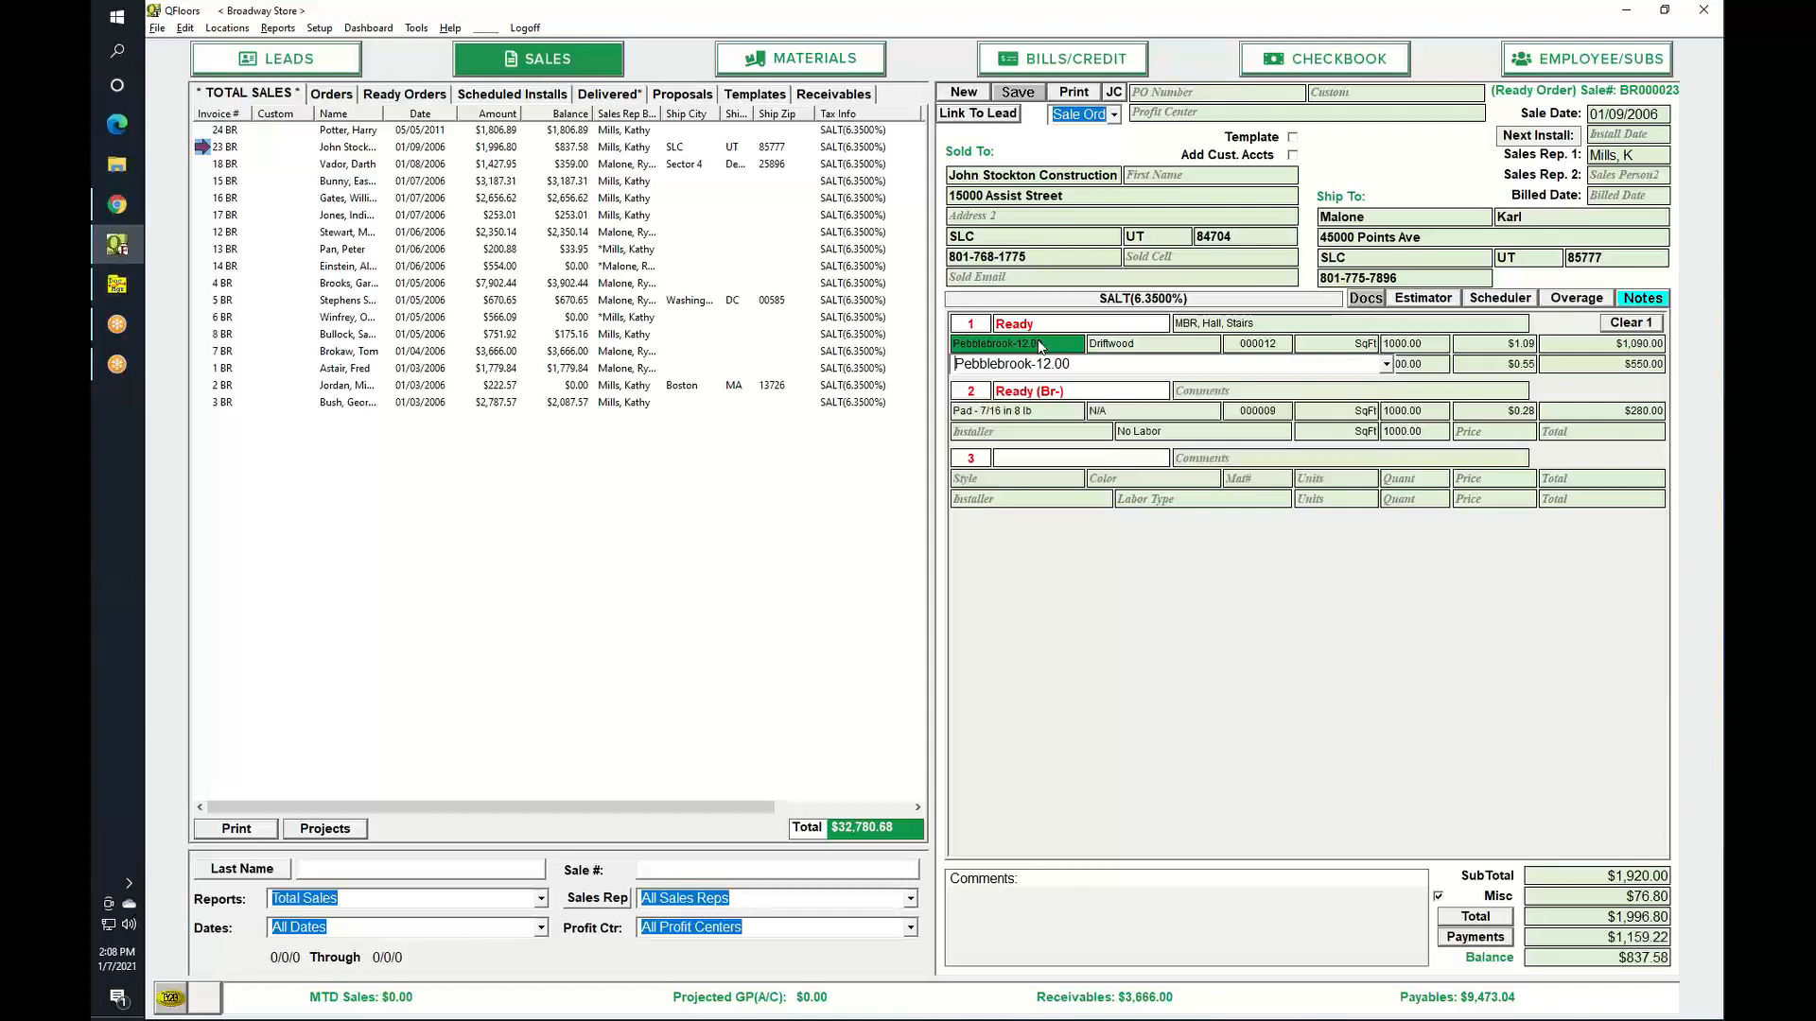
Close the Pebblebrook product search and open a blank Catalog Search with F3.
double_click(1036, 339)
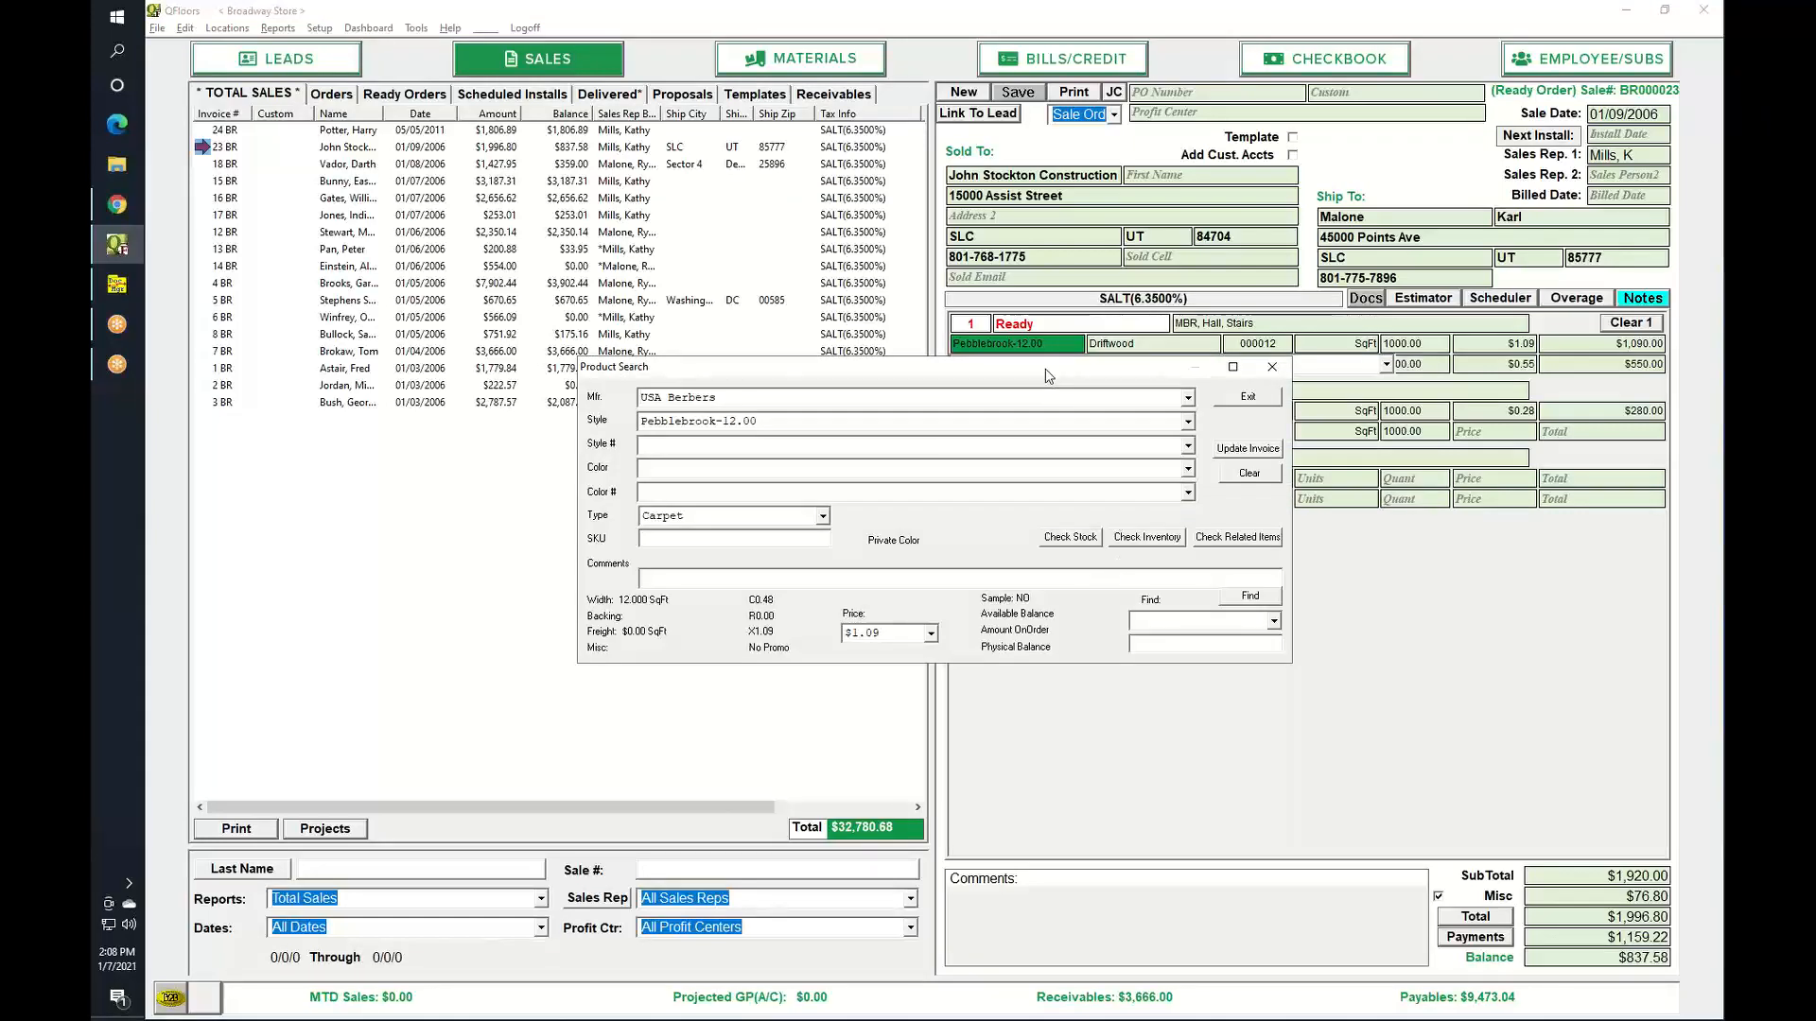
drag(1045, 370, 1002, 180)
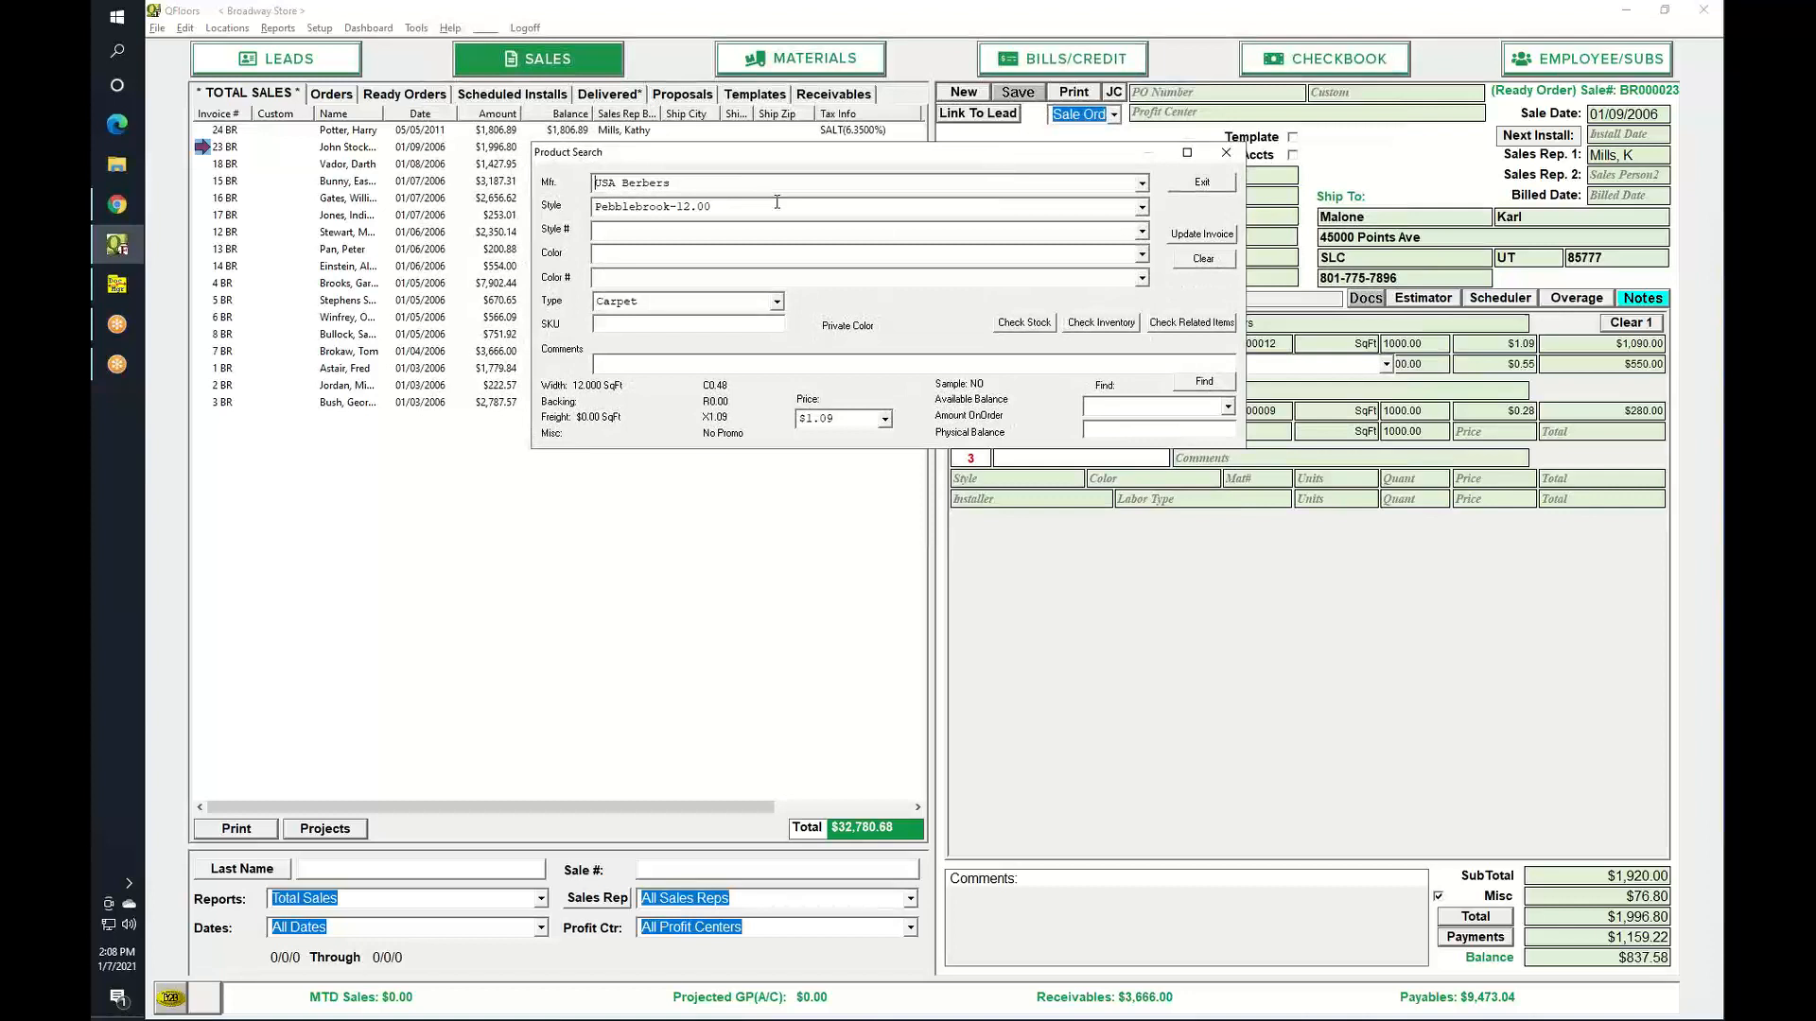
click(1225, 187)
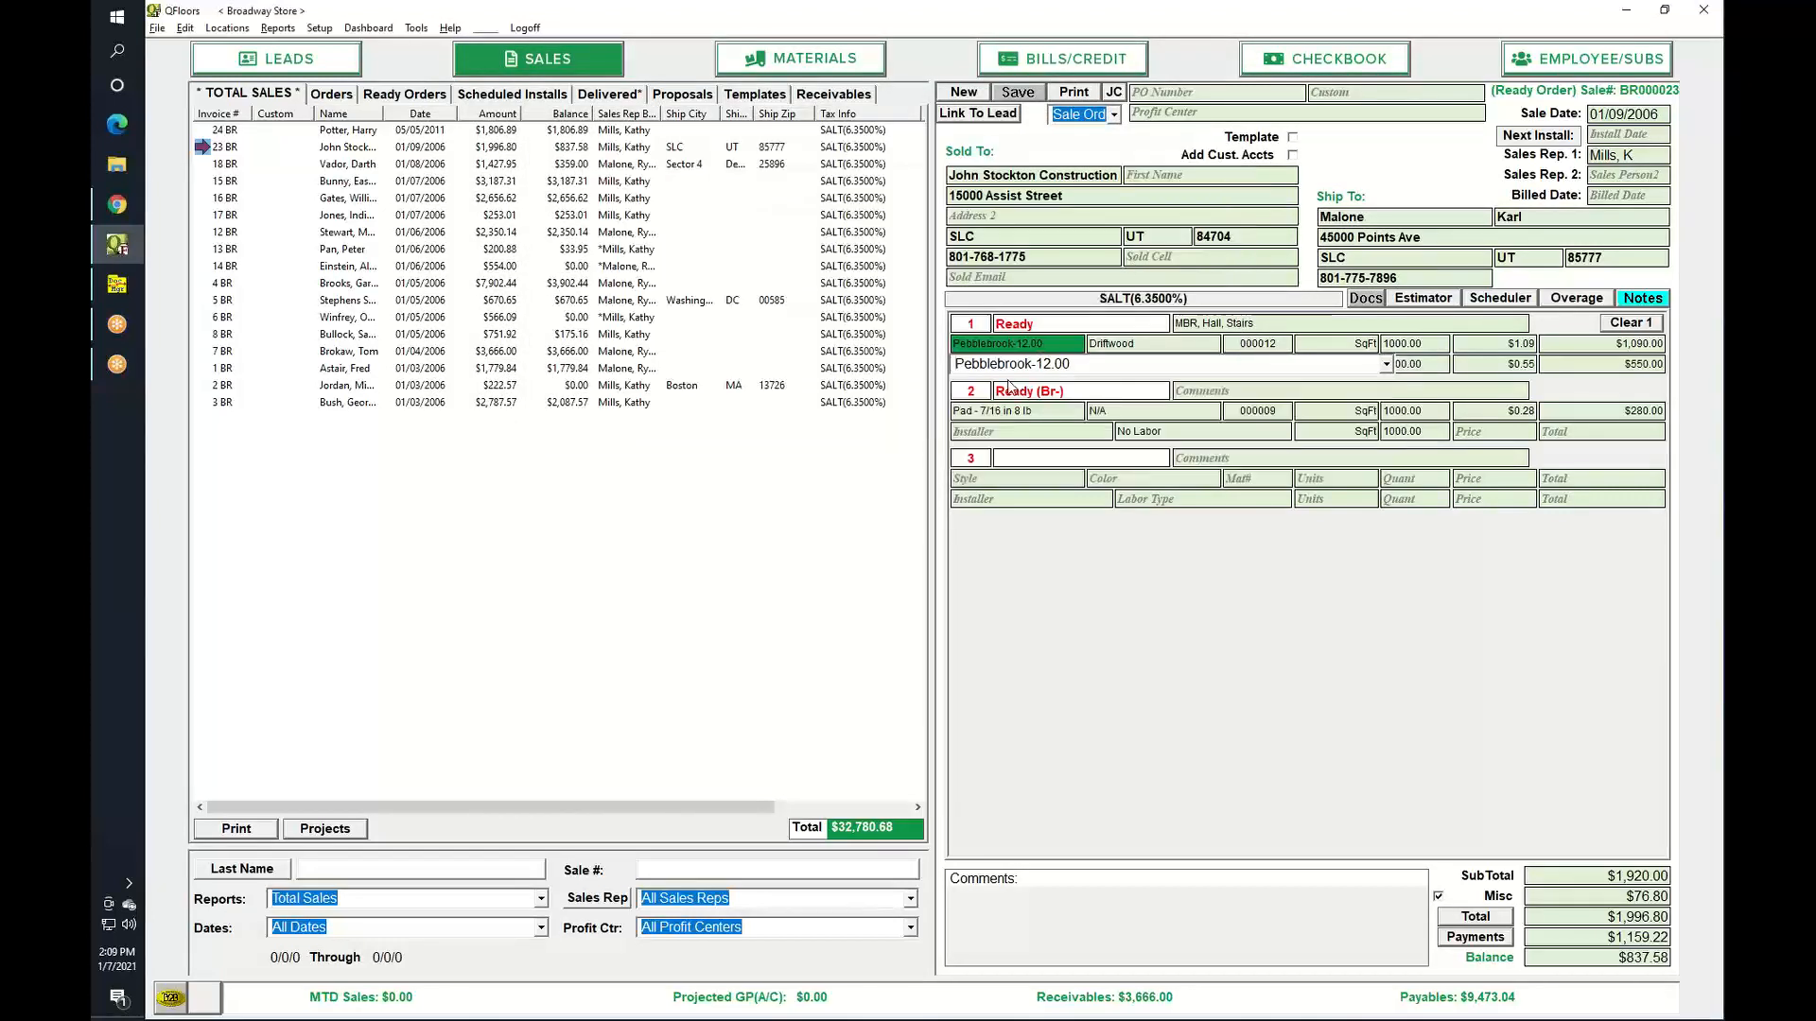
key(F3)
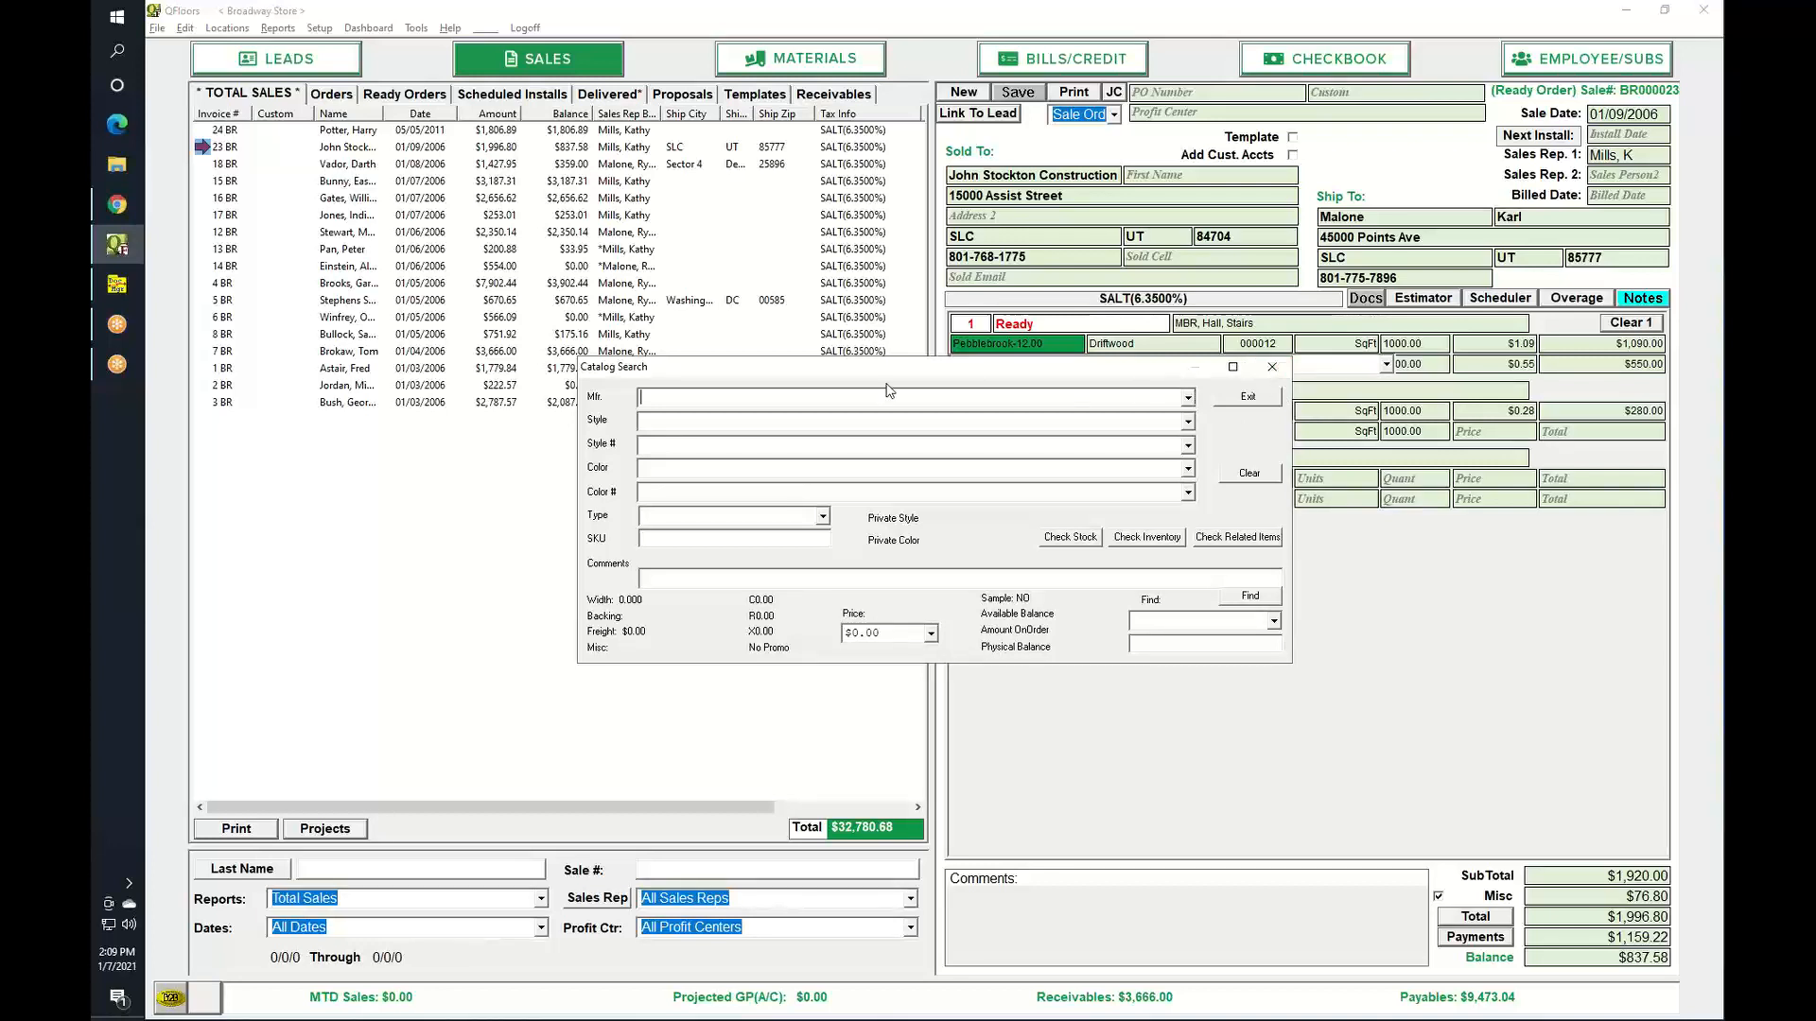
Search the catalog for manufacturer Mohawk, style Lansing-12.0, color Aspen.
click(1187, 399)
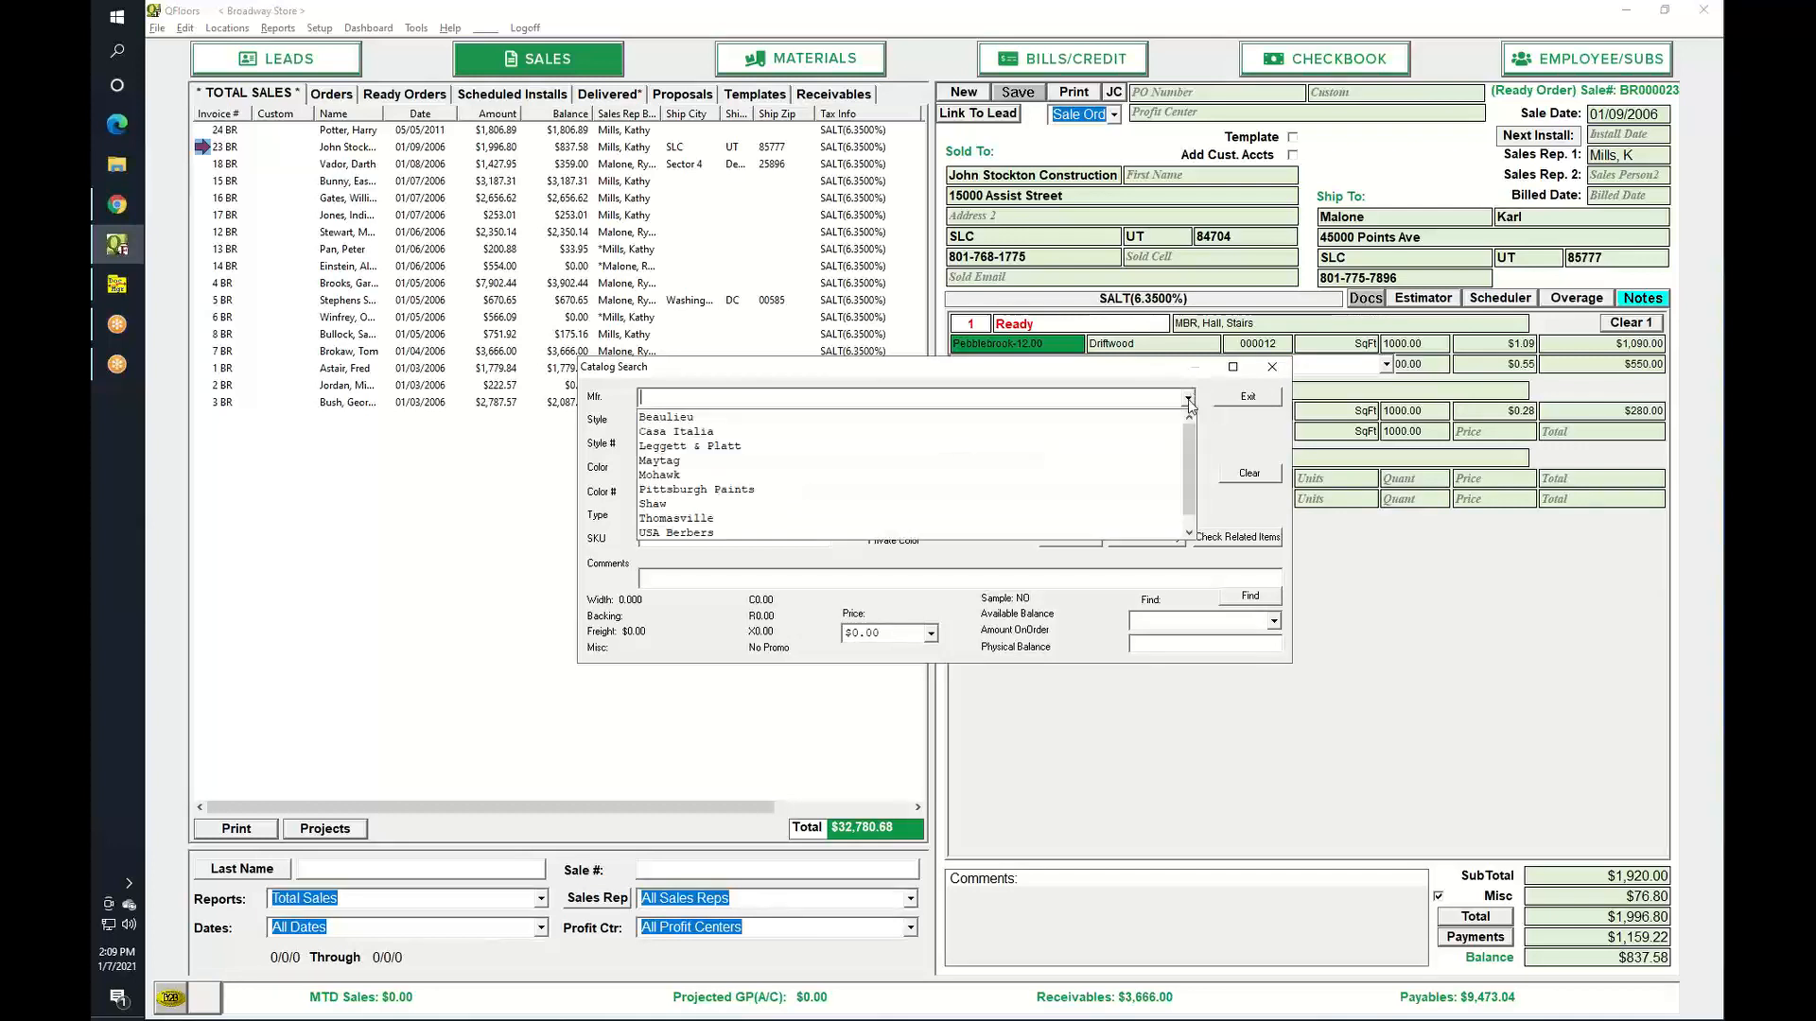
click(1188, 398)
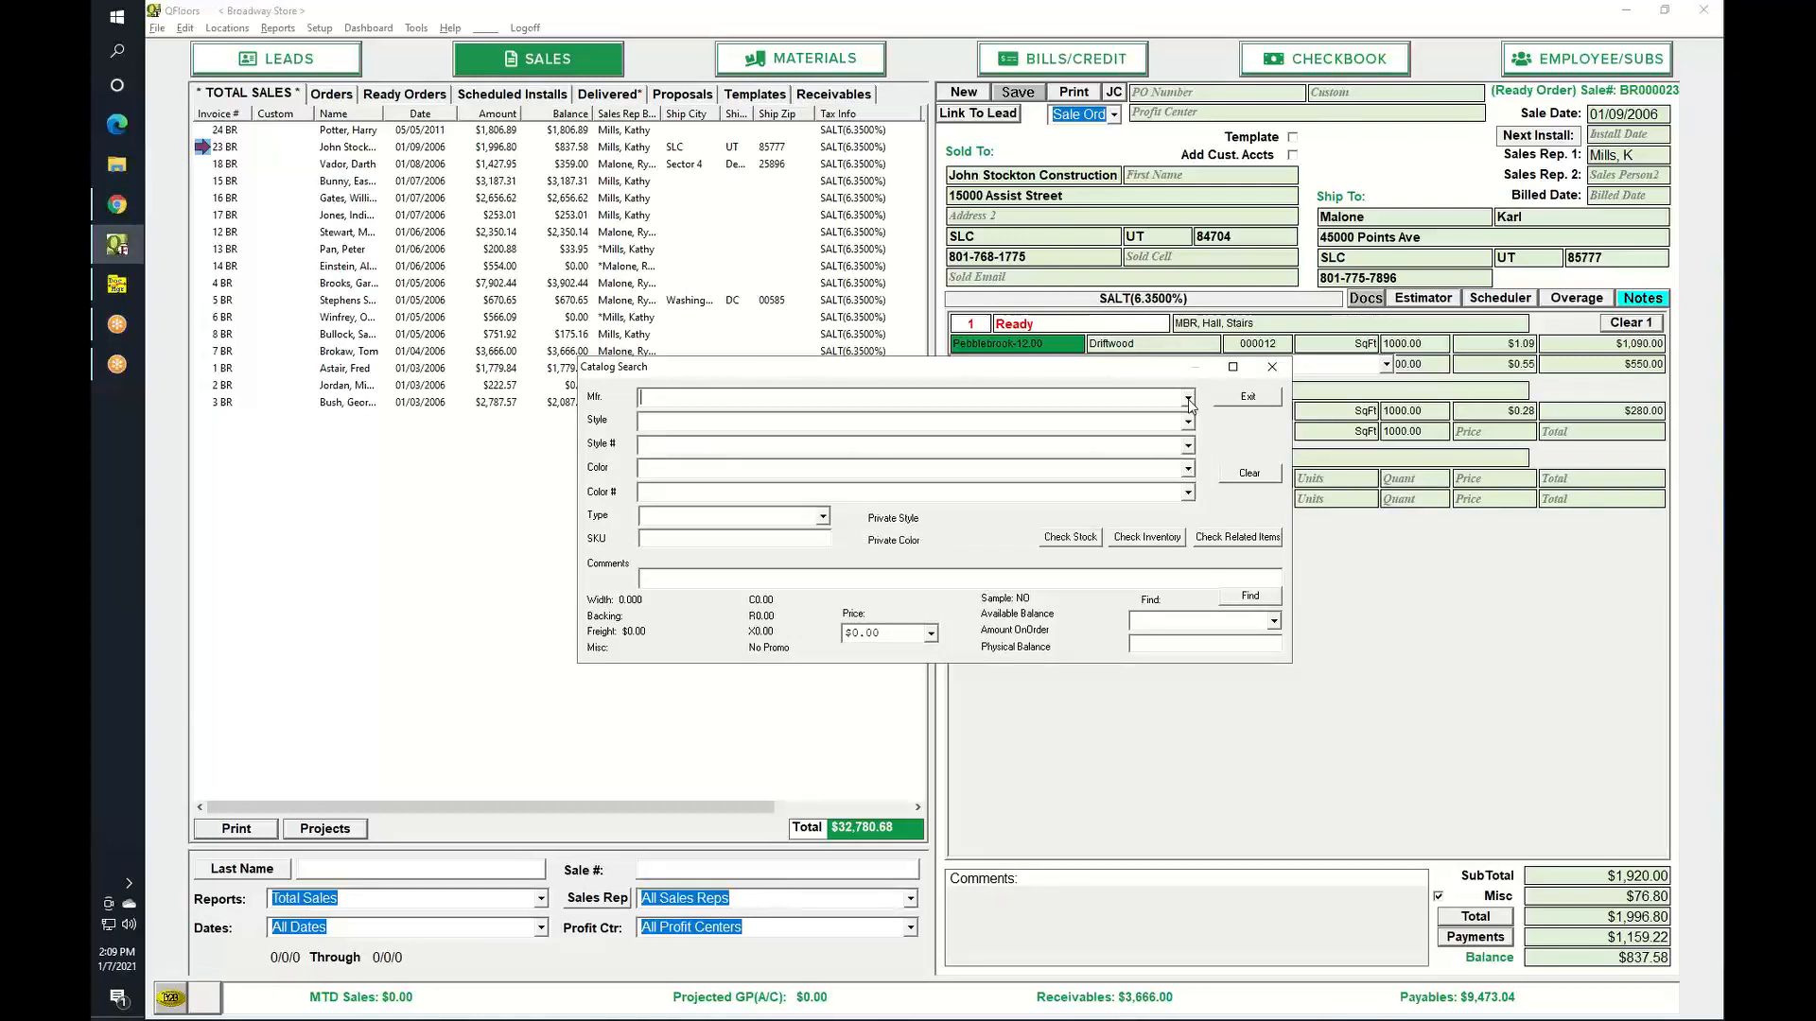
click(1187, 399)
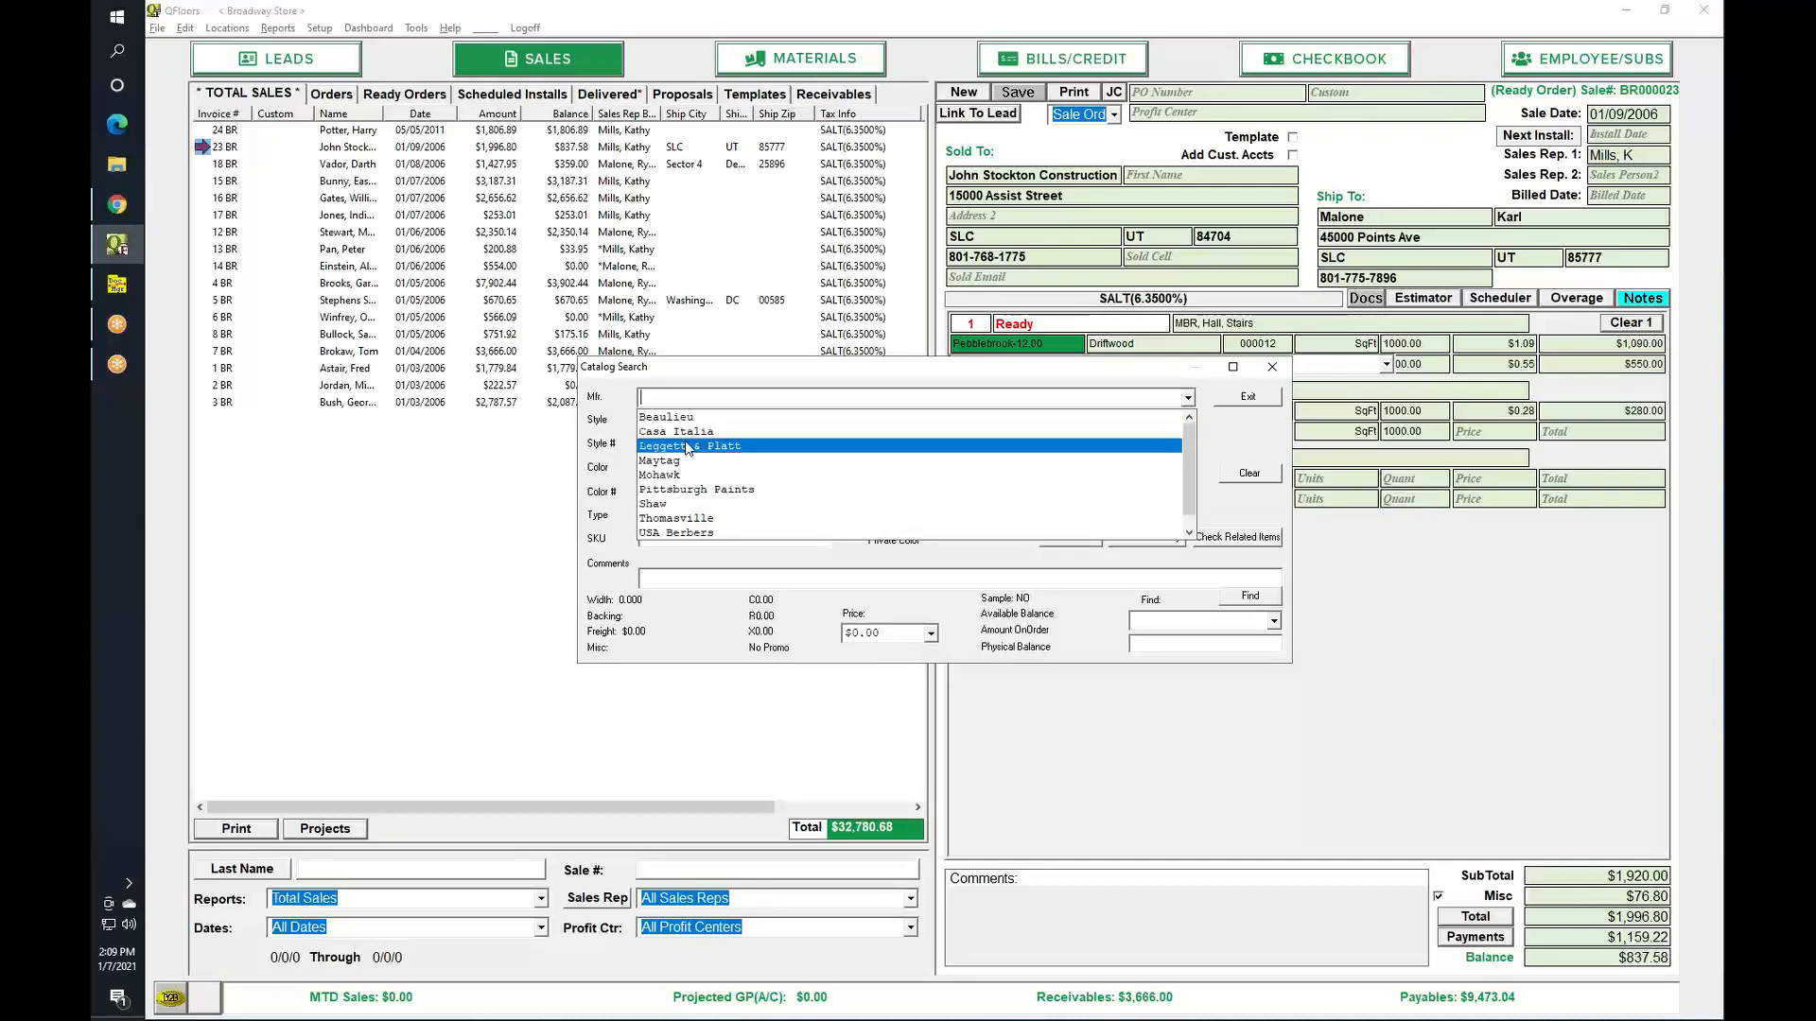
click(683, 478)
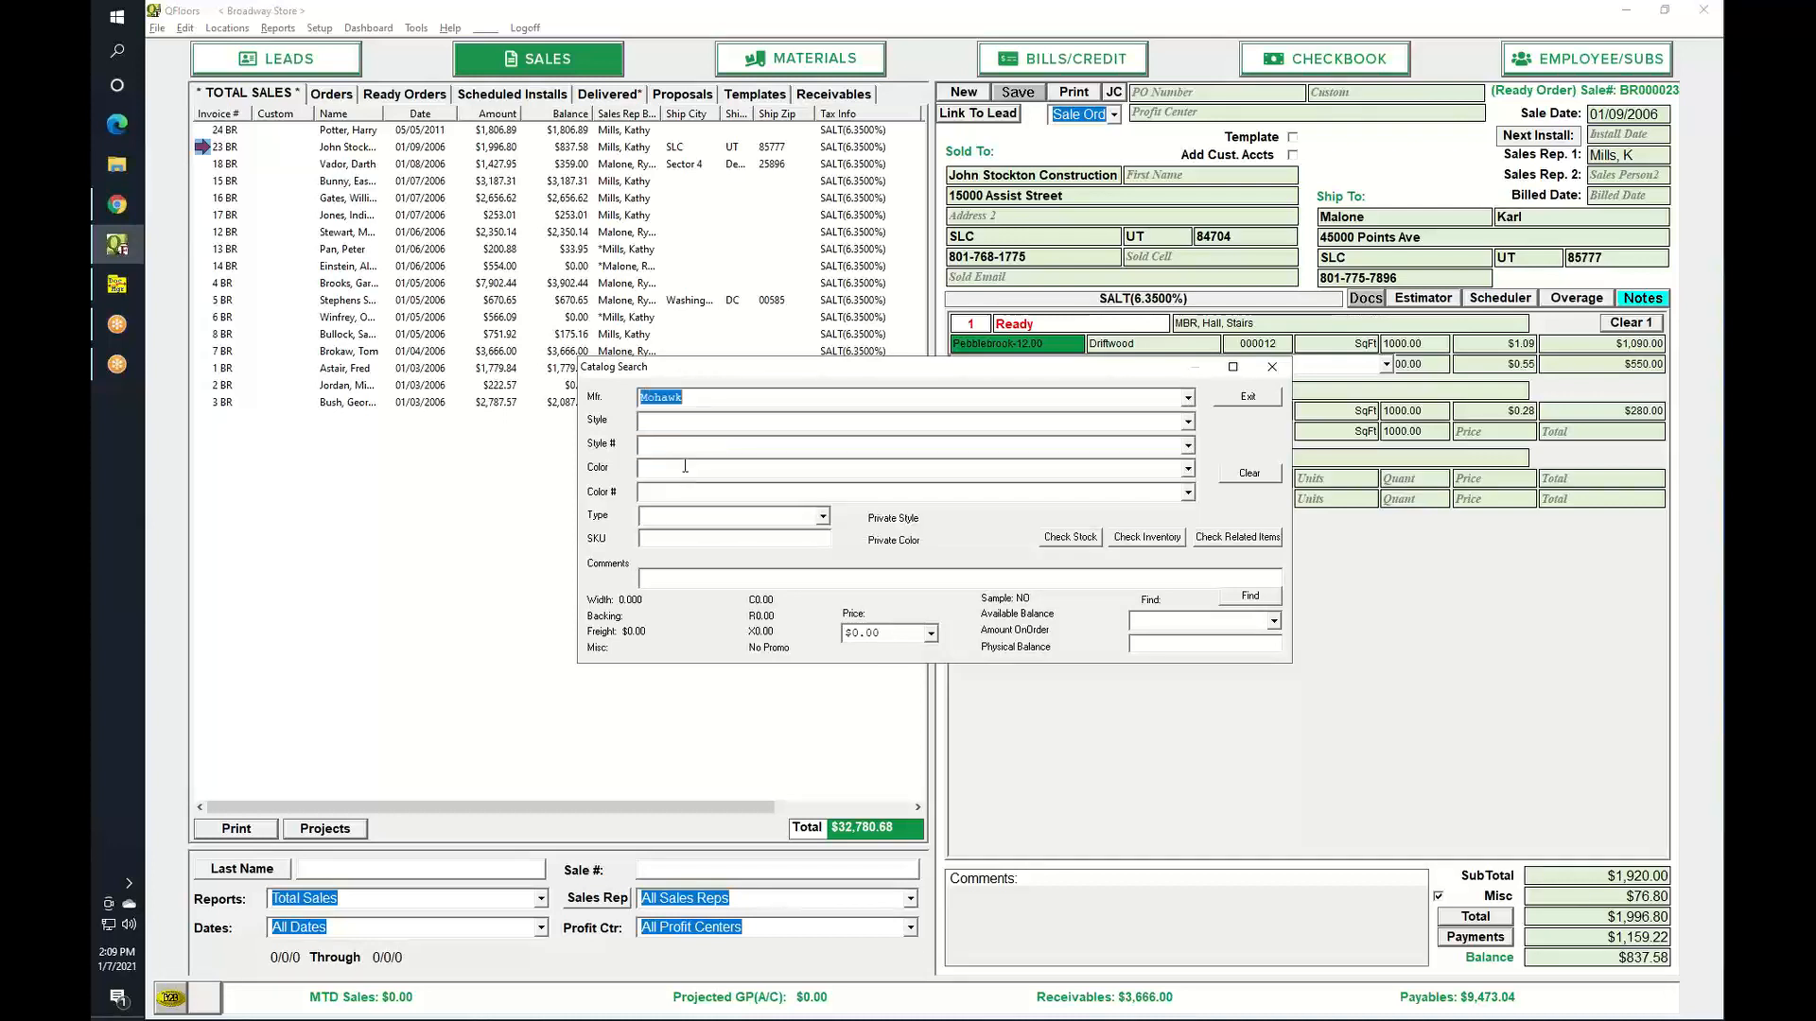
click(1187, 421)
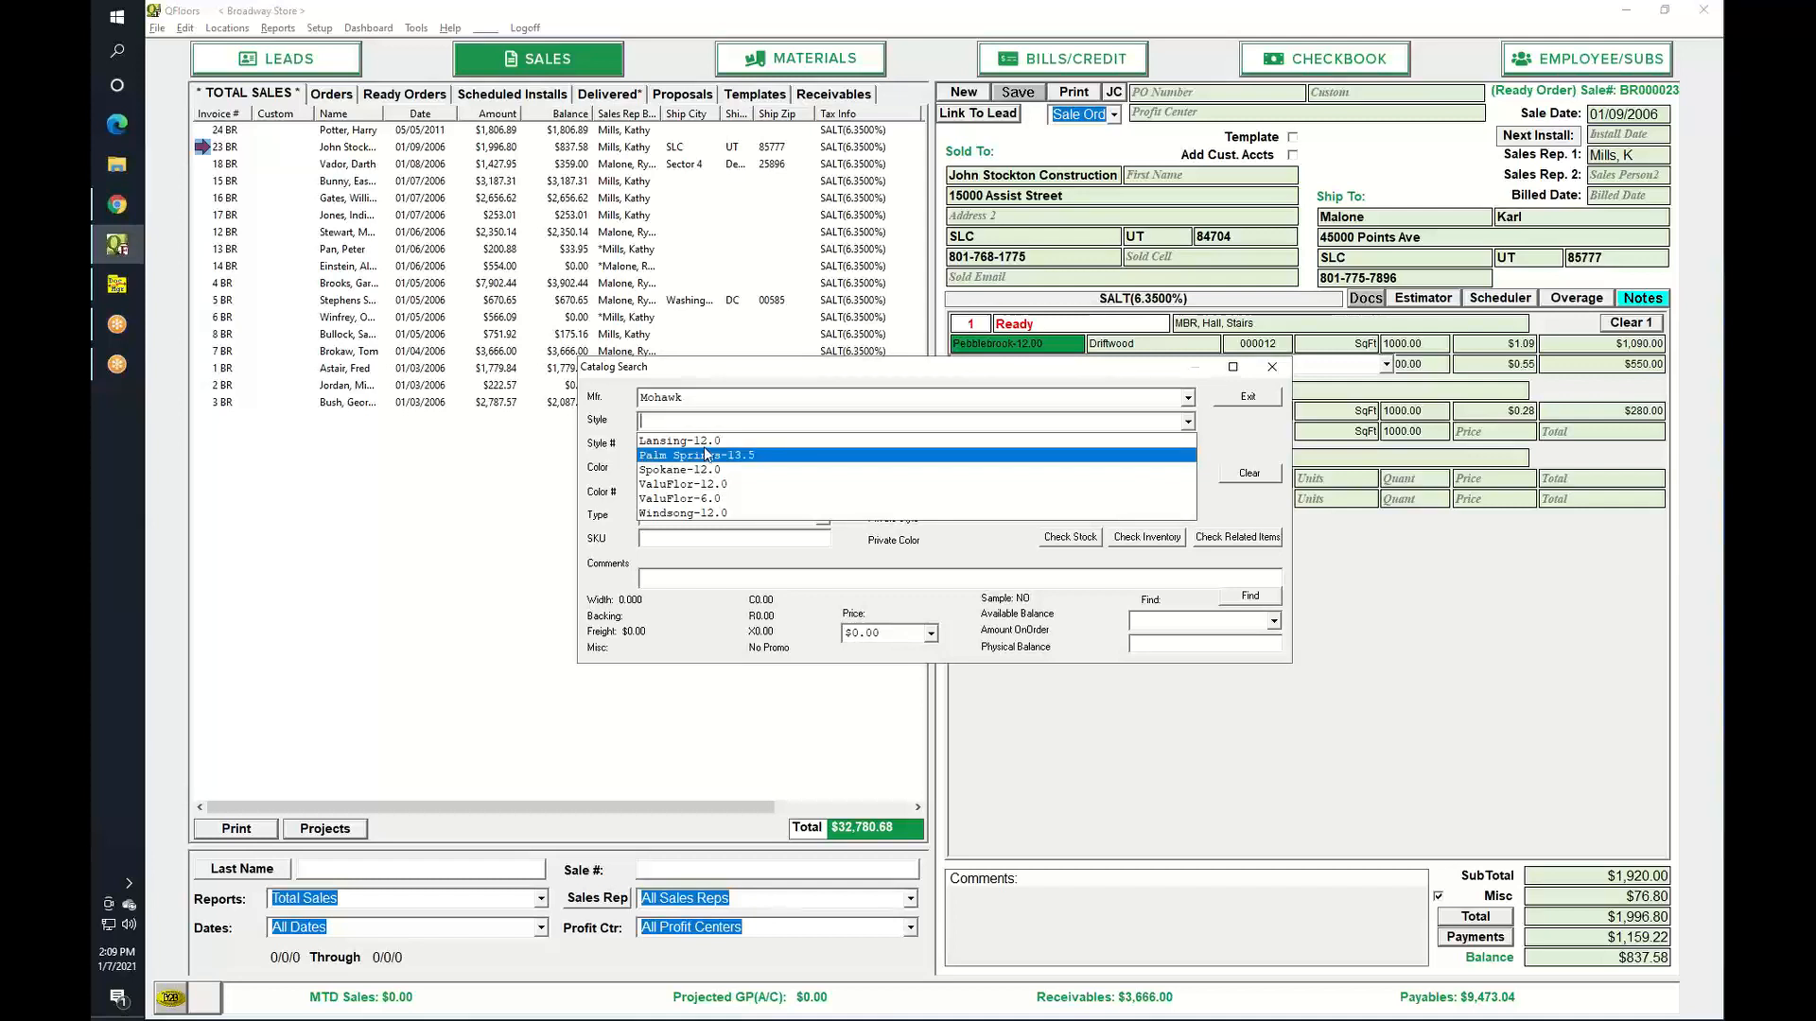
click(704, 446)
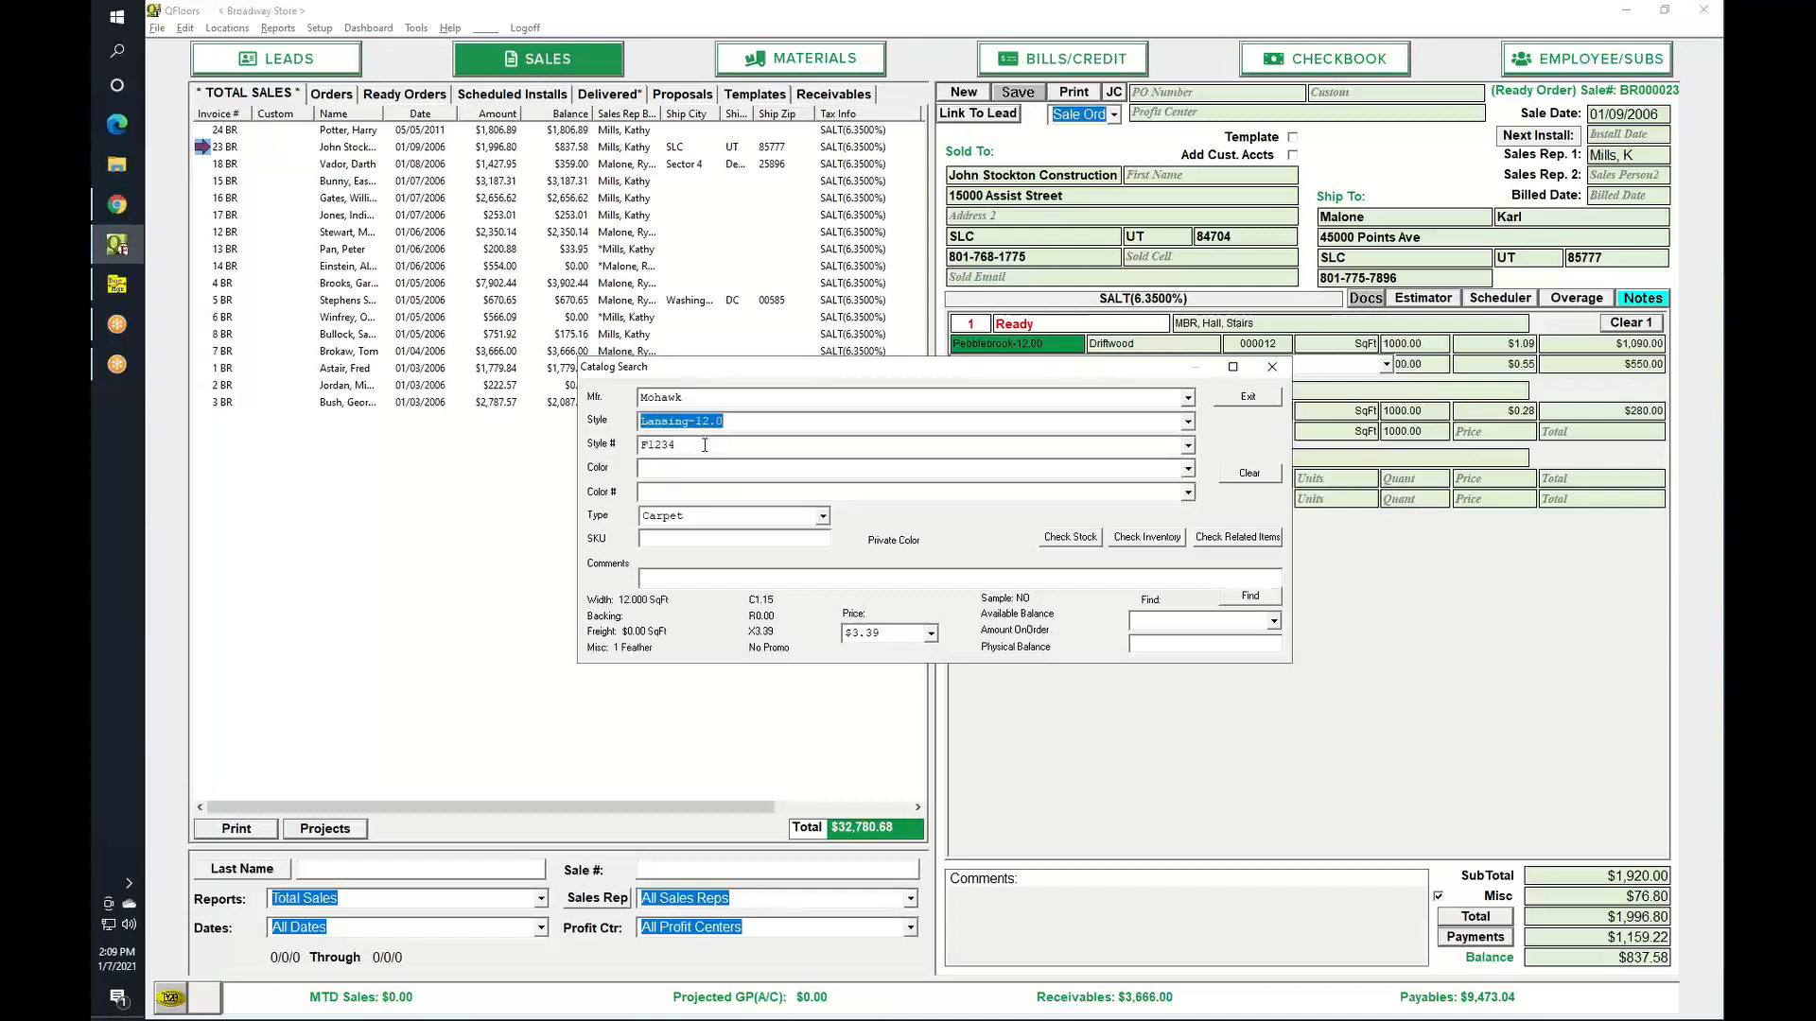
key(Tab)
key(Tab)
click(1188, 471)
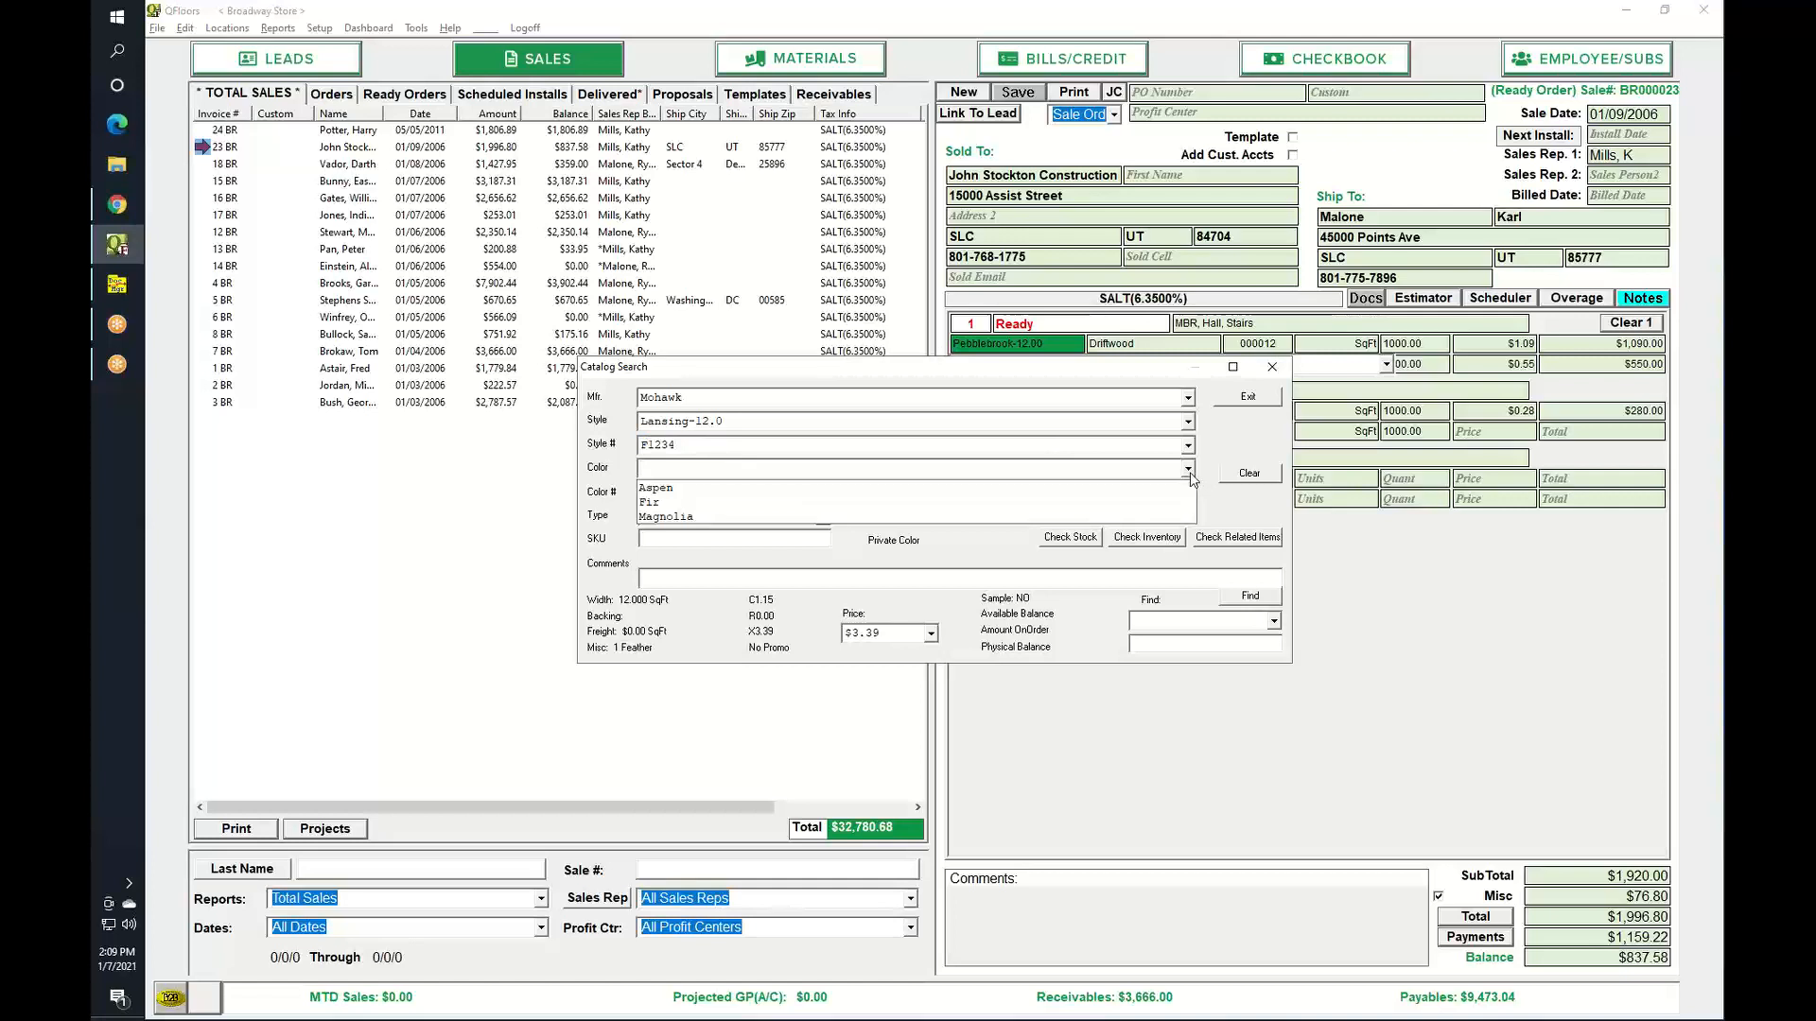
click(648, 487)
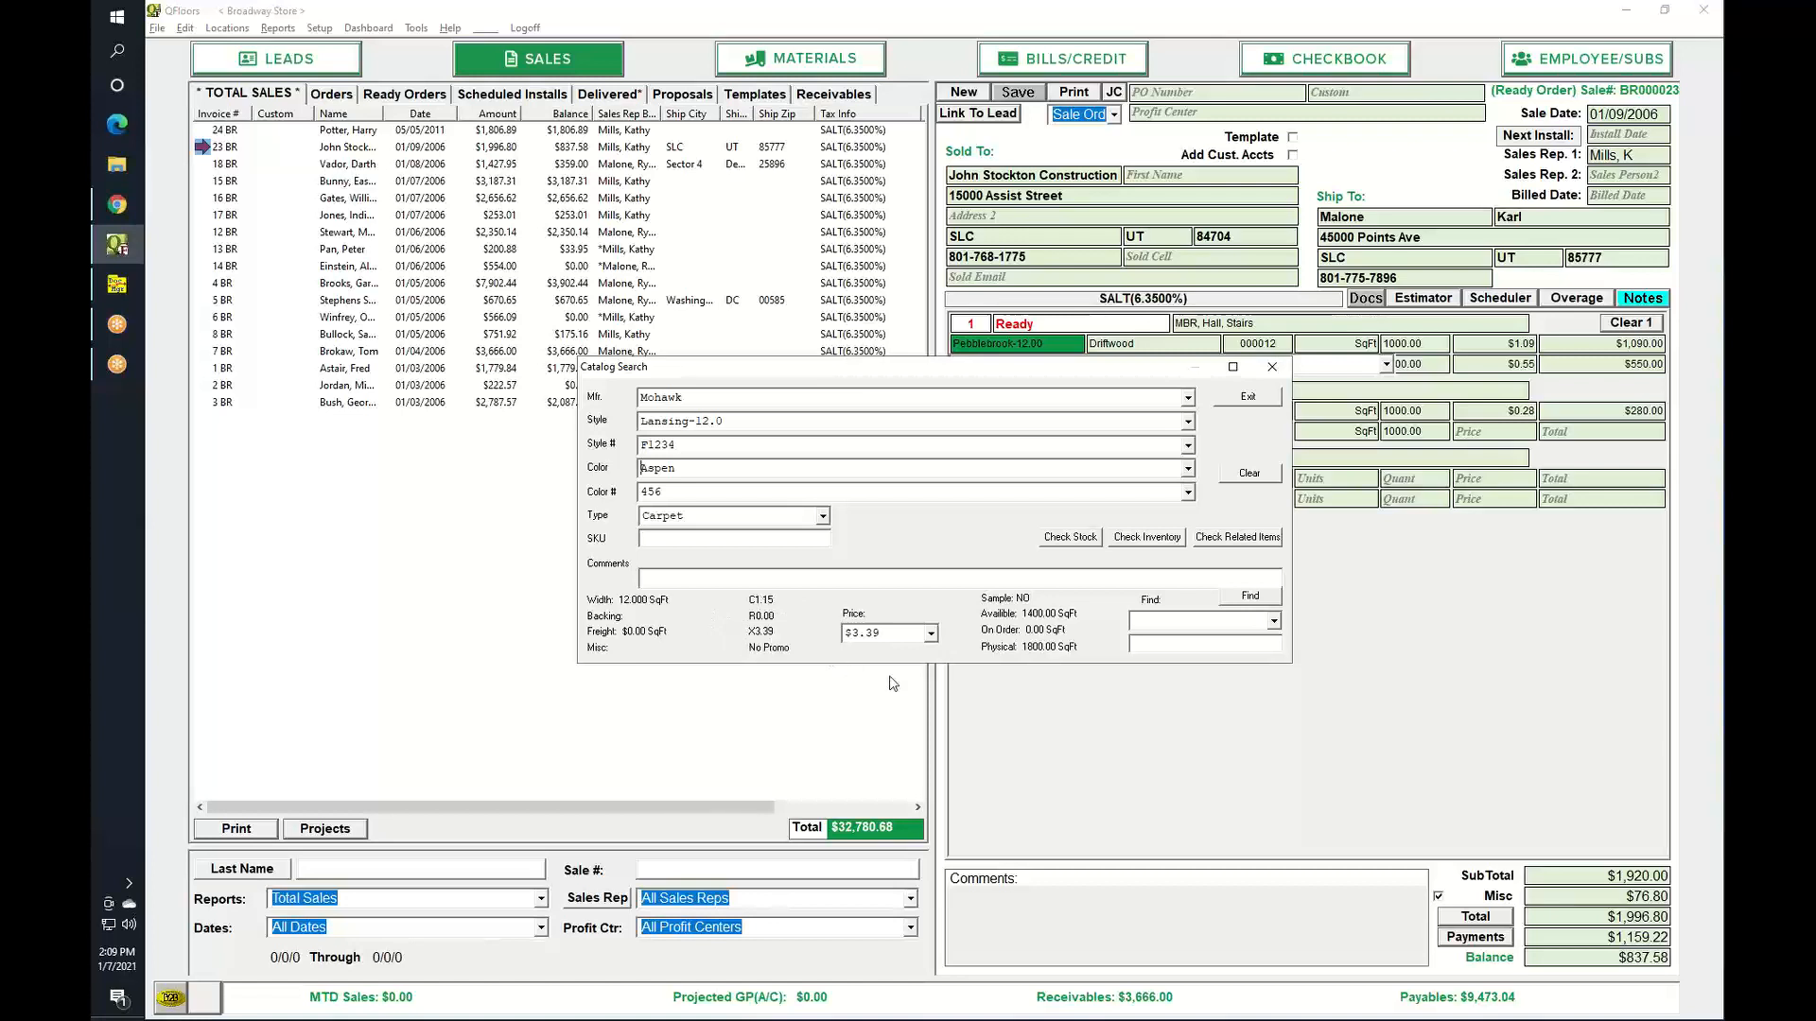
Look over the Price options, then exit Catalog Search back to the invoice lines.
click(931, 634)
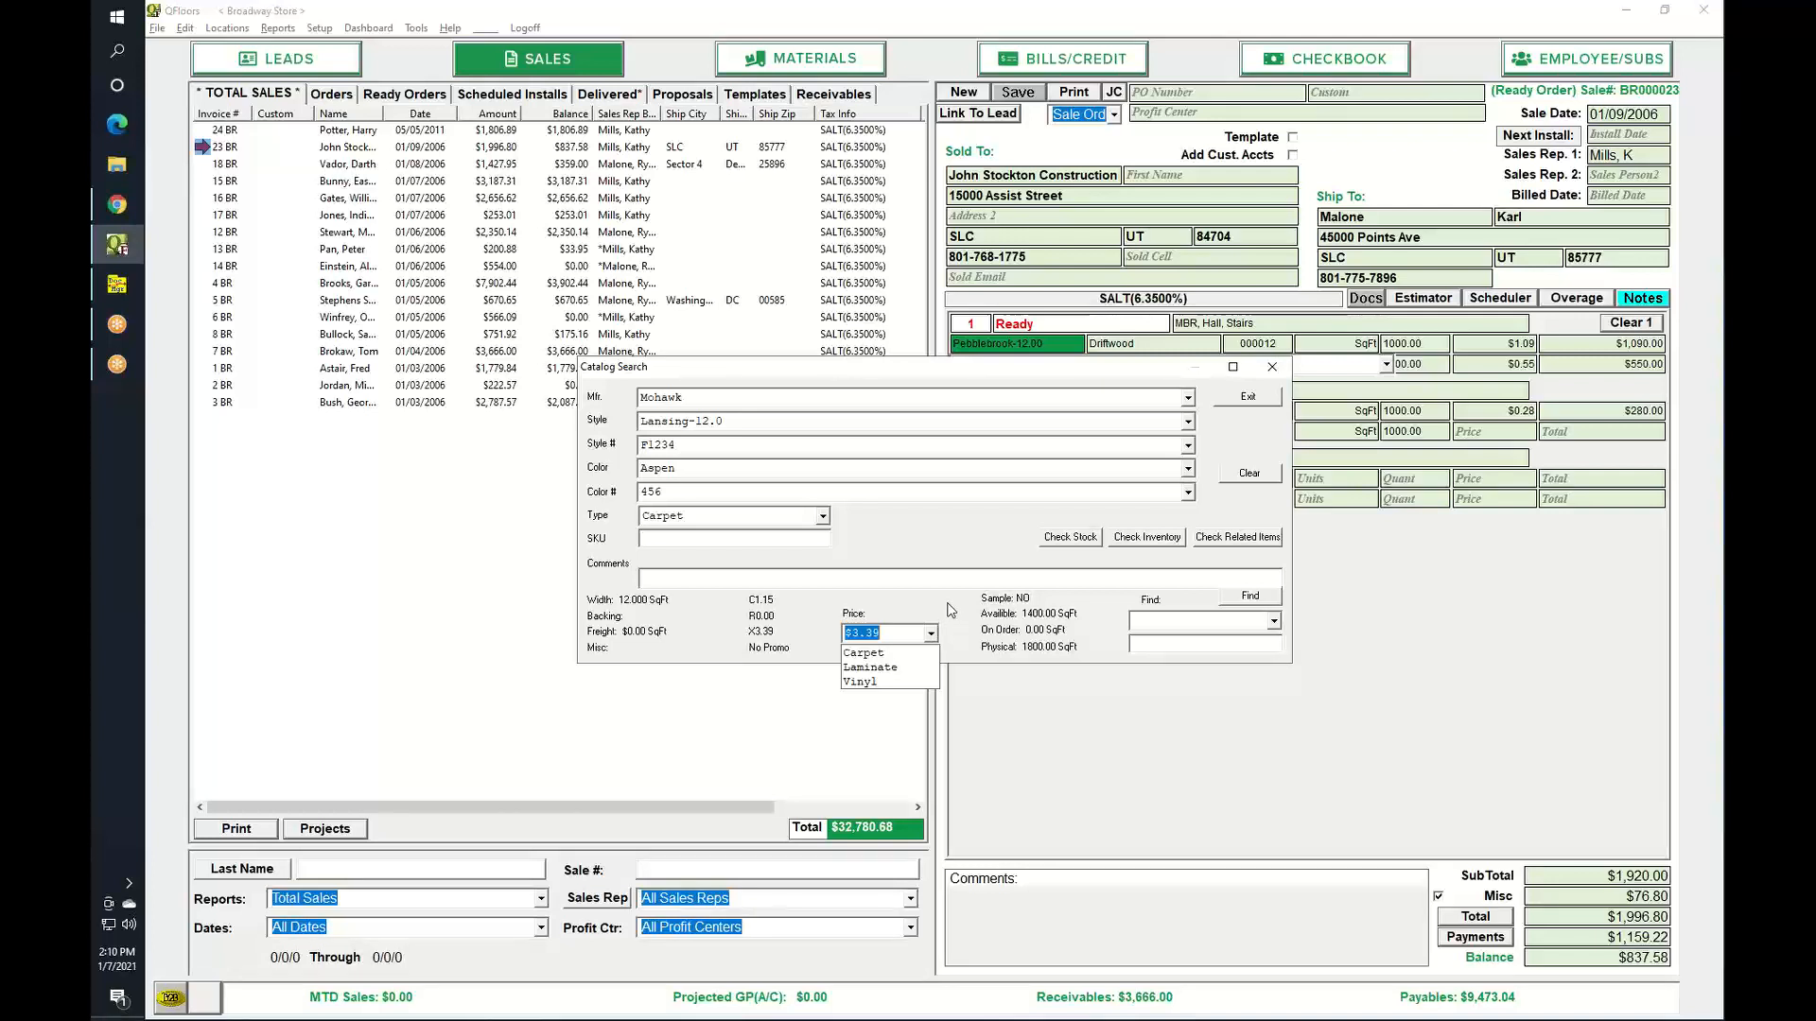
click(950, 611)
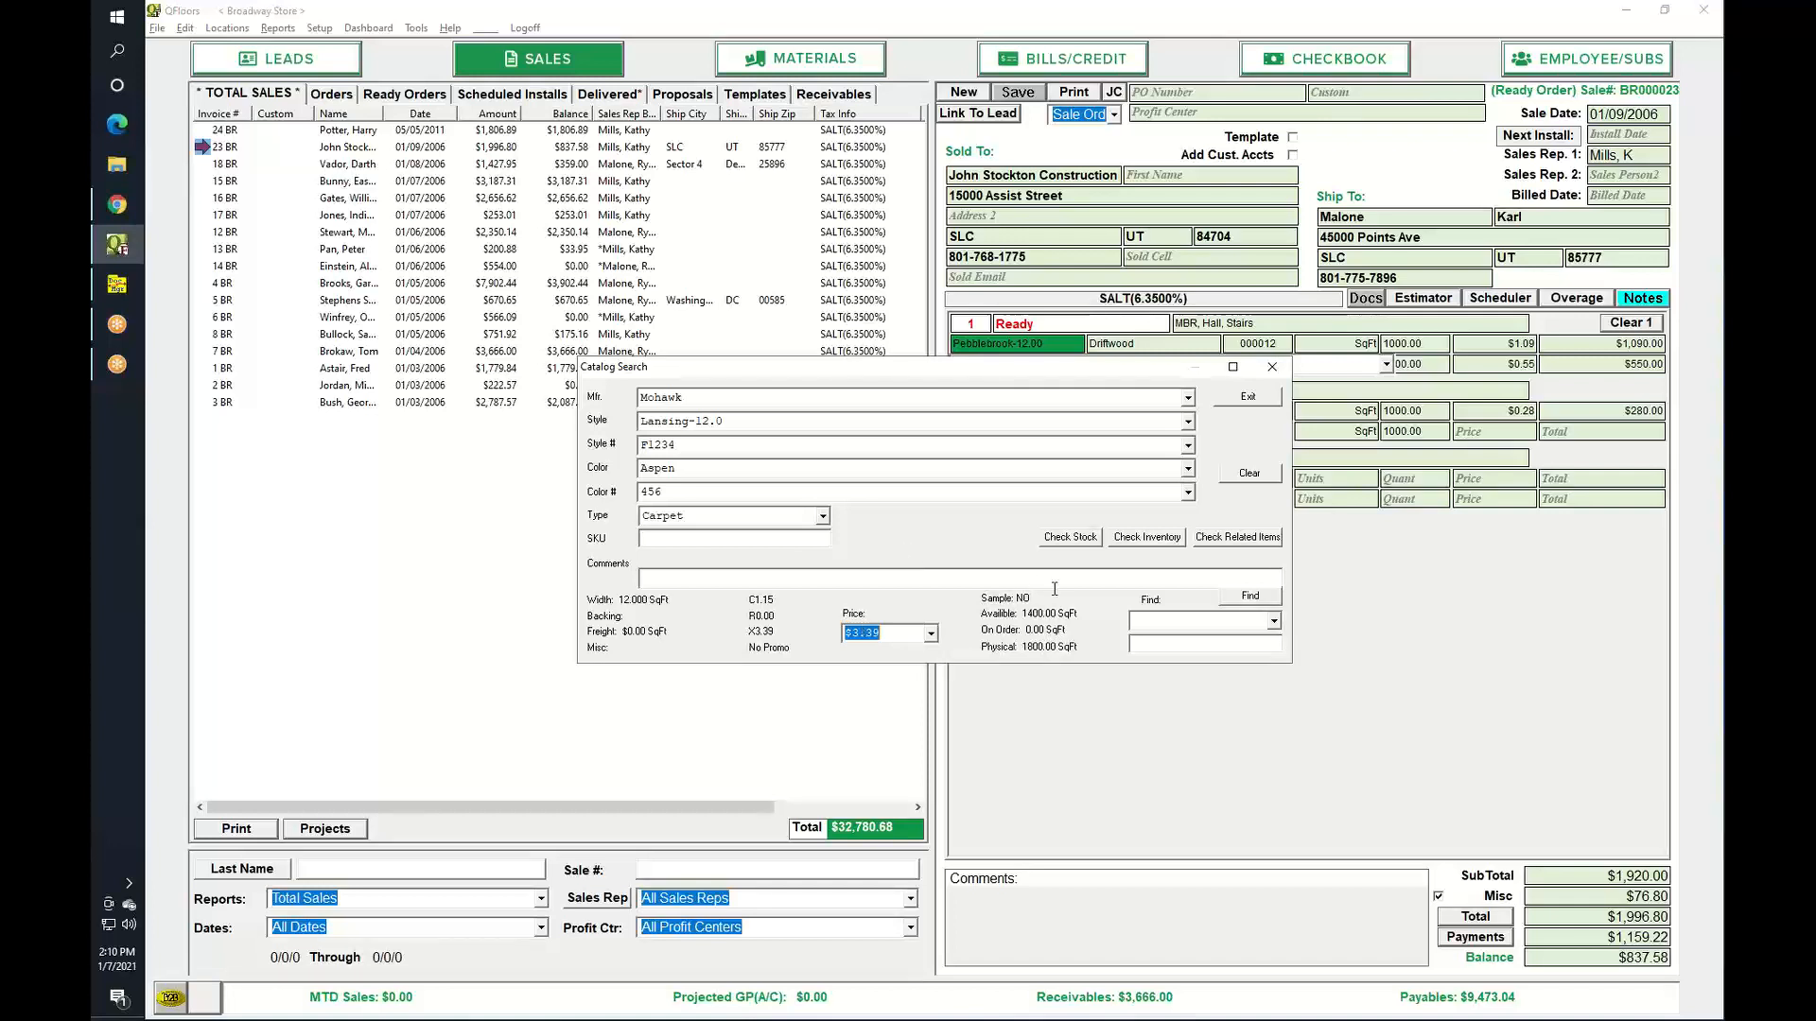
click(1275, 400)
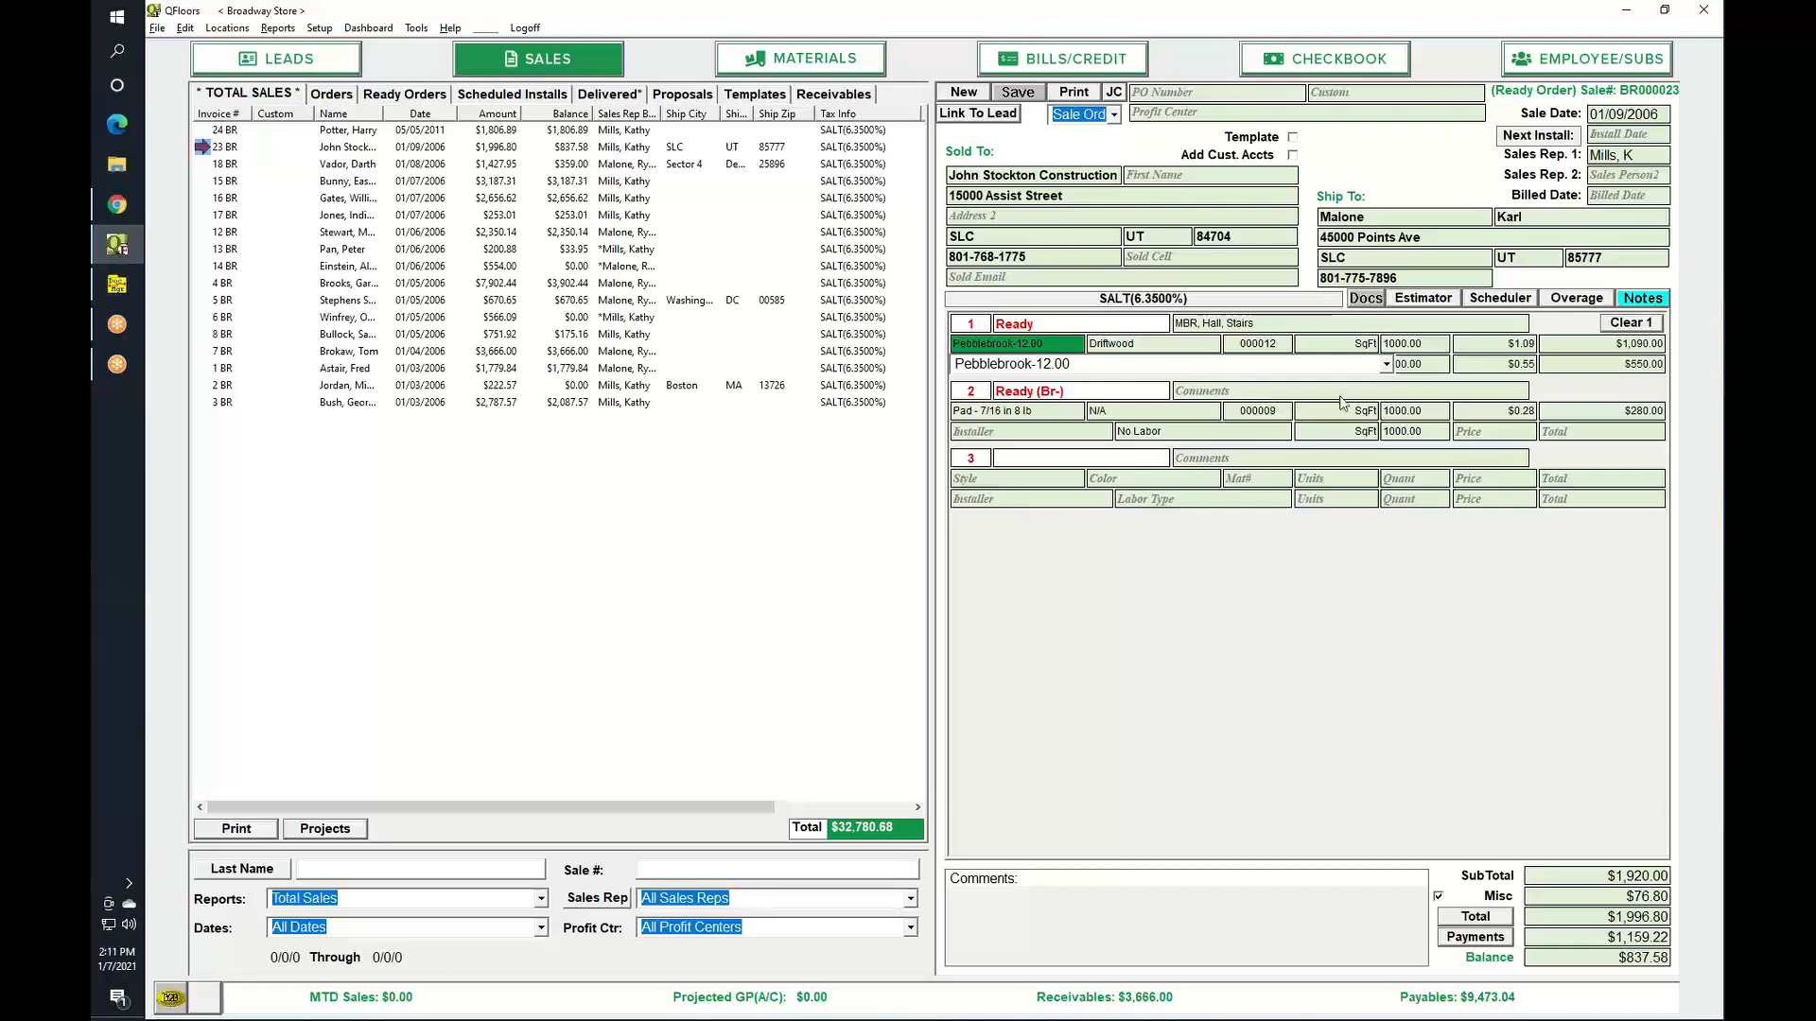
click(1362, 66)
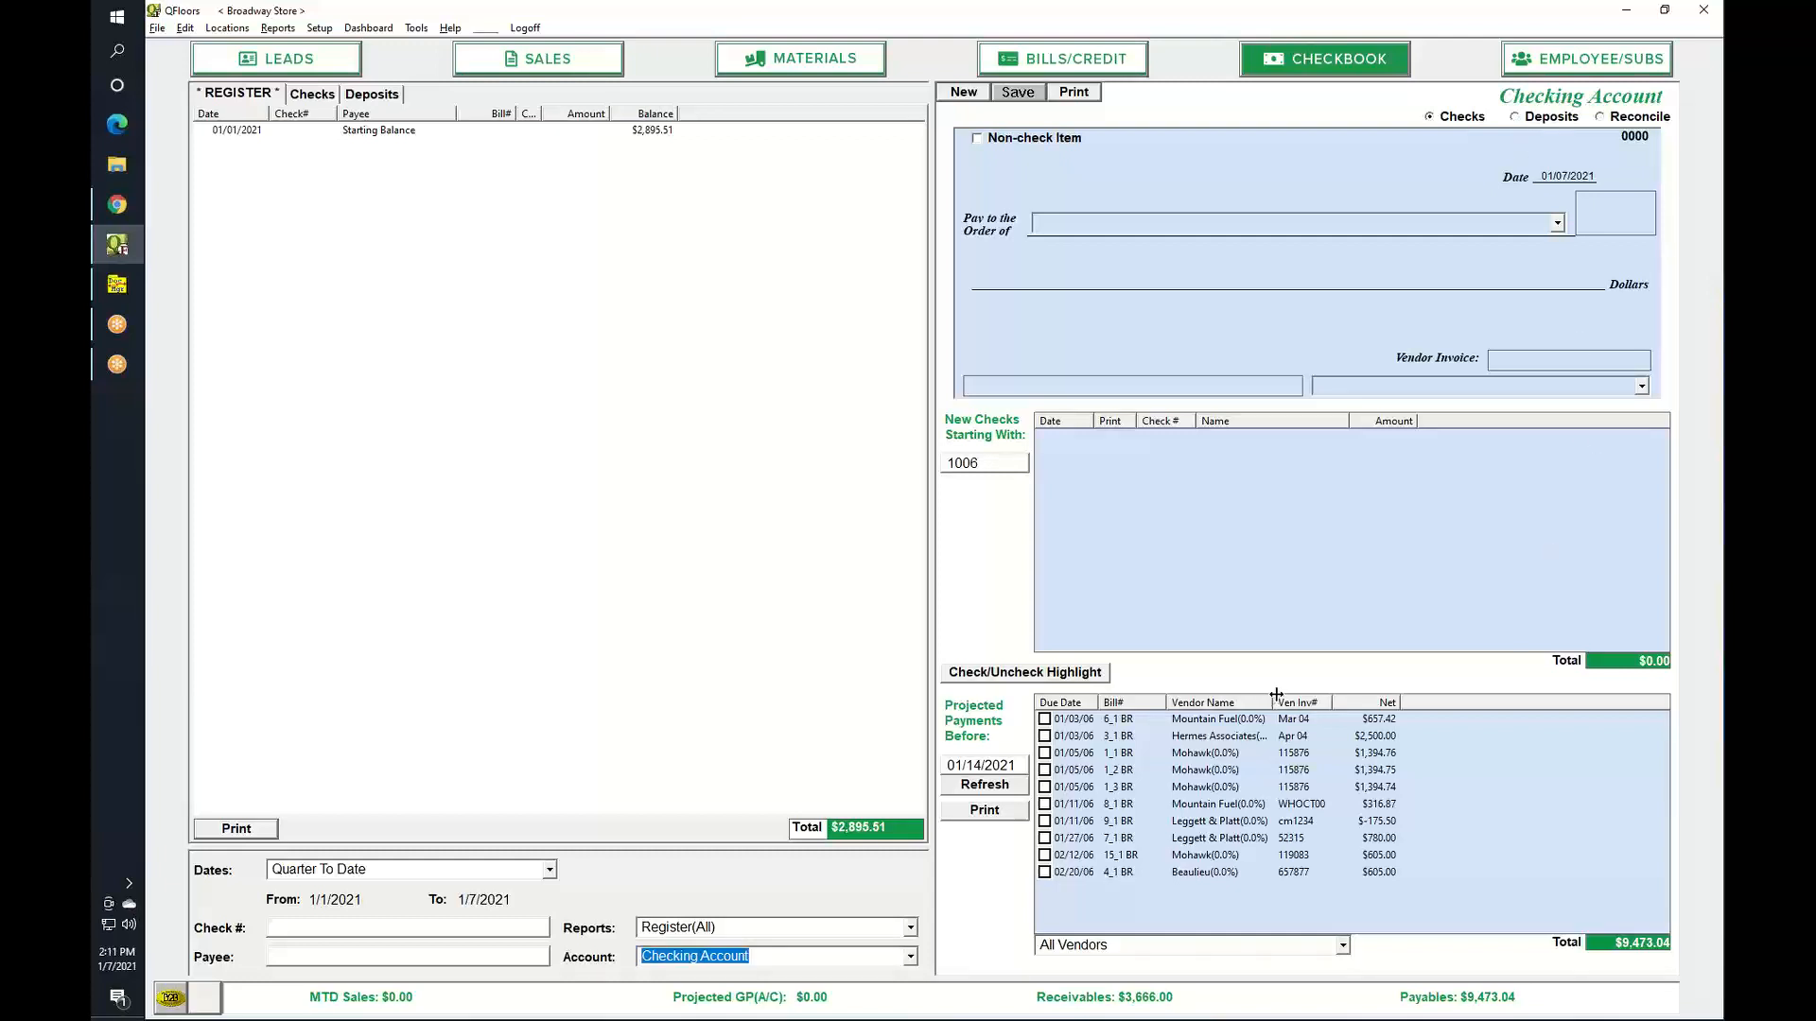
drag(1275, 698, 1333, 698)
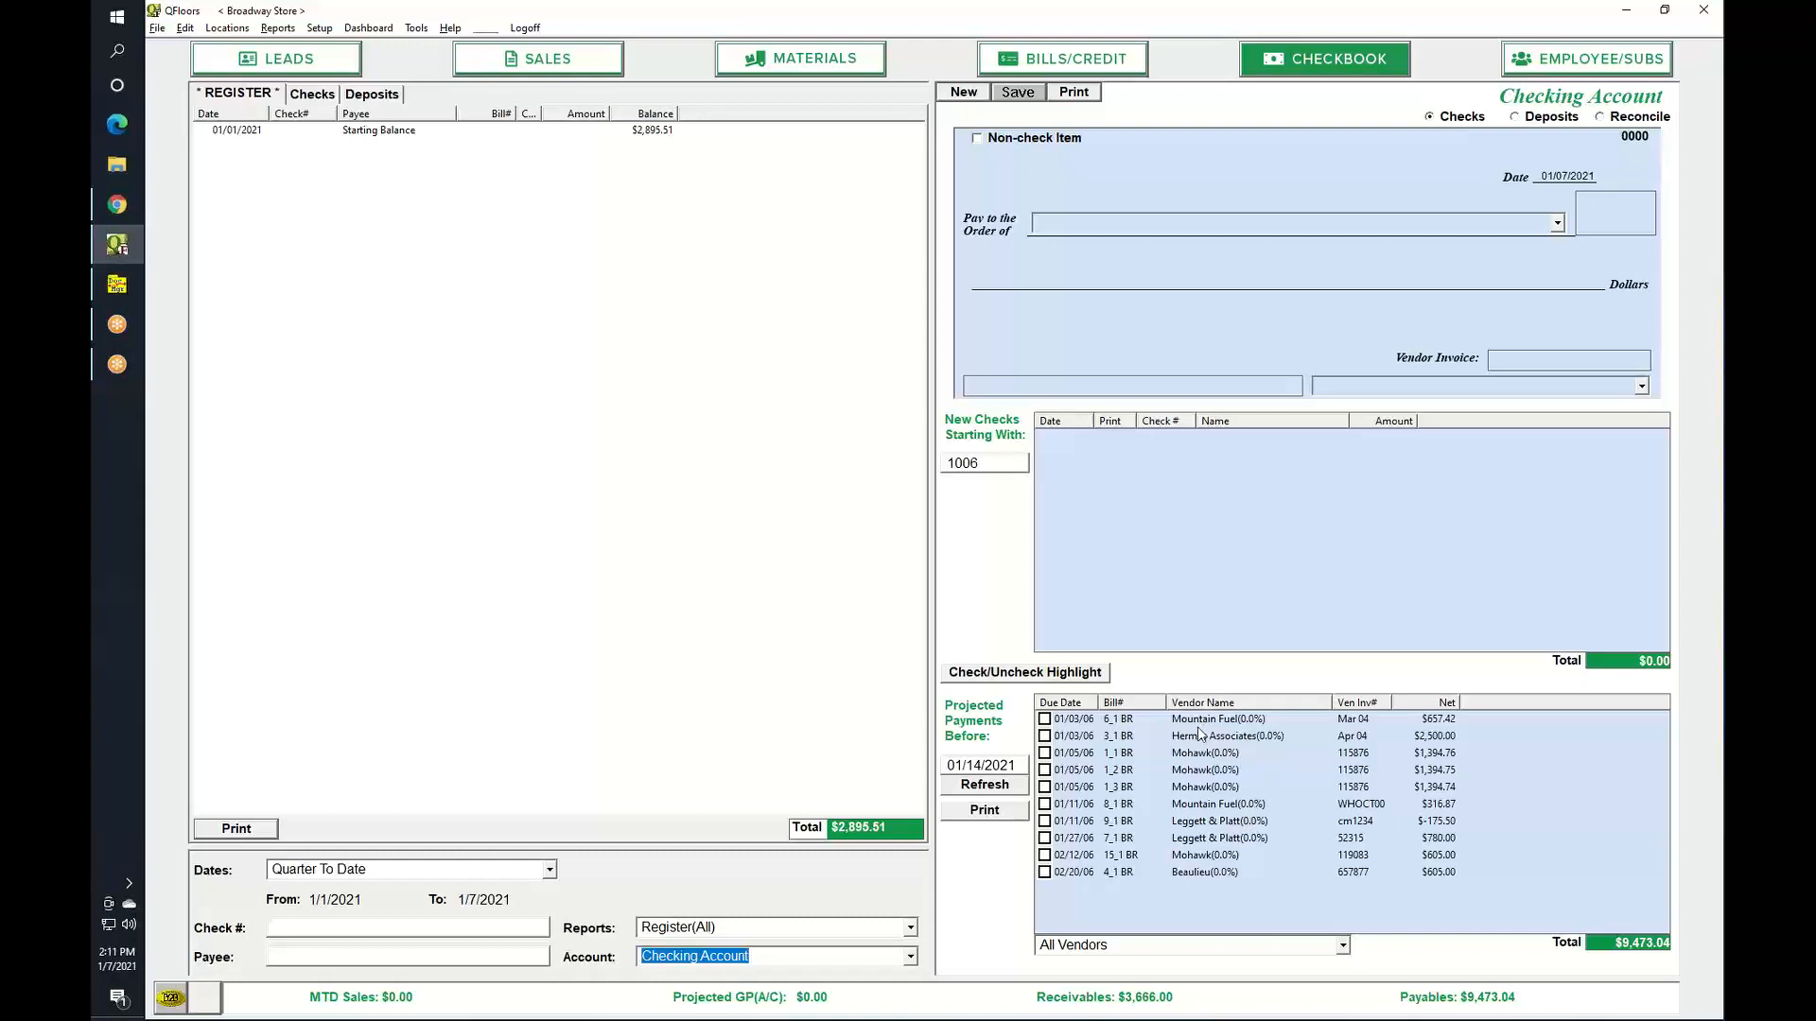
click(545, 74)
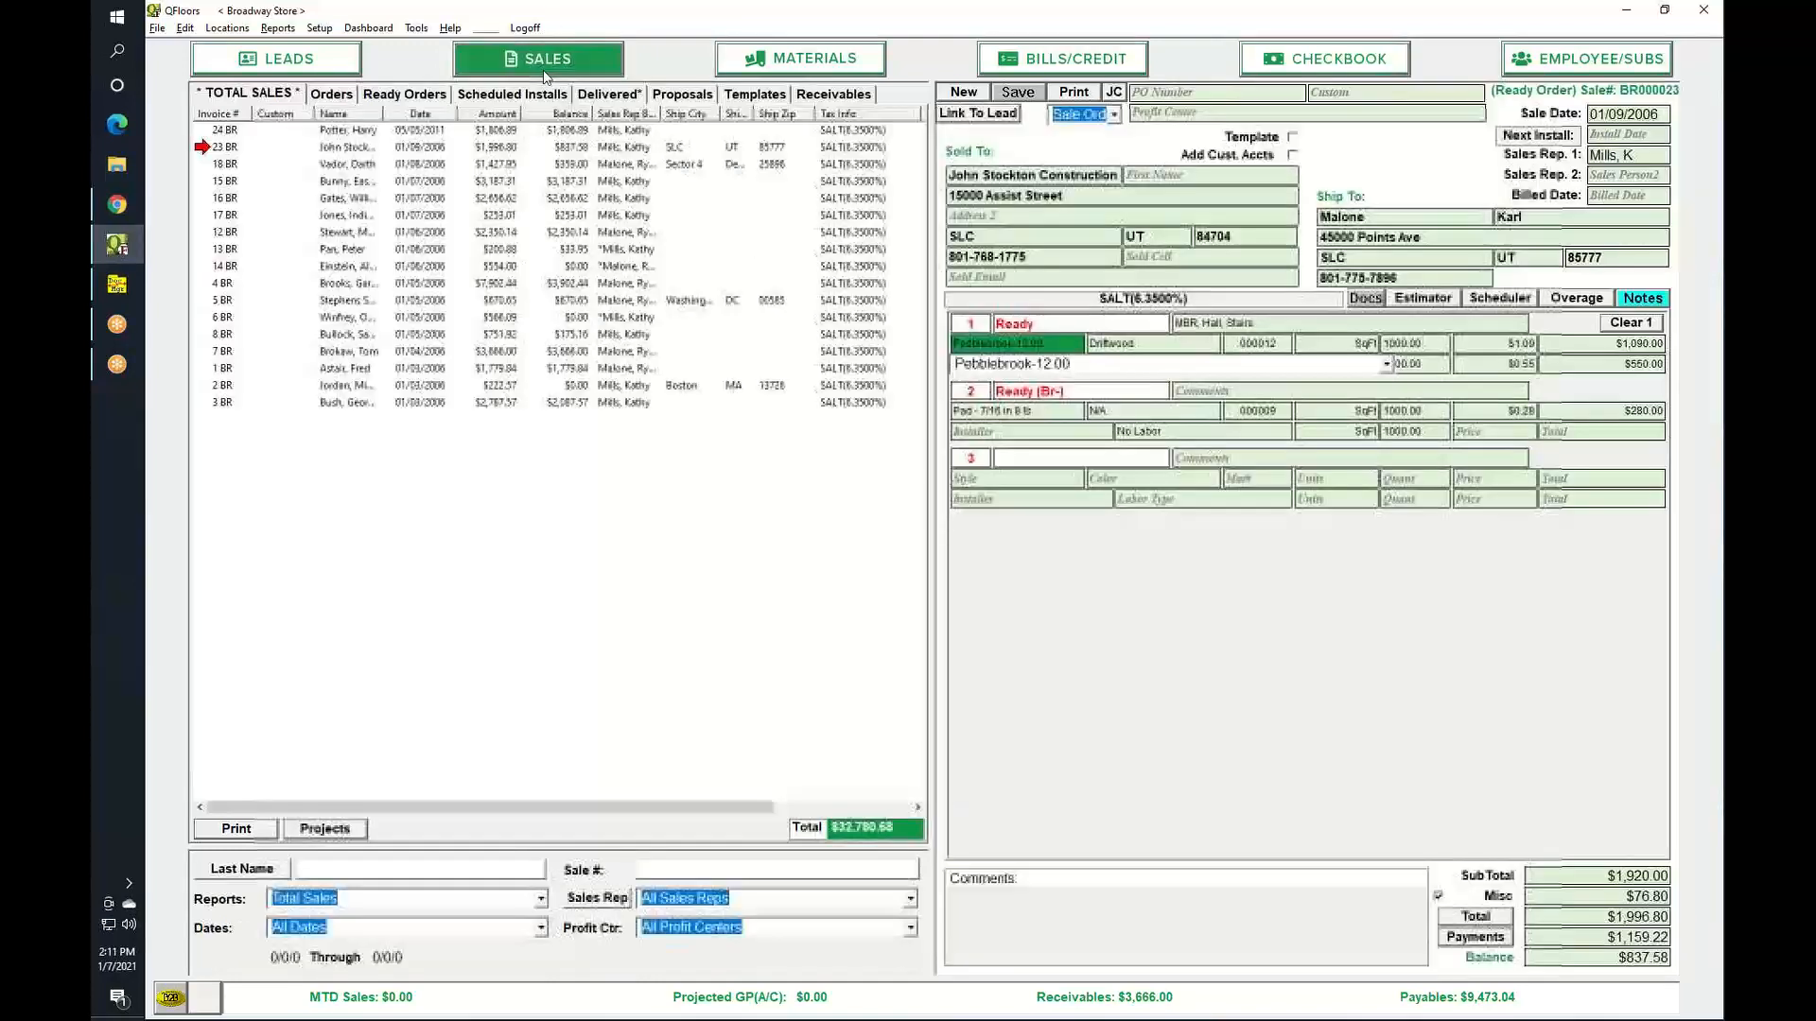
Record a $230 Check payment with description 656 on sale #23.
click(1473, 941)
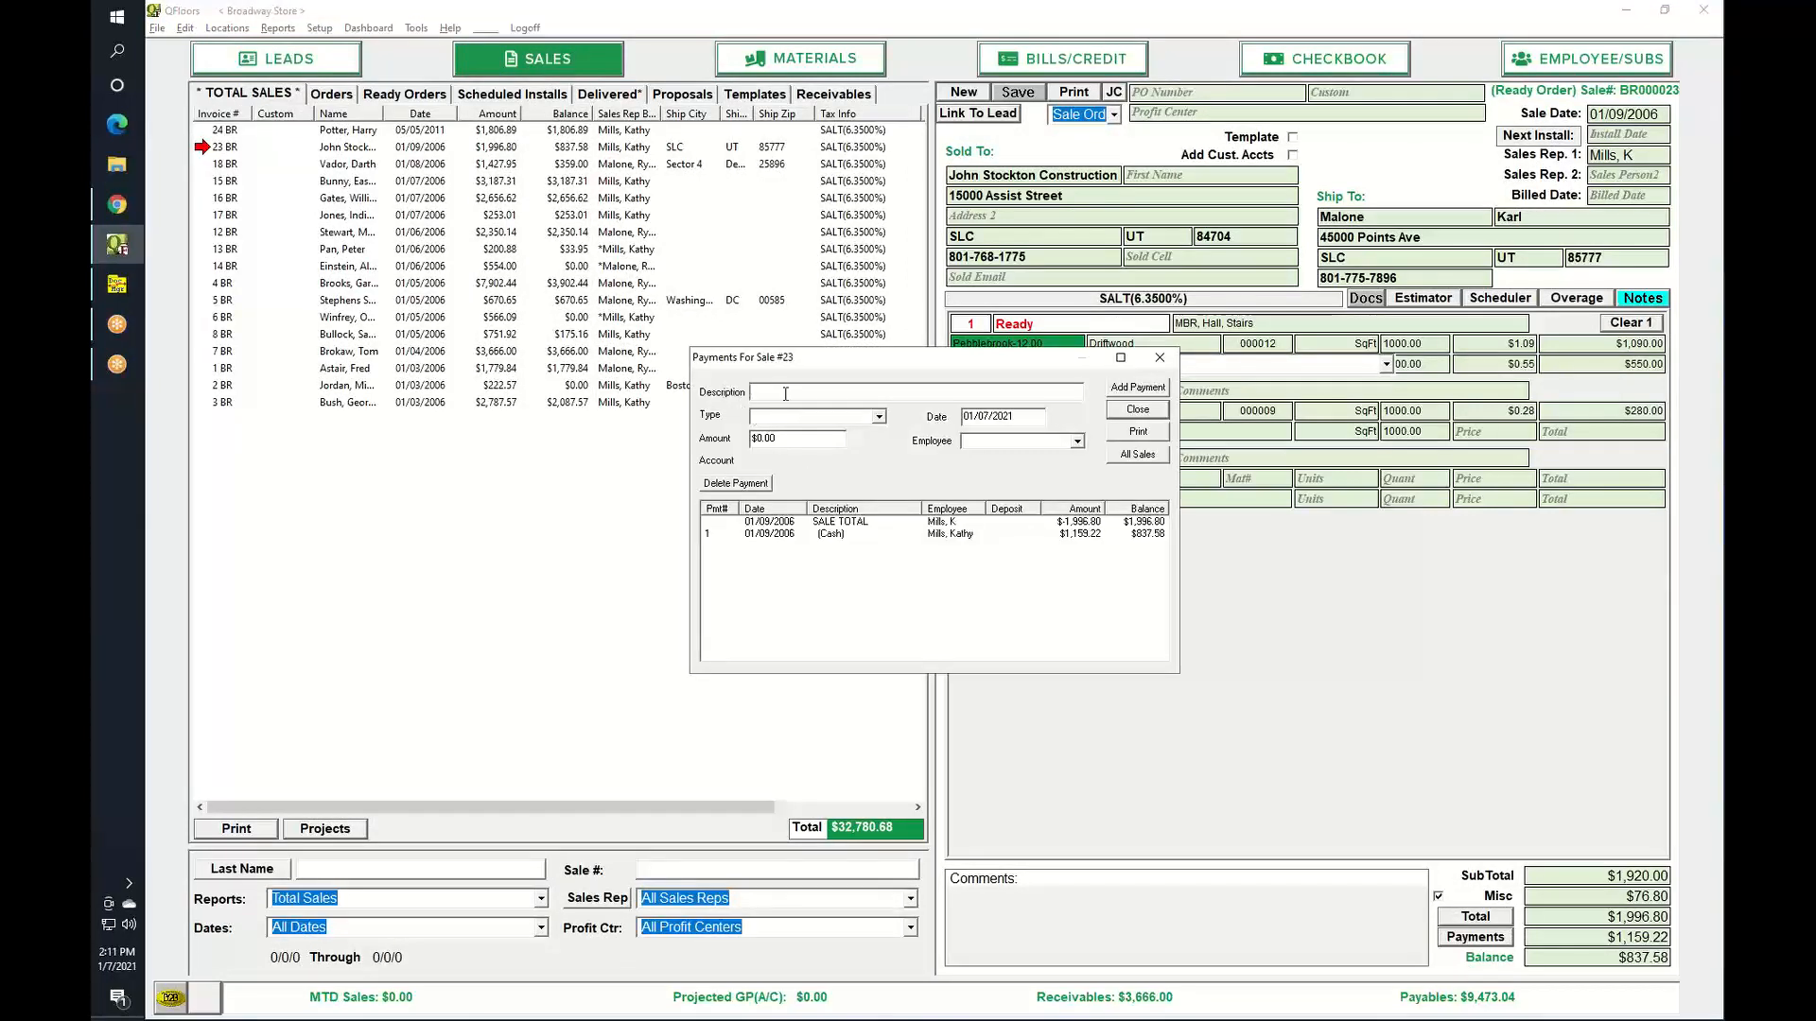
text(656)
key(Tab)
text(Check)
key(Tab)
key(Tab)
text(23)
key(Down)
key(Tab)
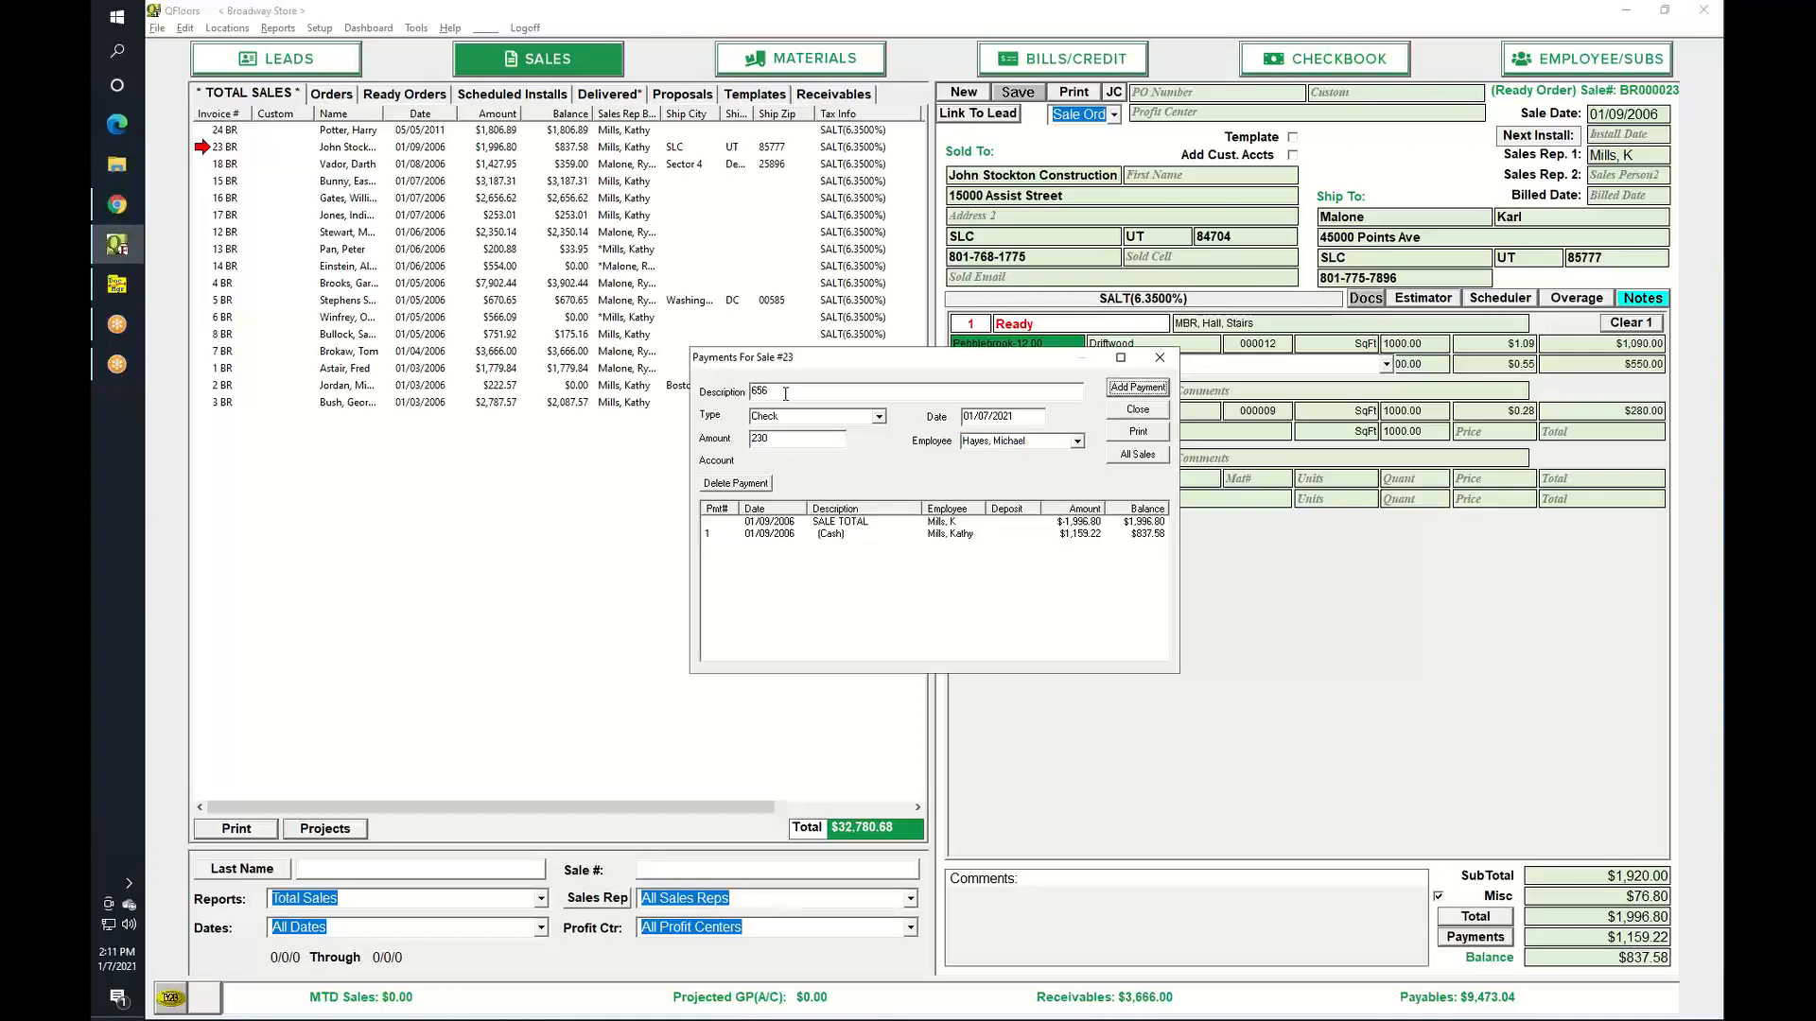
click(1161, 389)
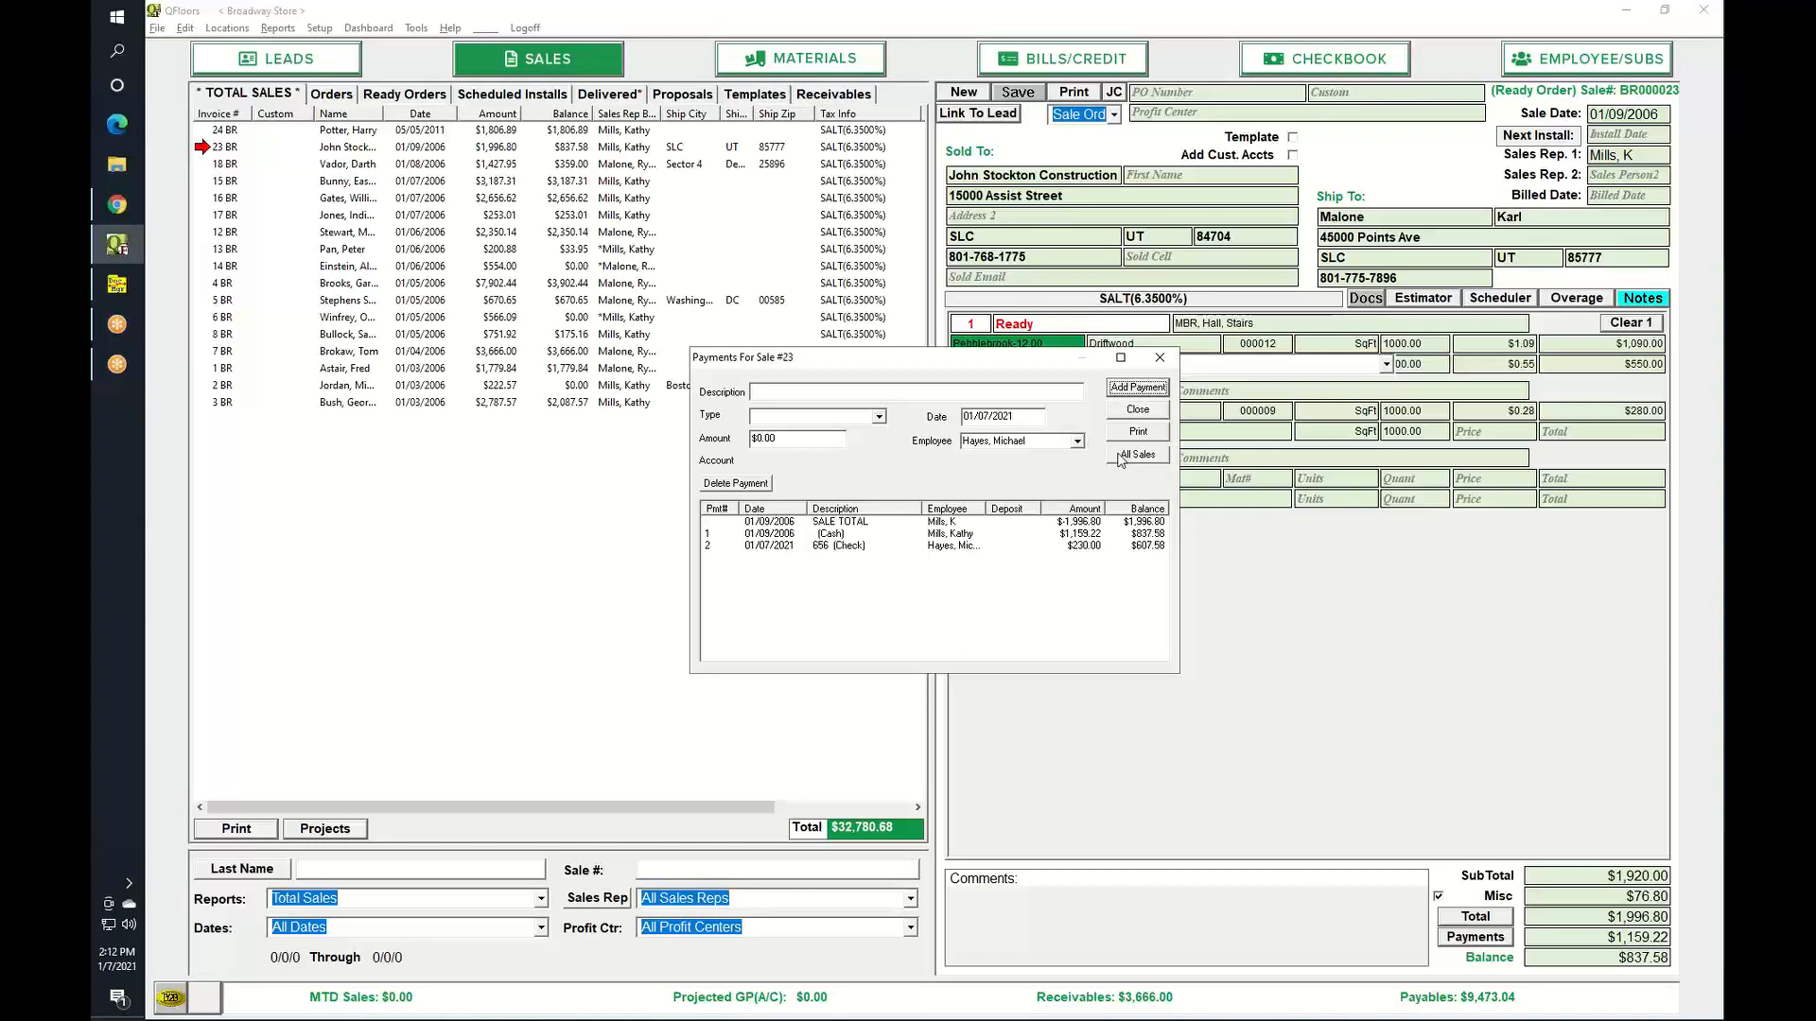
Add a second $200 Check payment described 656, then close payments and go to the Checkbook.
click(862, 394)
text(656)
text(Check)
key(Tab)
key(Tab)
text(200)
key(Tab)
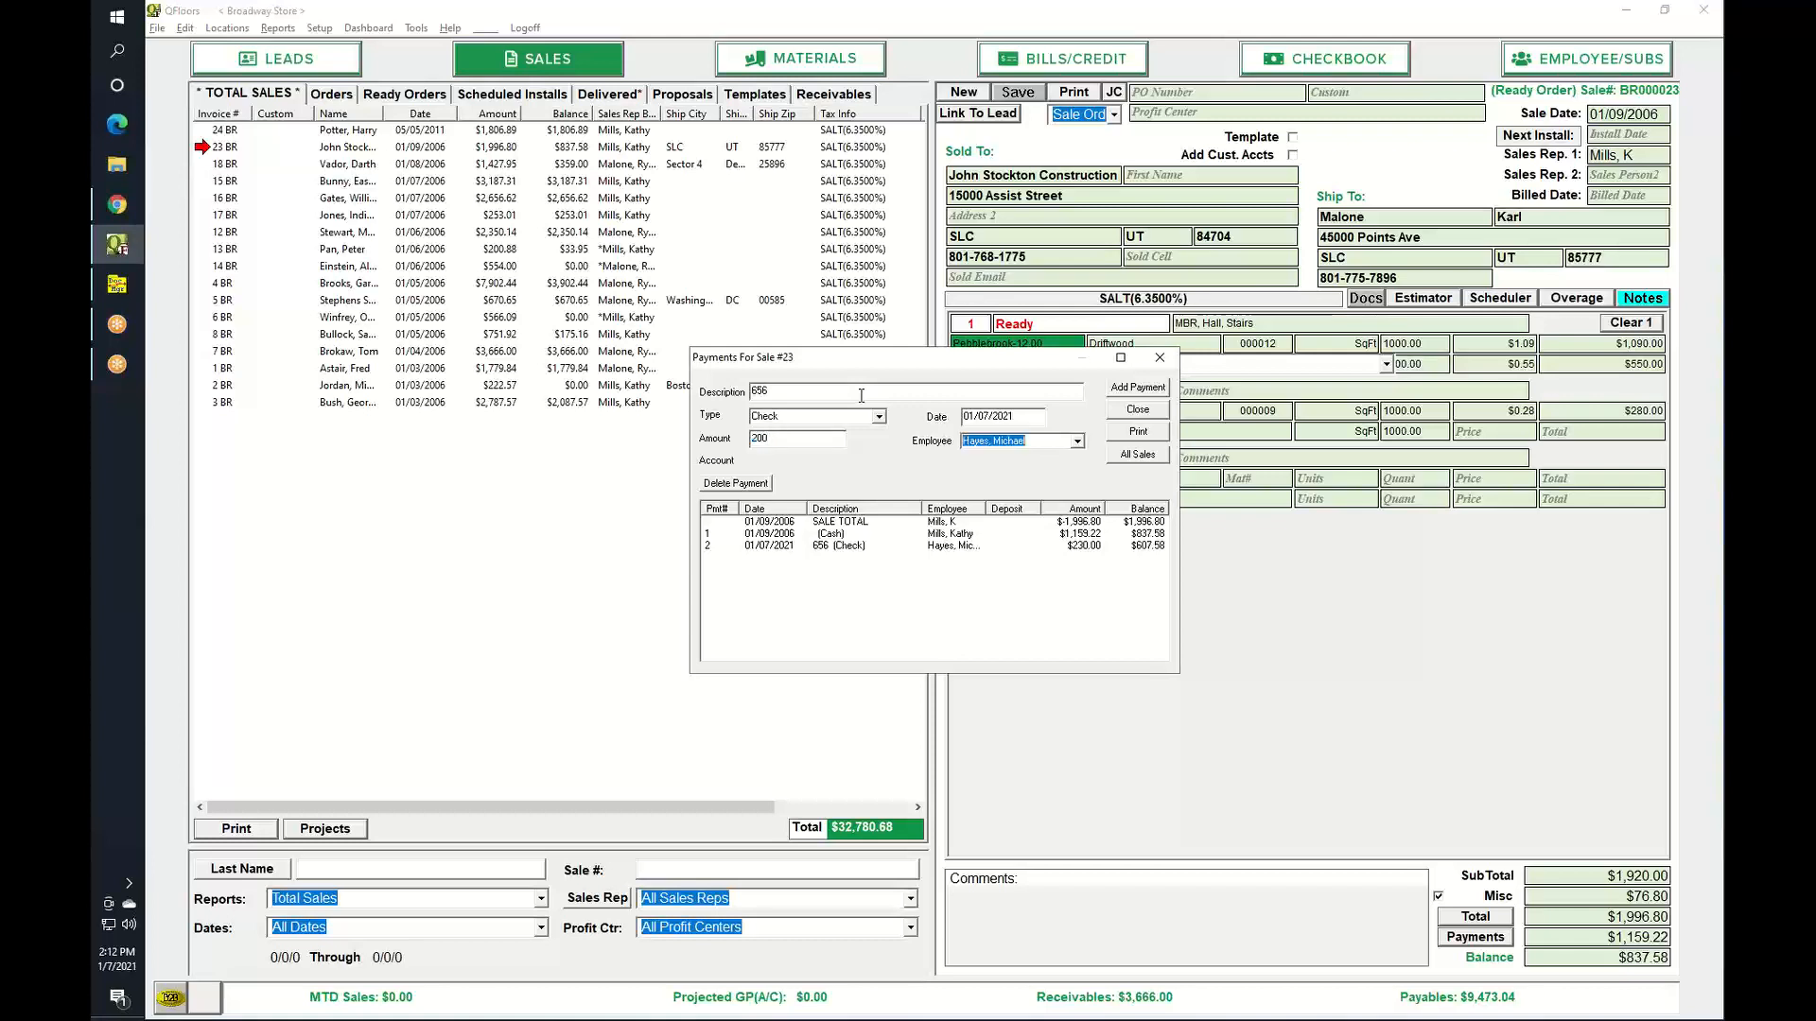
key(Tab)
key(Return)
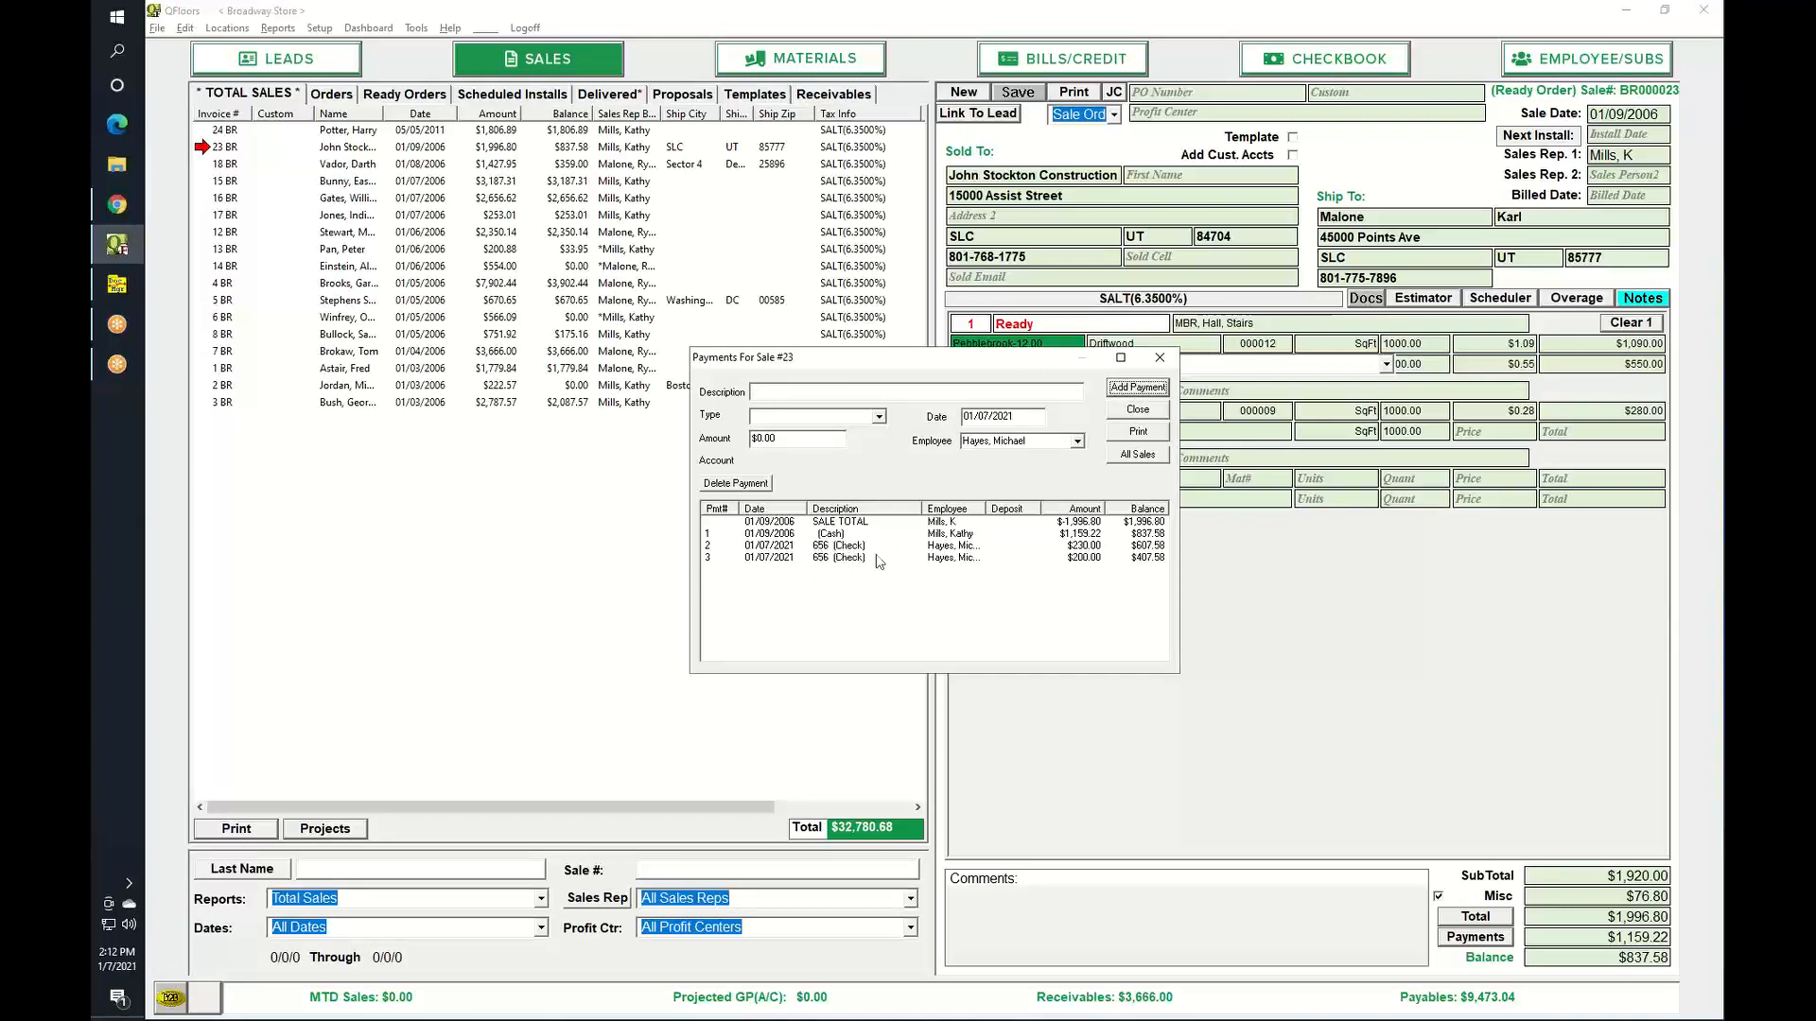
click(1134, 410)
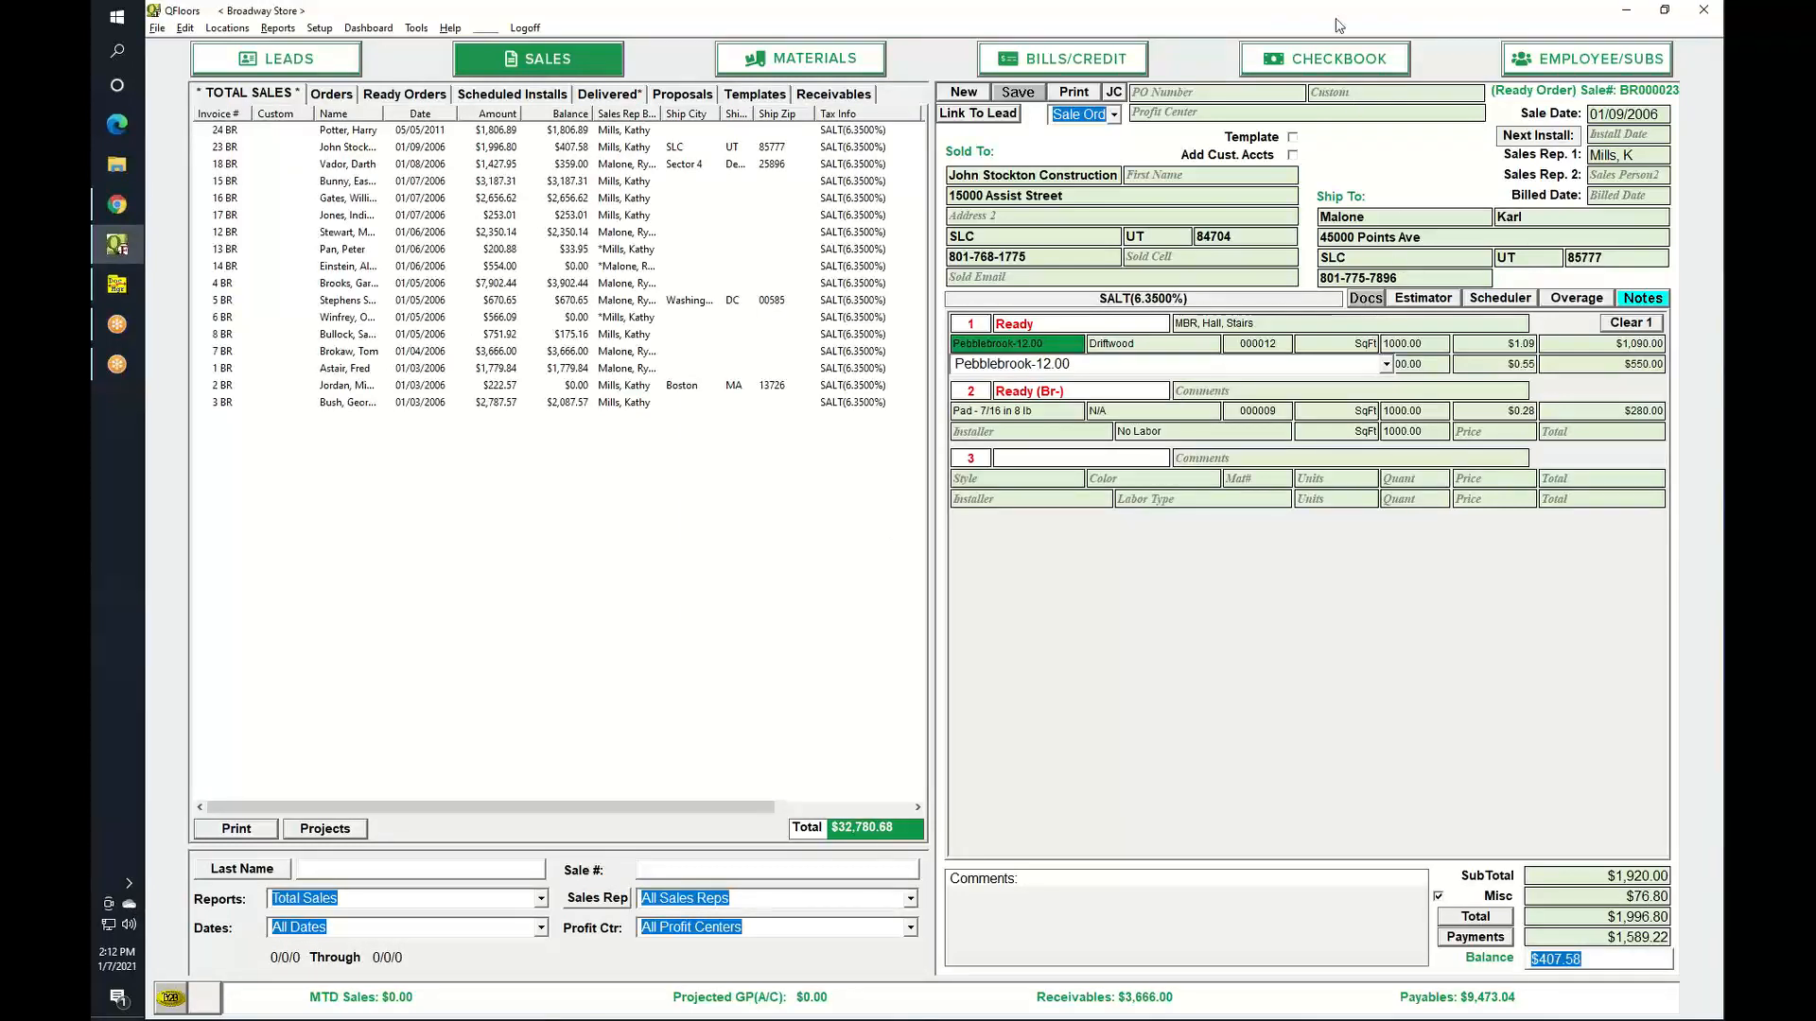
click(1314, 62)
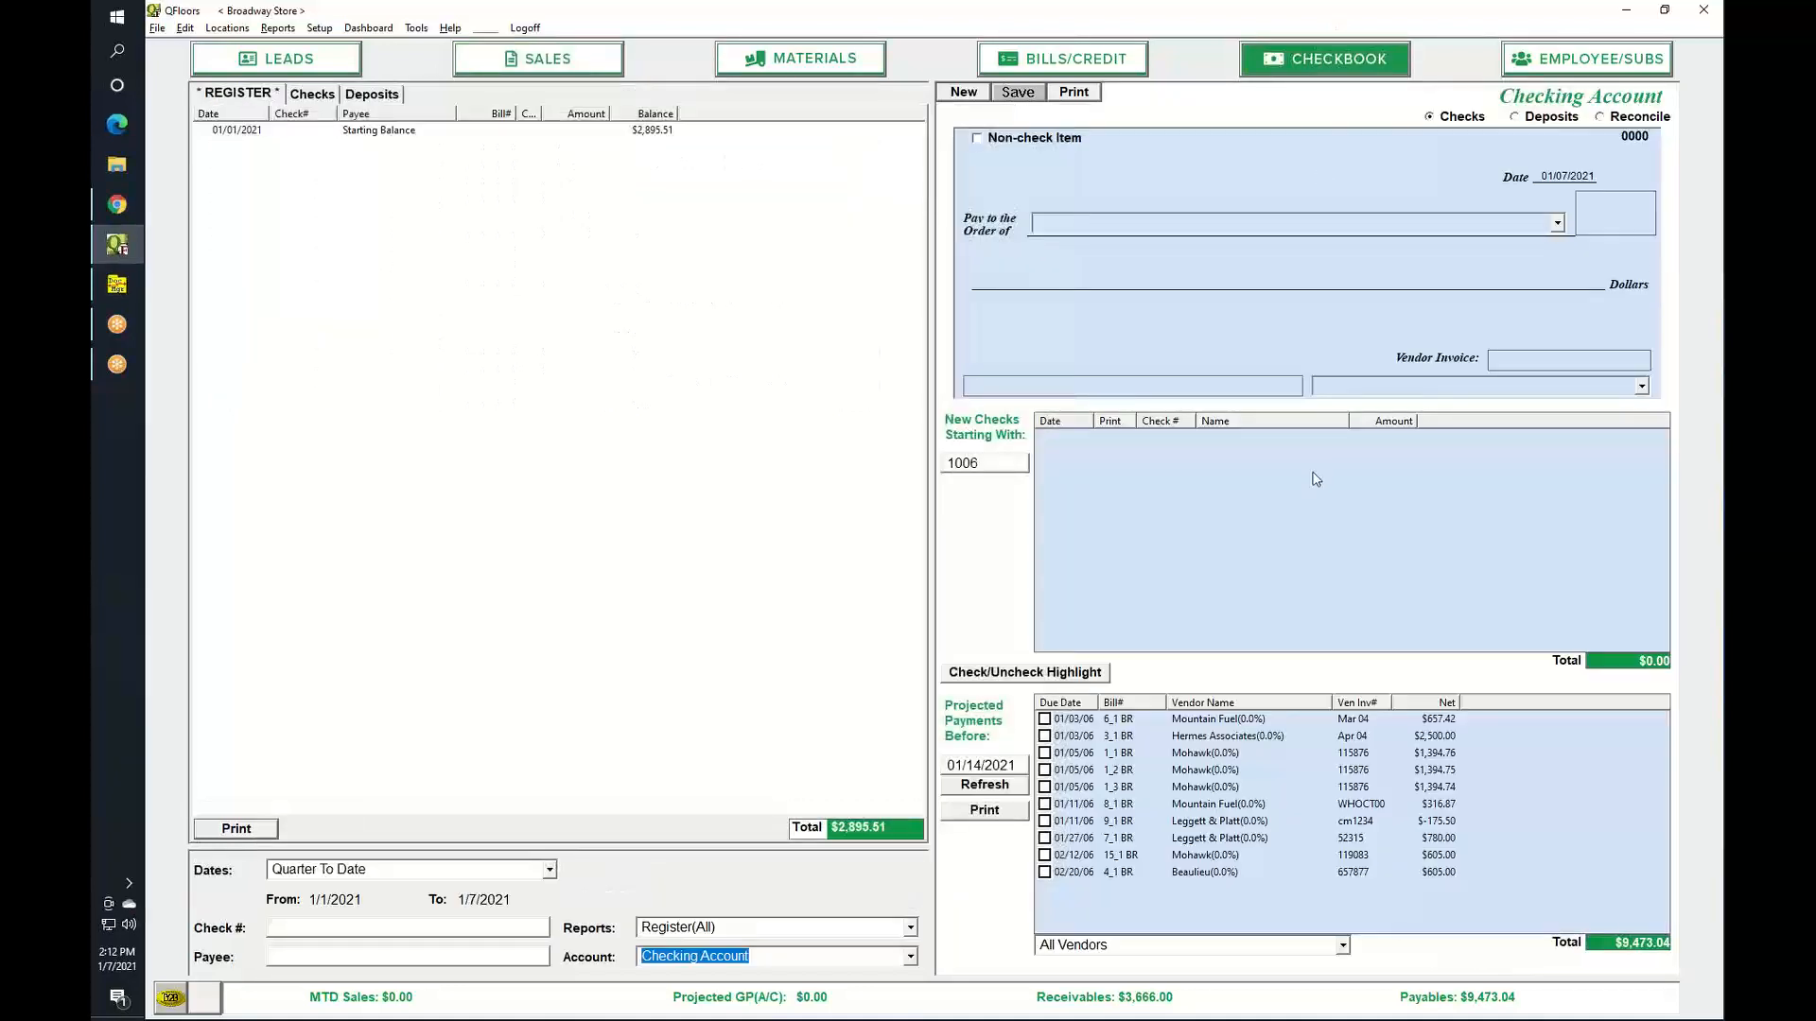
Switch the Checkbook to Deposits and refresh the items waiting to be deposited.
click(992, 789)
click(1519, 119)
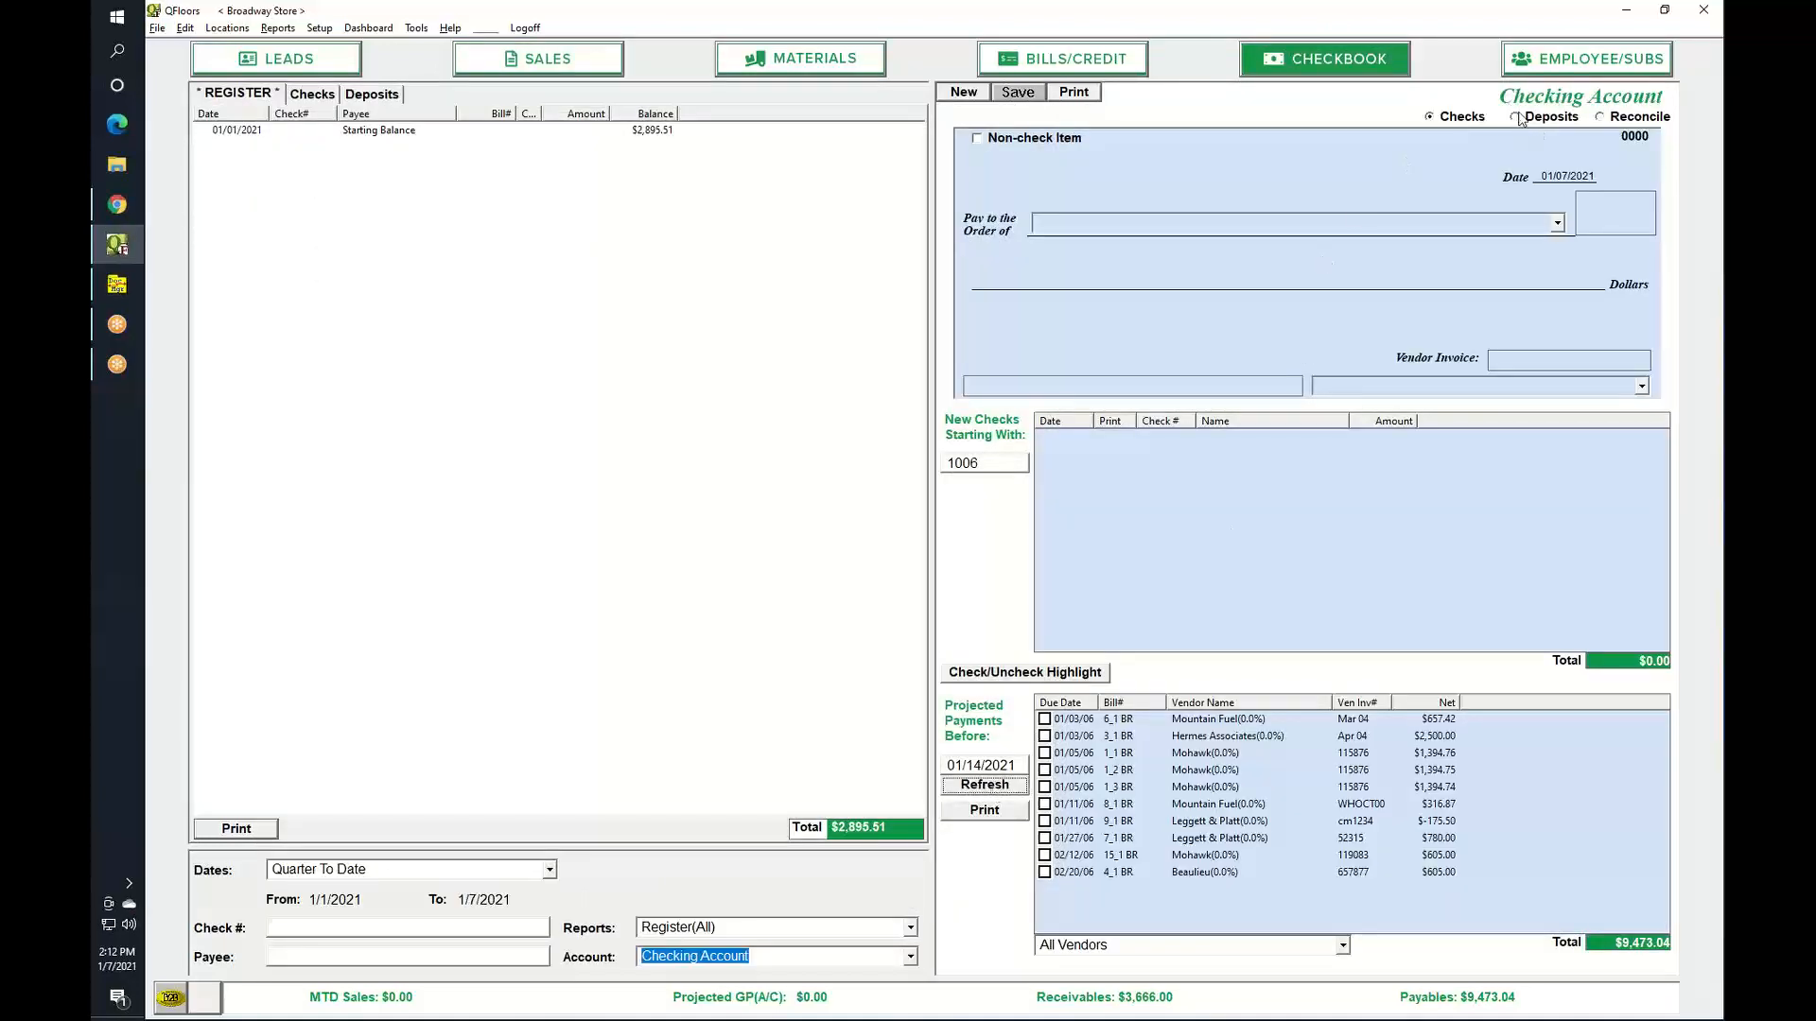
click(1003, 690)
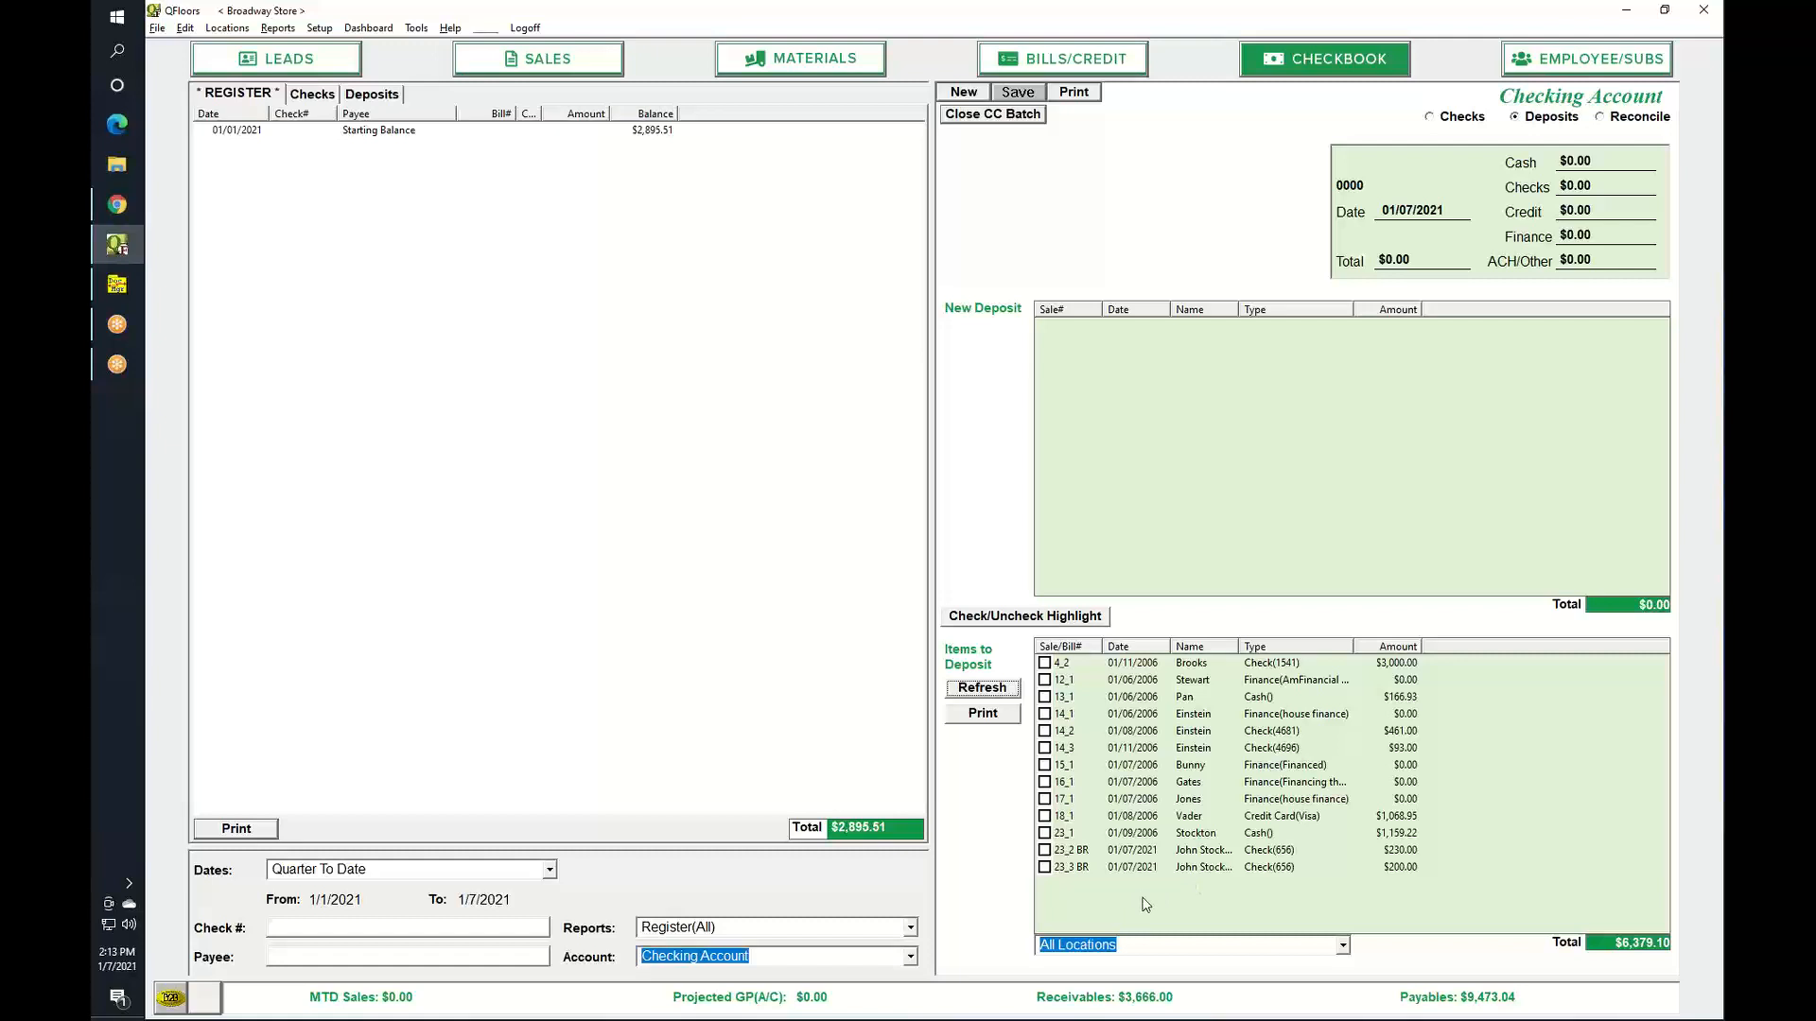
Tick sale 23's $230 check for deposit and accept auto-selecting the $200 payment from the same check.
click(1045, 850)
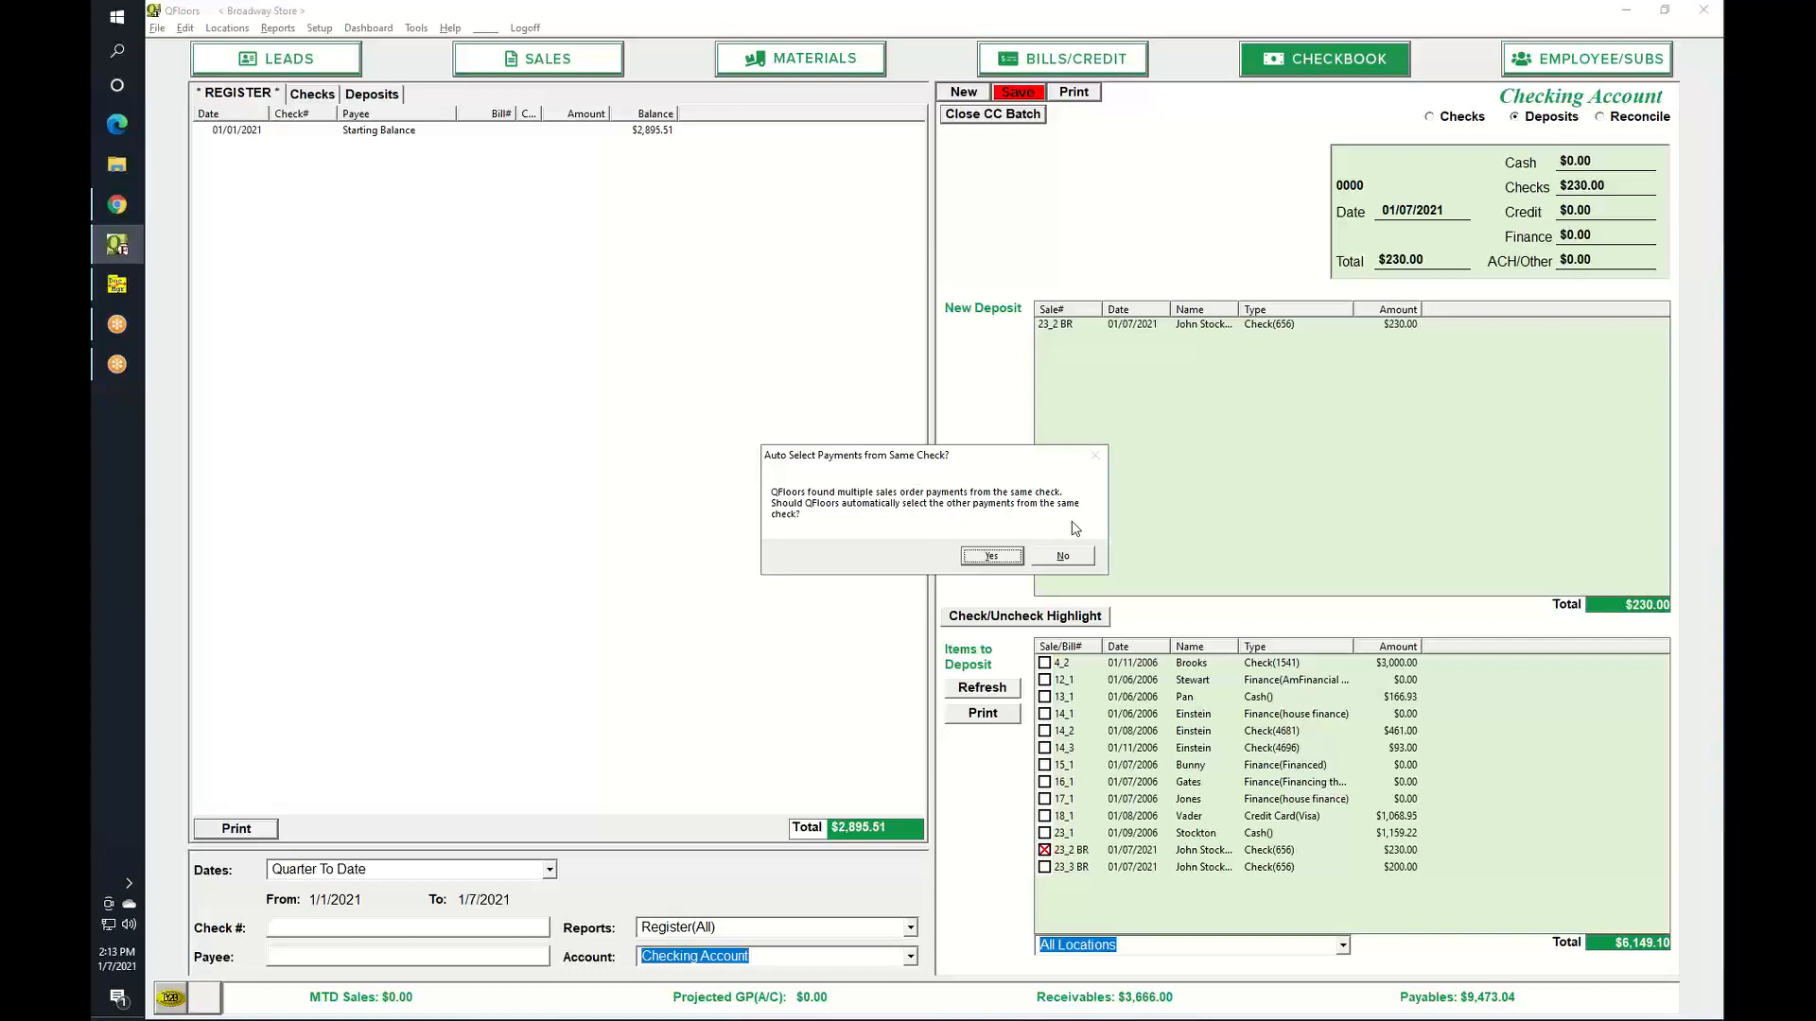
click(992, 557)
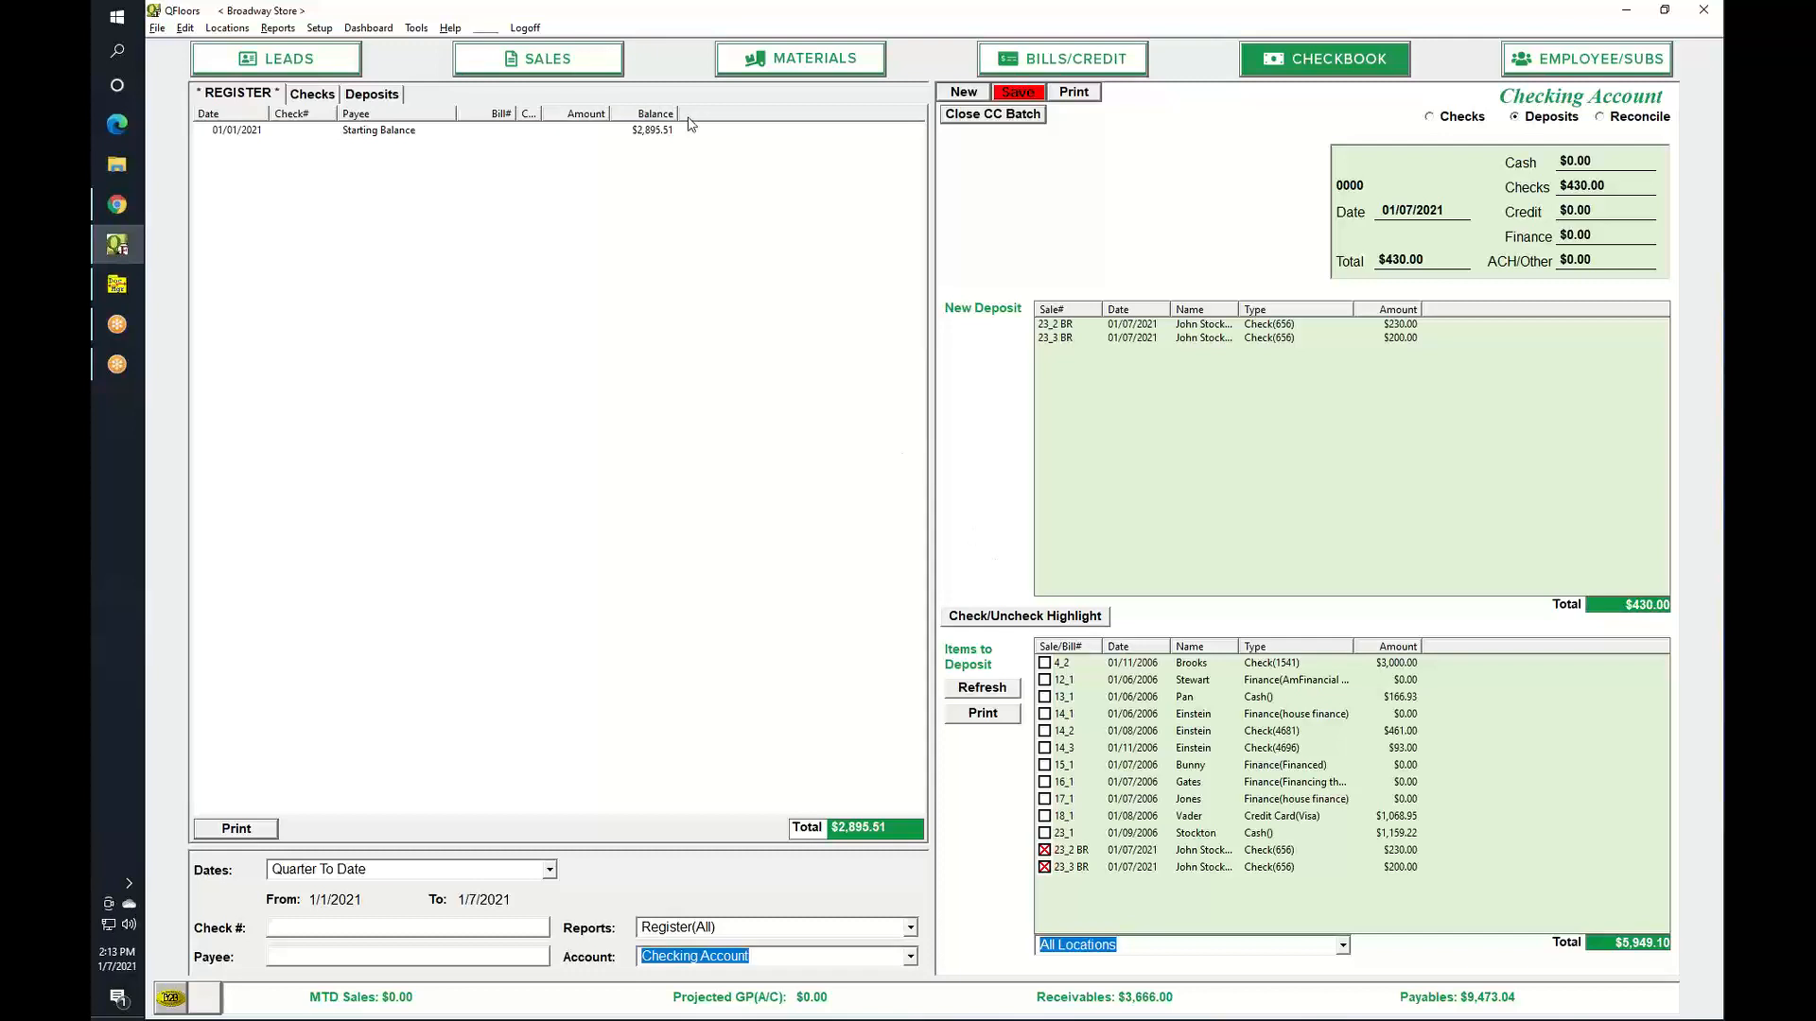
Review all of the customer's payments for sale 23 on the Sales screen, then close them.
click(600, 63)
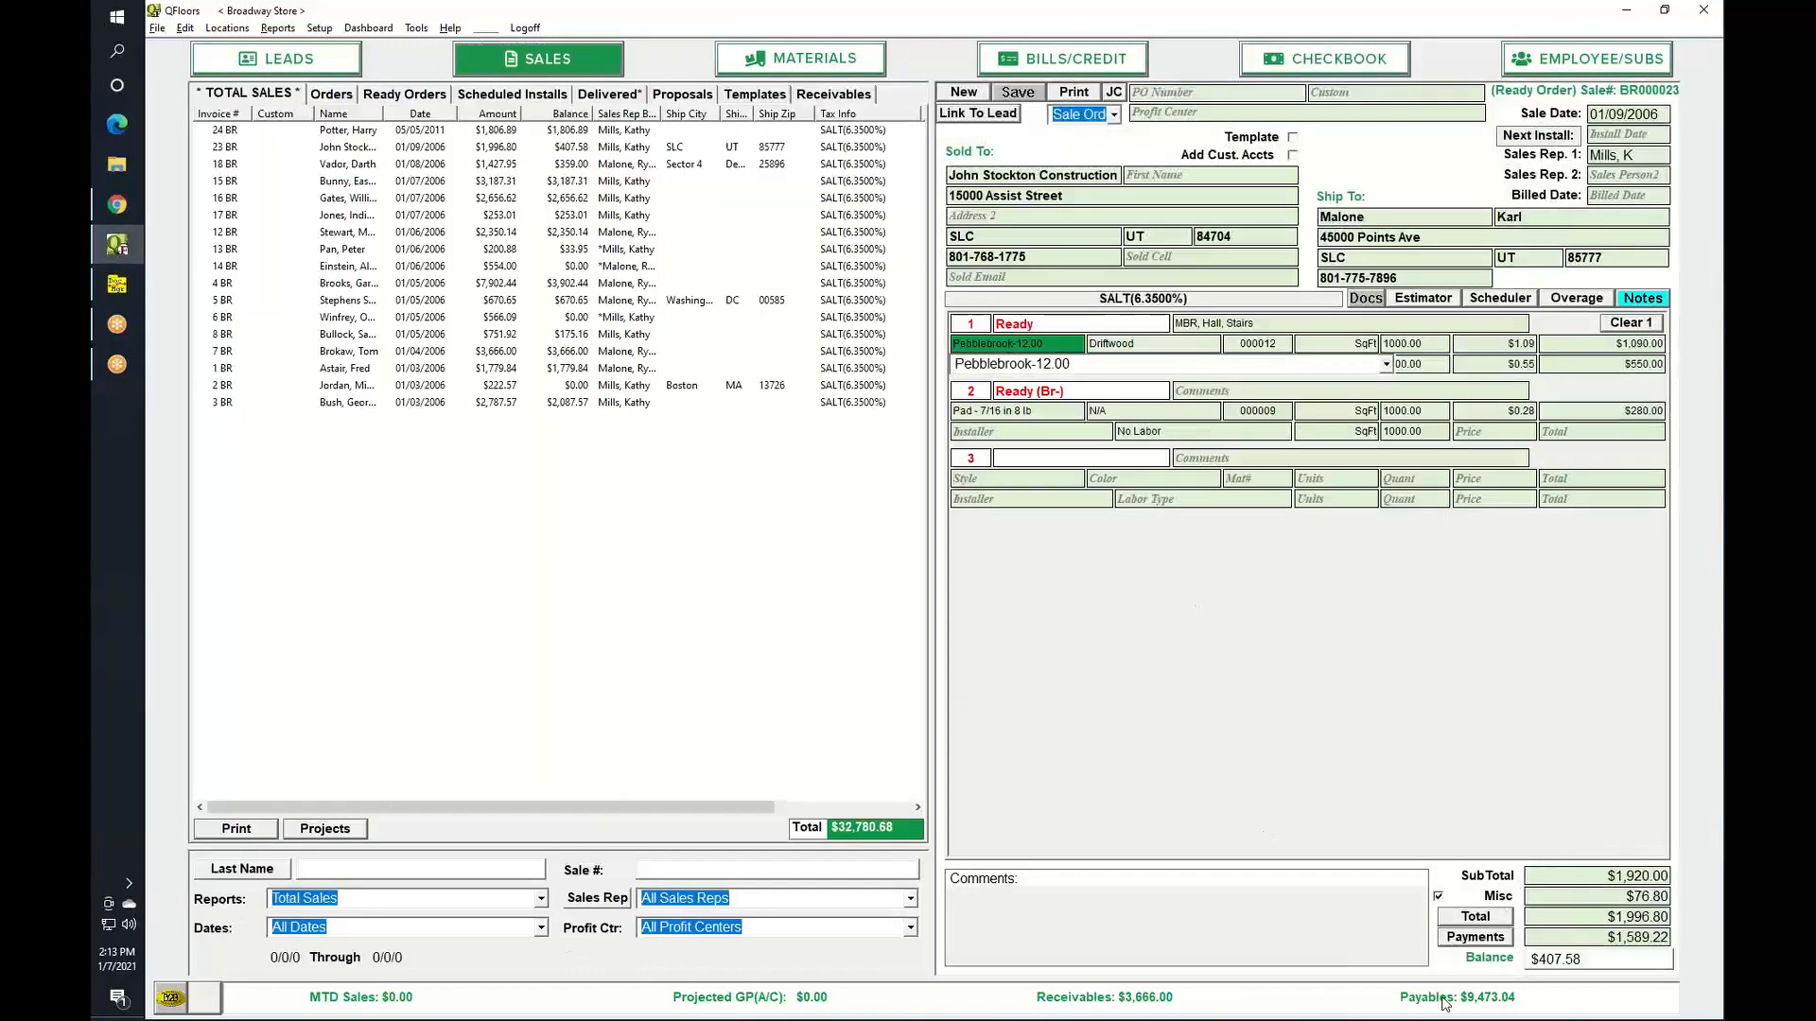
click(1477, 939)
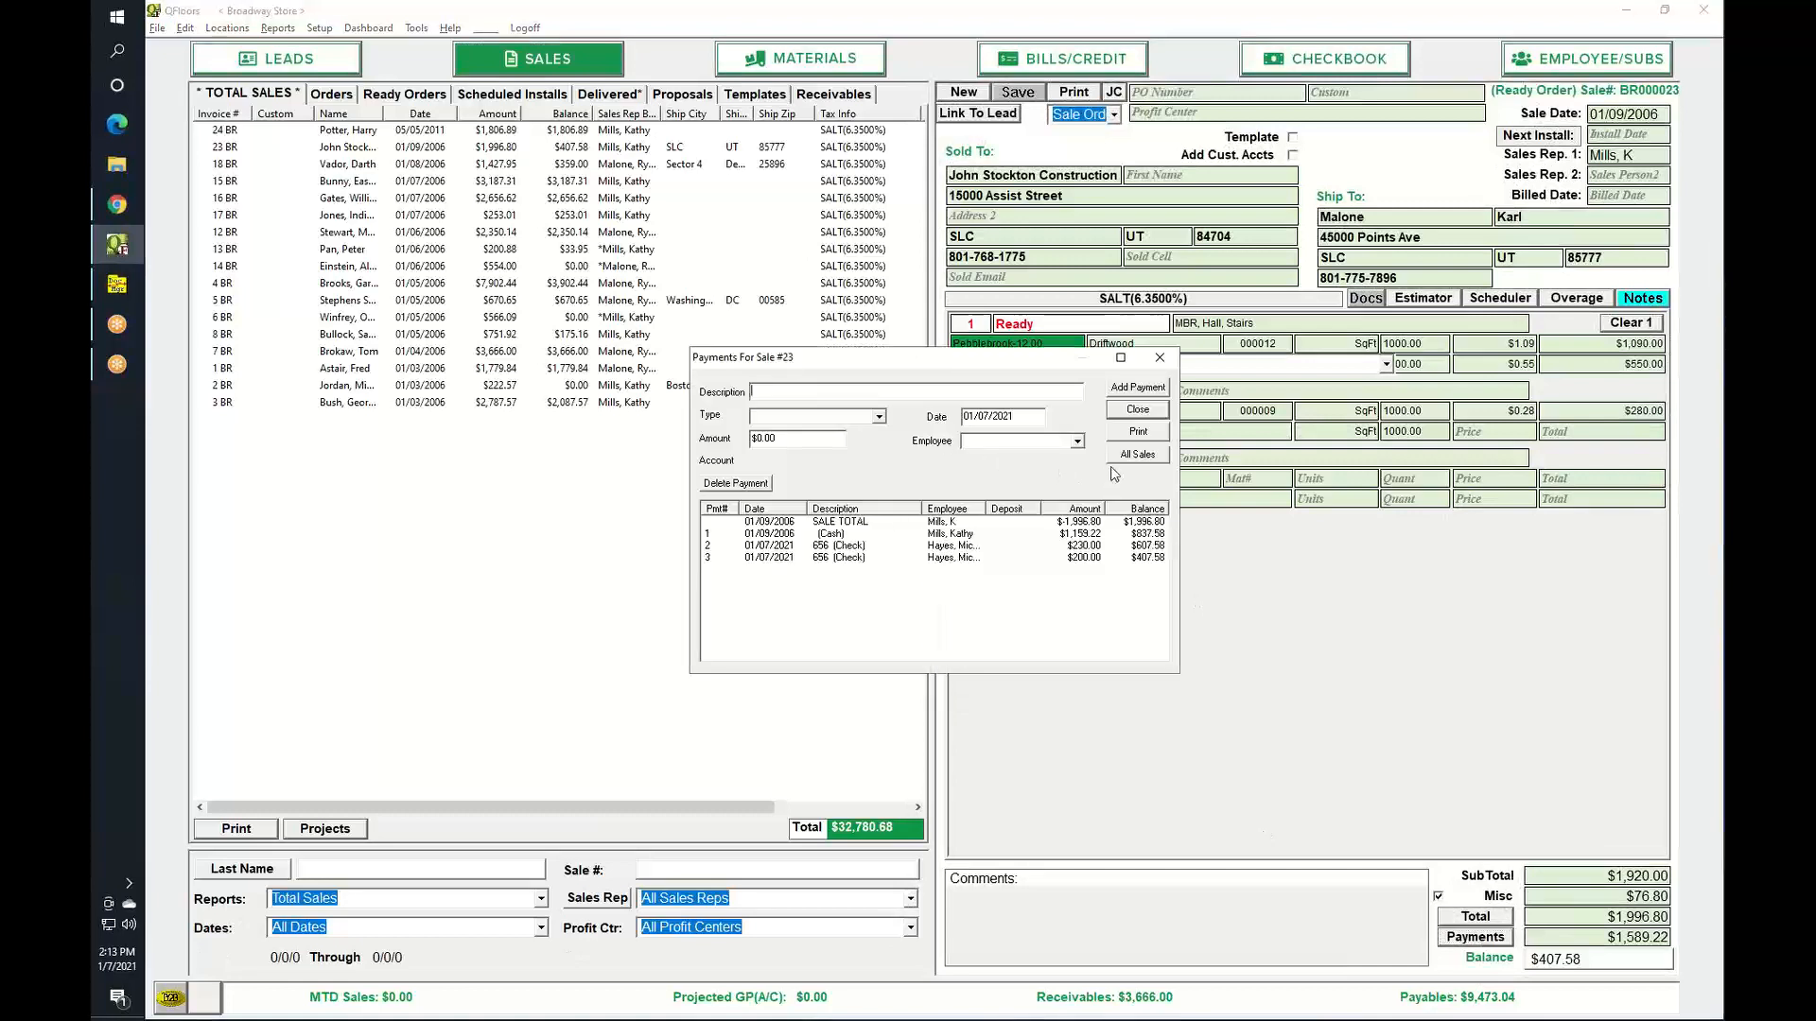
click(1138, 455)
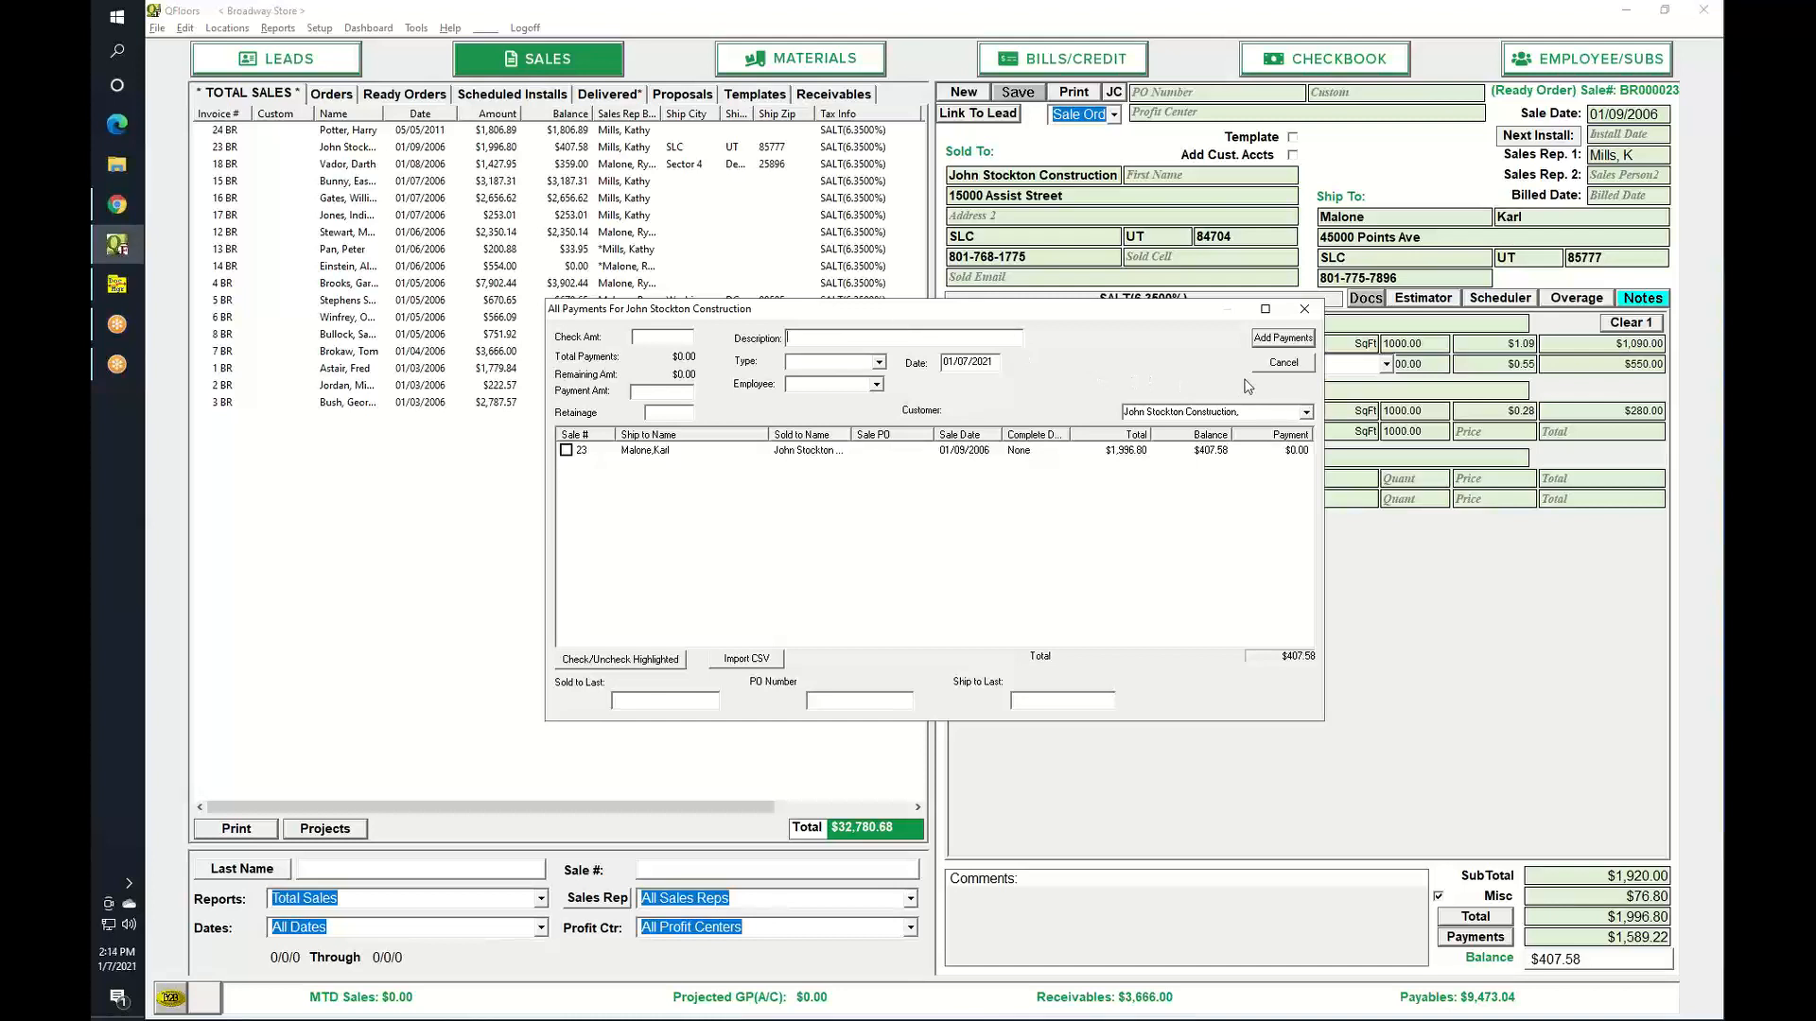
click(1283, 363)
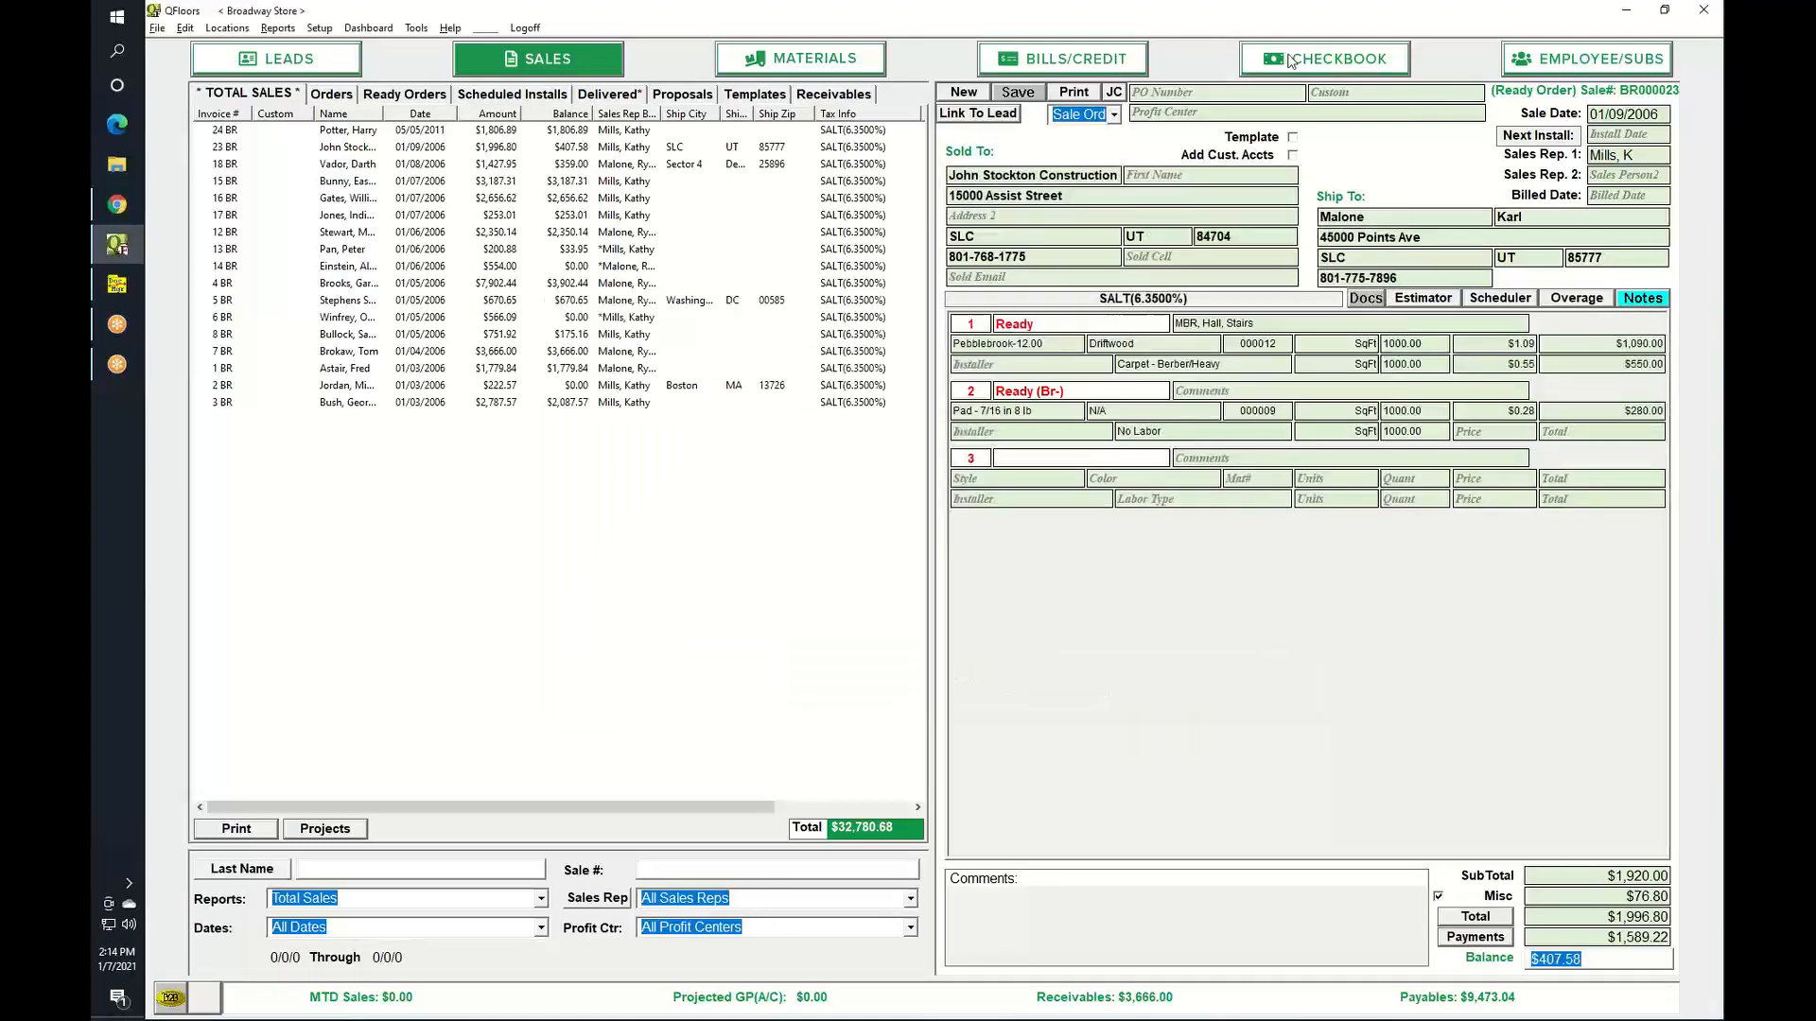
Save the $430 deposit as D9 in the checking register without printing it.
click(1295, 71)
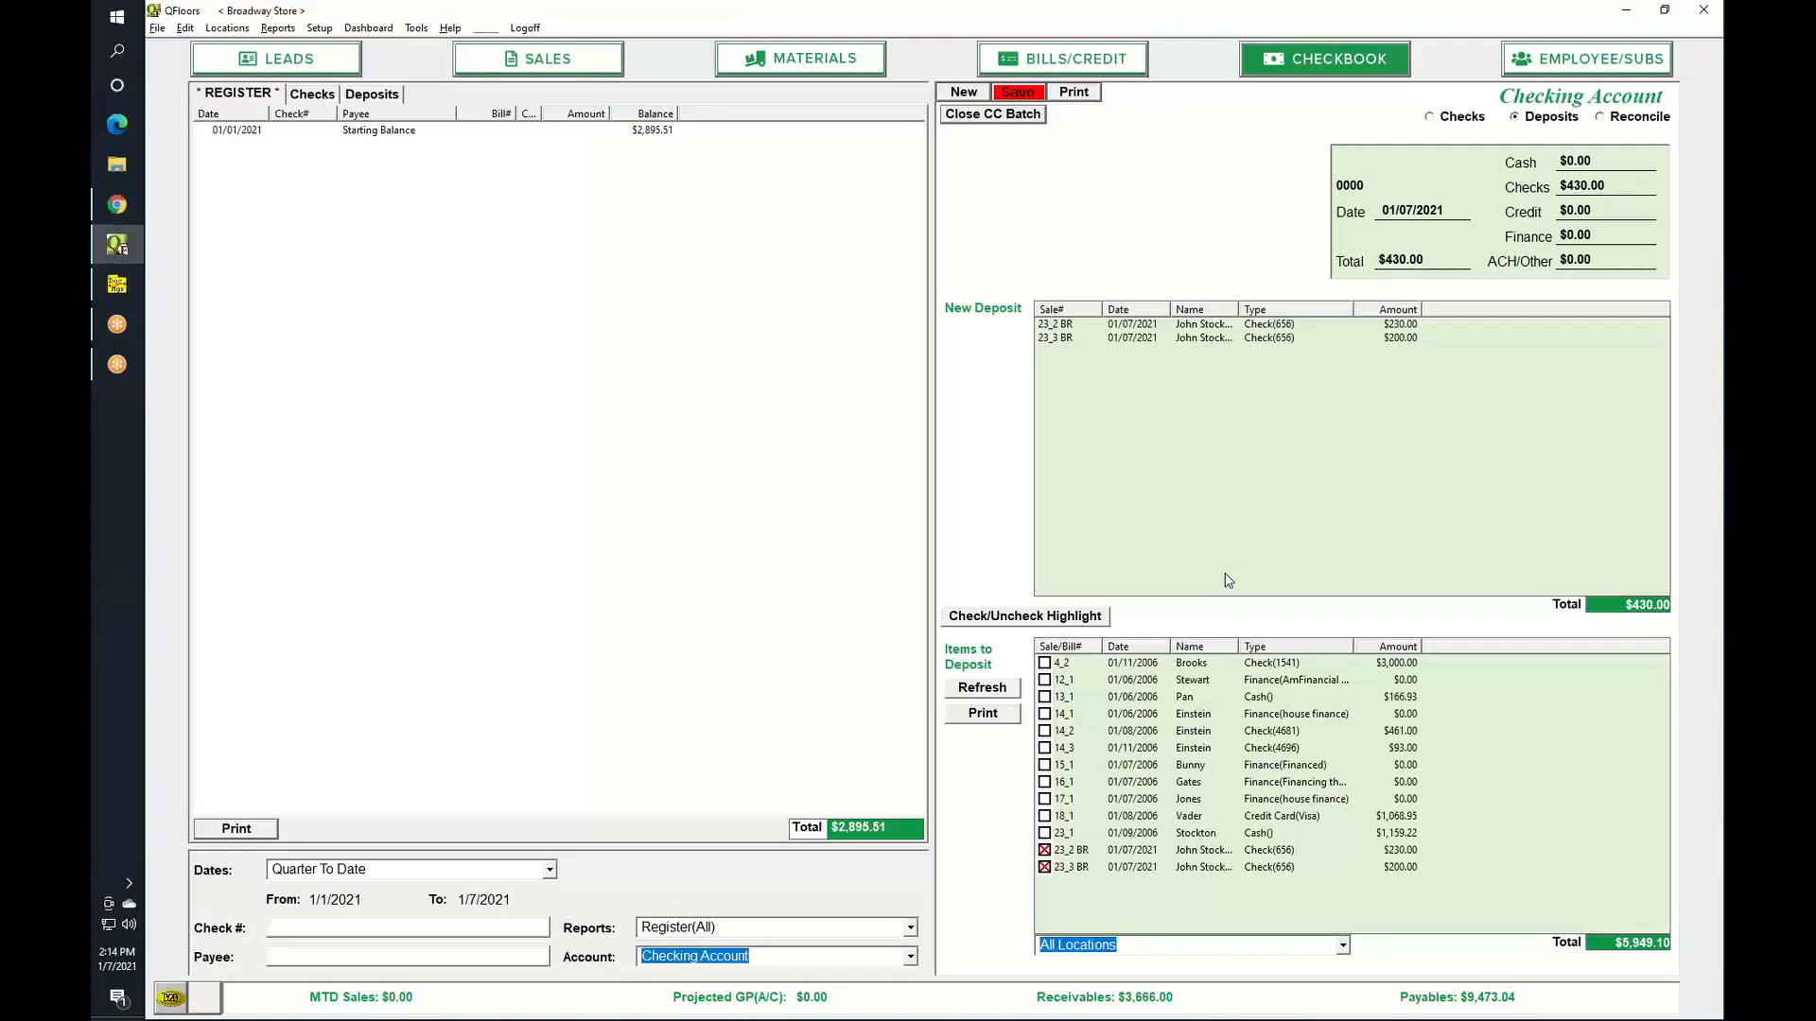
click(1028, 93)
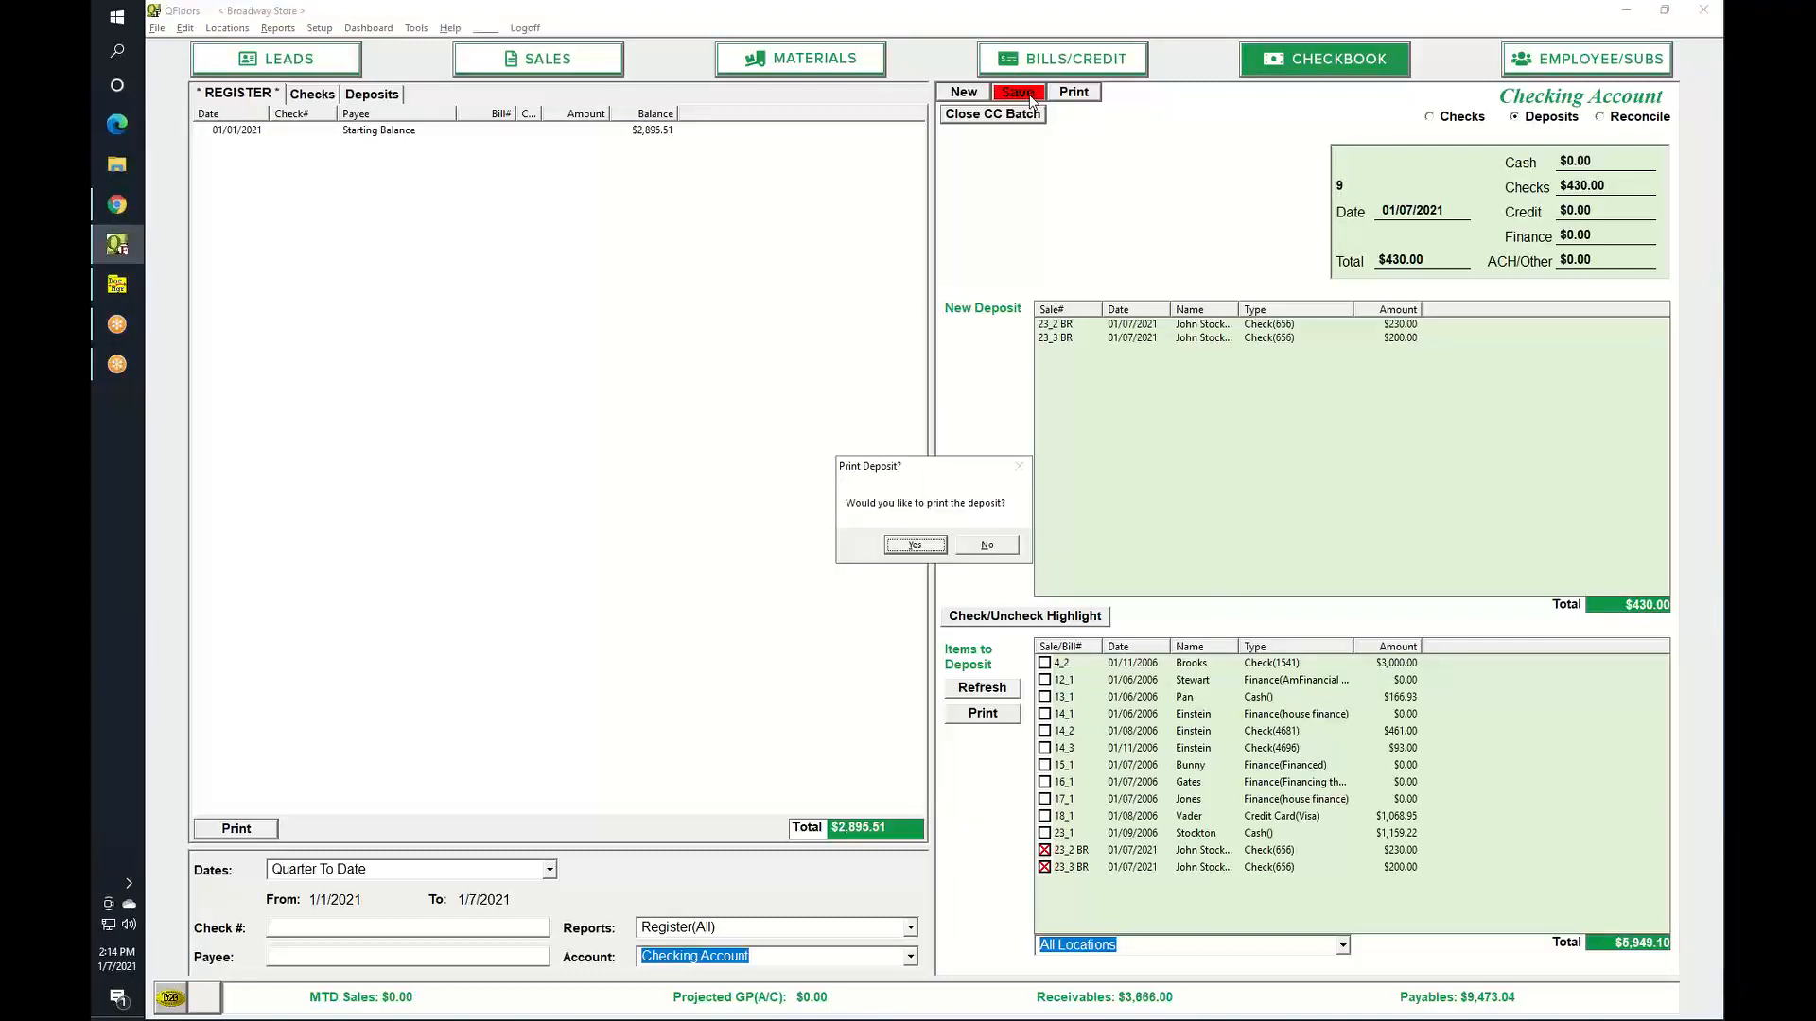
click(985, 545)
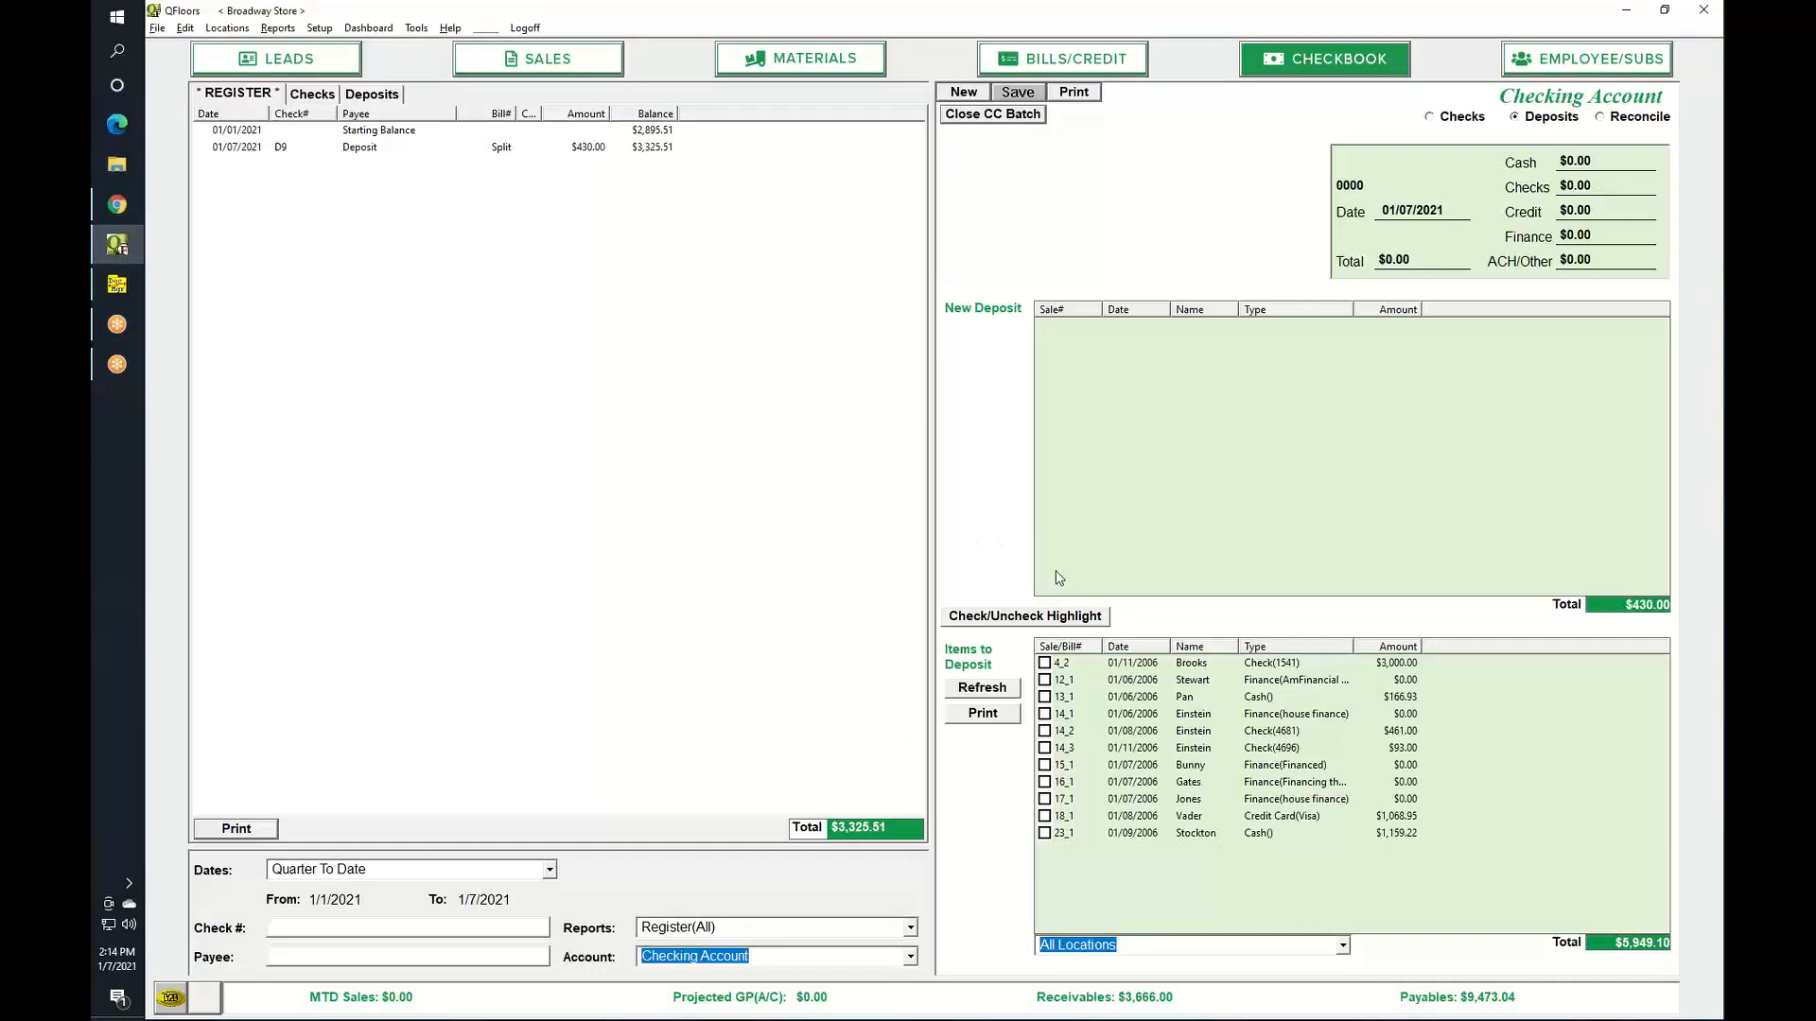
Open the Checking Account reconciliation for statement date 01/07/2021.
click(1599, 119)
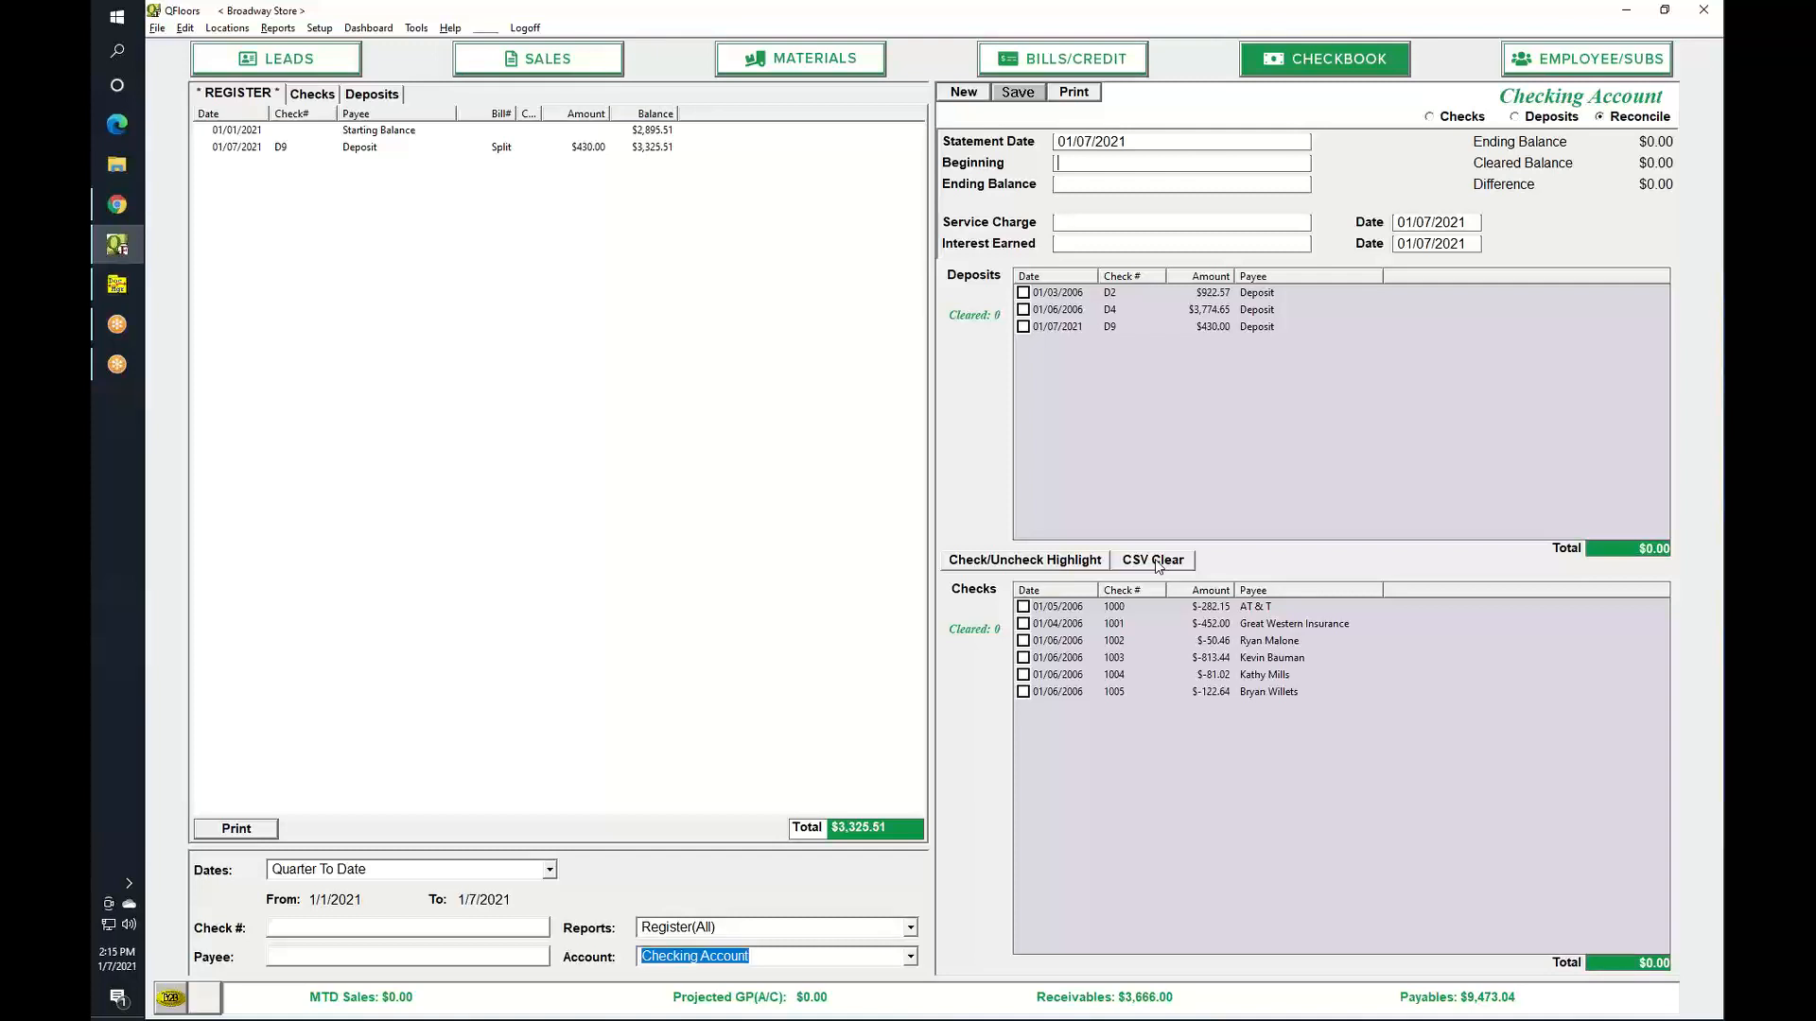
Start a CSV Clear import to choose a cleared-checks CSV file from the Data folder.
click(1158, 564)
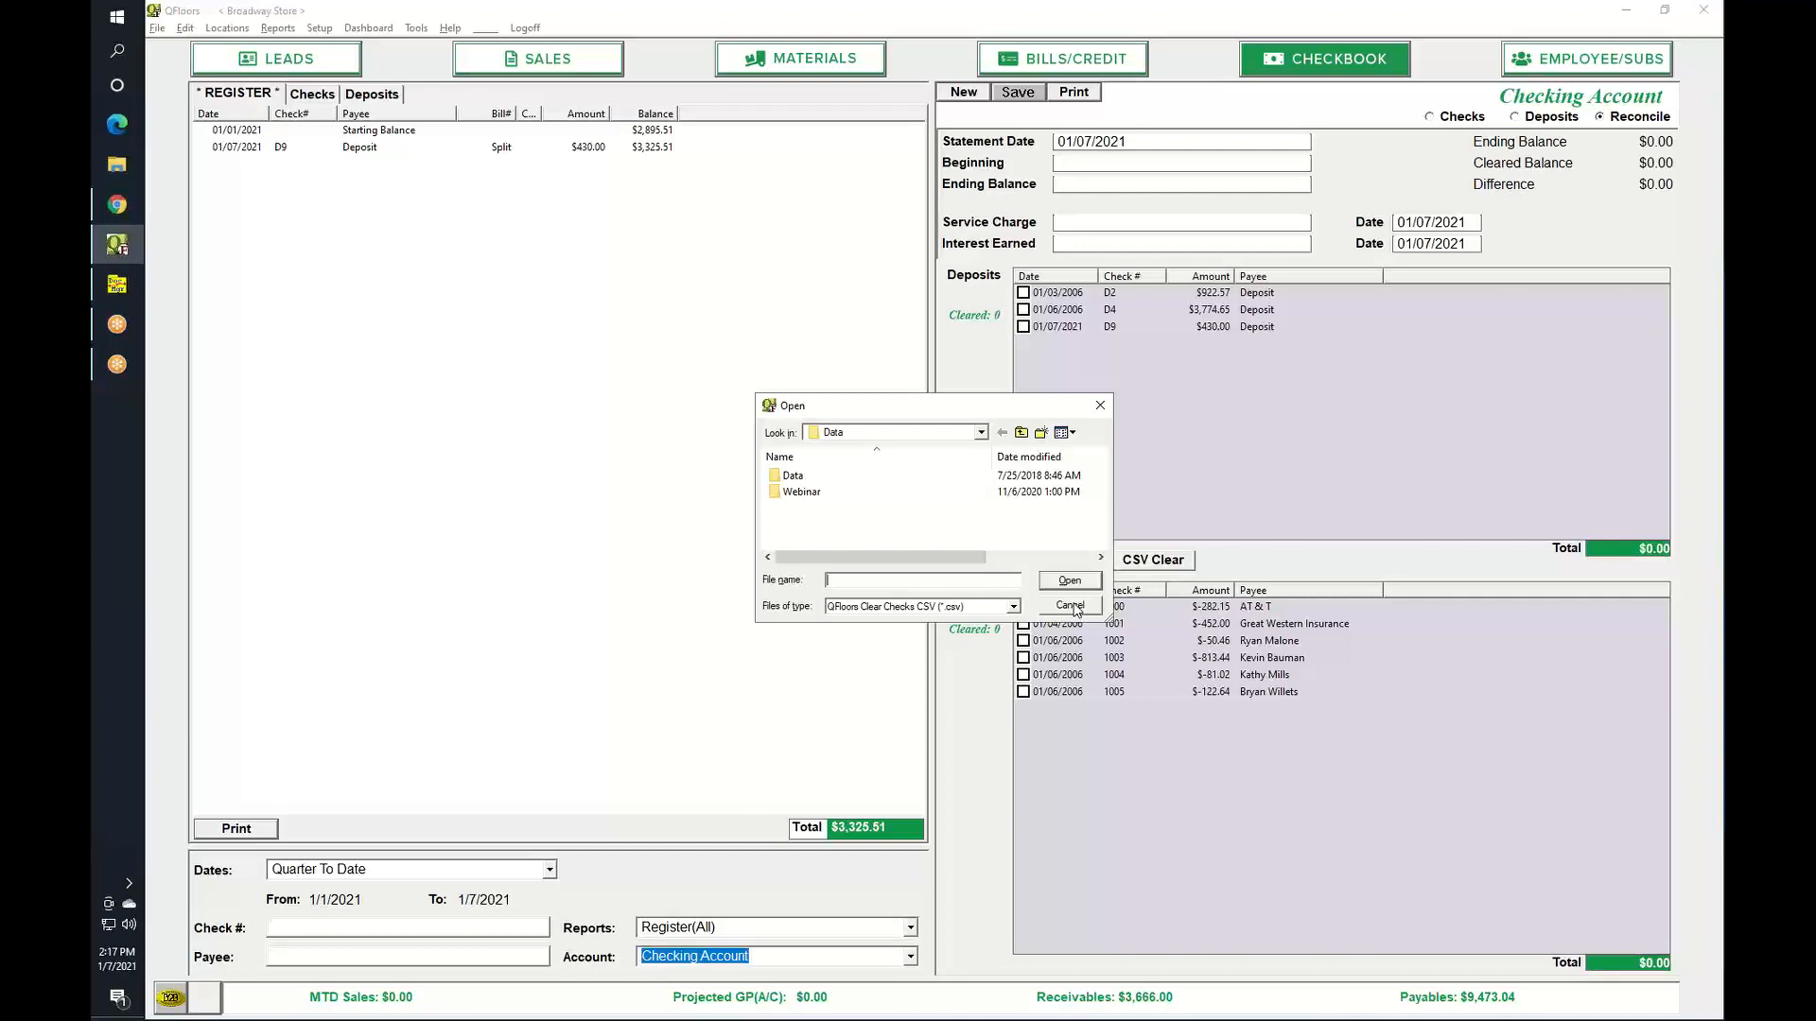
click(1069, 605)
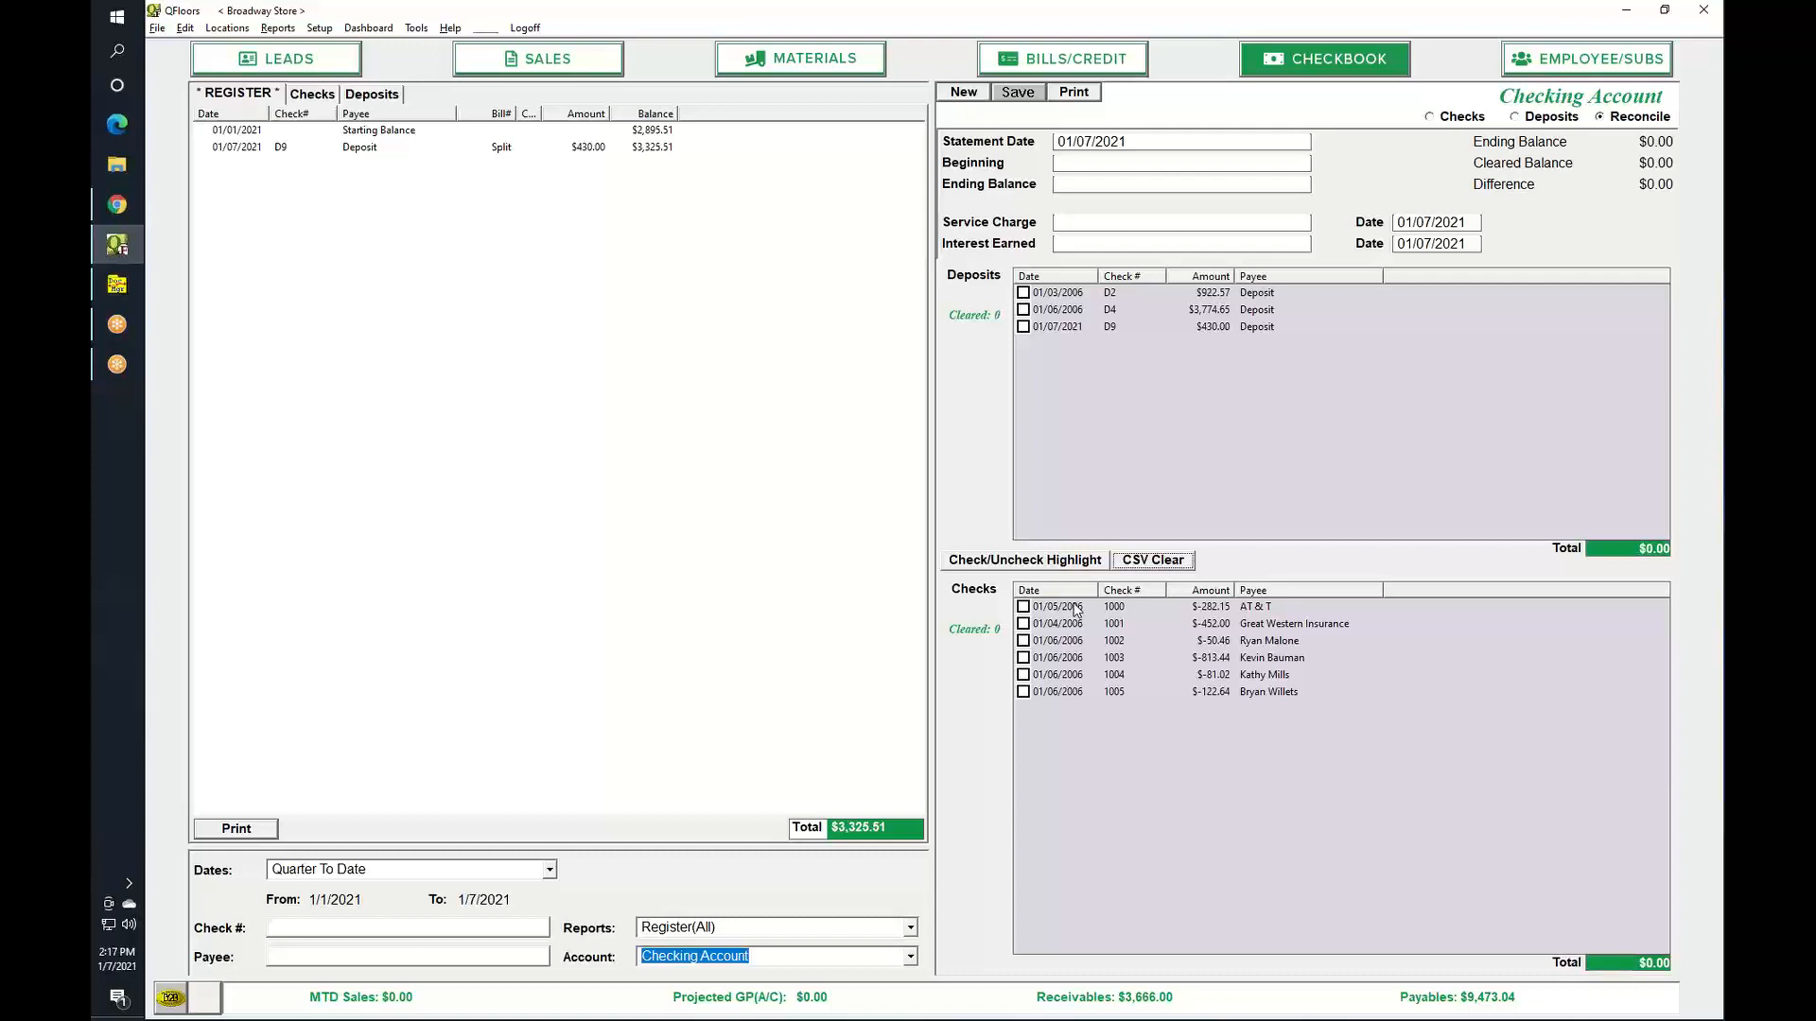
click(1430, 117)
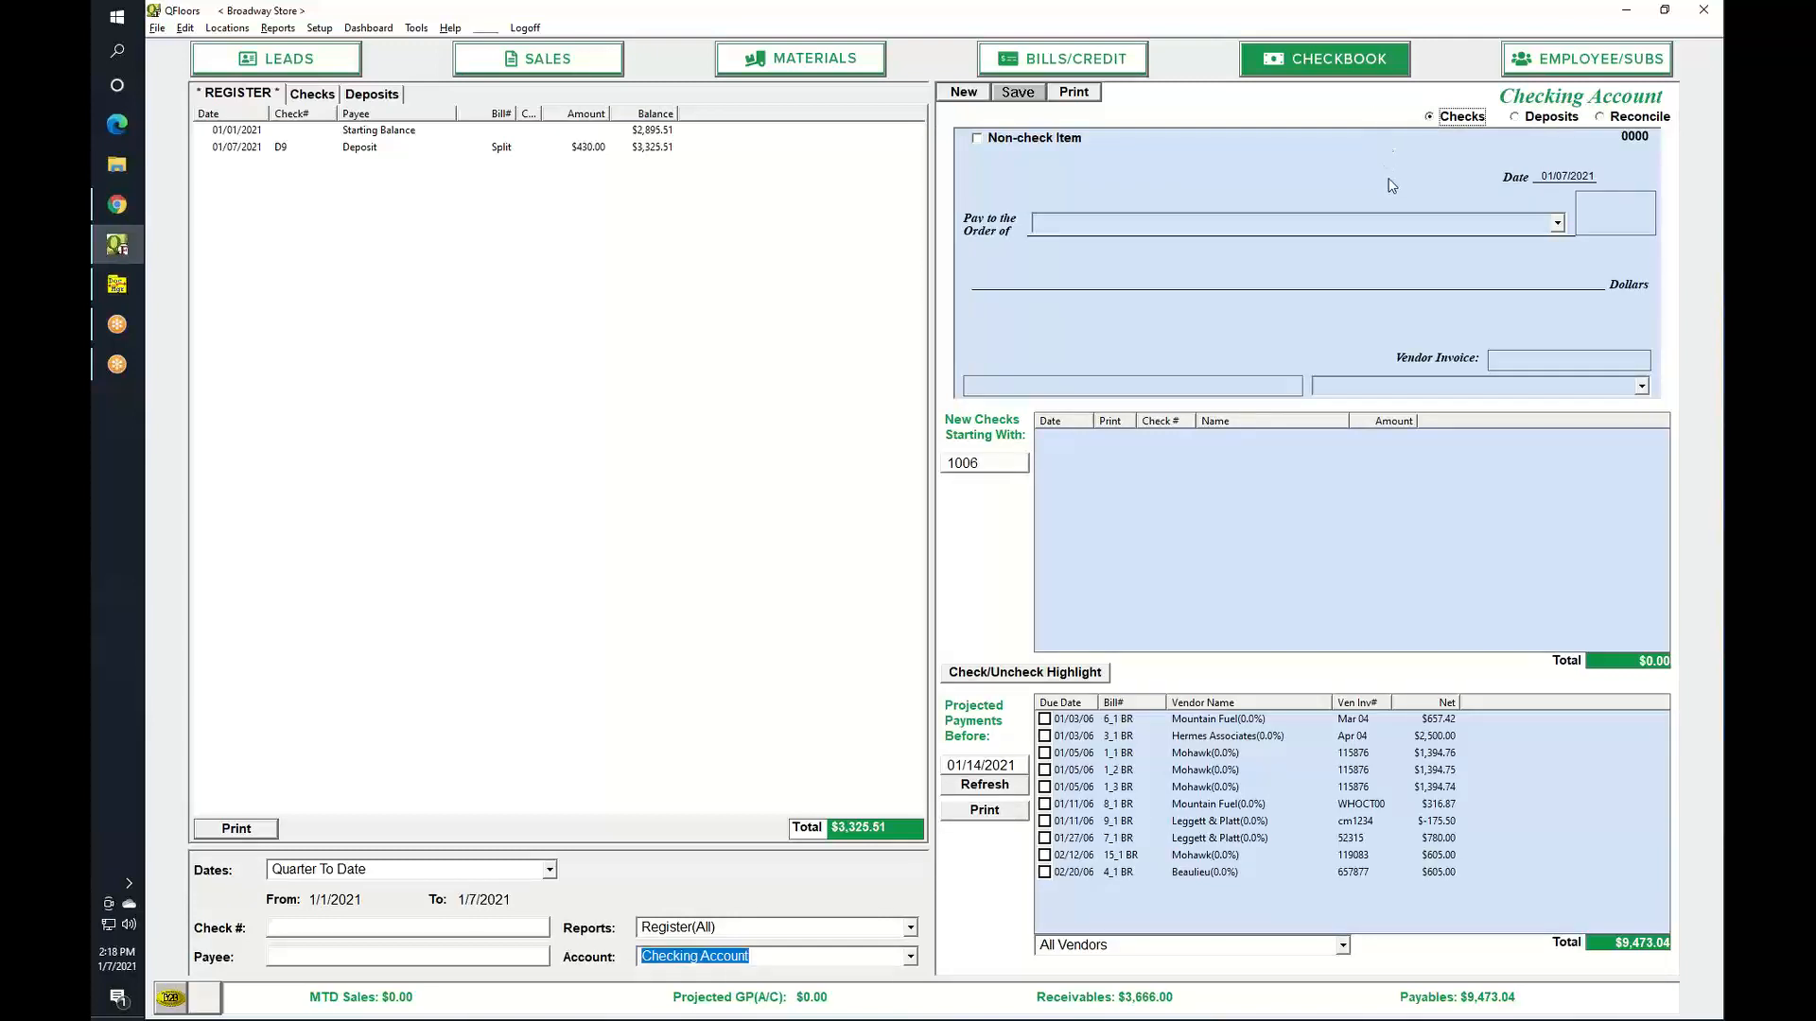
click(1093, 63)
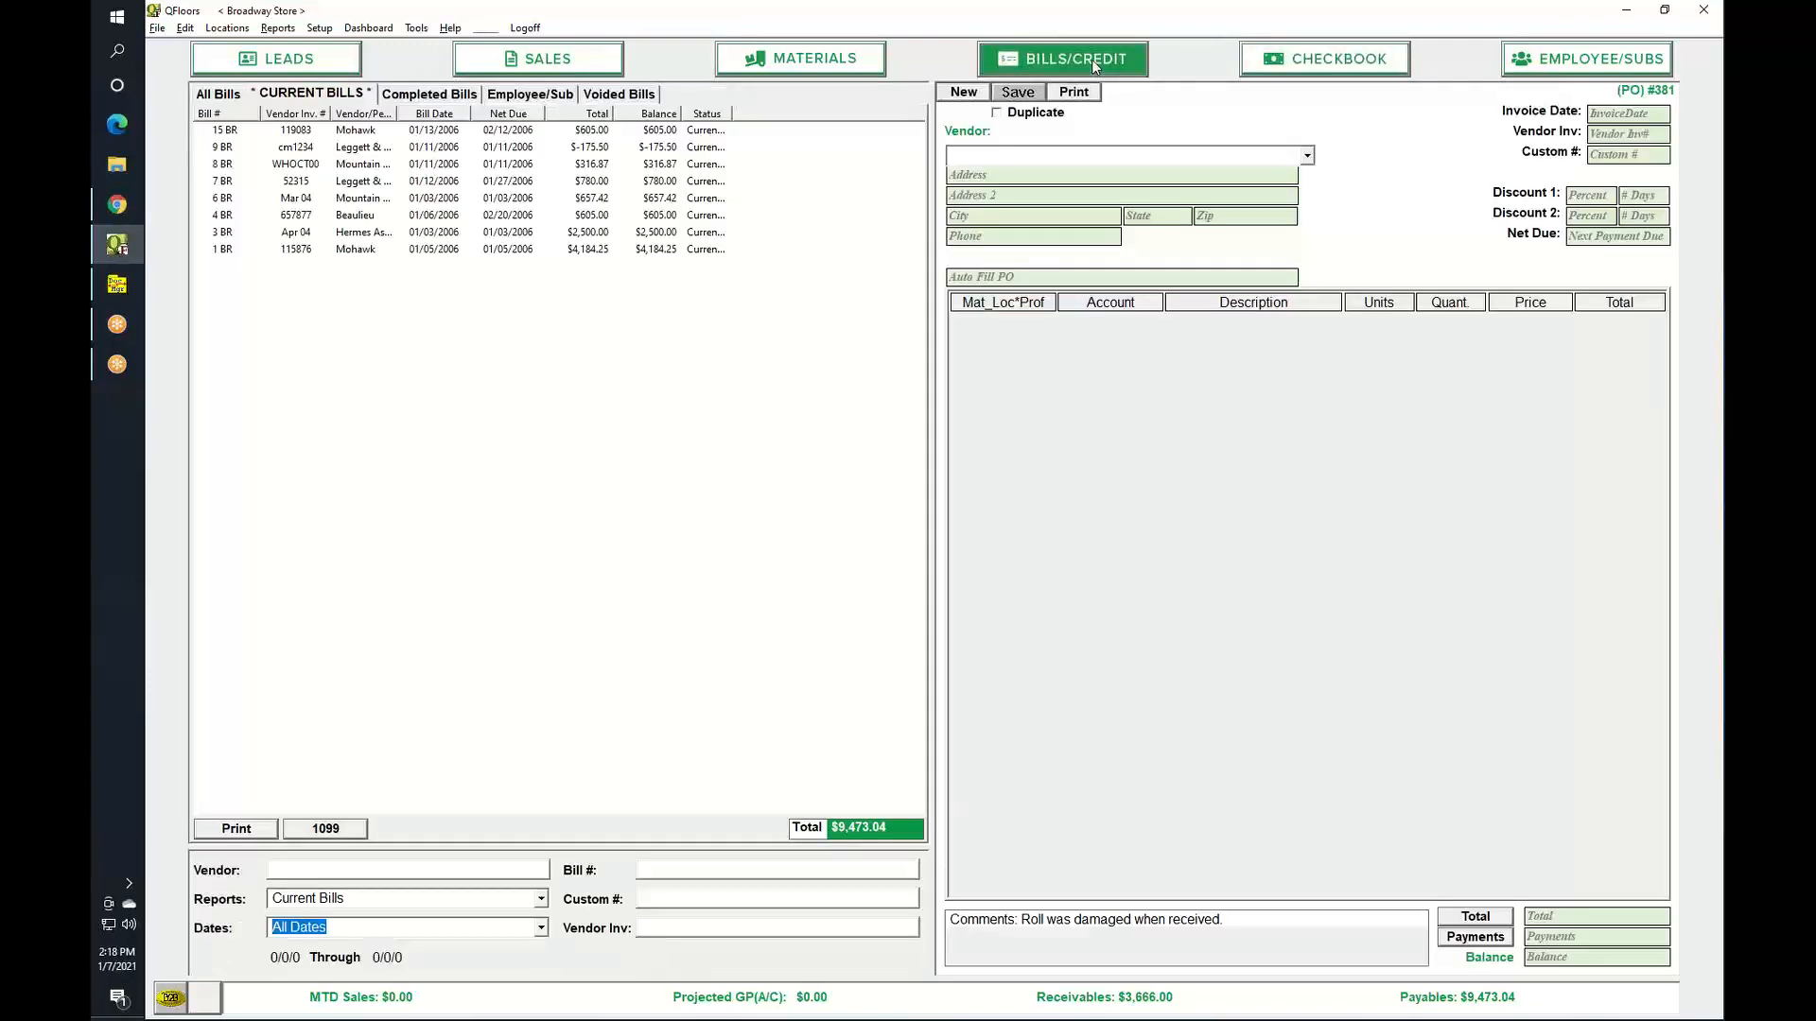
click(1288, 67)
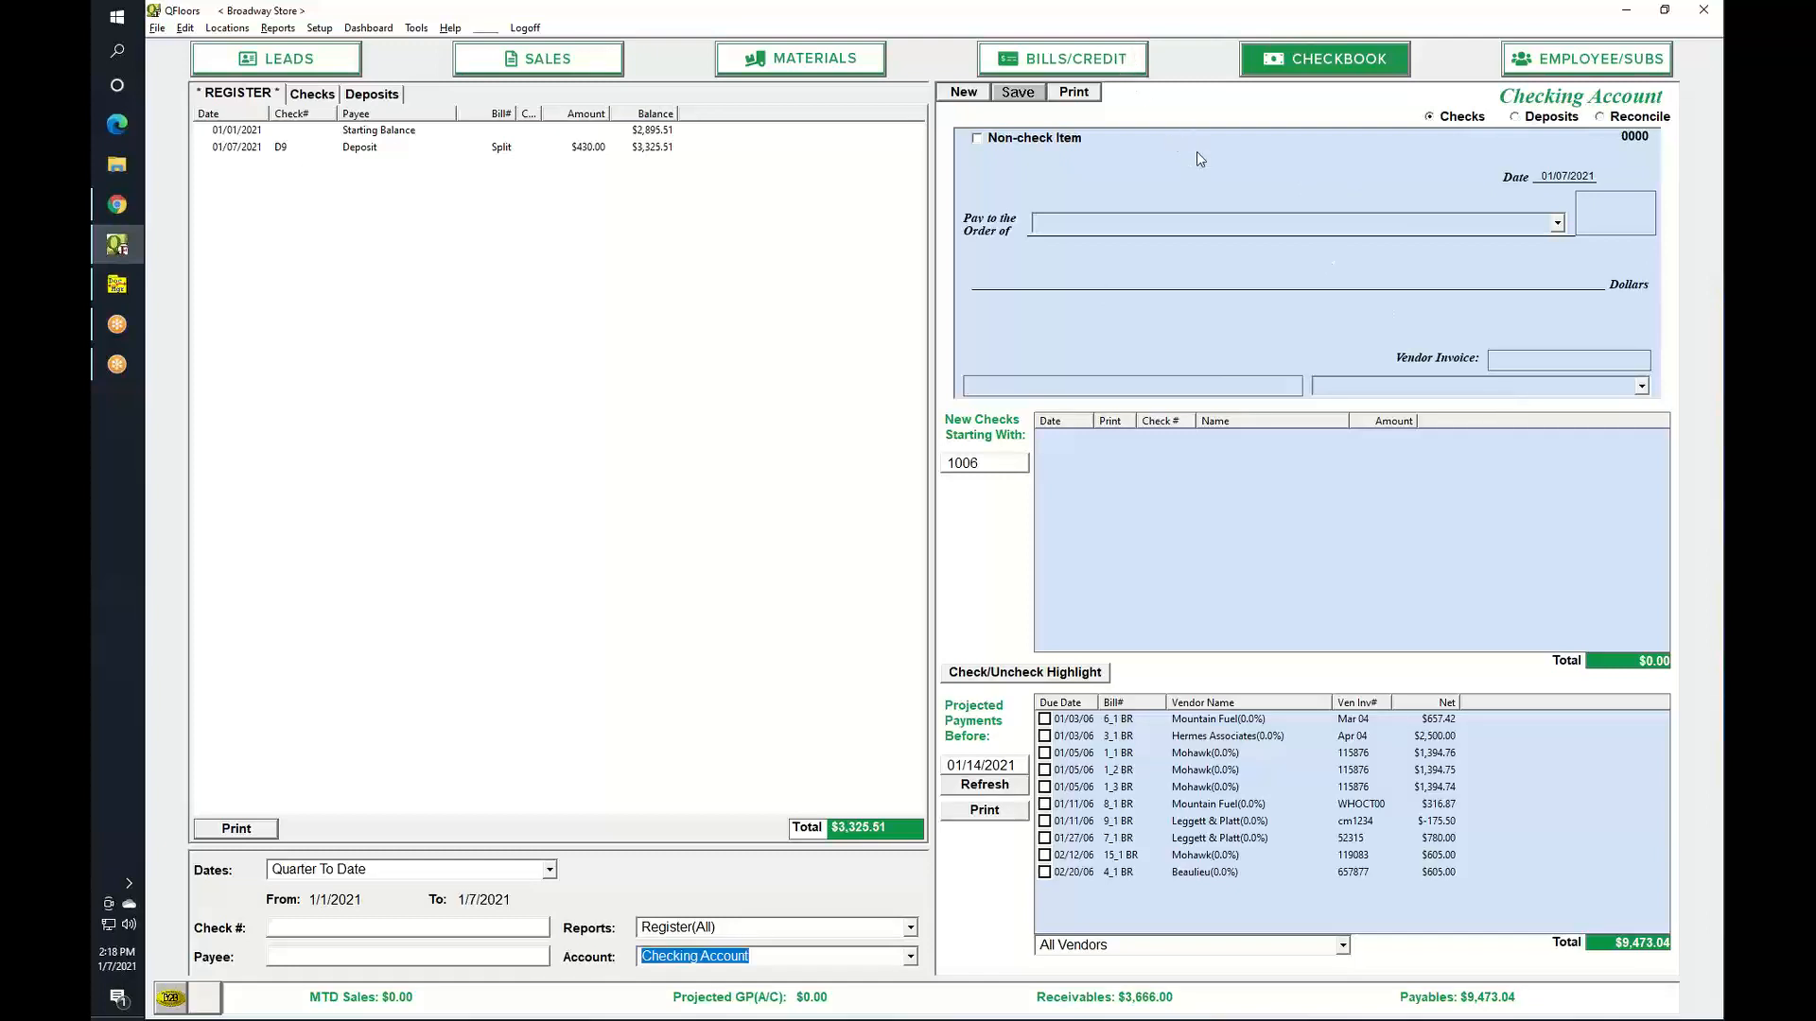
Start a new check dated 01/07/2021 payable to Great Western Insurance.
click(963, 94)
key(Down)
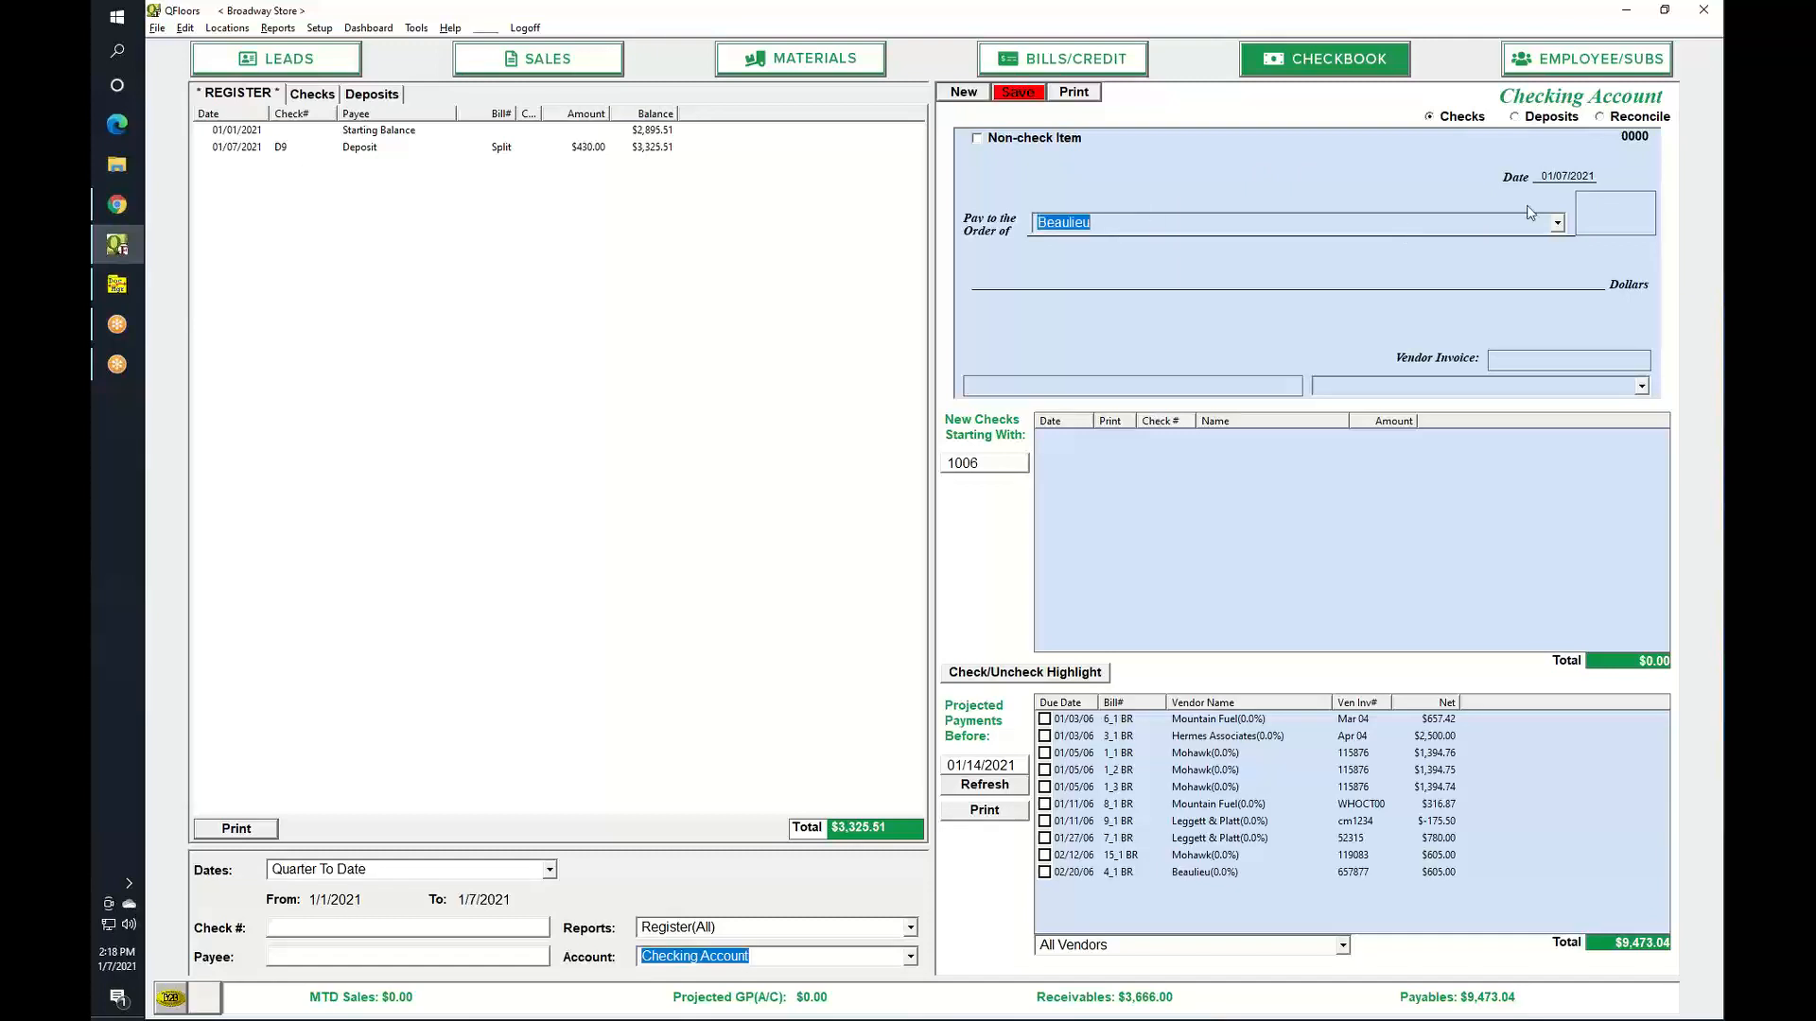
click(1557, 225)
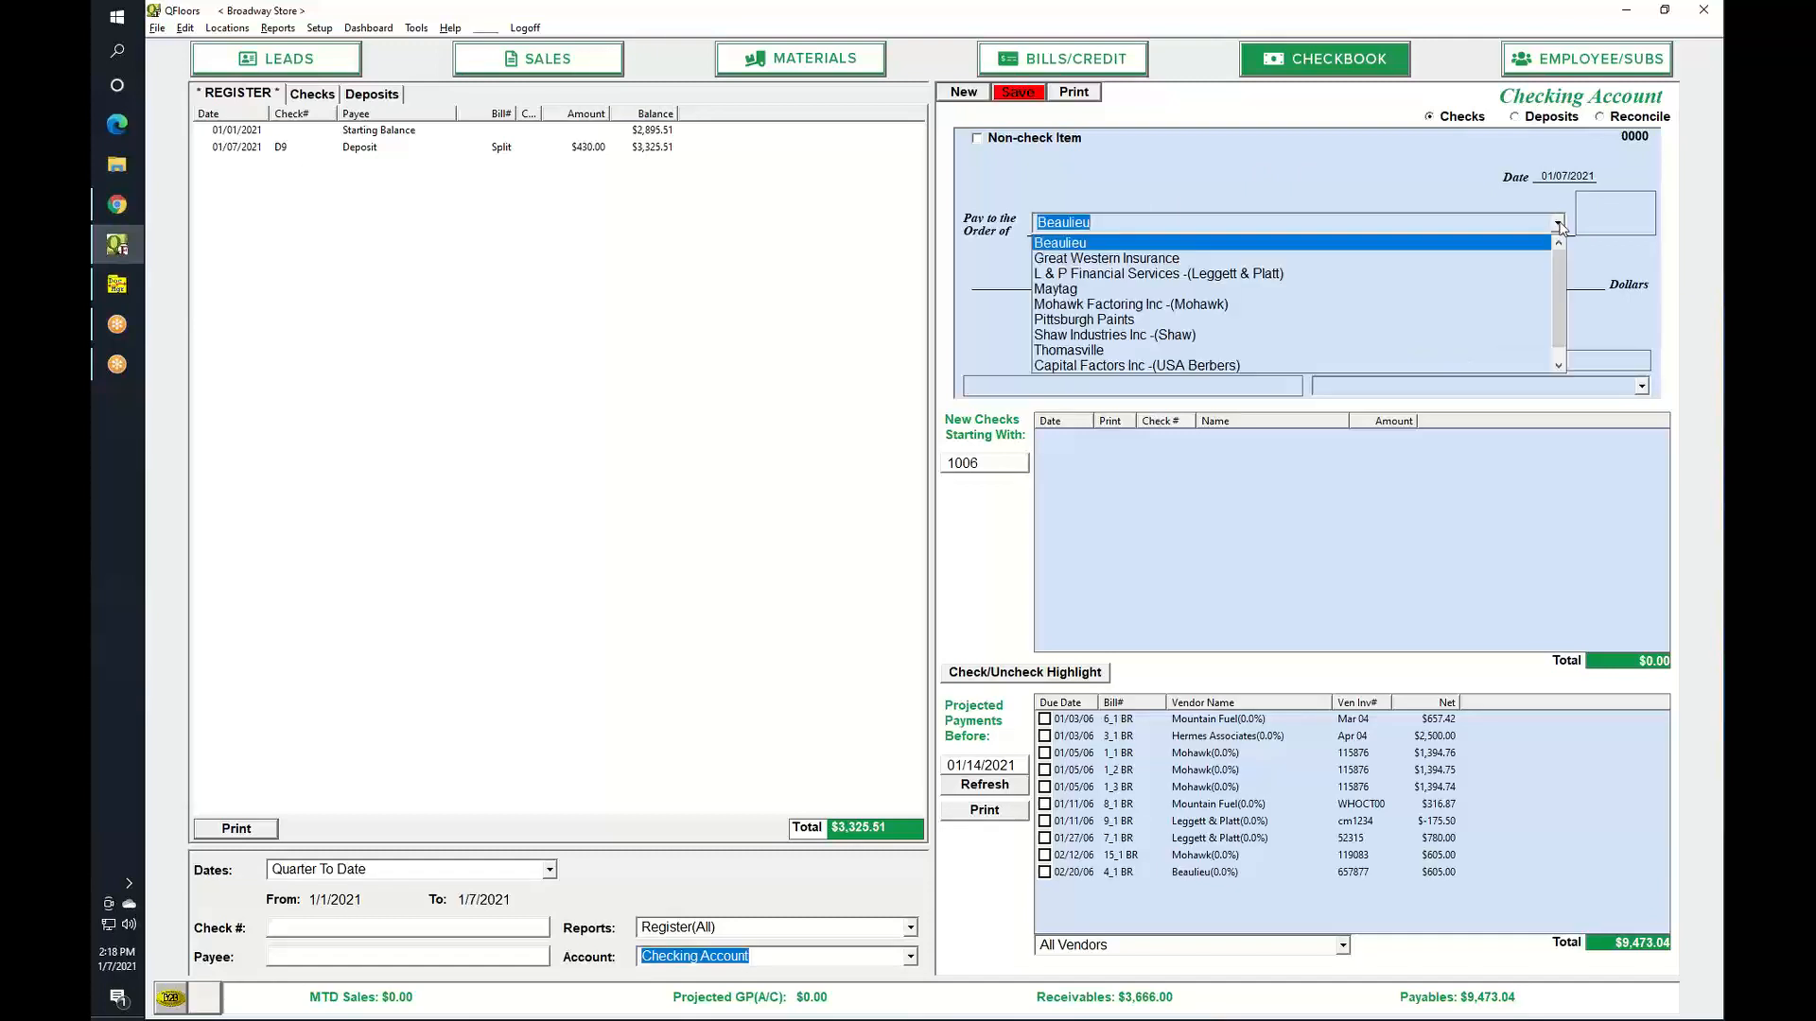
click(1165, 259)
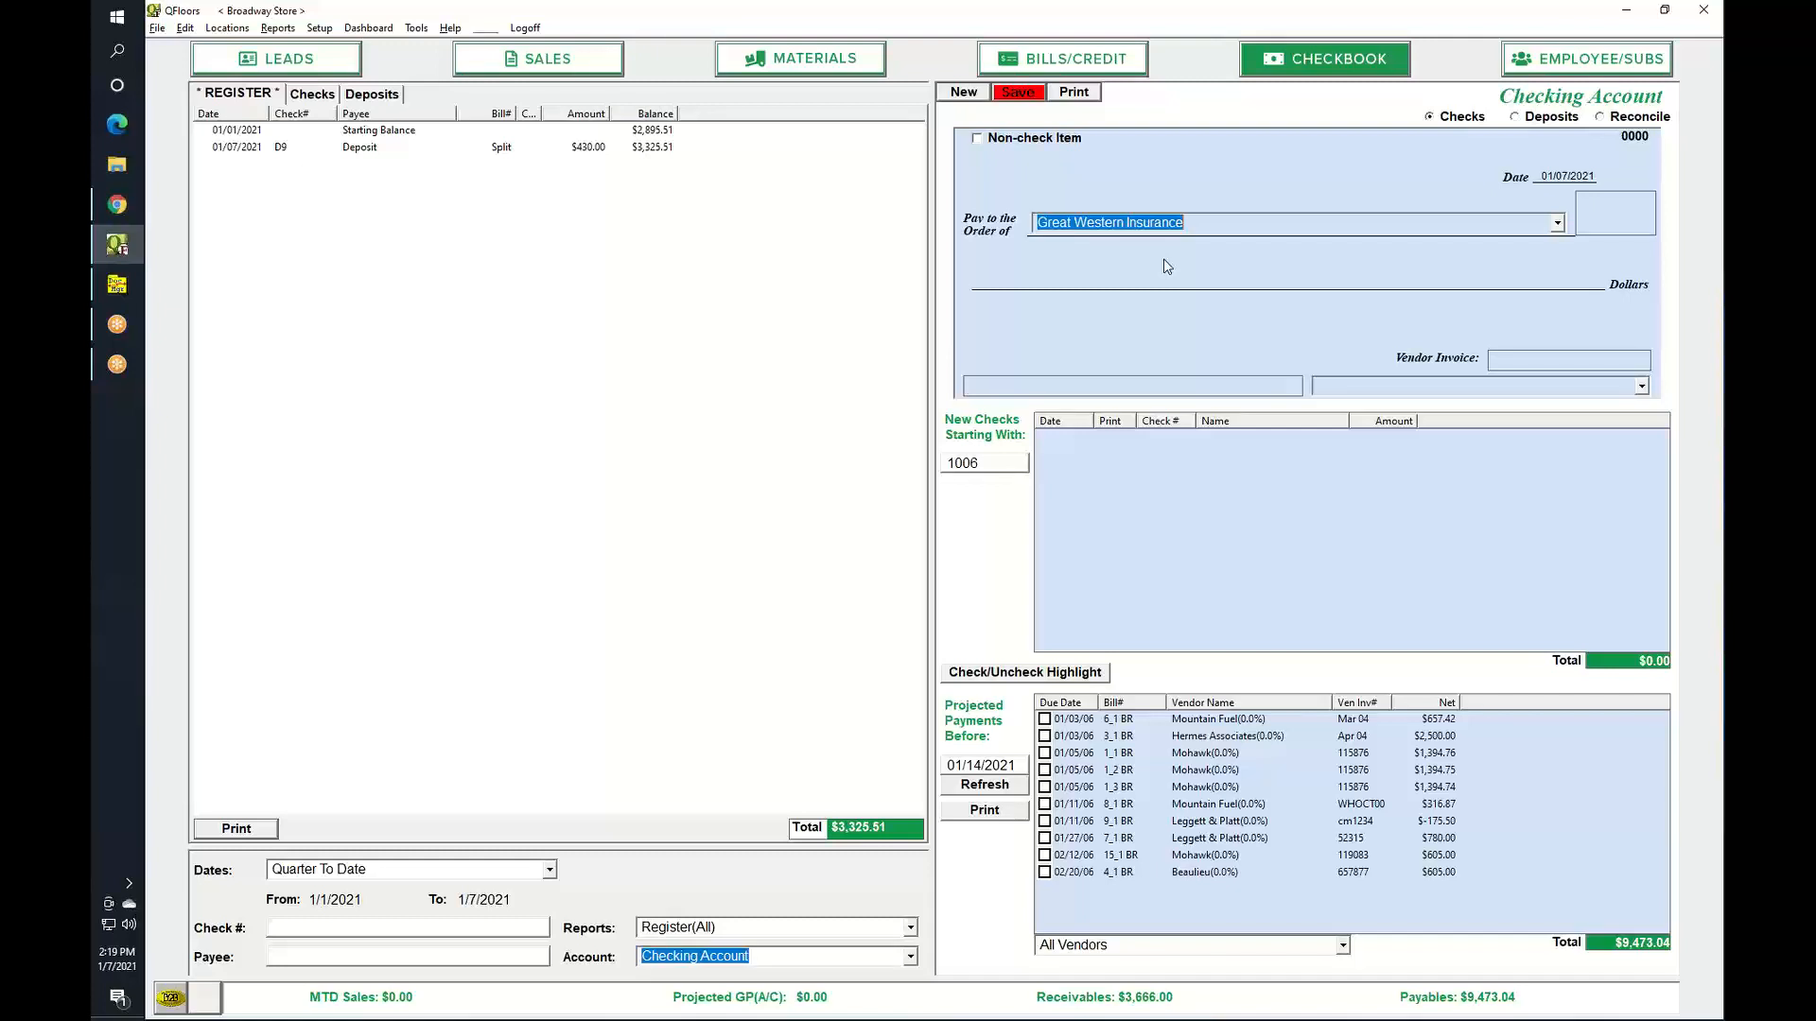
click(1598, 218)
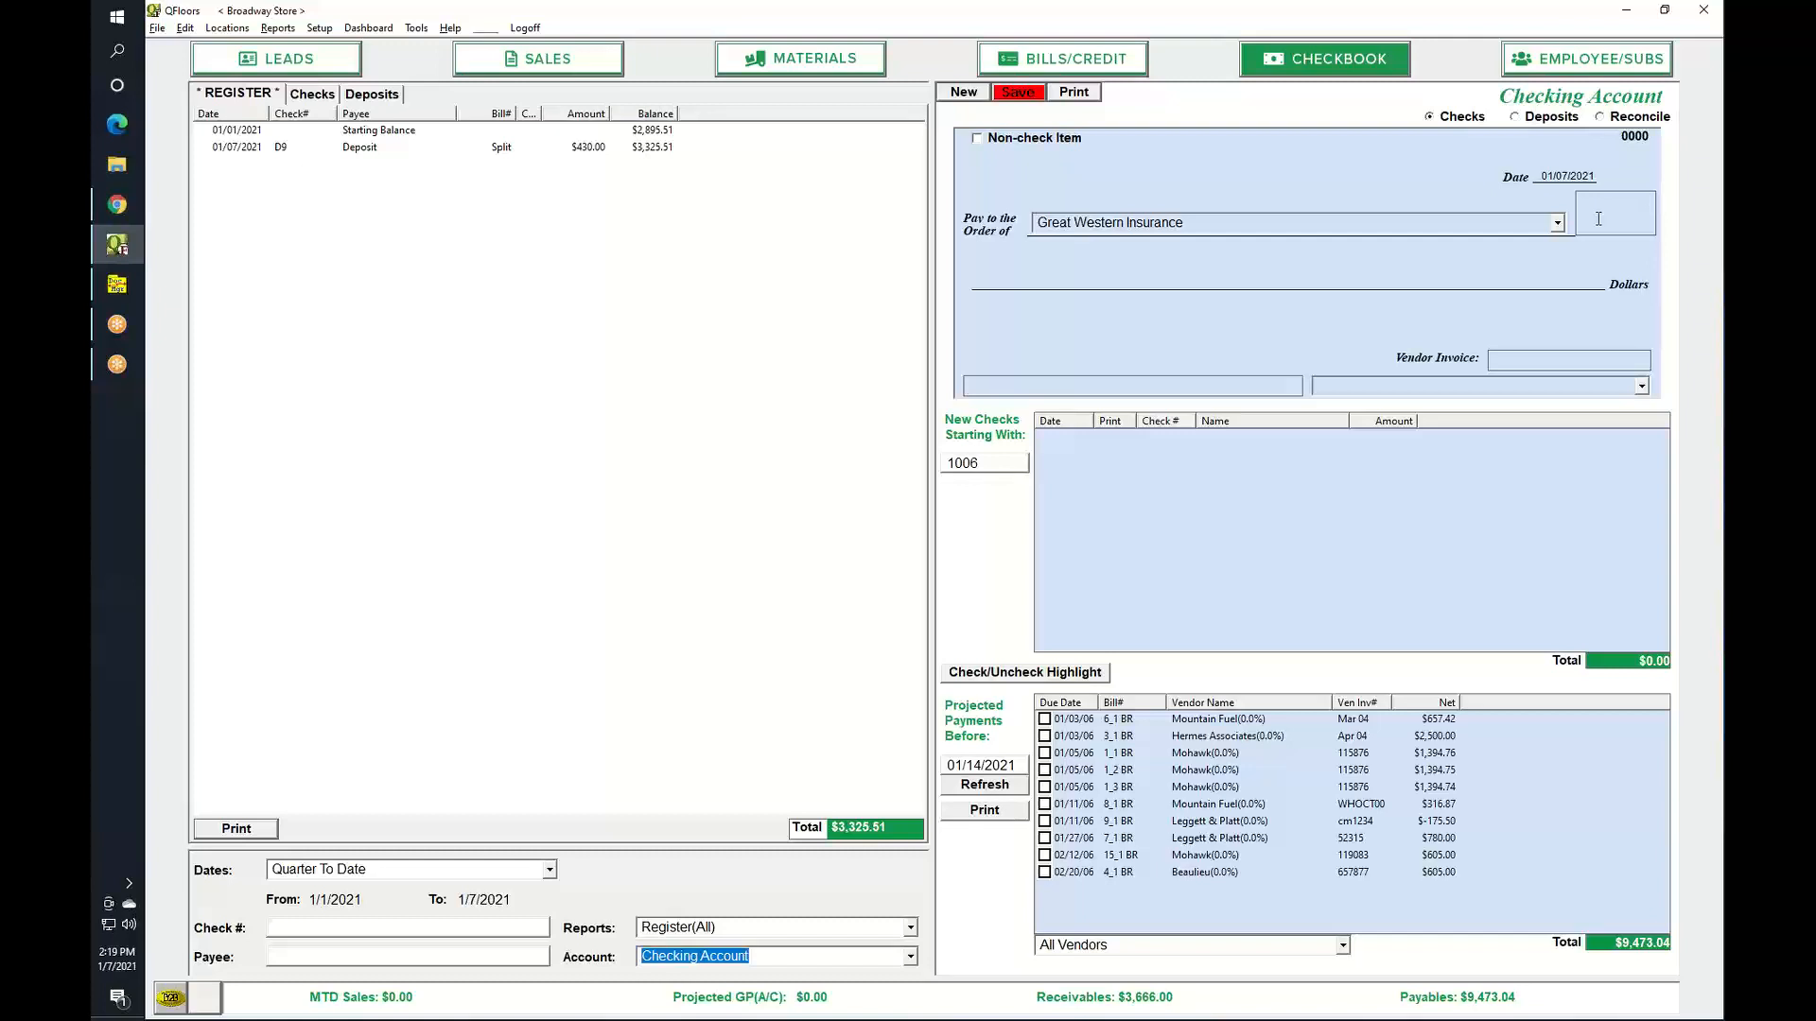
Record the $245.00 payment to Insurance Expense as a non-check item, bringing the balance to $3,080.51.
text(245)
key(Tab)
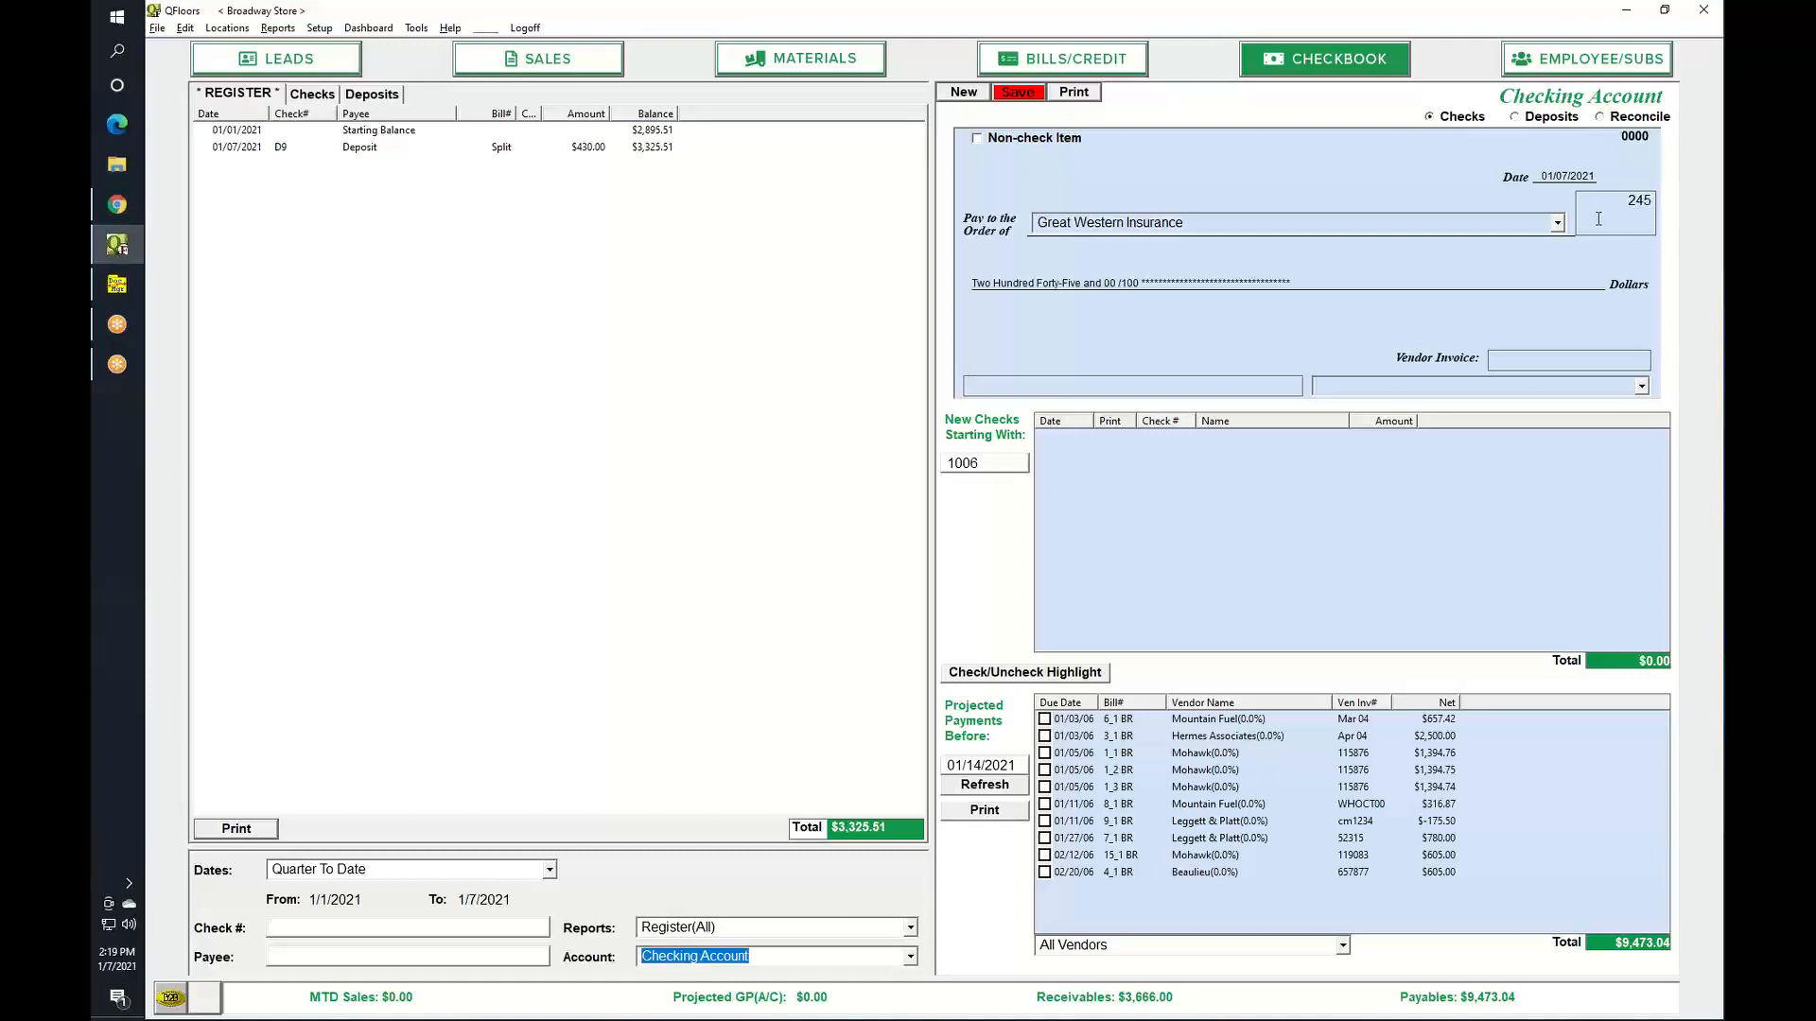
text(ins)
key(Tab)
click(977, 138)
click(1021, 93)
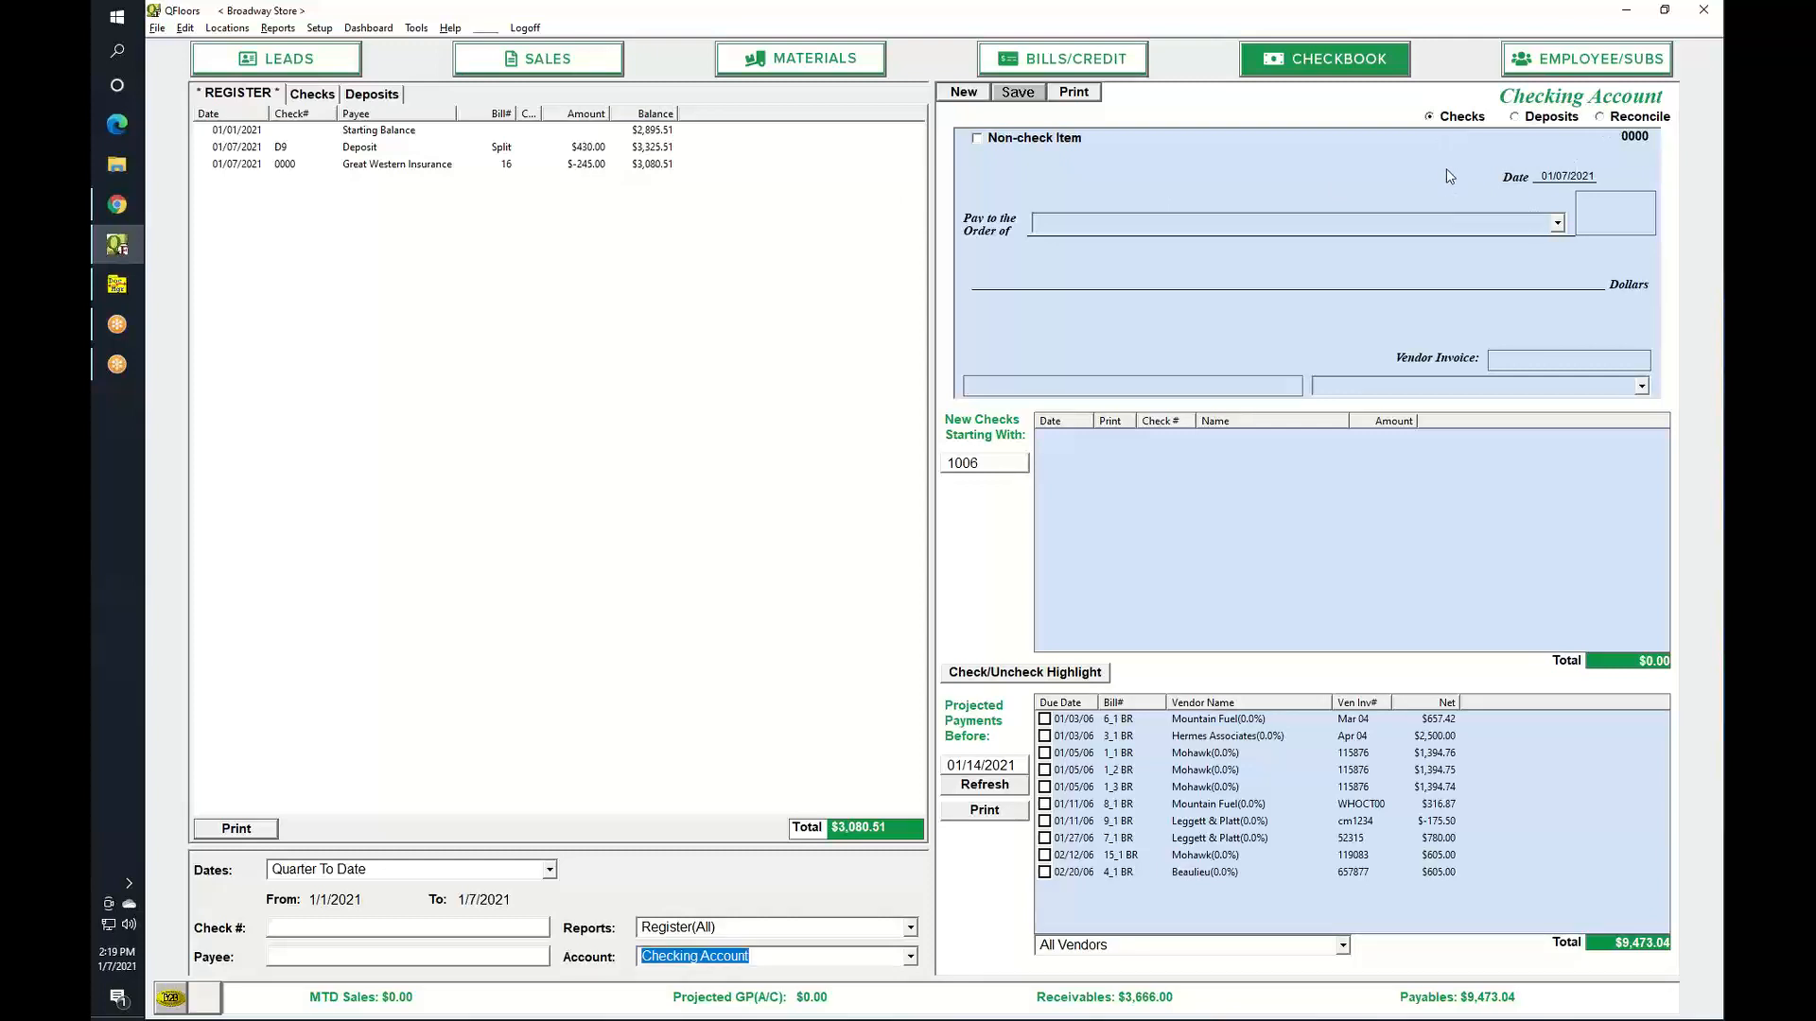
click(1641, 386)
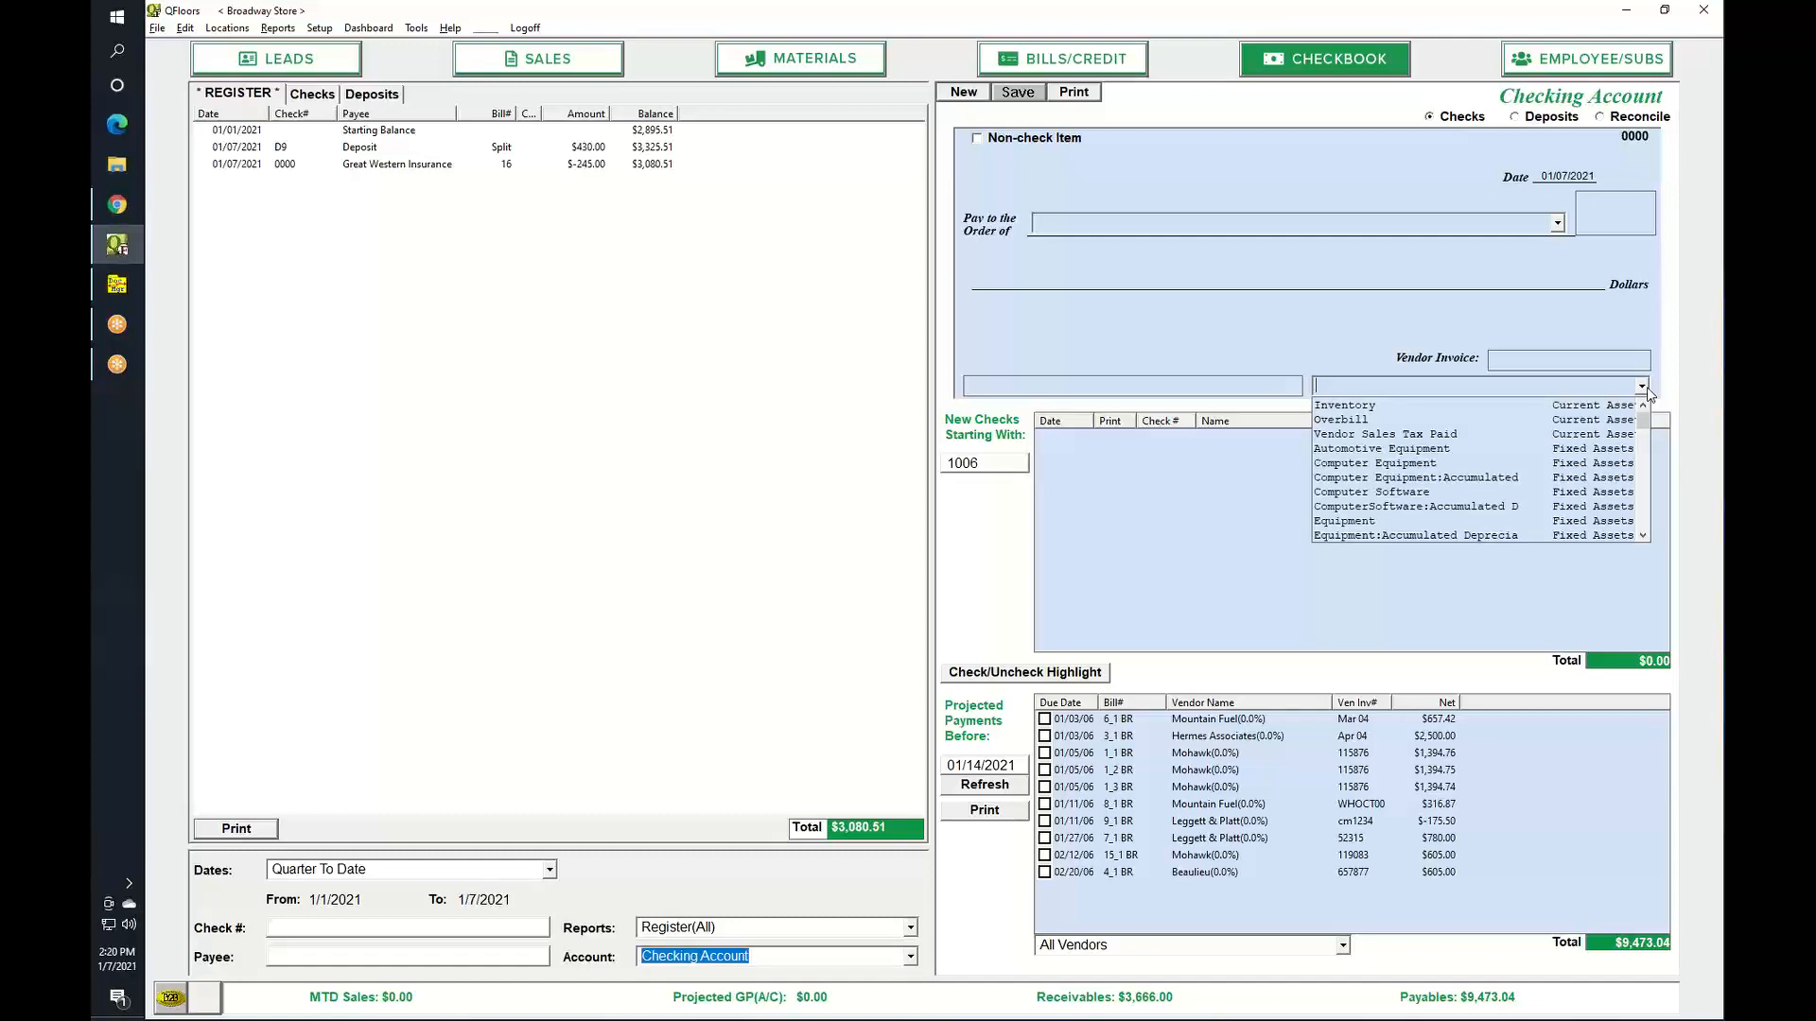
click(1647, 388)
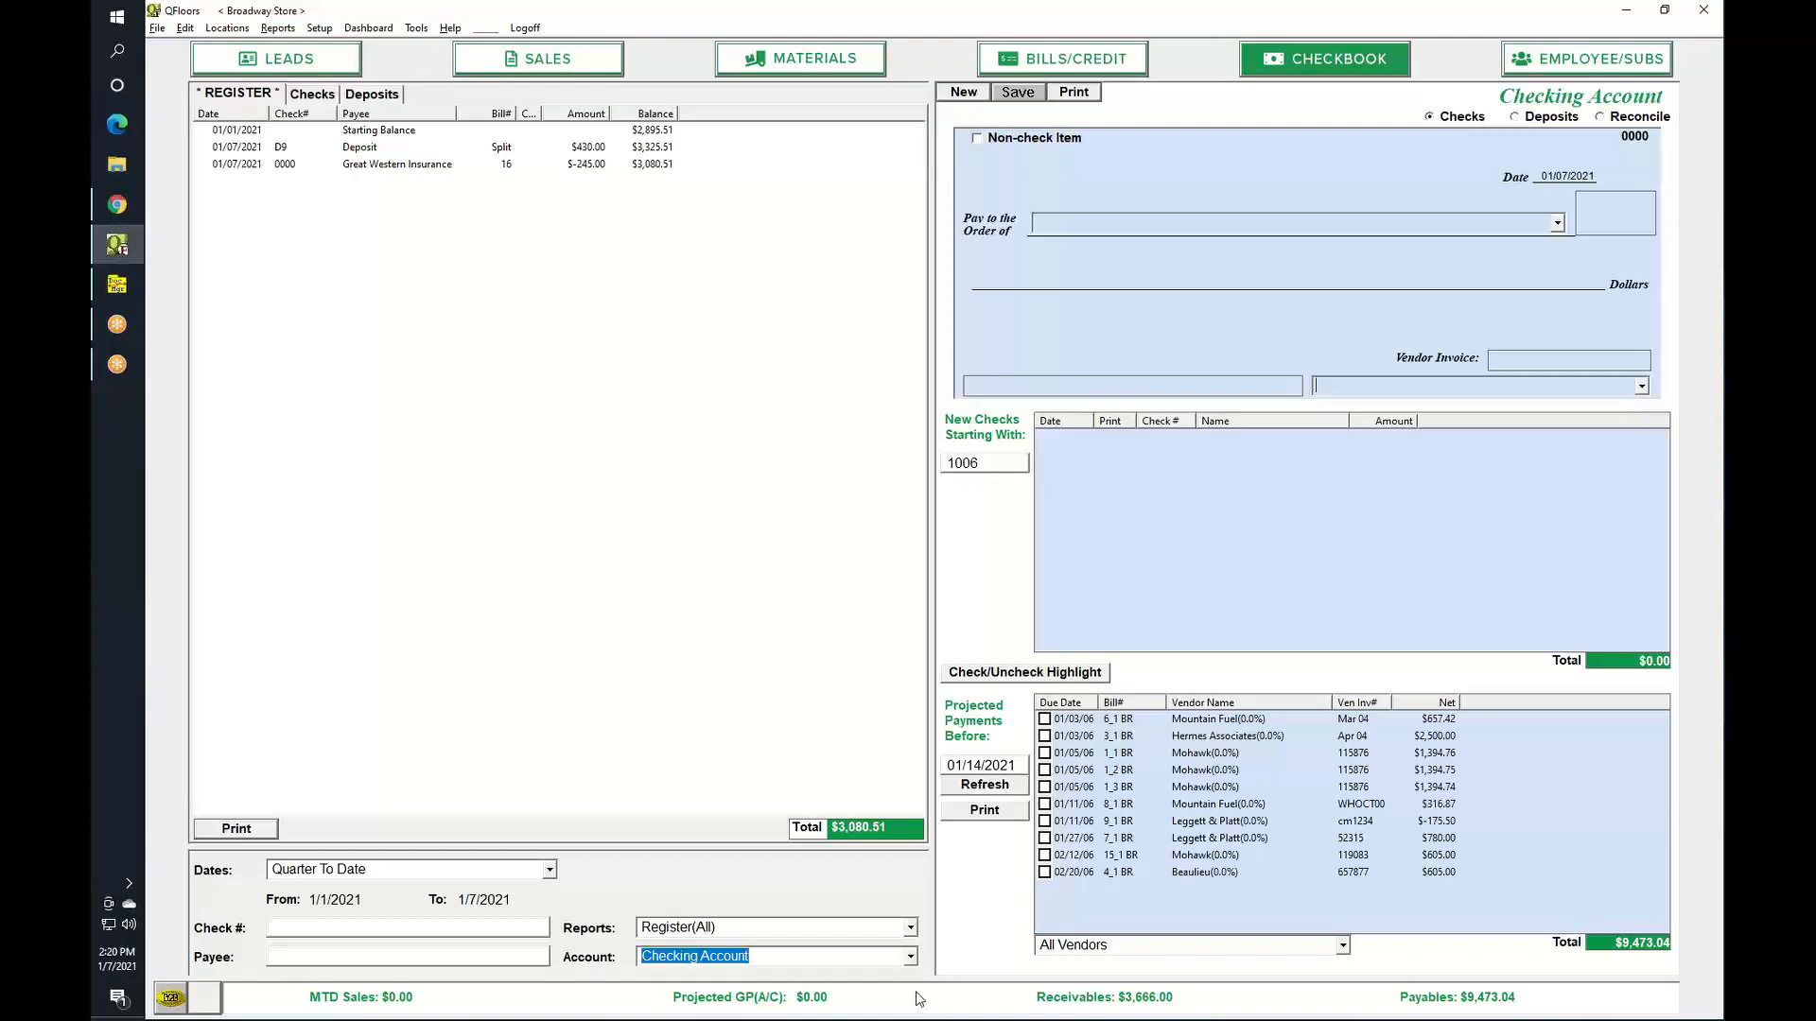
click(911, 958)
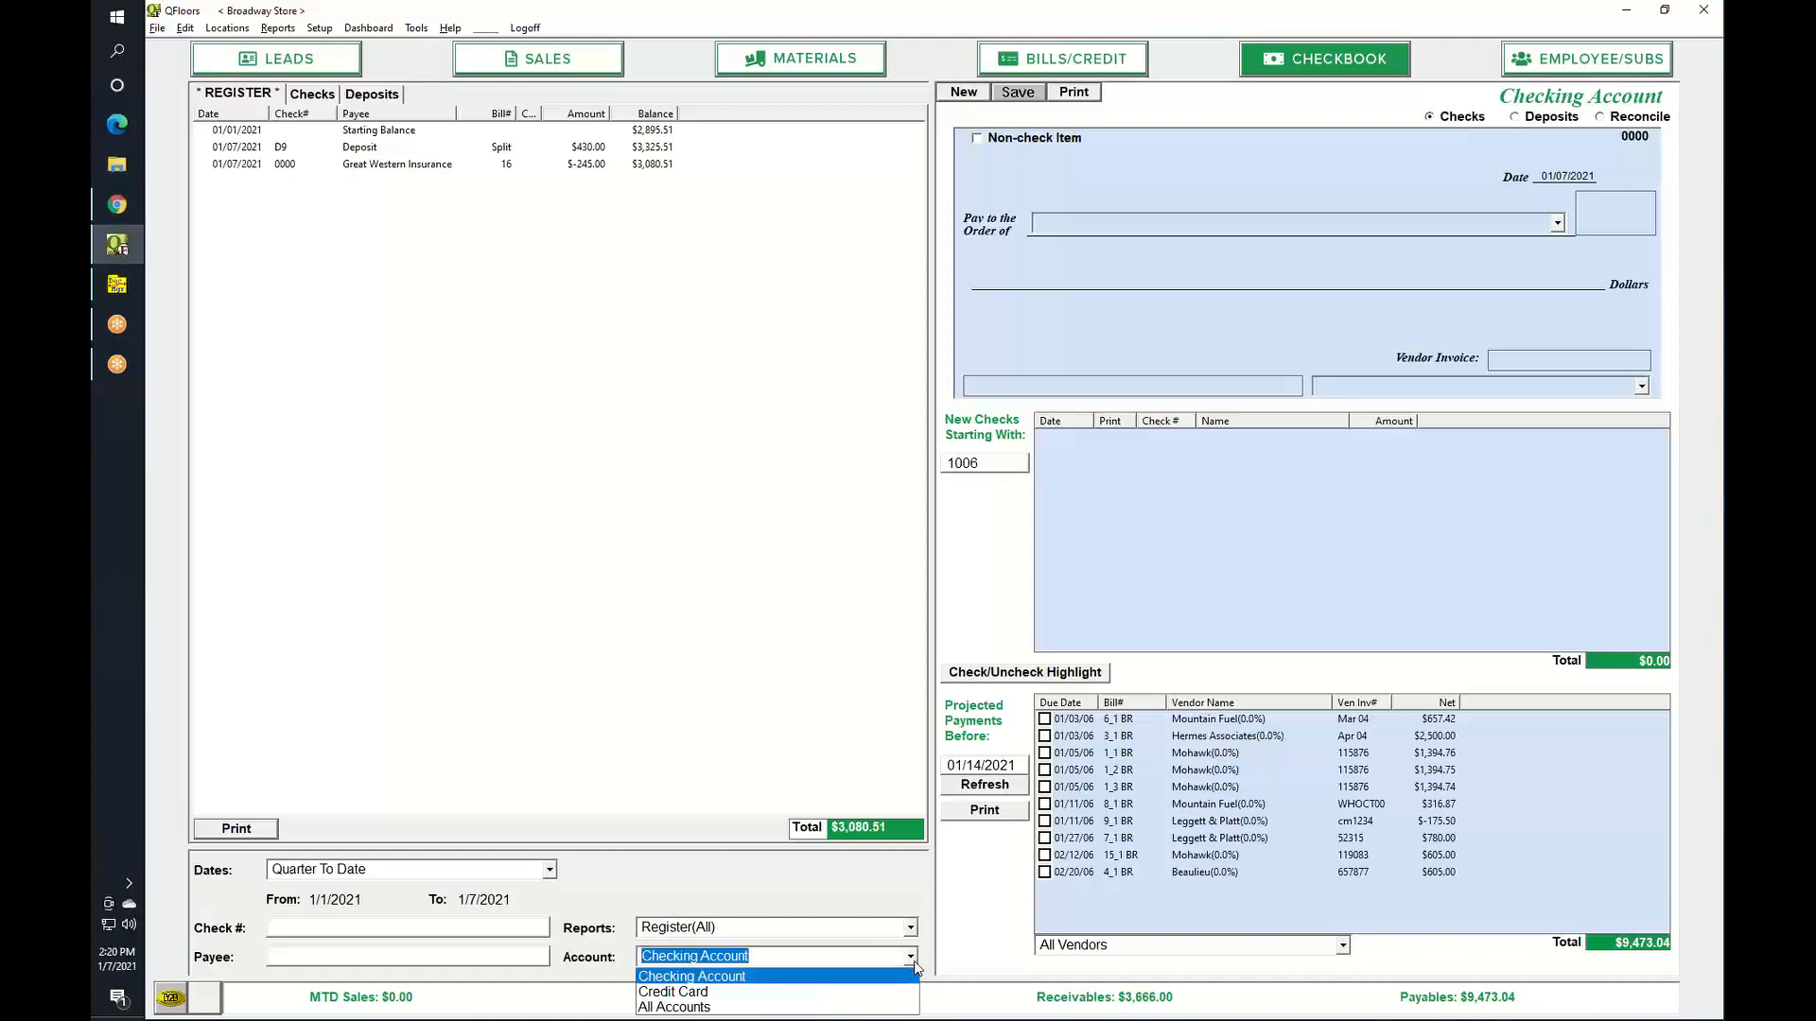
click(911, 958)
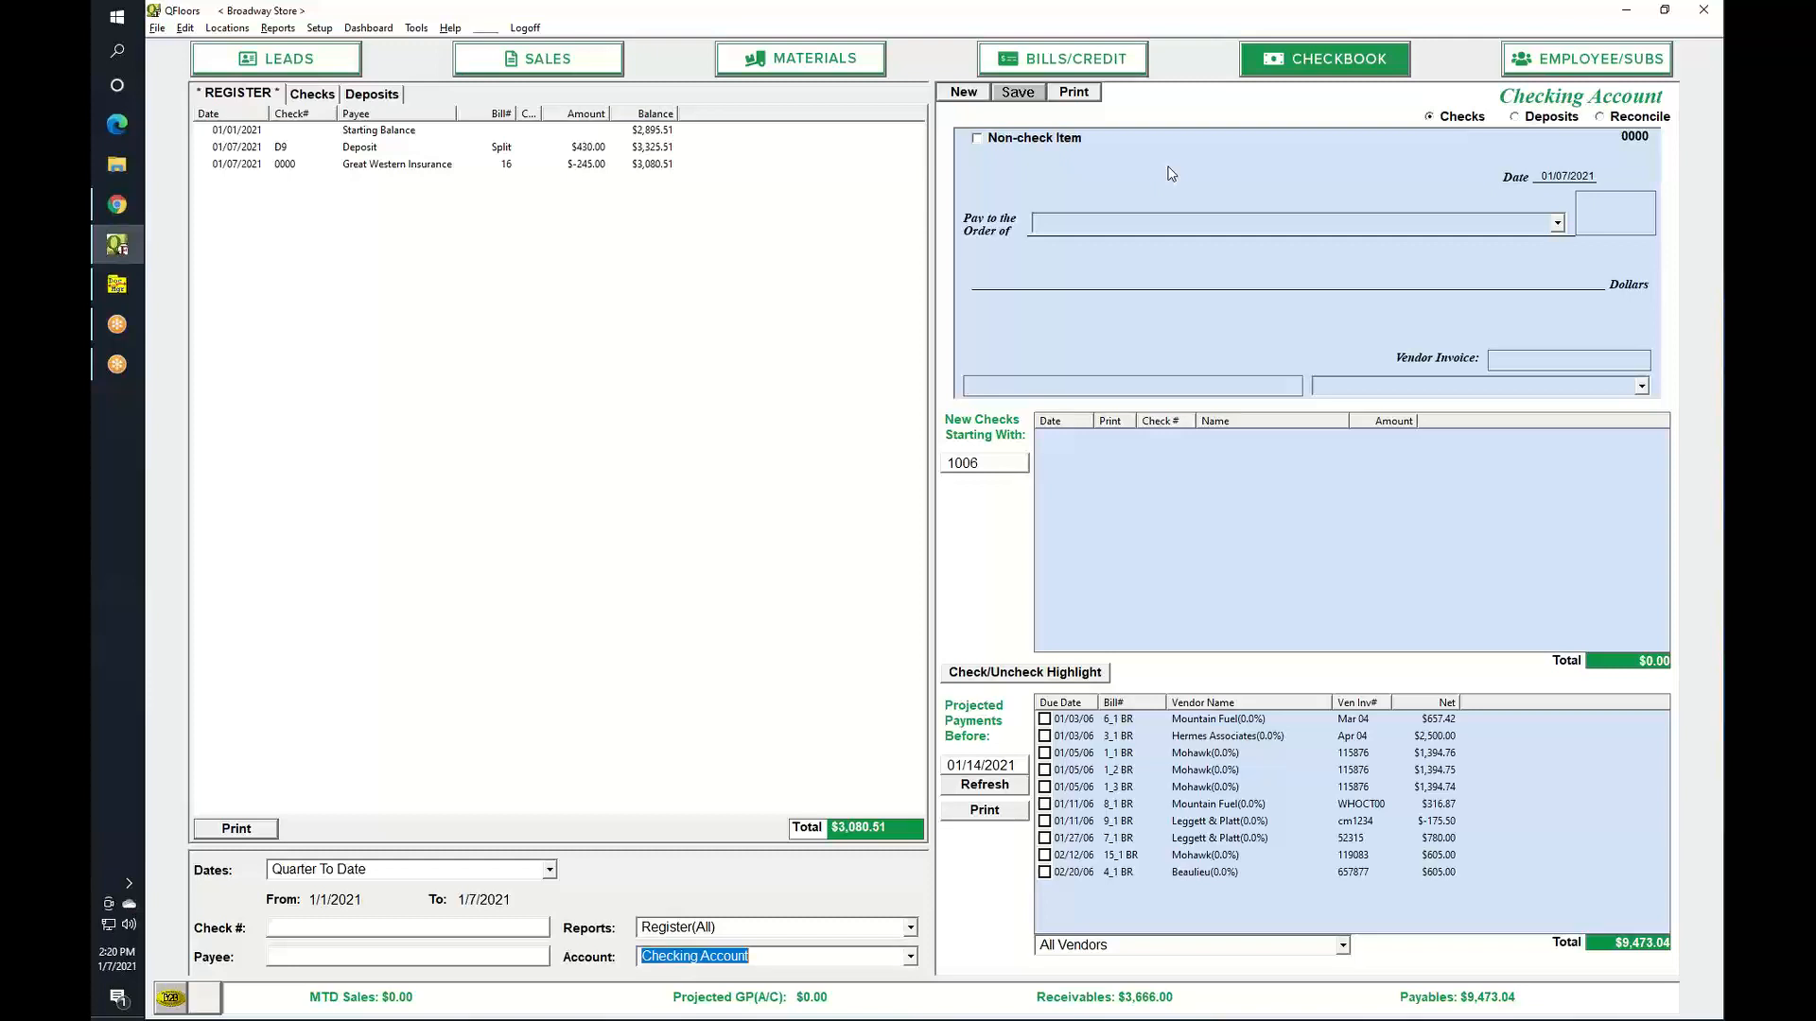
Start a new $5,000.00 payment to Capital Factors Inc.
click(963, 94)
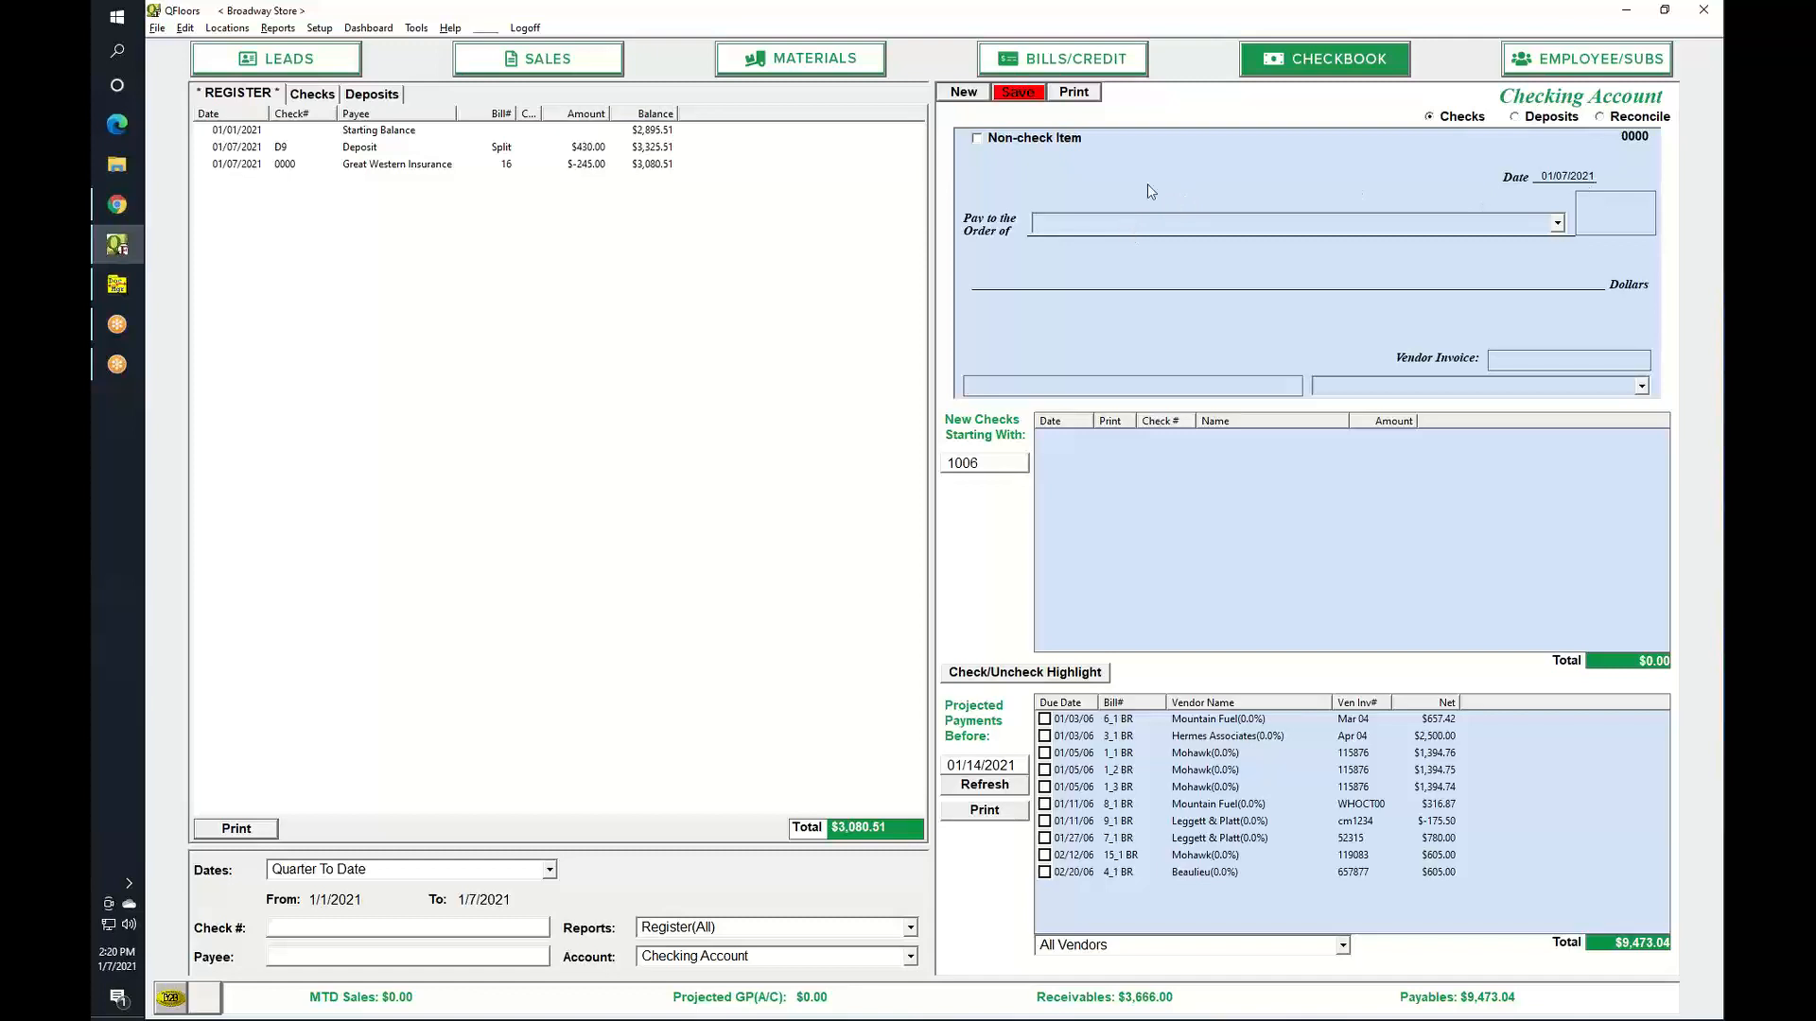
text(C)
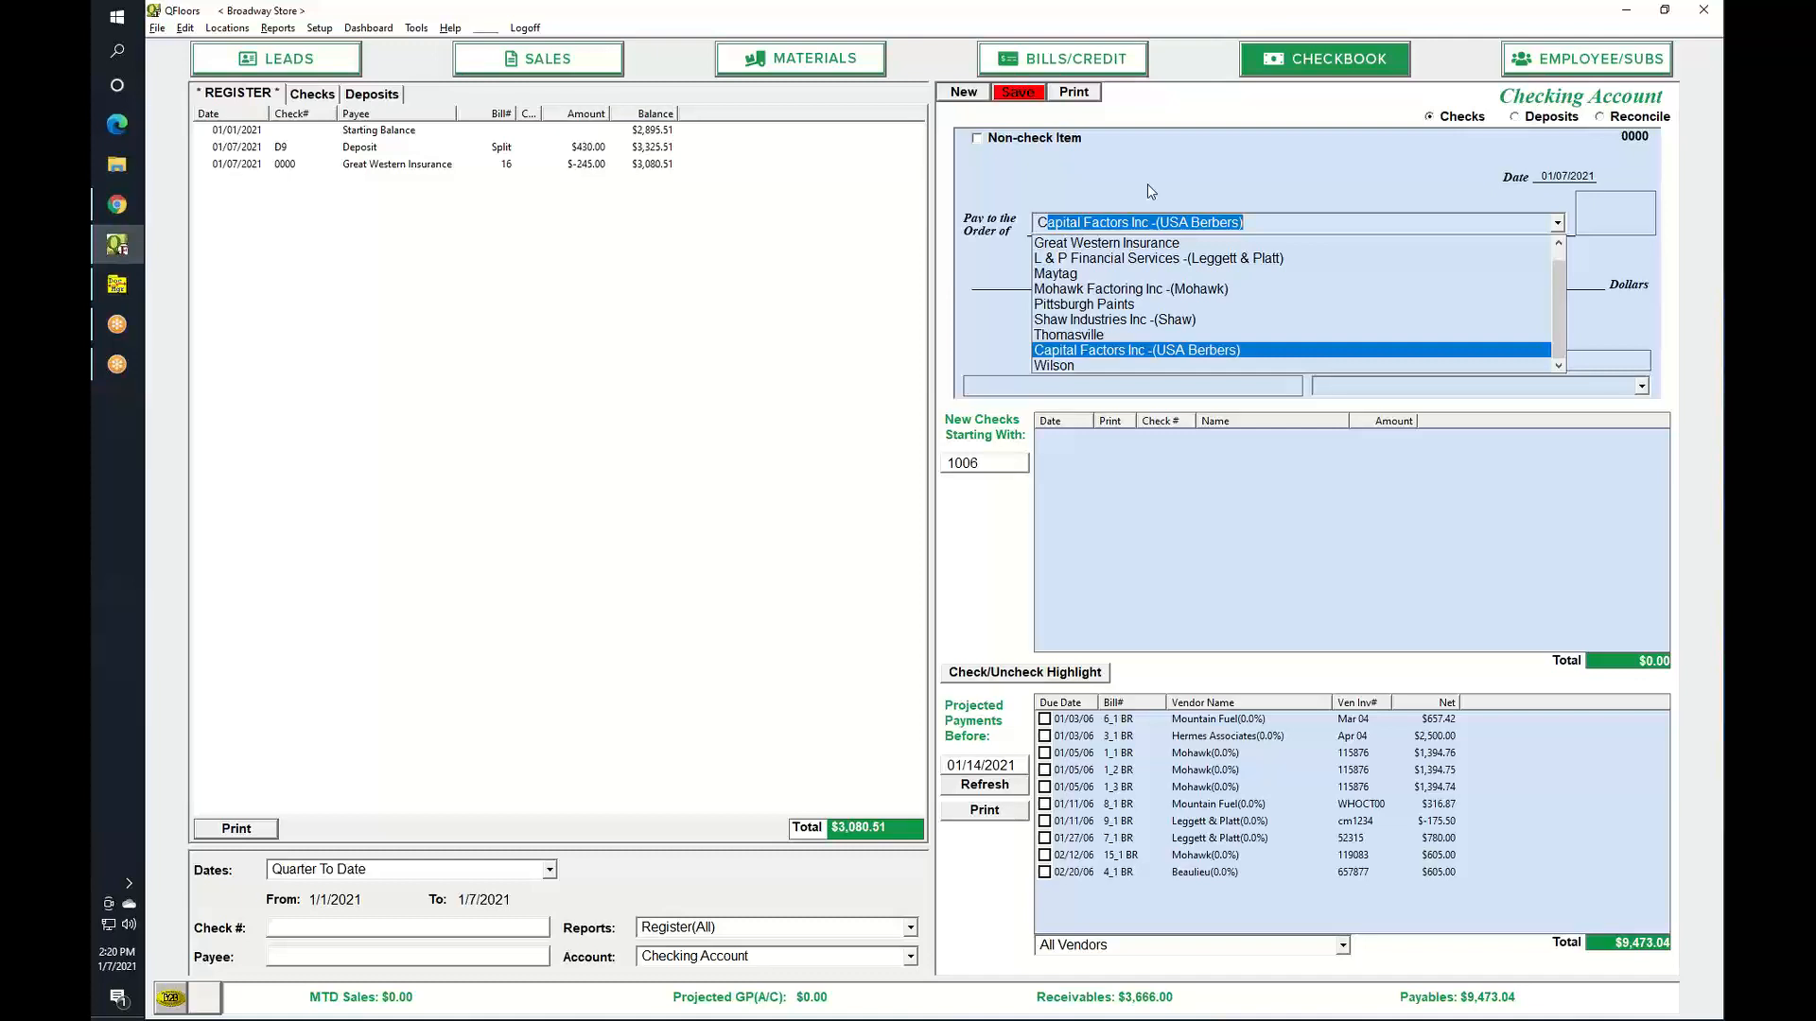
key(Down)
key(Up)
key(Tab)
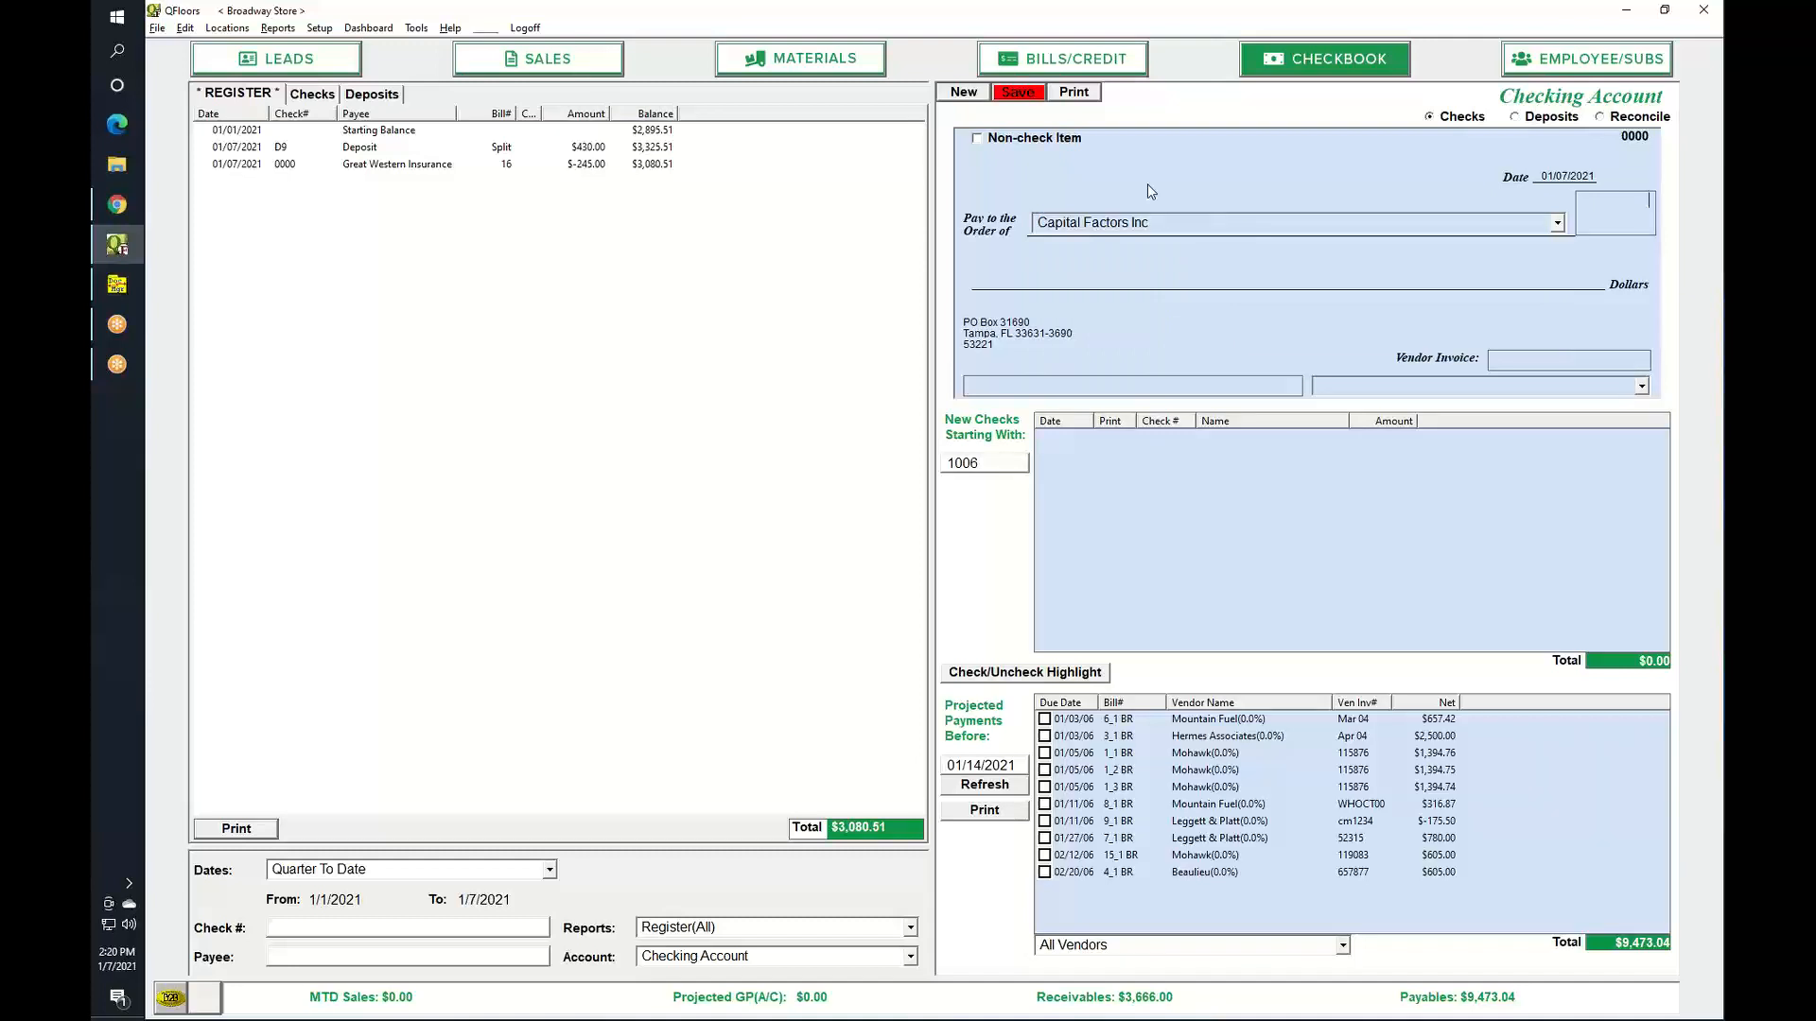
text(5000)
key(Tab)
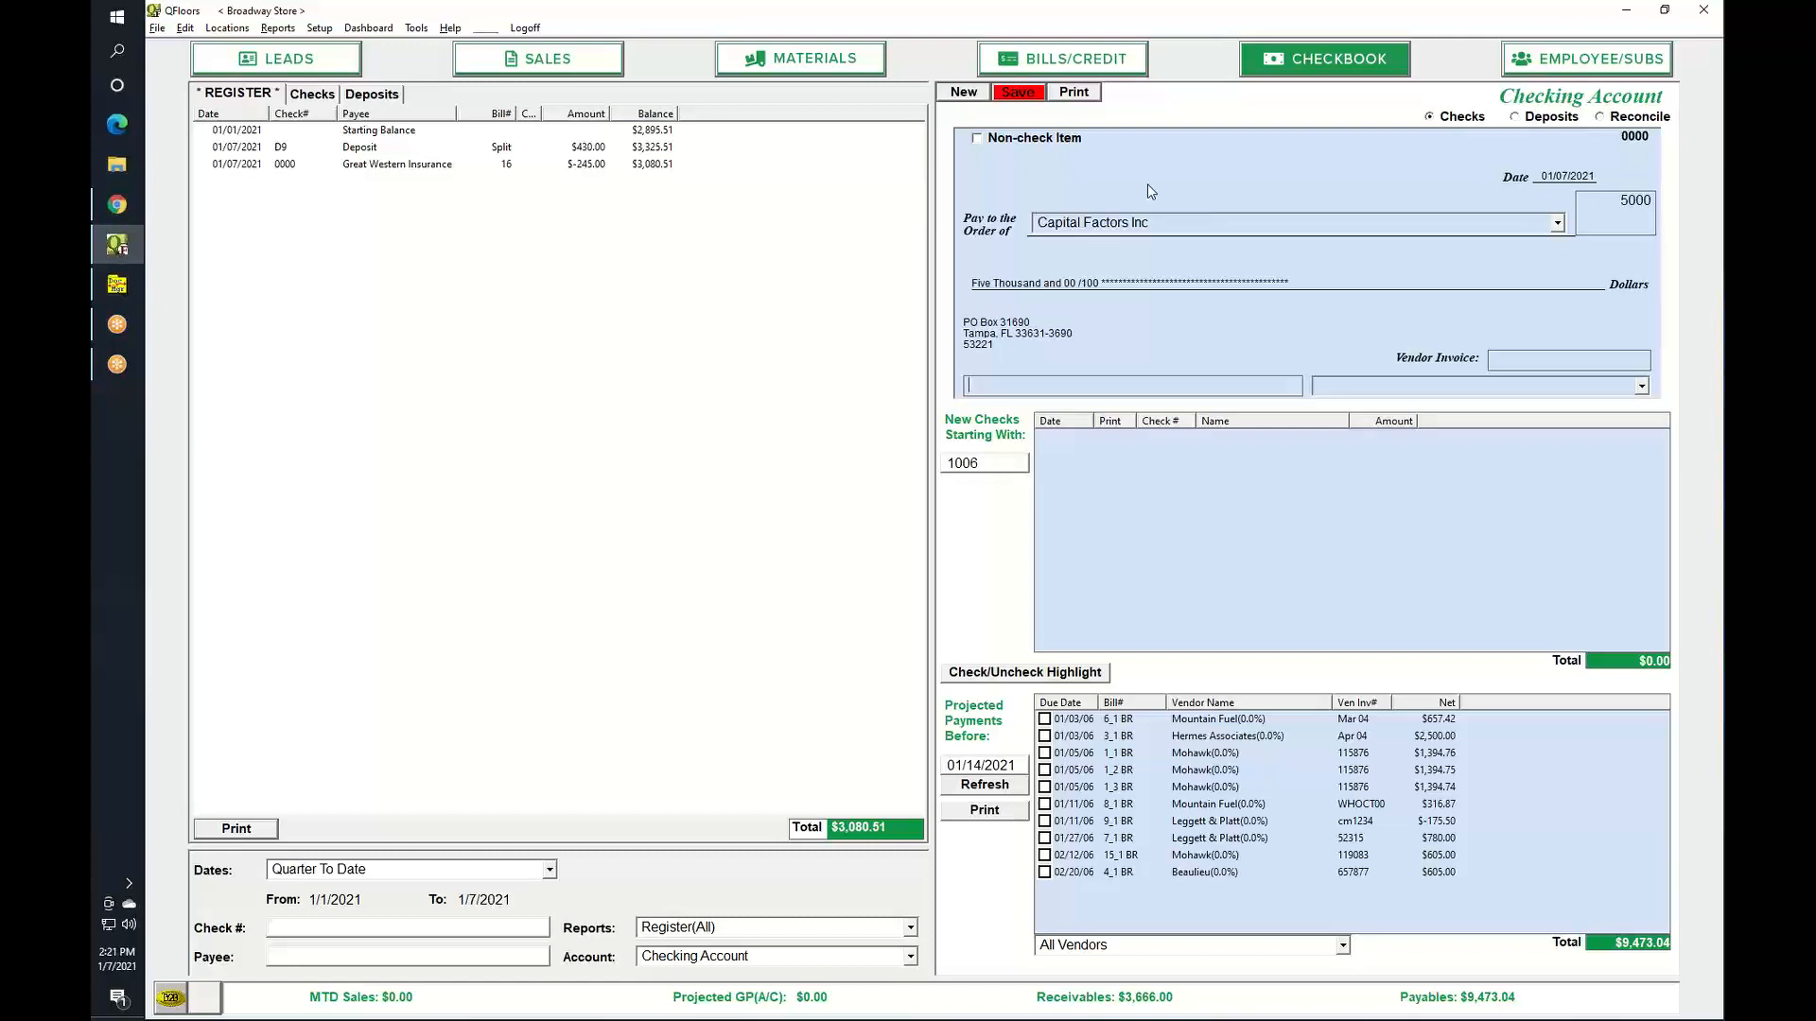
Charge the payment to Credit Card as non-check item TRFR11 and save it.
text(Credit Card Fees)
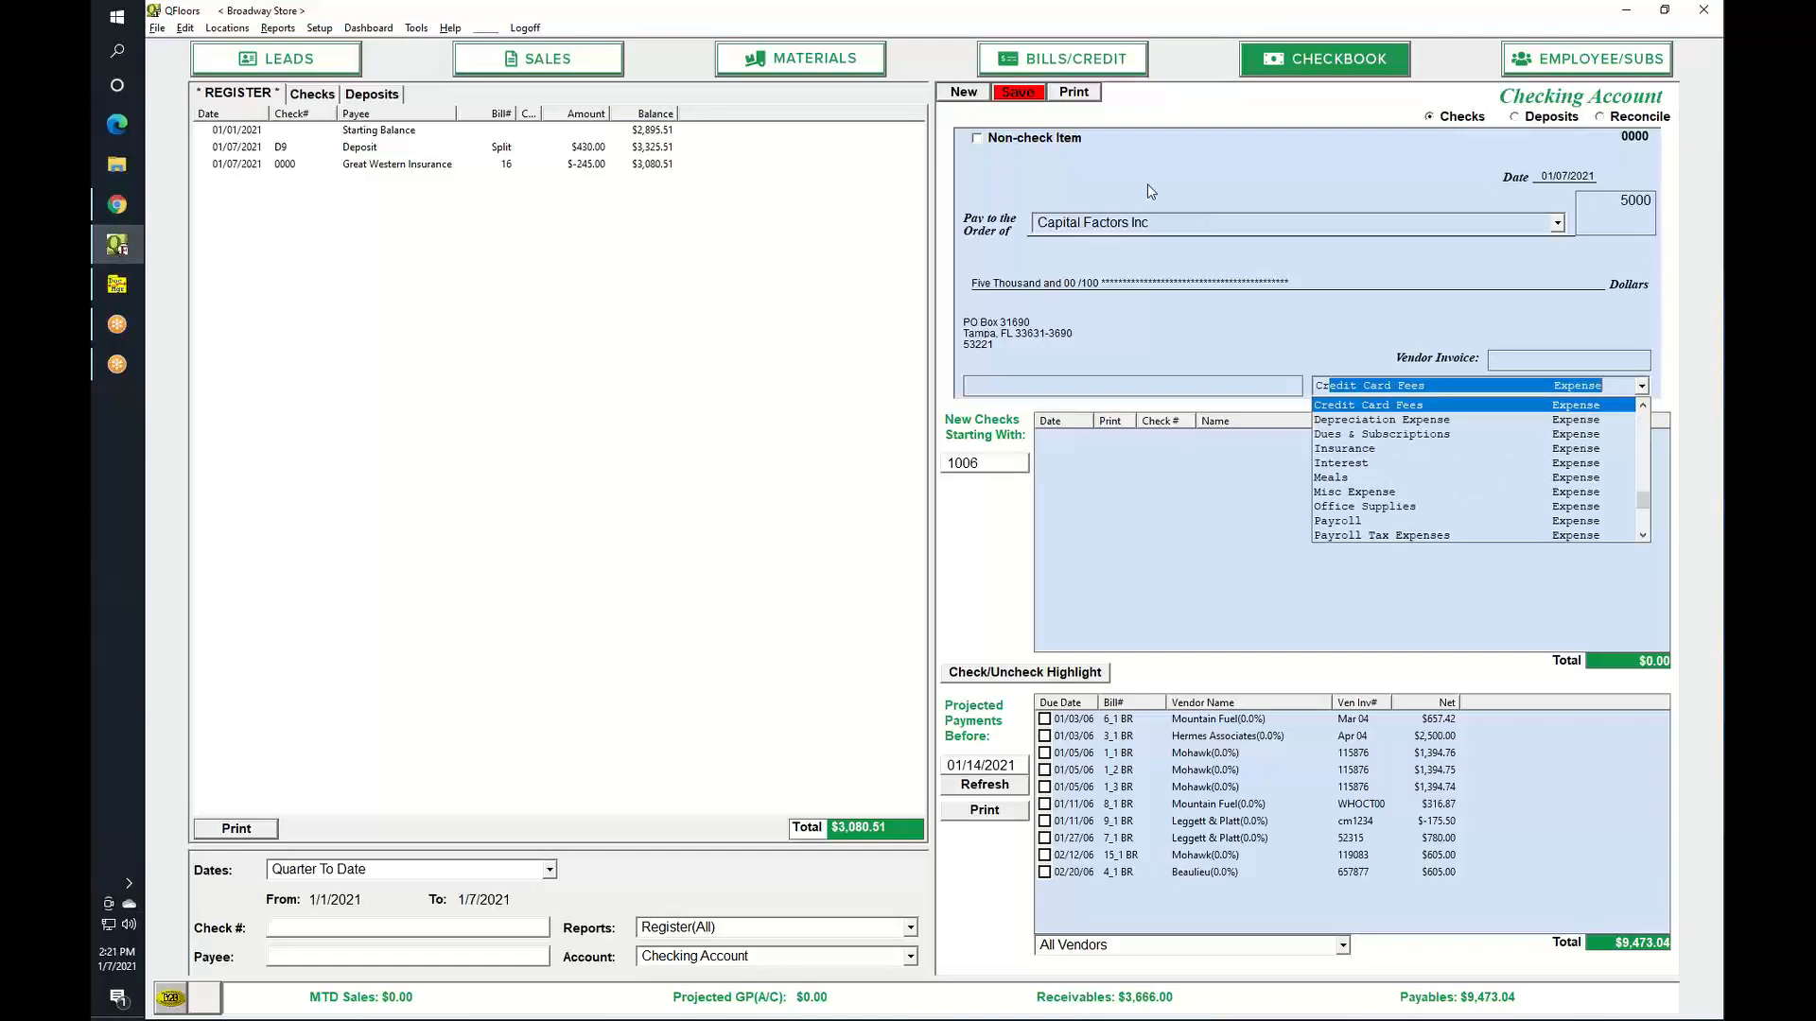
click(1643, 520)
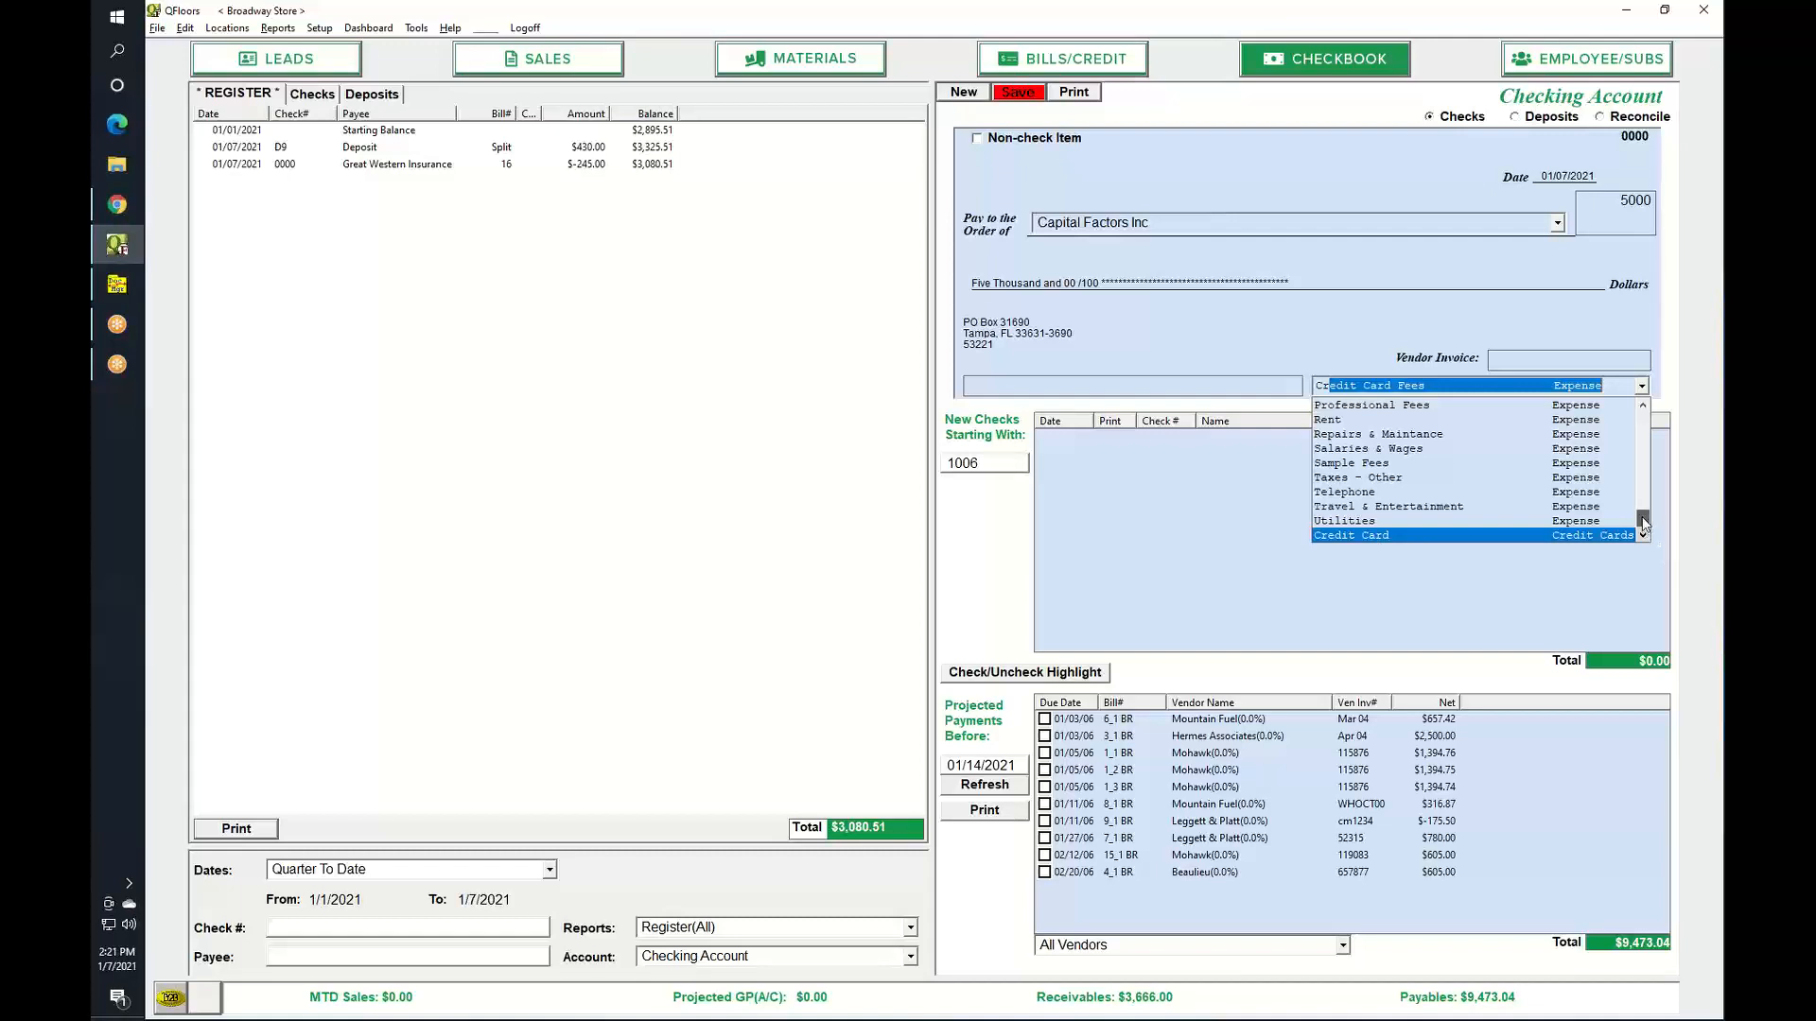
drag(1642, 519, 1645, 414)
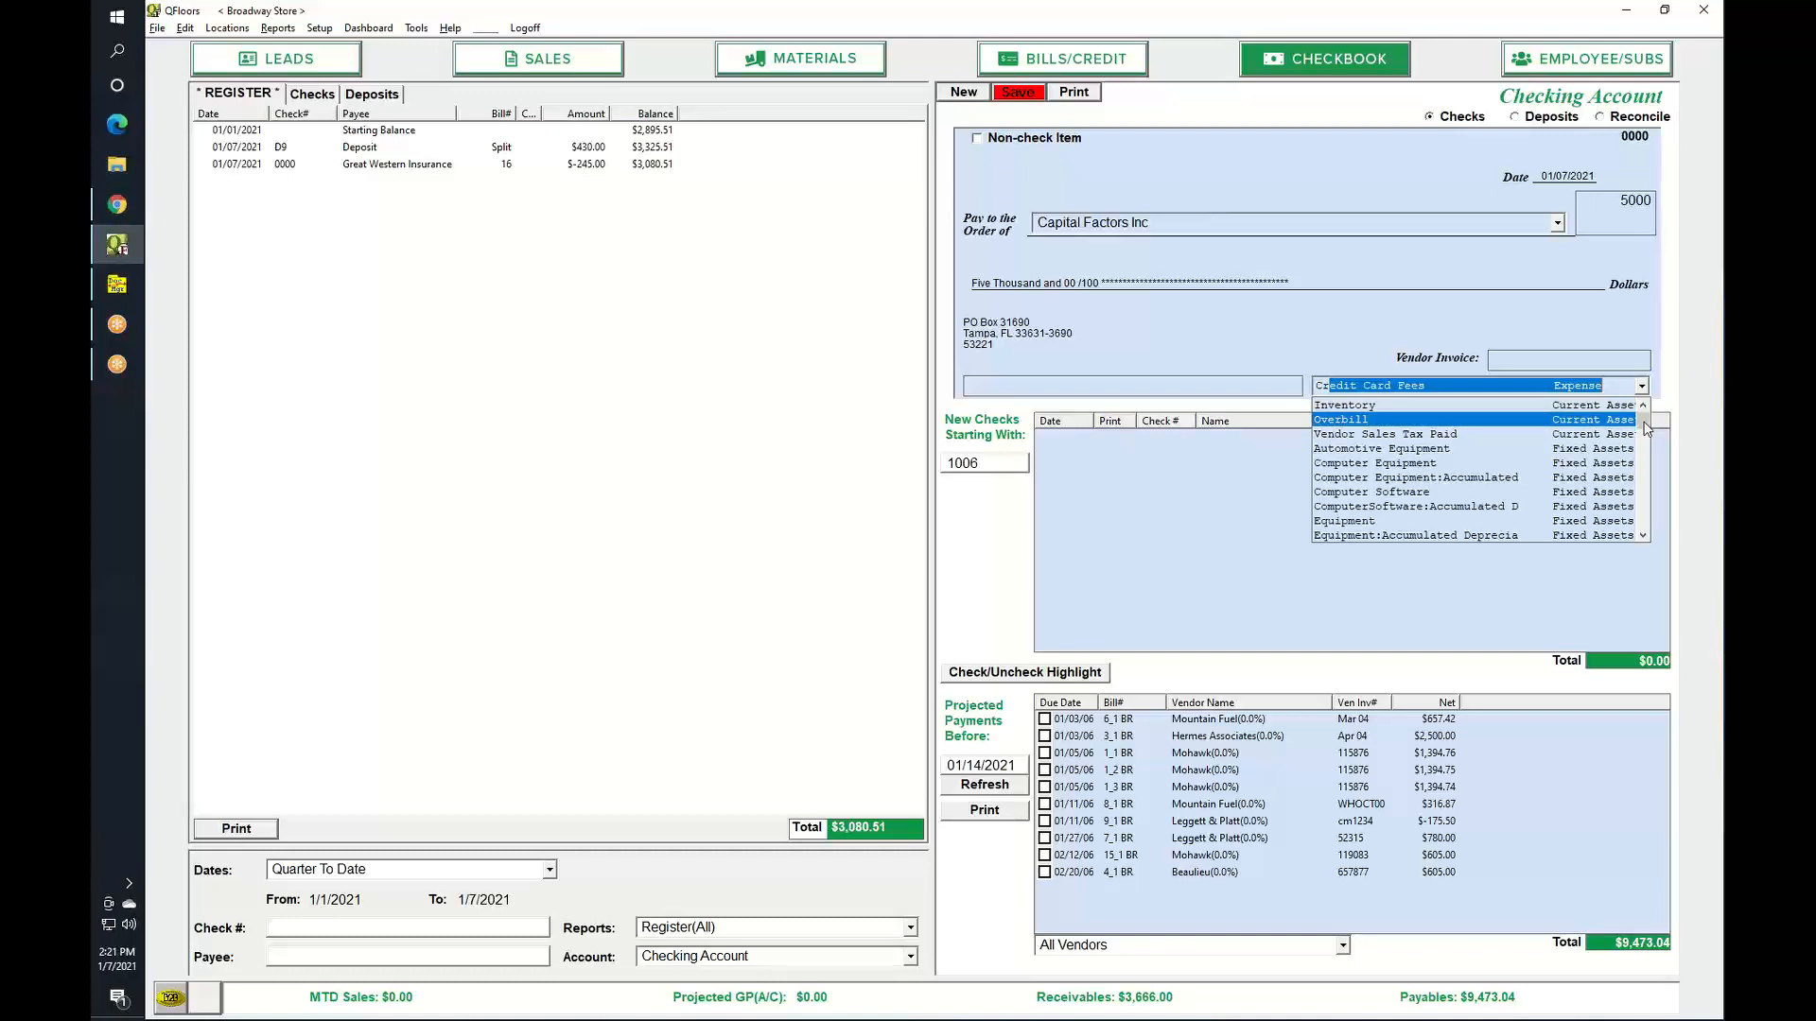
drag(1645, 428, 1604, 554)
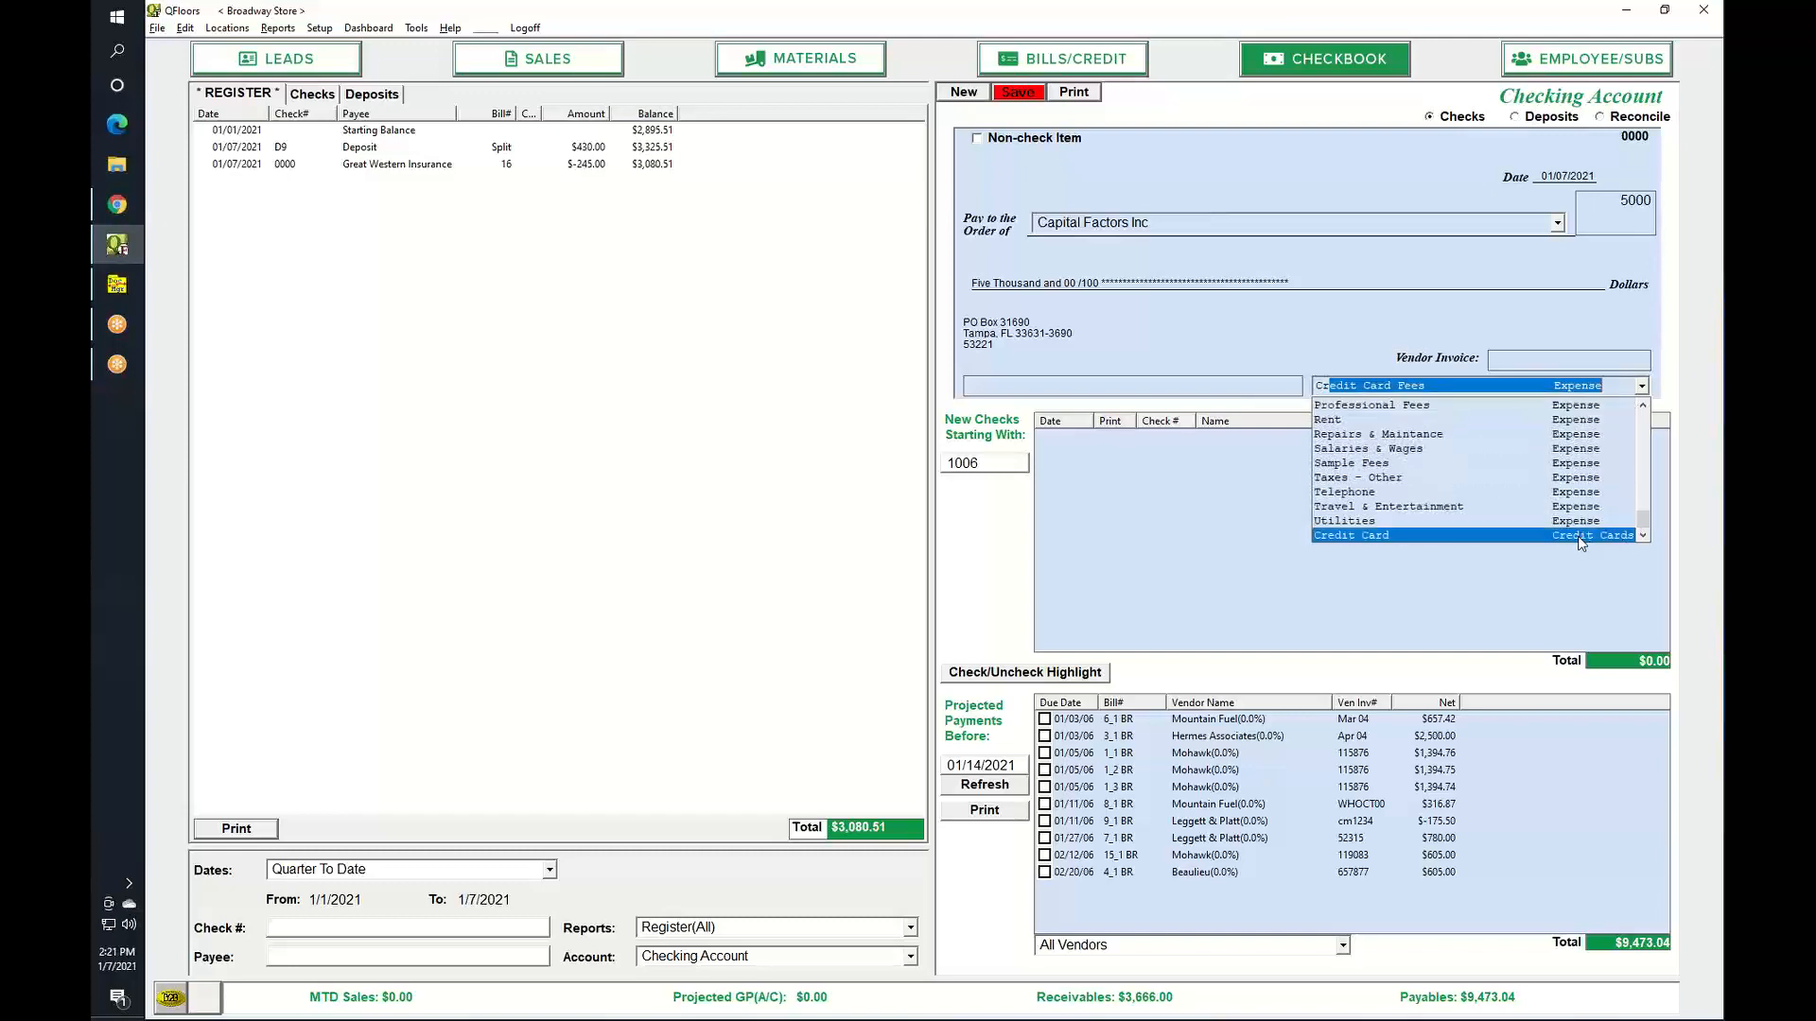
click(1577, 537)
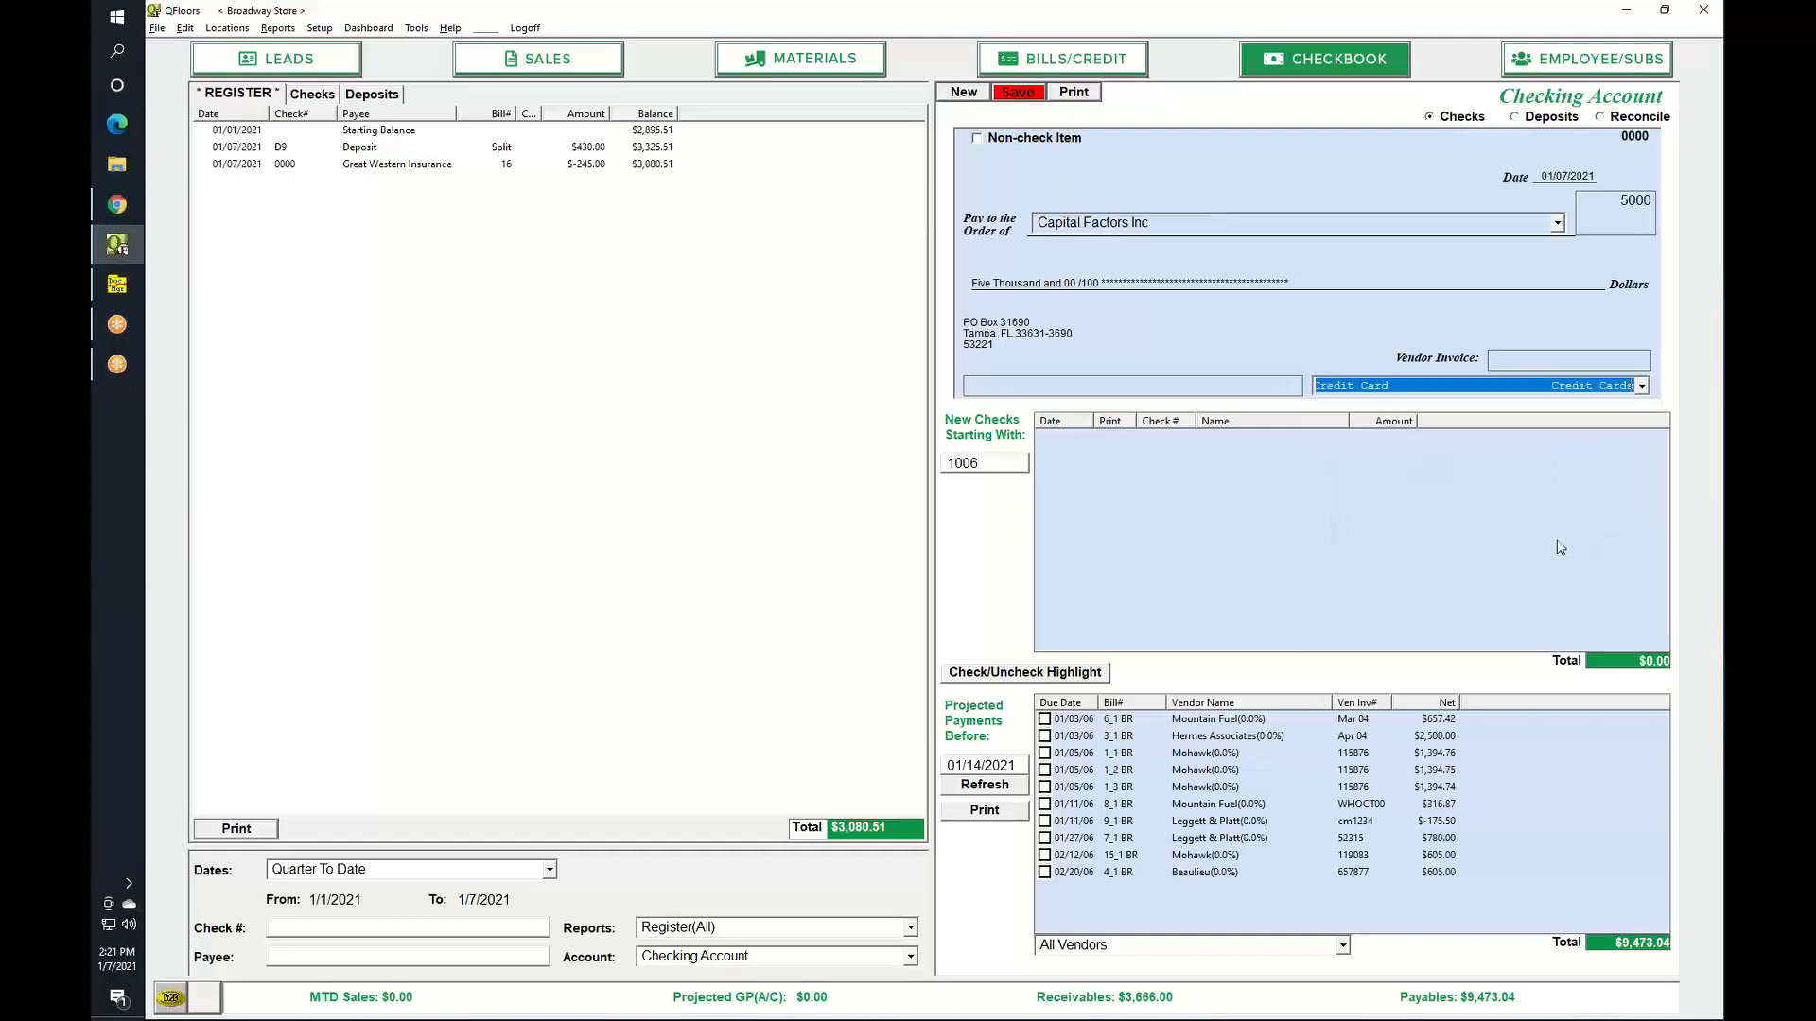
click(984, 139)
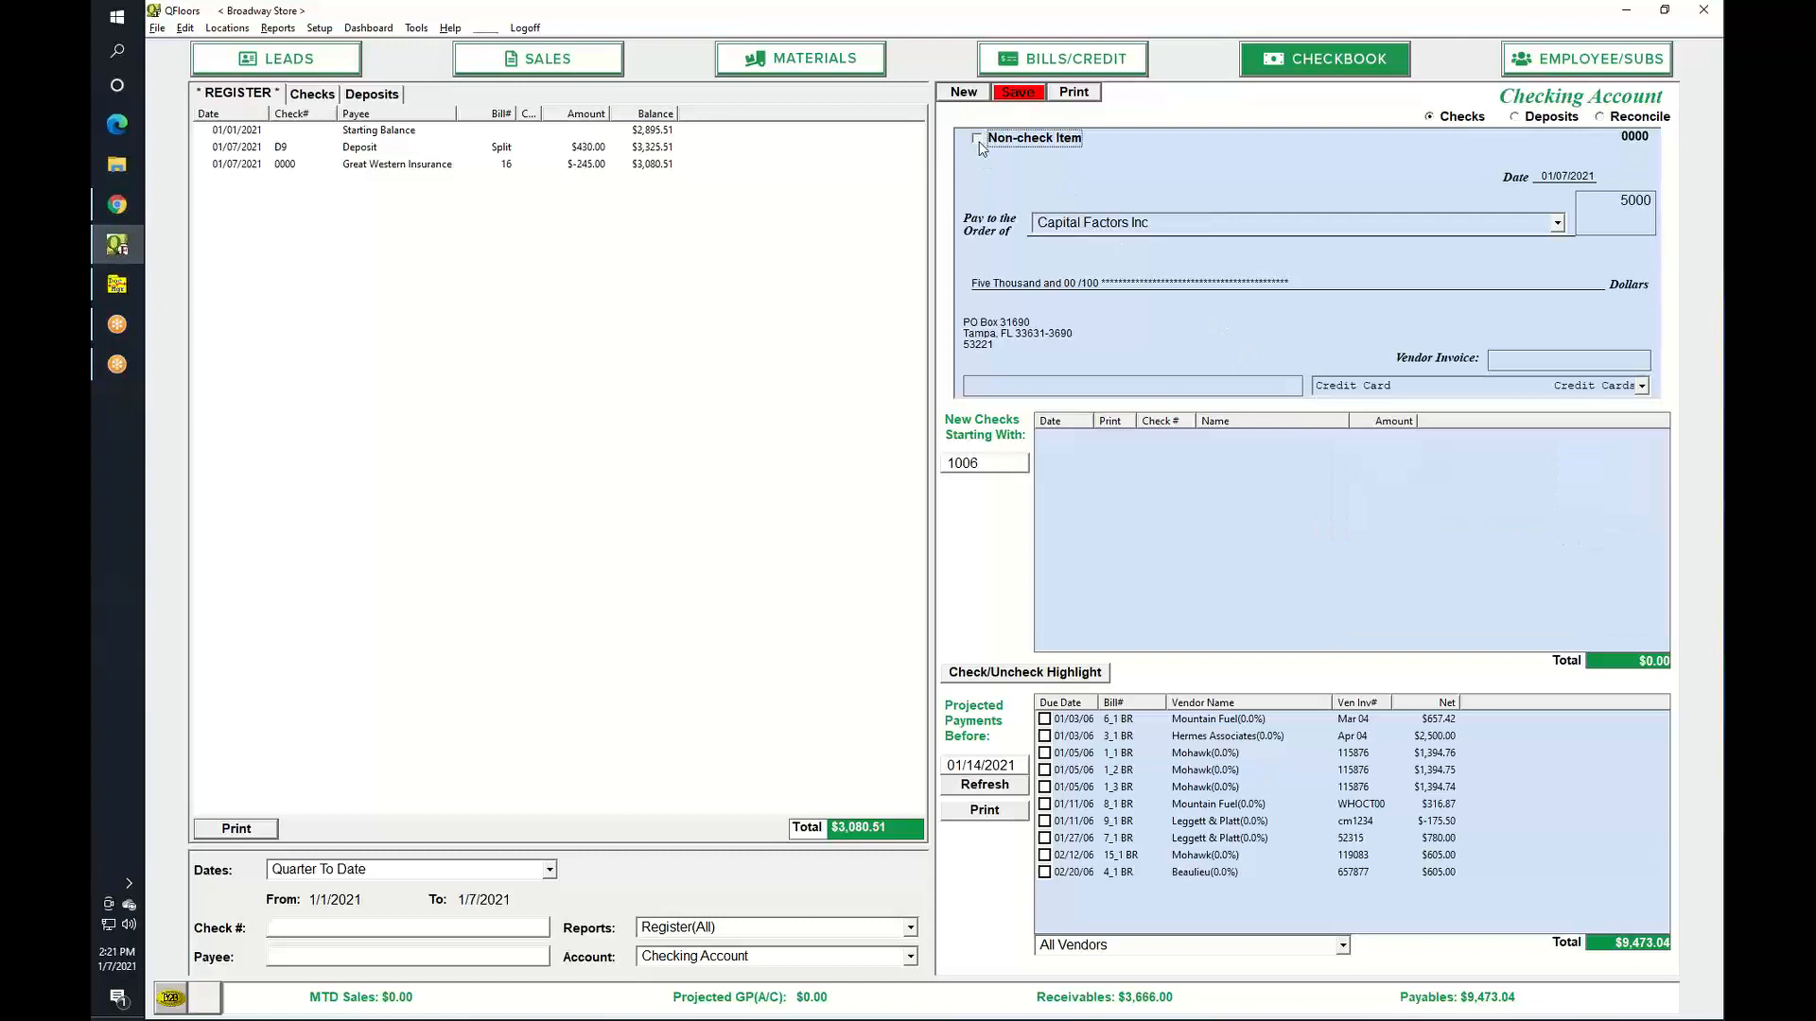
click(1025, 91)
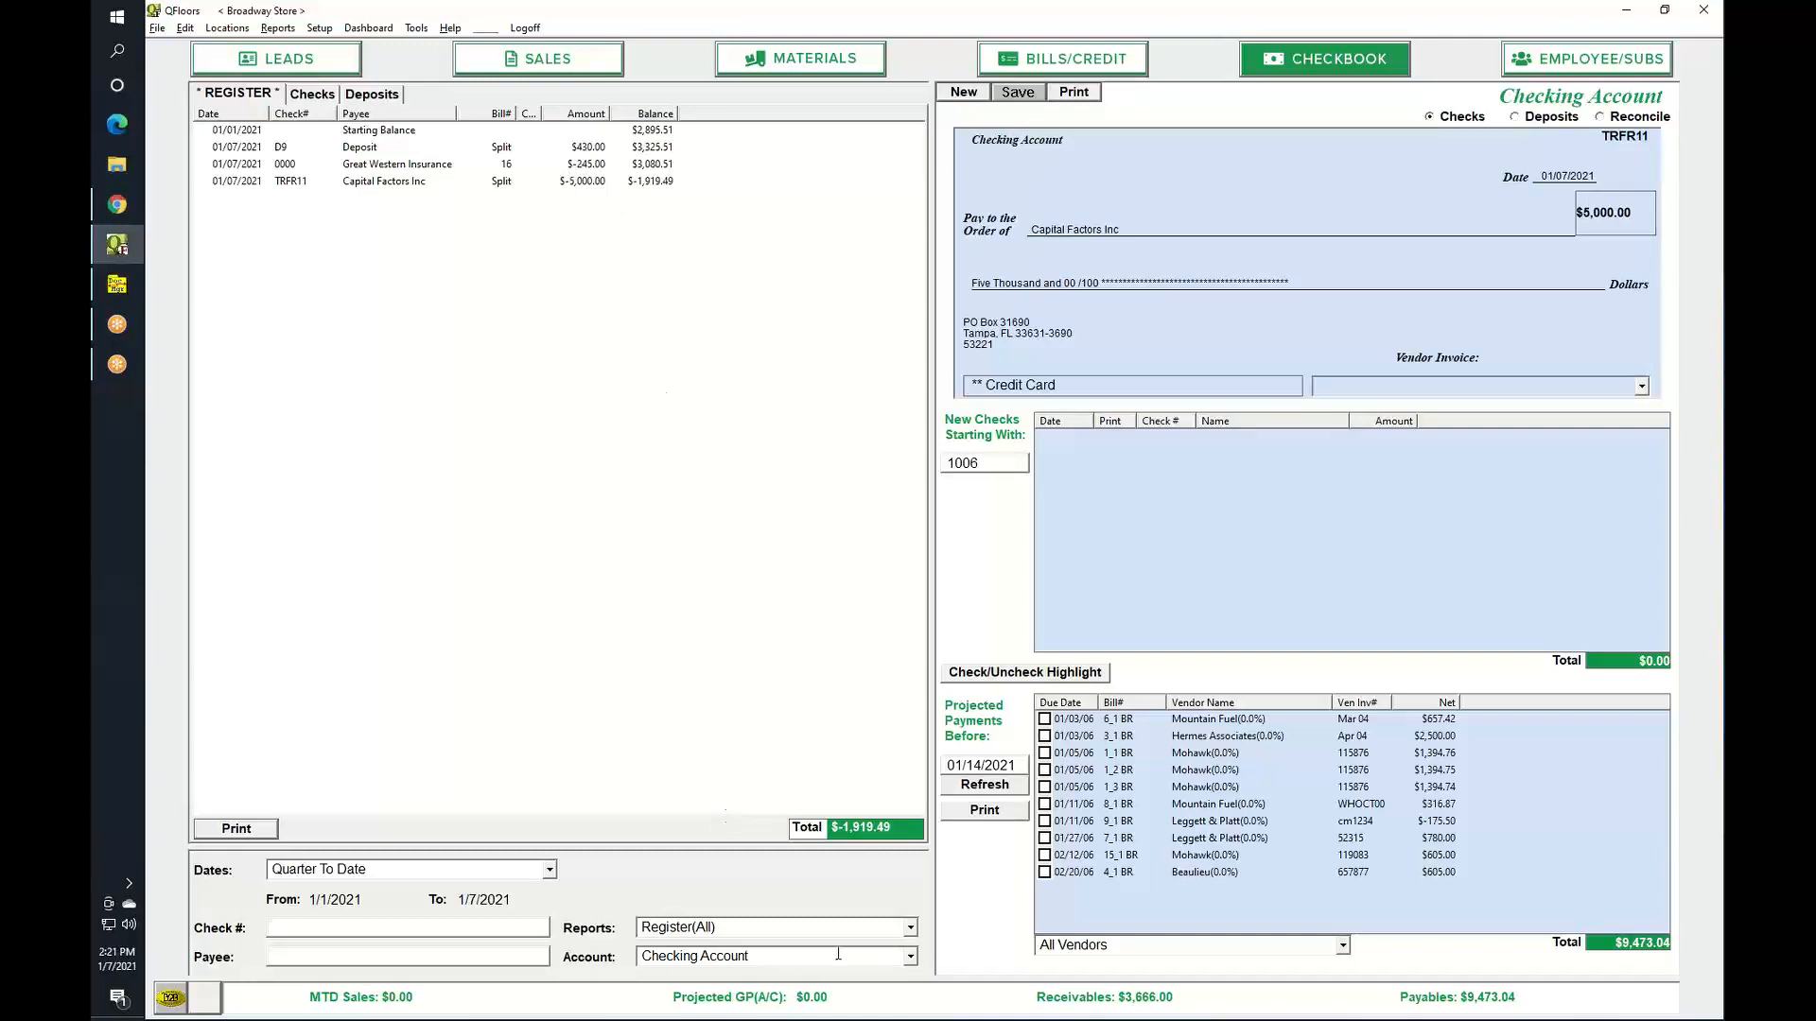
Switch the register to the Credit Card account to see the $5,000.00 TRFR11 transfer.
click(909, 957)
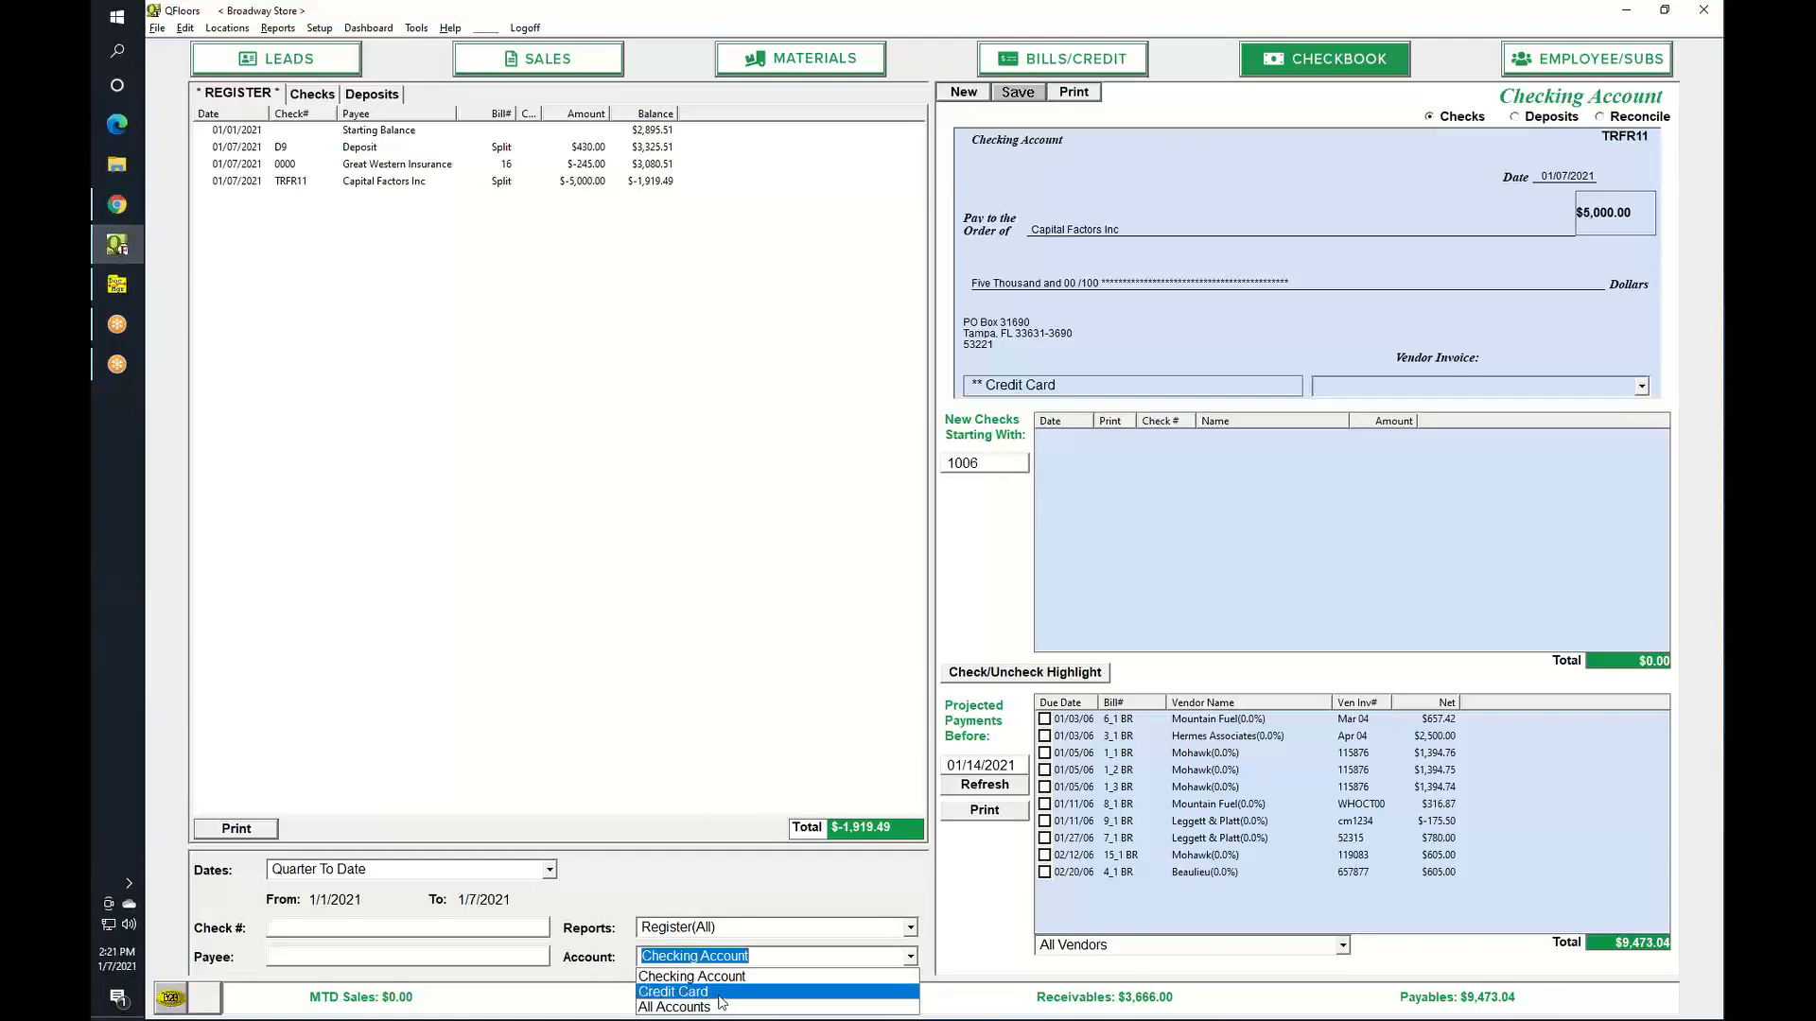
click(794, 993)
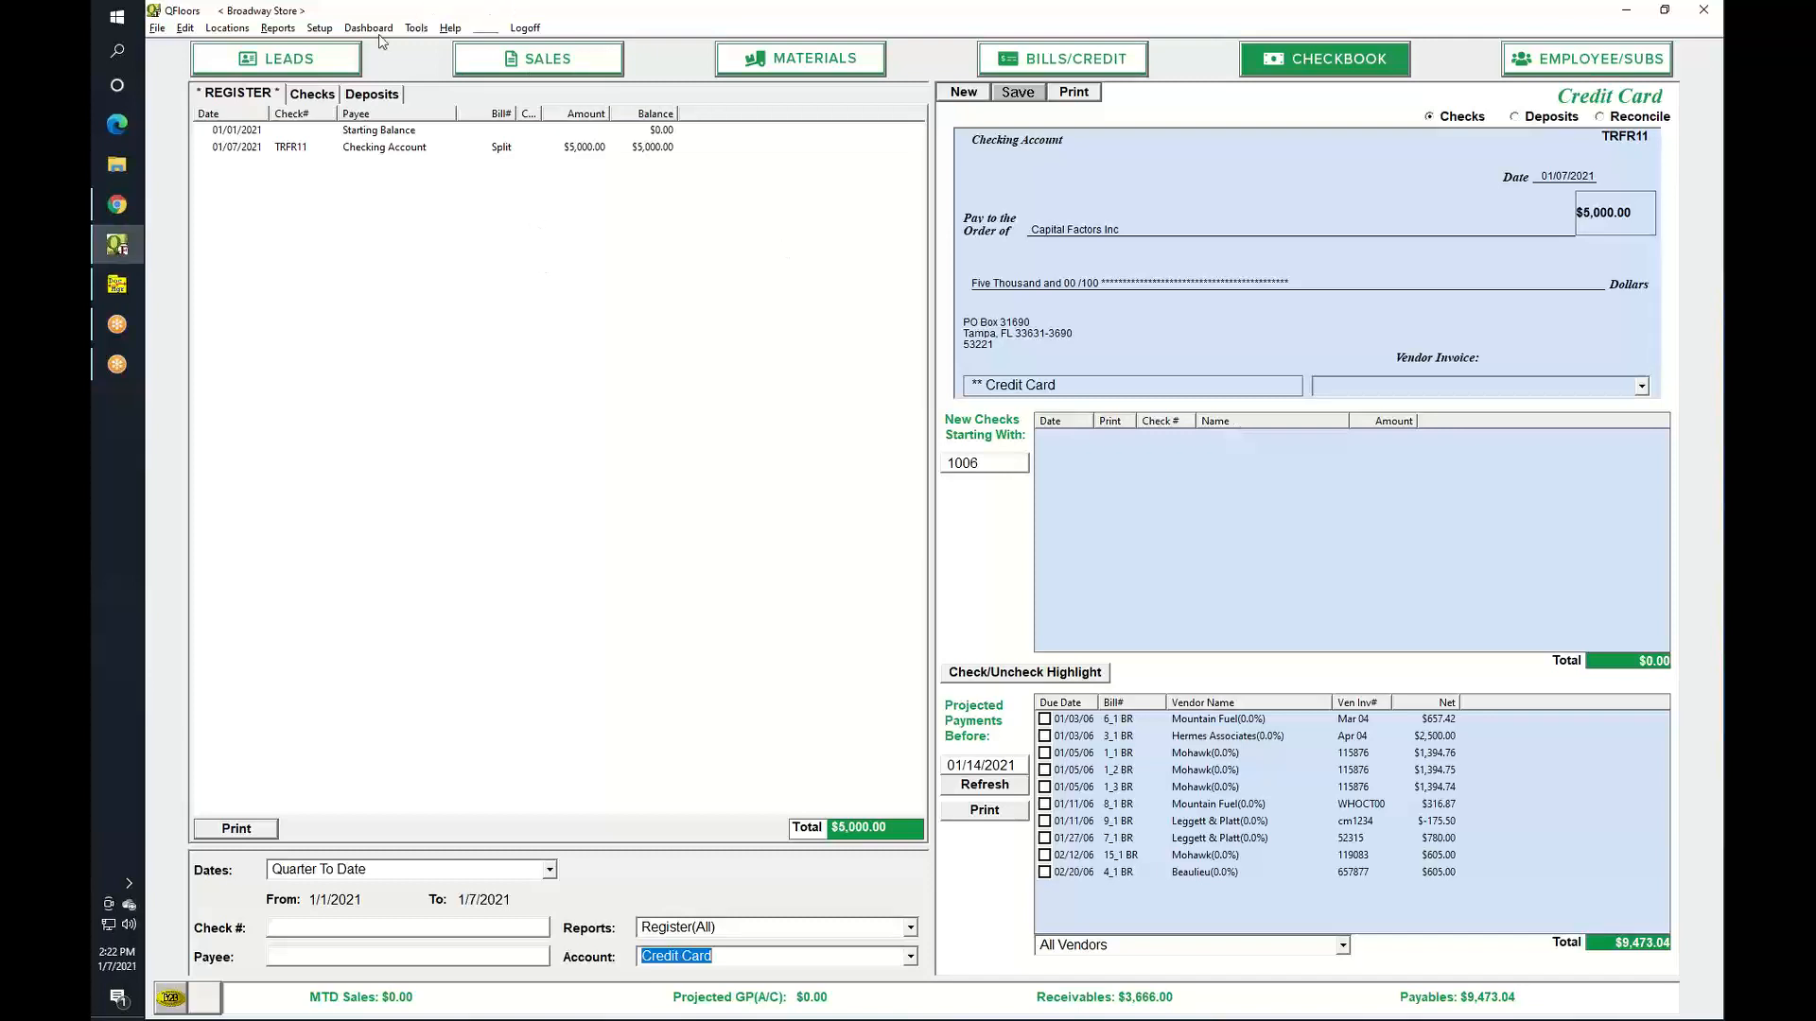
Open the Contract Labor report from the Reports menu.
click(321, 28)
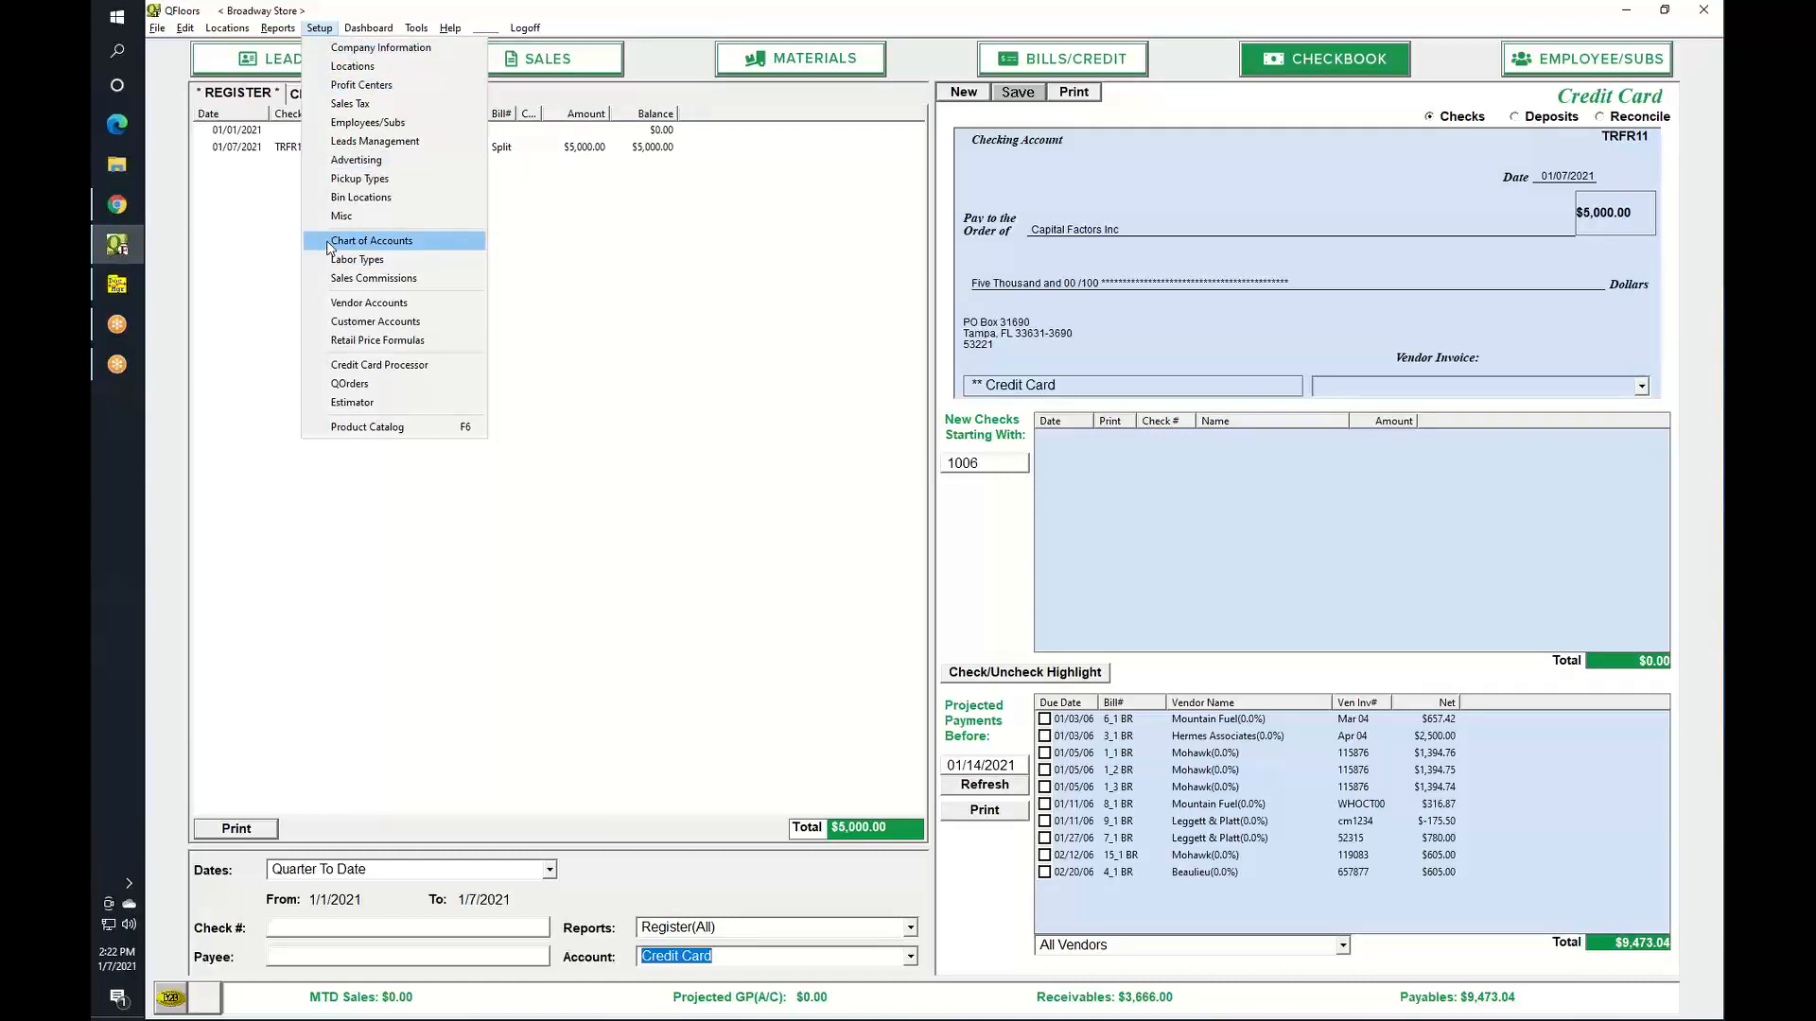
mouse_move(279, 30)
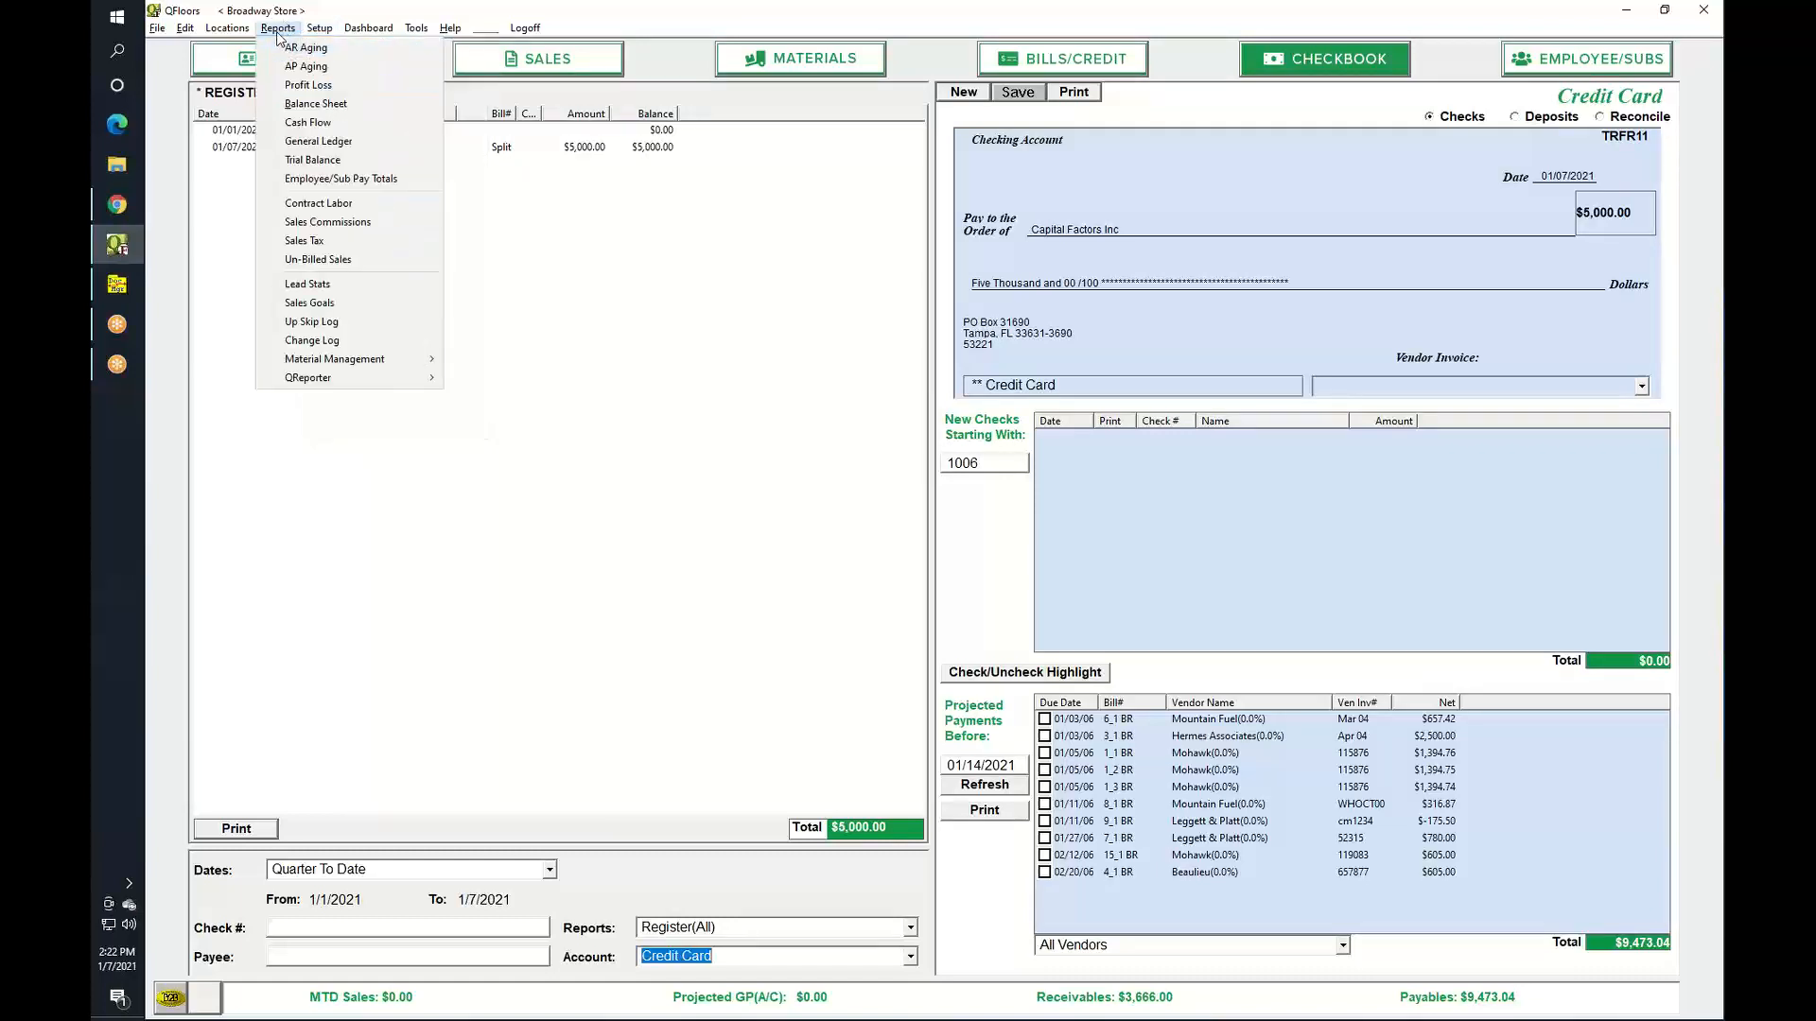
click(277, 204)
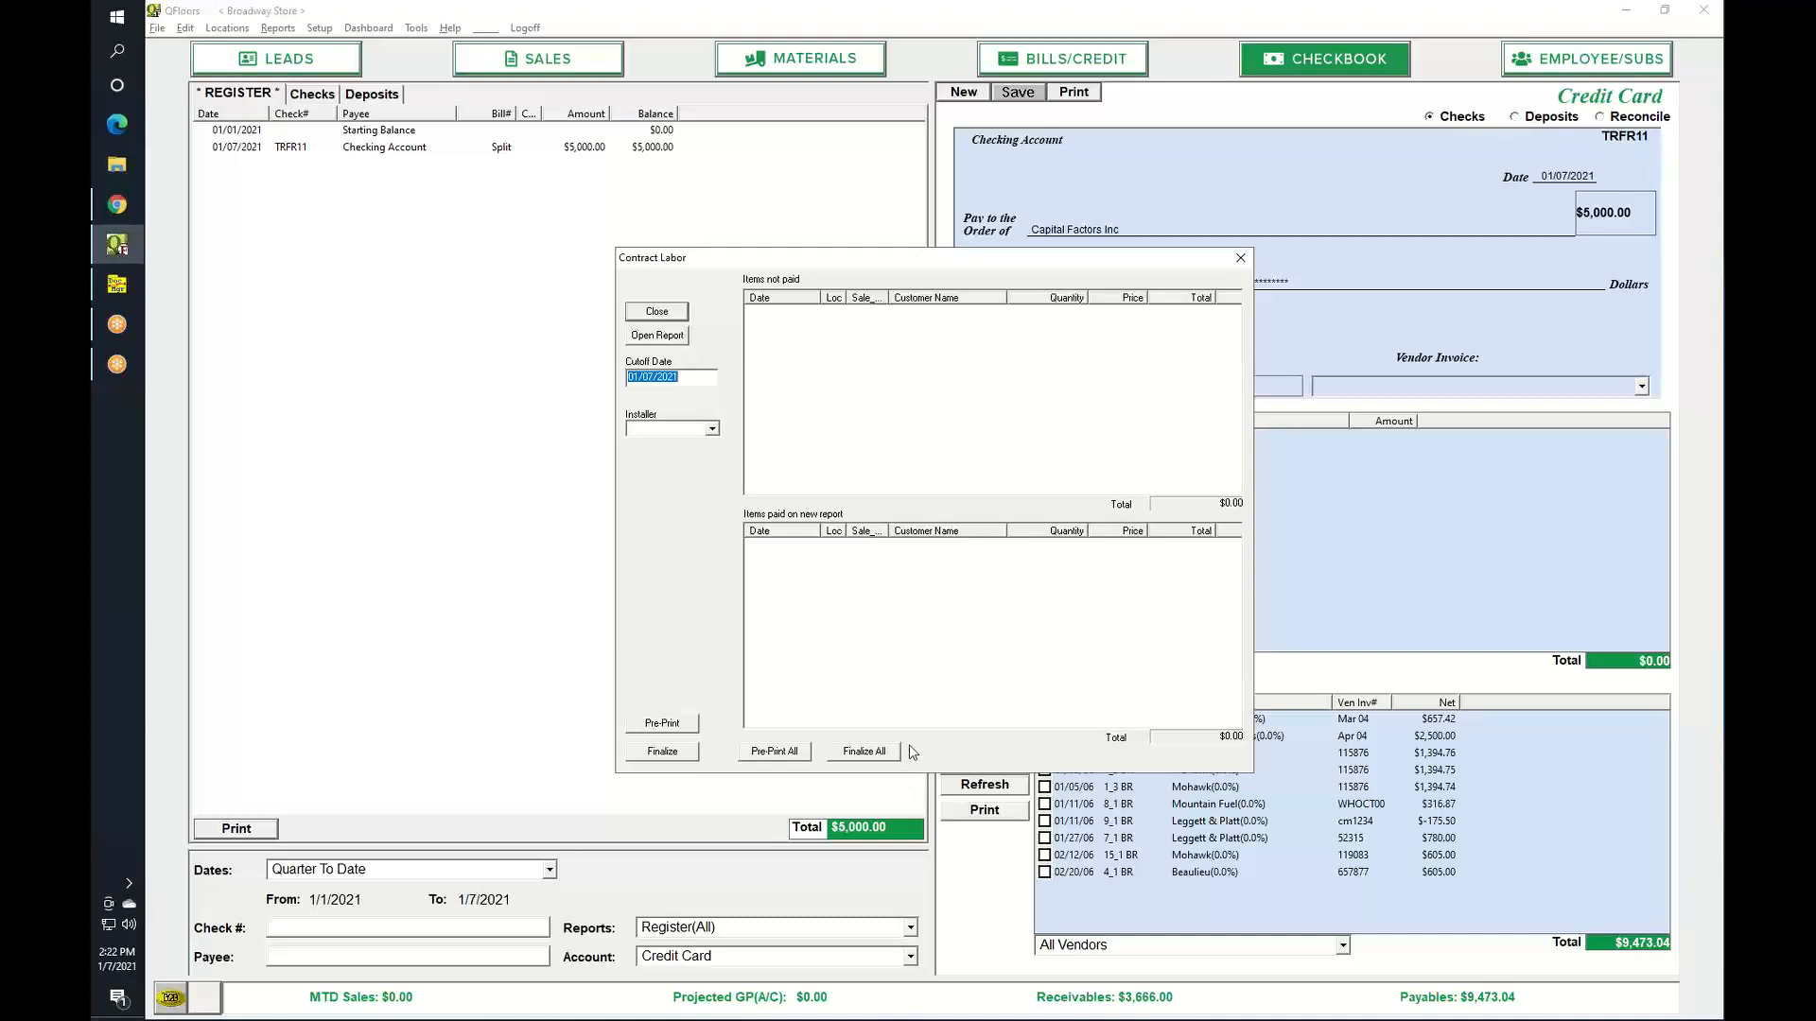
Review the installer list, then close the Contract Labor window.
click(712, 428)
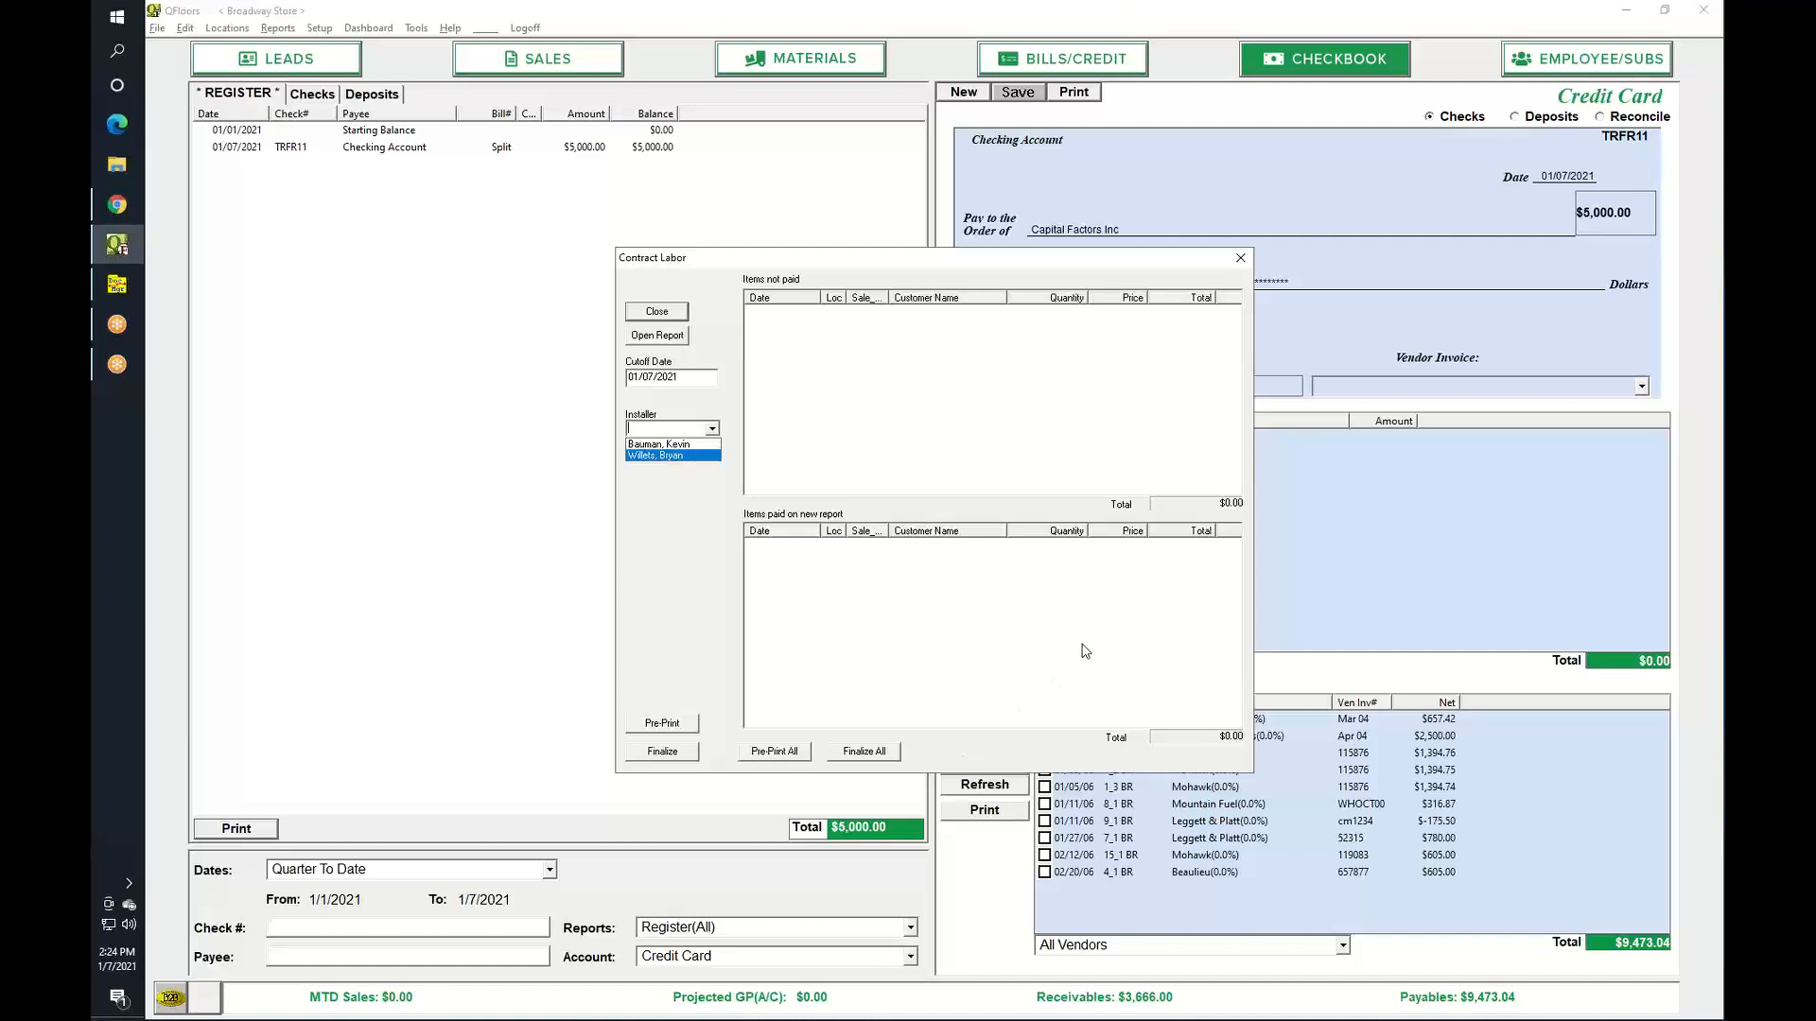
click(1242, 259)
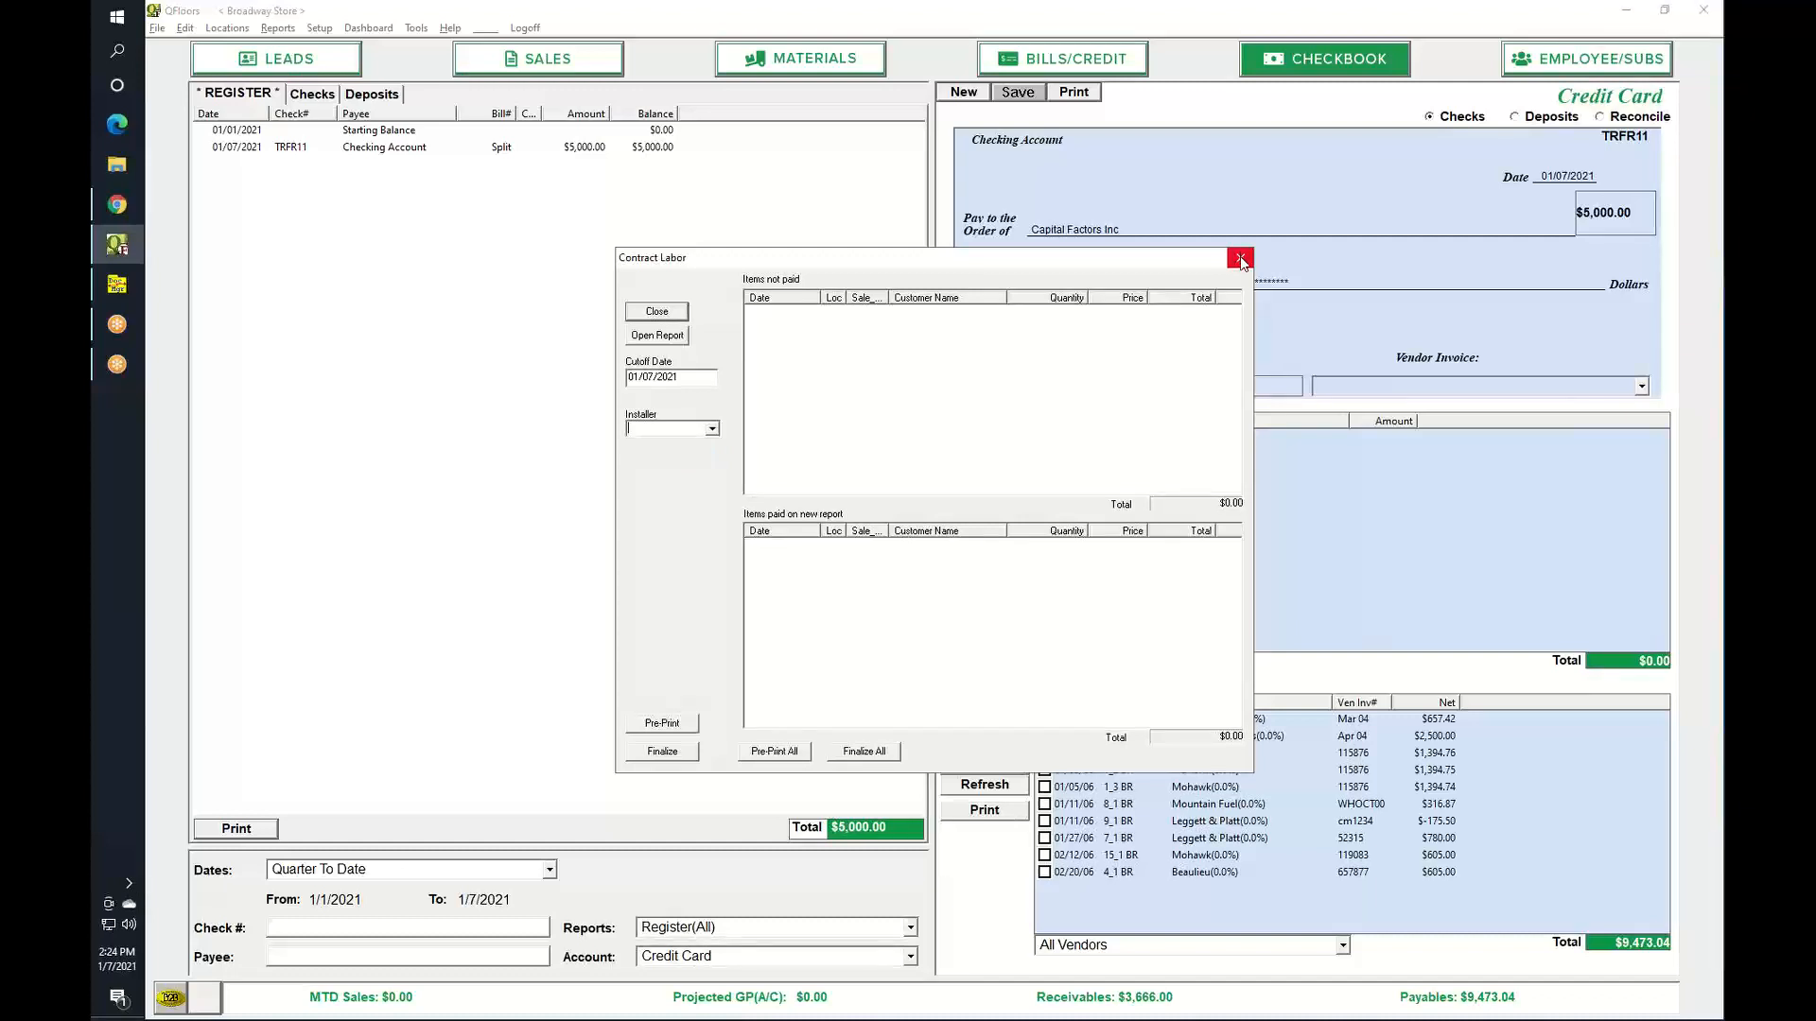
click(1240, 260)
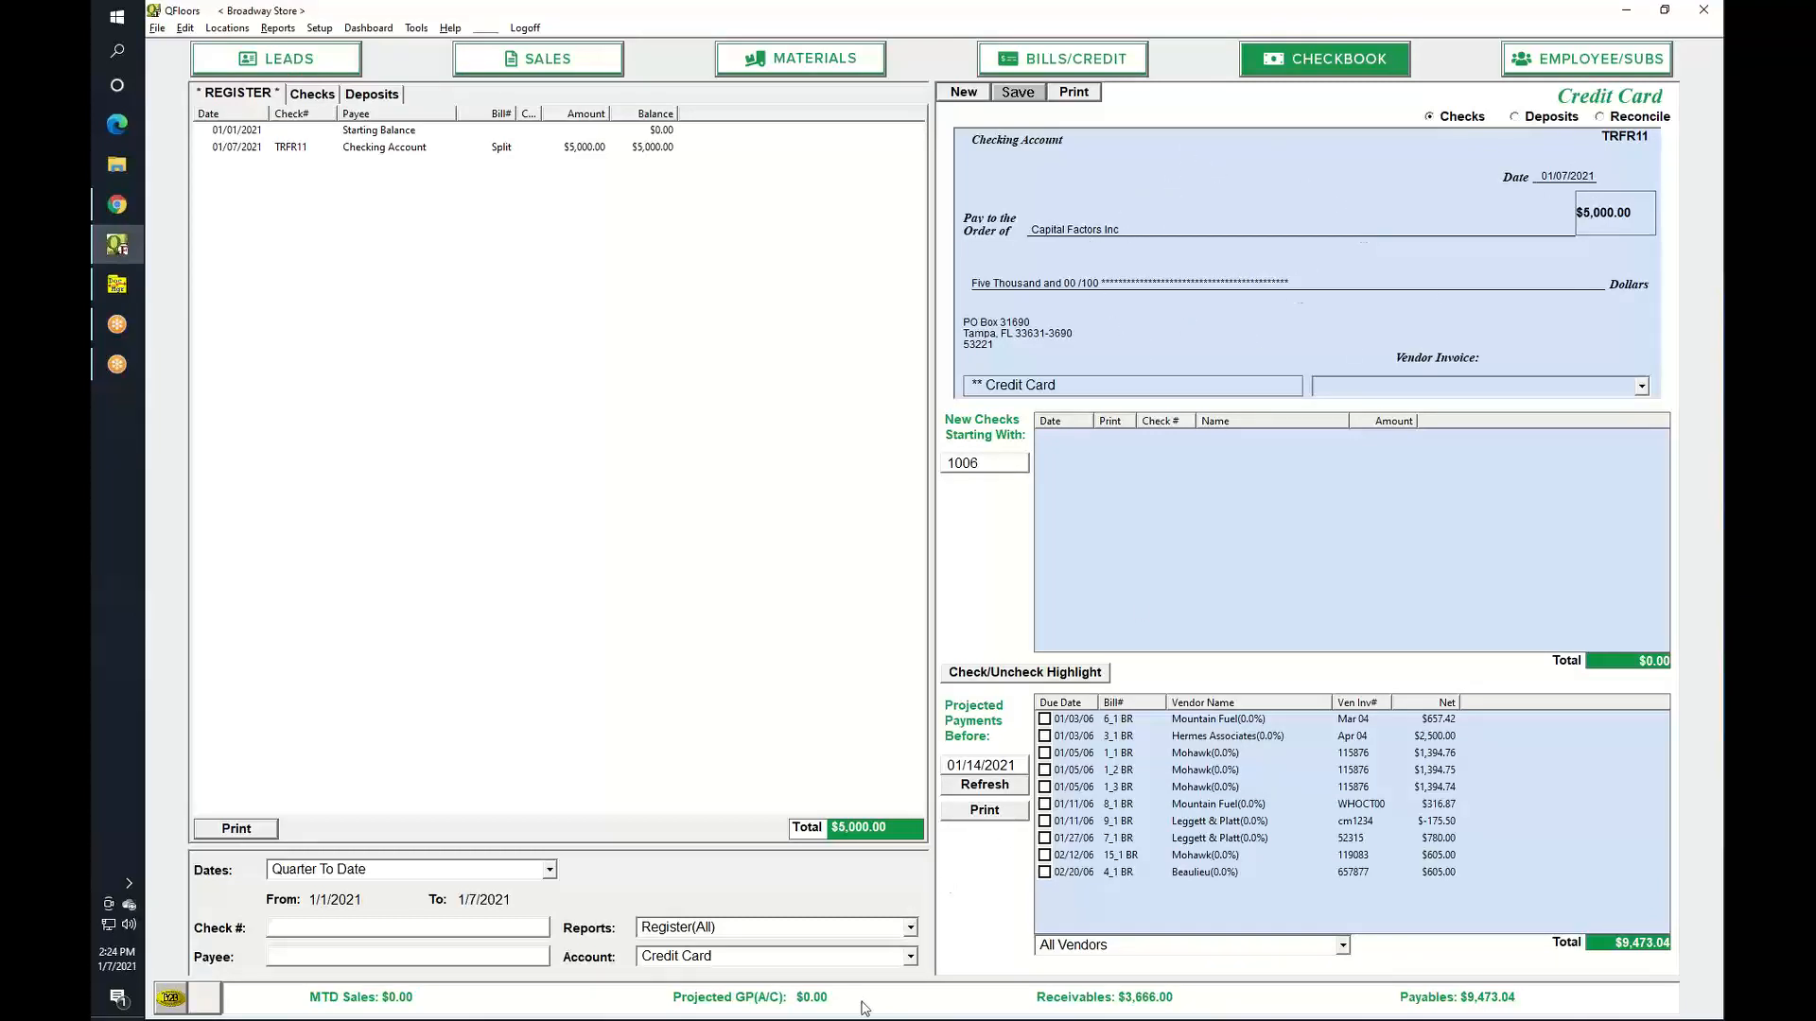
Switch the register back to Checking Account and open the Change Log report.
click(910, 957)
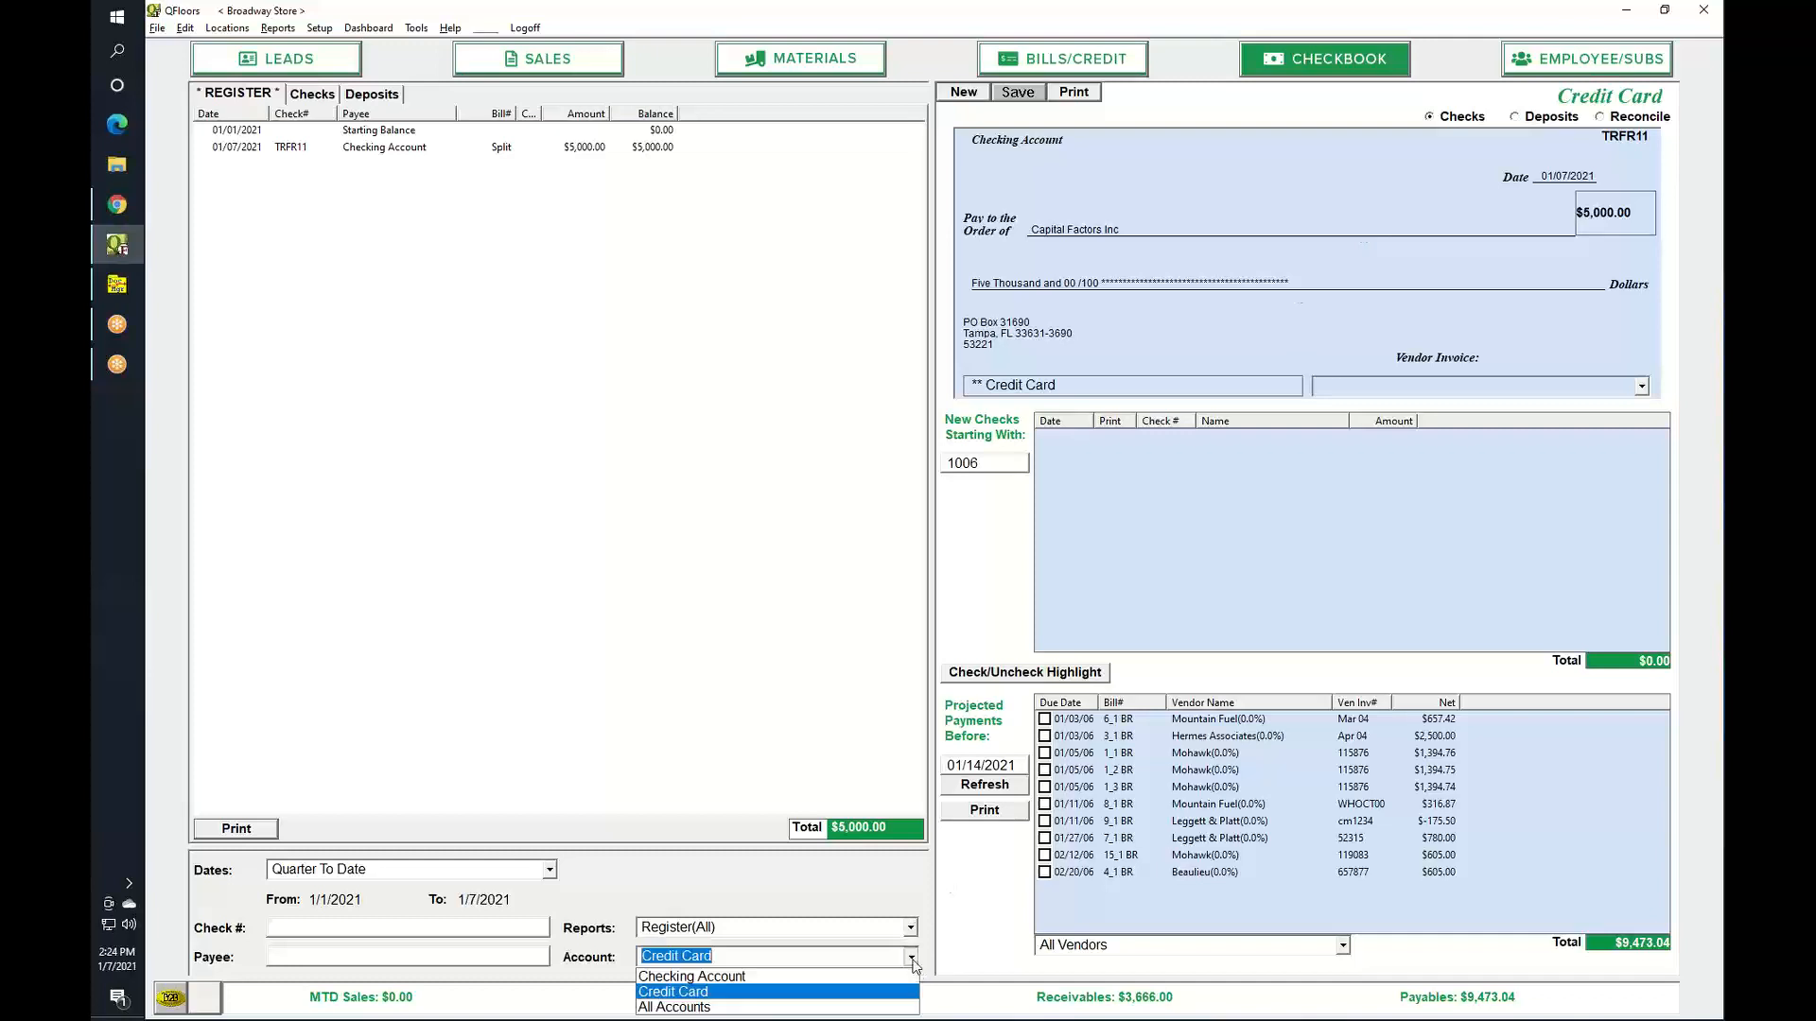
click(711, 977)
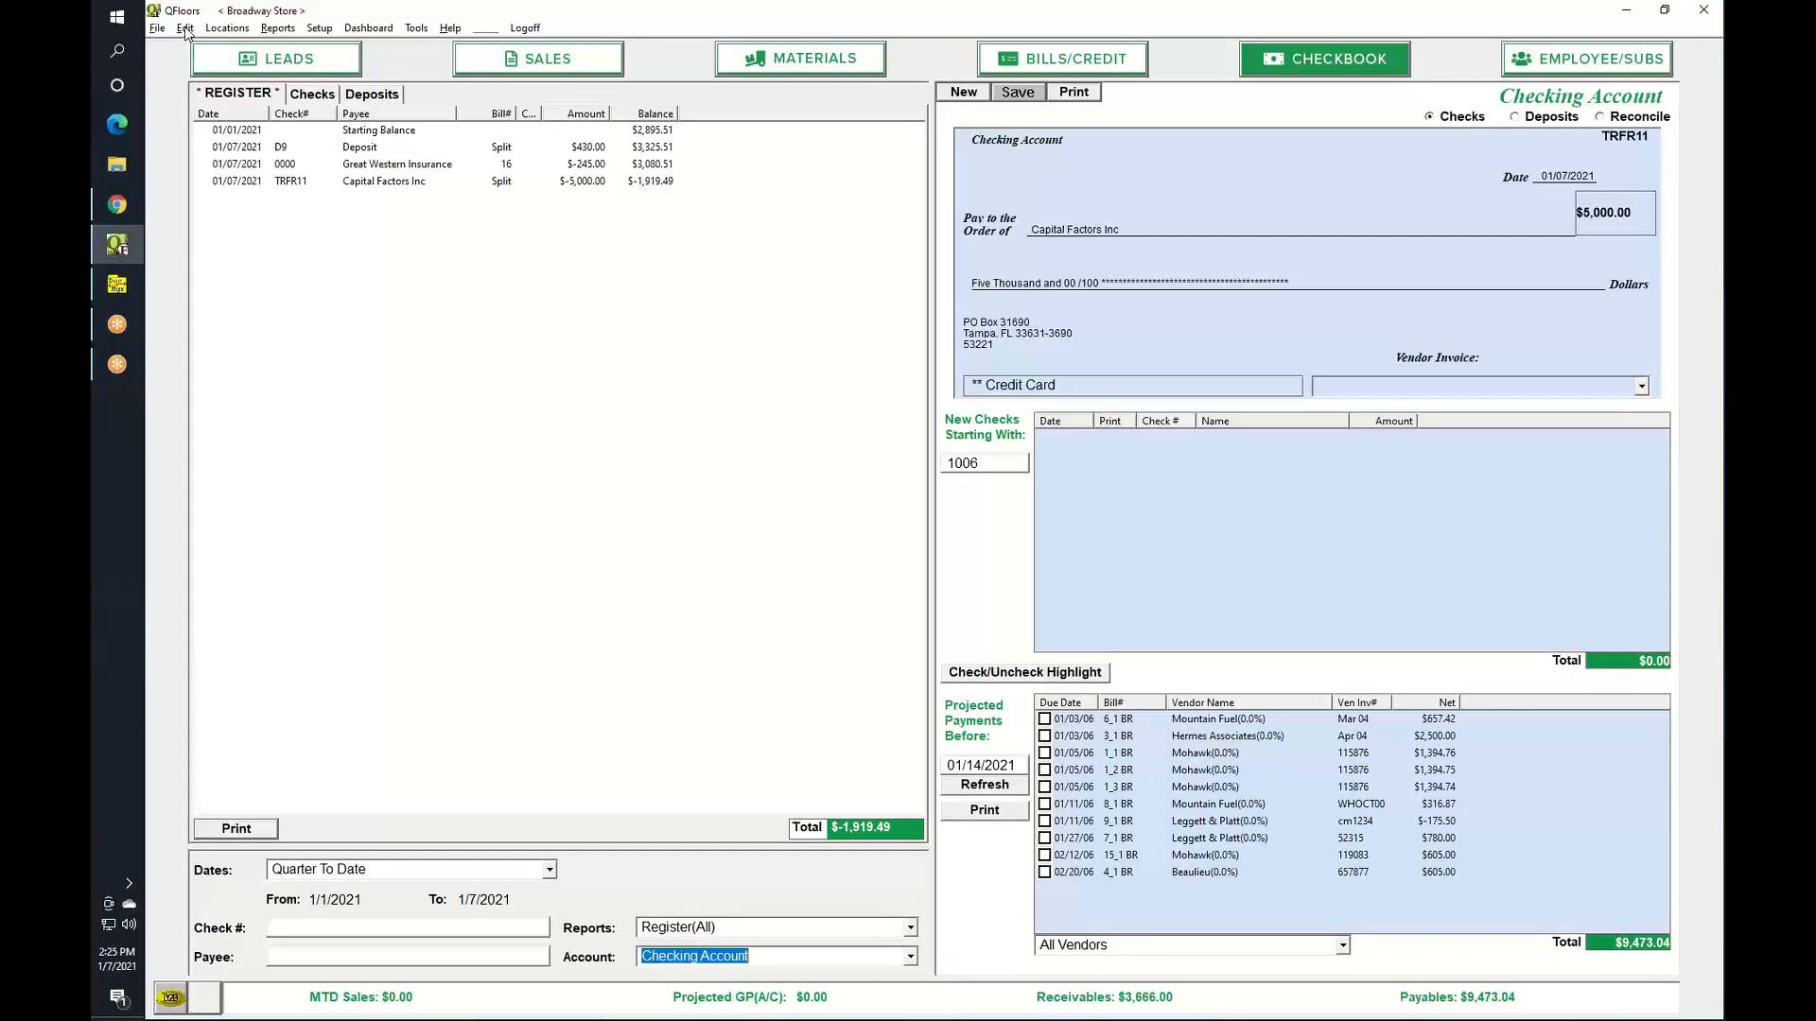
click(277, 28)
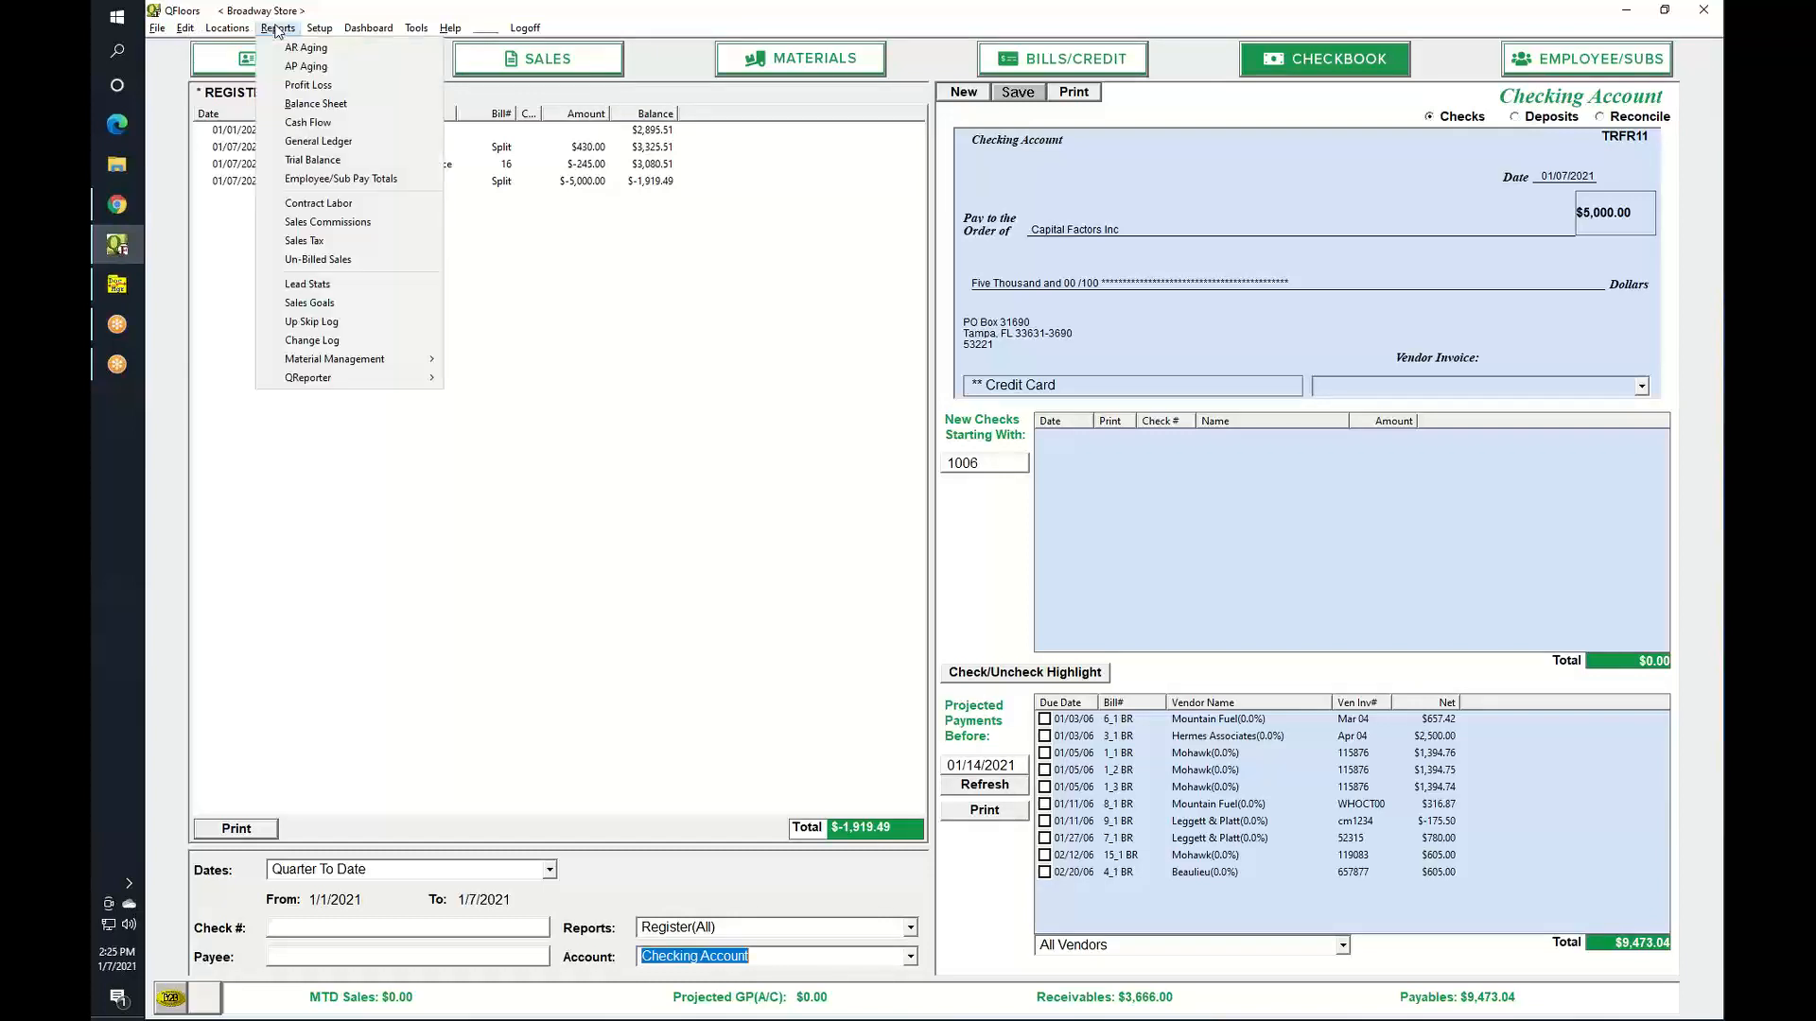
click(321, 342)
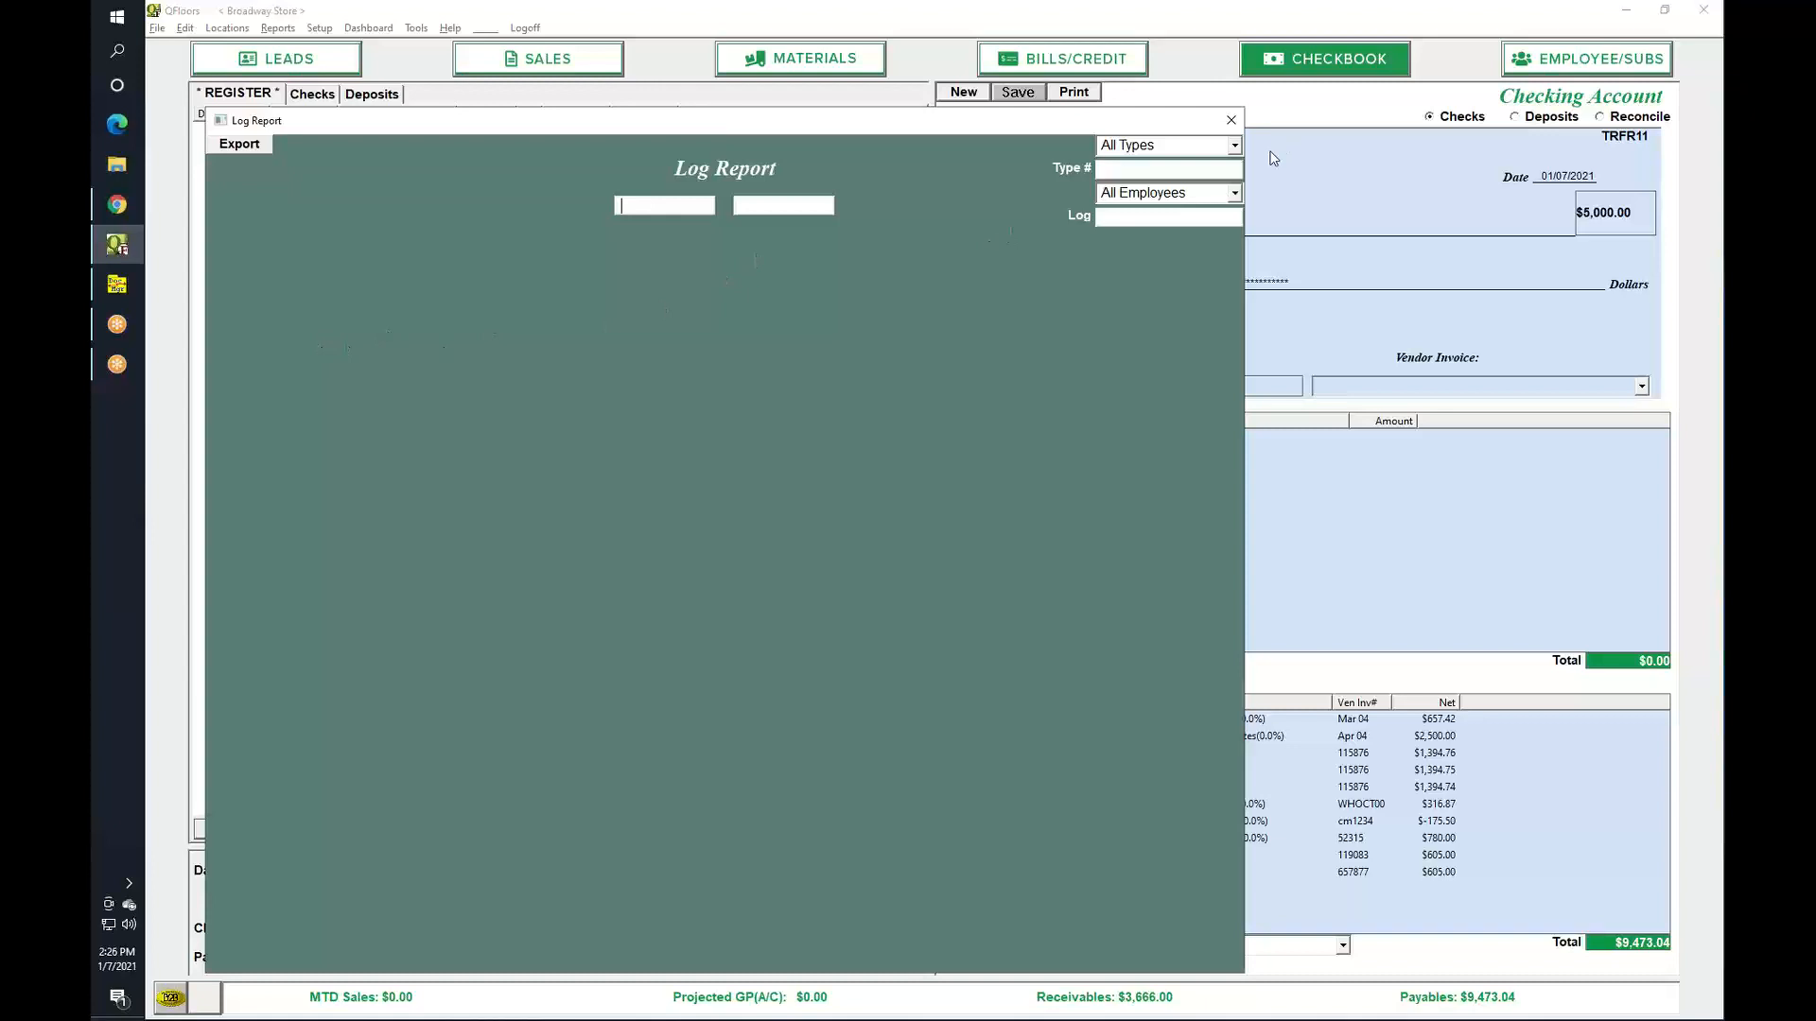
Filter the log report to Sales entries for number 23.
click(1234, 144)
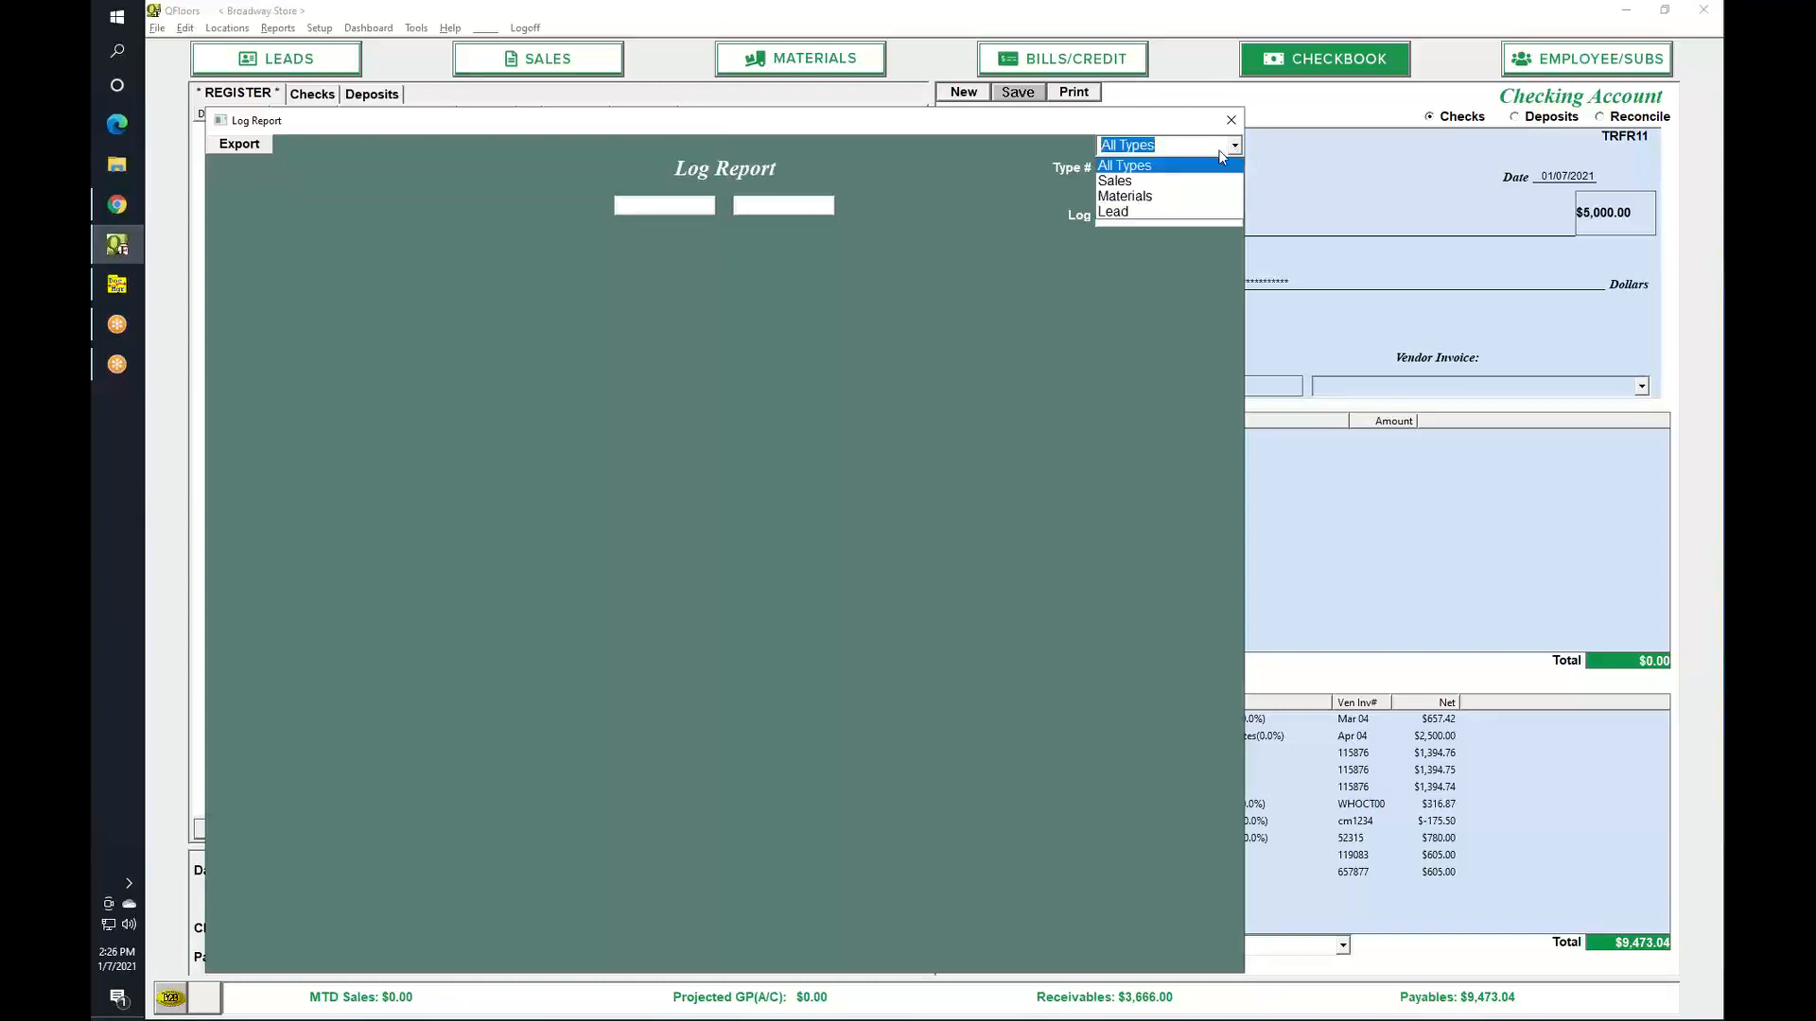
click(1155, 181)
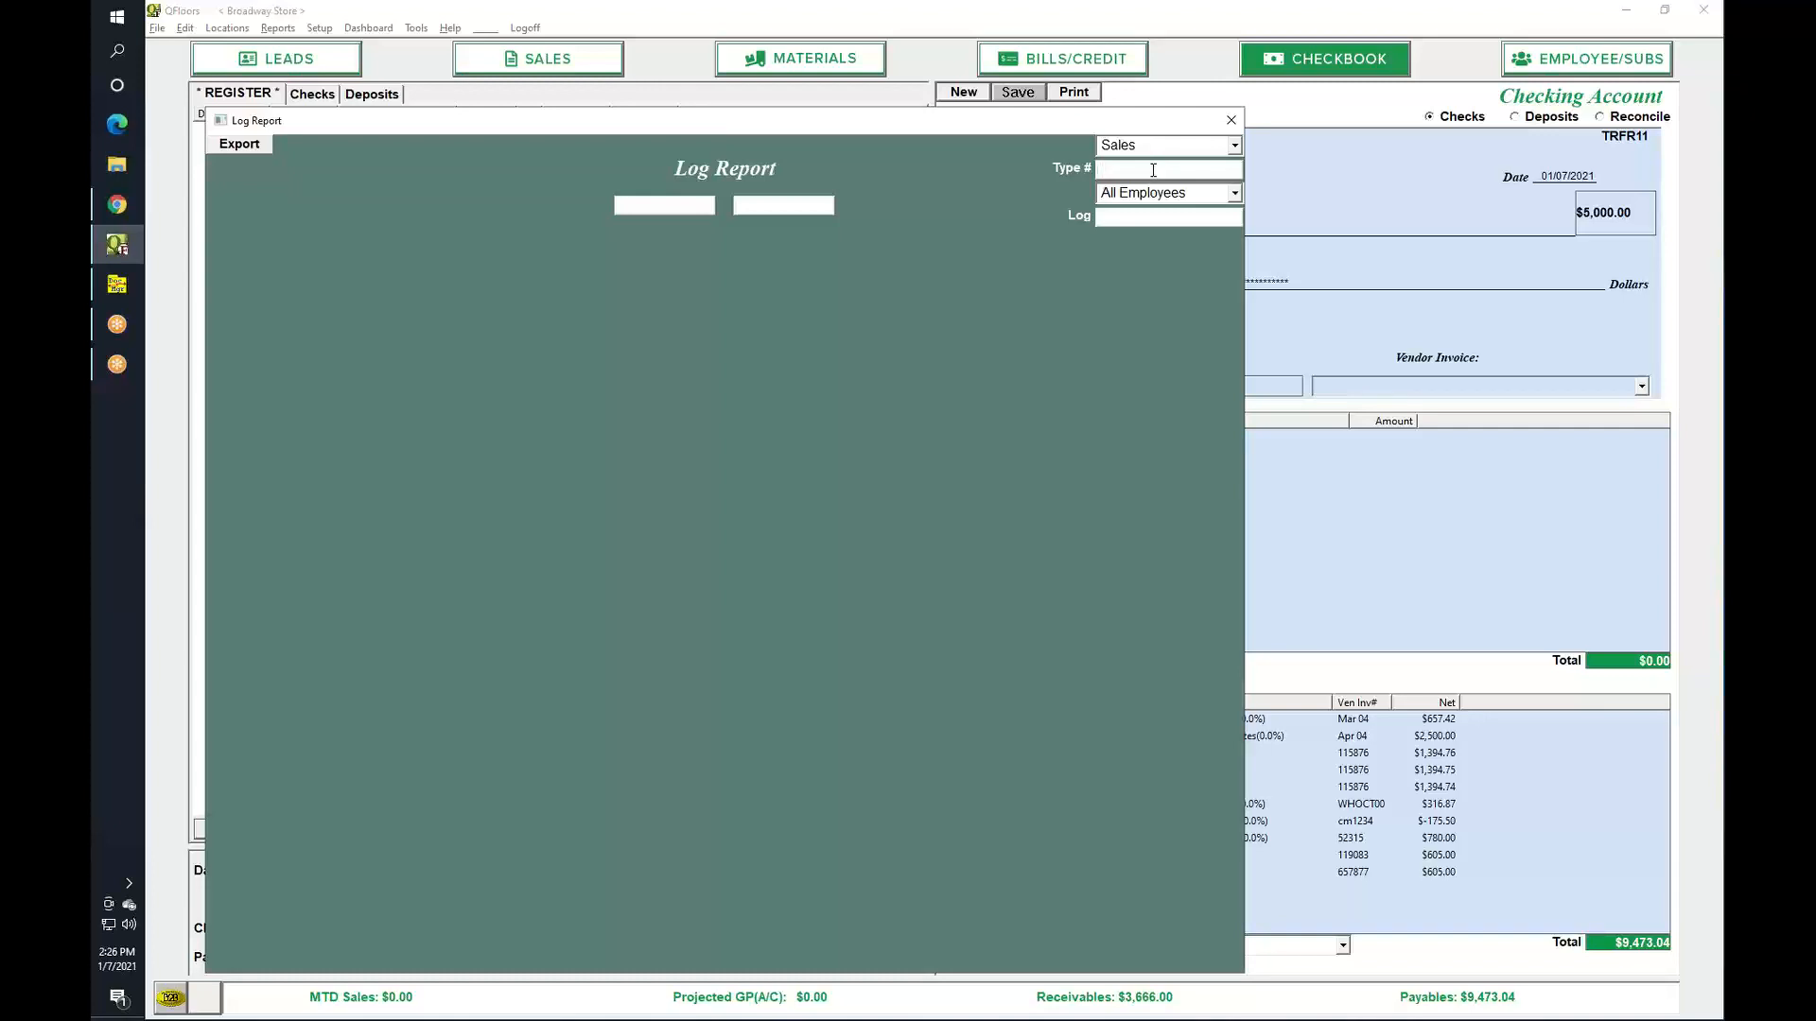
text(23)
click(1235, 145)
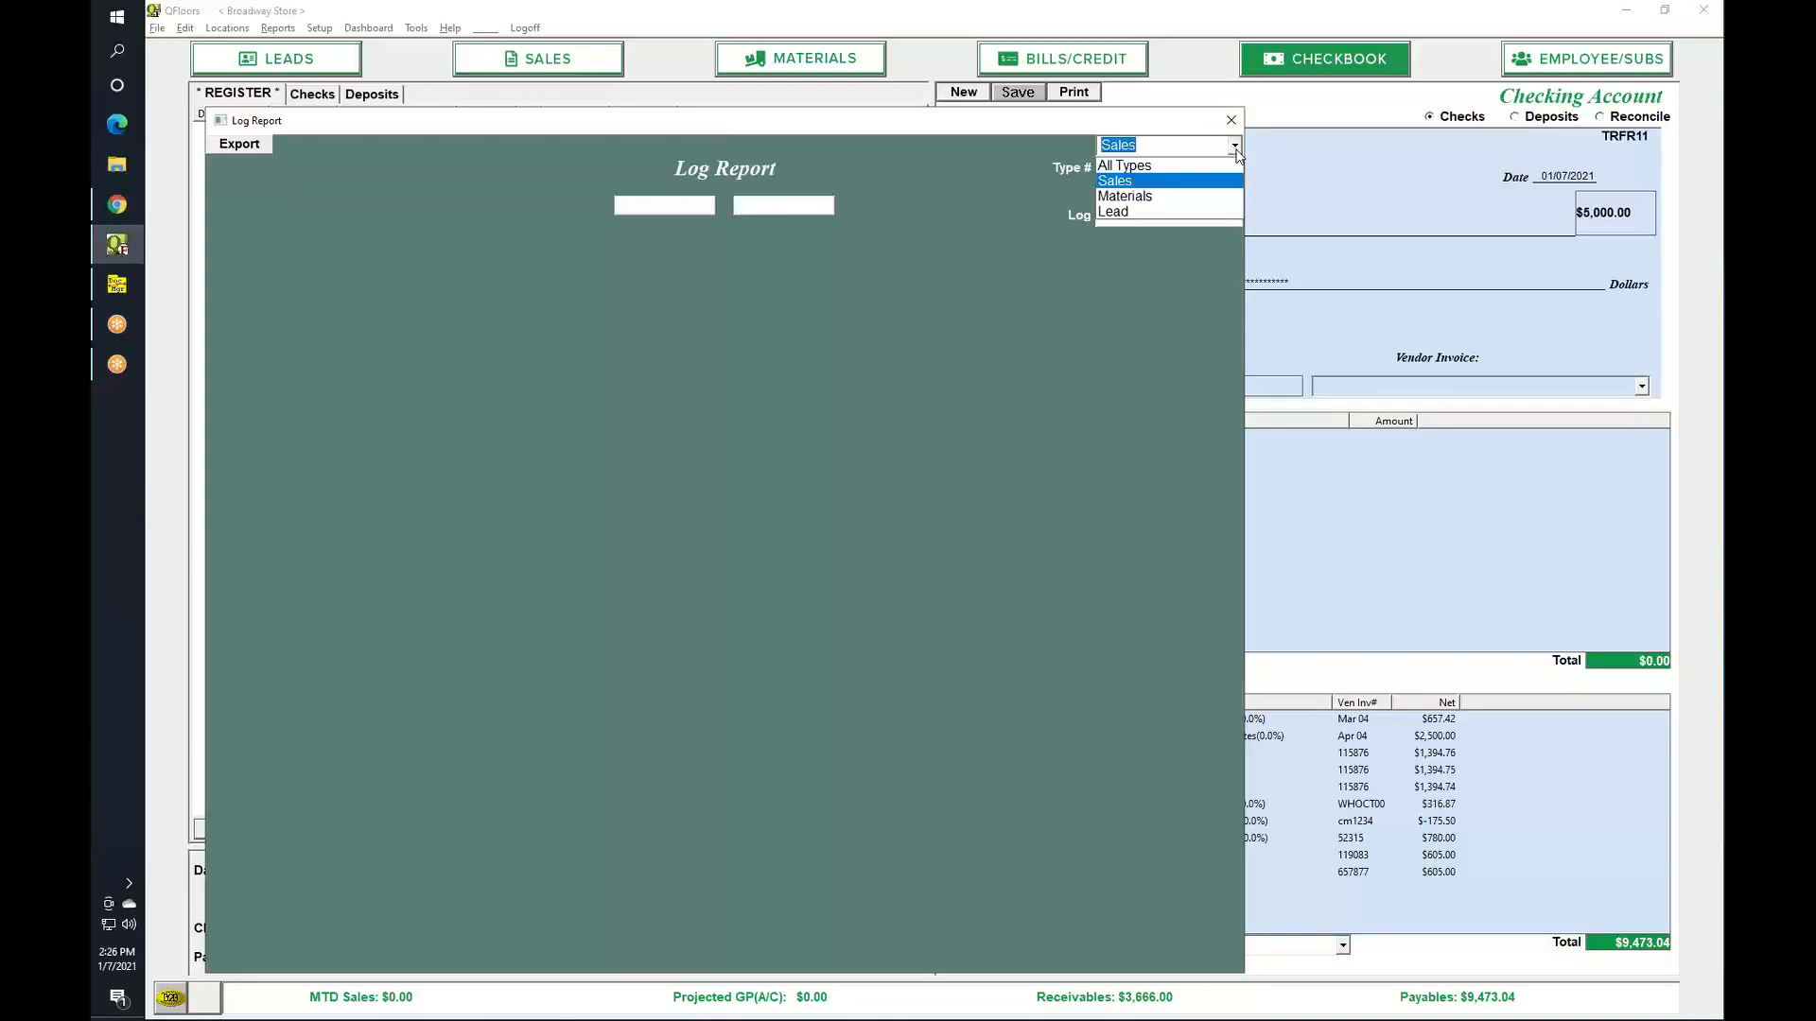
click(1235, 148)
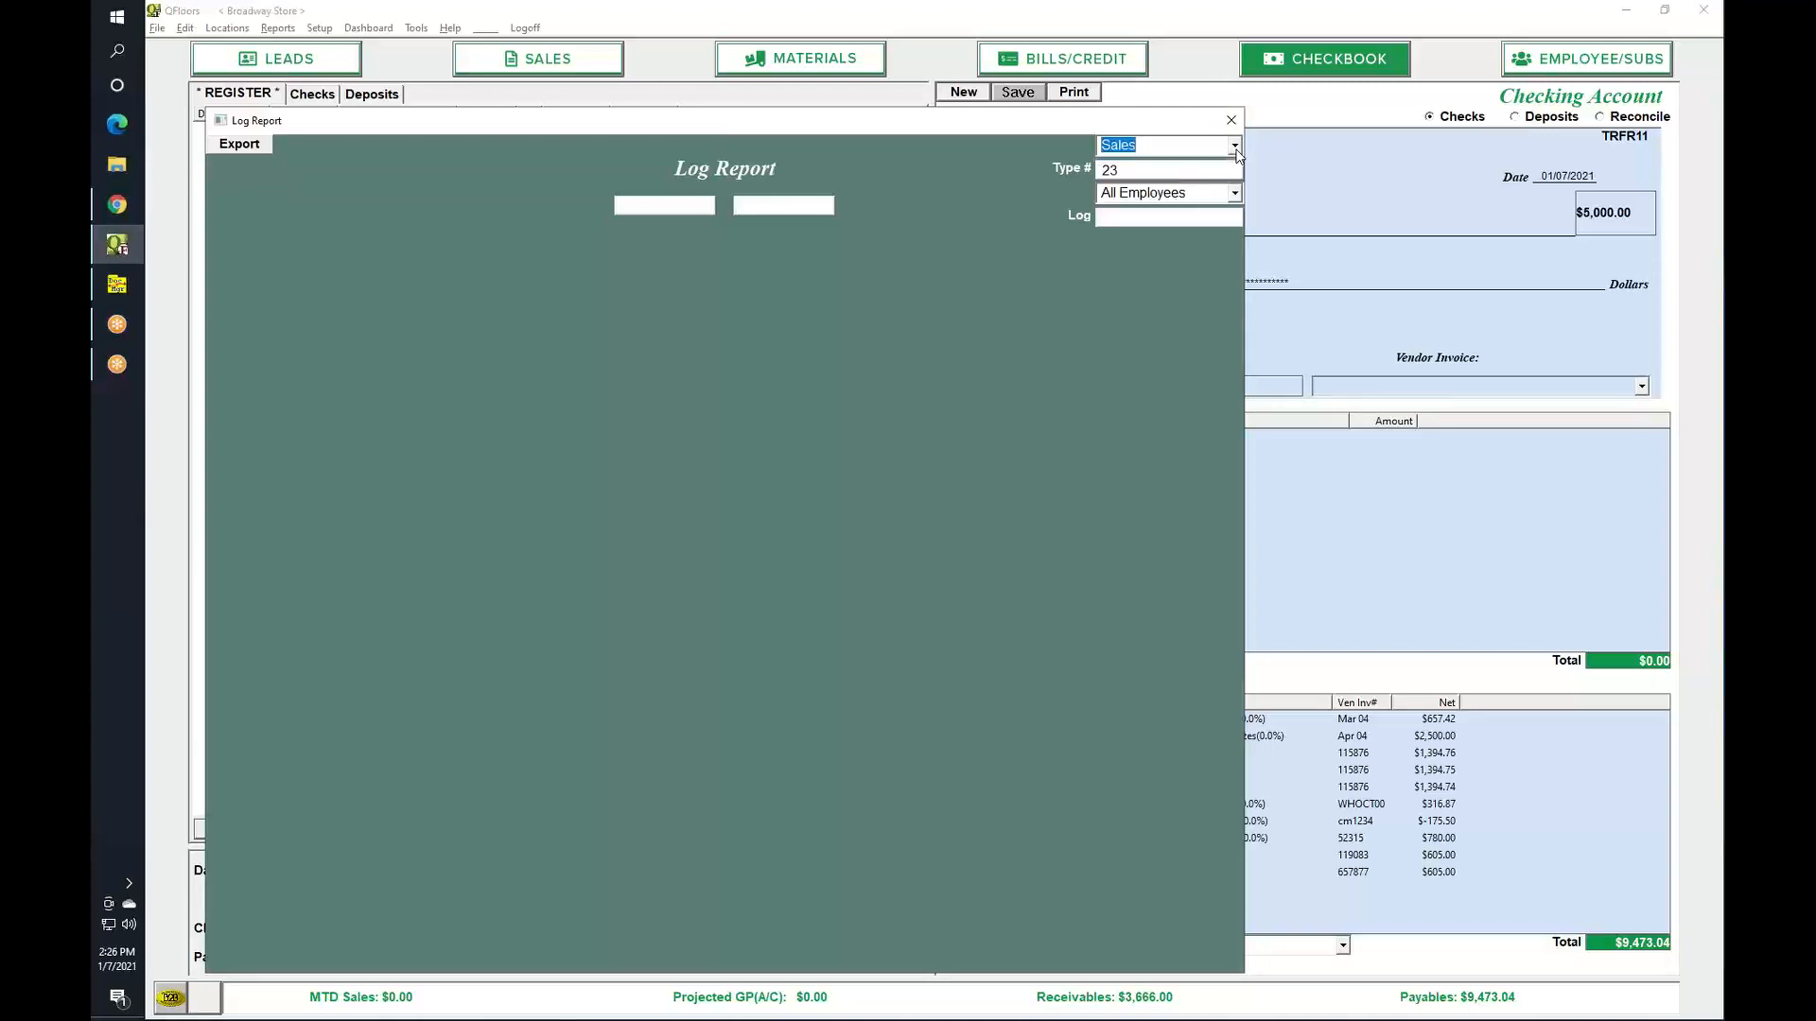
Set the log date range to 01/01/2000 through 12/31/2021 and list the entries.
click(672, 207)
text(010100)
key(Tab)
text(1231)
key(Return)
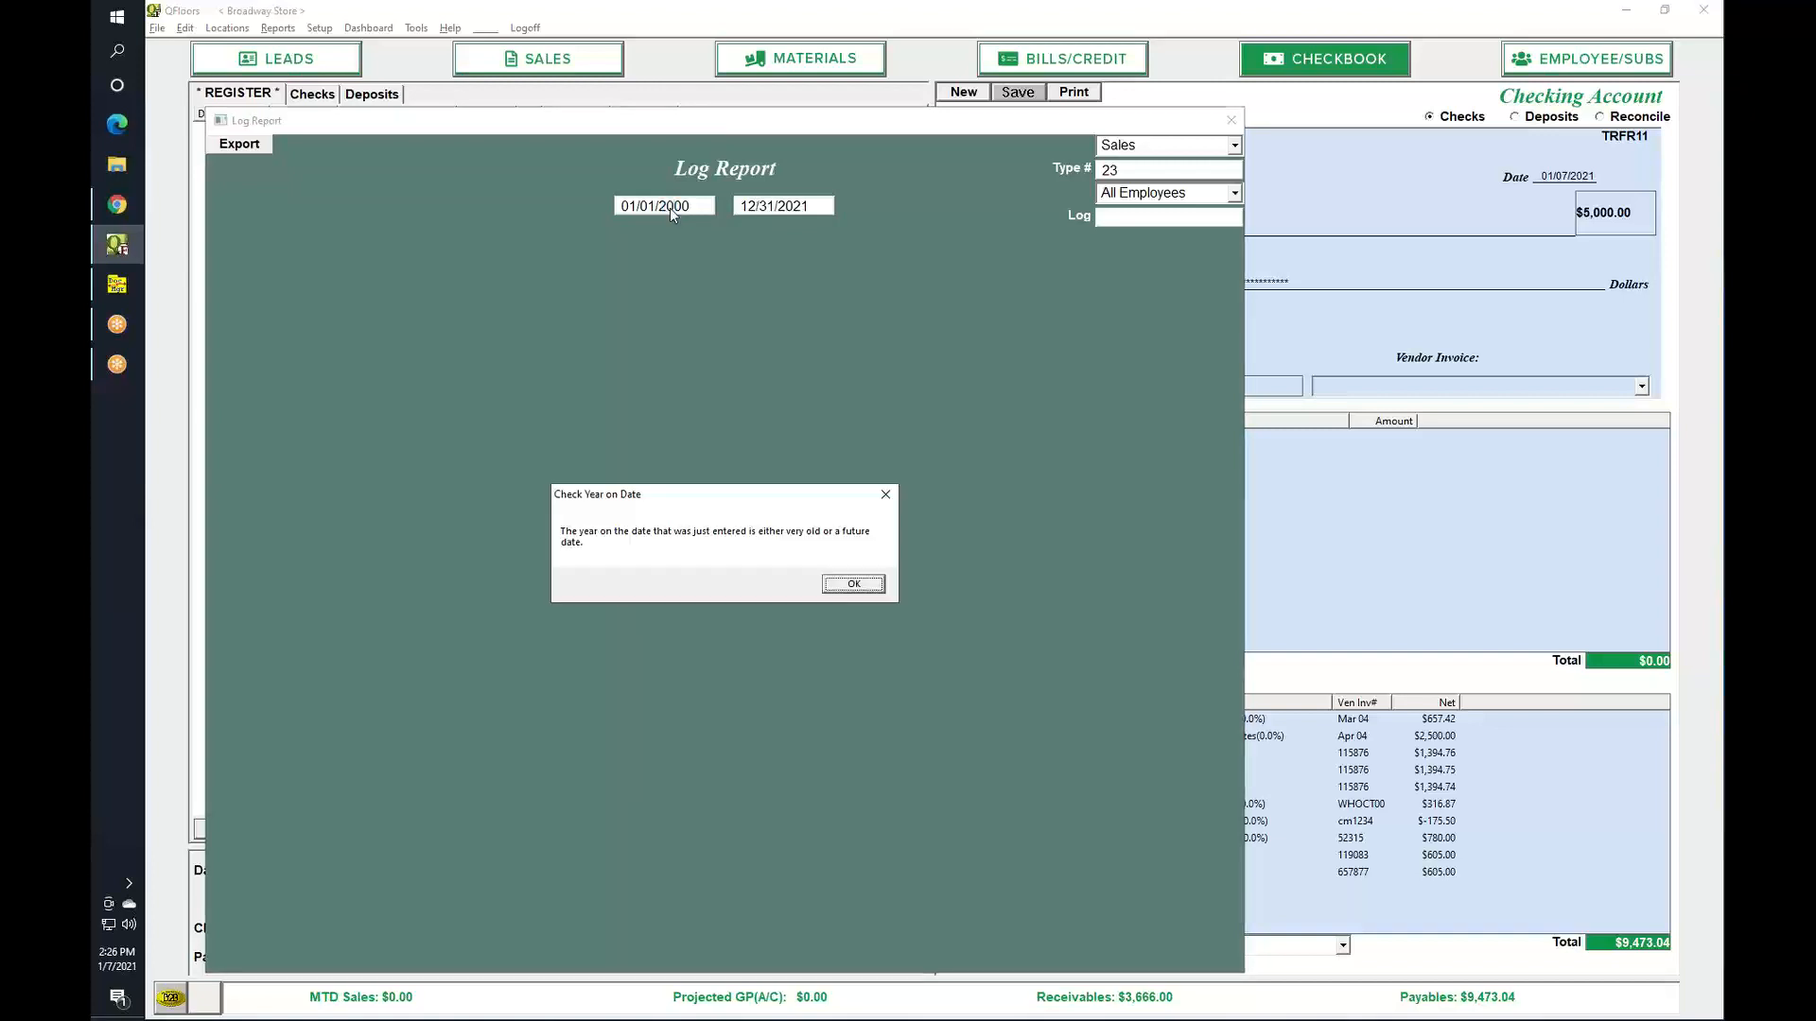
key(Return)
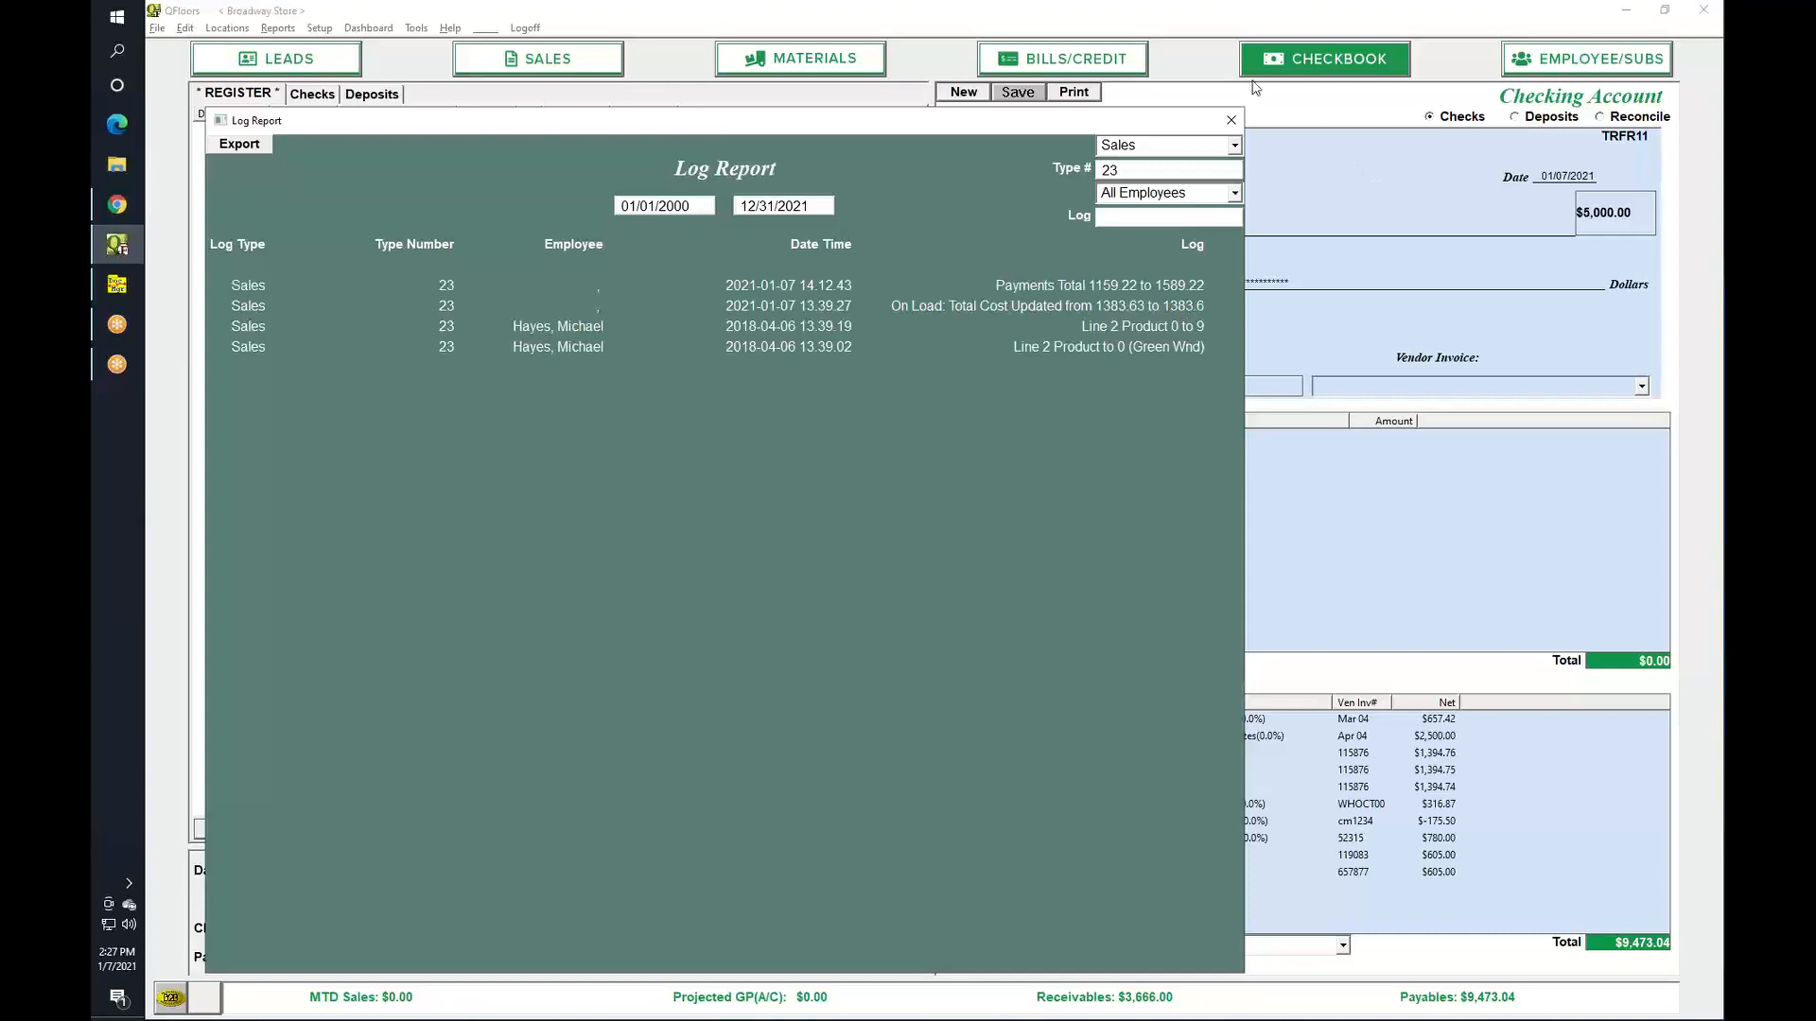
Close the Log Report after reviewing its four Sales #23 entries.
click(1229, 121)
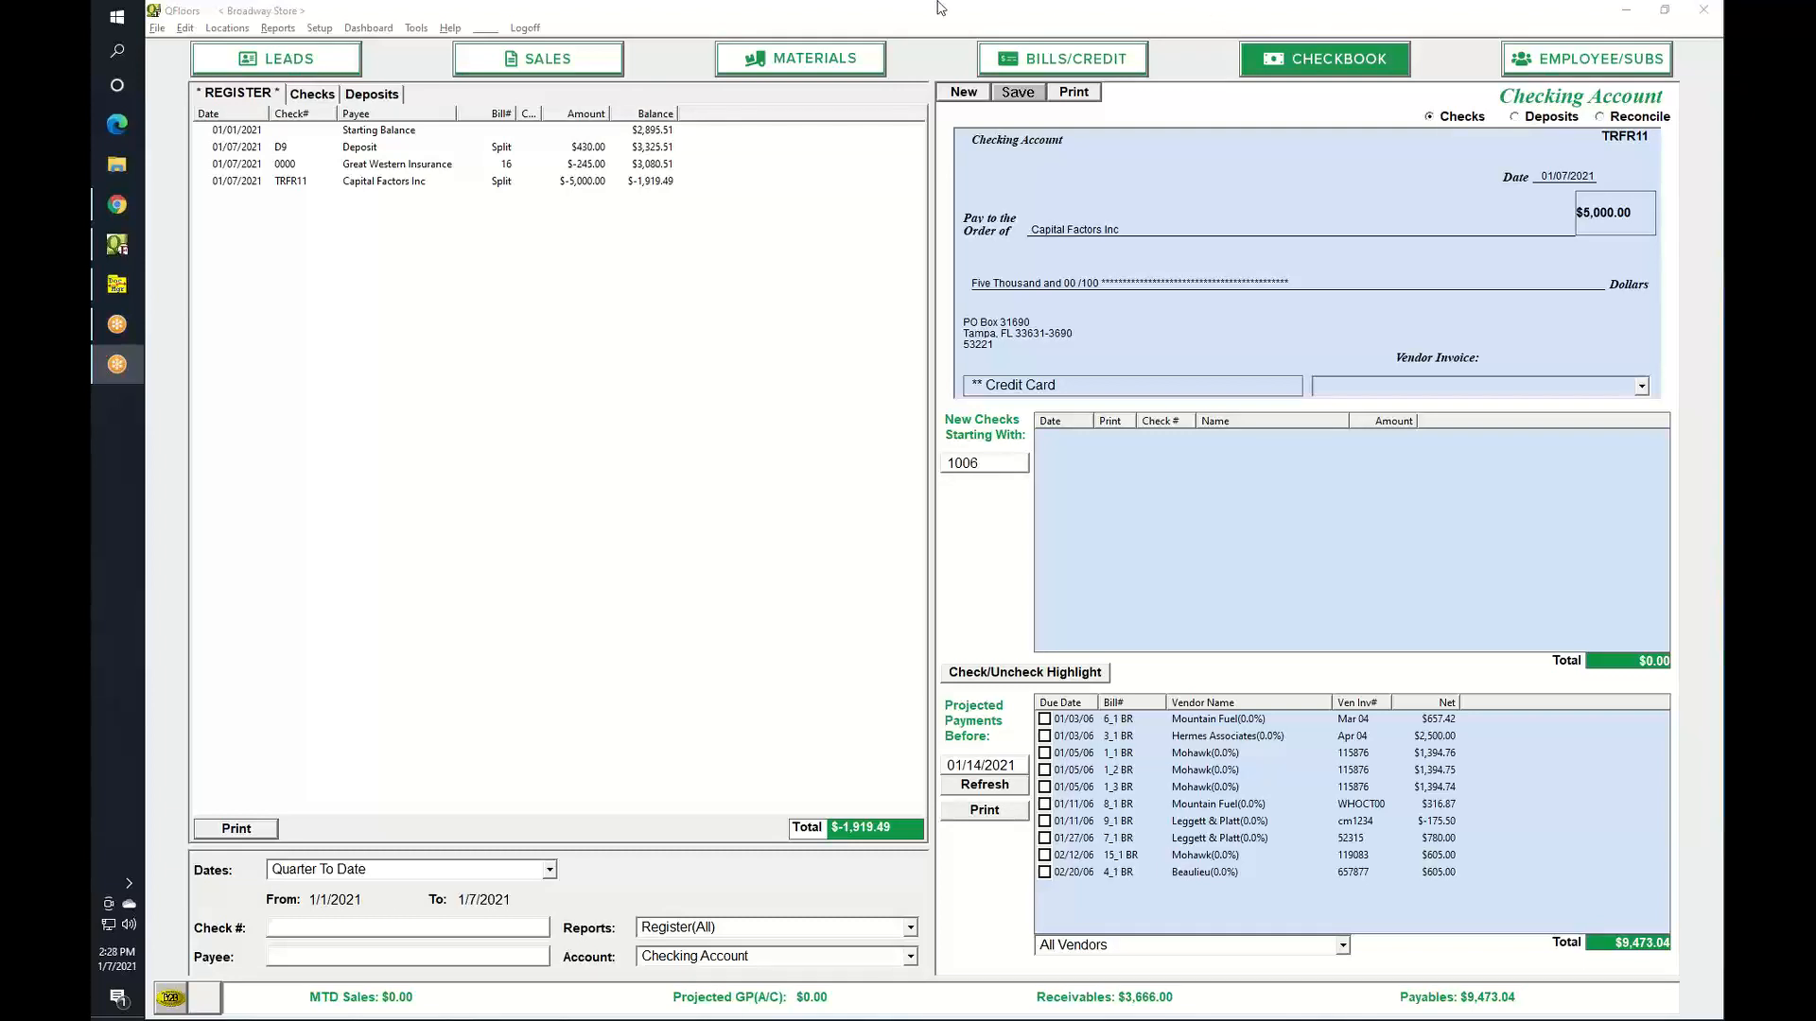
Open the Employee/Sub Pay Totals report from the Reports menu.
click(278, 29)
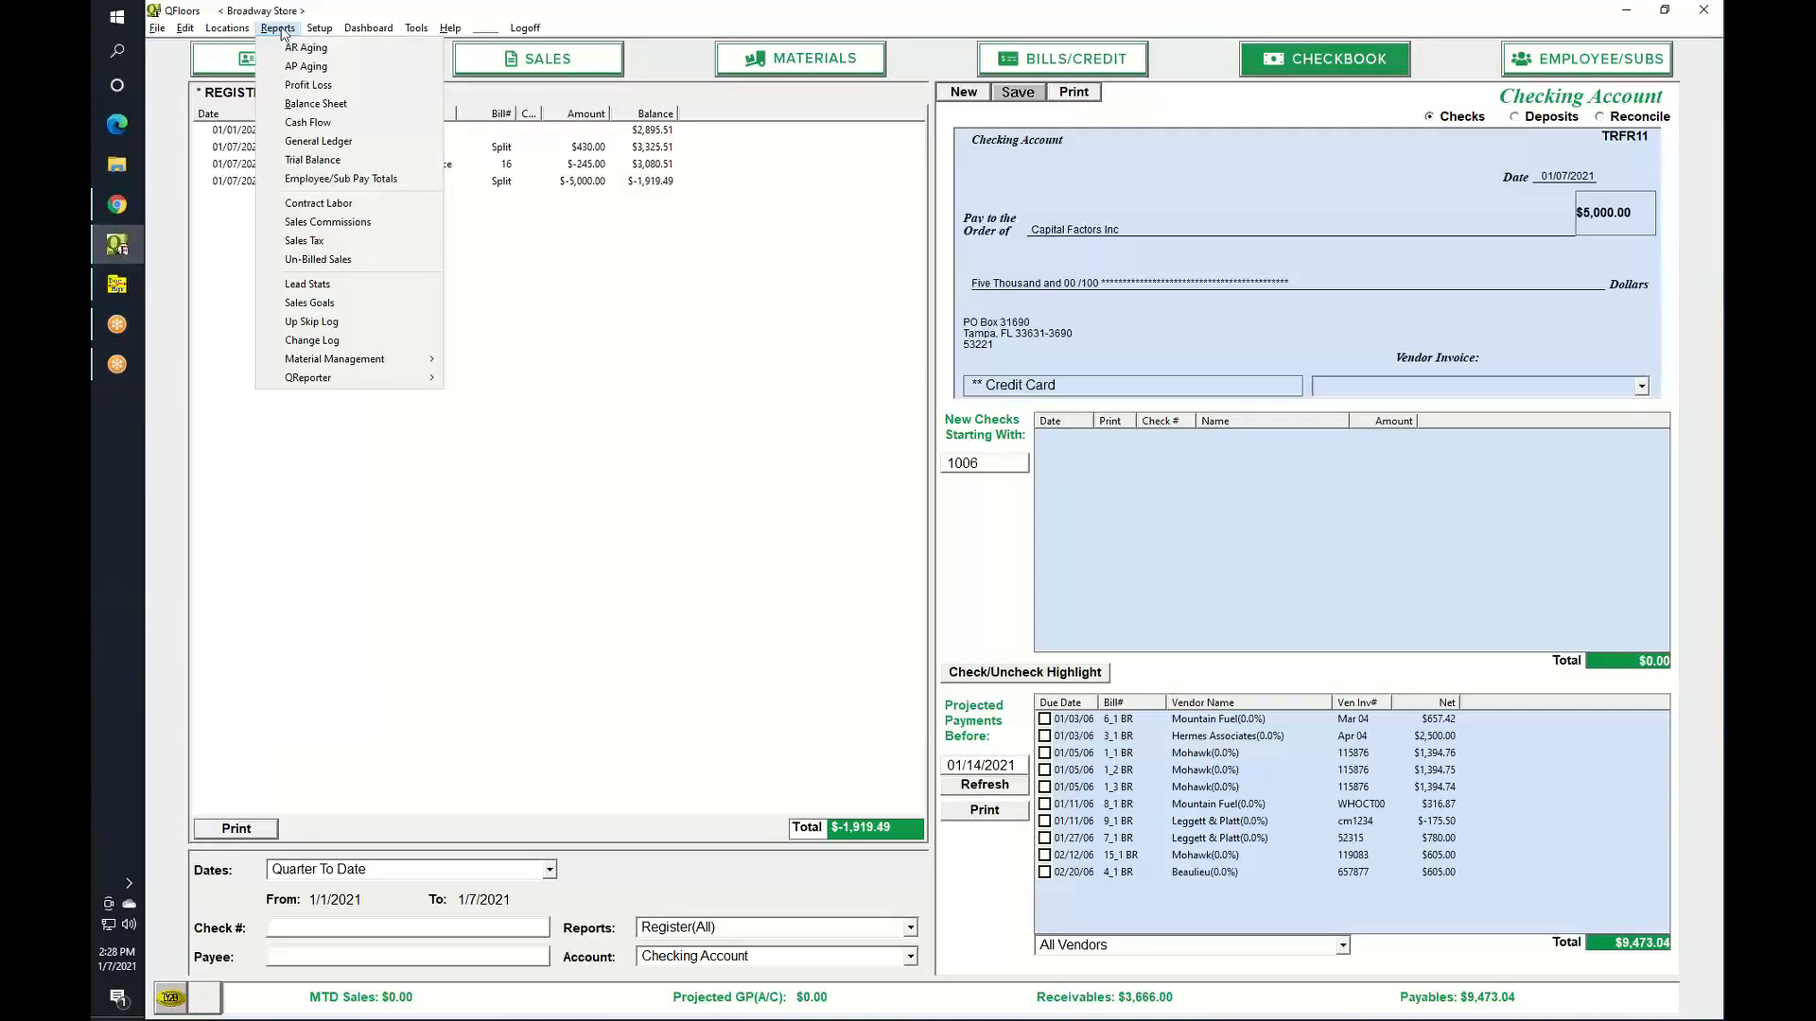
click(291, 179)
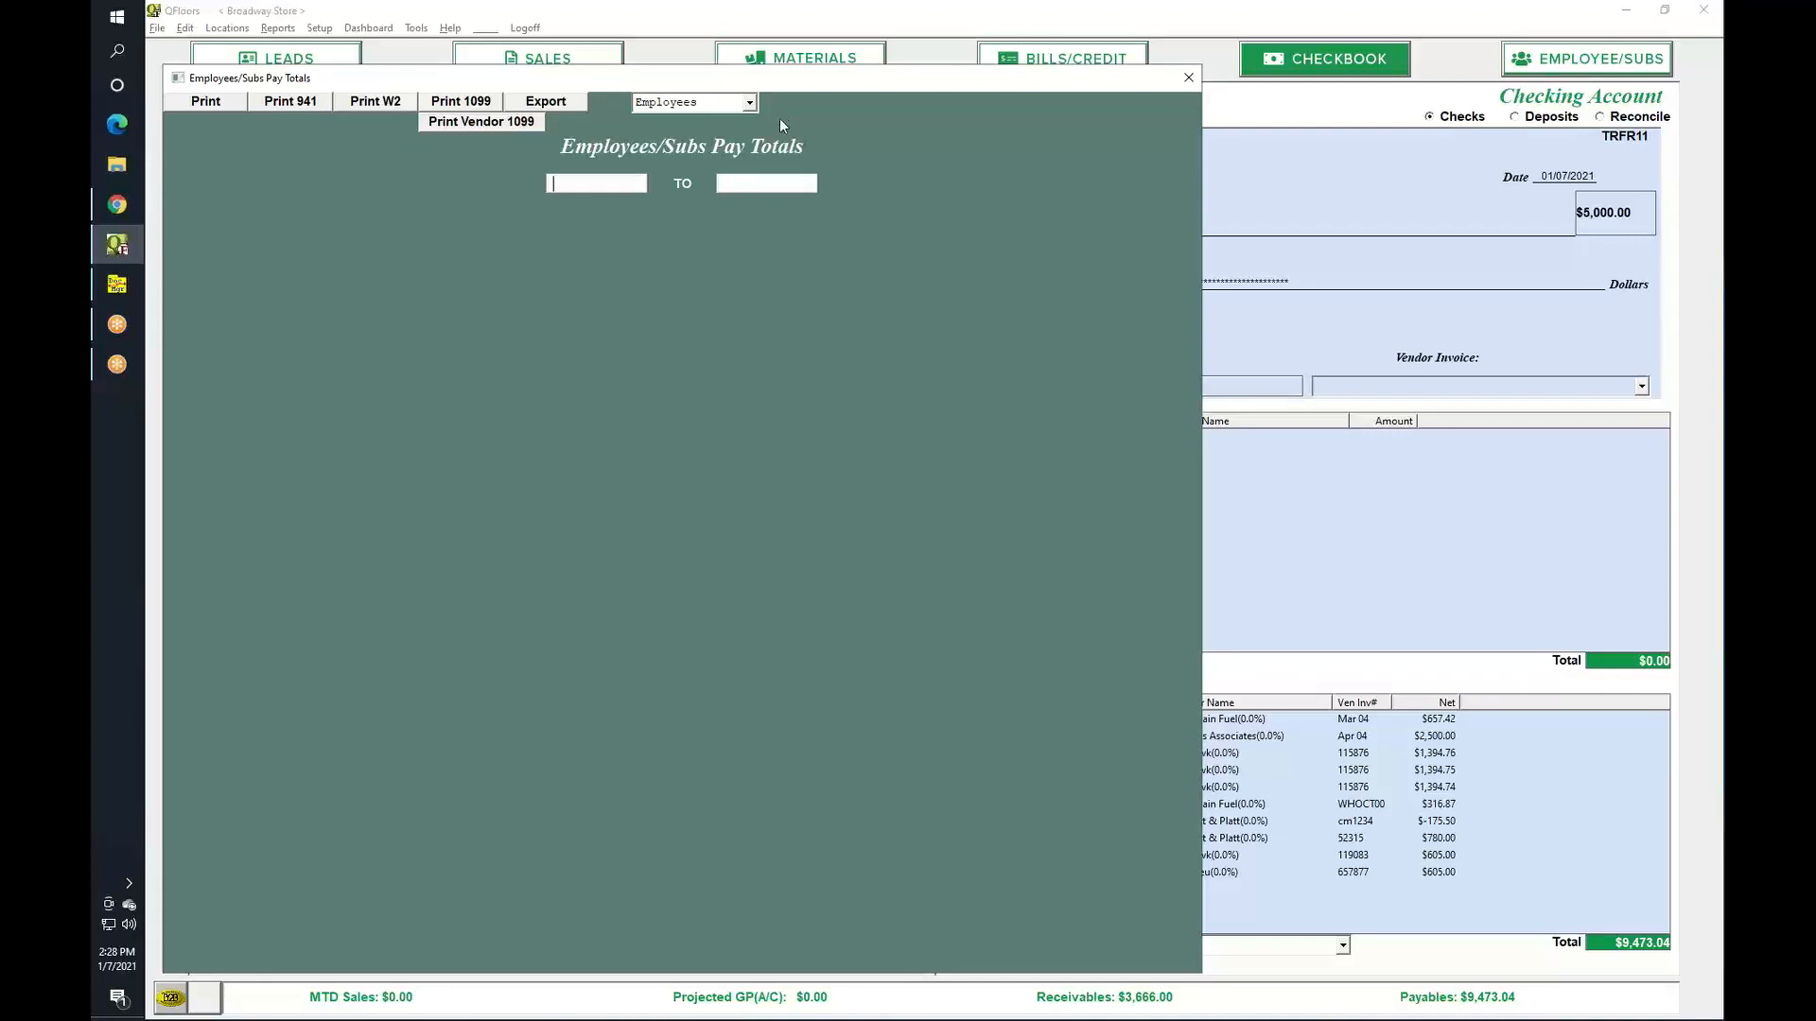
Start printing vendor 1099 forms with Print Vendor 1099.
click(474, 121)
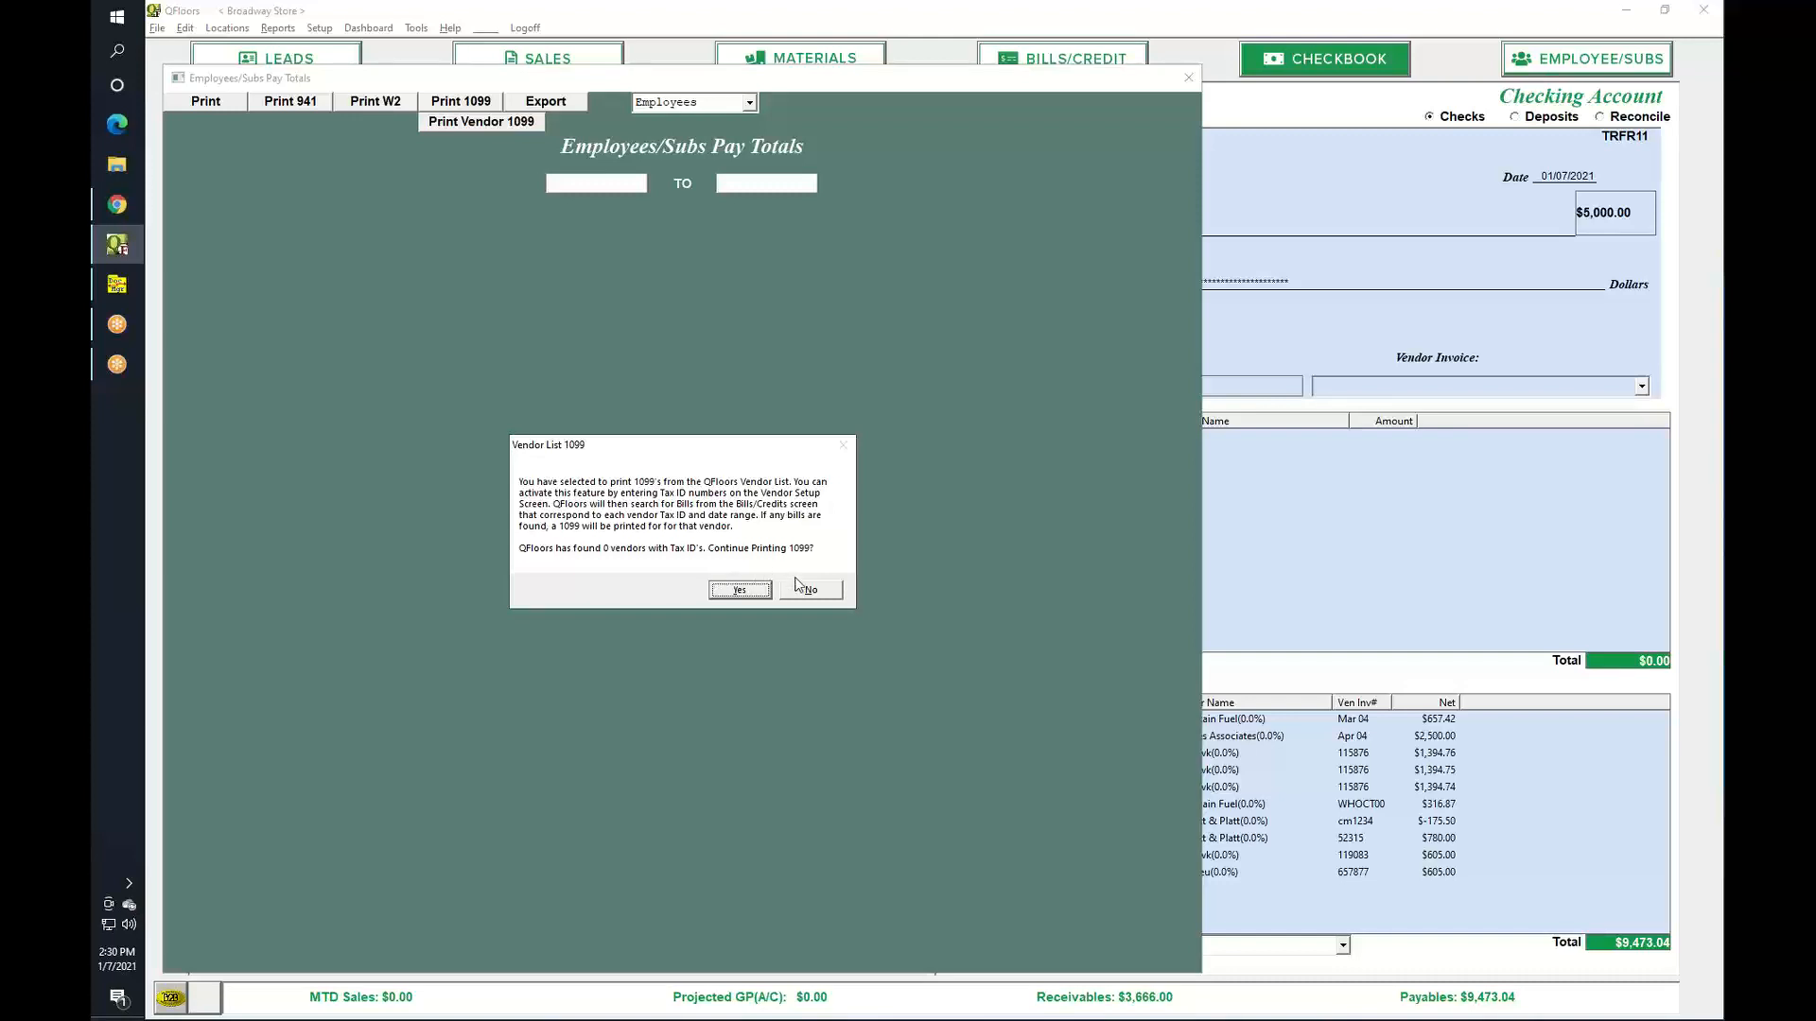
Confirm continuing the vendor 1099 print, then cancel the Windows Print dialog.
click(750, 598)
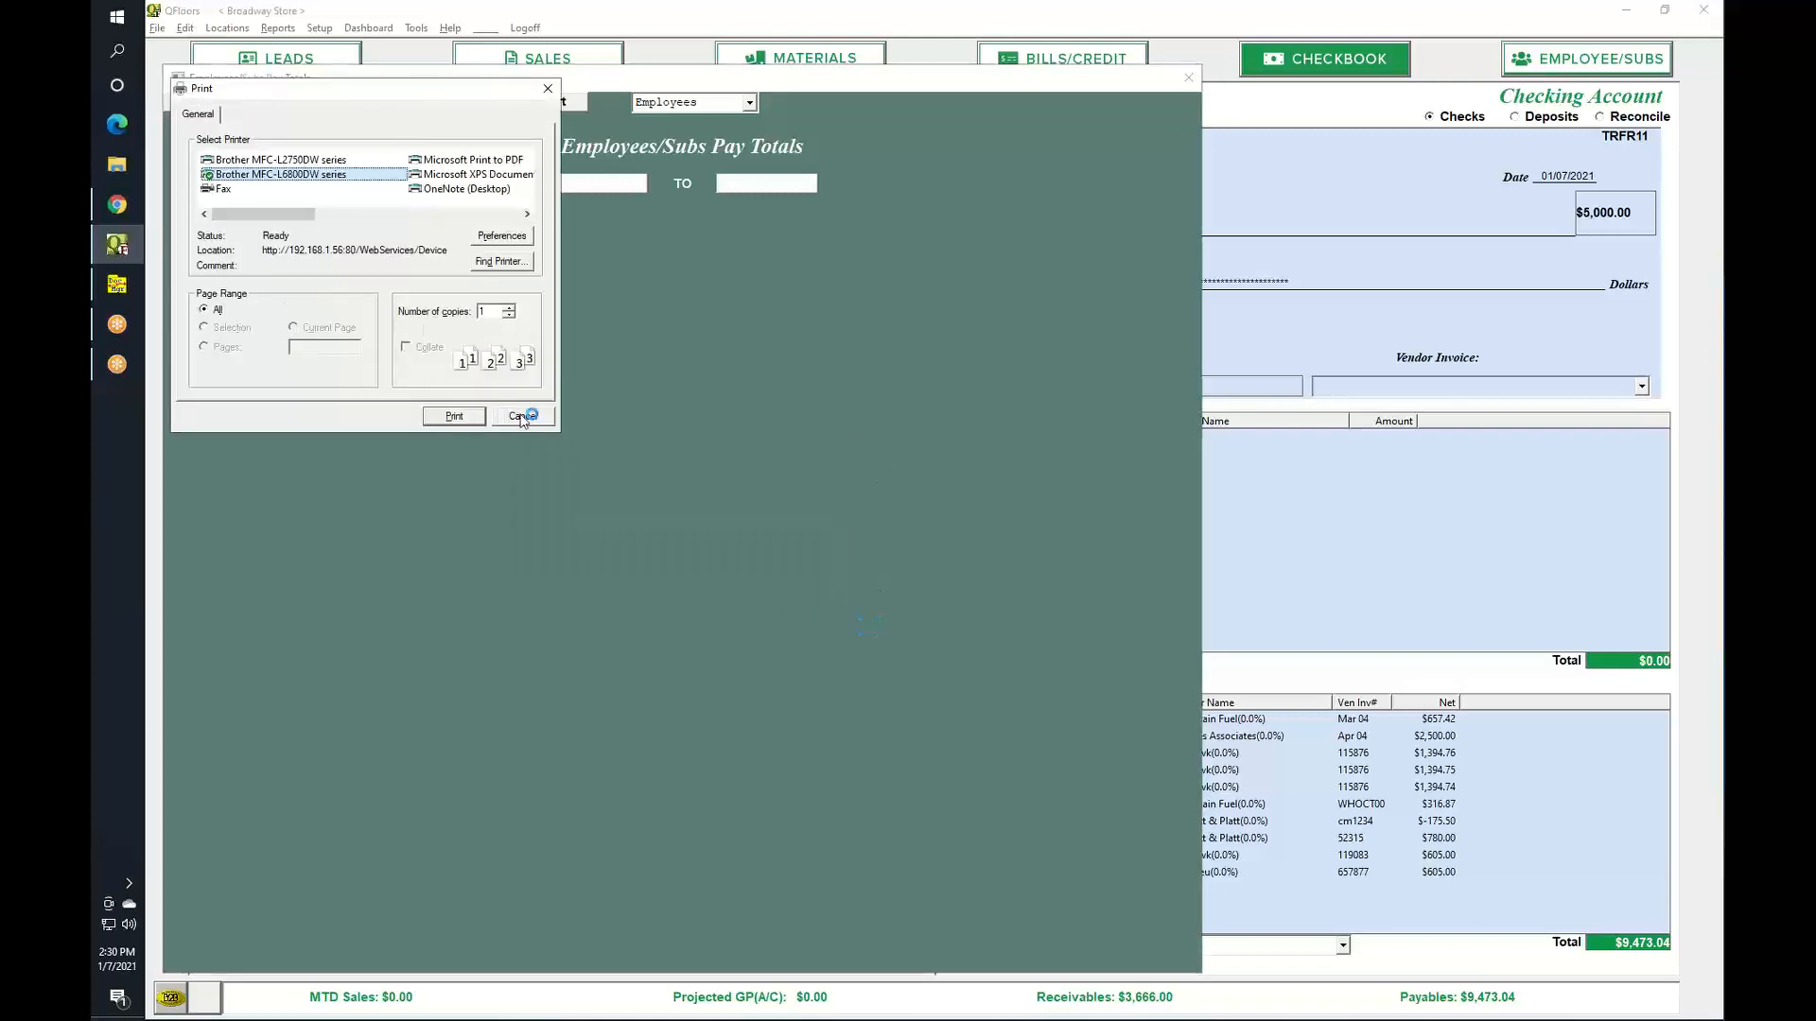
click(525, 418)
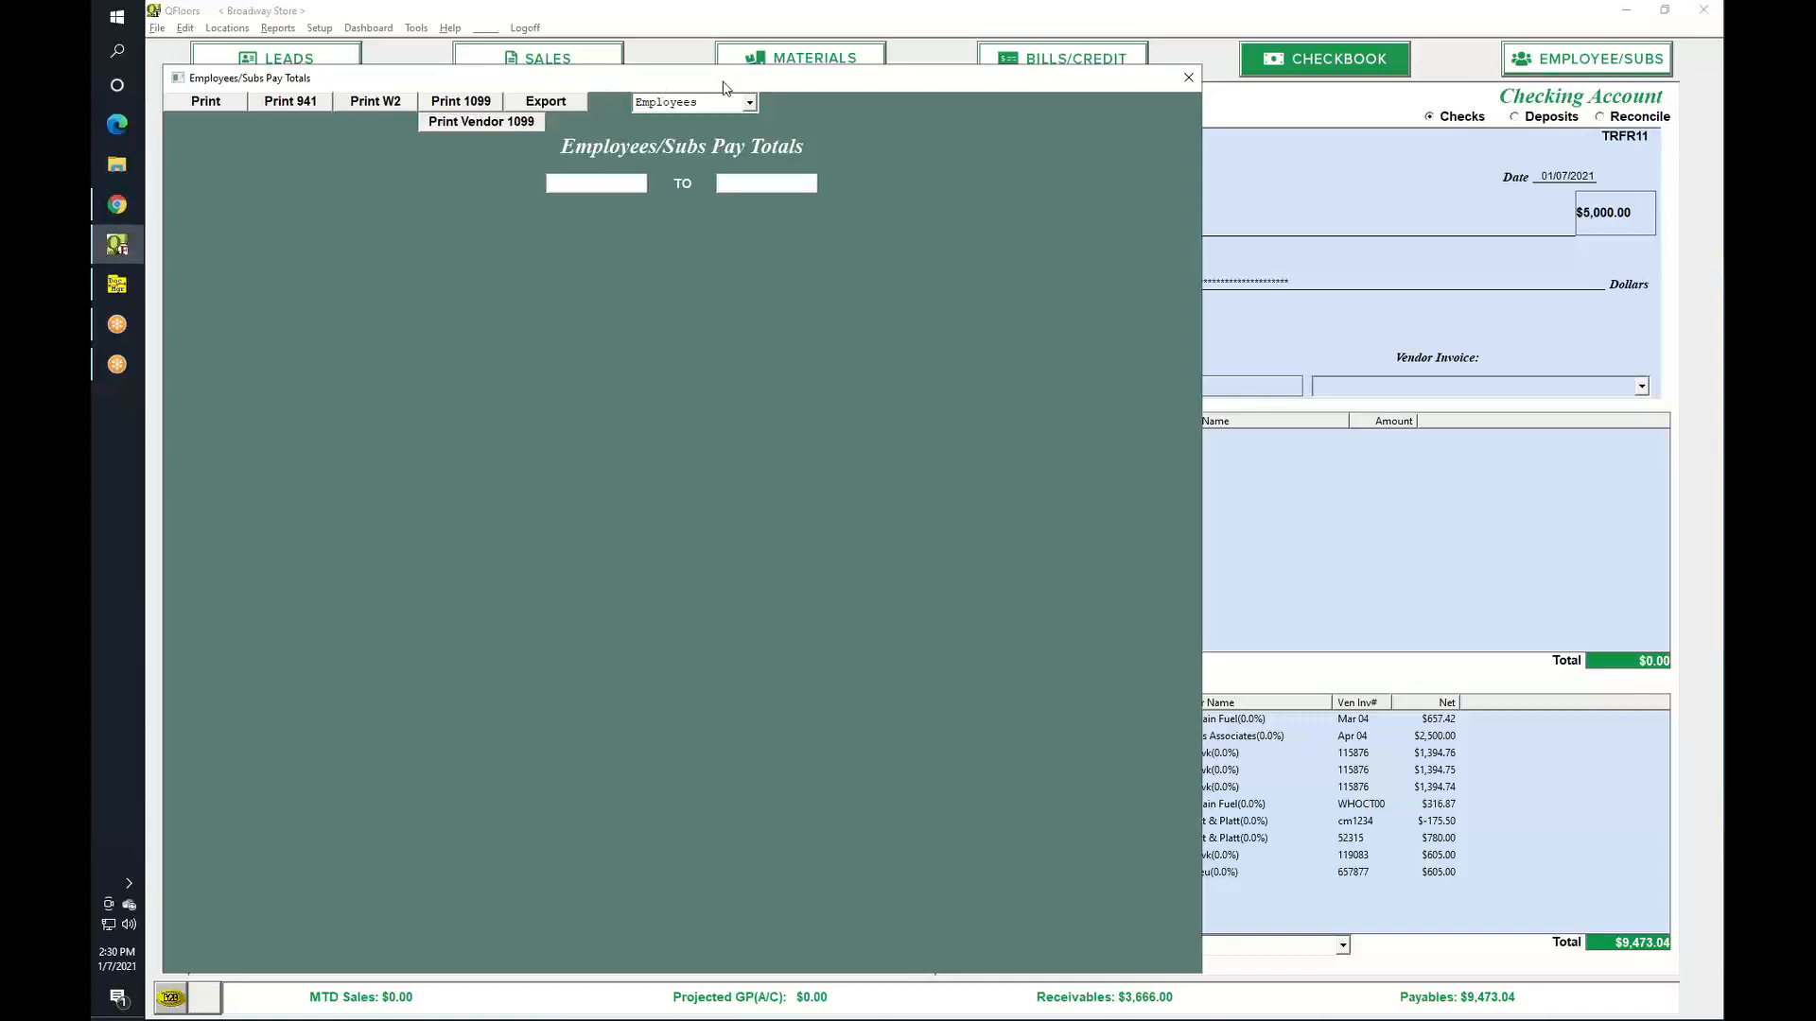
Switch the report to Contractors and dismiss the Select Employees warning.
click(749, 103)
click(682, 136)
click(473, 107)
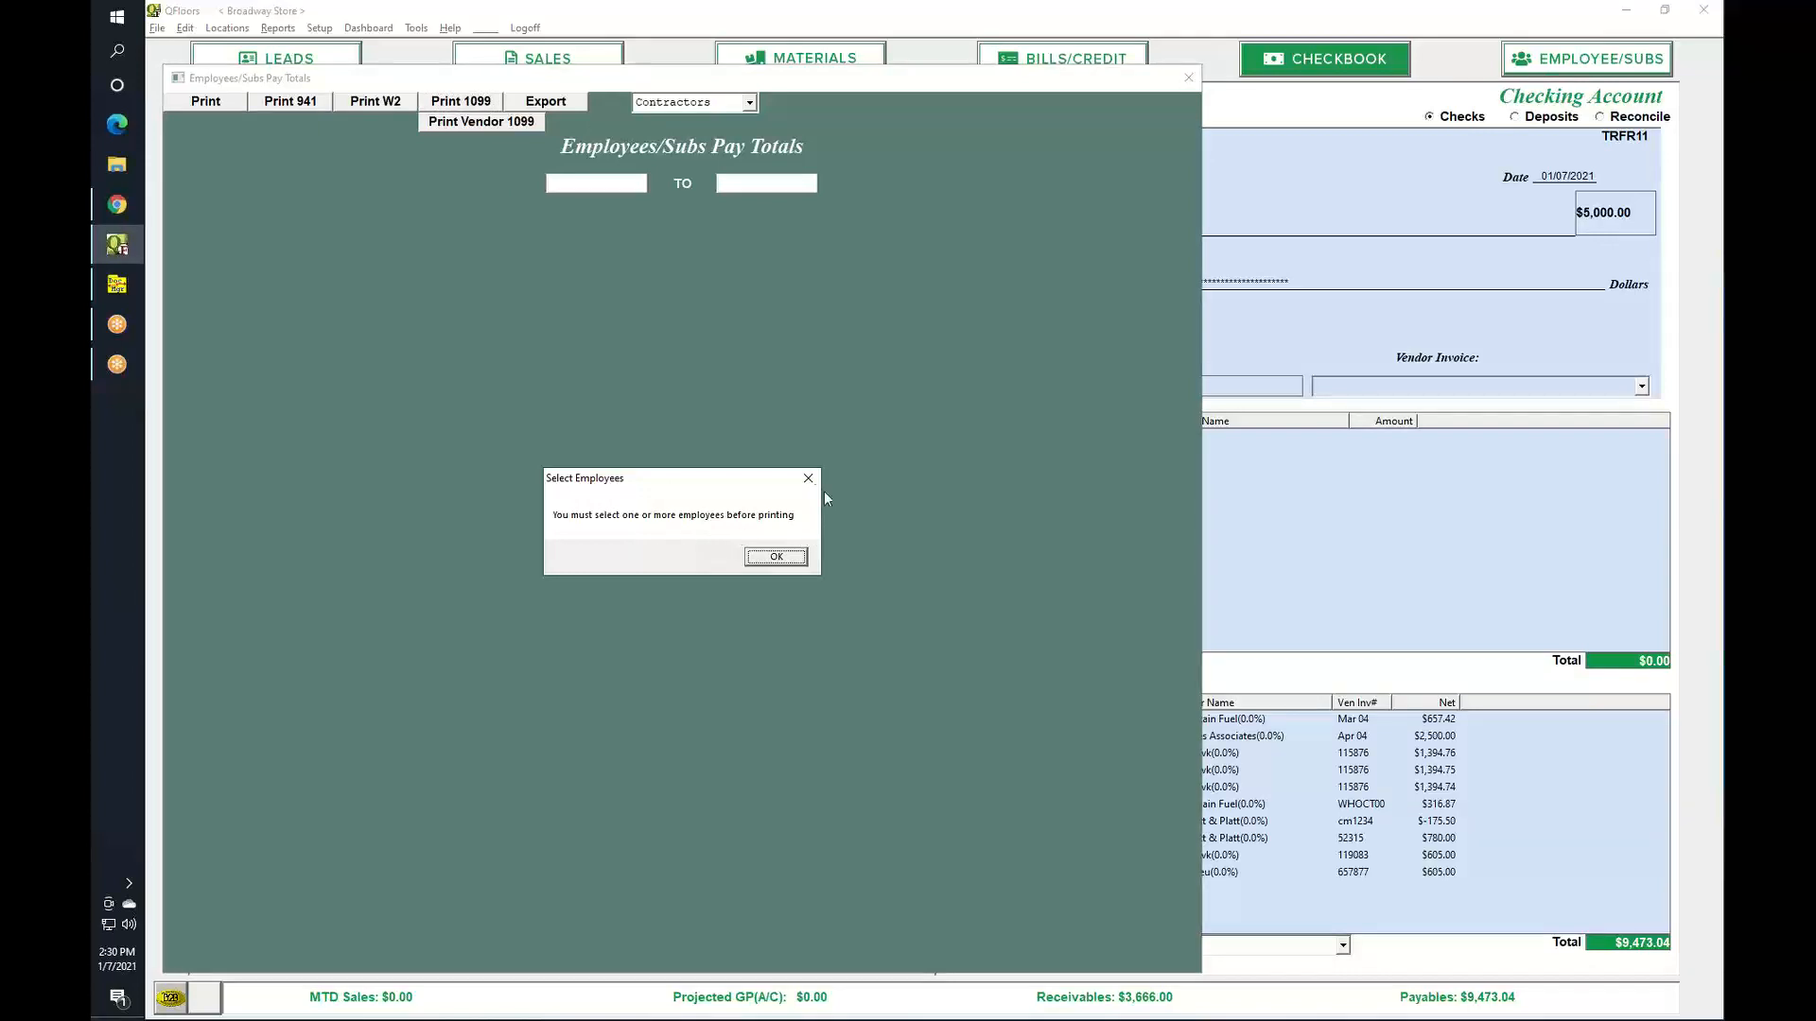
click(796, 558)
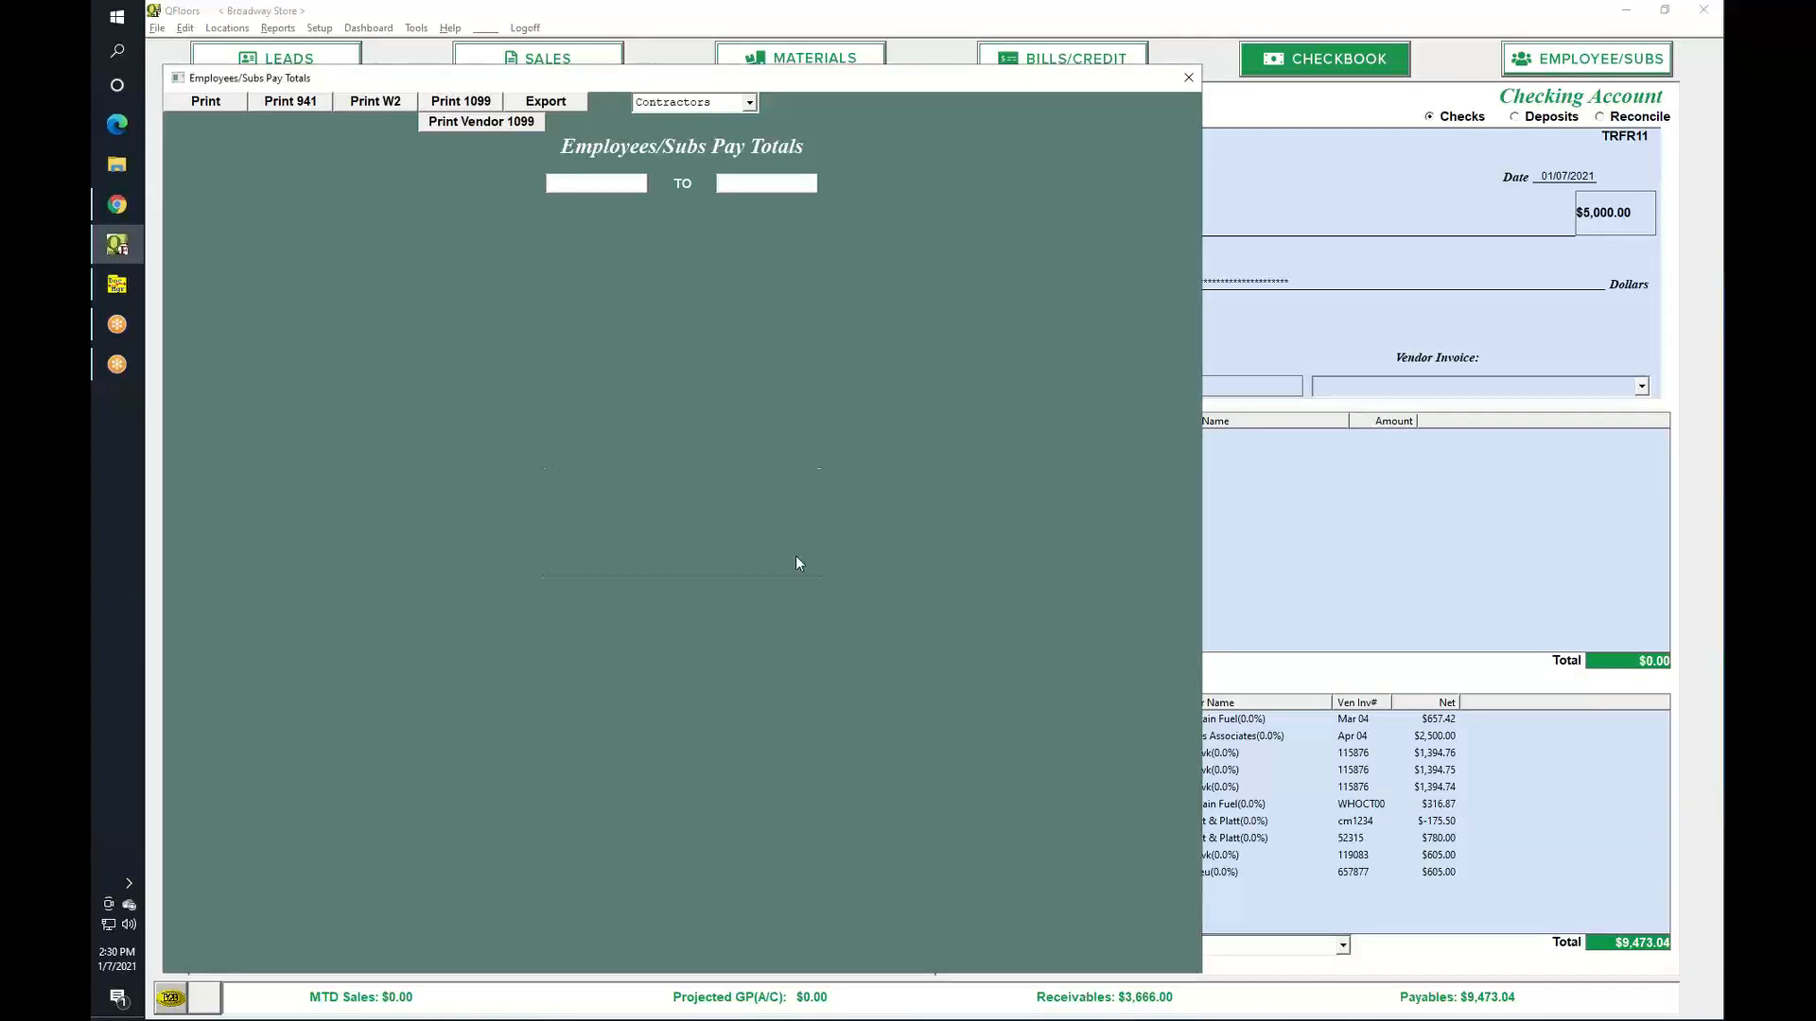
Enter the report start date 01/01/2000, correcting the year.
click(613, 184)
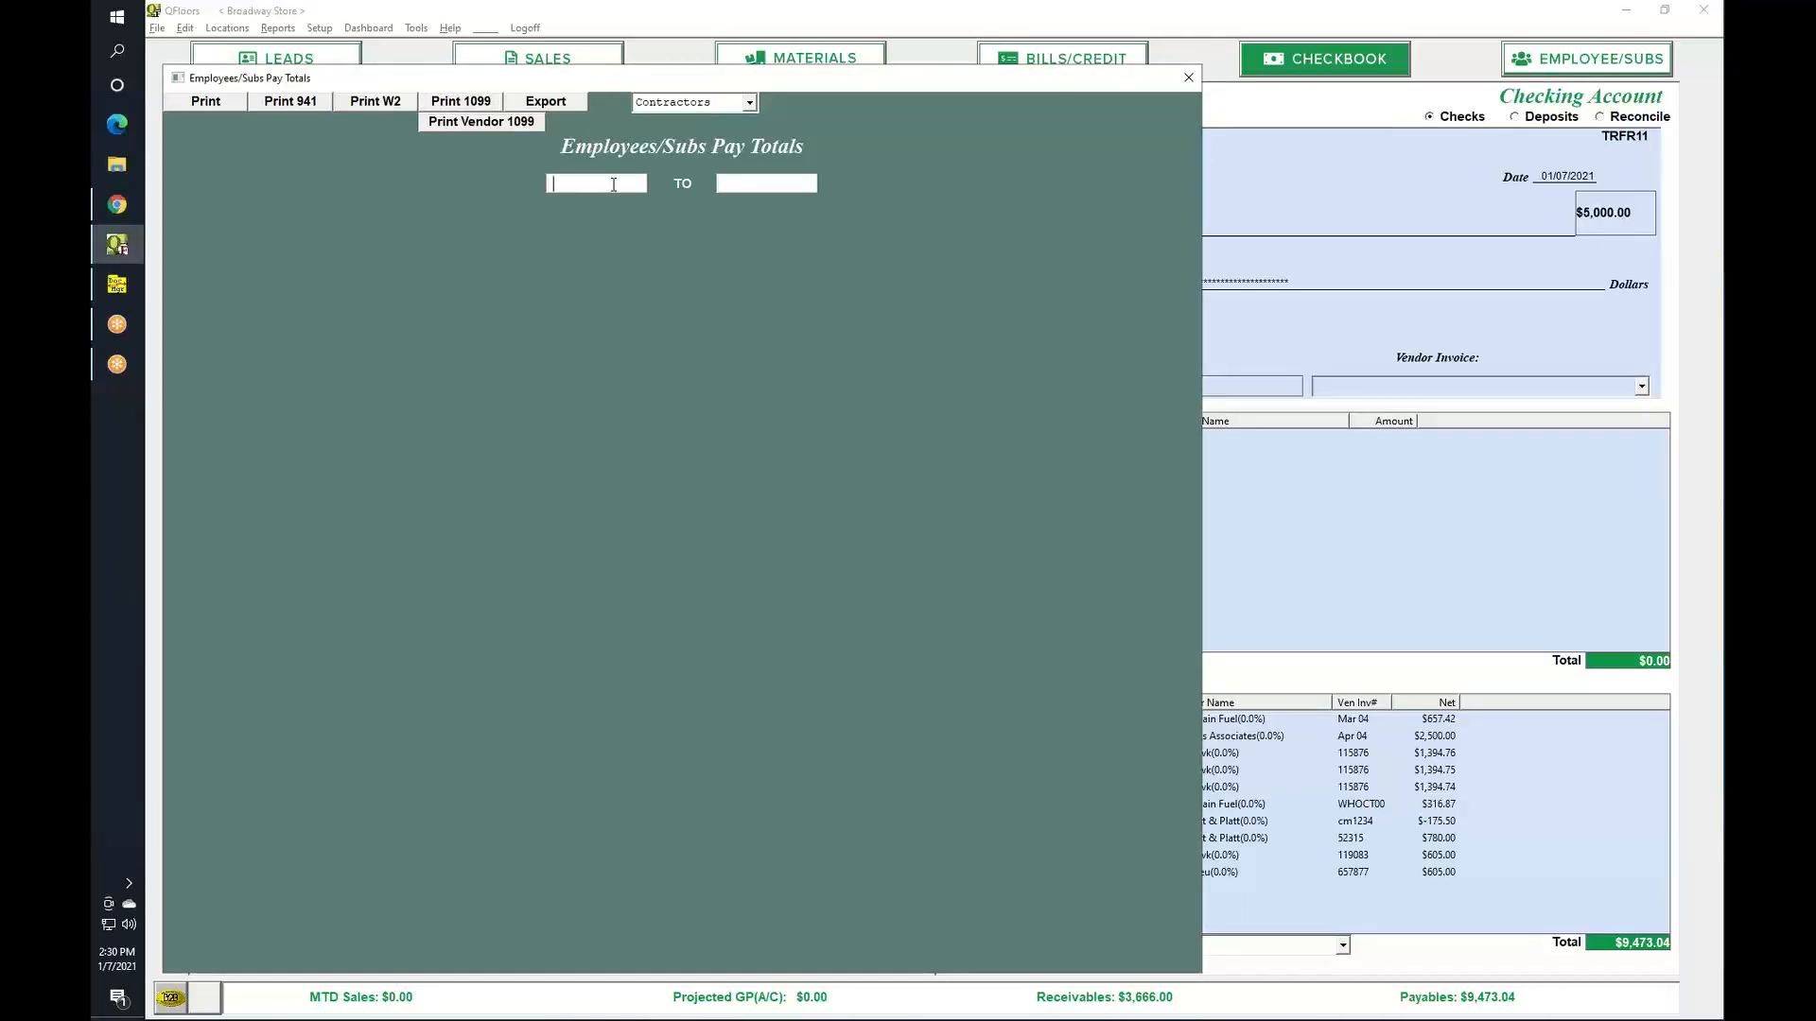
text(12)
key(BackSpace)
key(BackSpace)
text(0101)
key(Tab)
click(628, 187)
key(BackSpace)
key(BackSpace)
text(00)
key(Tab)
Enter the end date 12/31/2020 to show the contractor totals.
key(Return)
text(123120)
key(Tab)
key(Return)
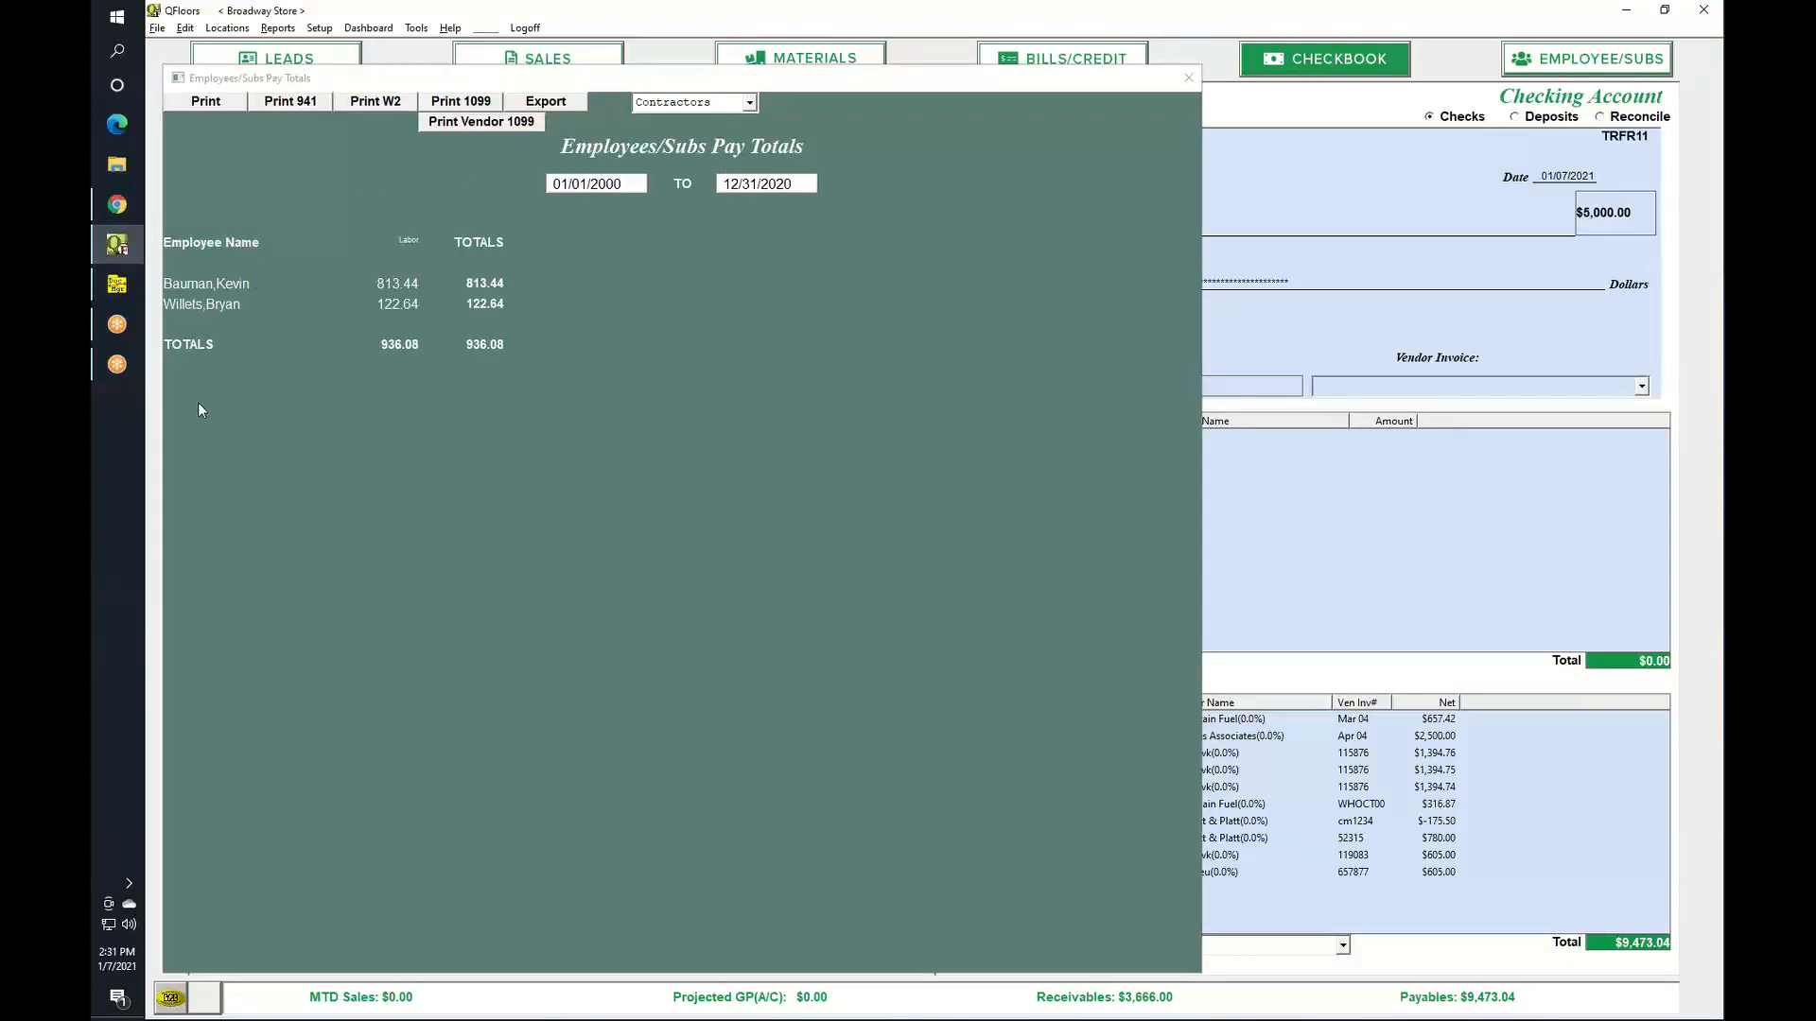
Select both contractor rows, move the report aside, and pick employee ID 4 in Employee/Subs.
click(200, 288)
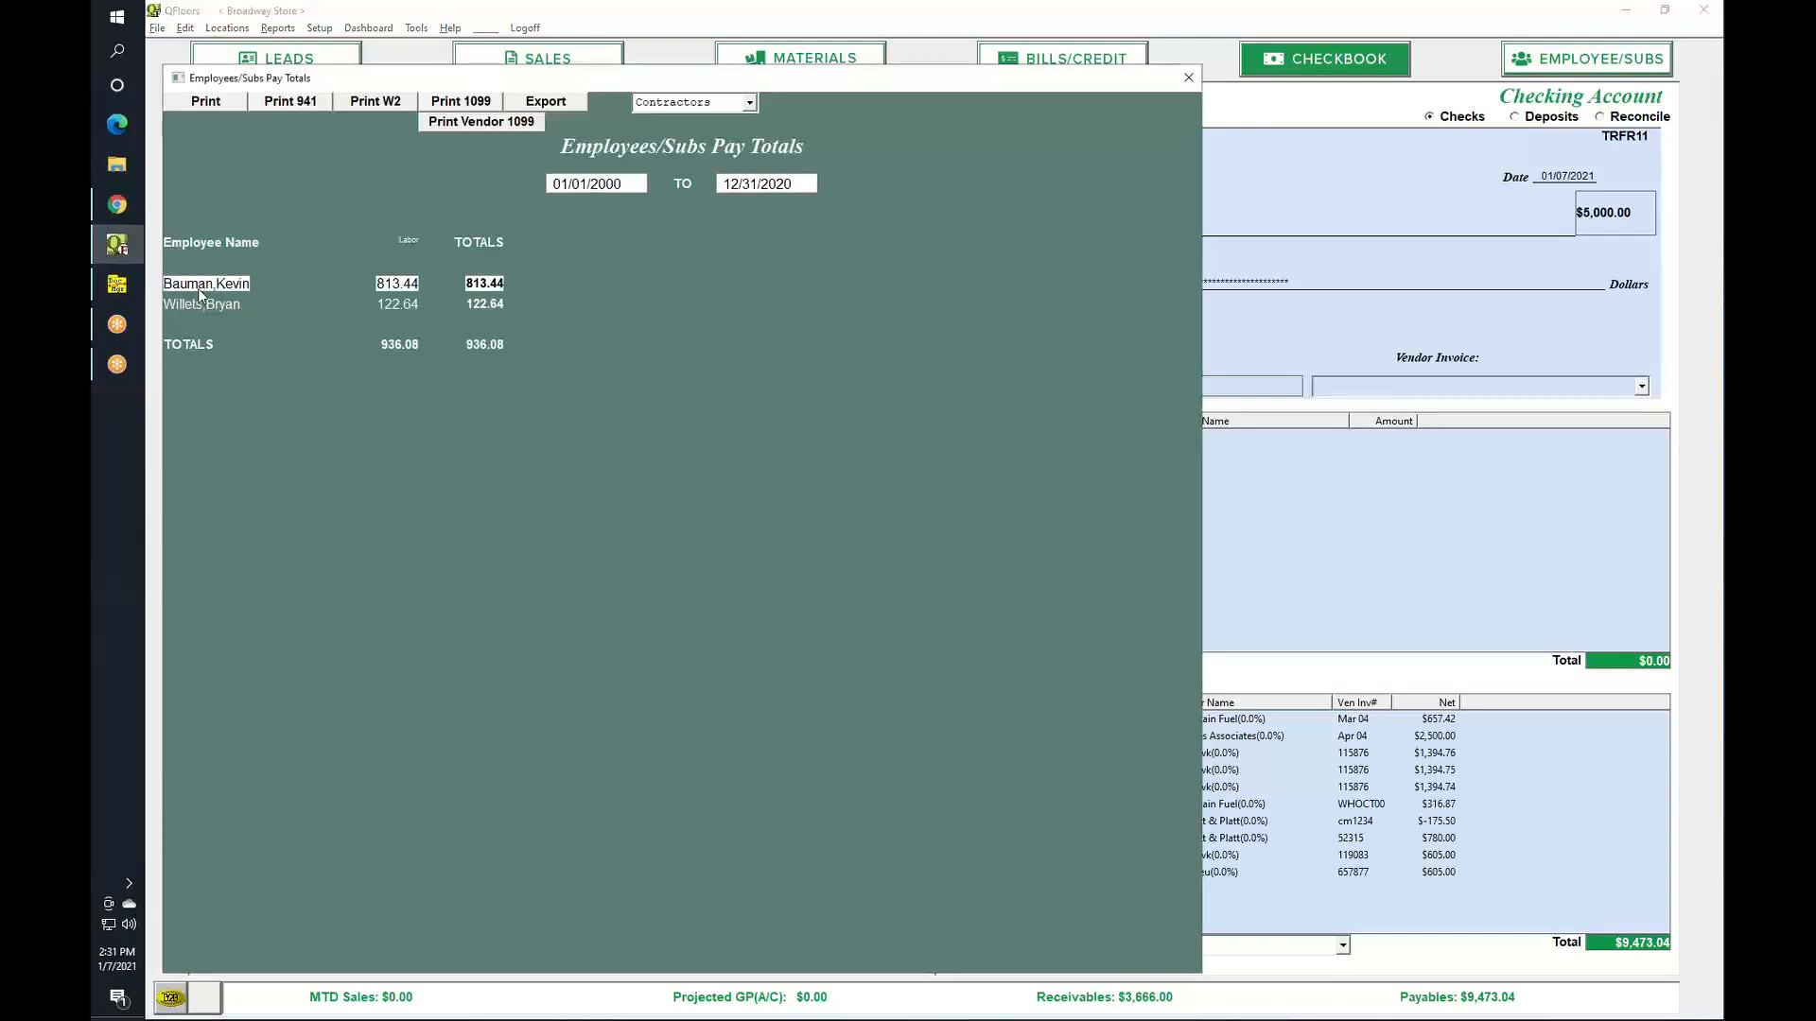
click(200, 309)
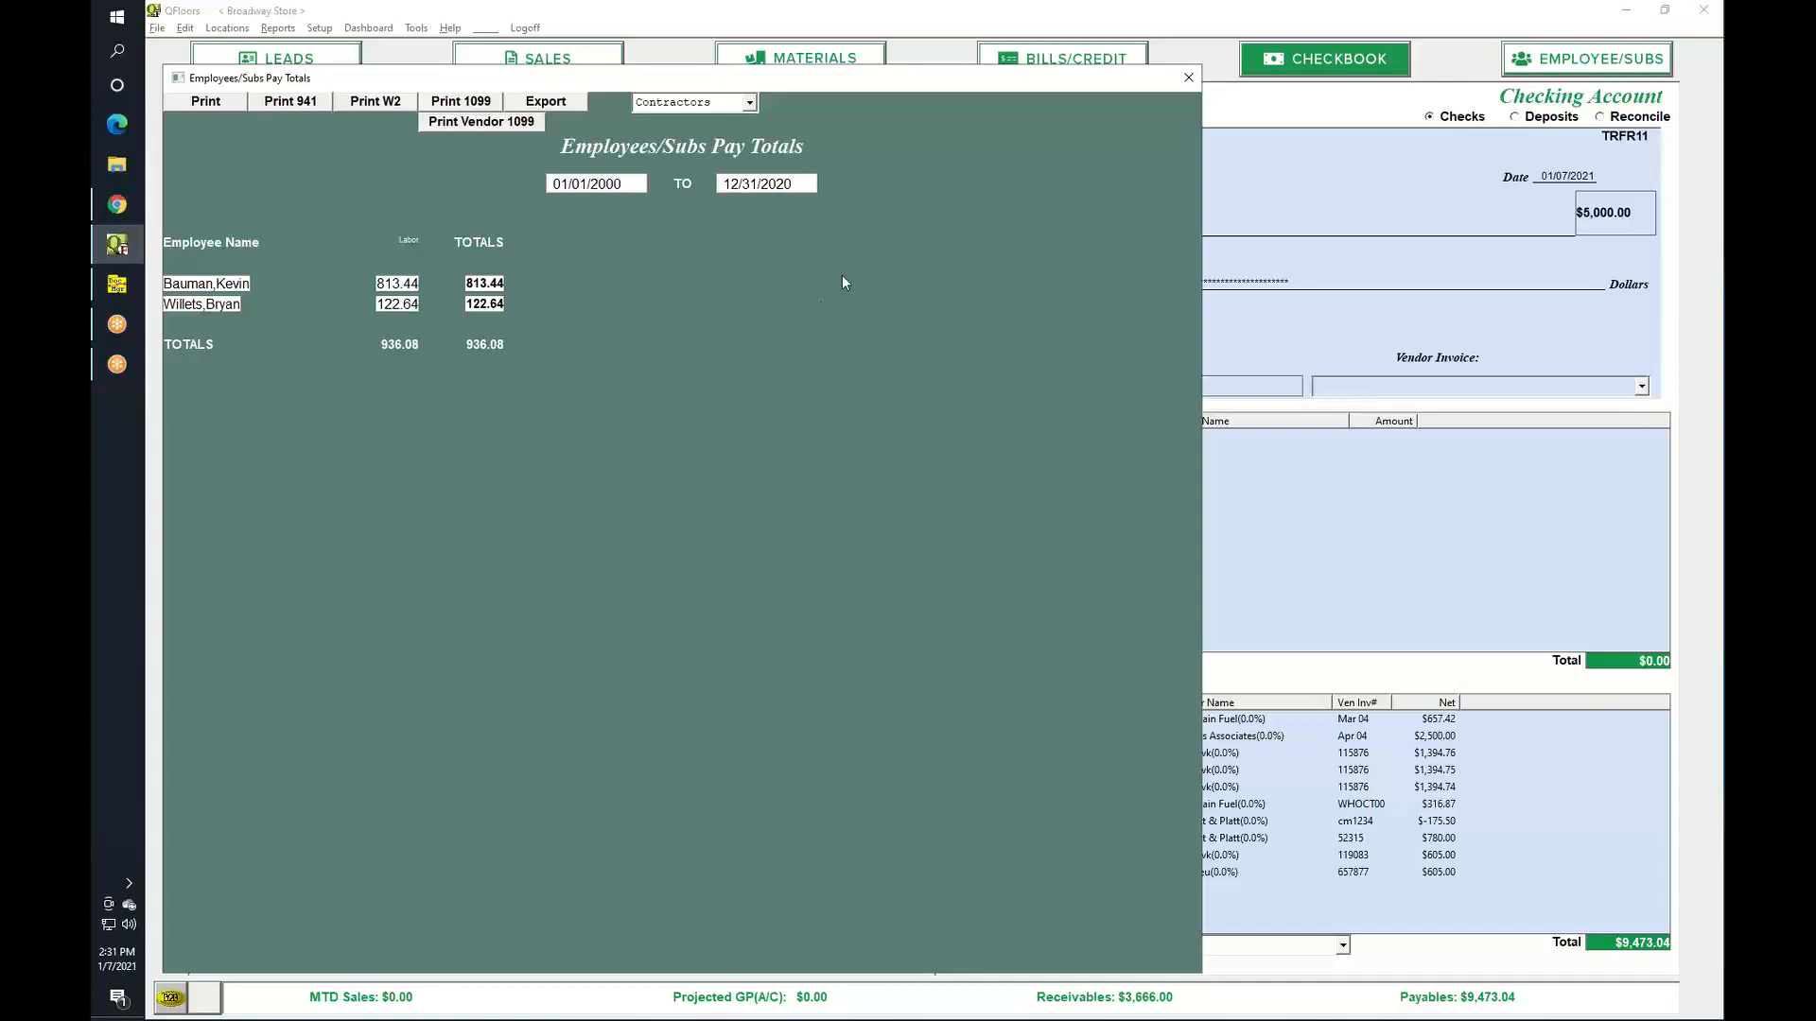
click(1616, 65)
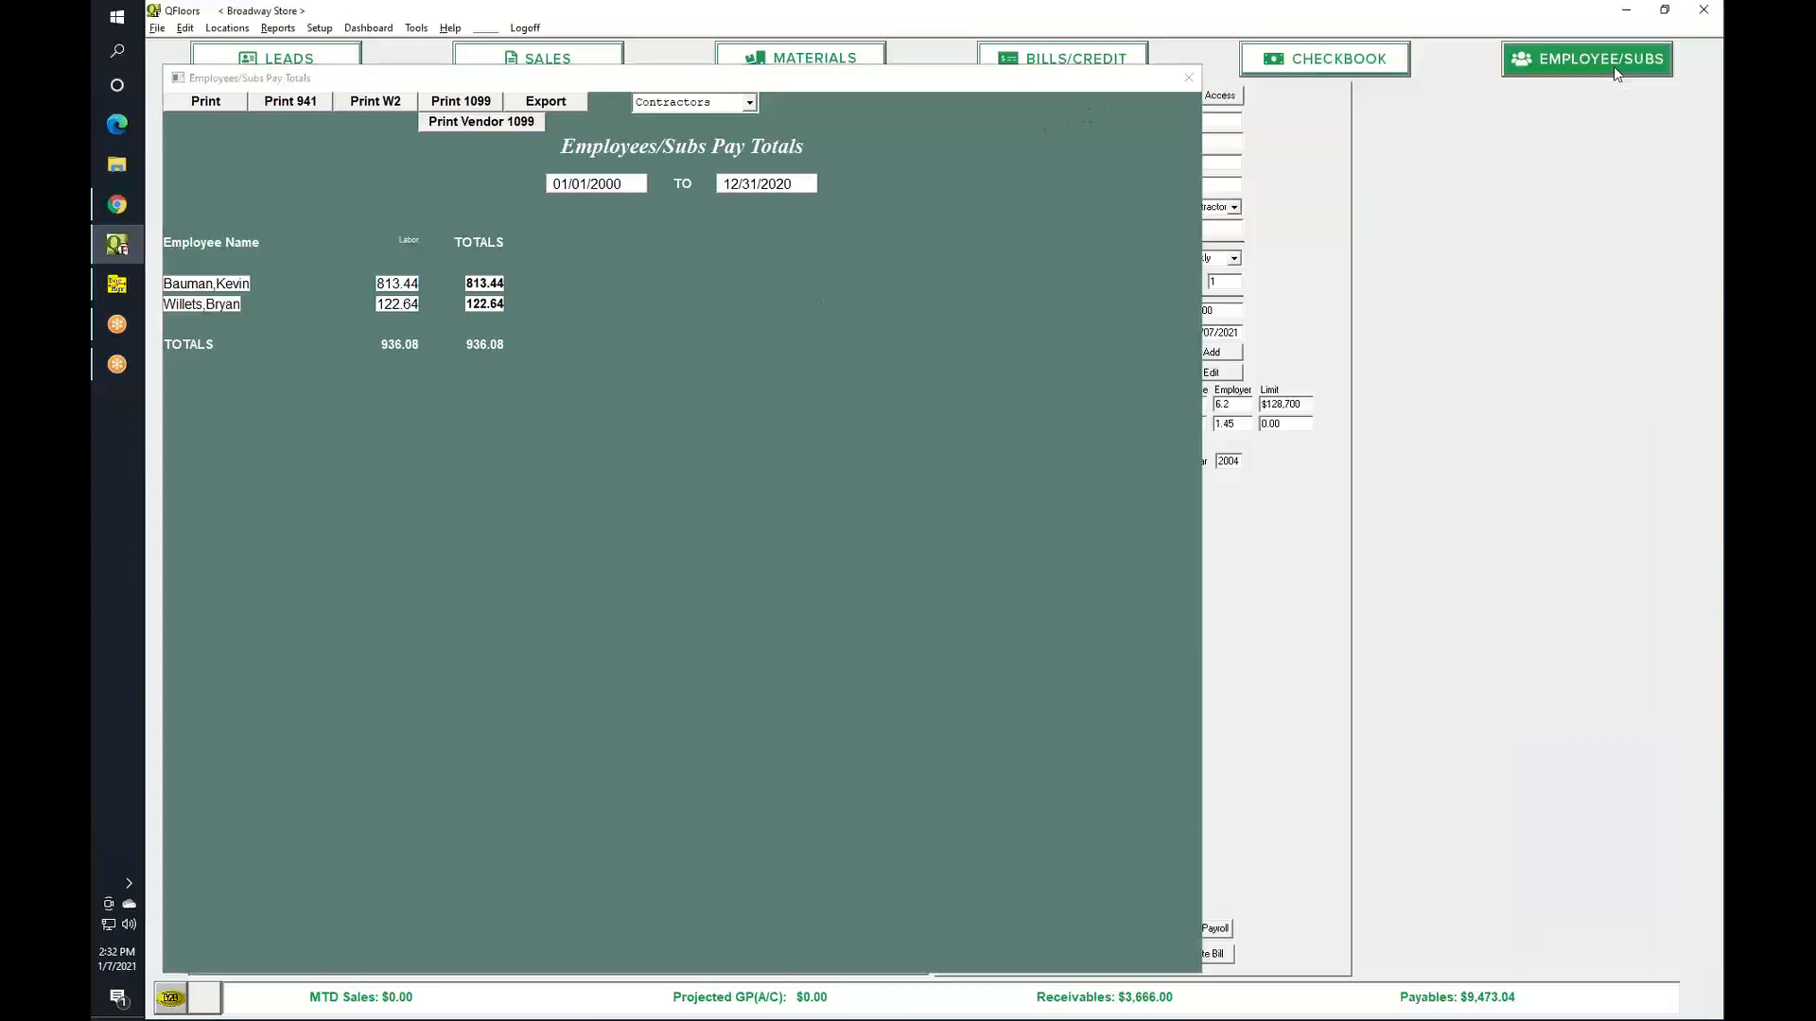
drag(1035, 80, 1075, 984)
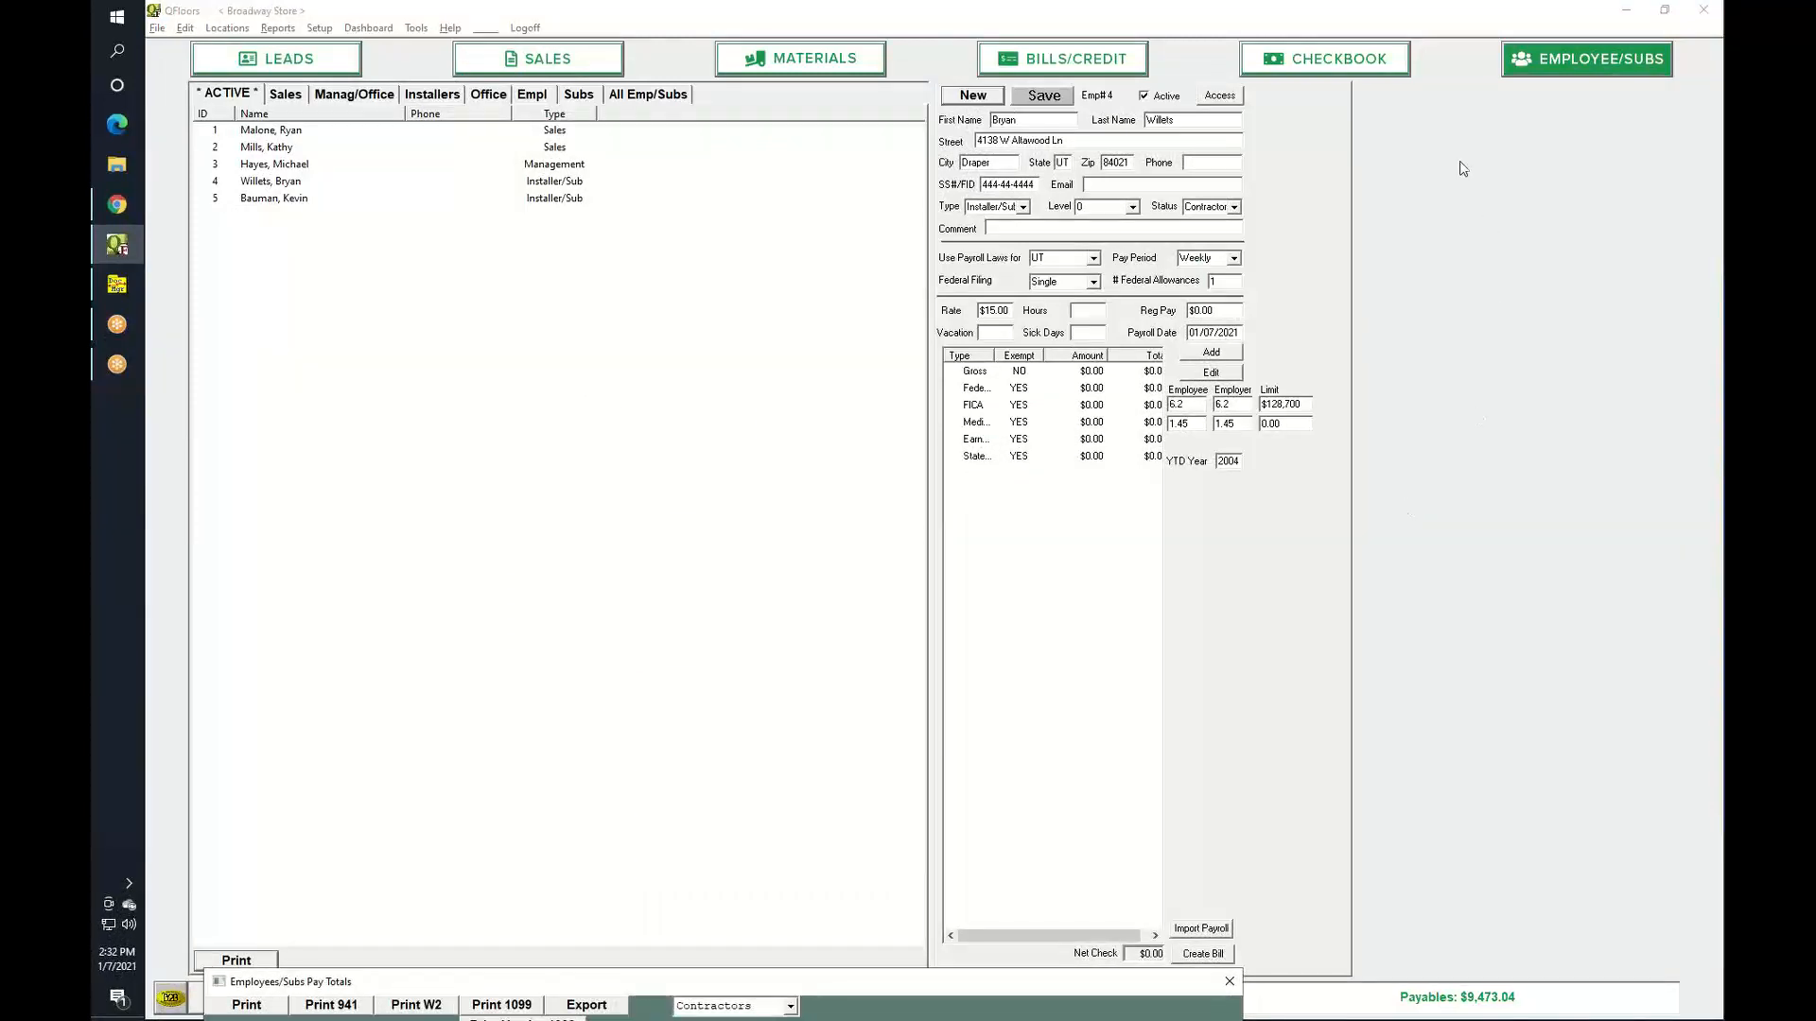
click(218, 185)
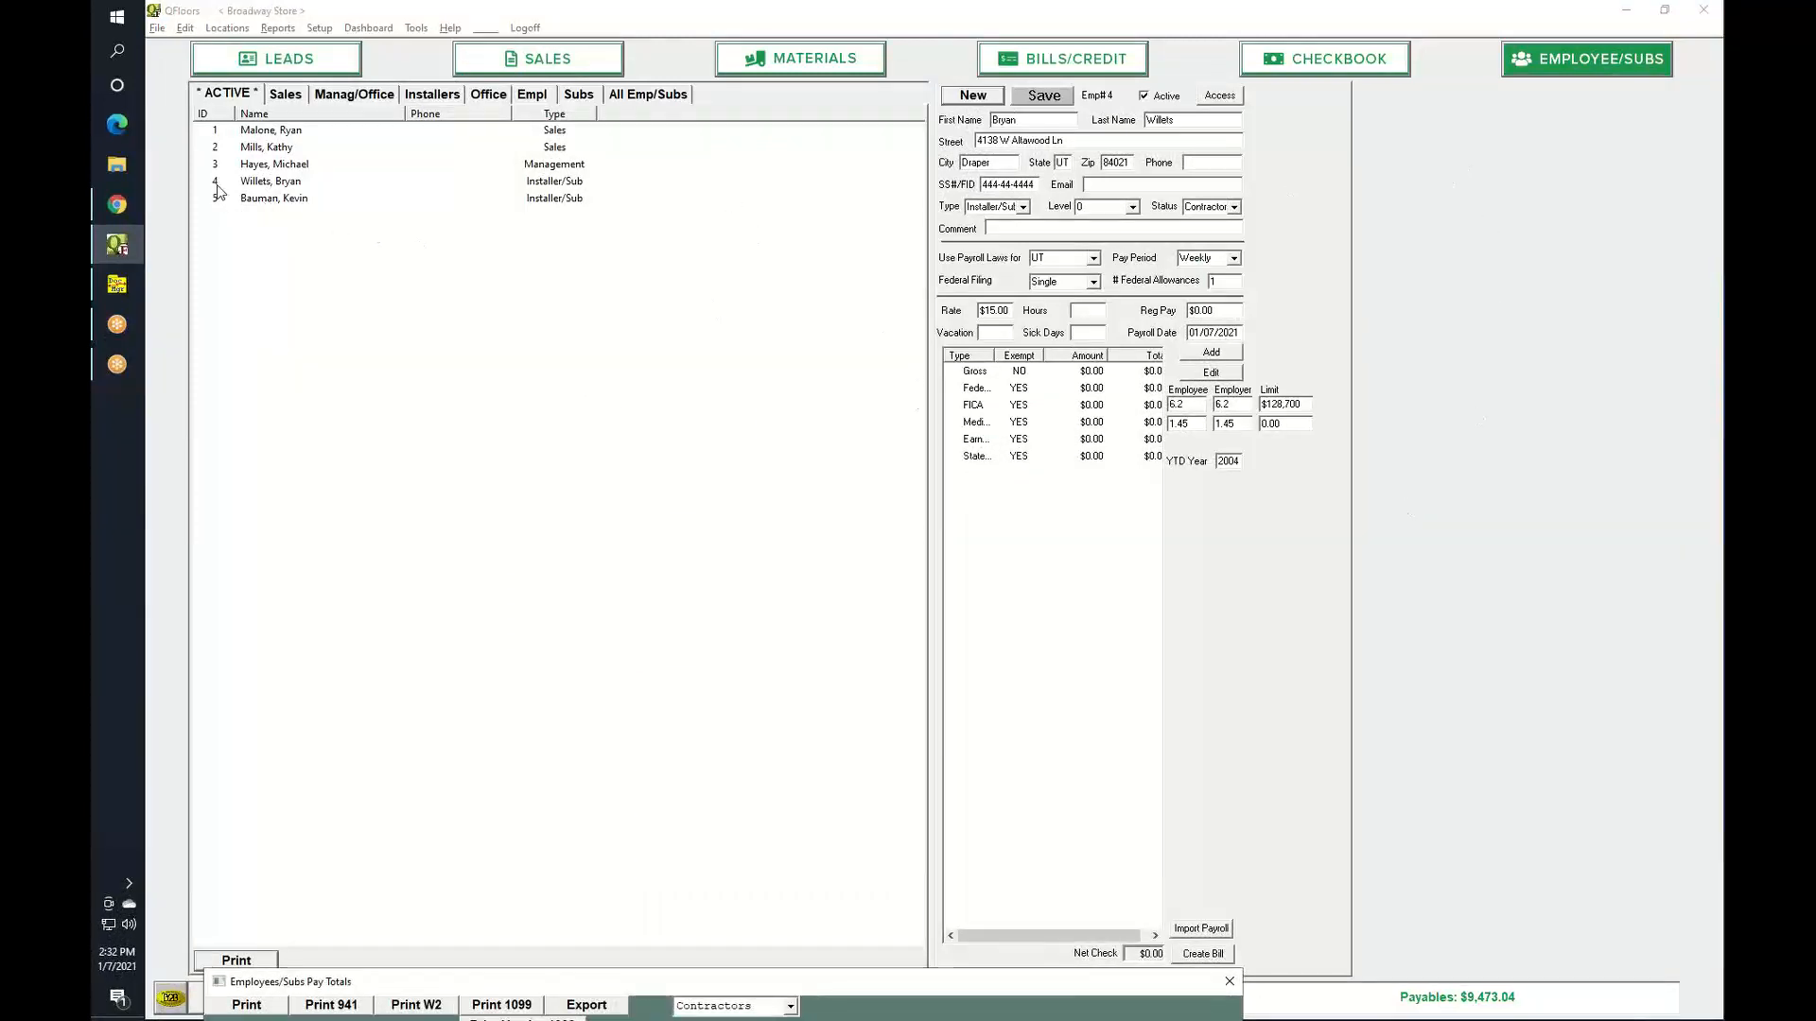
Open the Gross pay line settings for installer/sub #4.
double_click(978, 373)
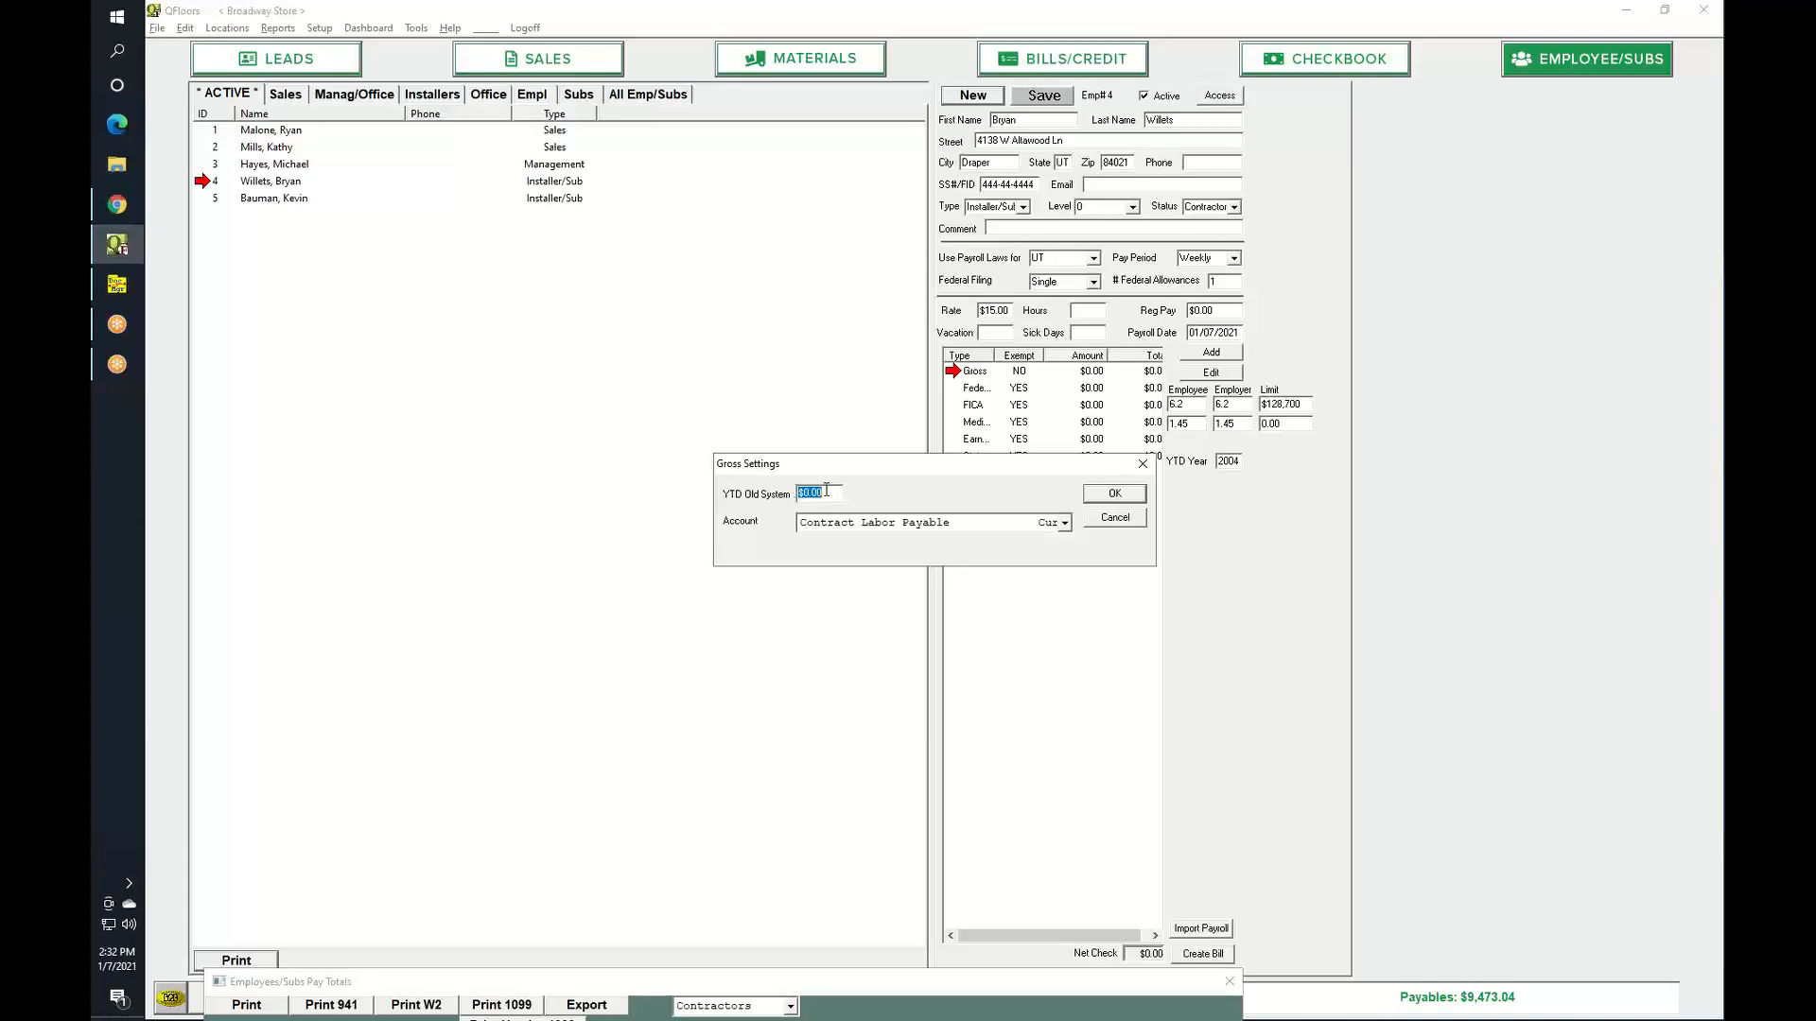
Cancel the Gross Settings dialog and bring the pay totals report fully into view.
click(1111, 528)
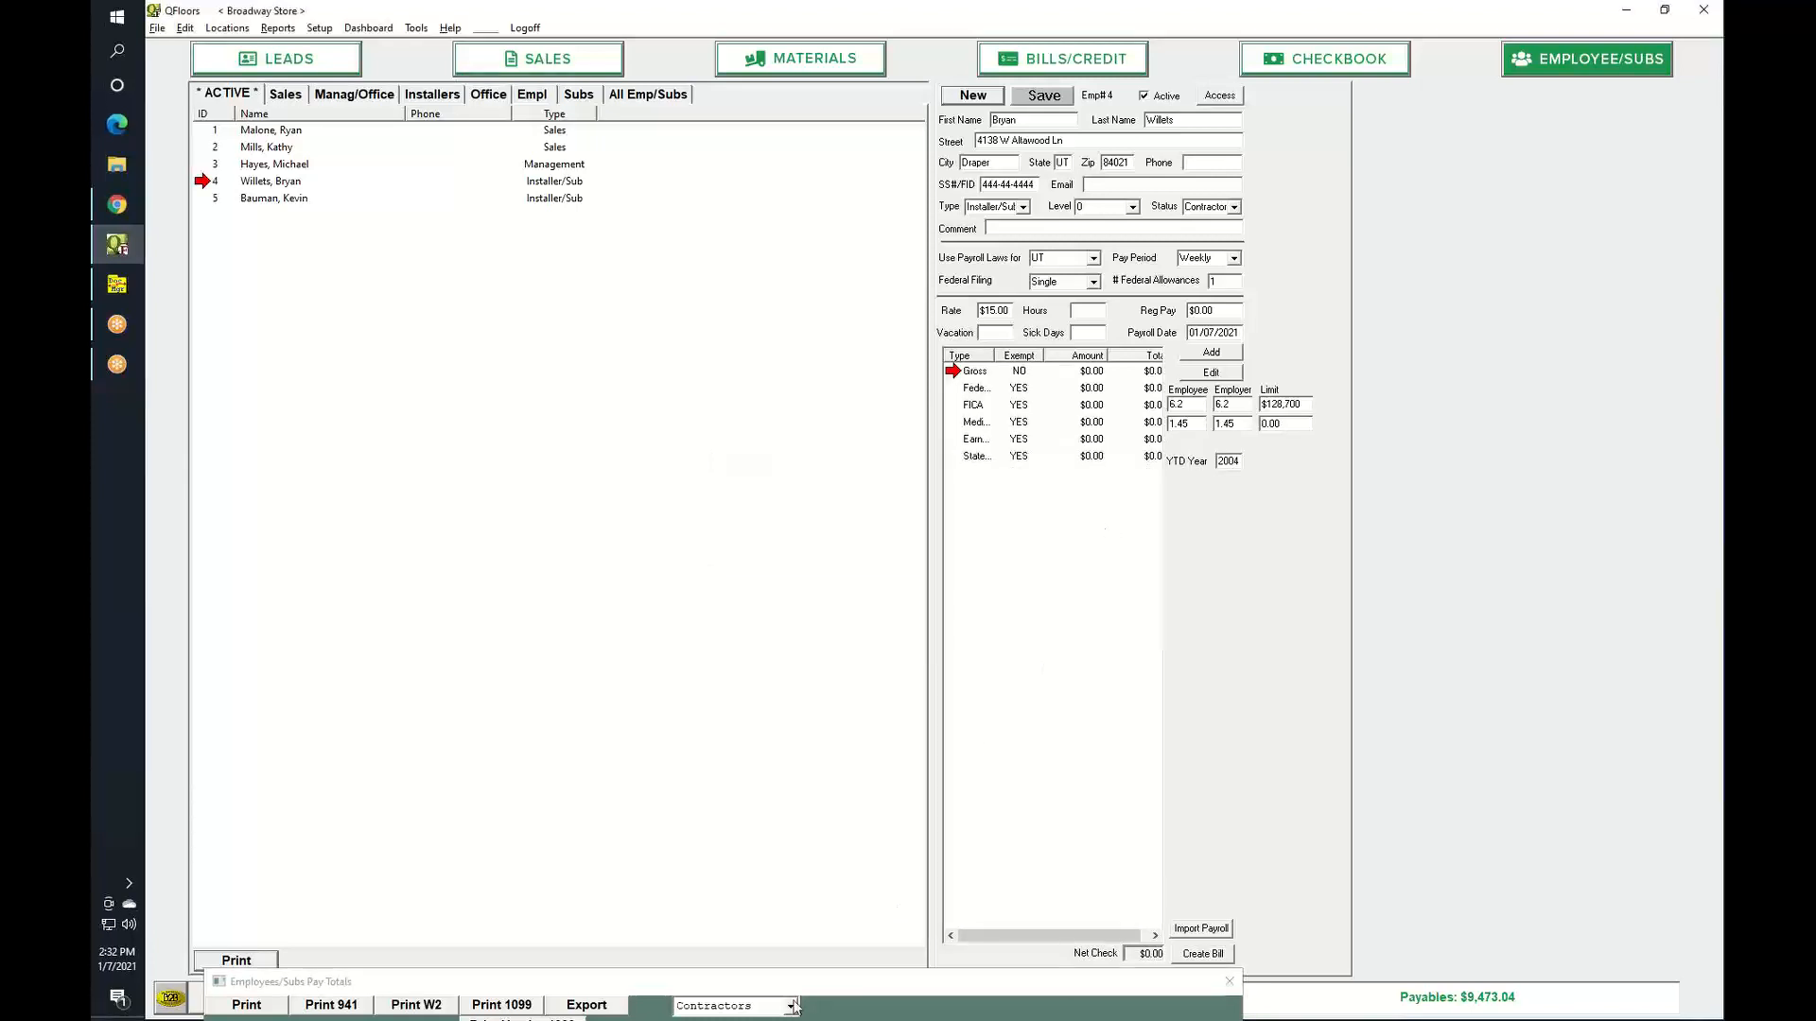
drag(810, 994, 855, 121)
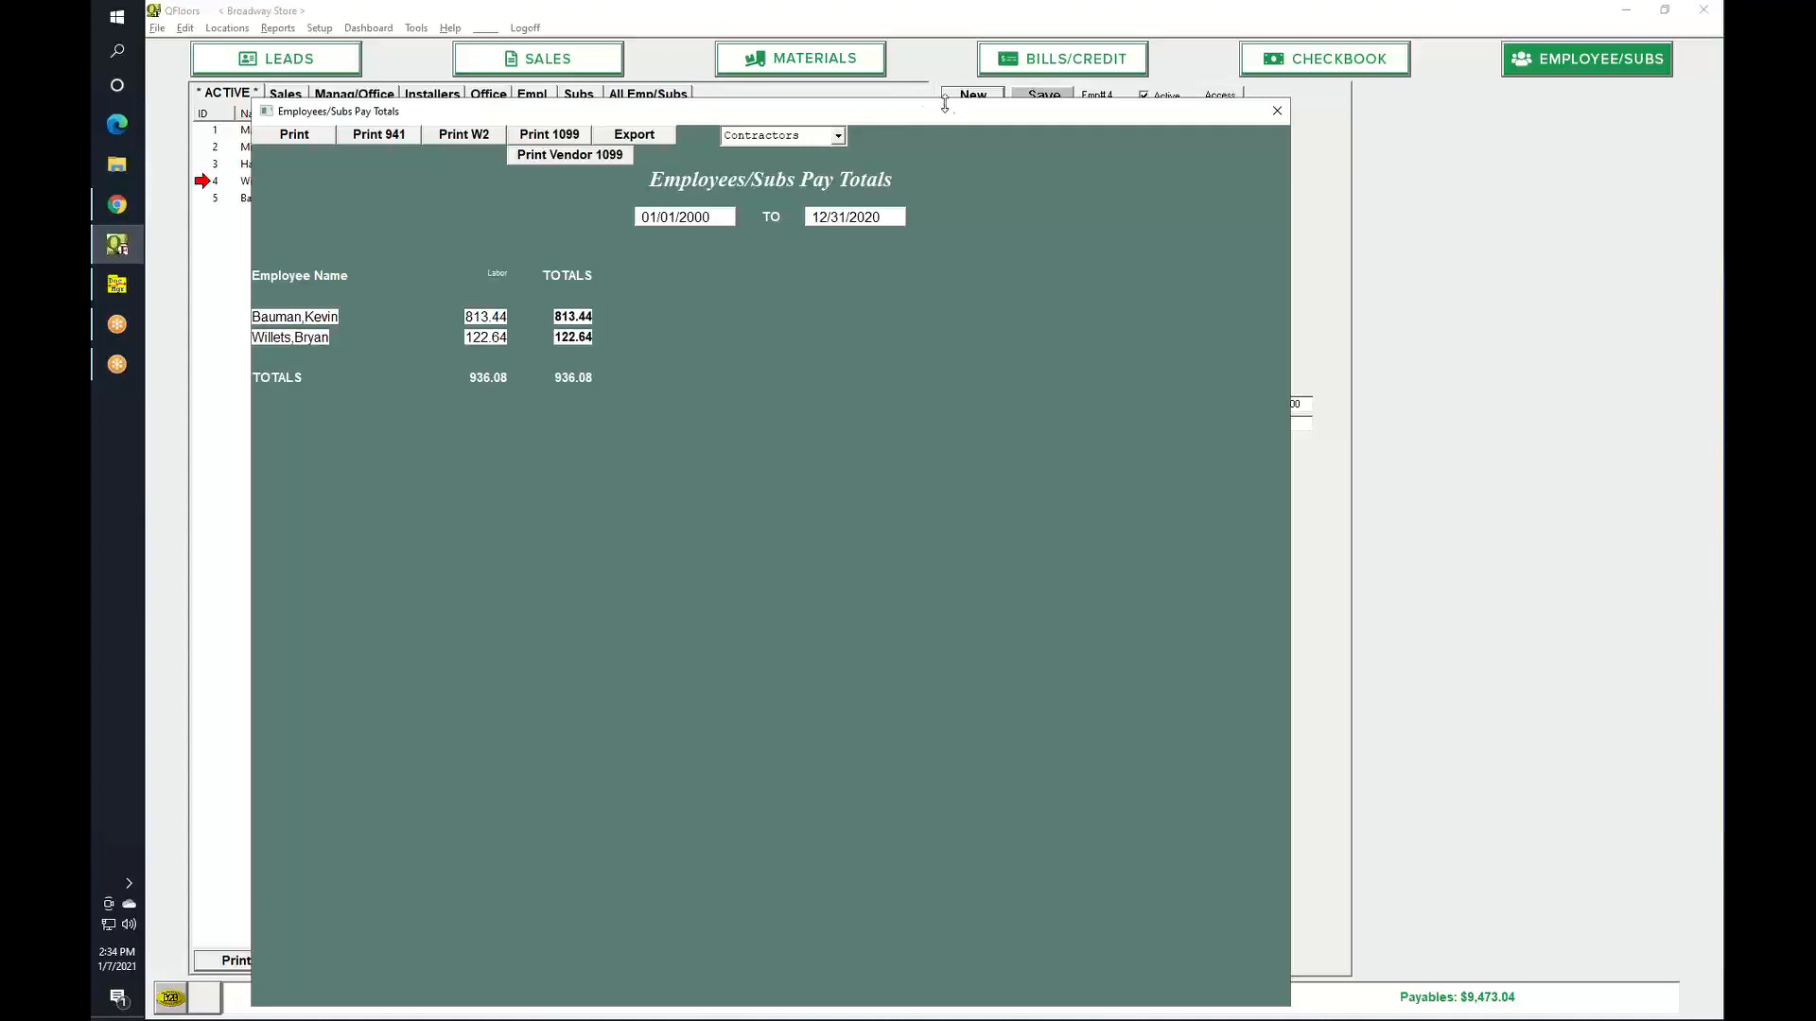
Close the Employees/Subs Pay Totals report so the installer's employee record shows.
click(1278, 112)
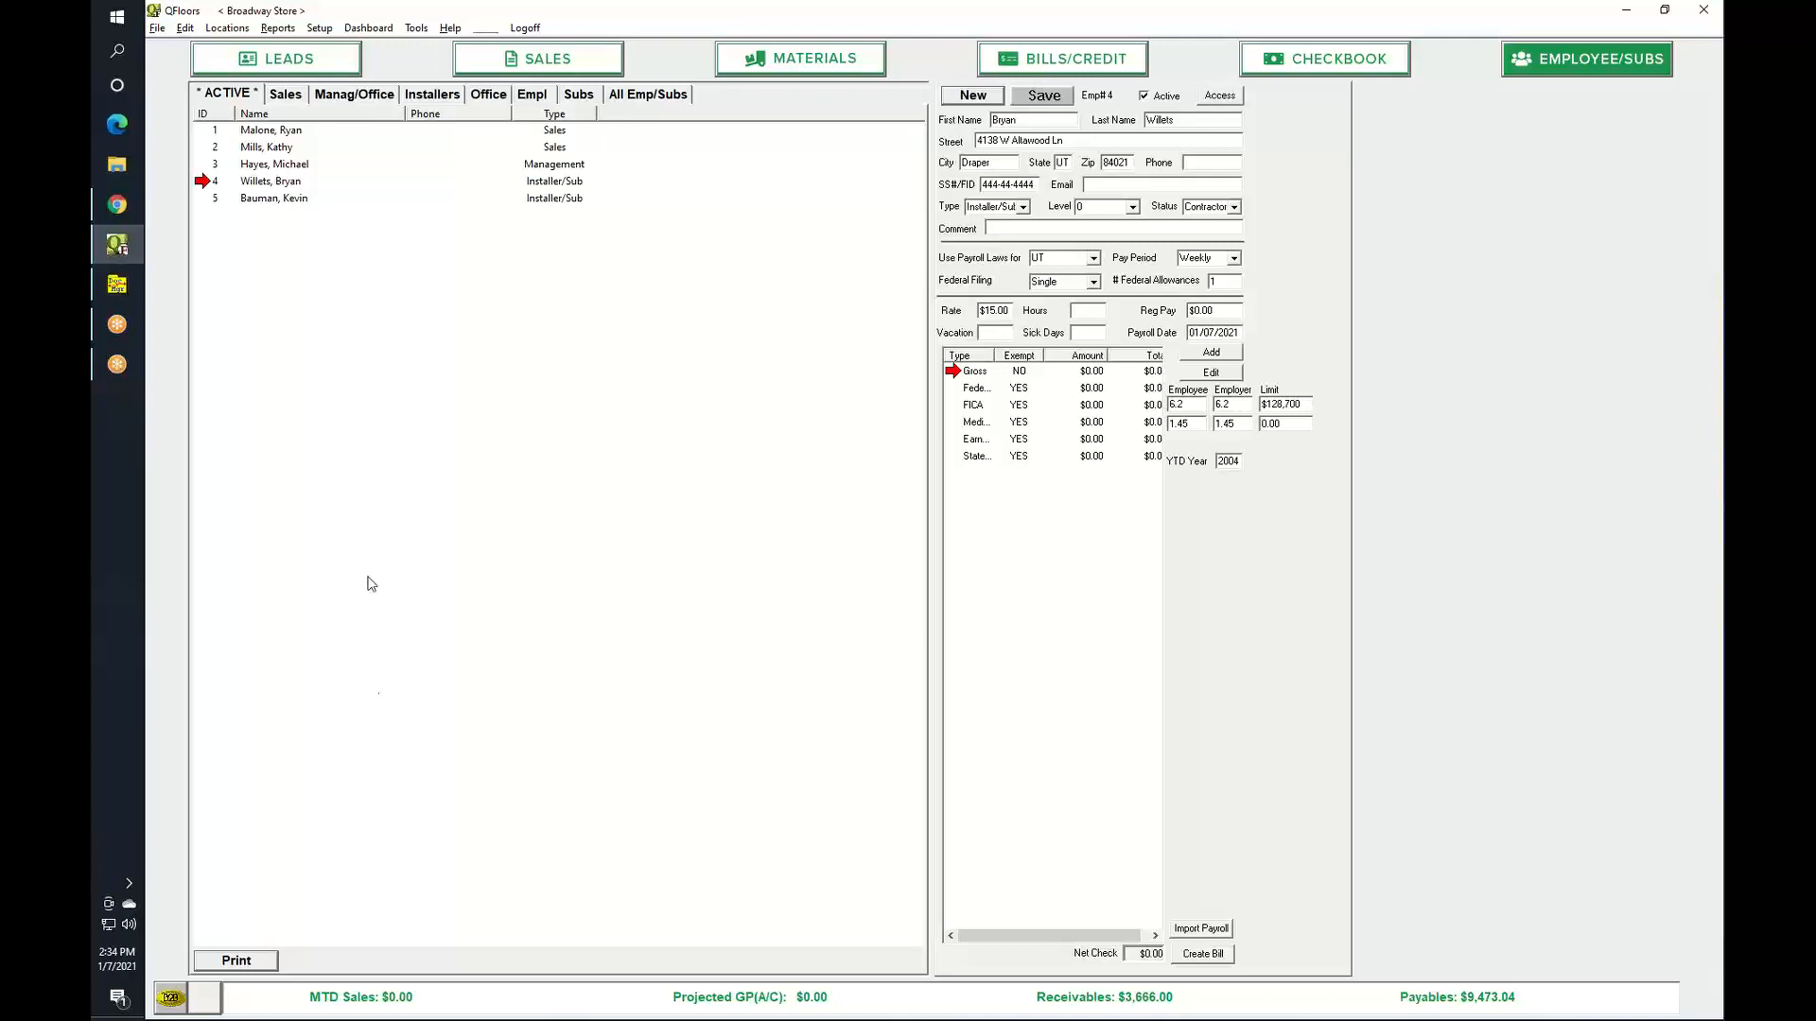
Open and dismiss the Reports list, then switch to the Sales orders screen.
click(291, 33)
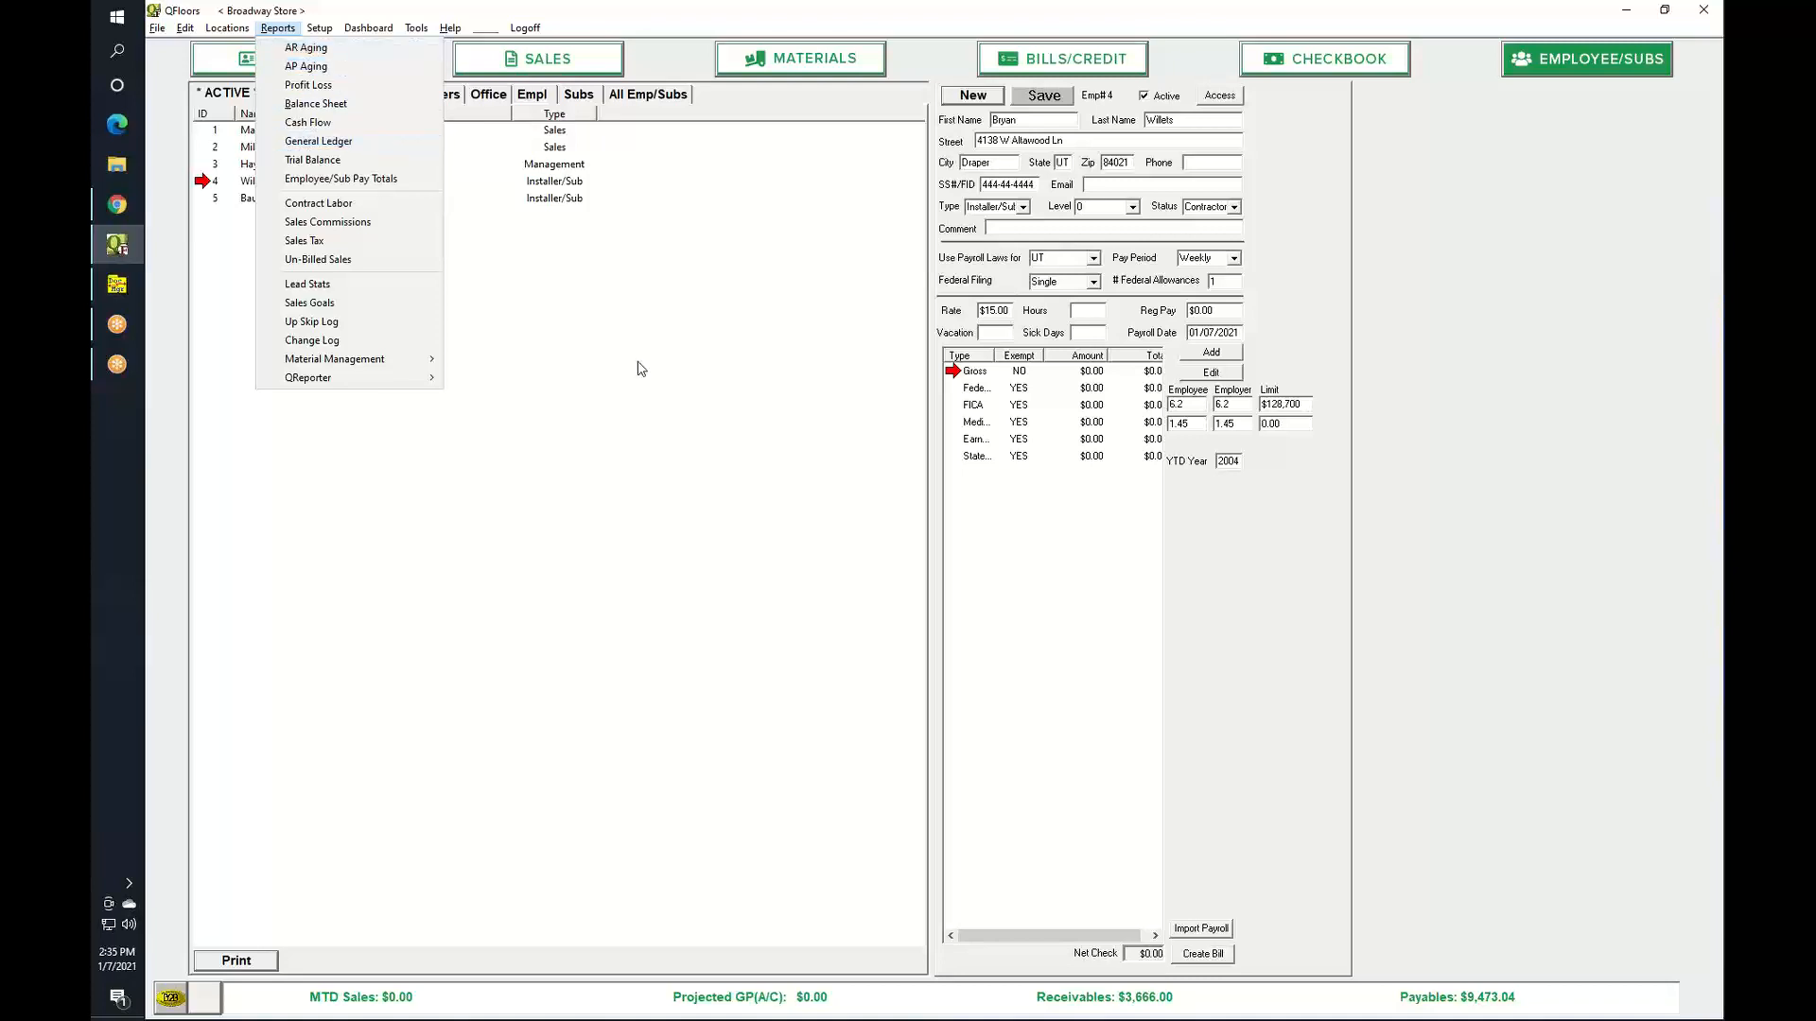
click(714, 421)
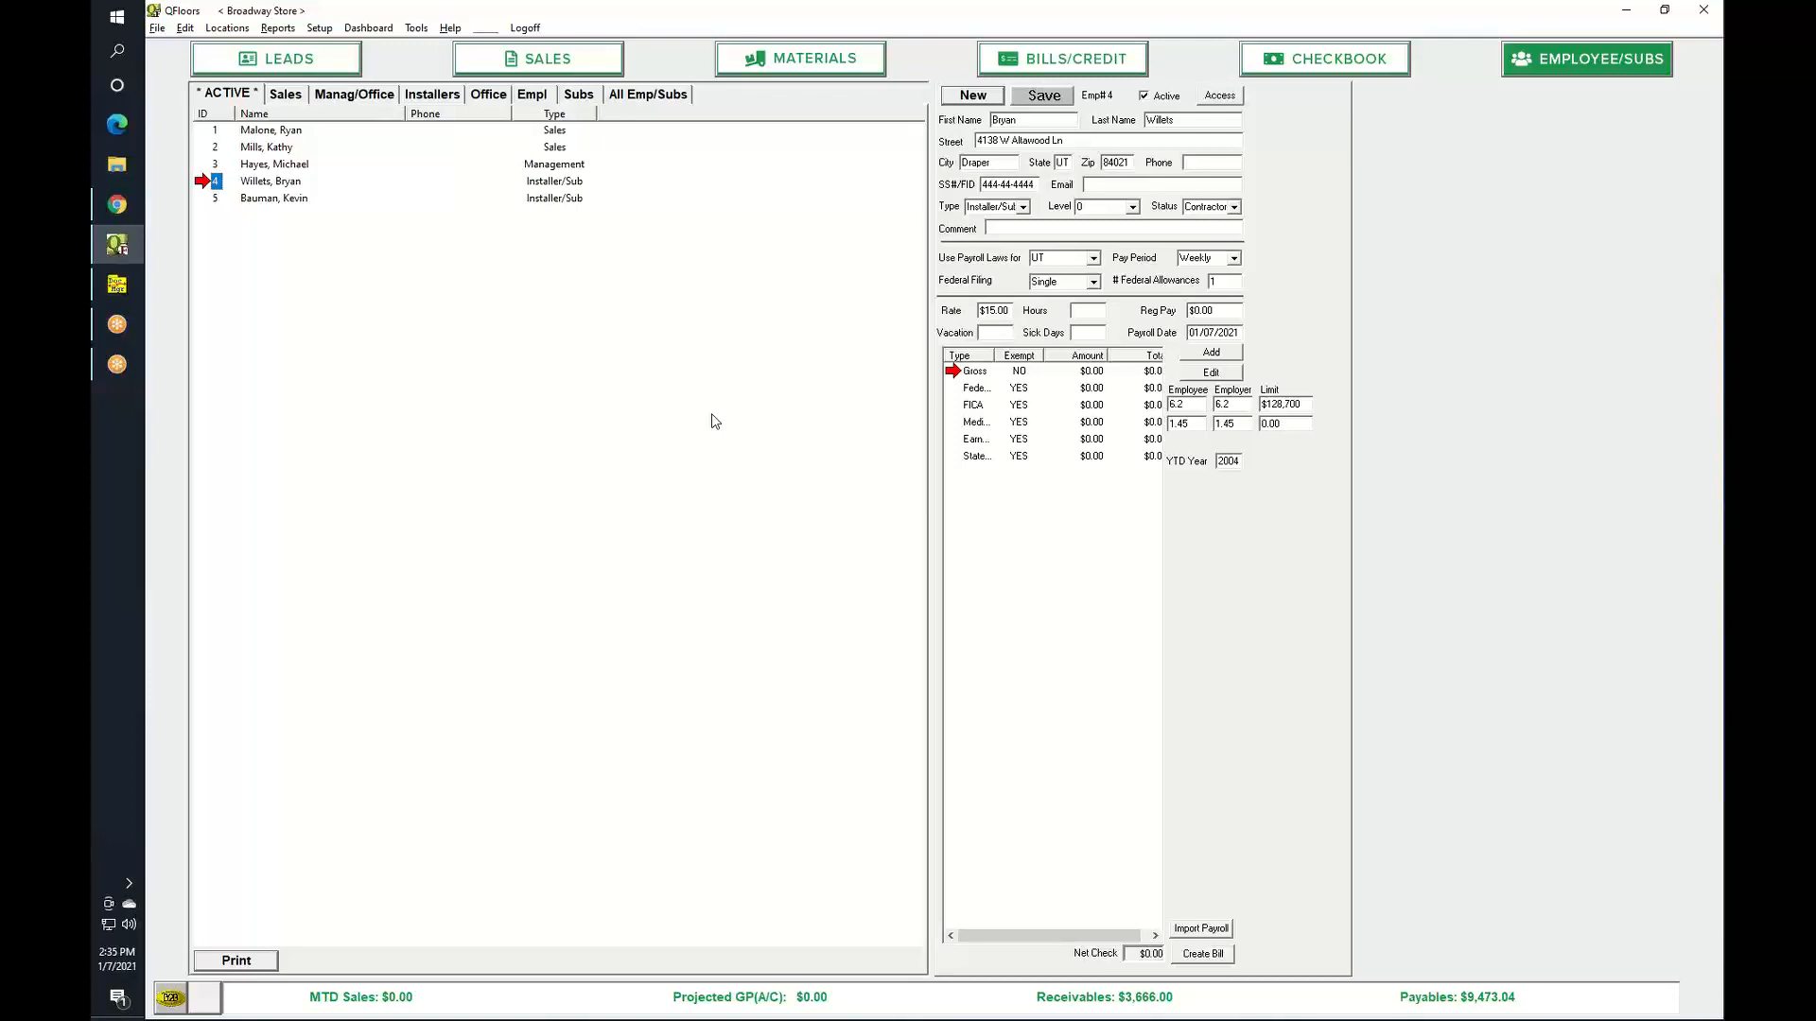
click(586, 61)
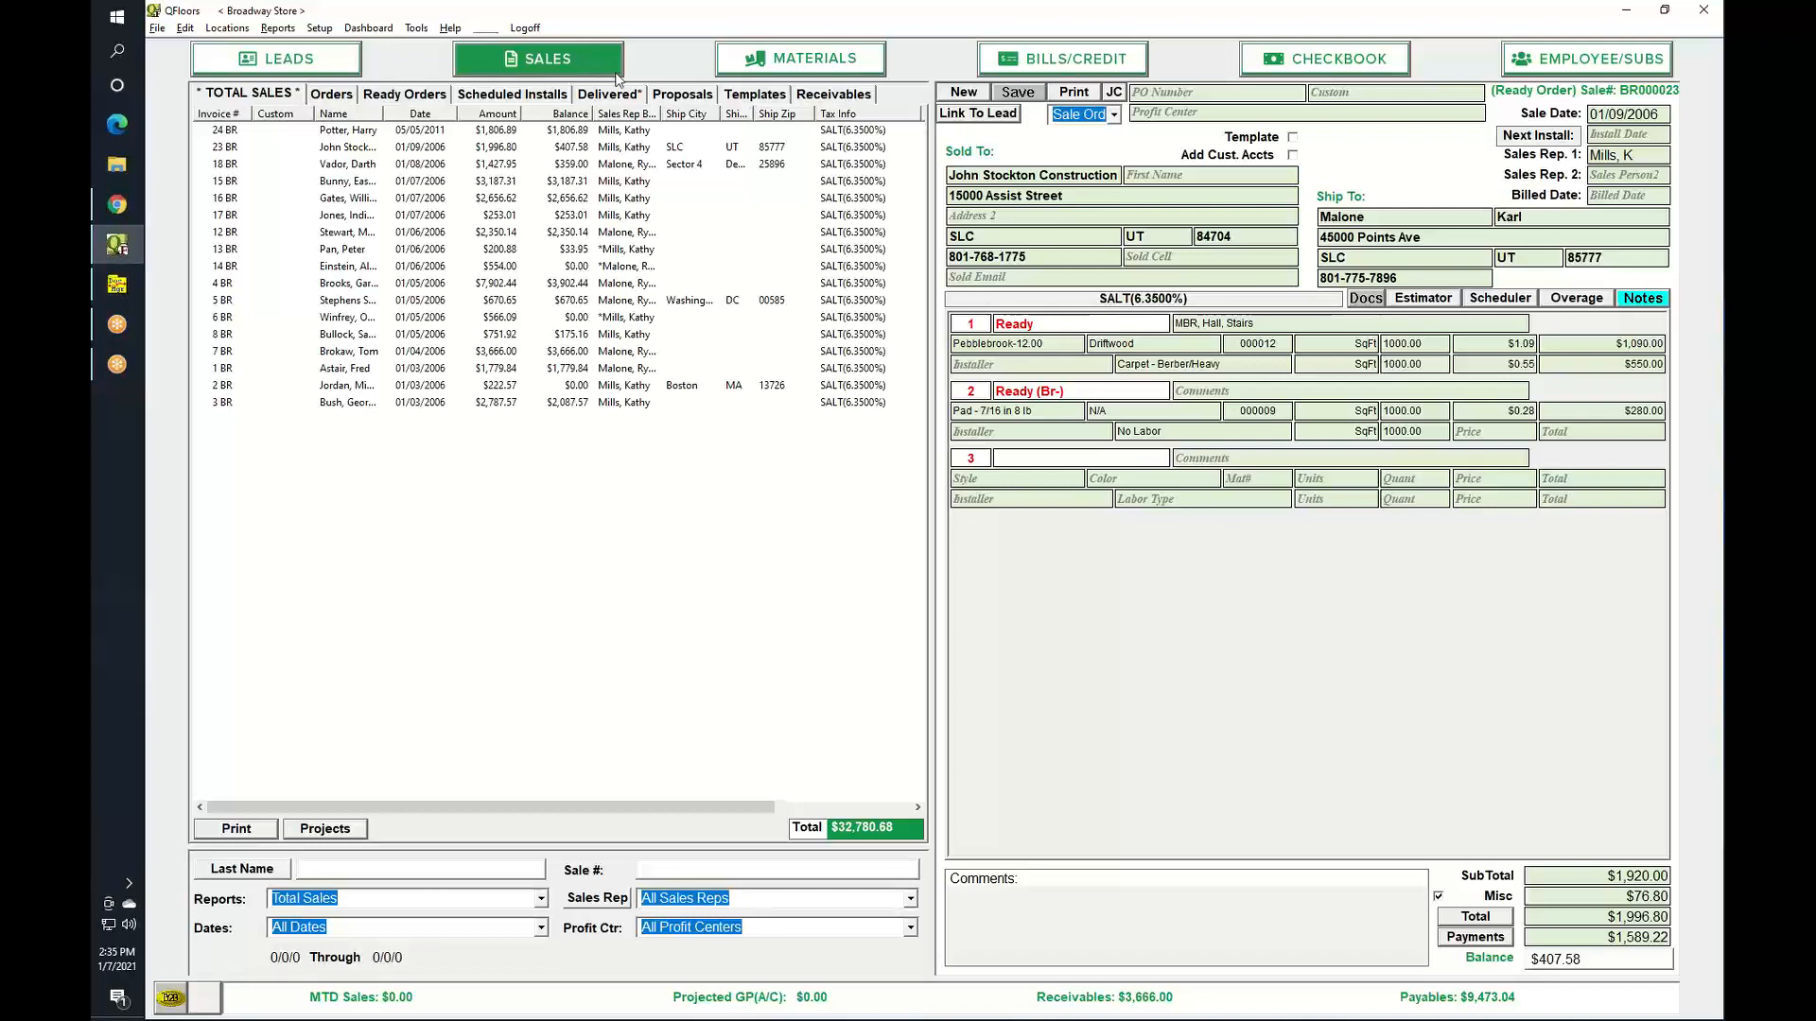
Step down the sales orders list and load the 1 BR order.
click(432, 181)
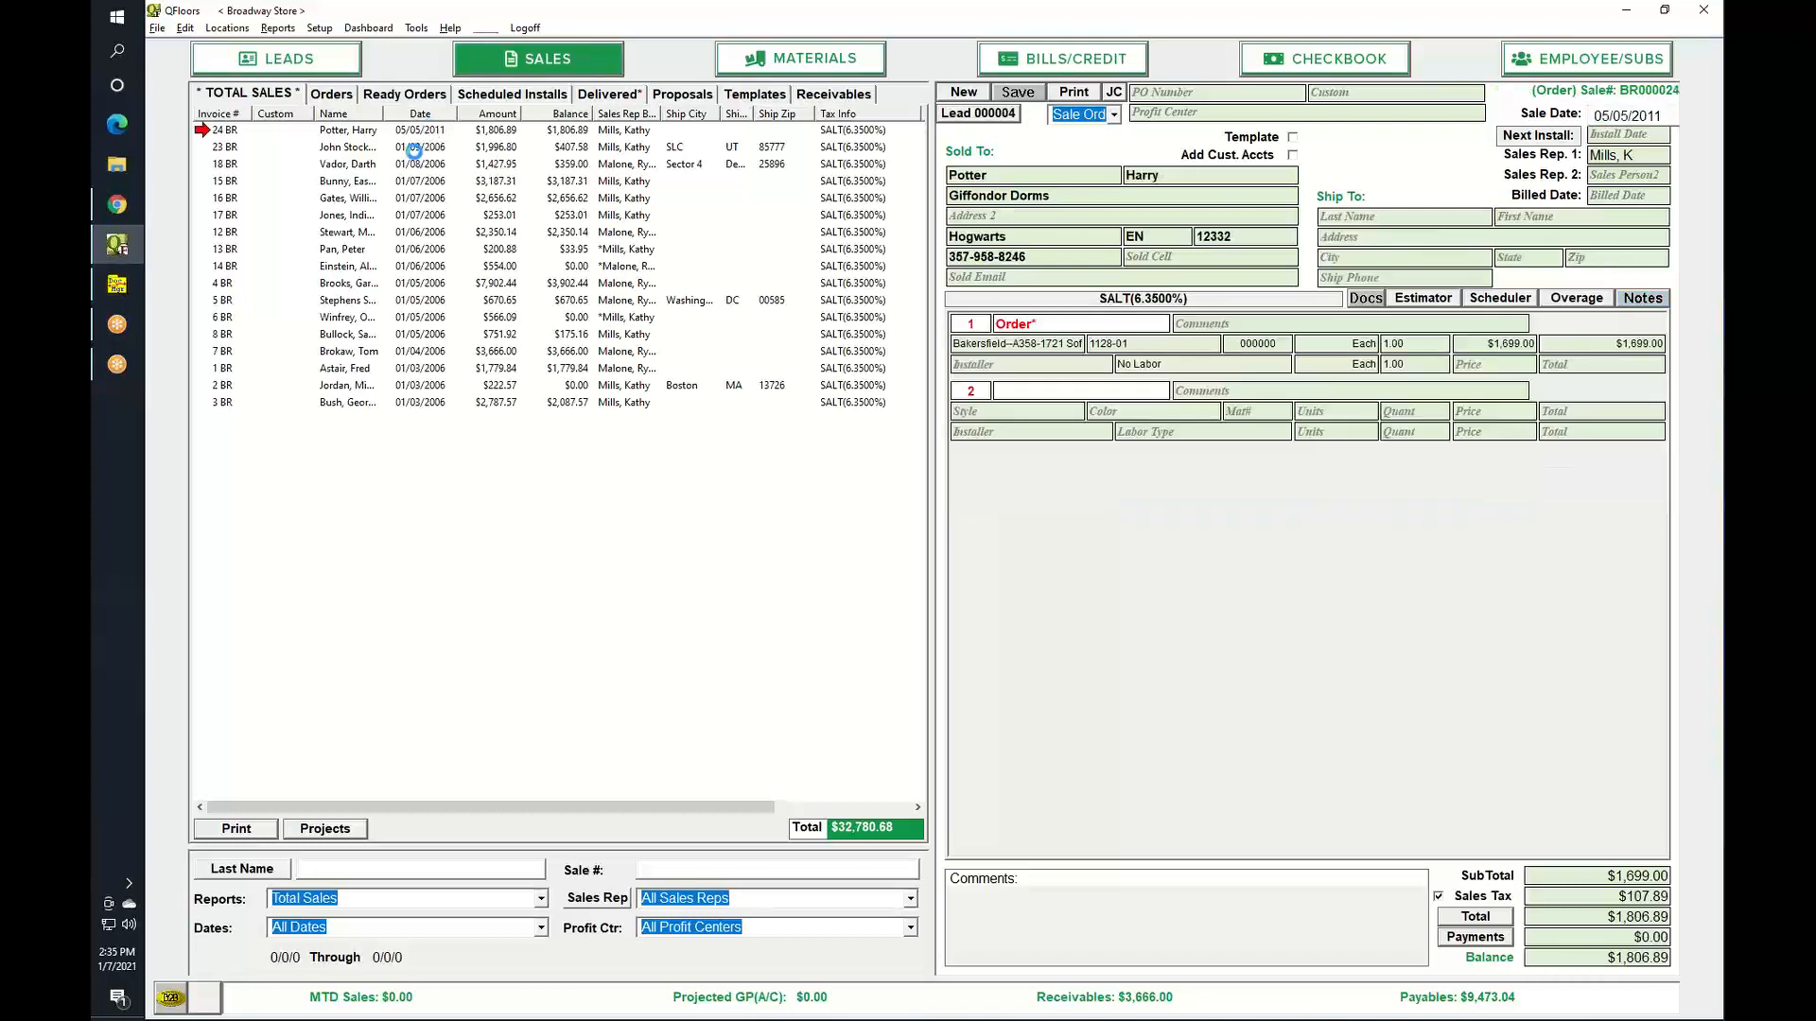
key(Down)
key(Down)
key(Down)
key(Down)
key(Down)
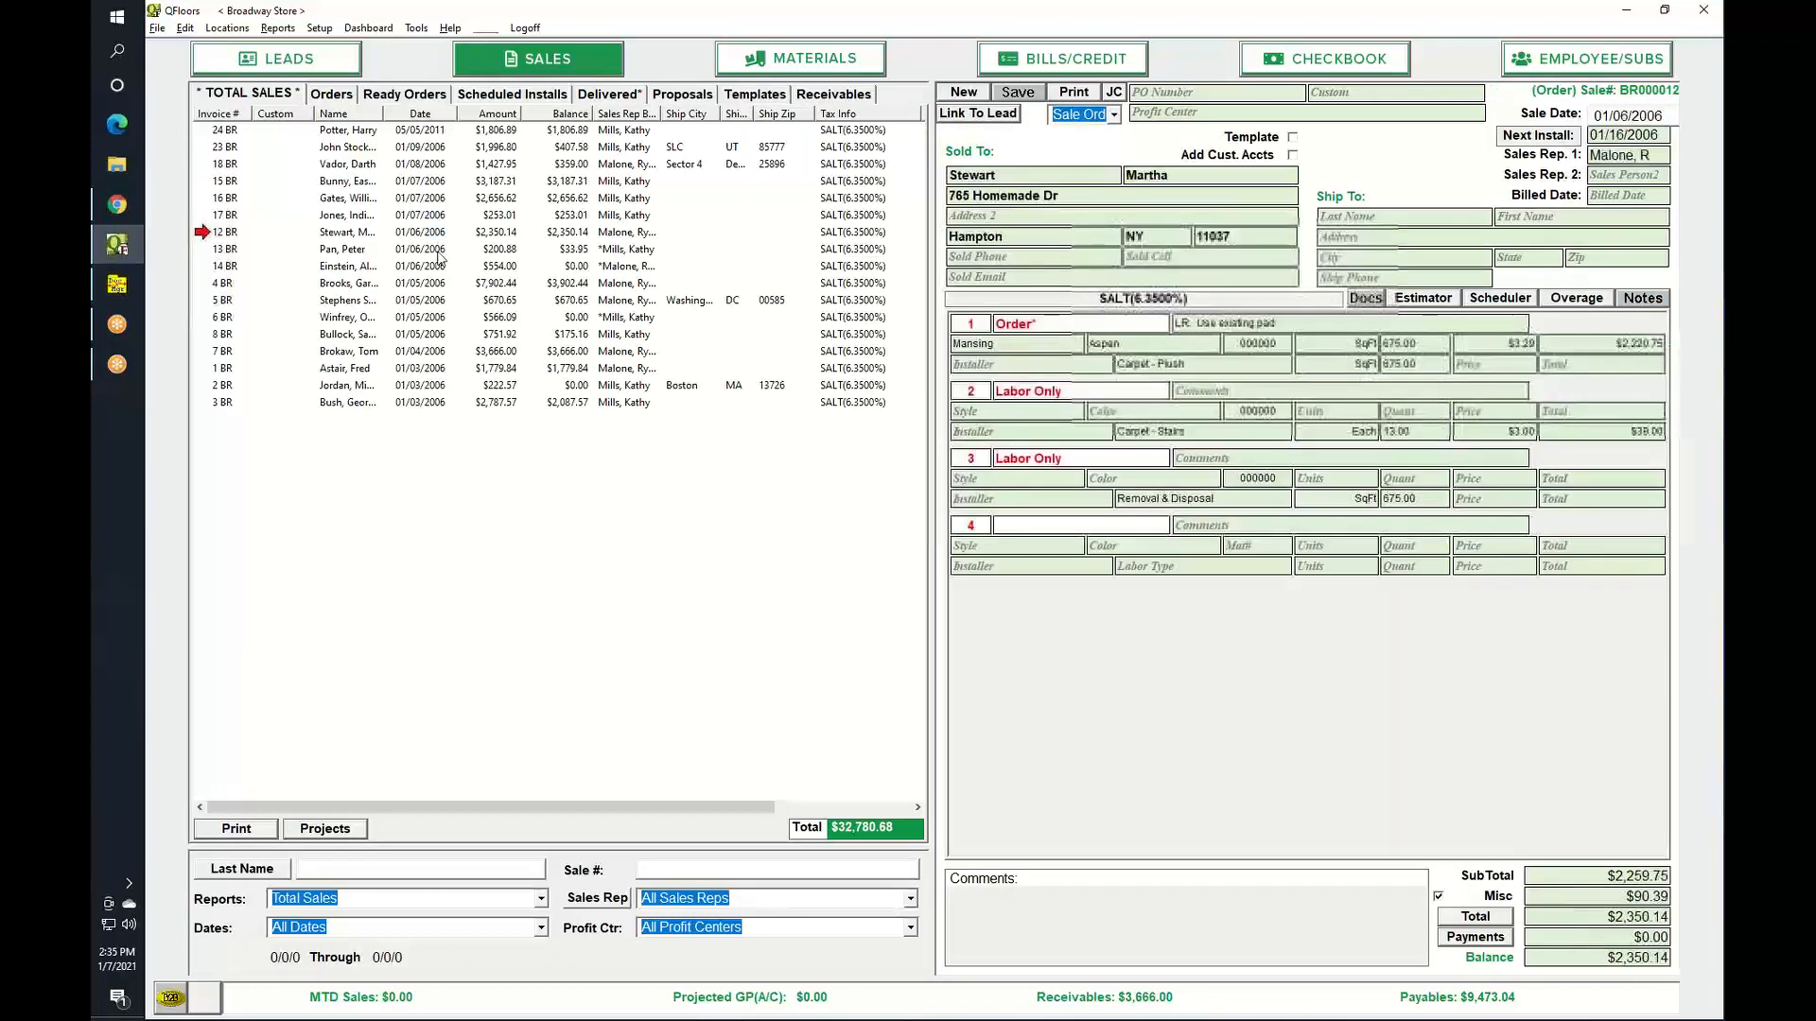
key(Down)
key(Down)
key(Down)
key(Down)
key(Down)
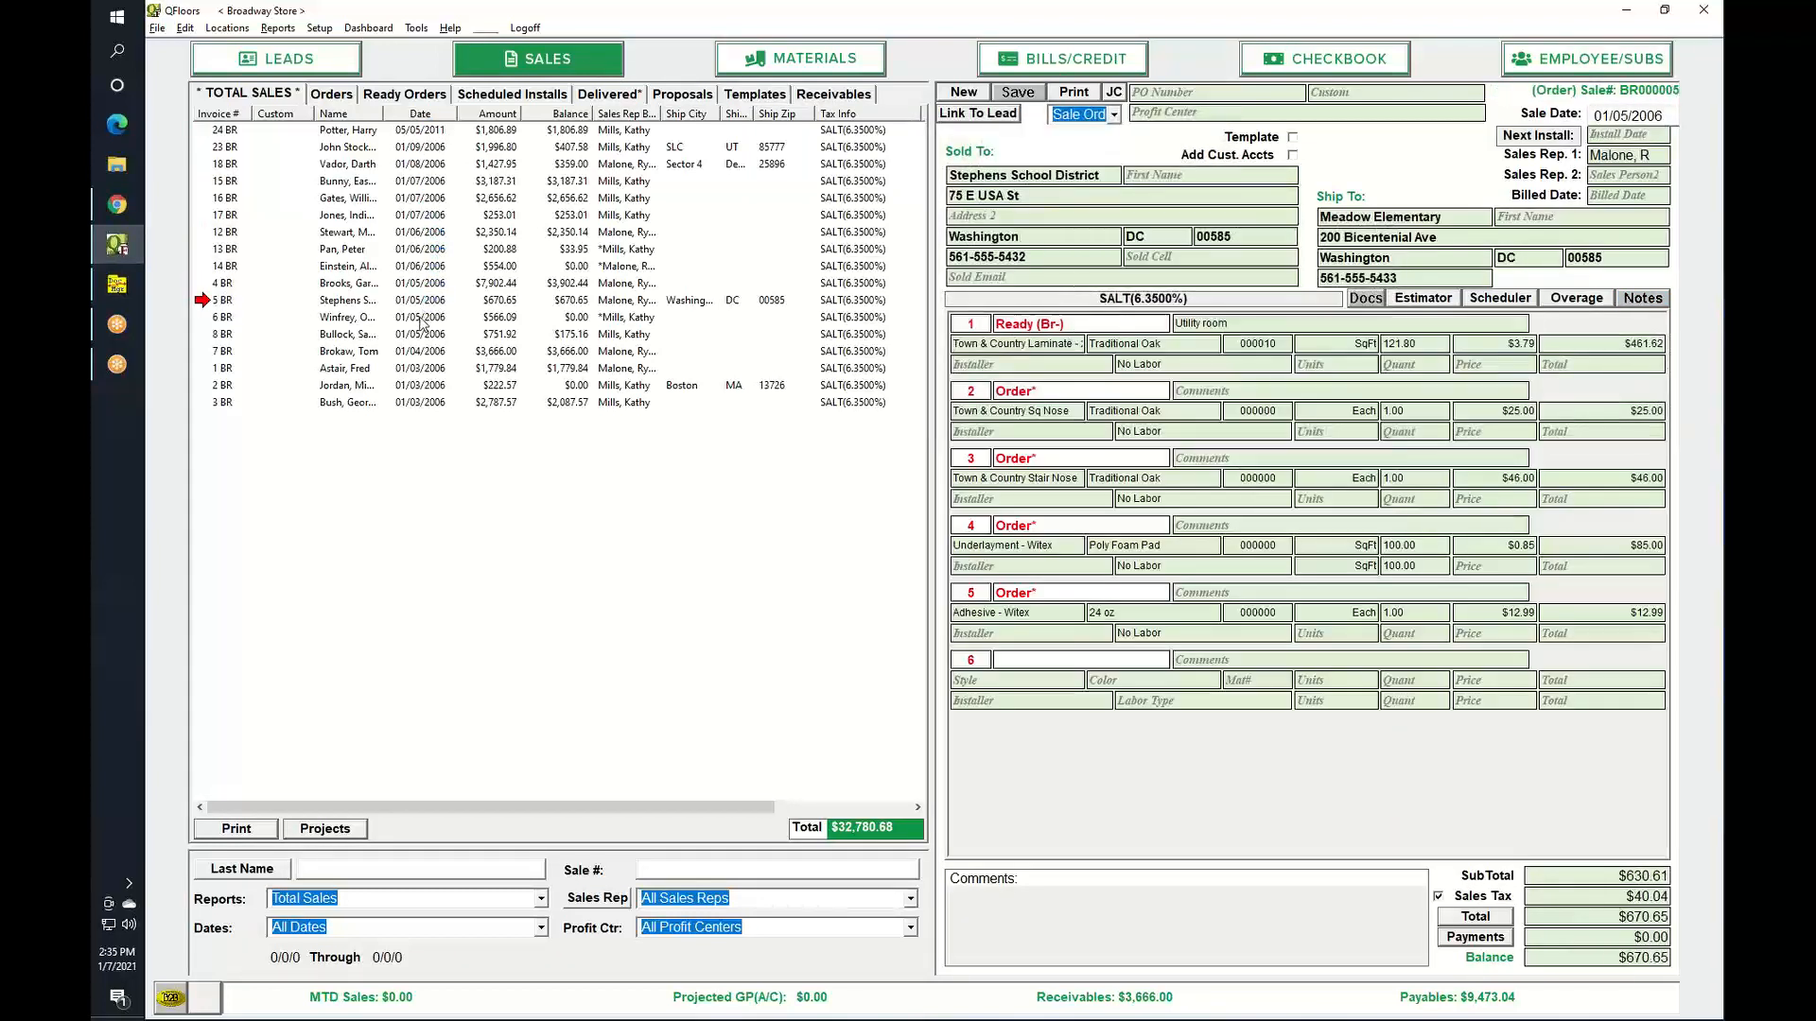
click(423, 368)
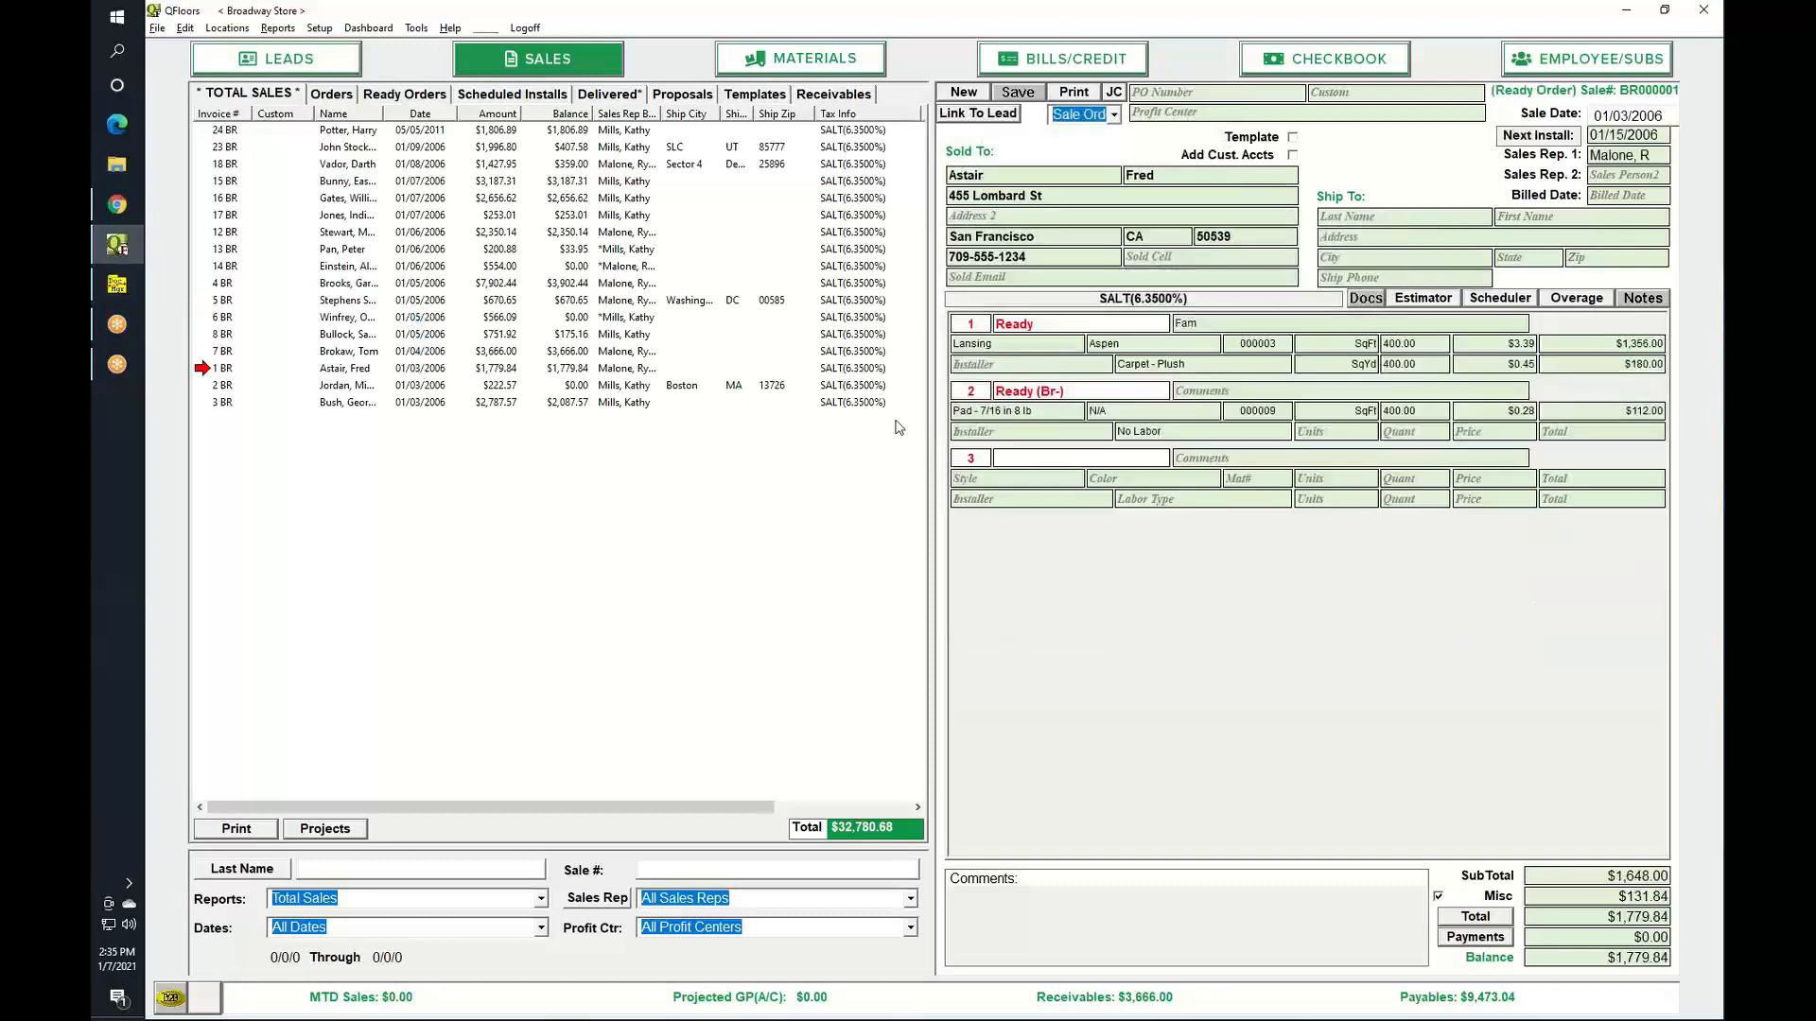
Enter the customer's e-mail in Sold Email and copy the Sold To address to Ship To.
click(981, 279)
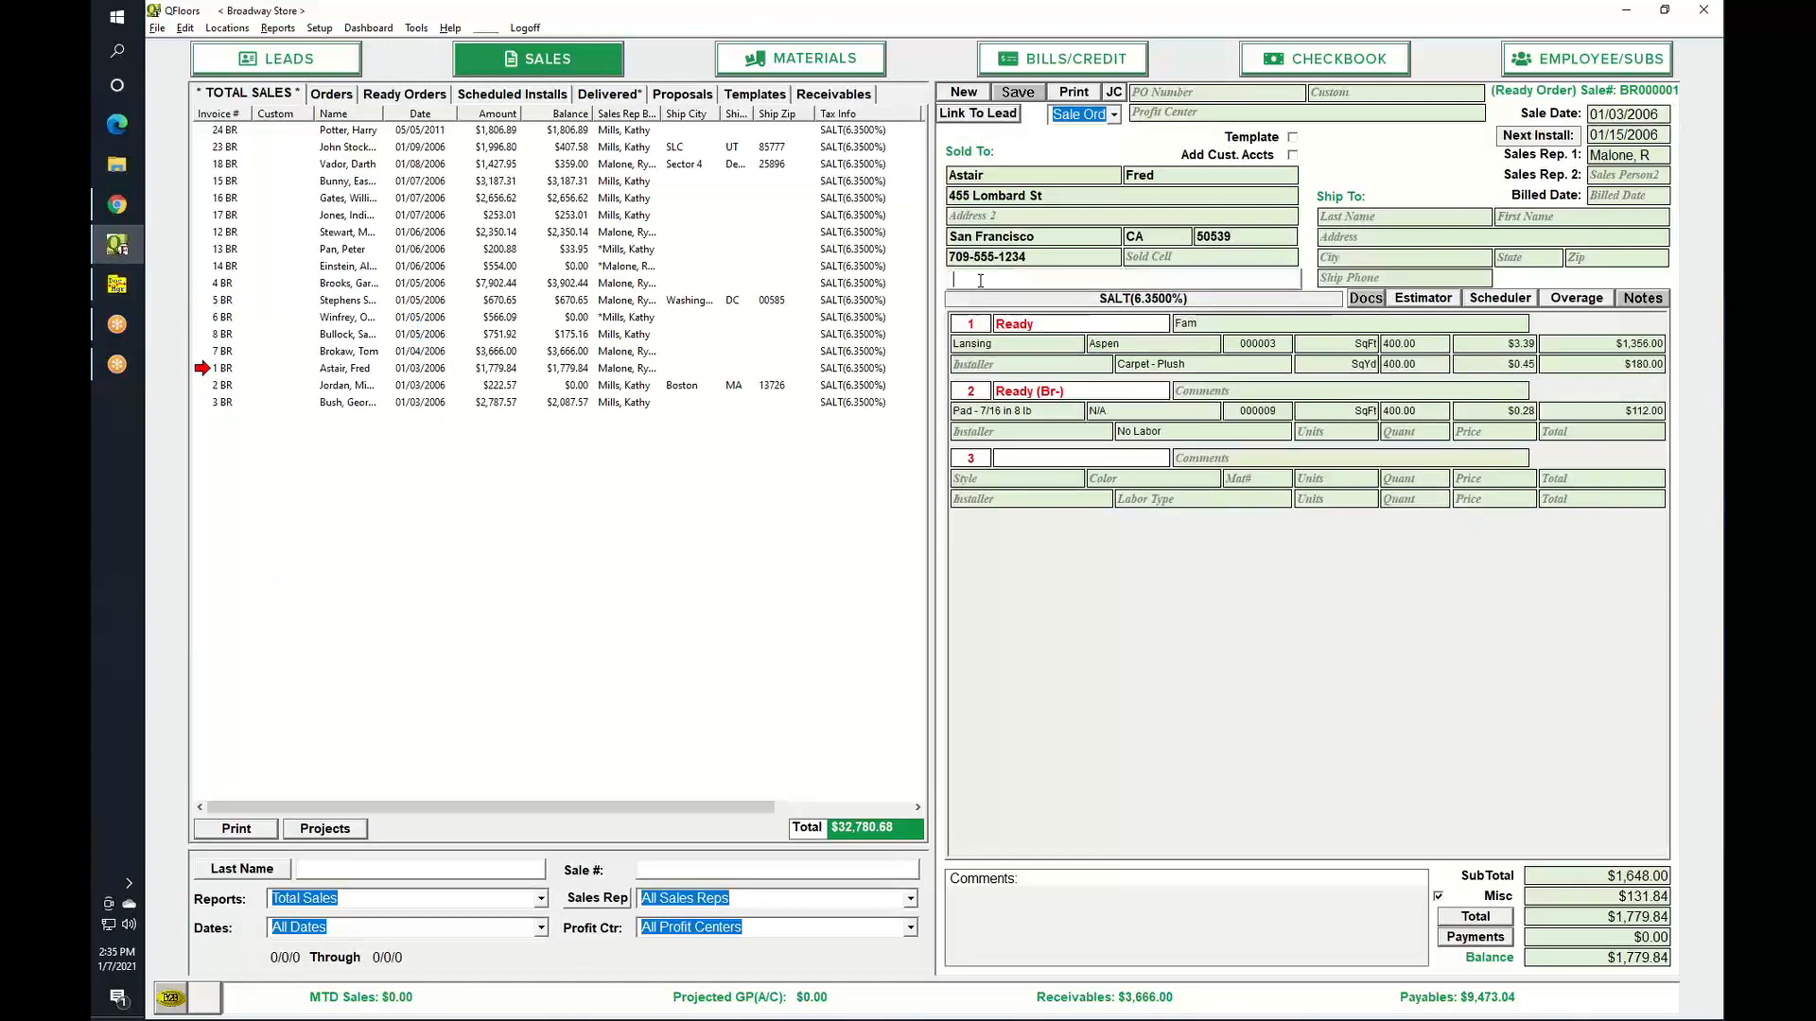
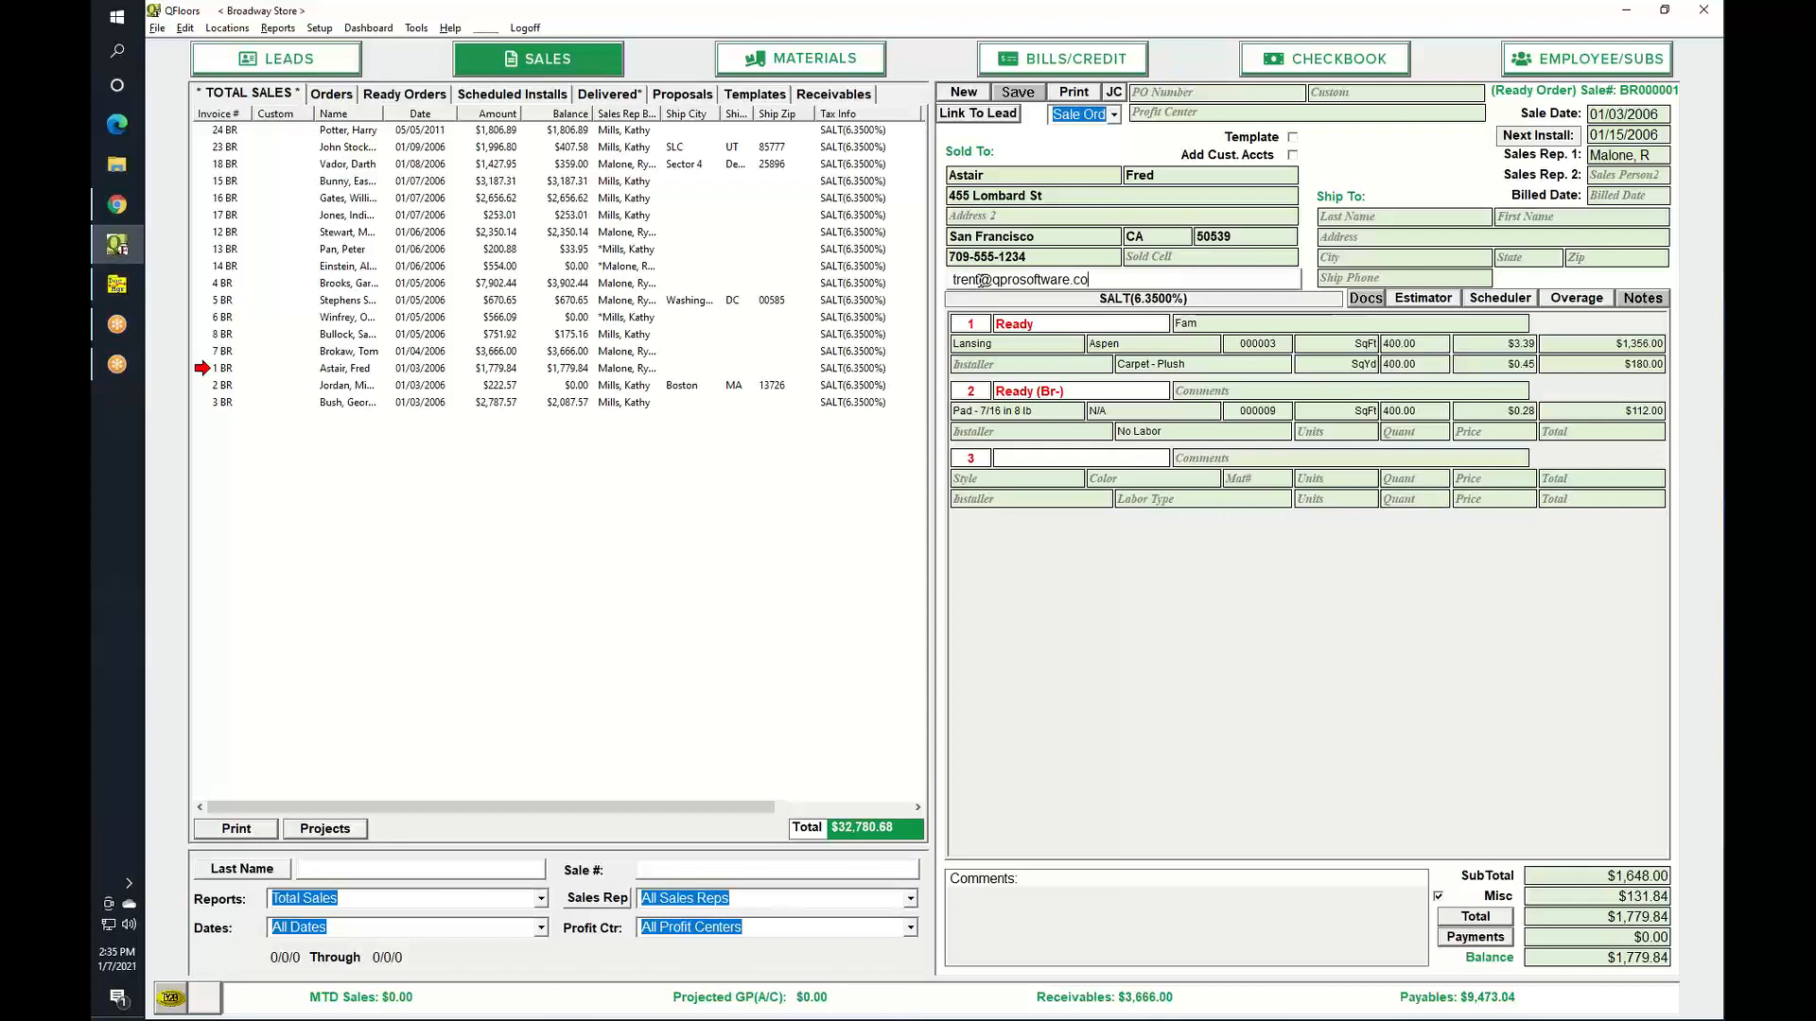
key(Tab)
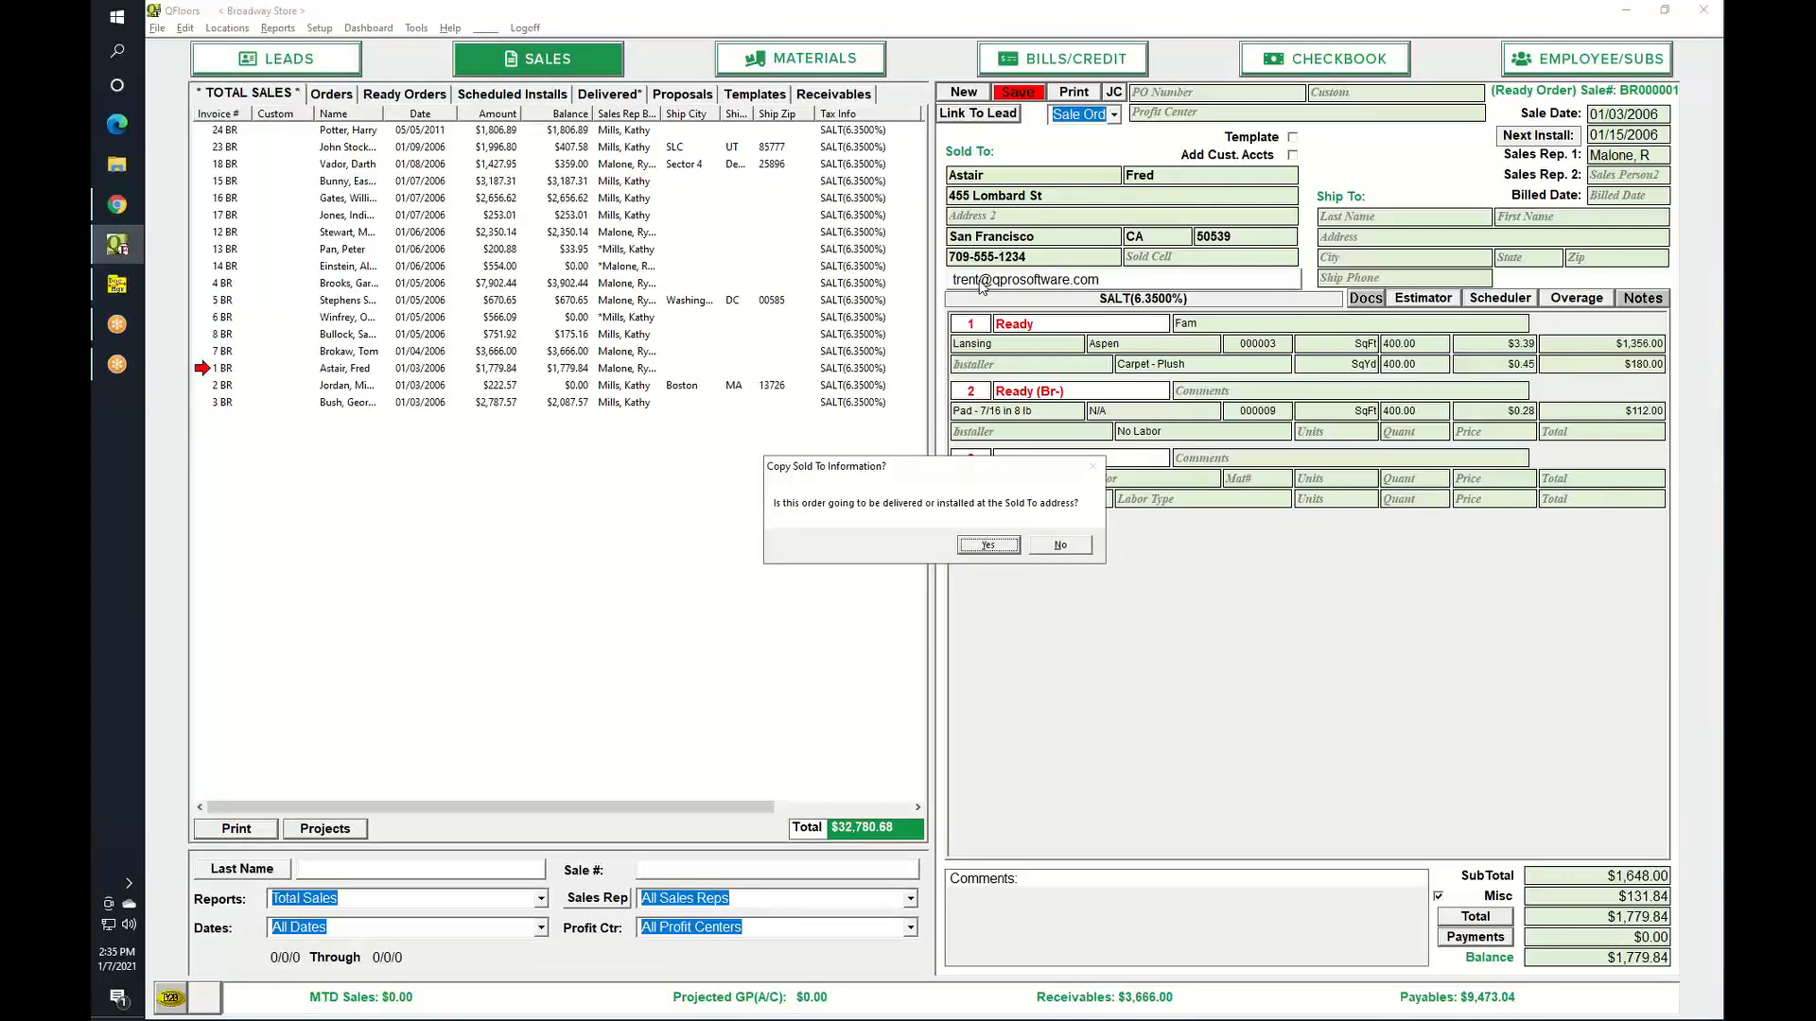
click(991, 545)
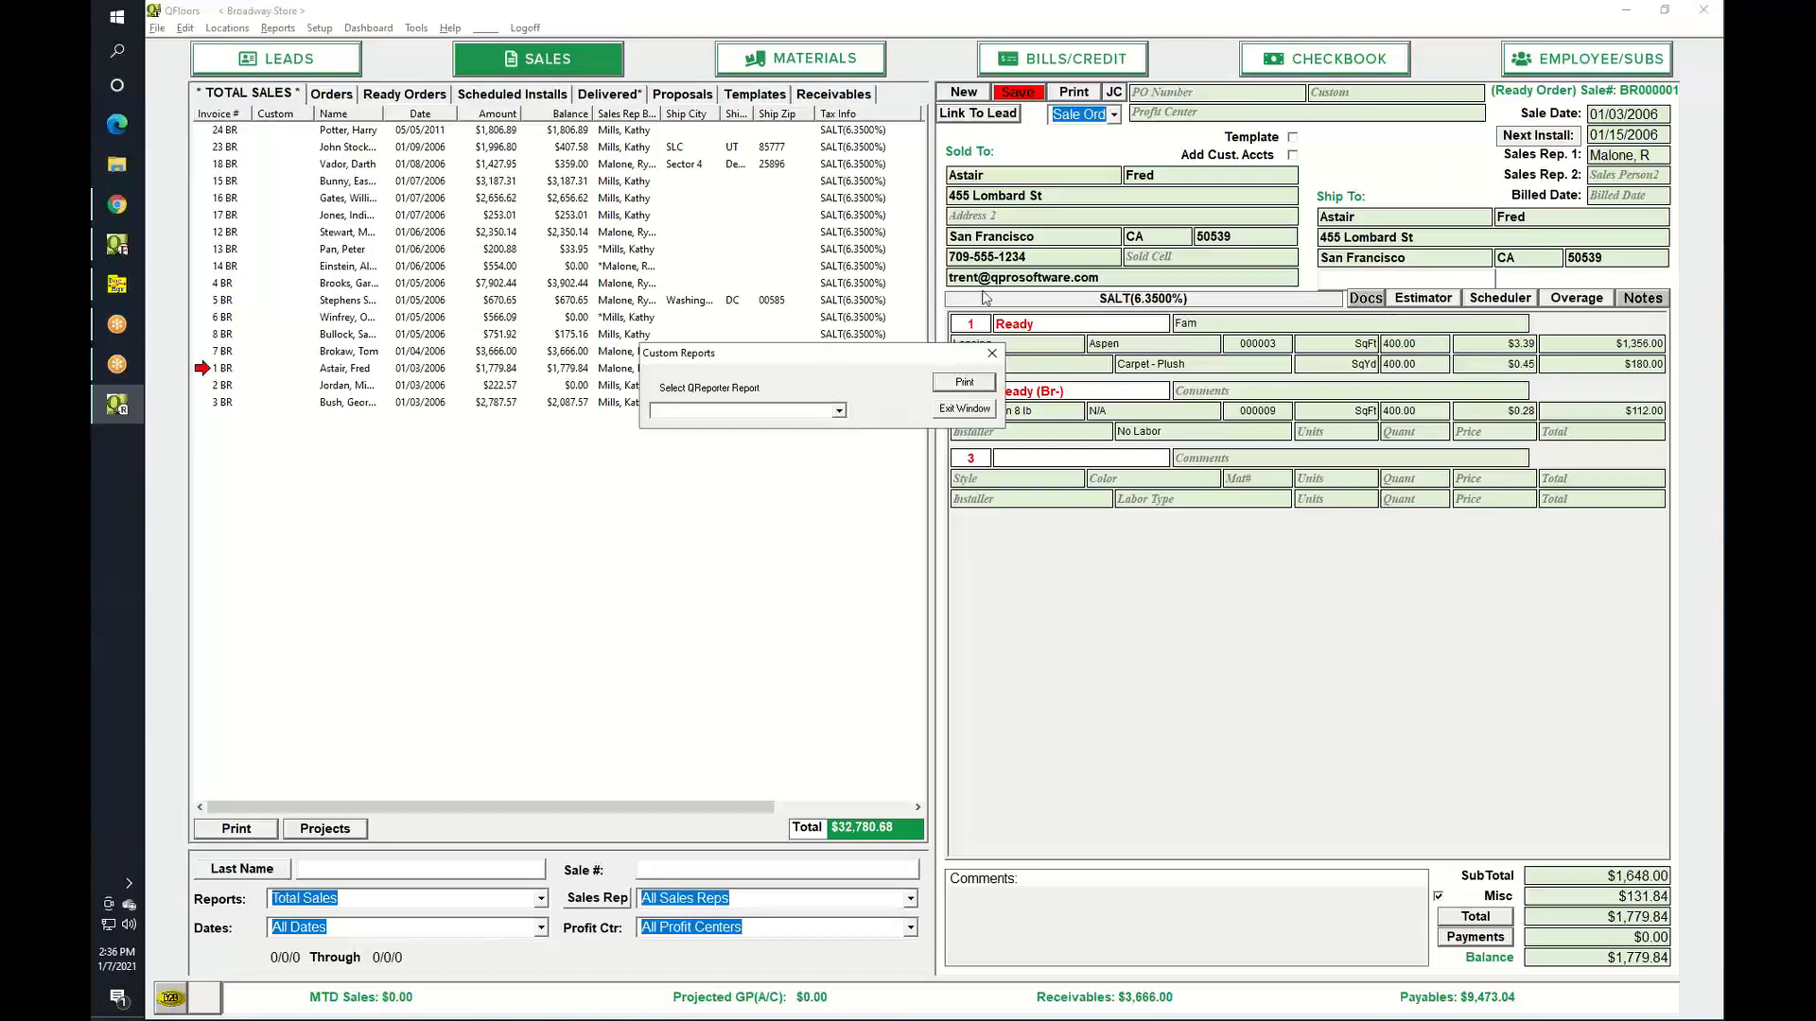
Choose the Invoice - DIY report in the Custom Reports dialog.
click(1014, 93)
click(839, 412)
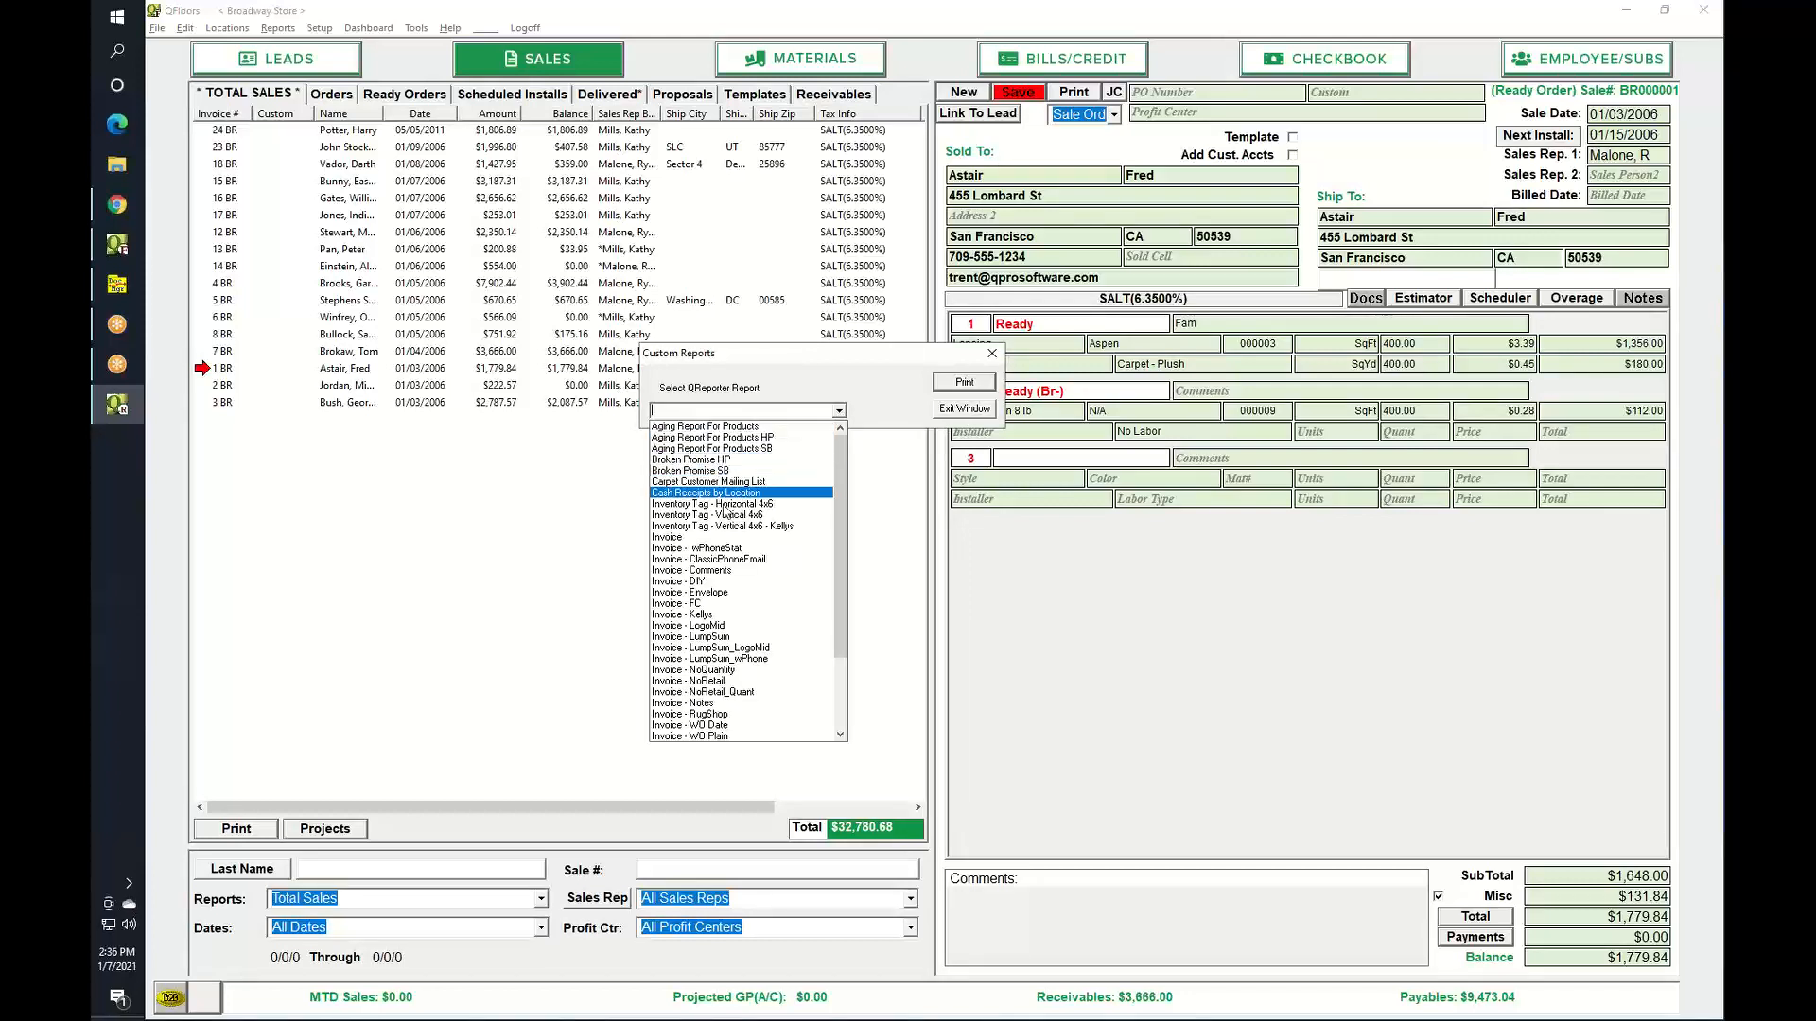
click(674, 581)
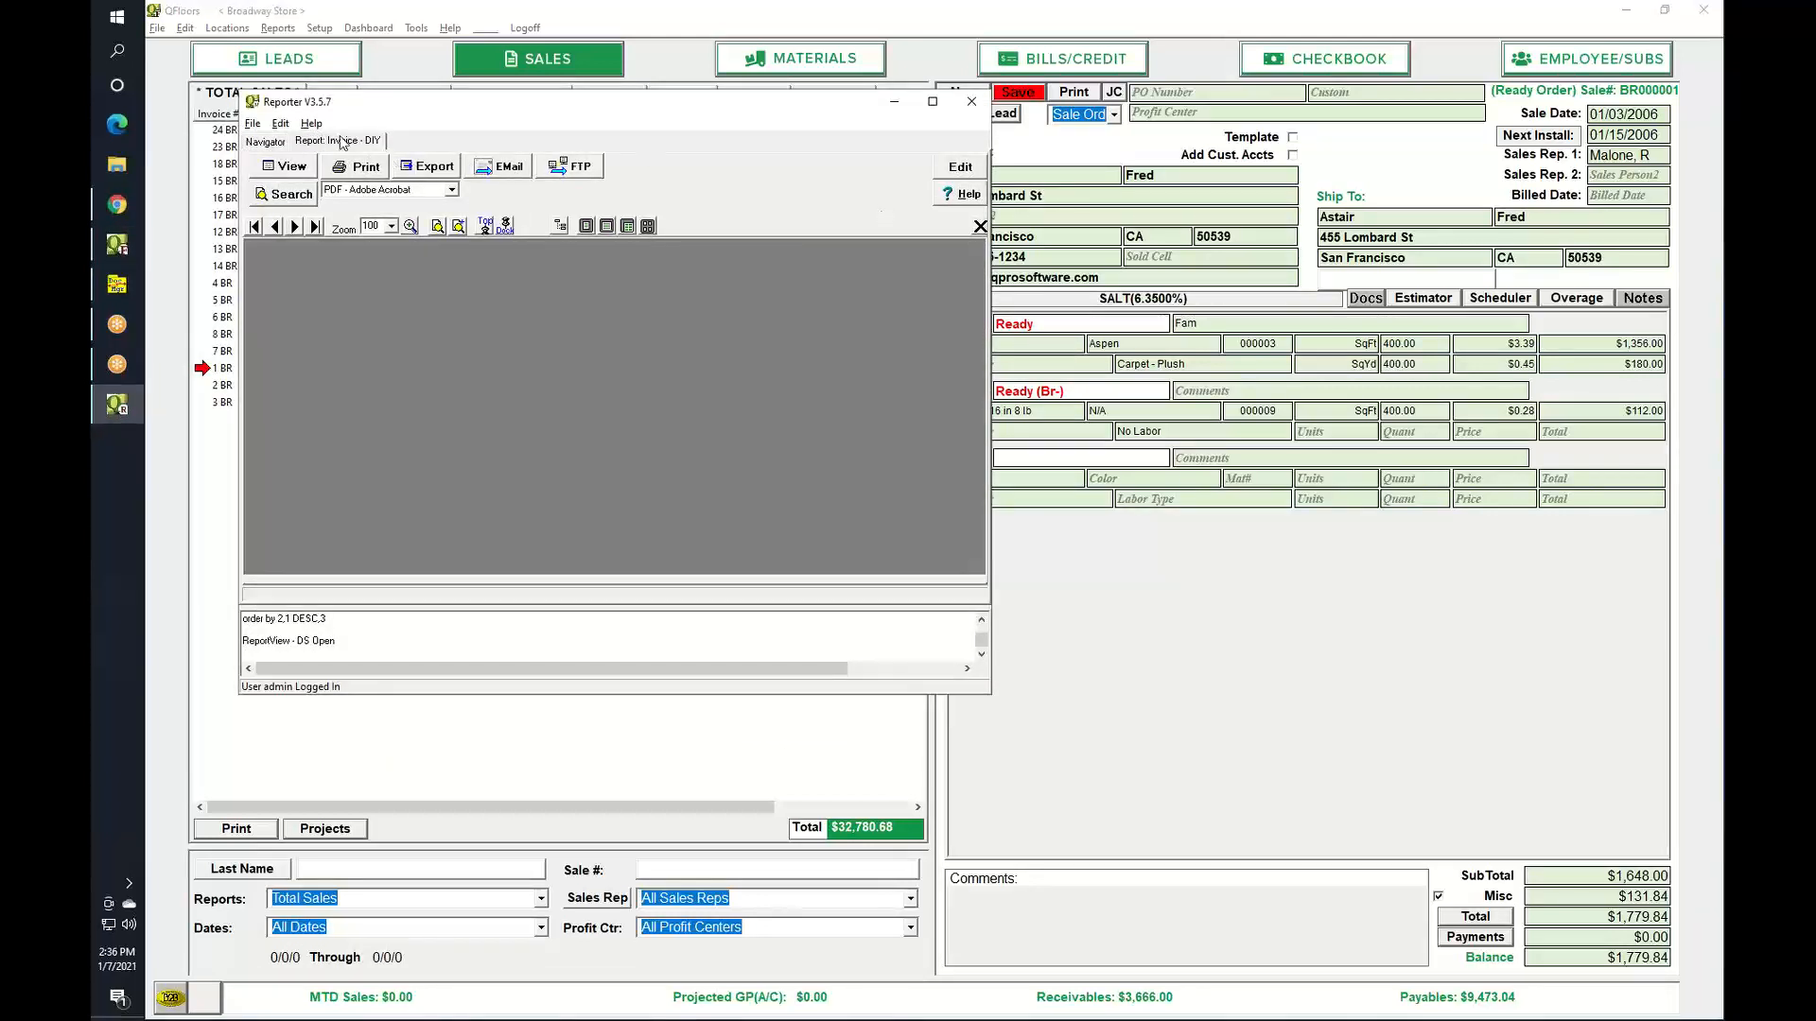
Save the updated 1 BR order and bring the Reporter window back.
click(1035, 109)
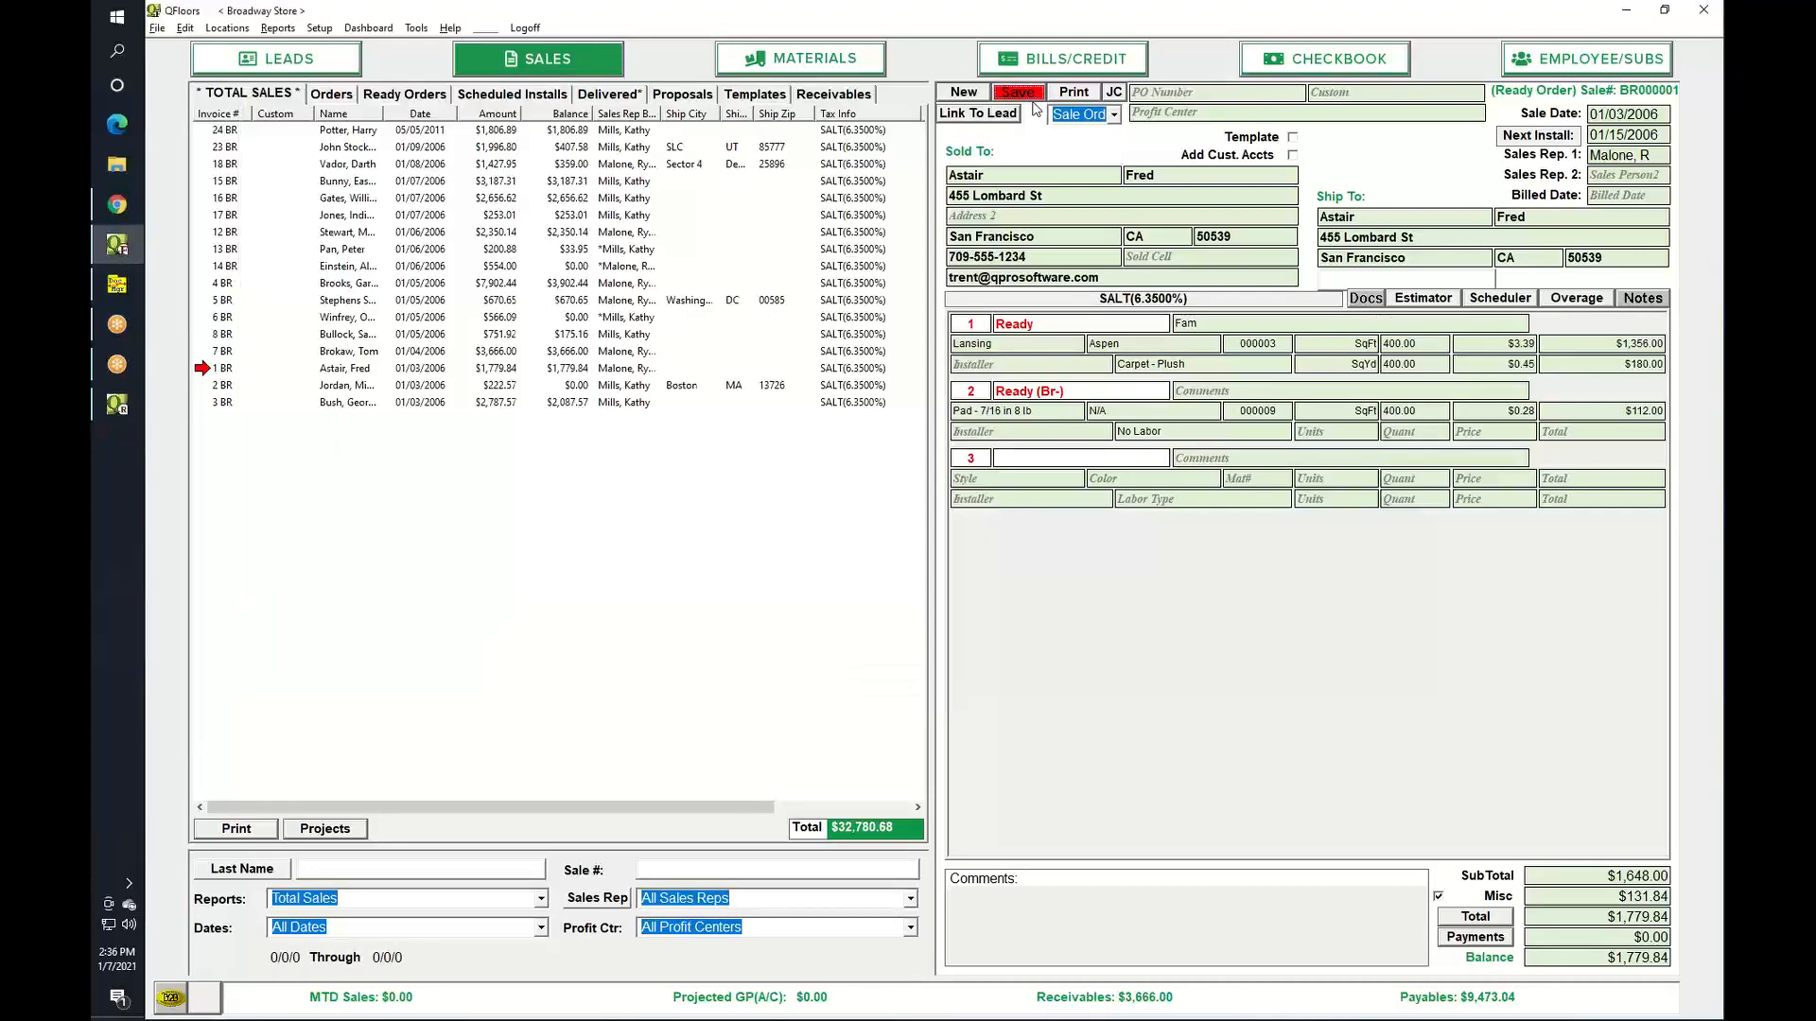
click(1029, 97)
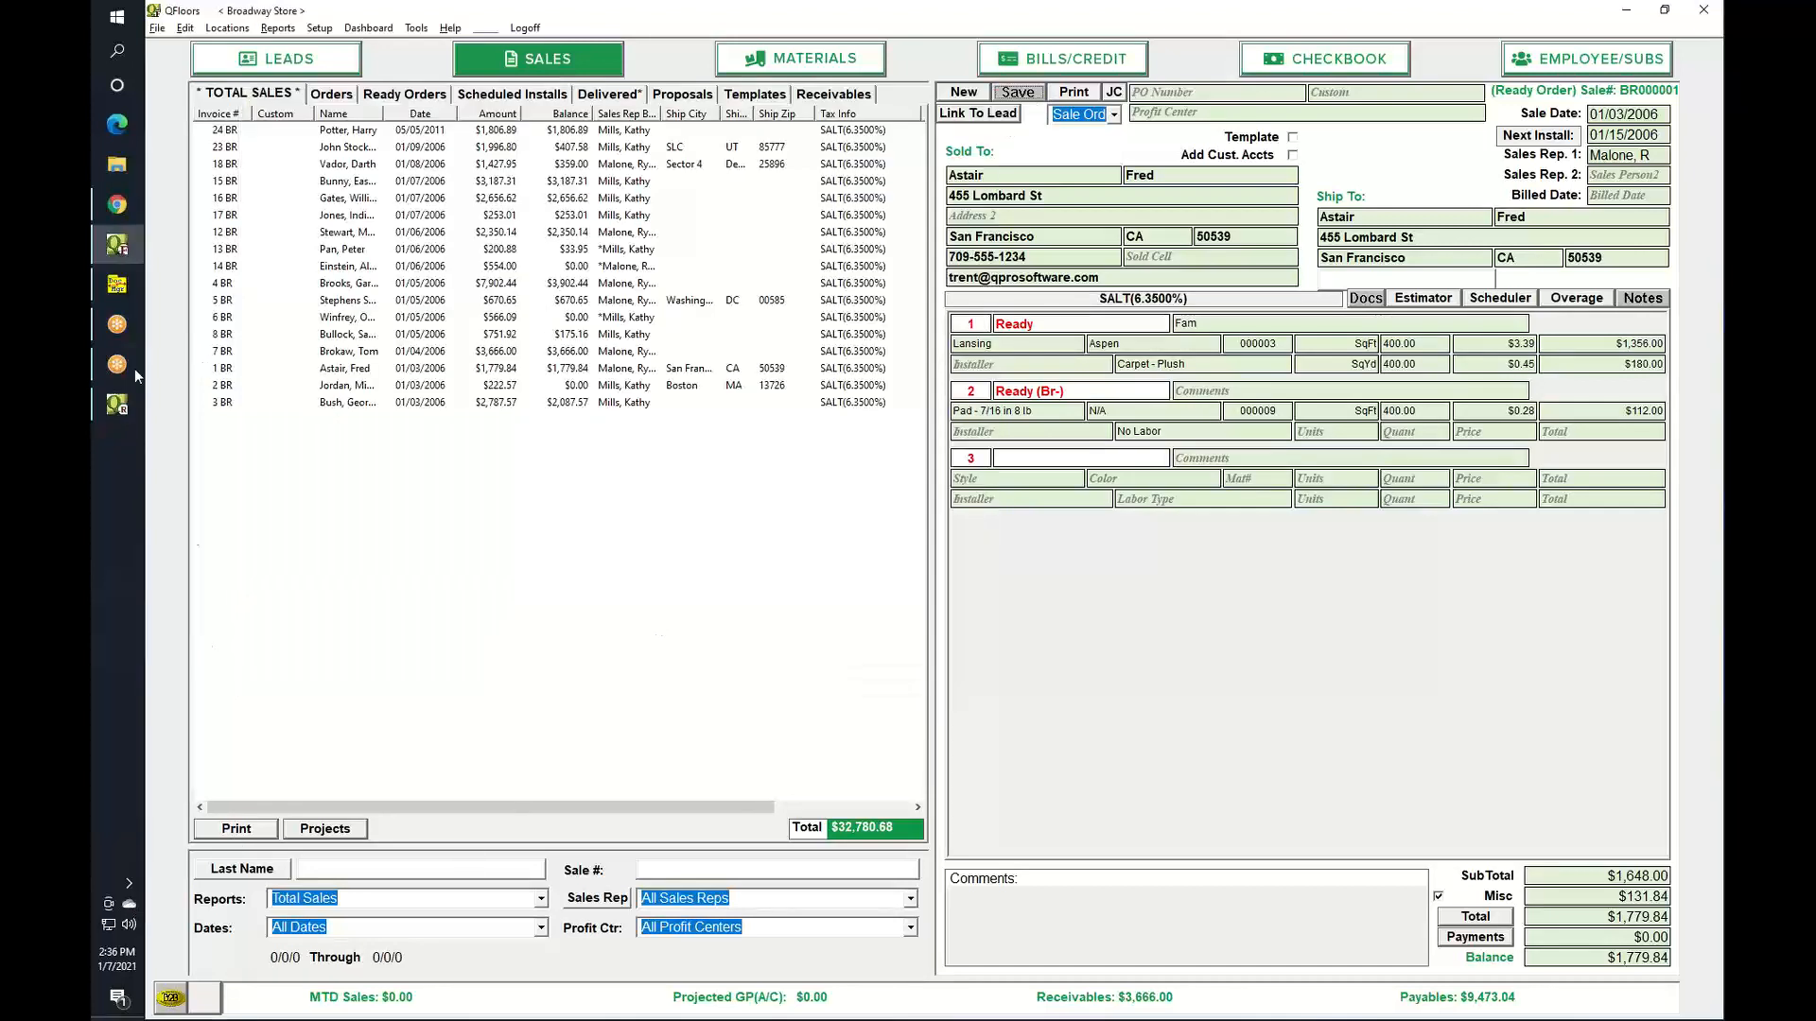
click(116, 403)
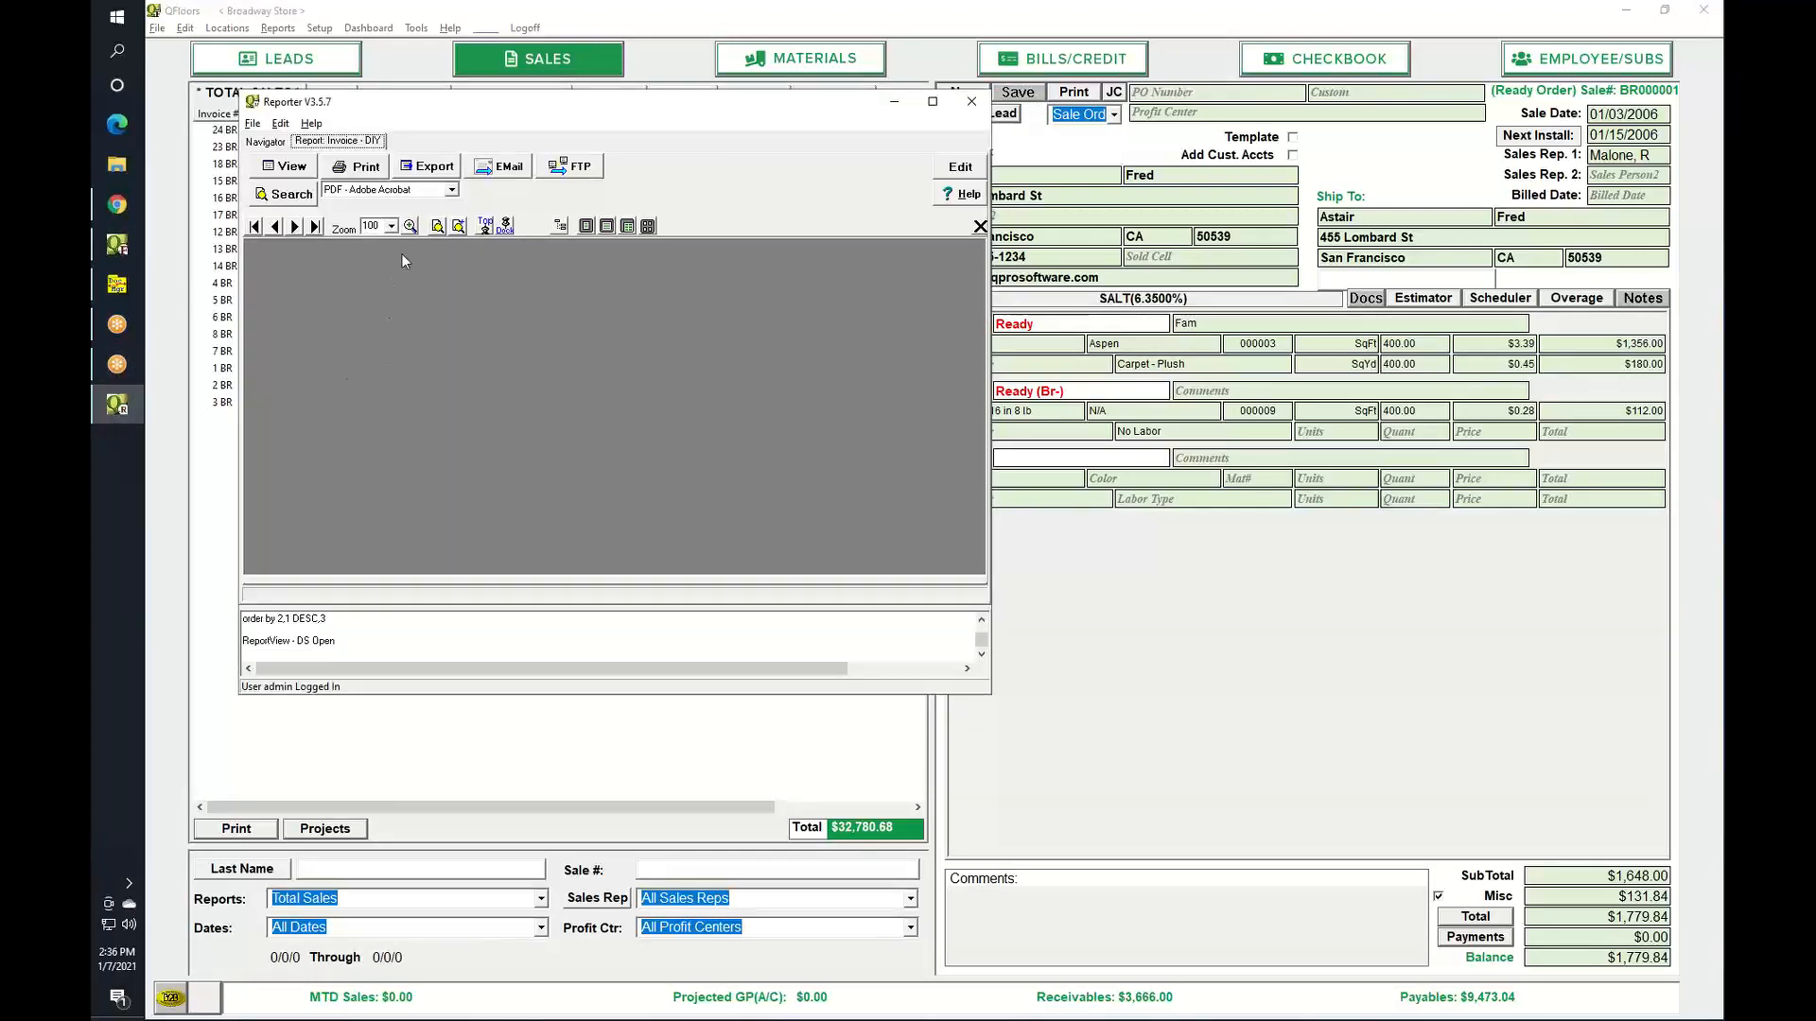
Preview the Invoice - DIY report, dismiss the invoice number prompt, then minimize Reporter.
click(287, 166)
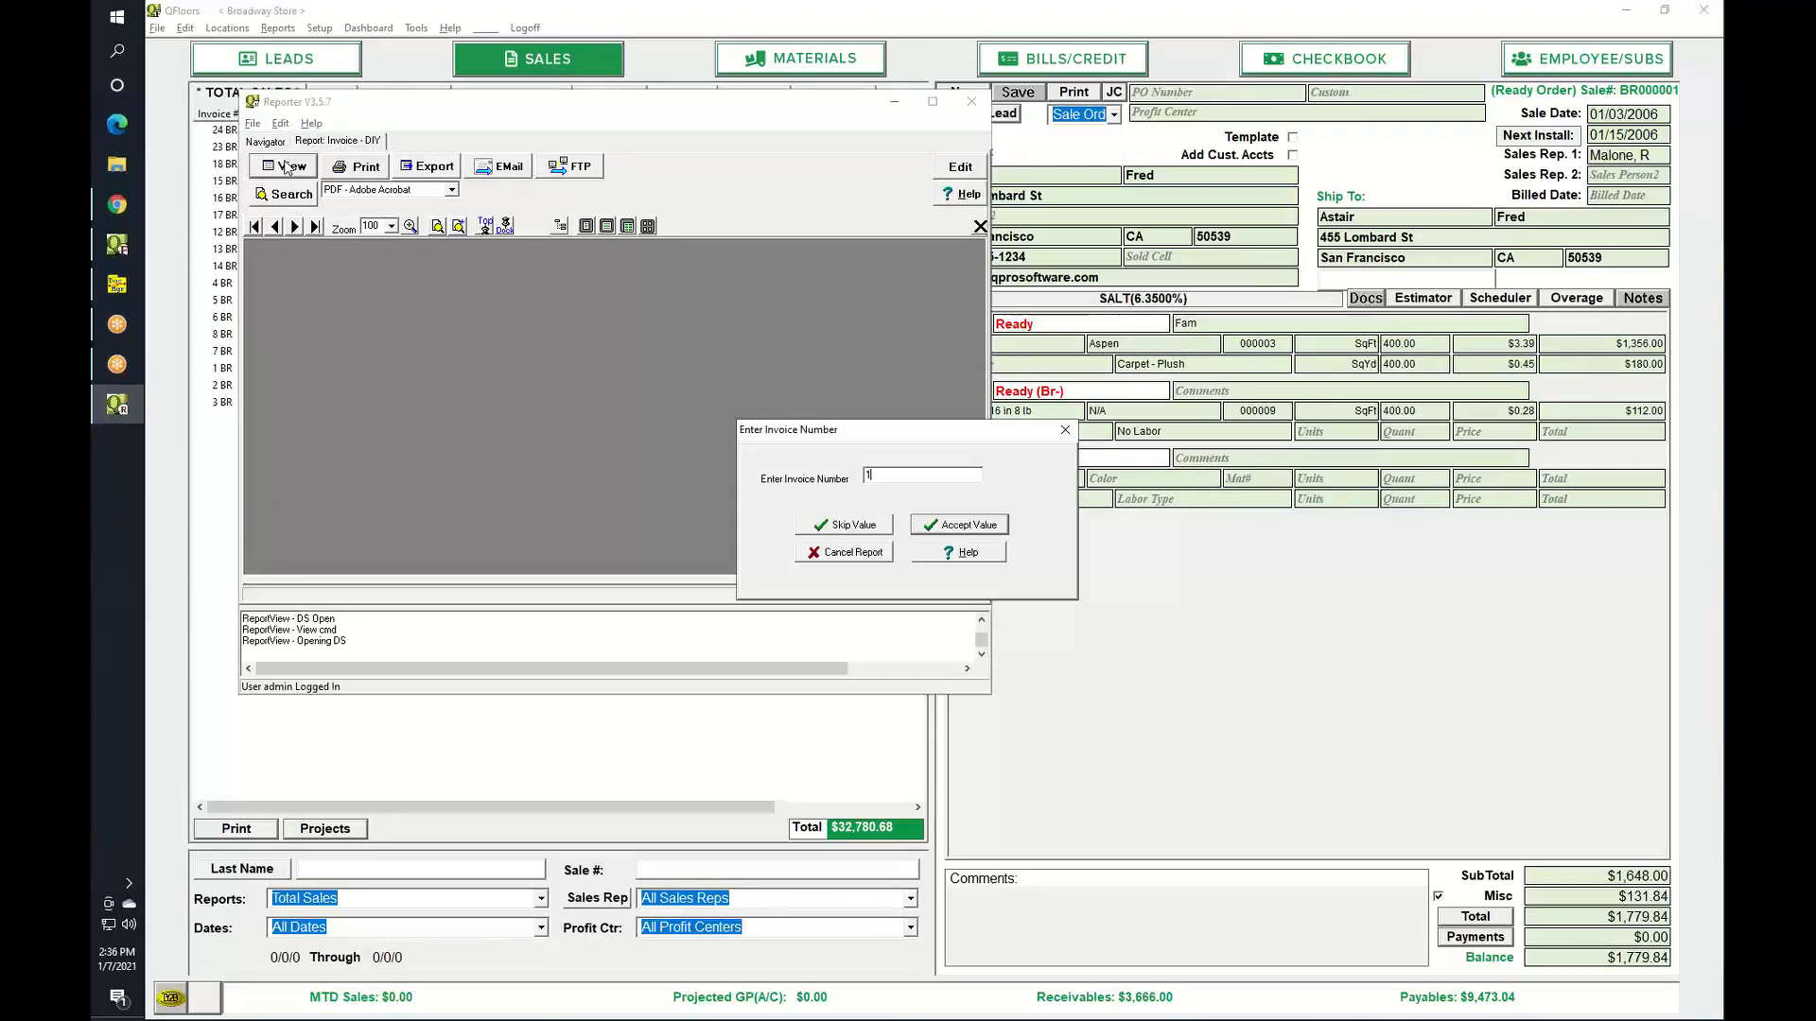
key(Return)
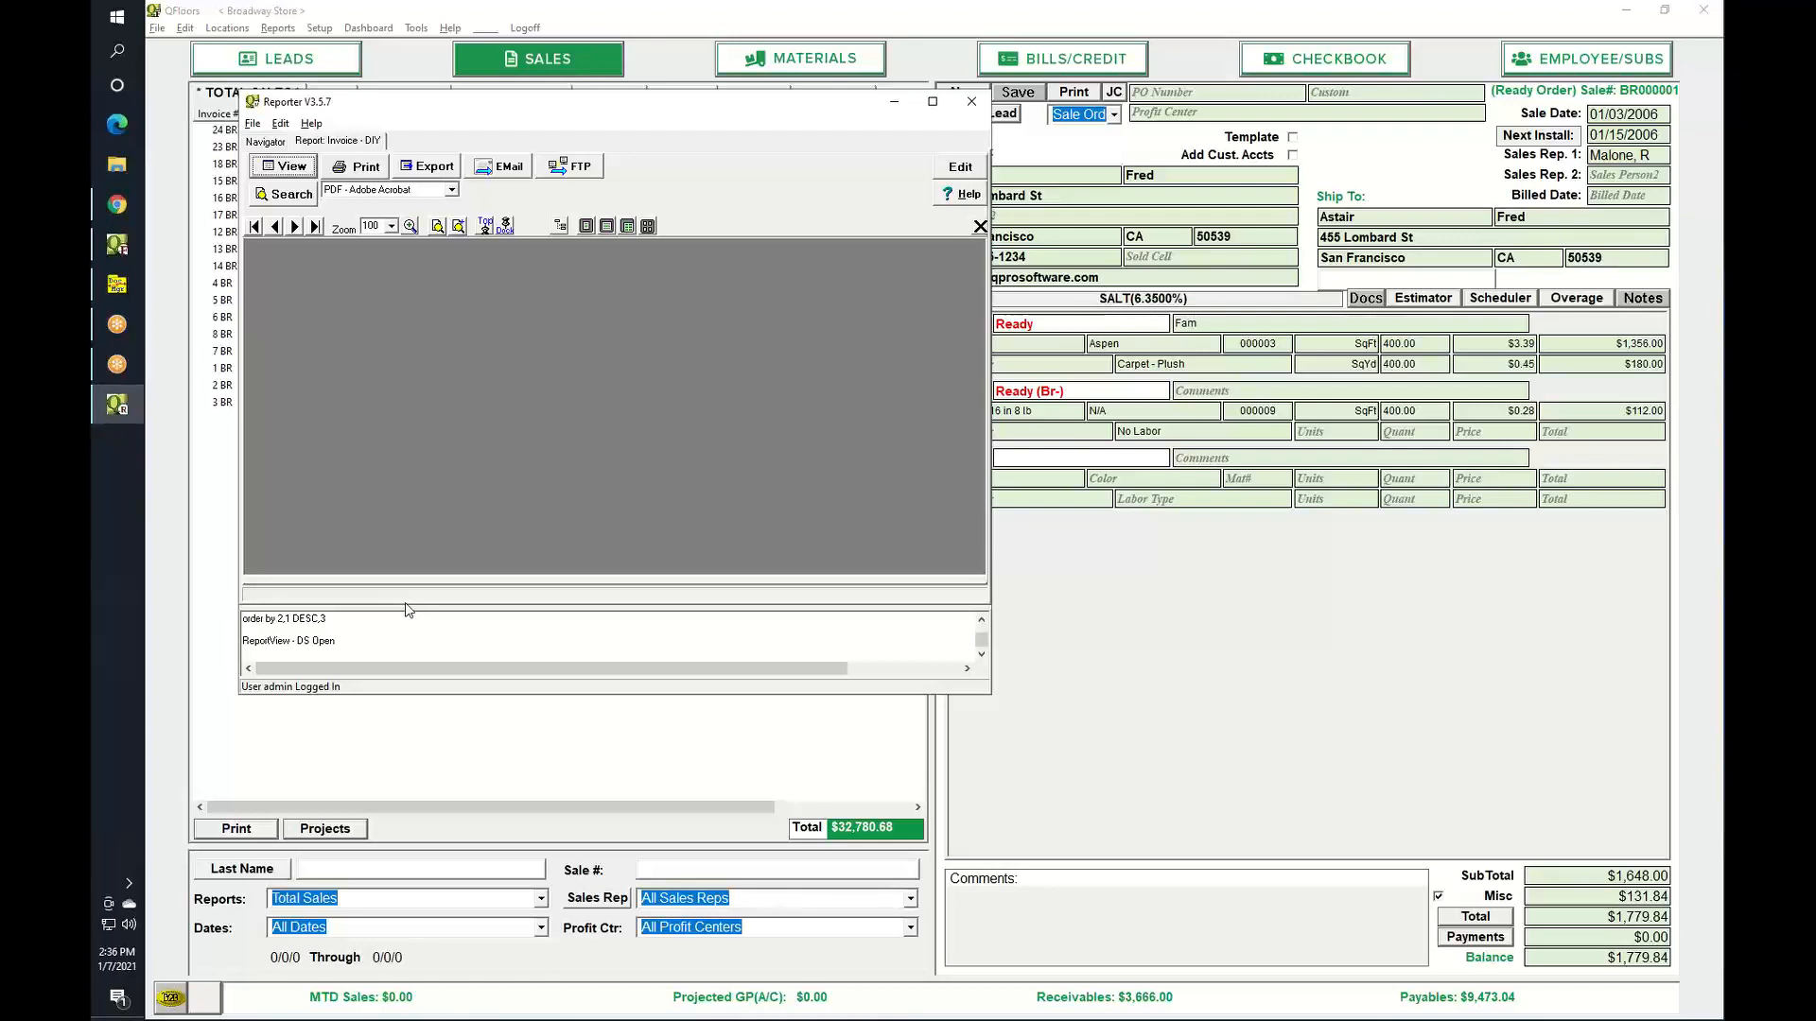
click(894, 103)
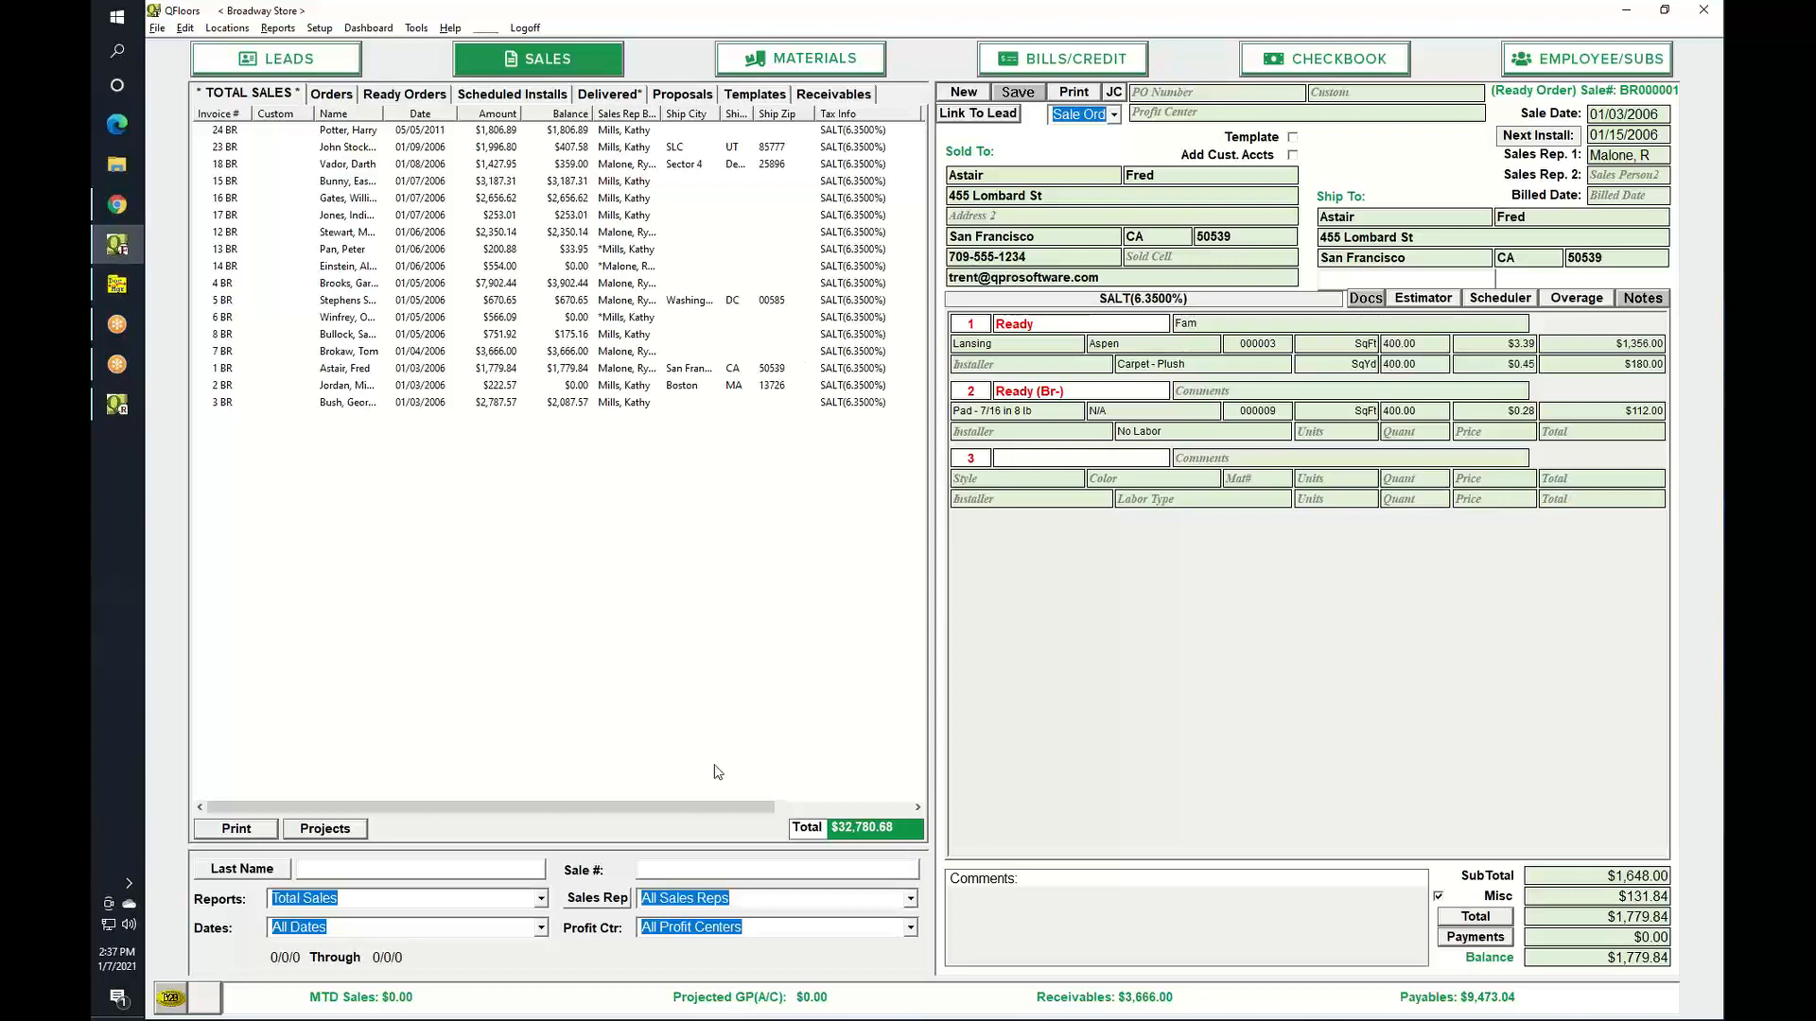
Browse the support site's Standard QReporter Library, then show Reporter's Navigator list of report files.
click(117, 205)
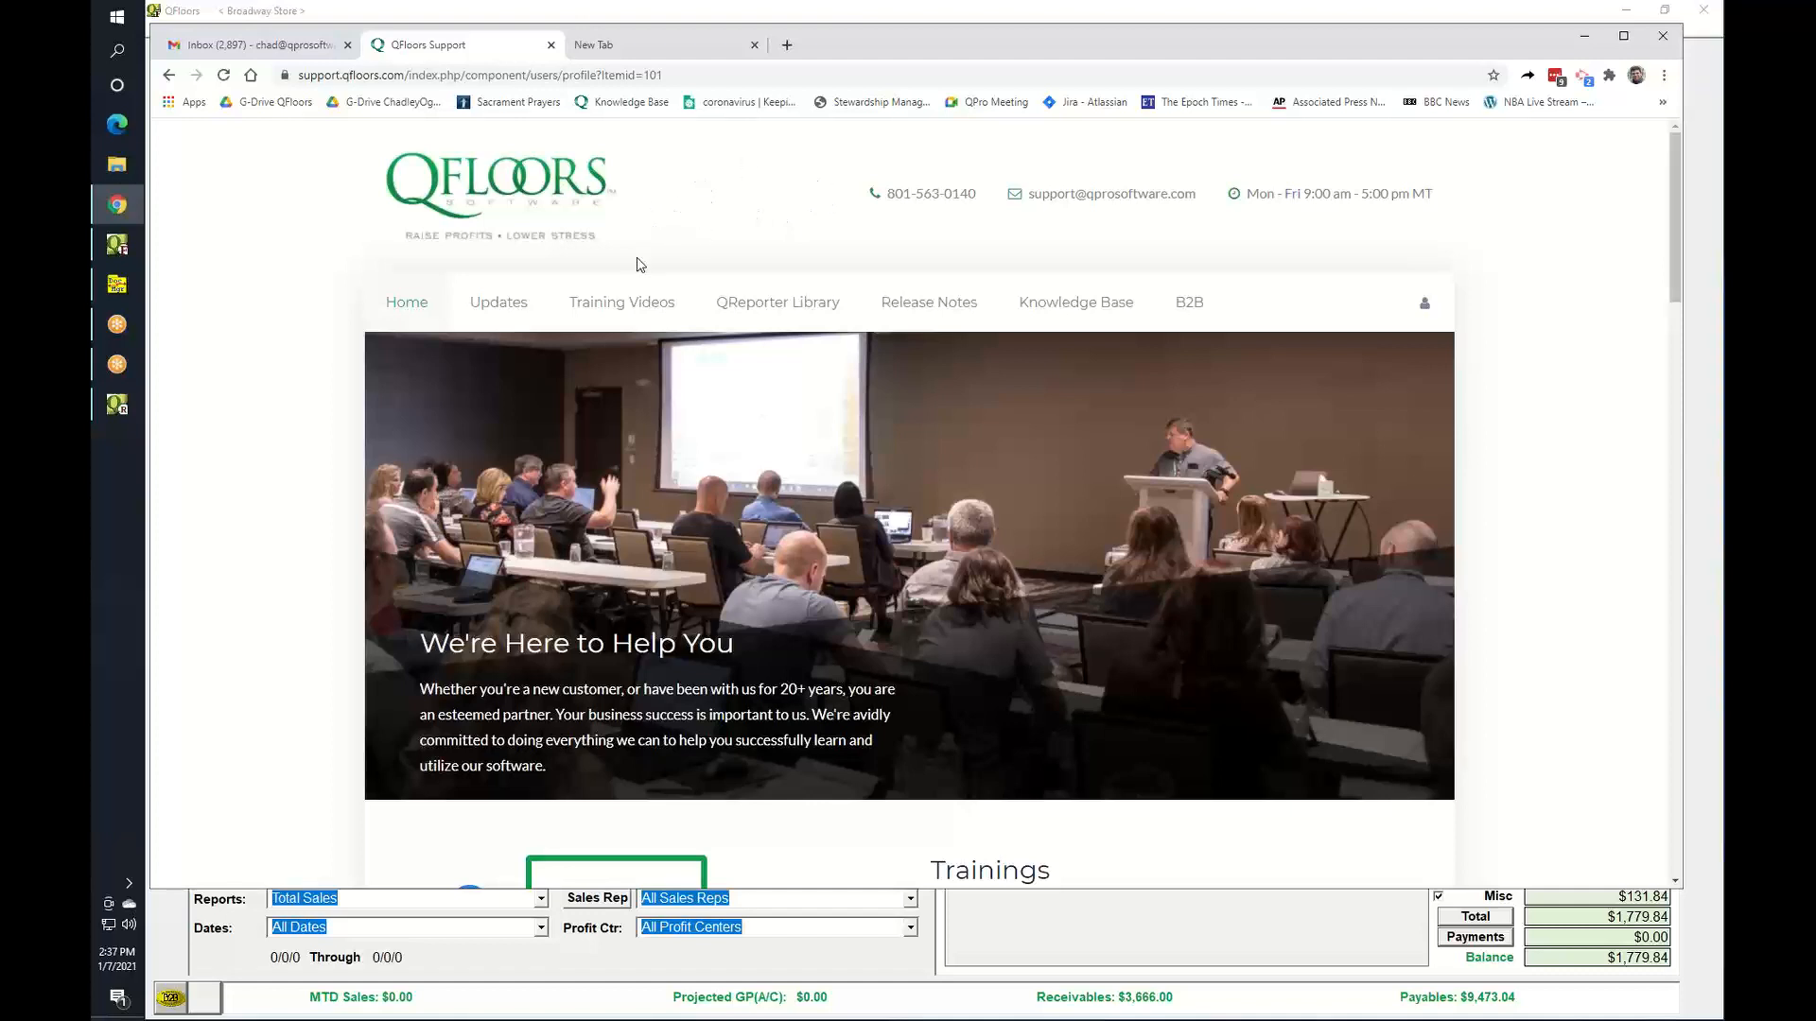
mouse_move(811, 303)
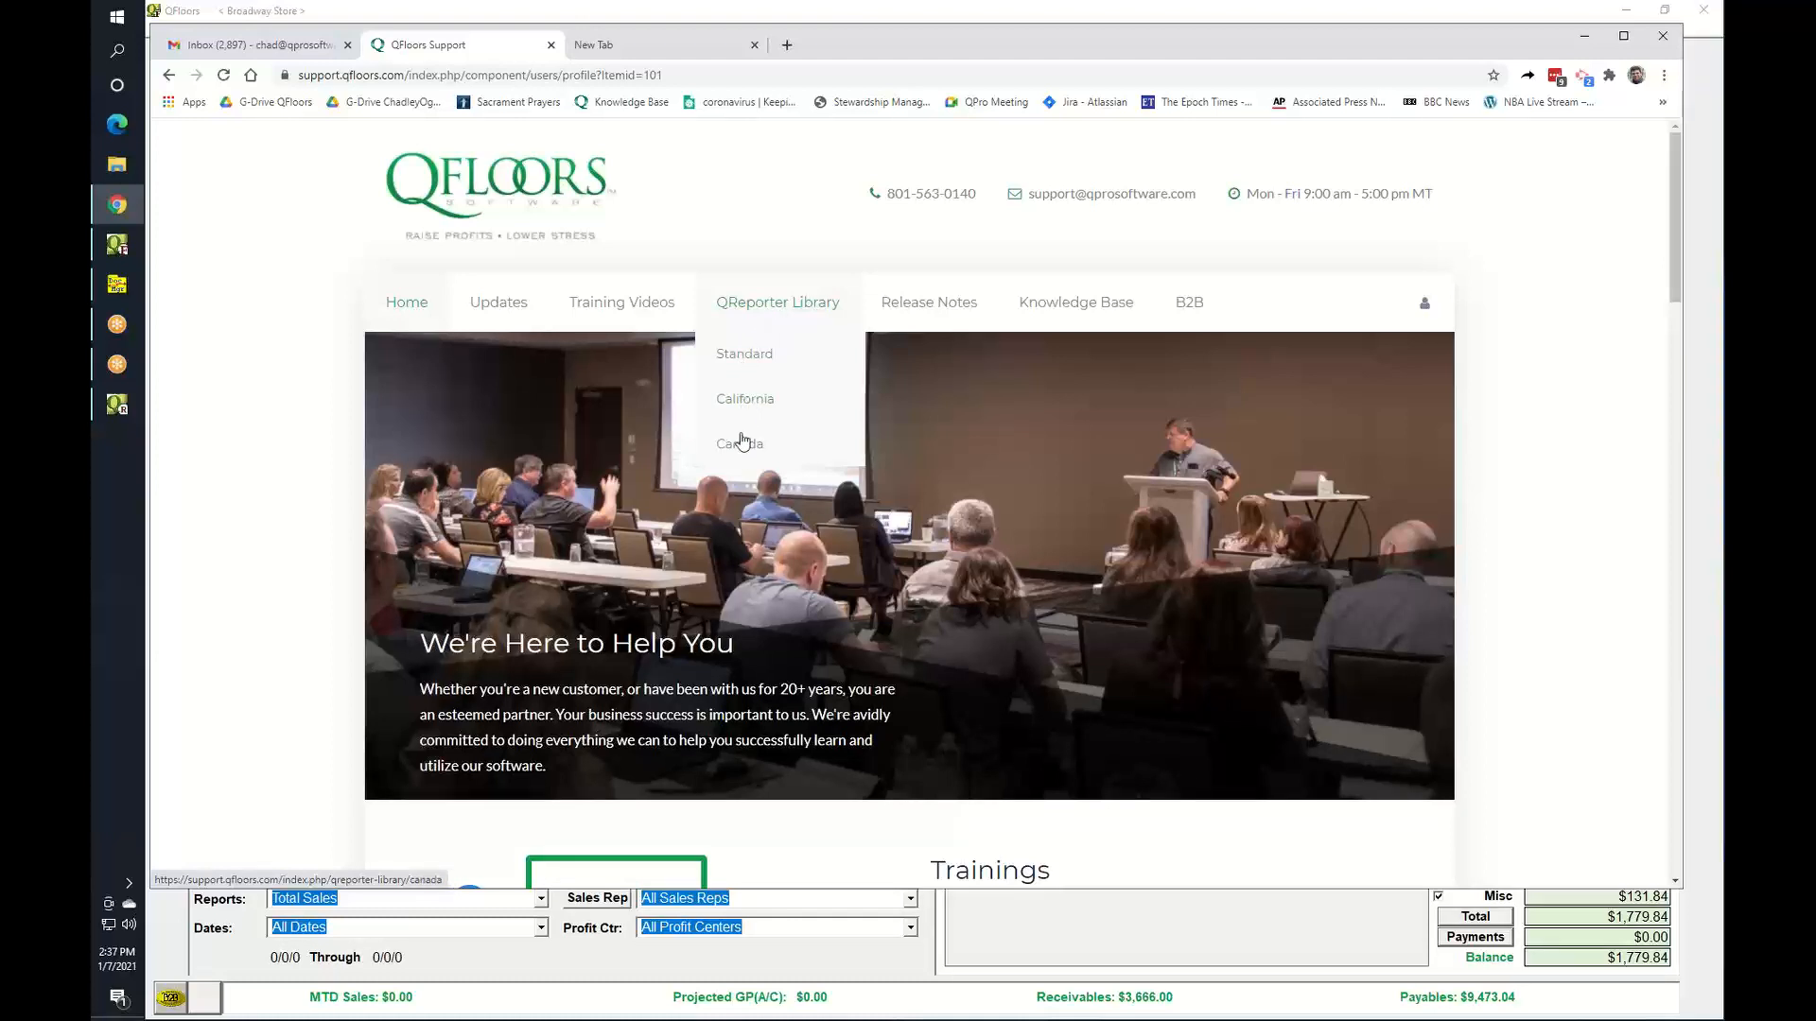
click(760, 363)
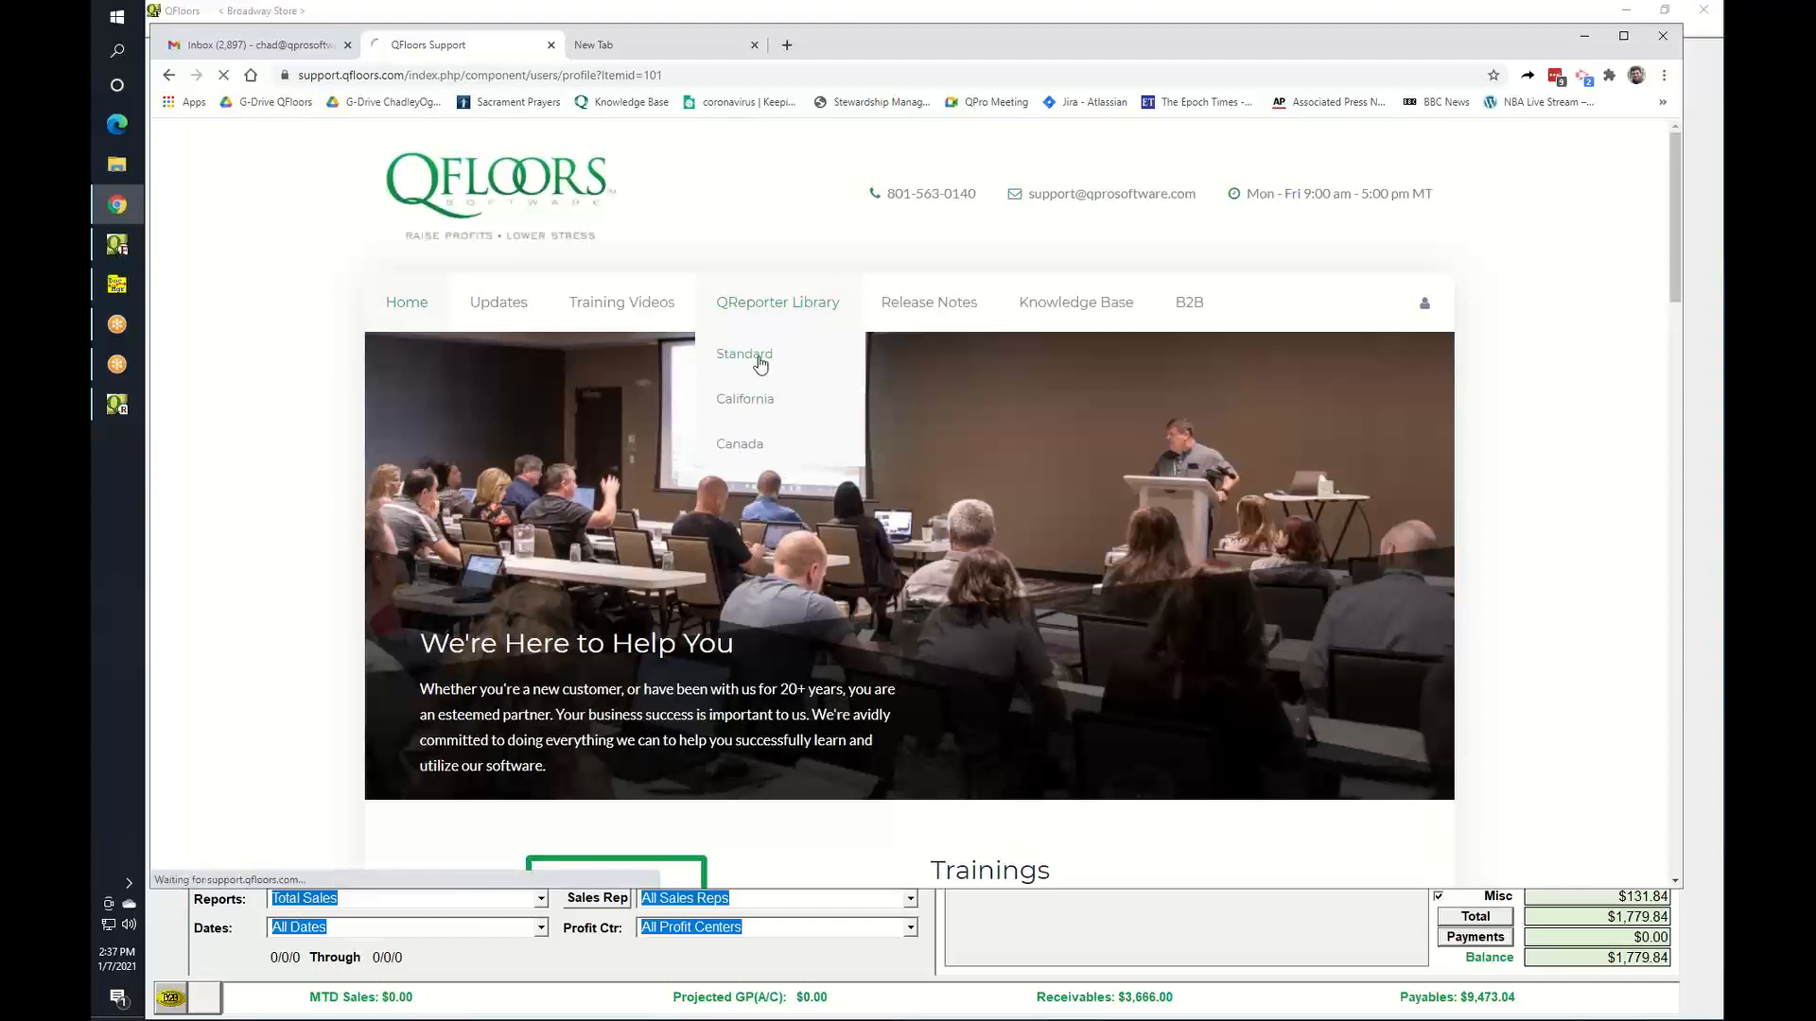
scroll(1100, 542, down, 4)
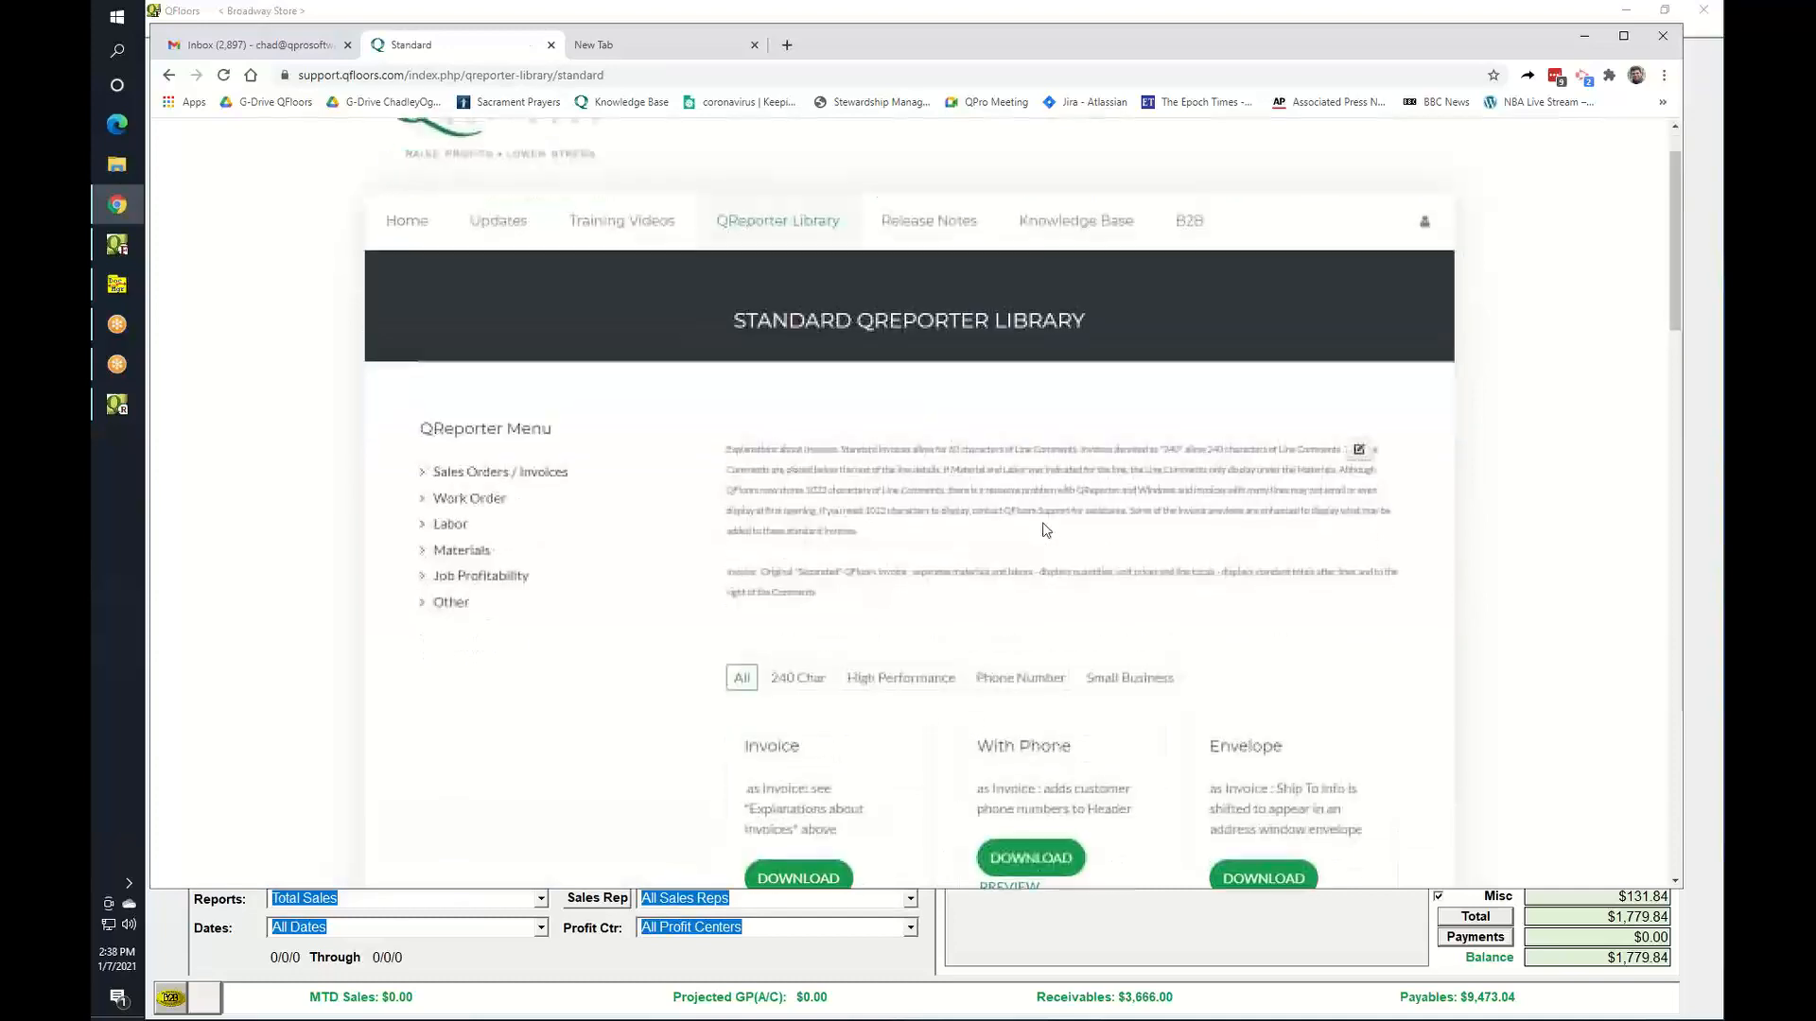
scroll(1100, 543, down, 7)
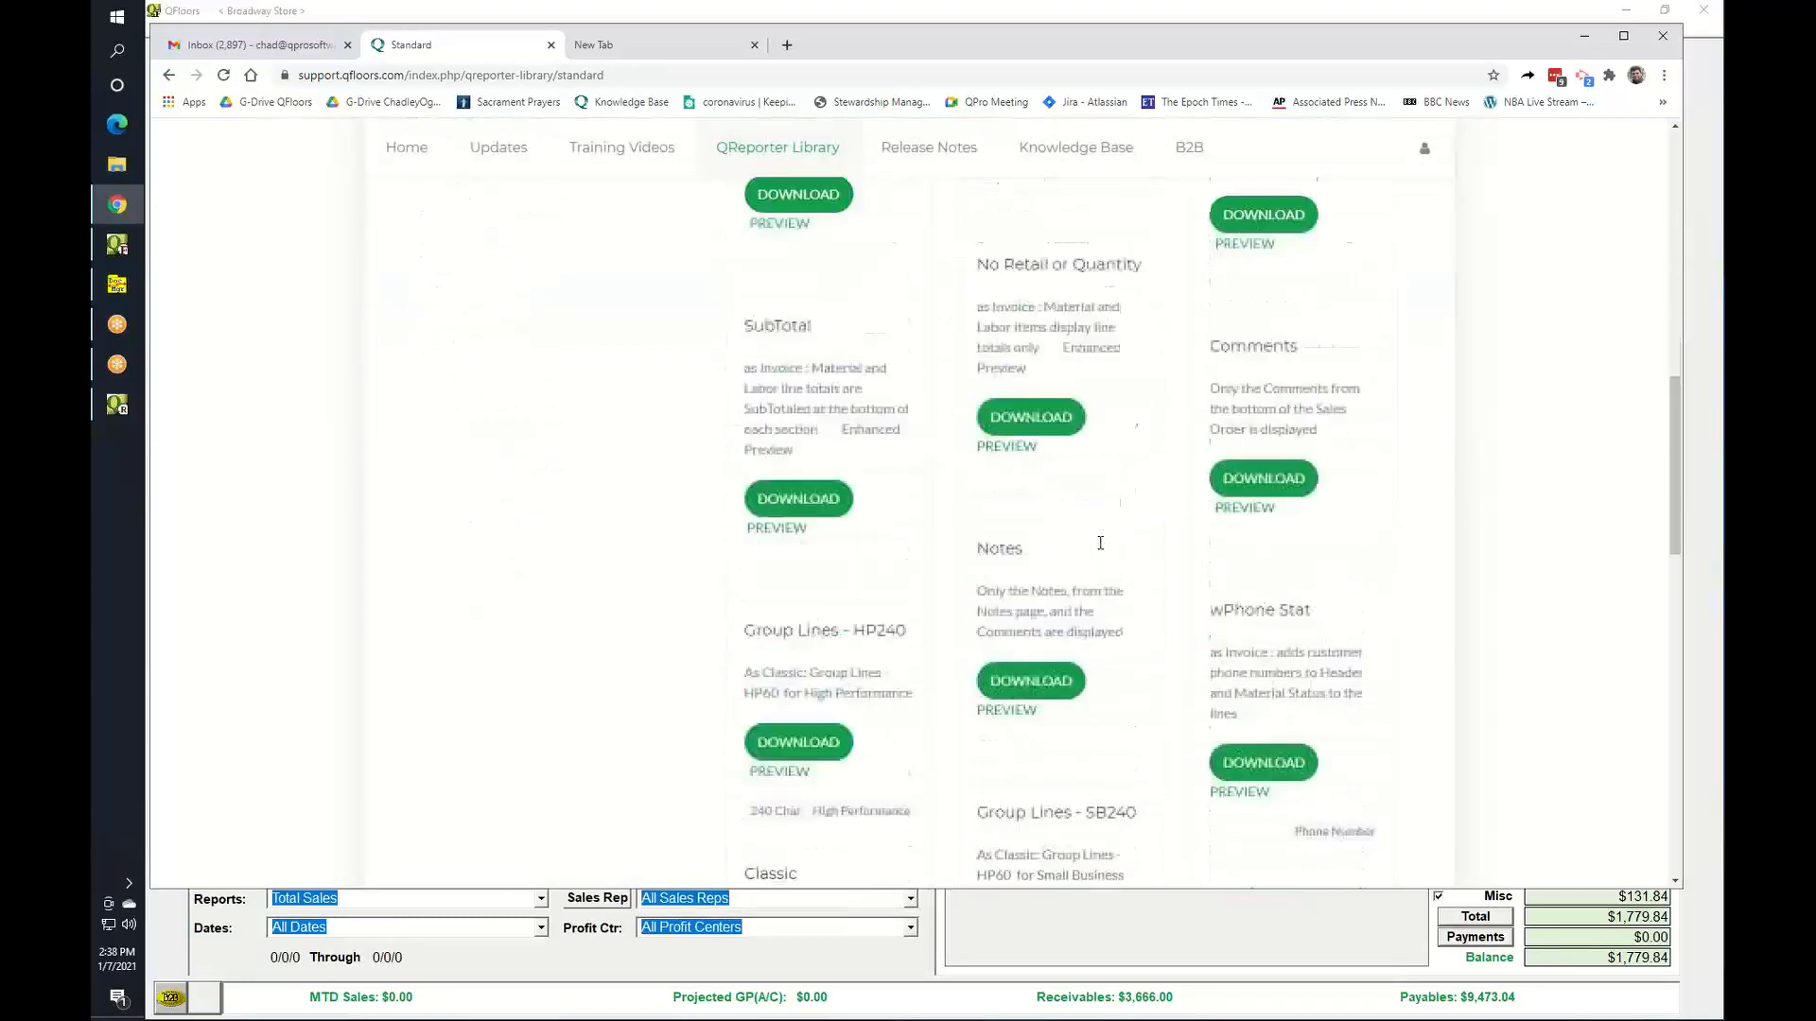
scroll(1100, 549, up, 5)
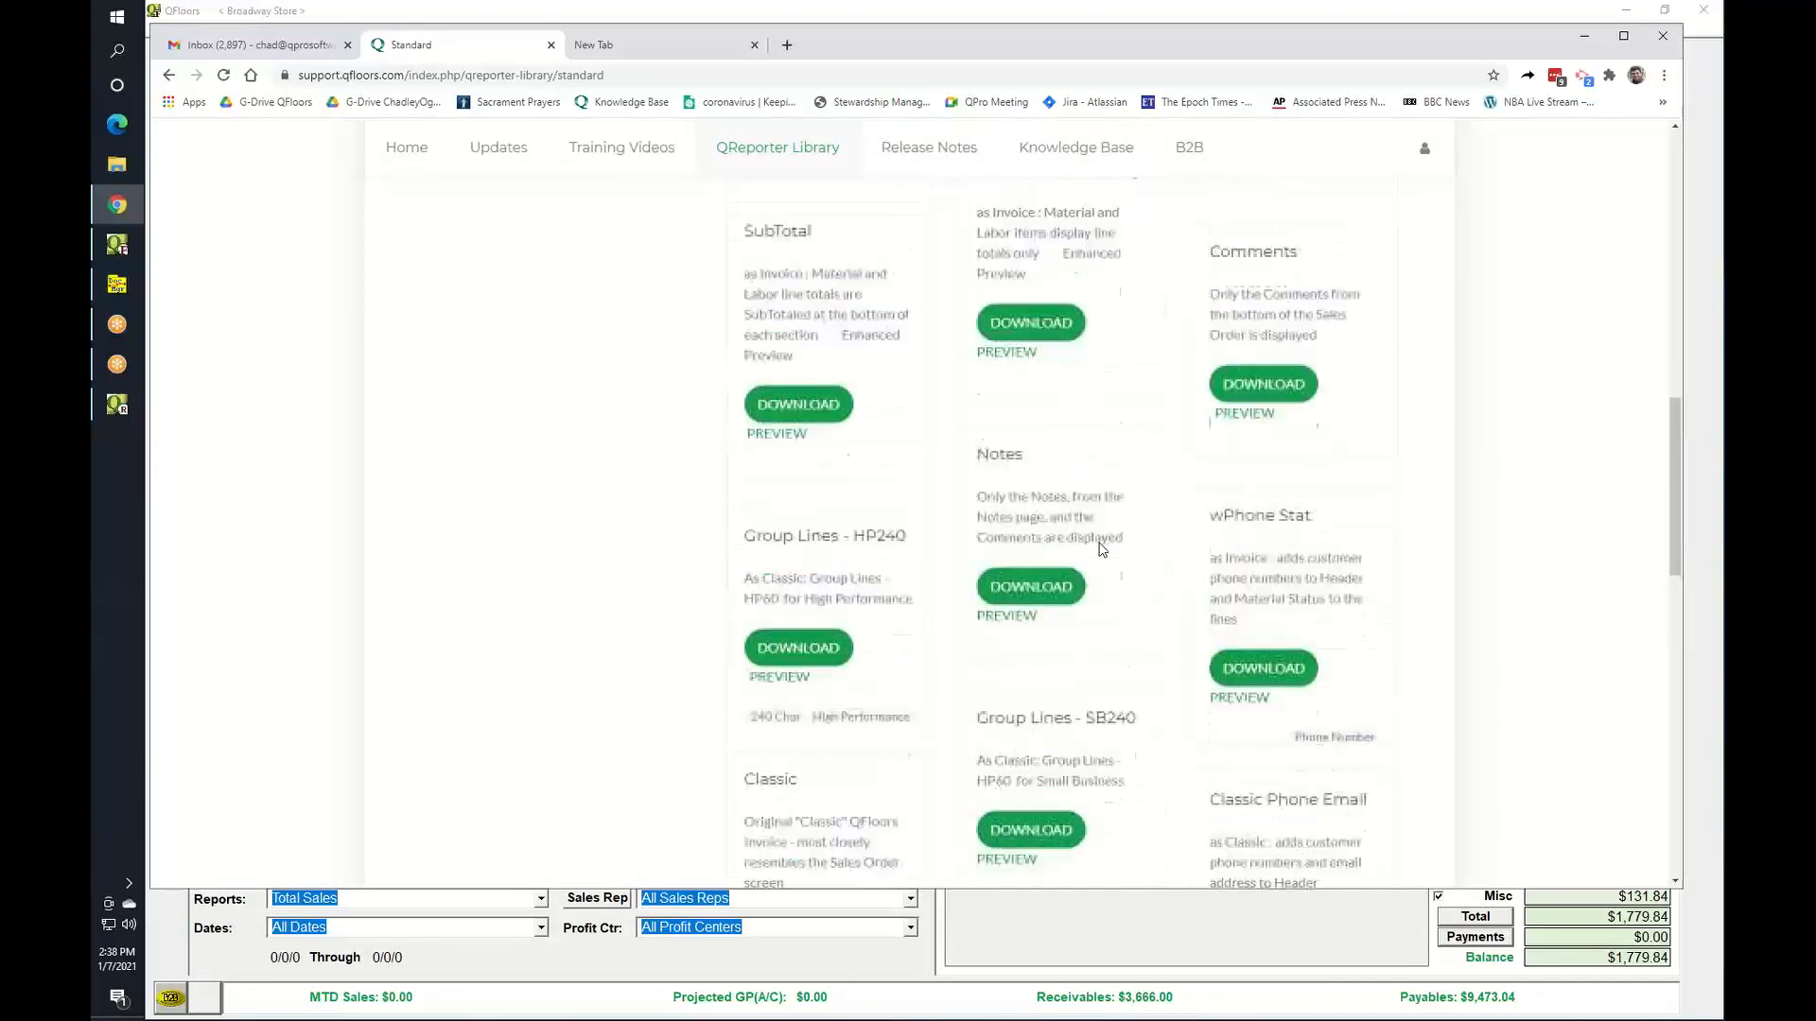
scroll(1100, 550, up, 3)
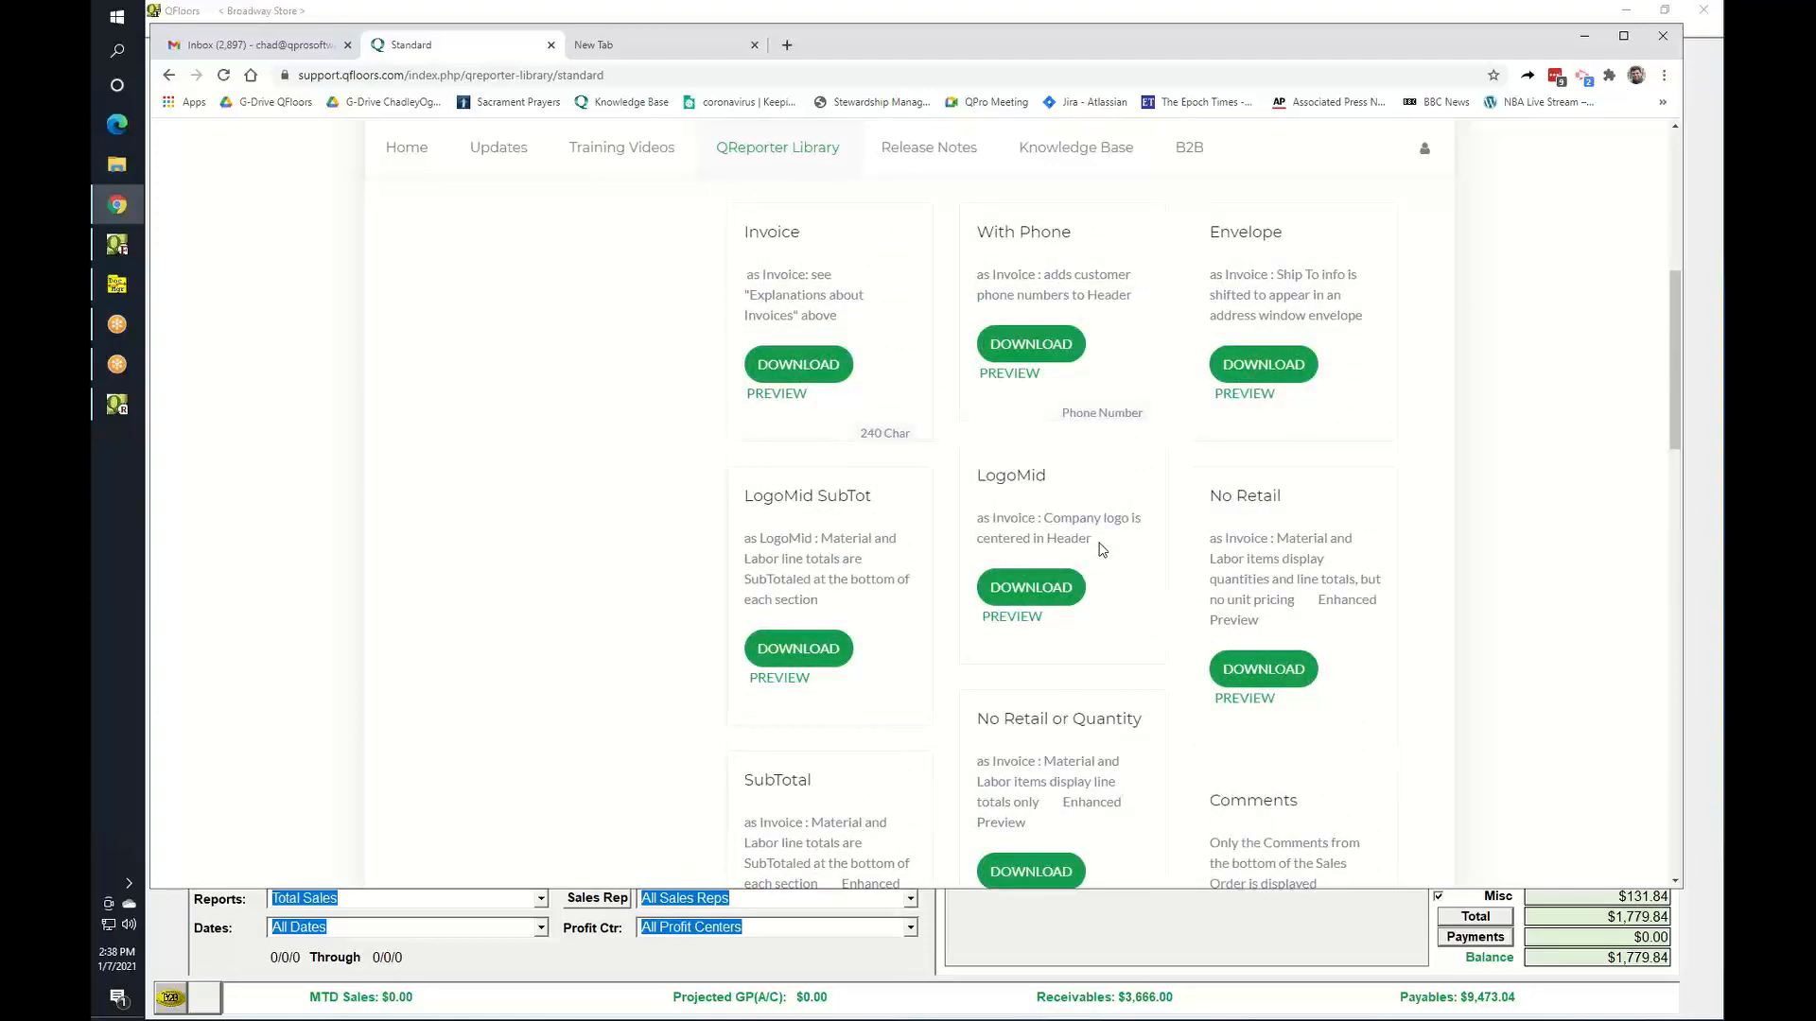
click(117, 405)
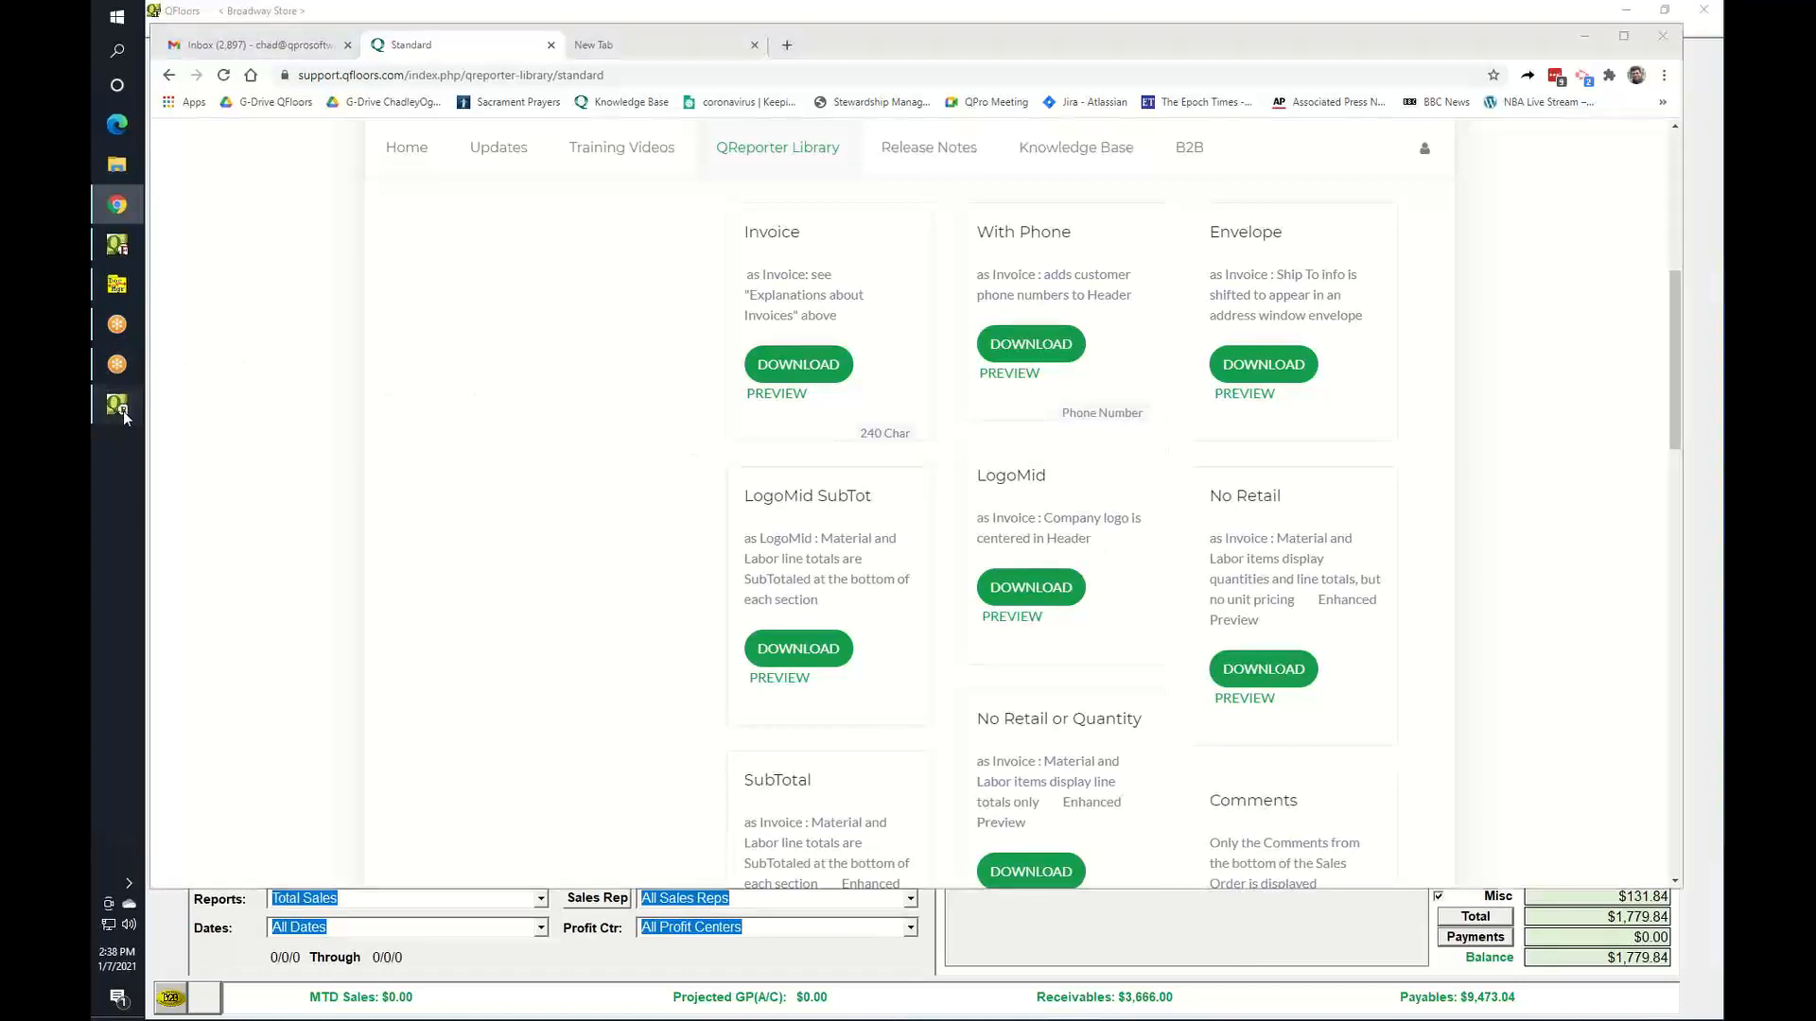
click(271, 141)
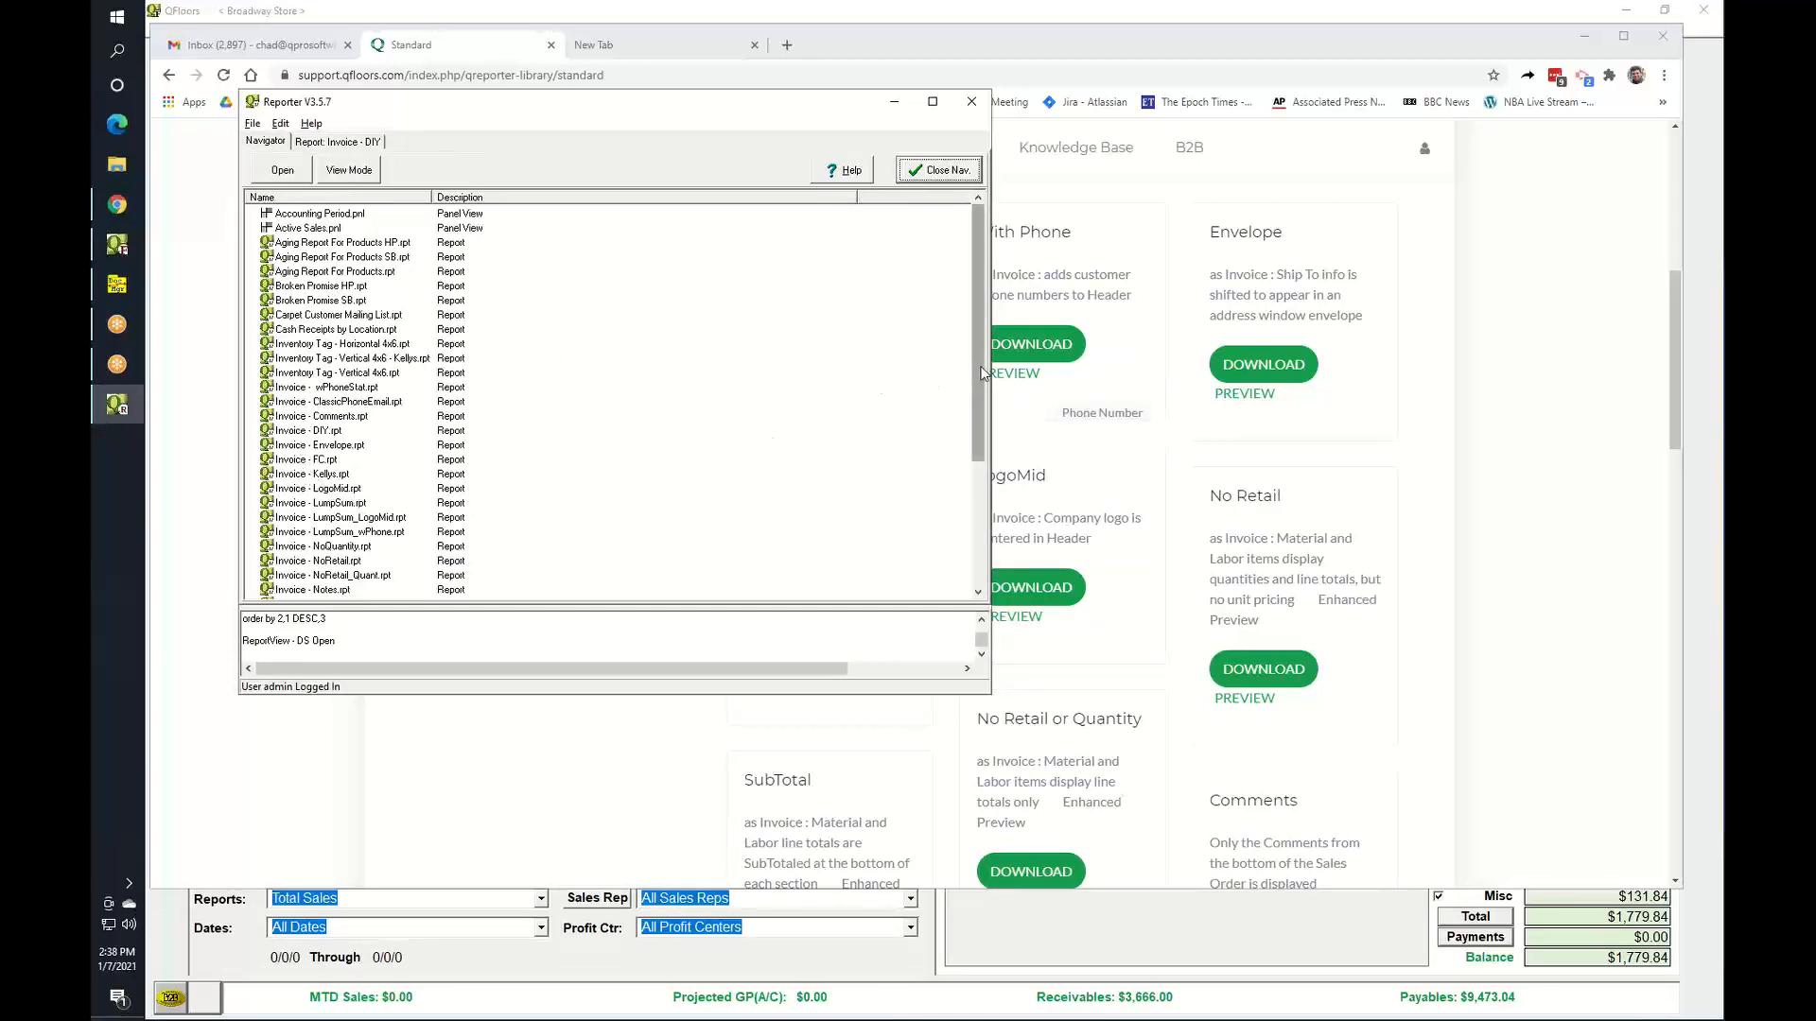
Scroll through the Navigator's report file list, then minimize the Reporter window.
drag(982, 373, 965, 501)
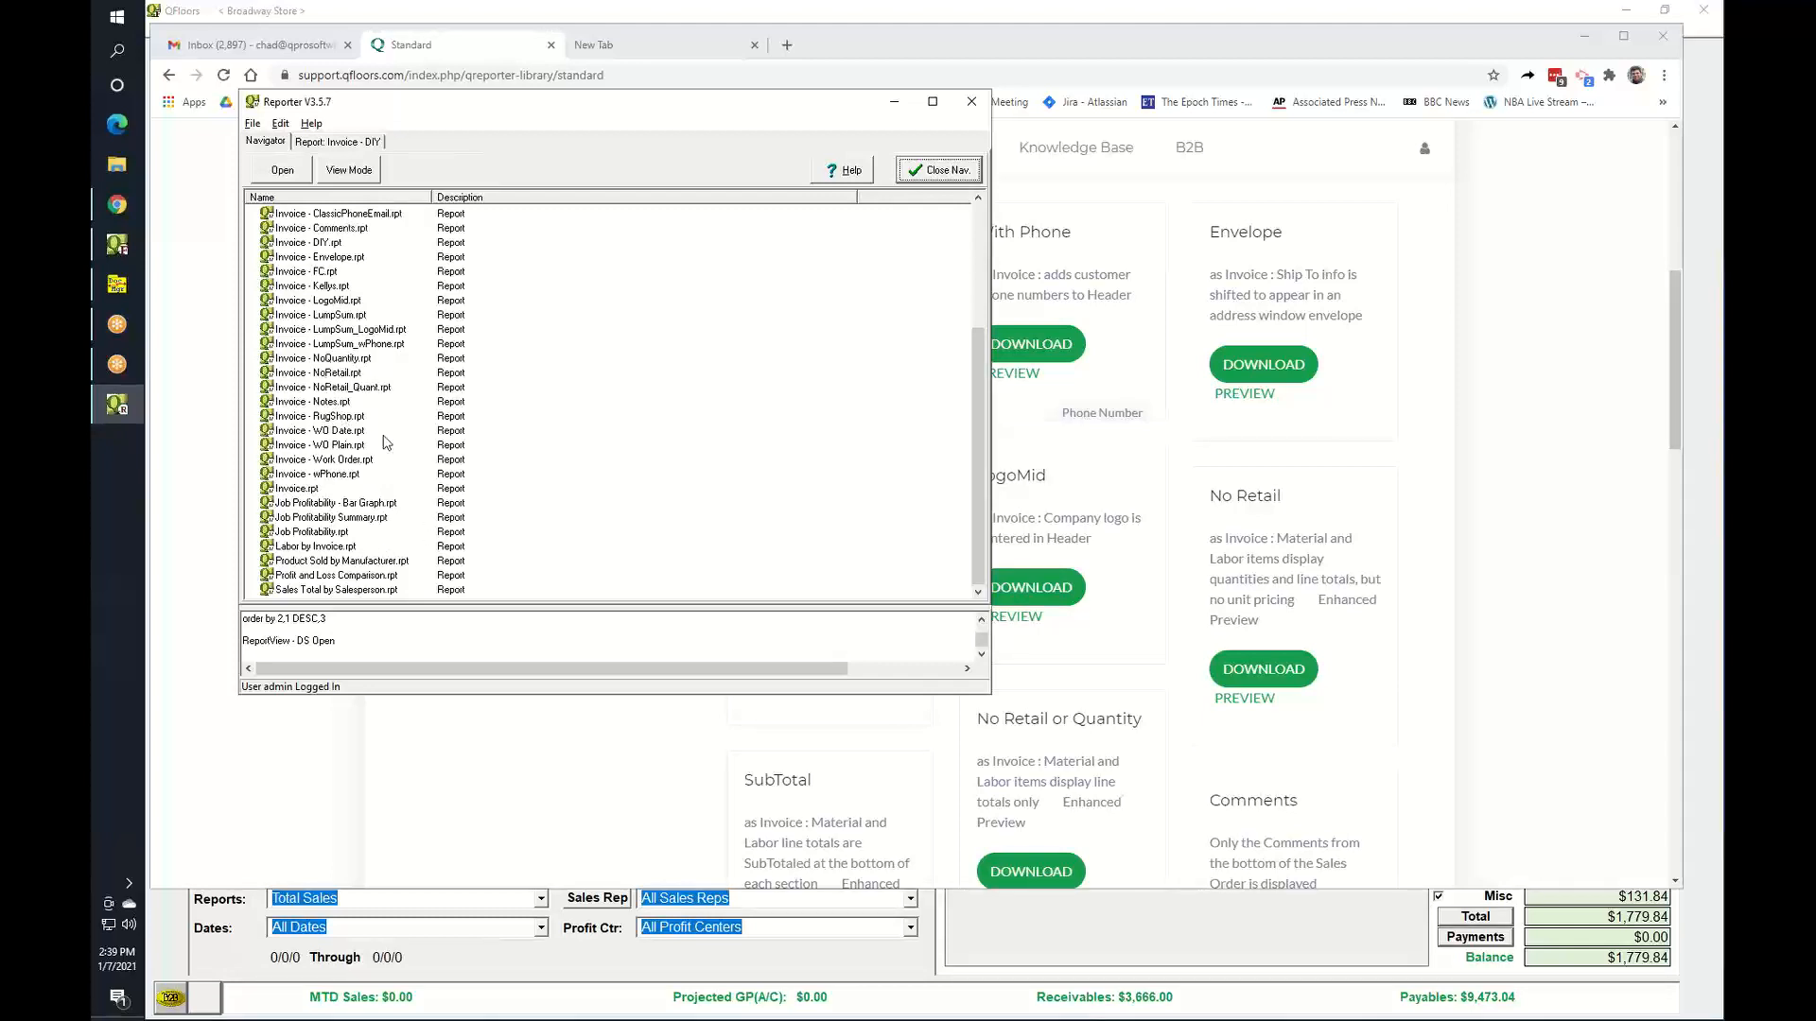
click(894, 106)
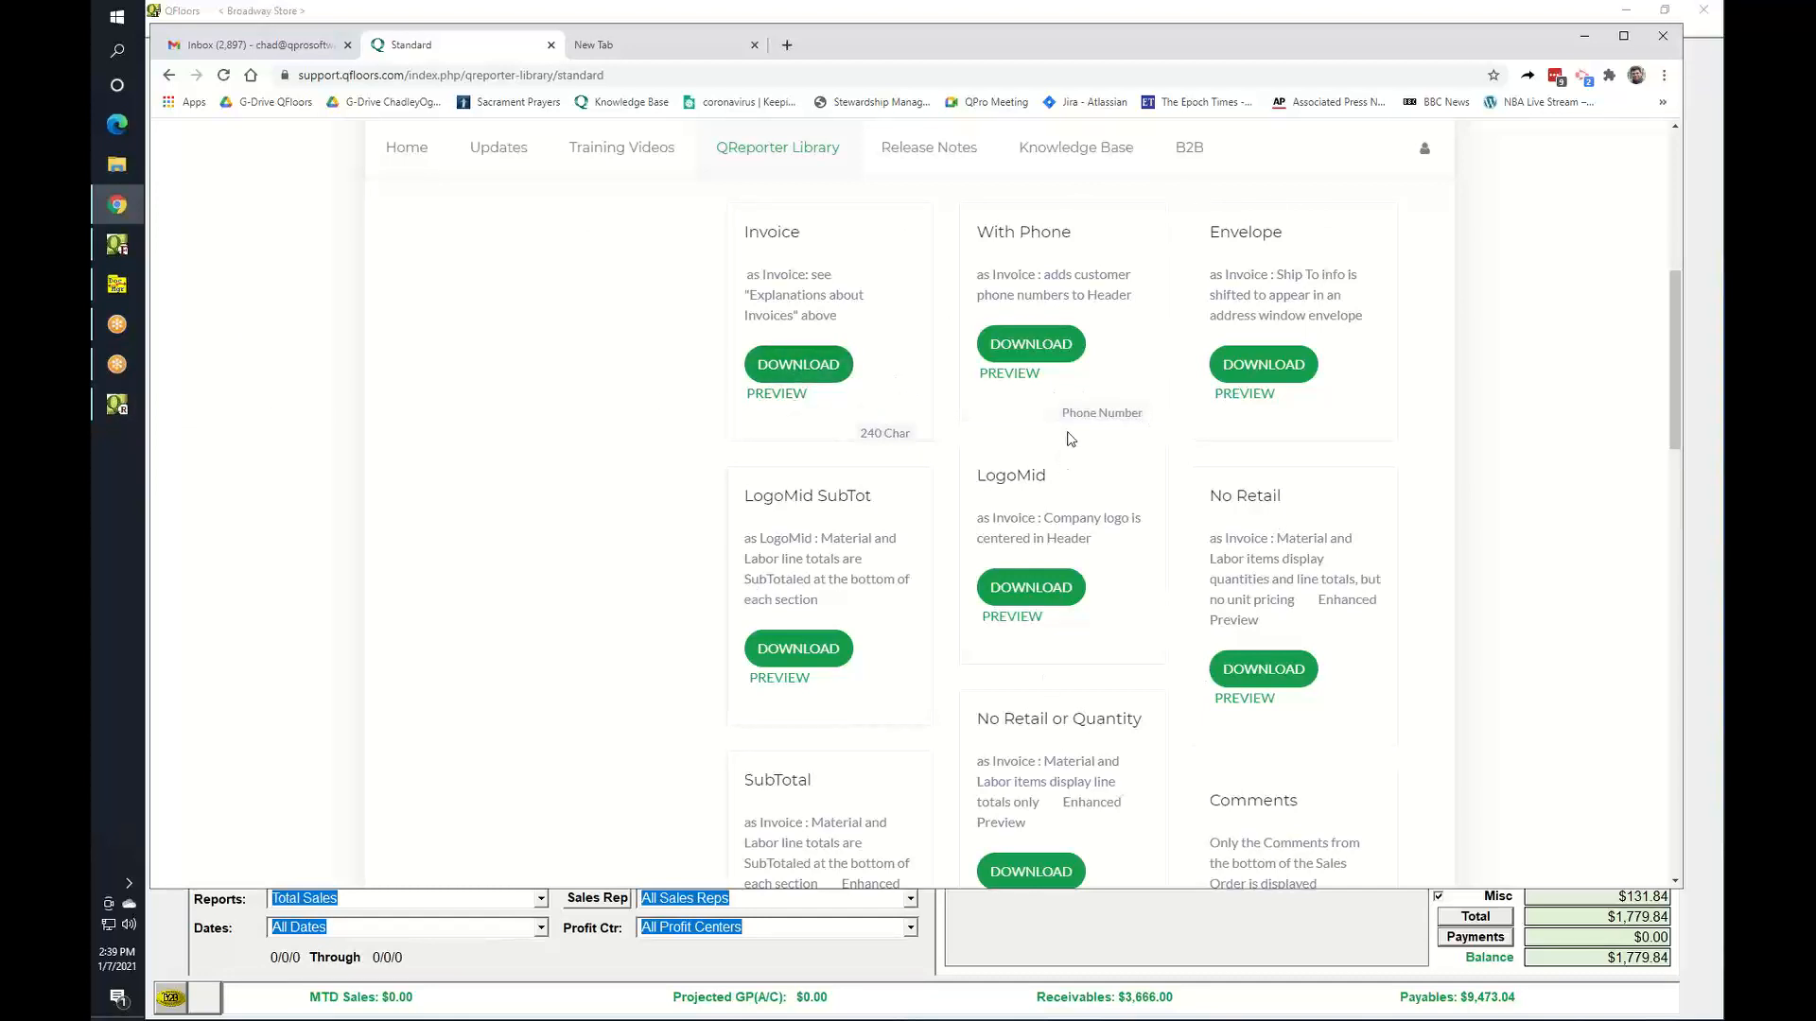
Scroll to the last library cards like Broken Promise, then shift the browser to expose QFloors.
scroll(1128, 554, down, 1)
scroll(1125, 567, down, 7)
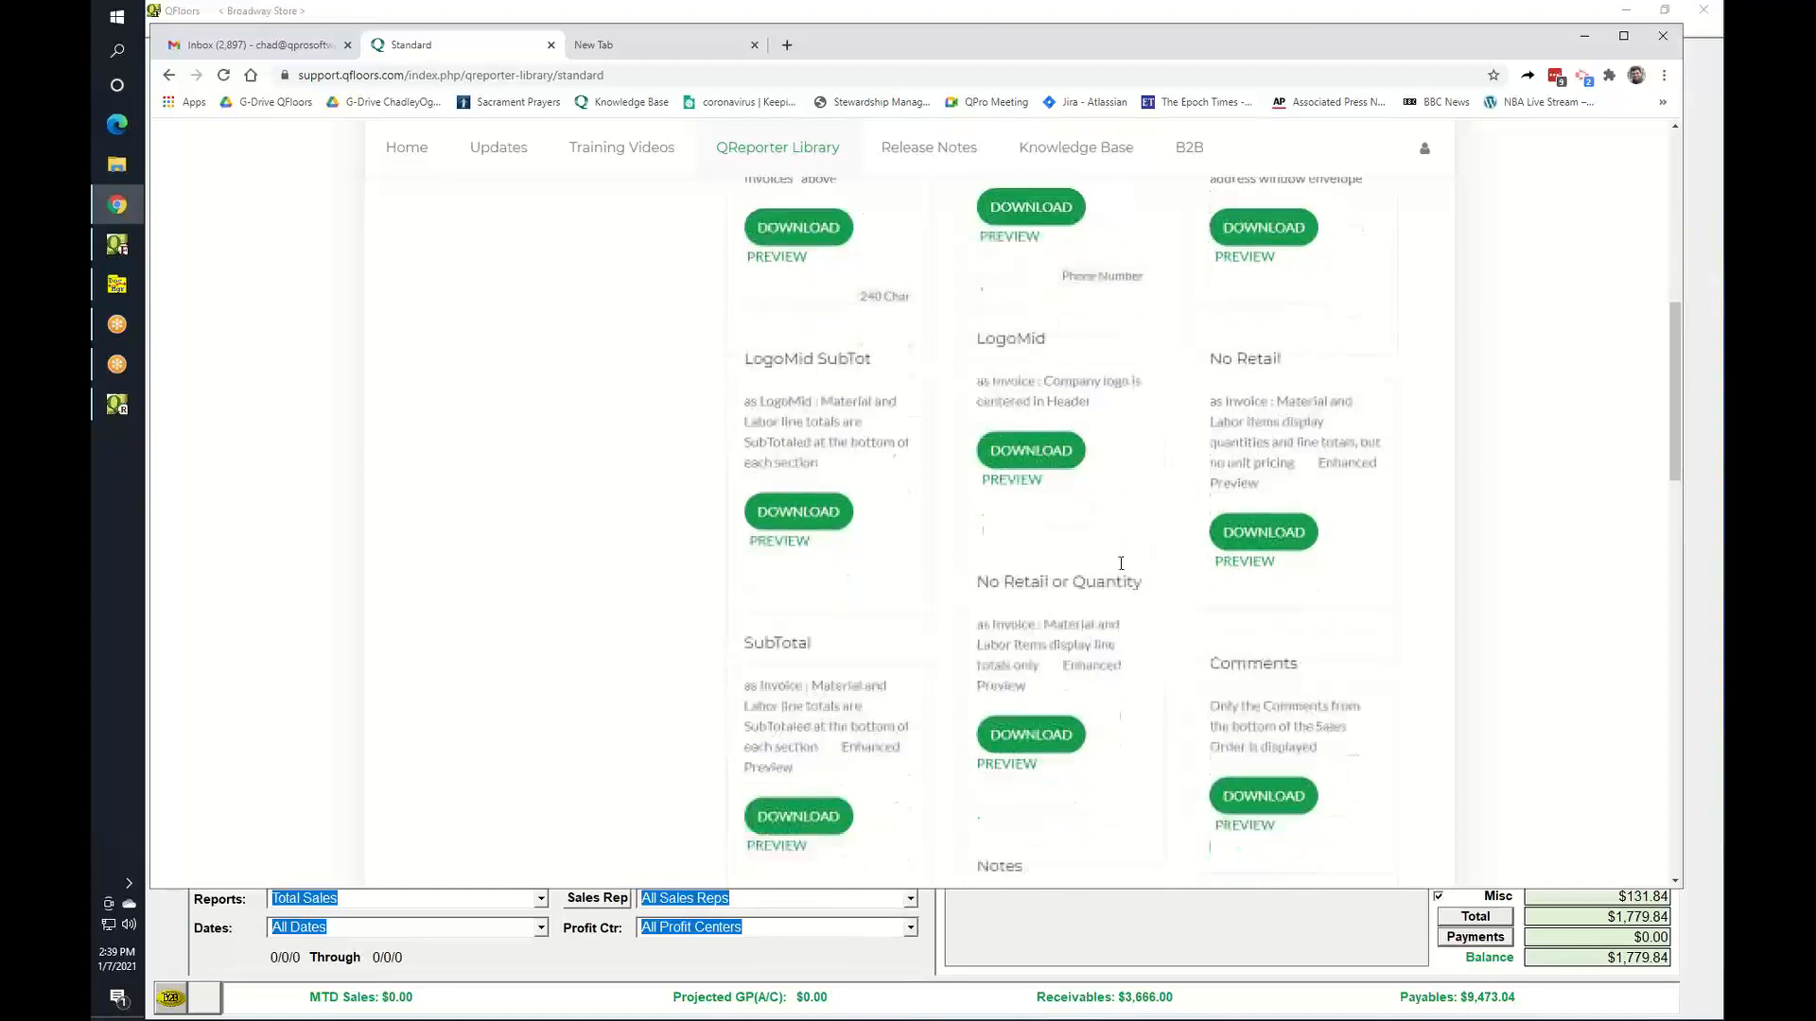
scroll(1111, 594, down, 10)
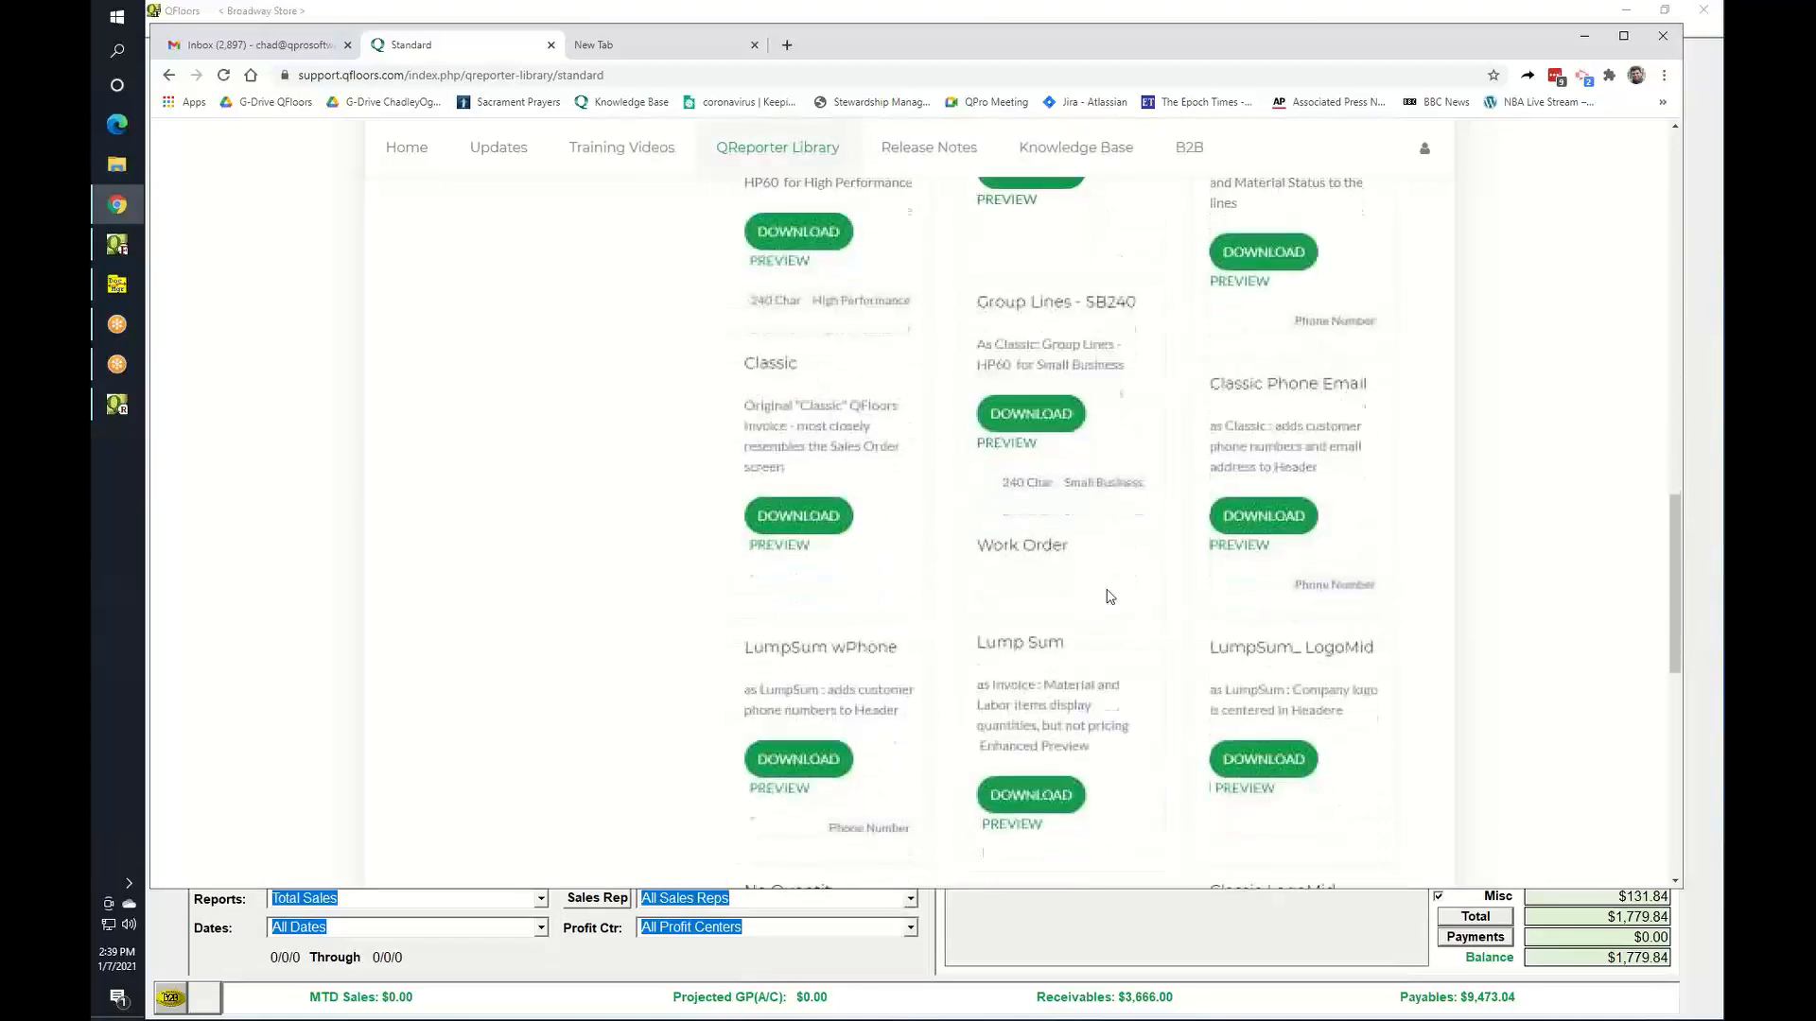
scroll(1107, 596, down, 2)
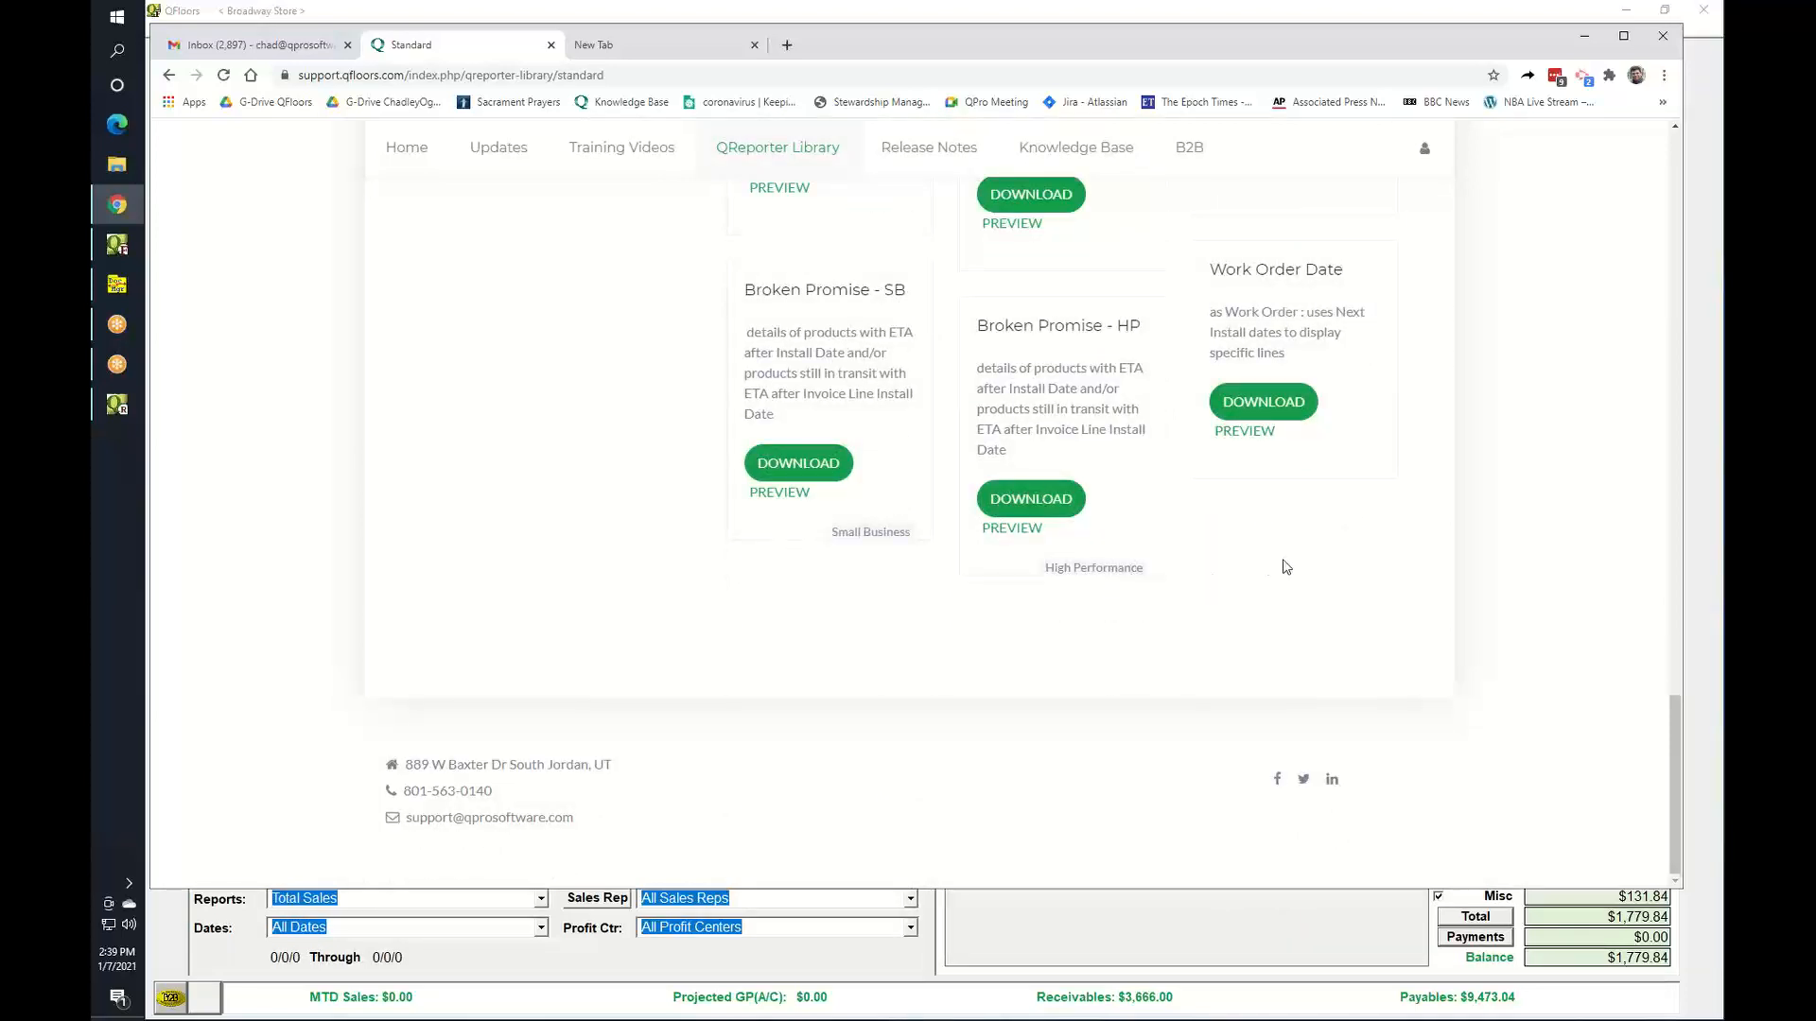
scroll(1244, 522, up, 2)
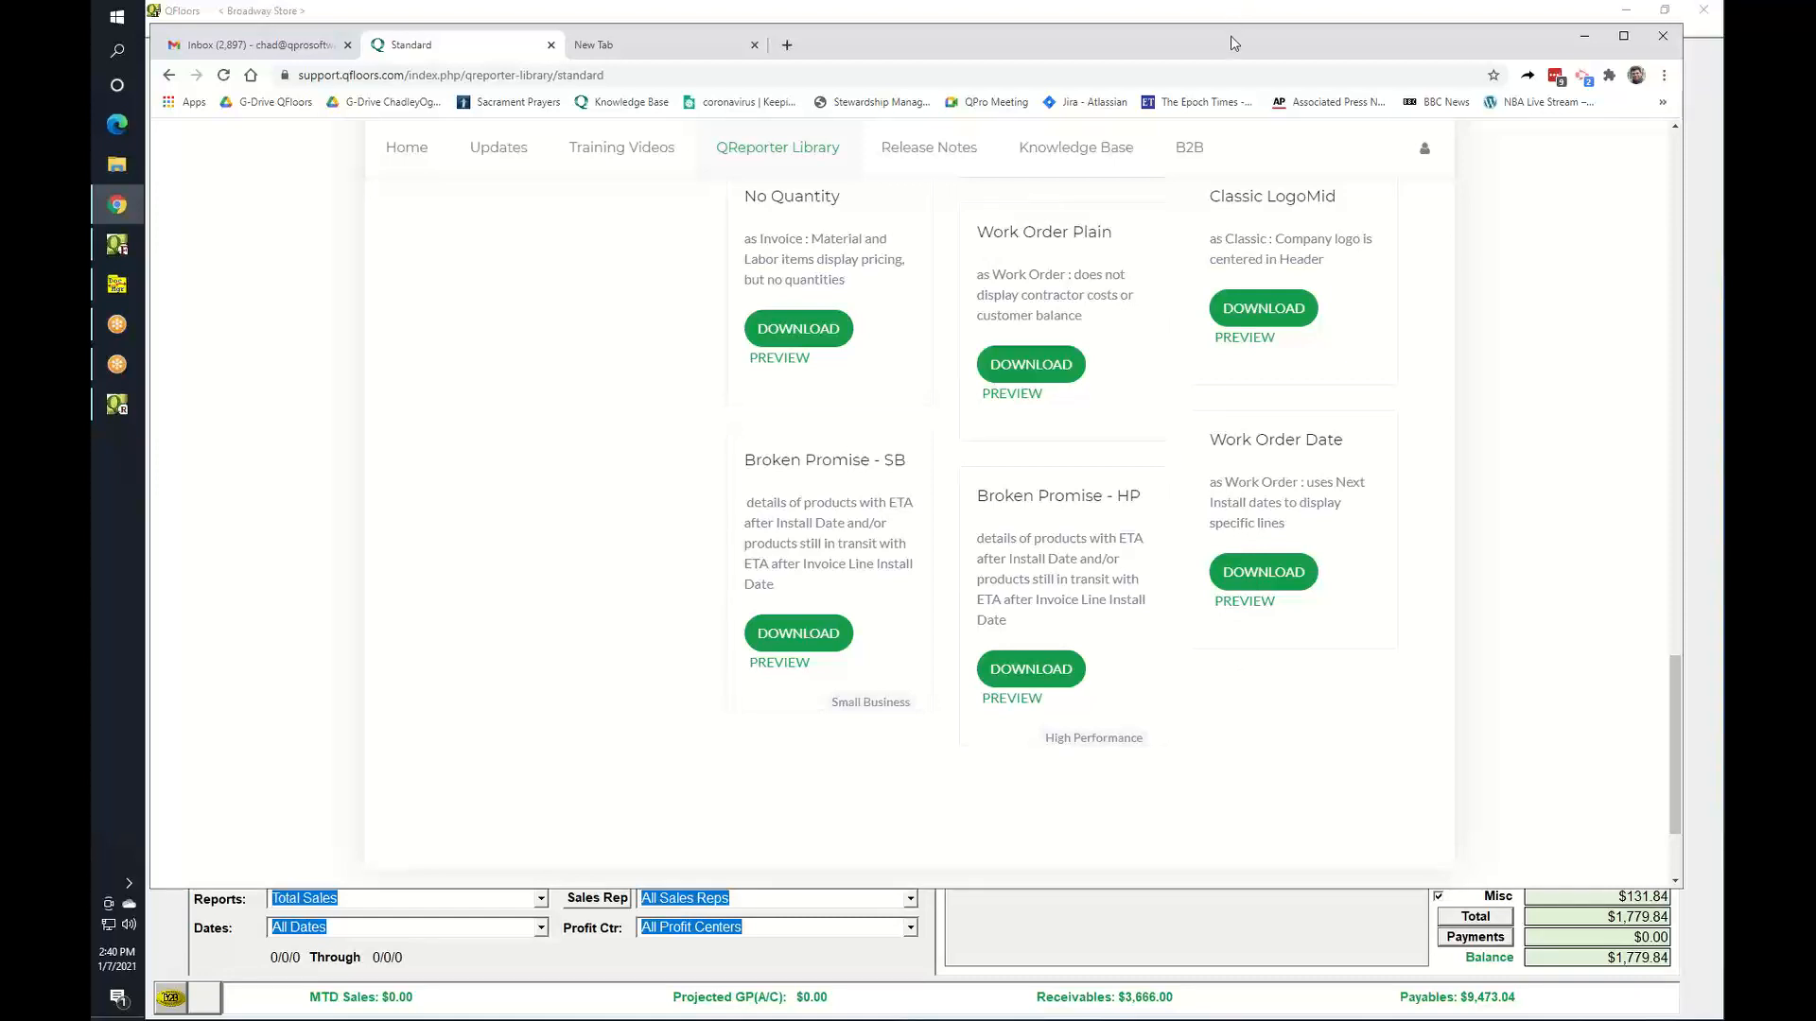
drag(1230, 44, 1204, 90)
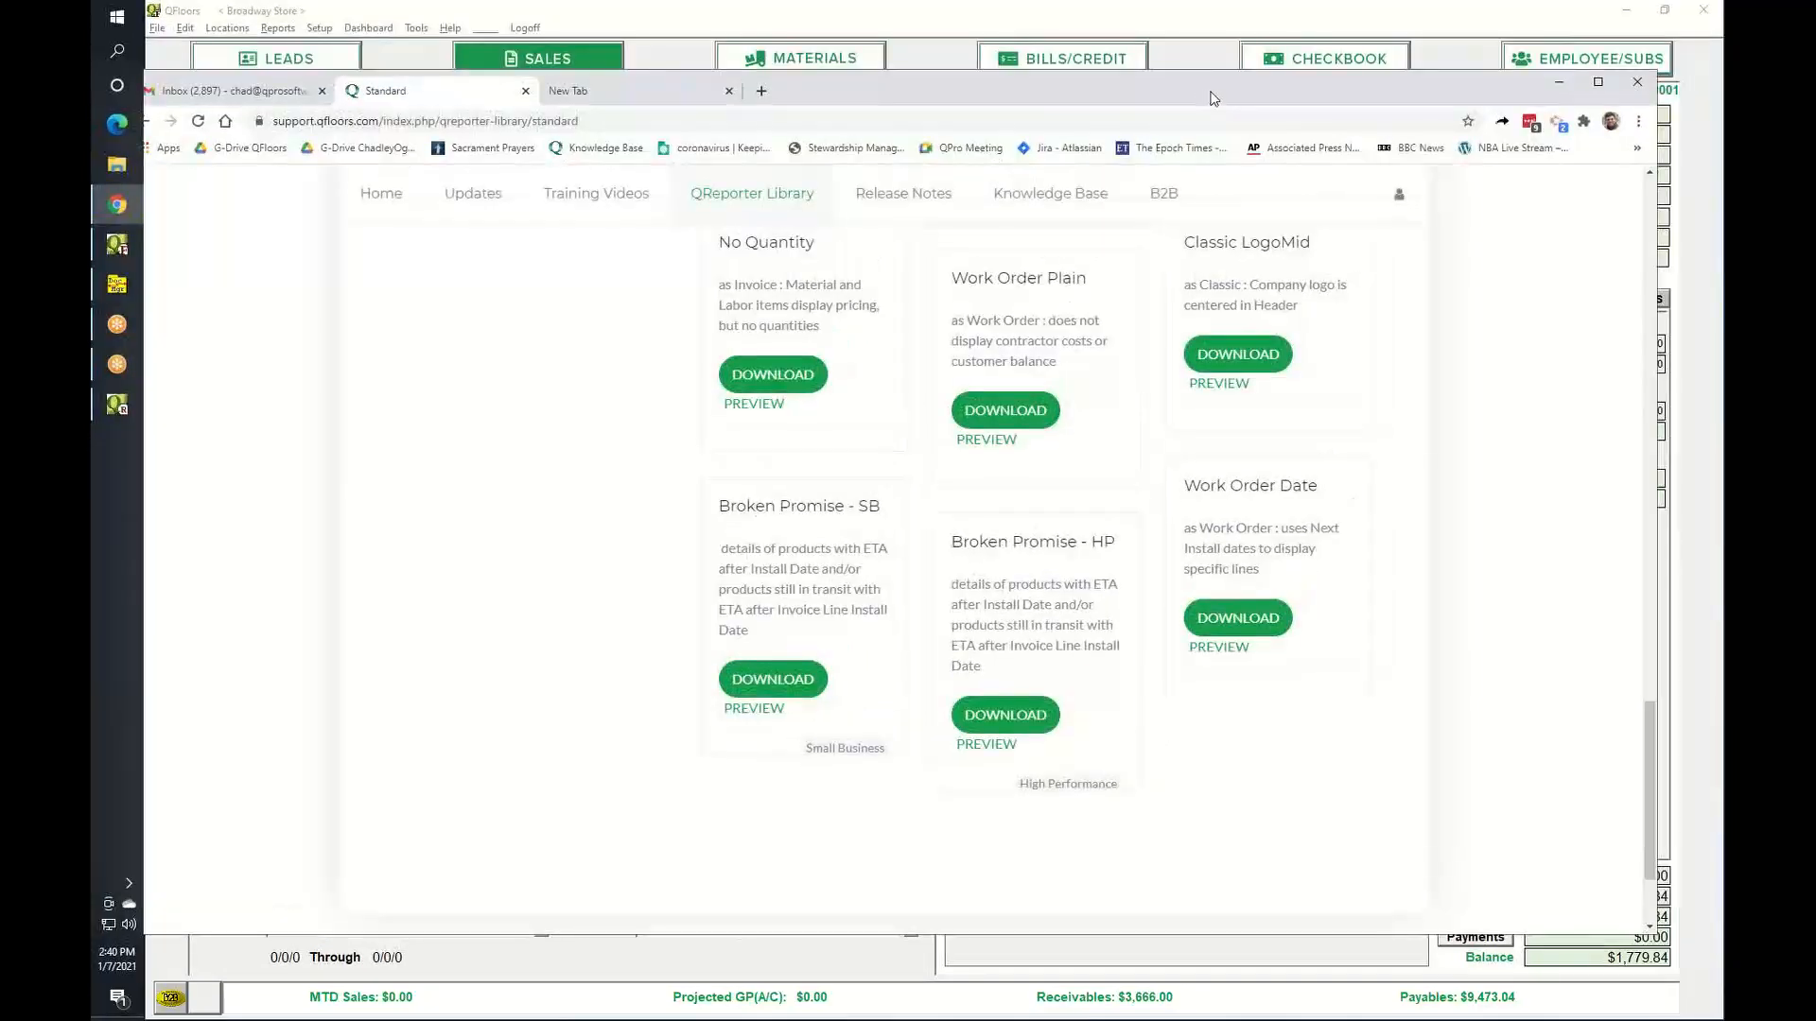
Minimize the browser to return to the QFloors Sales screen and open the Reports list.
click(1558, 85)
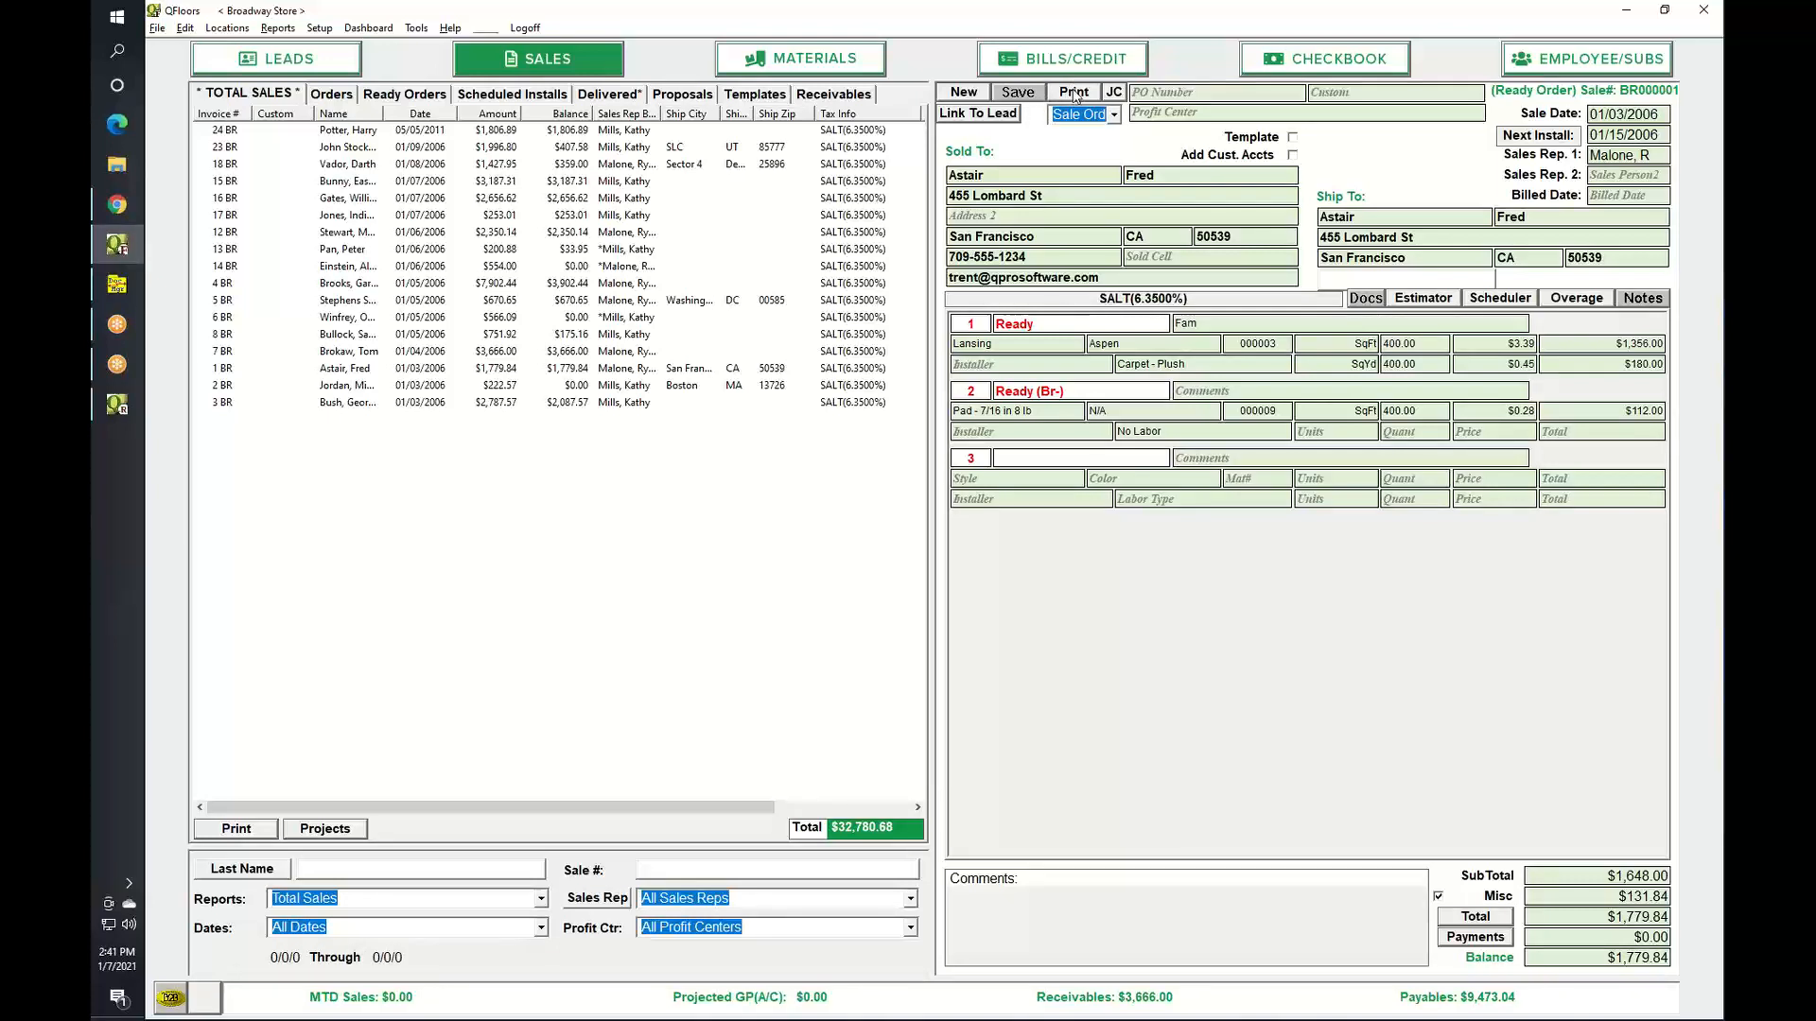
click(276, 29)
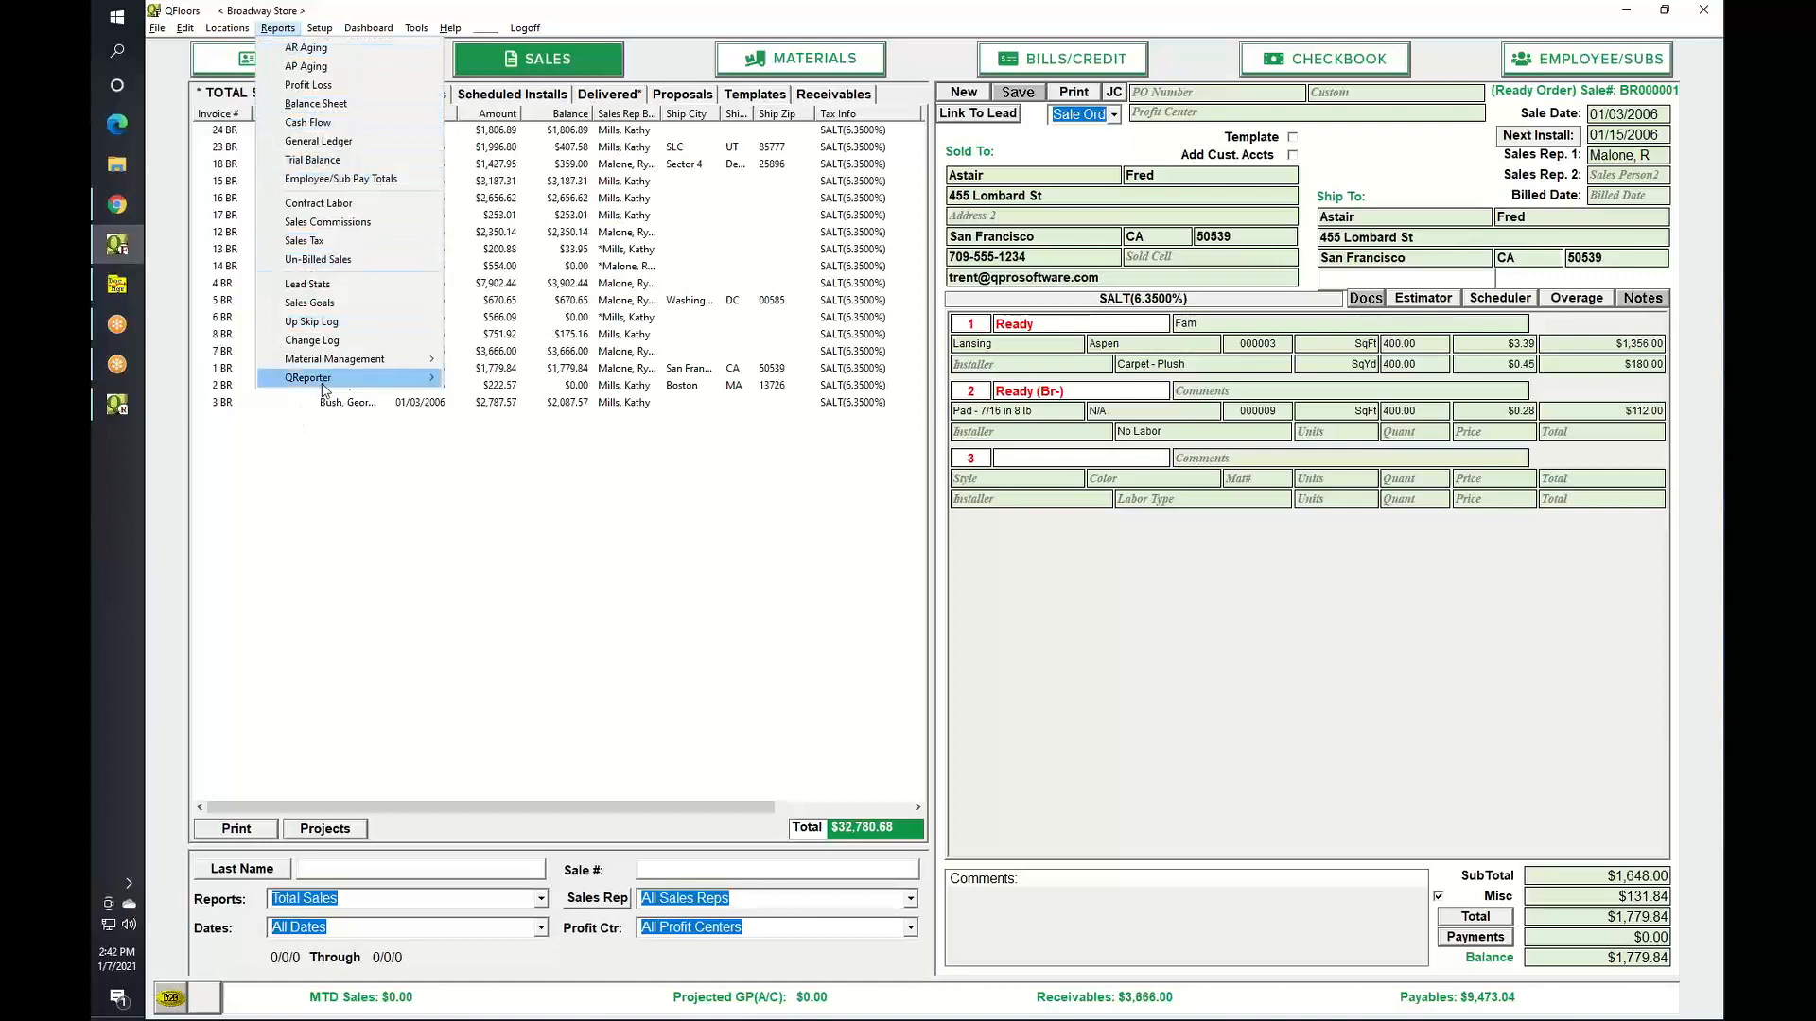
Open the QReporter Button Mapping for Sales Detail from the QReporter submenu.
mouse_move(327, 386)
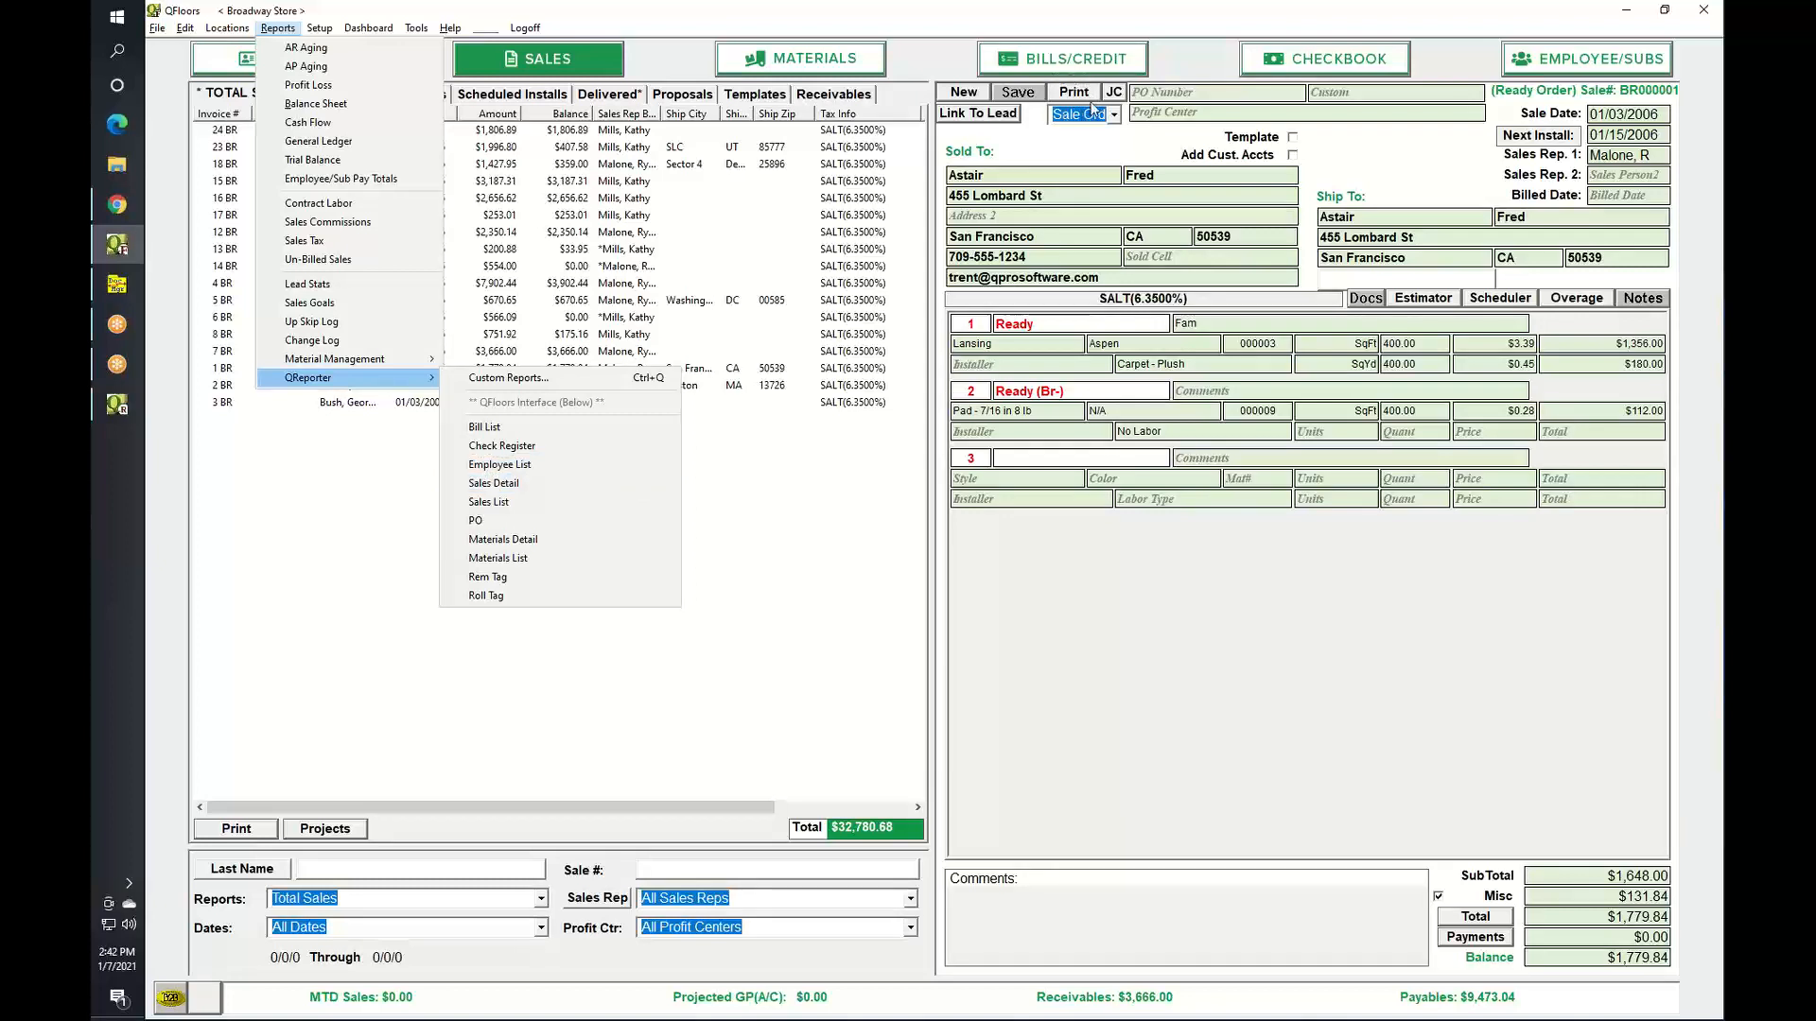
click(494, 484)
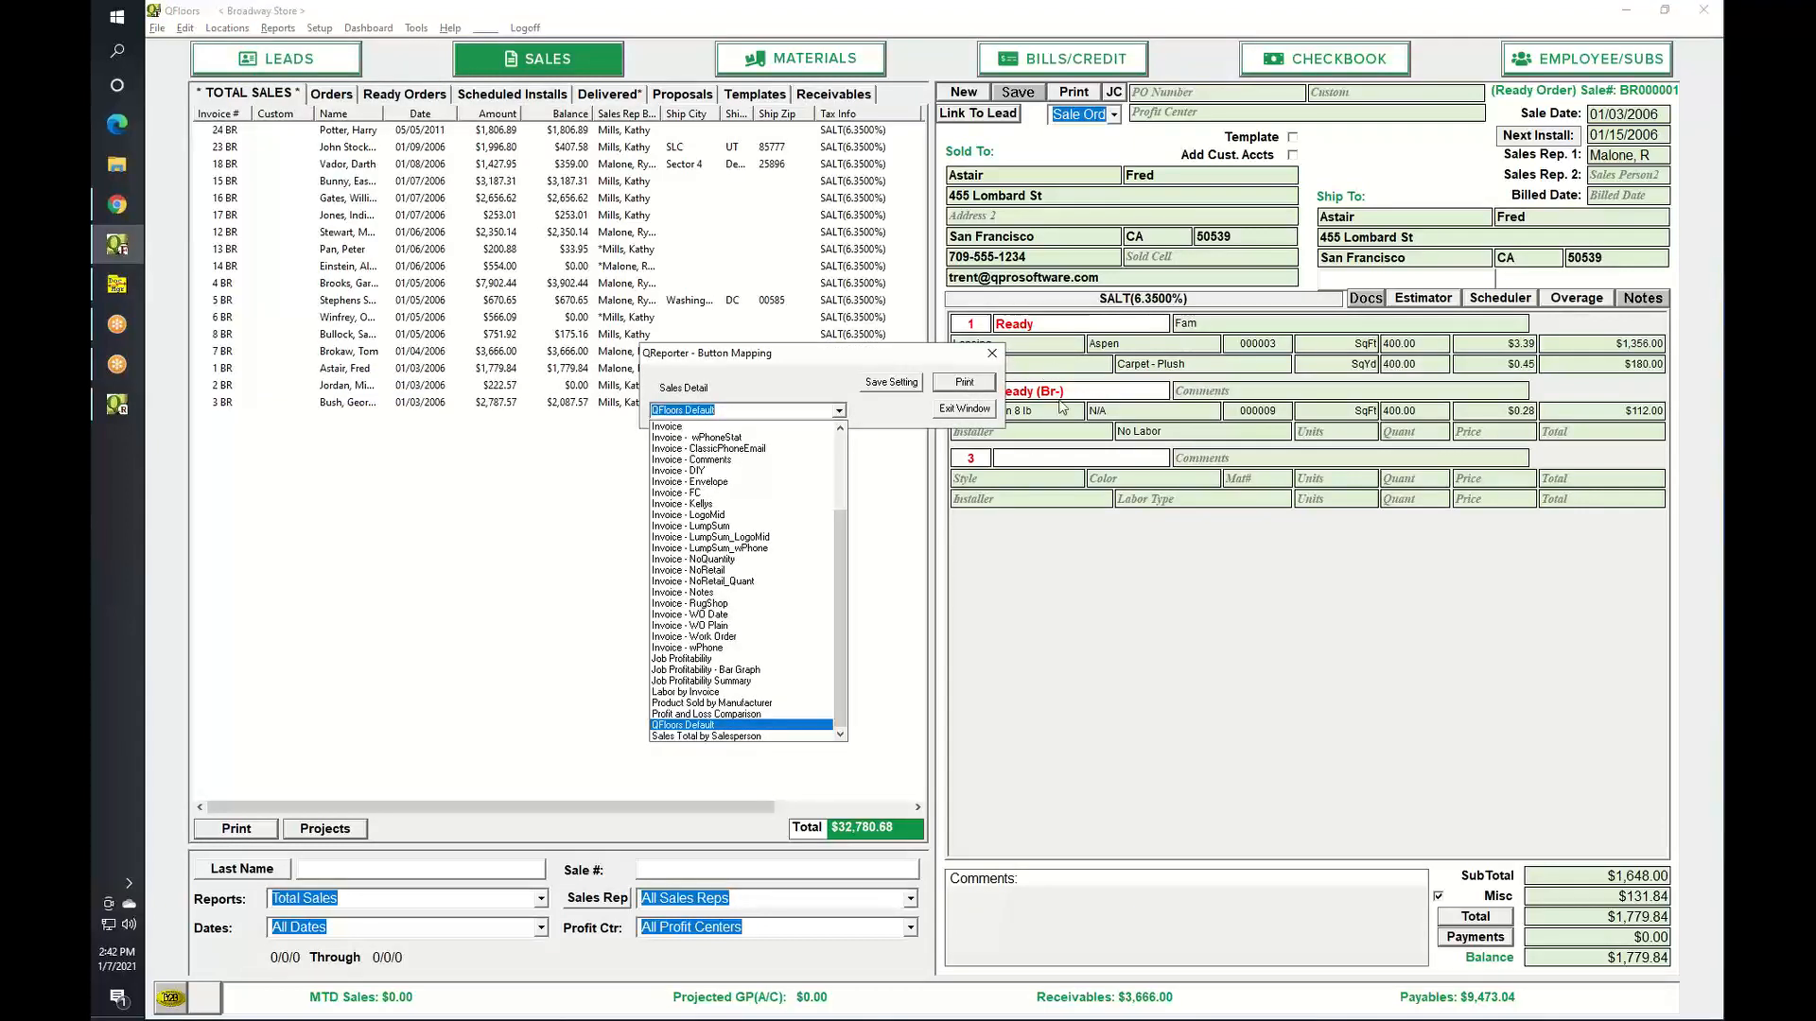
Map Sales Detail to the Invoice - wPhoneStat report, save the setting, and close the mapping dialog.
drag(840, 525, 838, 497)
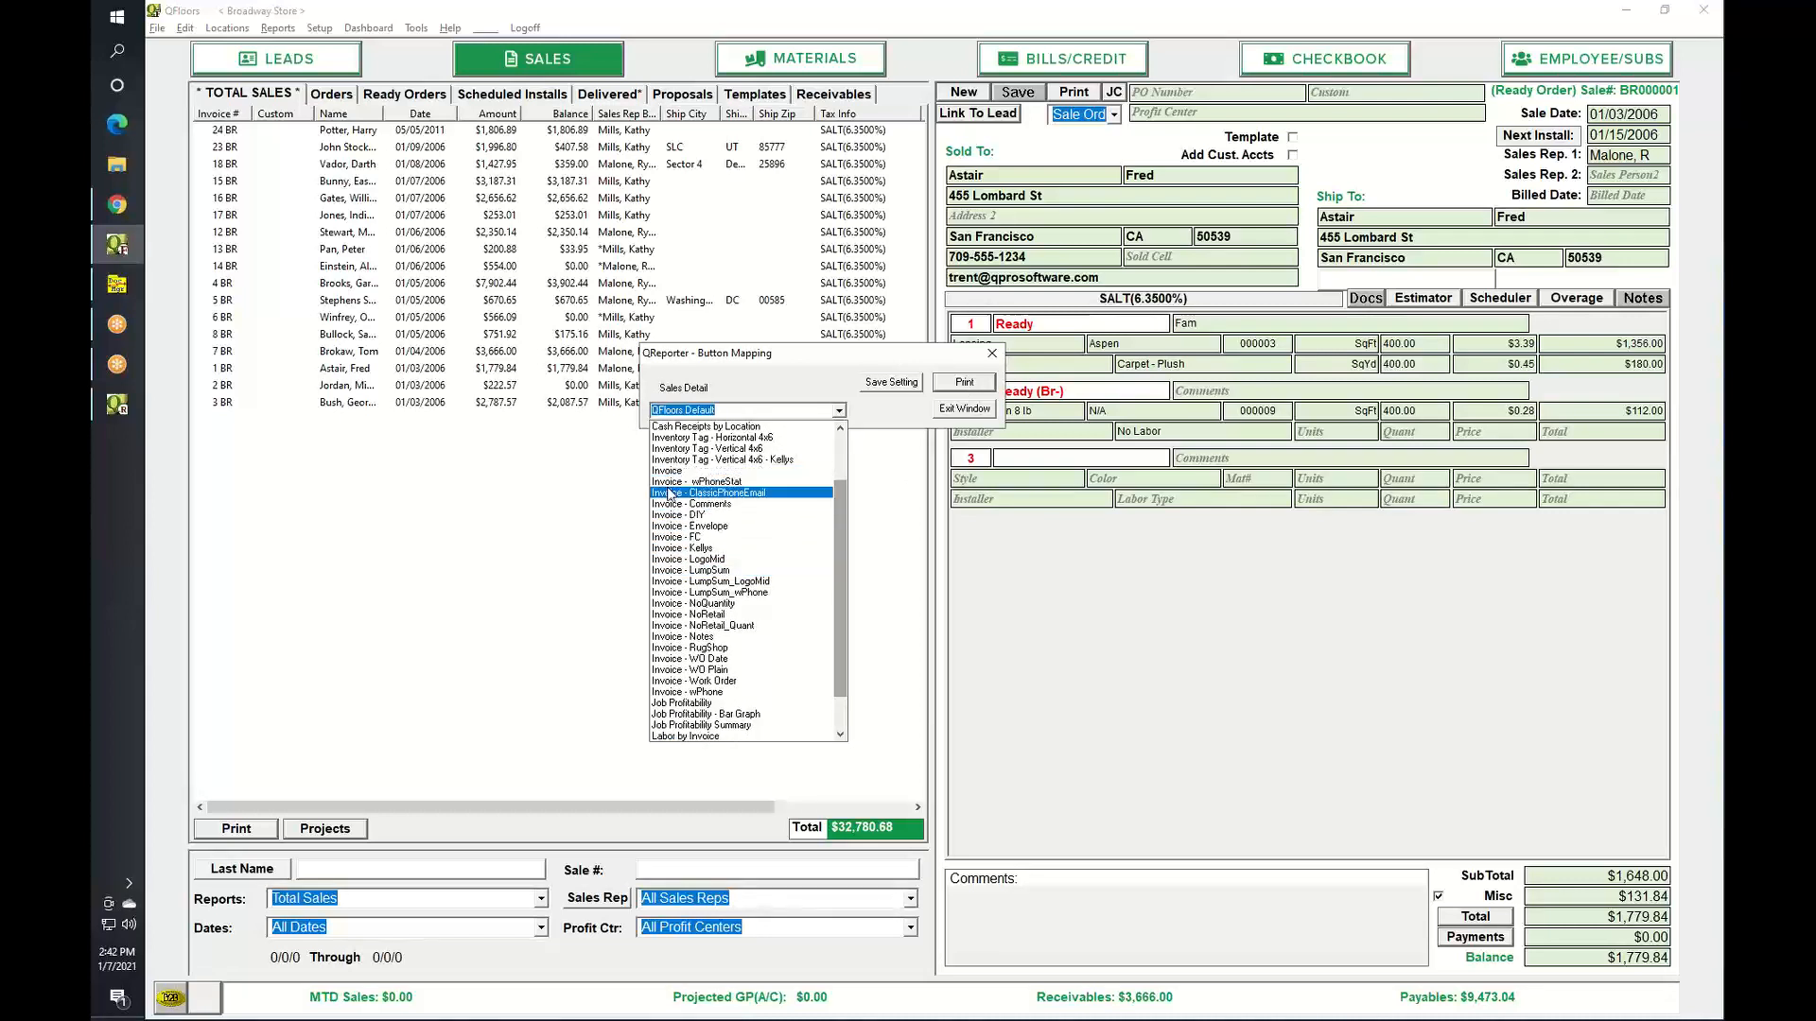
click(677, 483)
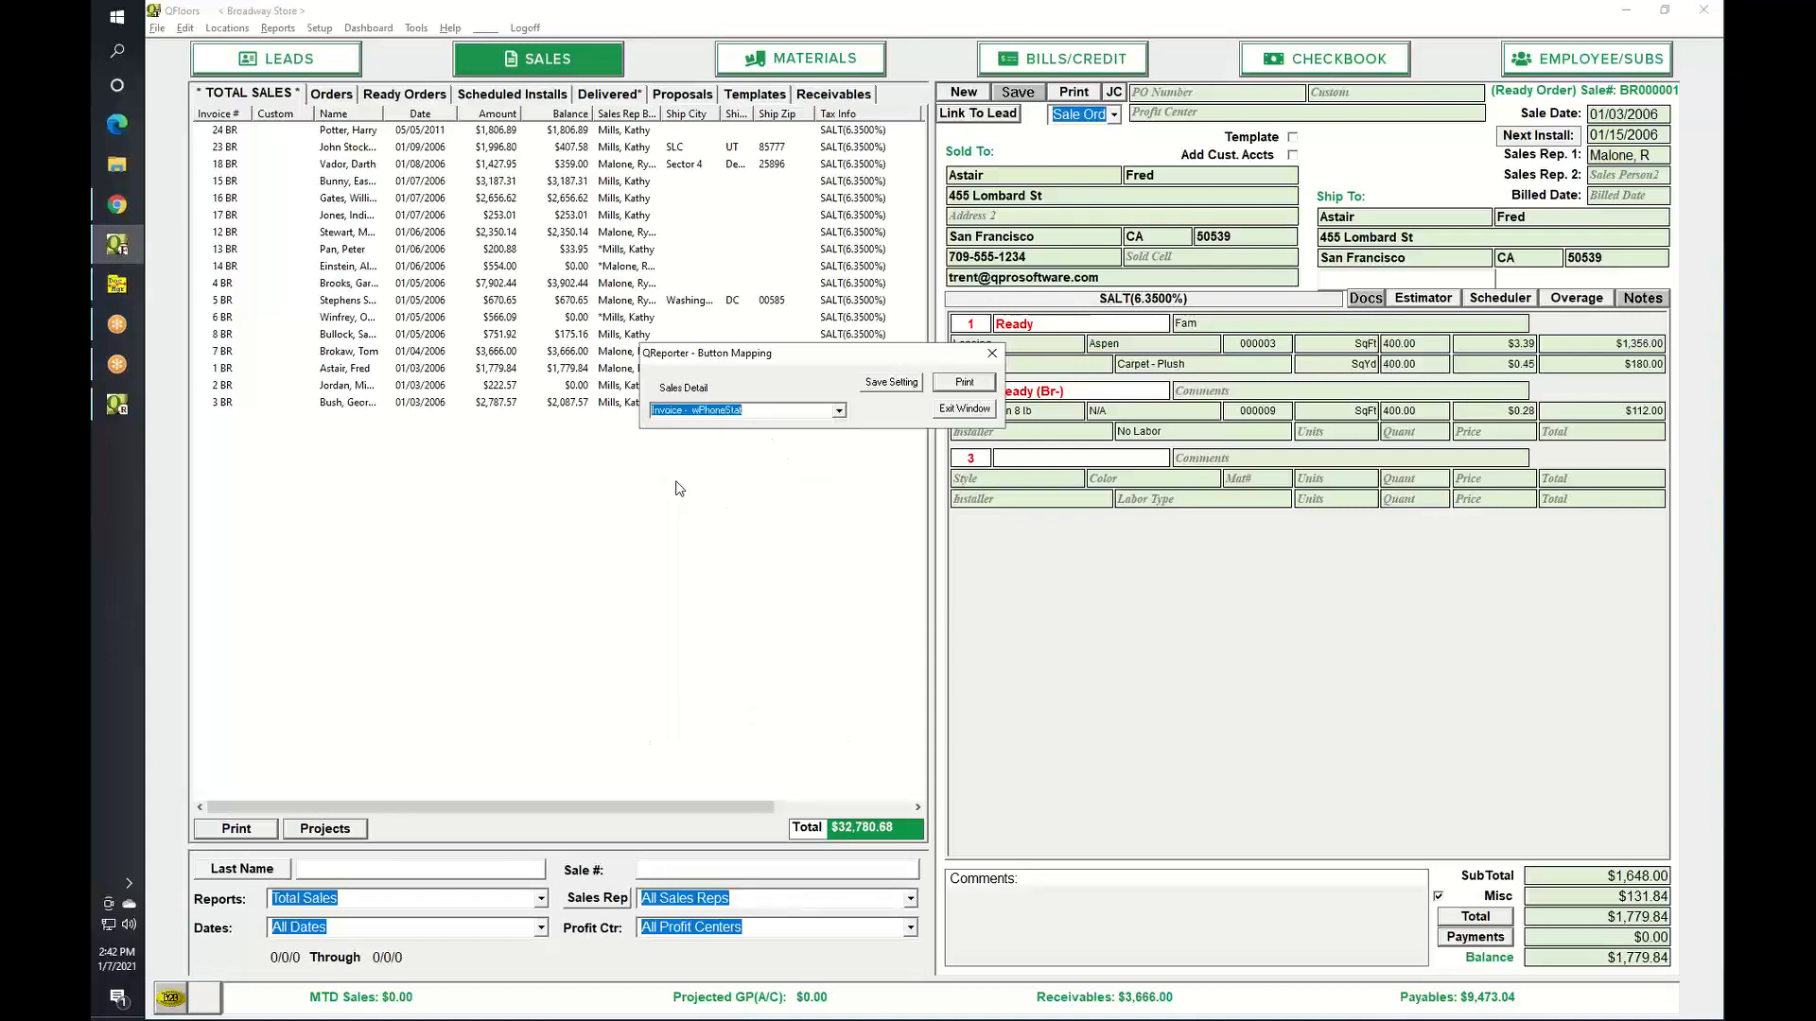
click(890, 382)
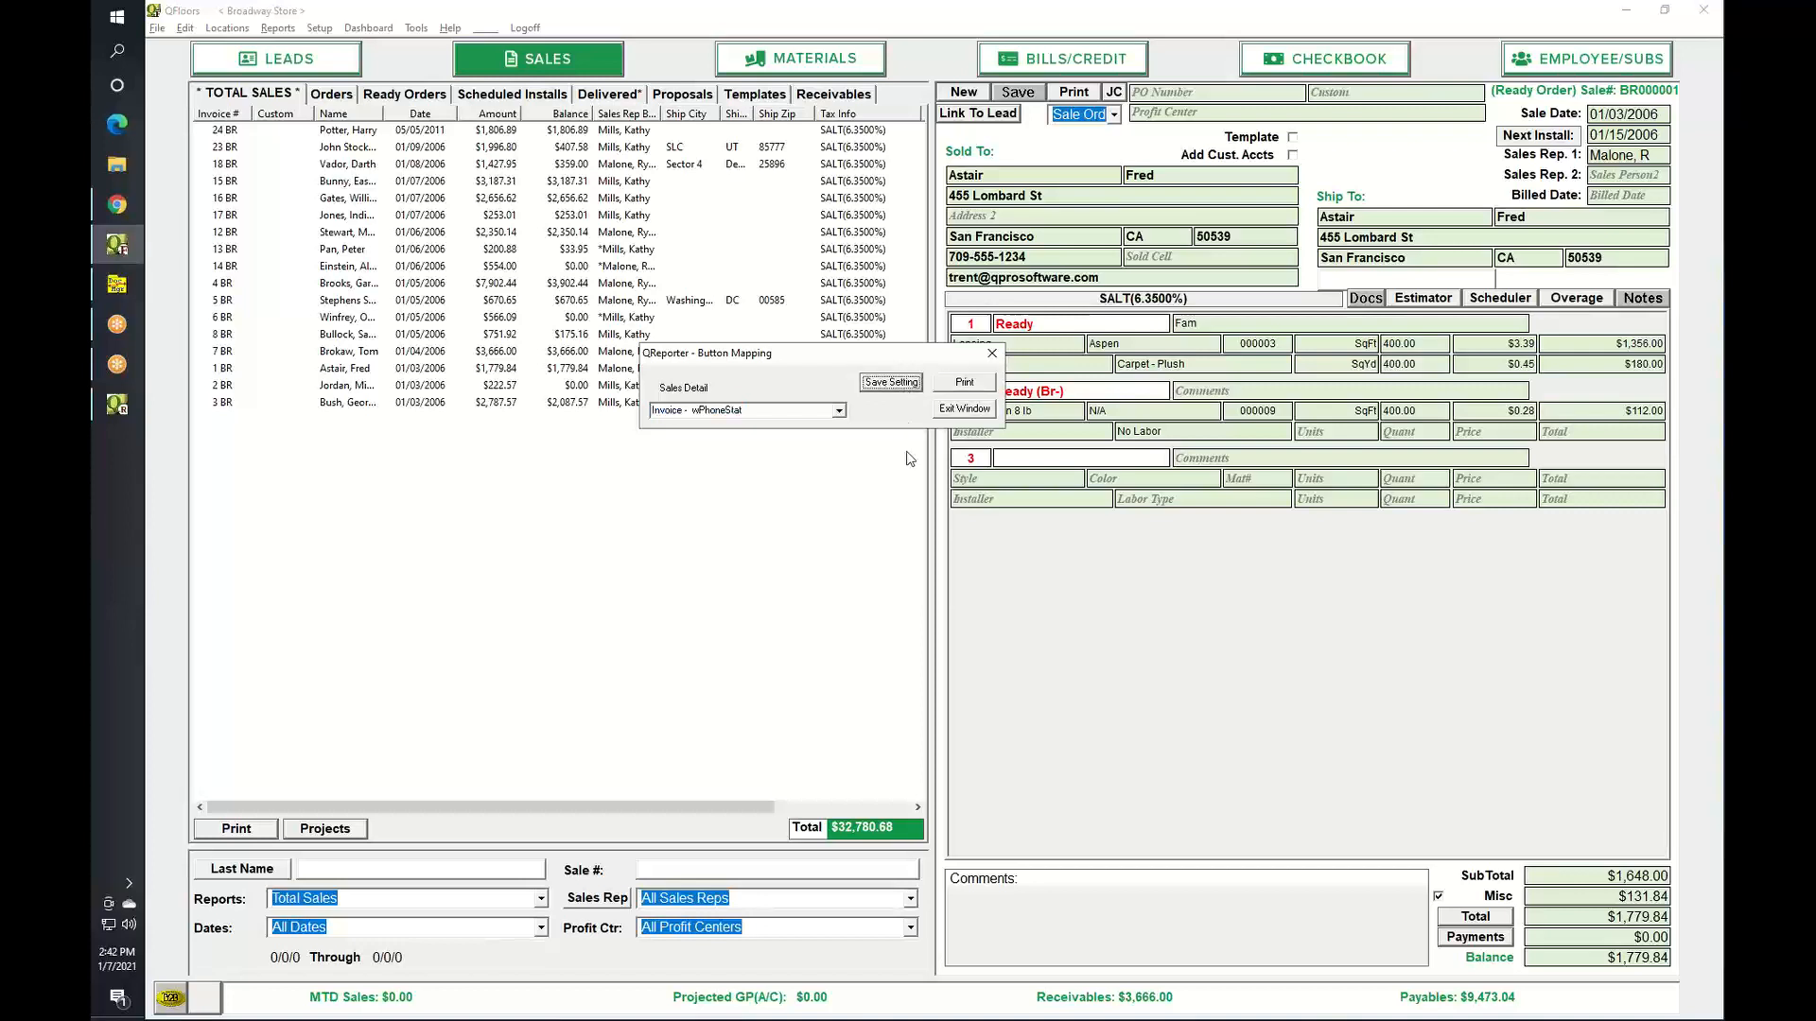
click(992, 356)
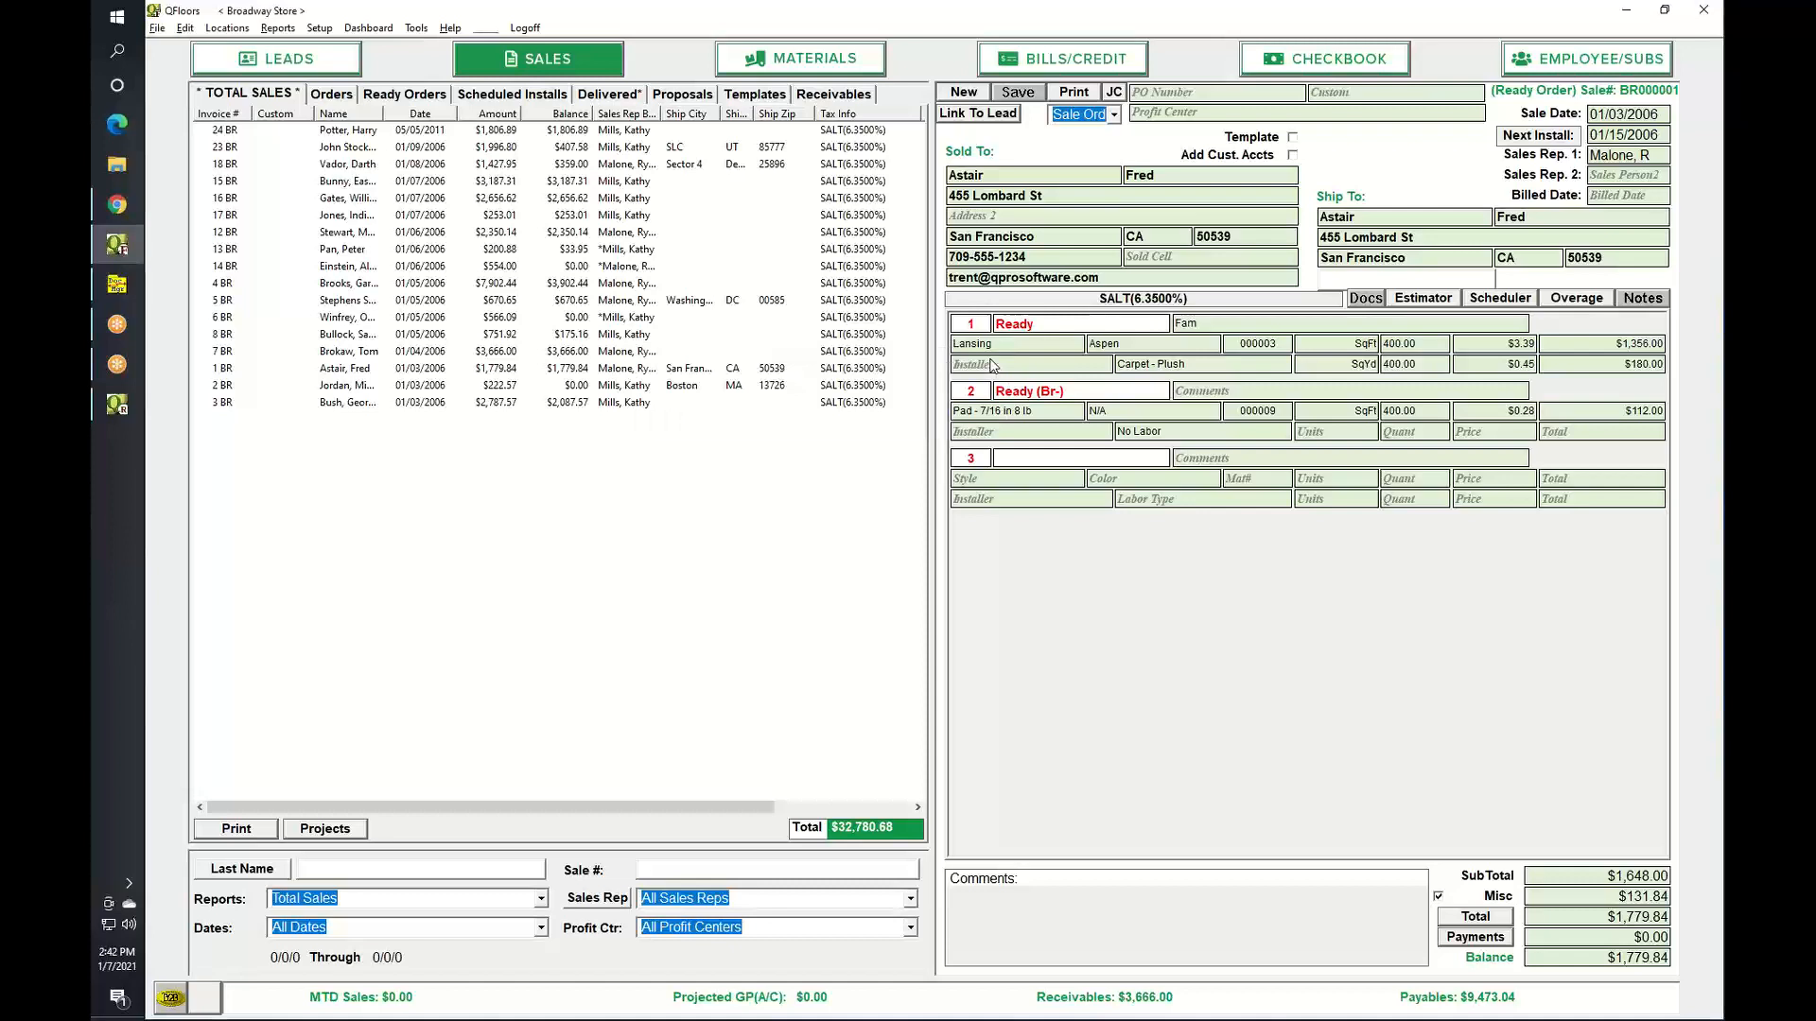
click(1075, 93)
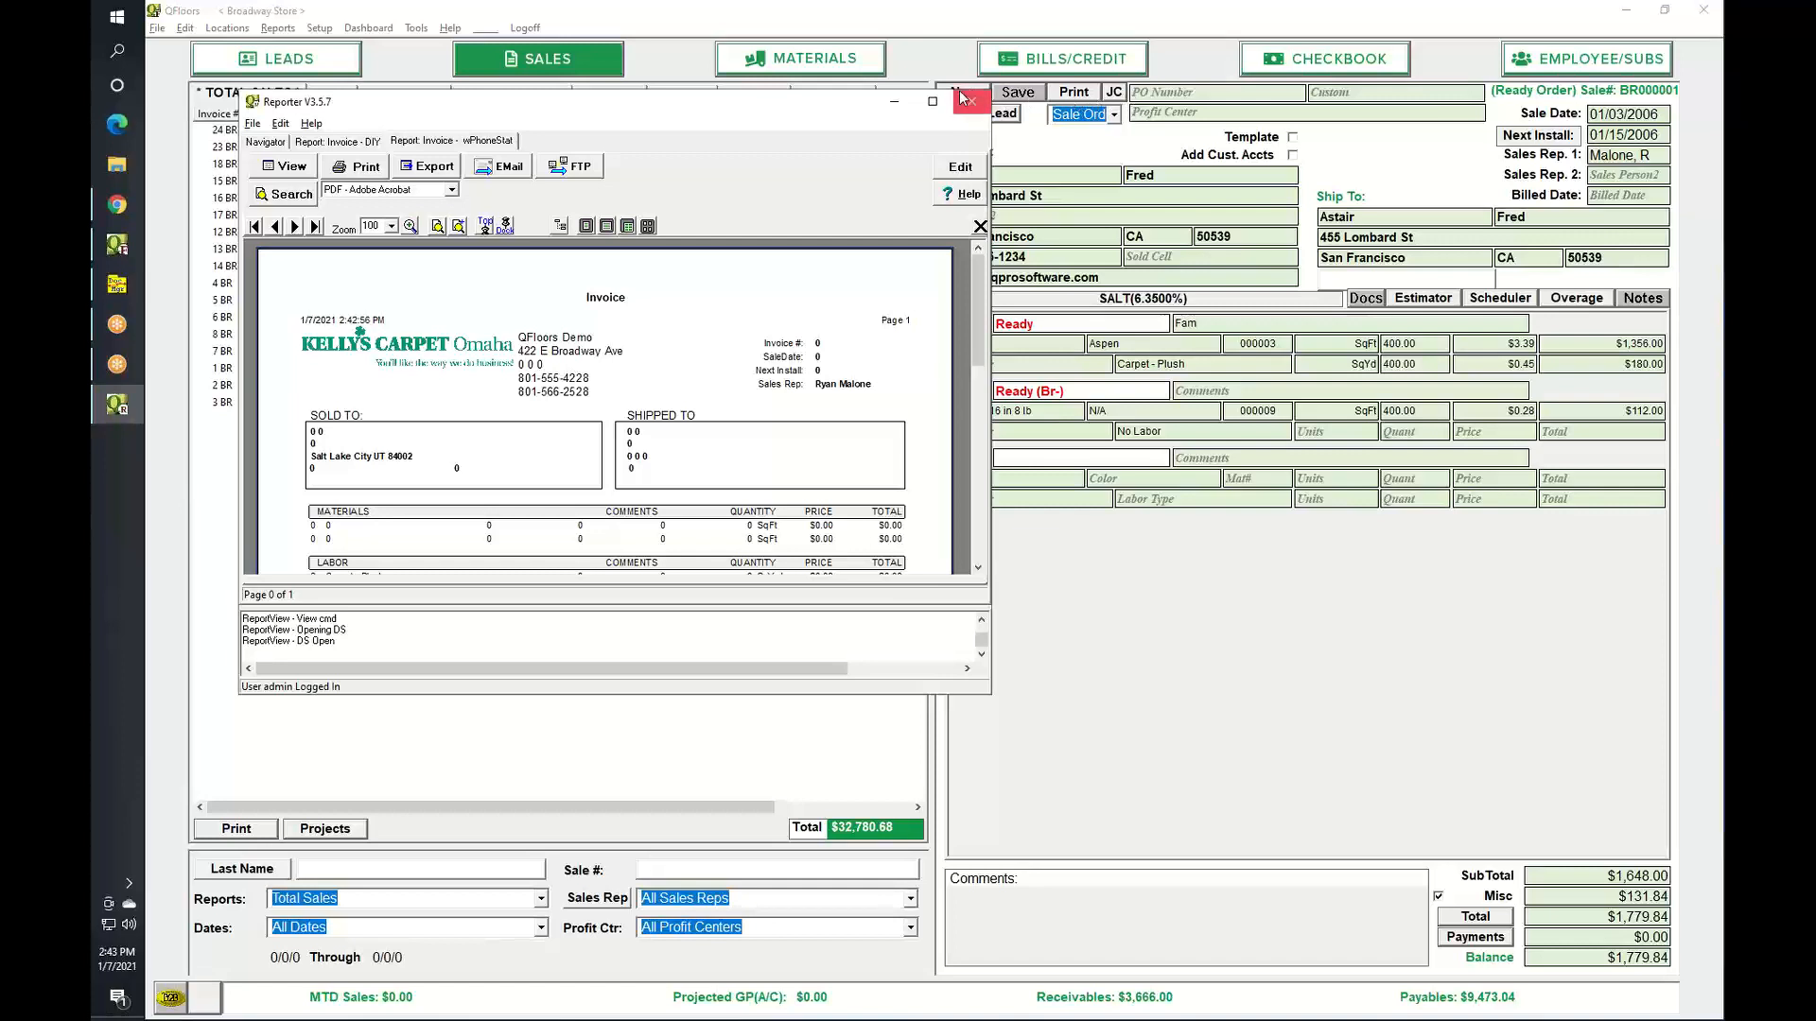
click(894, 109)
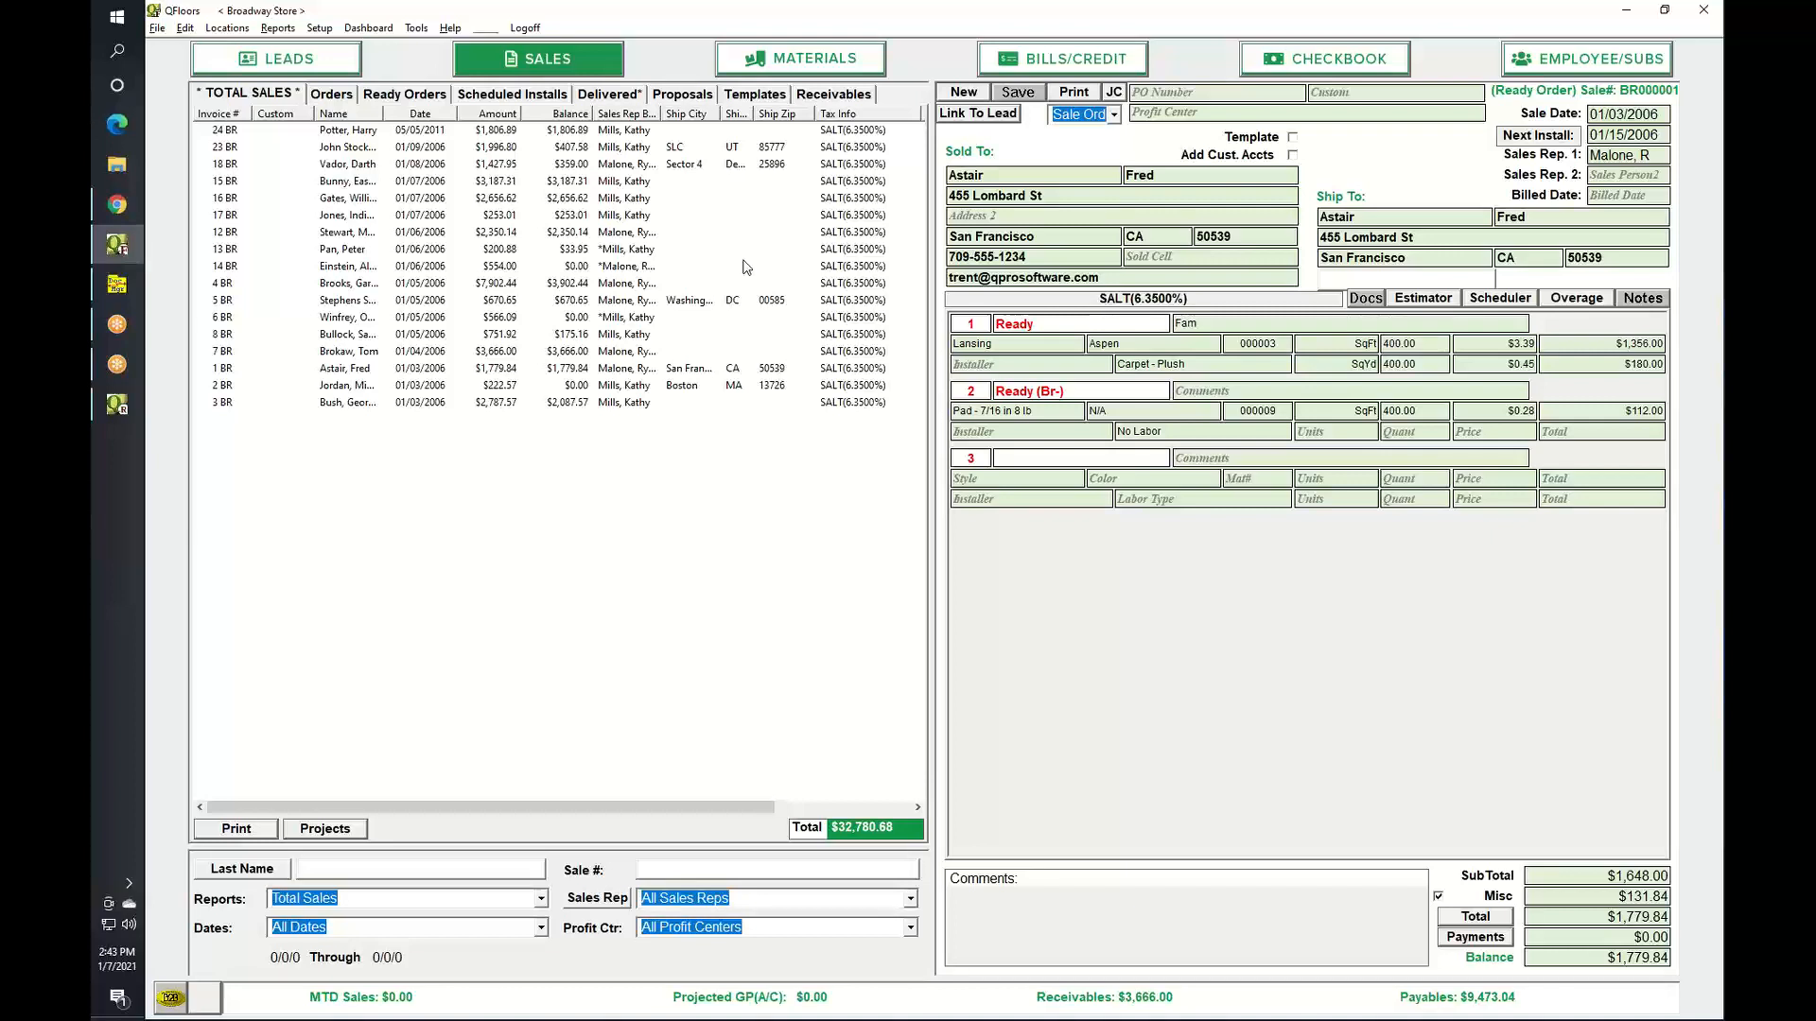
Look through the Reports menu without choosing one, then bring the QReporter Library page forward.
click(291, 30)
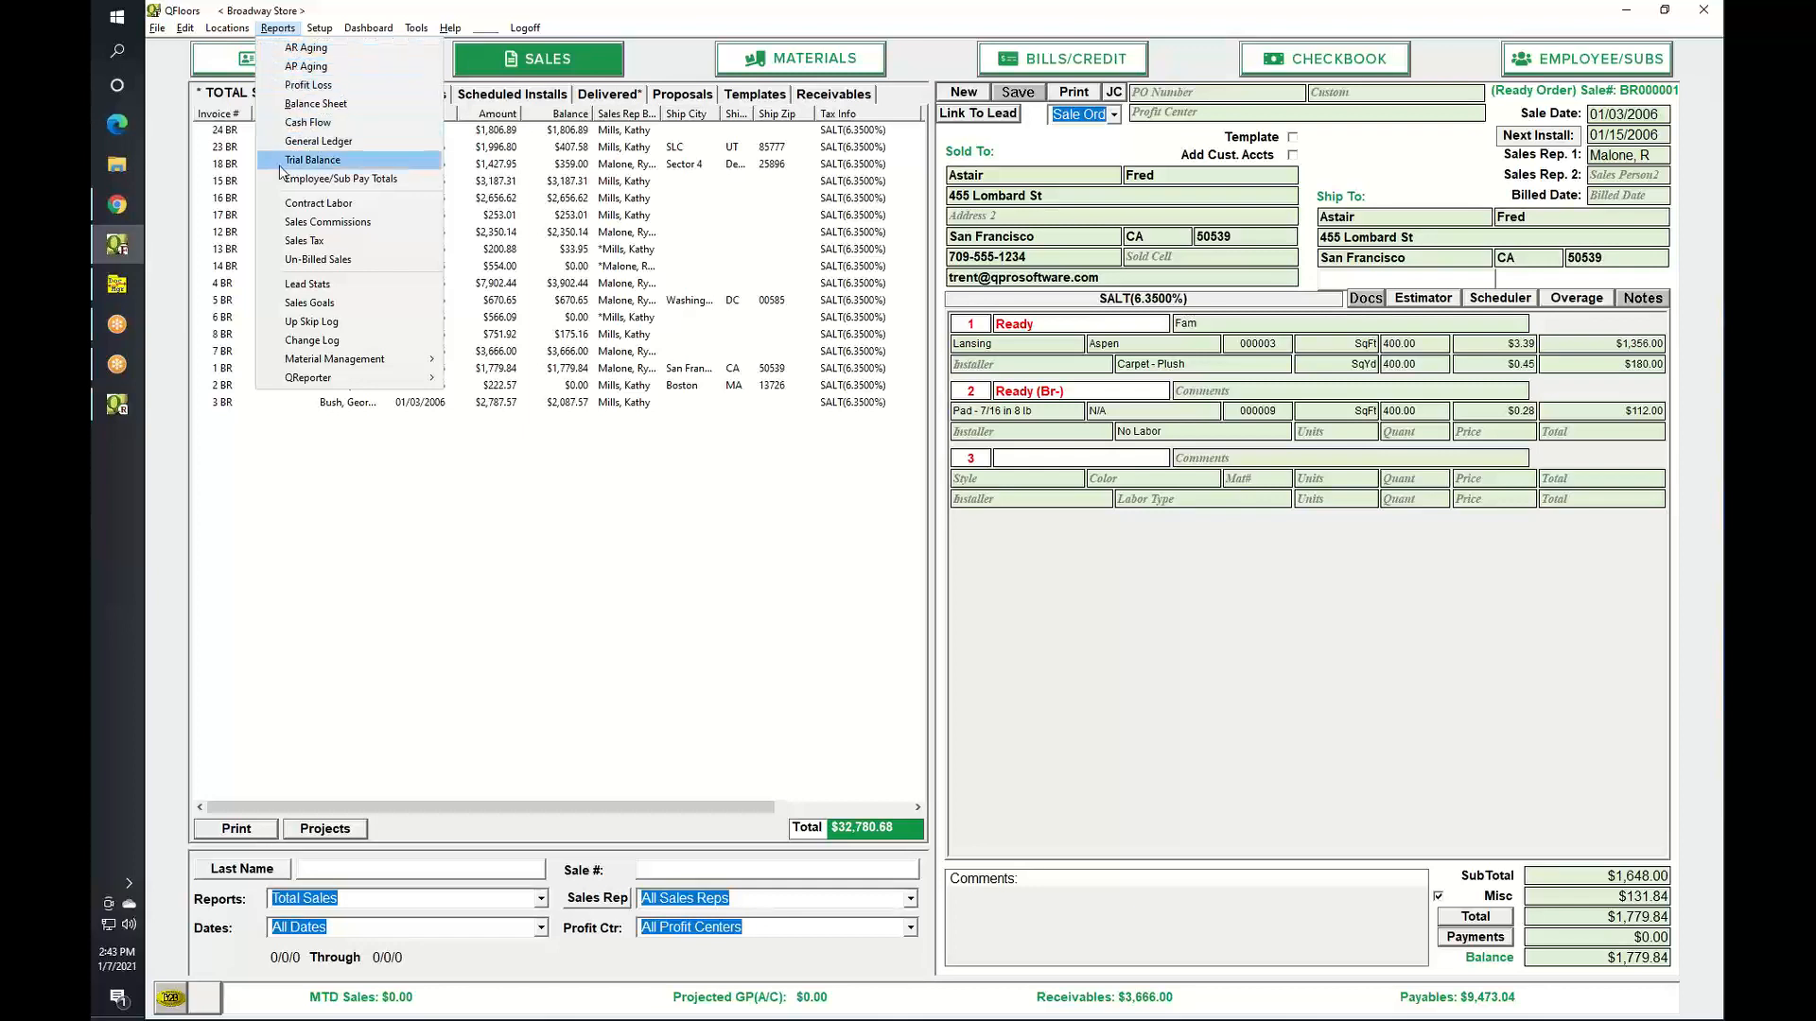
mouse_move(296, 362)
click(671, 65)
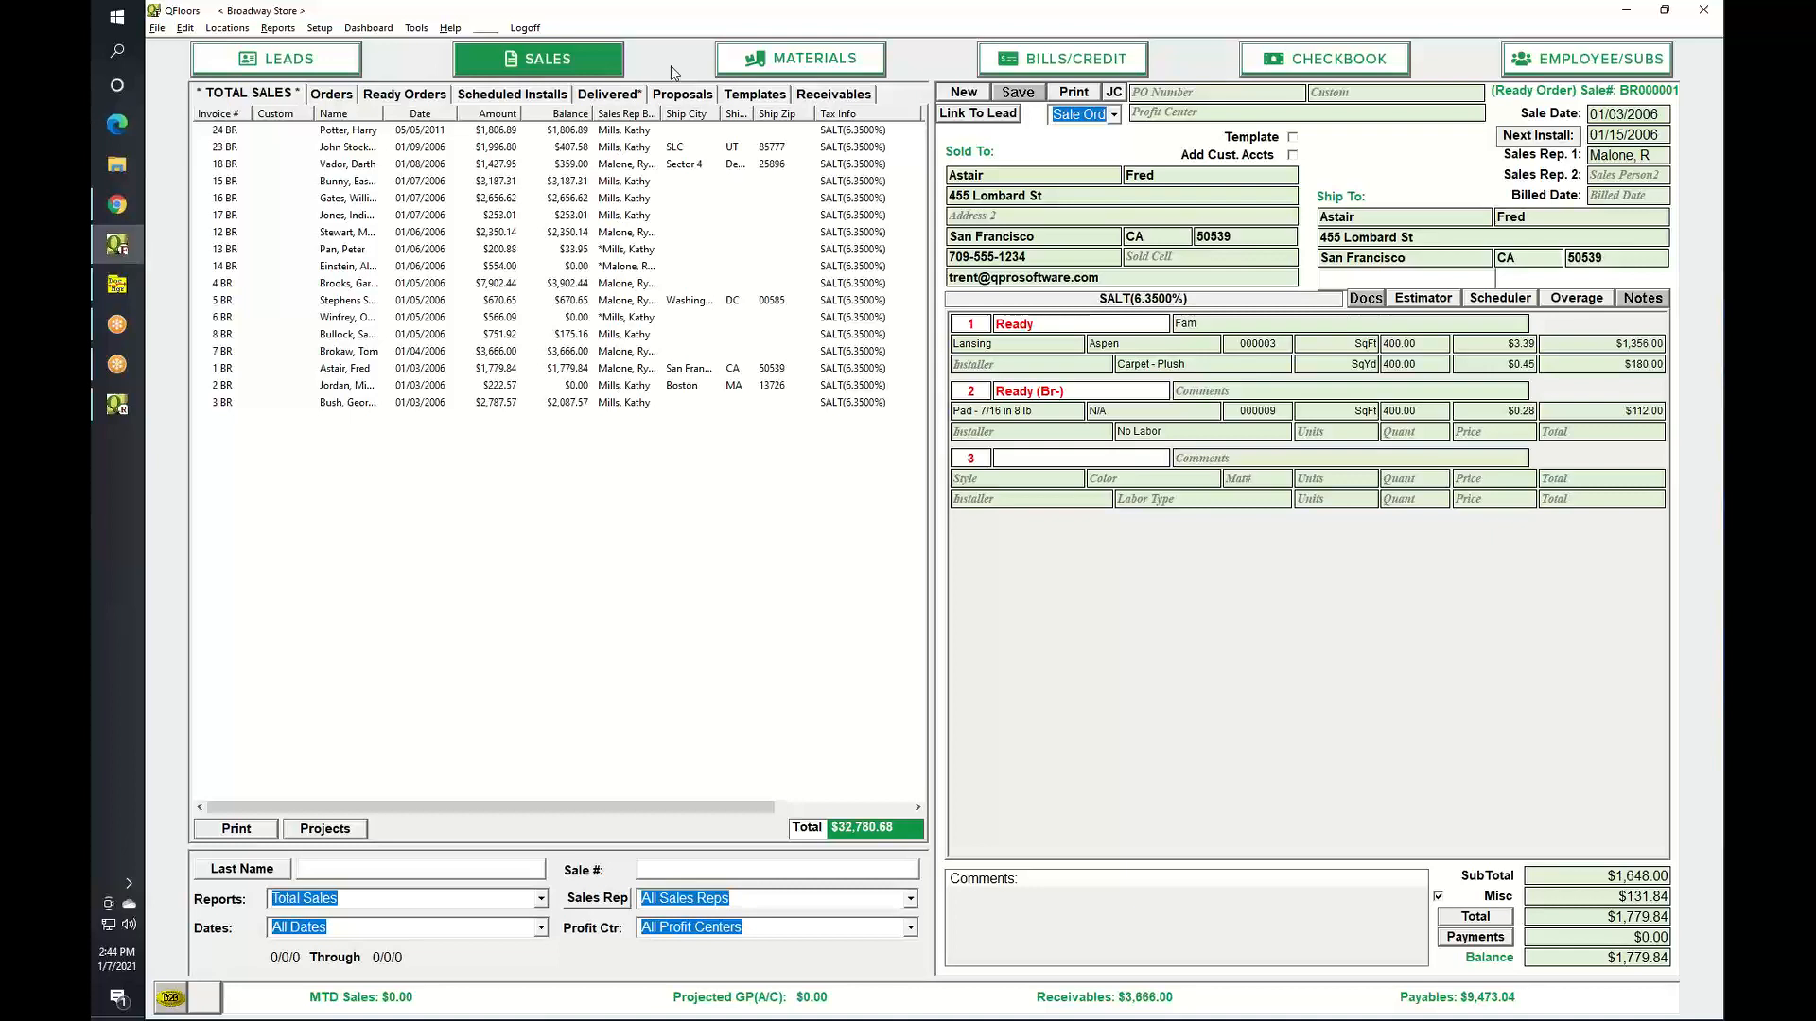
click(117, 205)
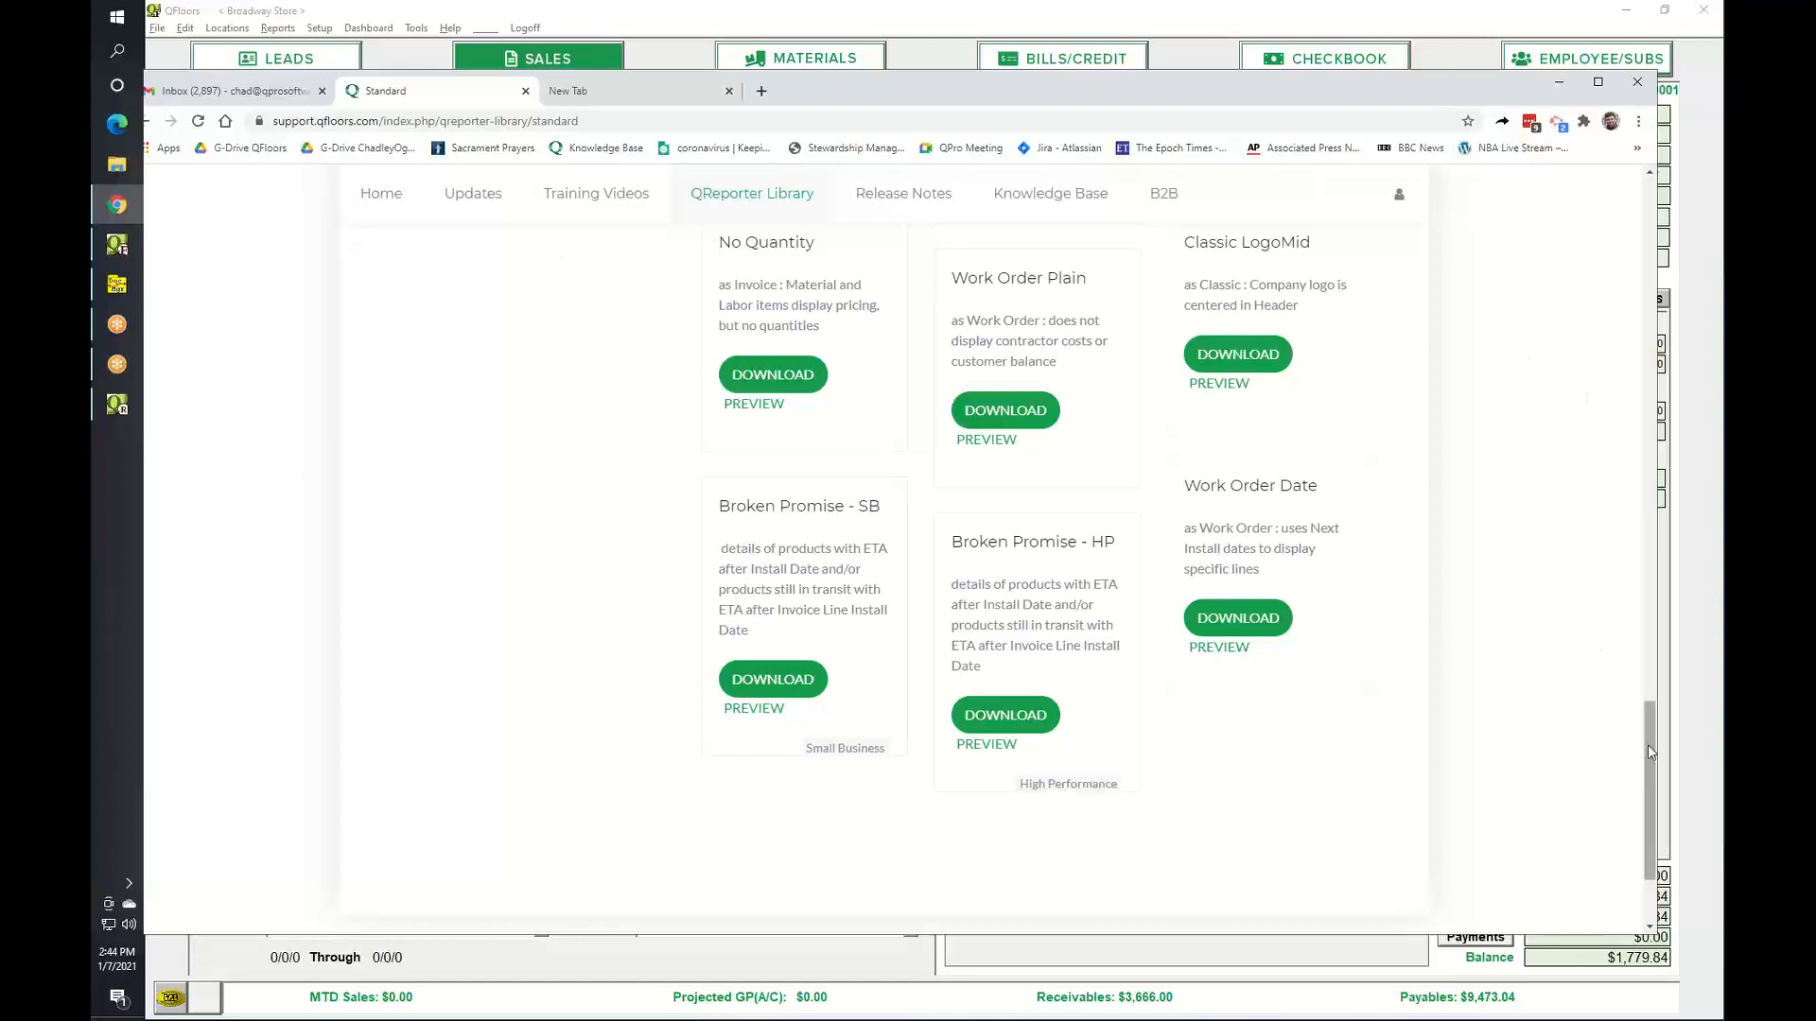
View the Sales Orders / Invoices report templates in the QReporter Library.
drag(1652, 752, 1625, 290)
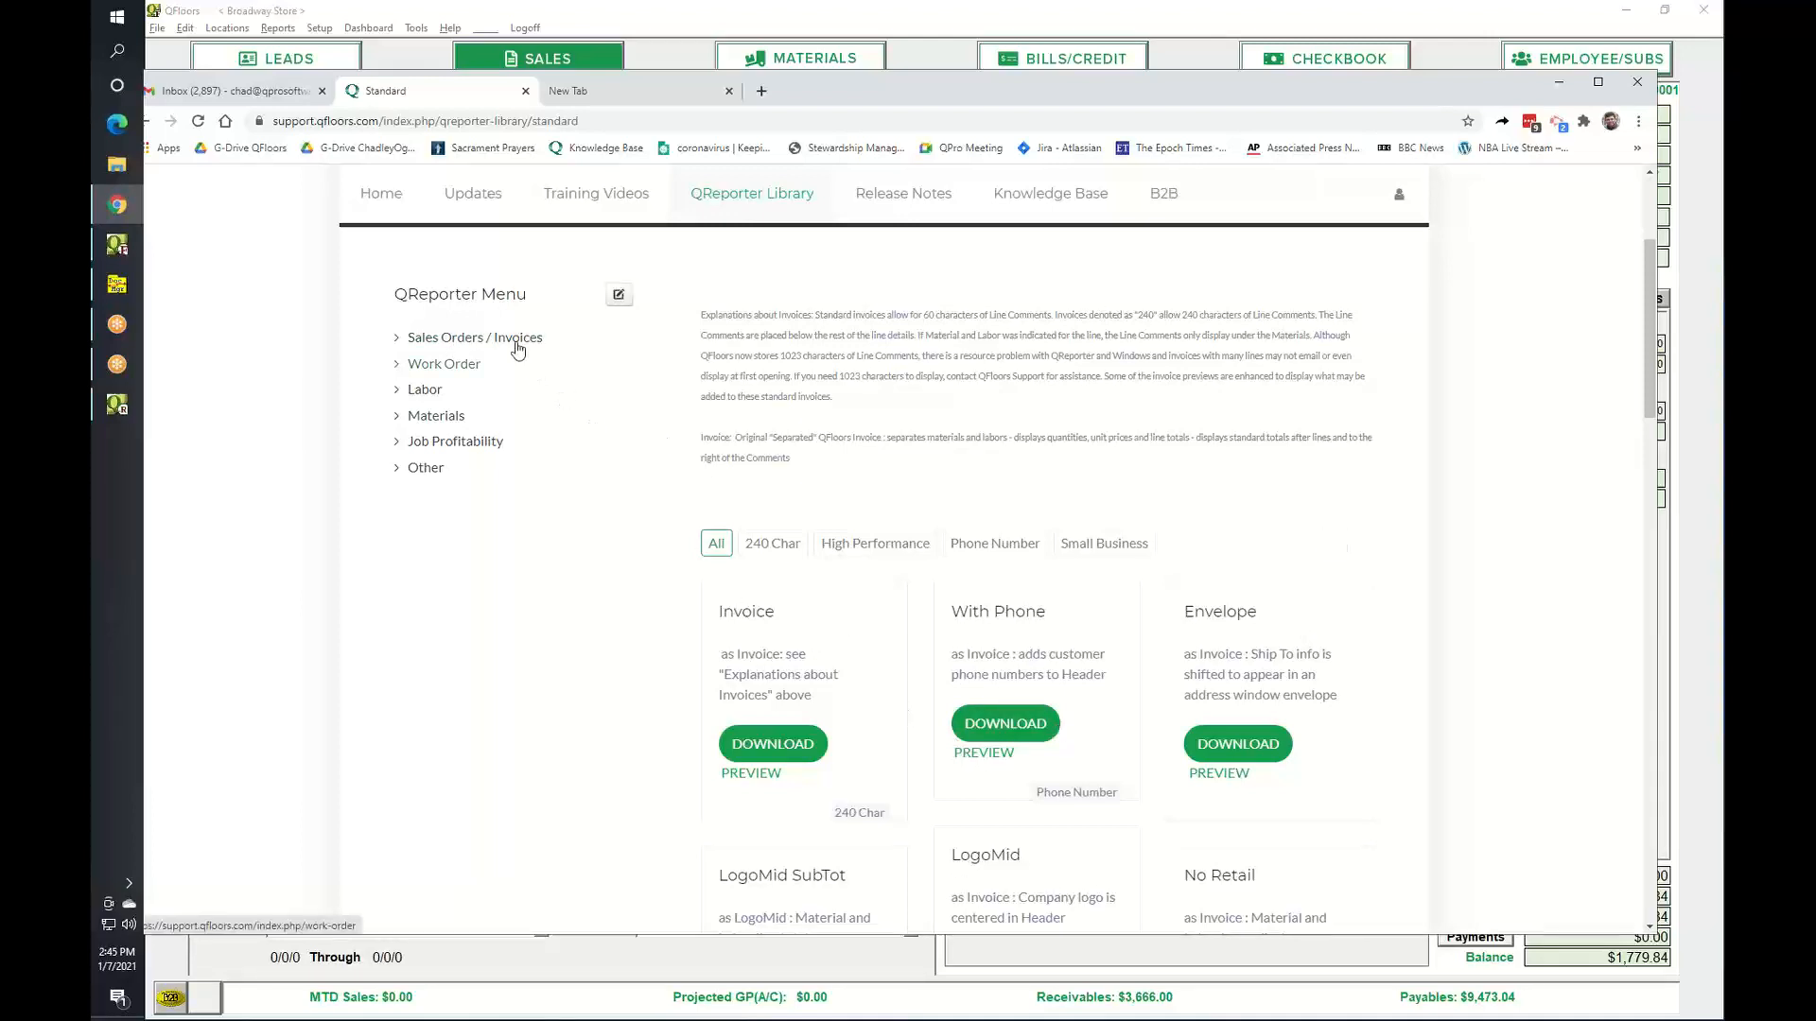
click(436, 343)
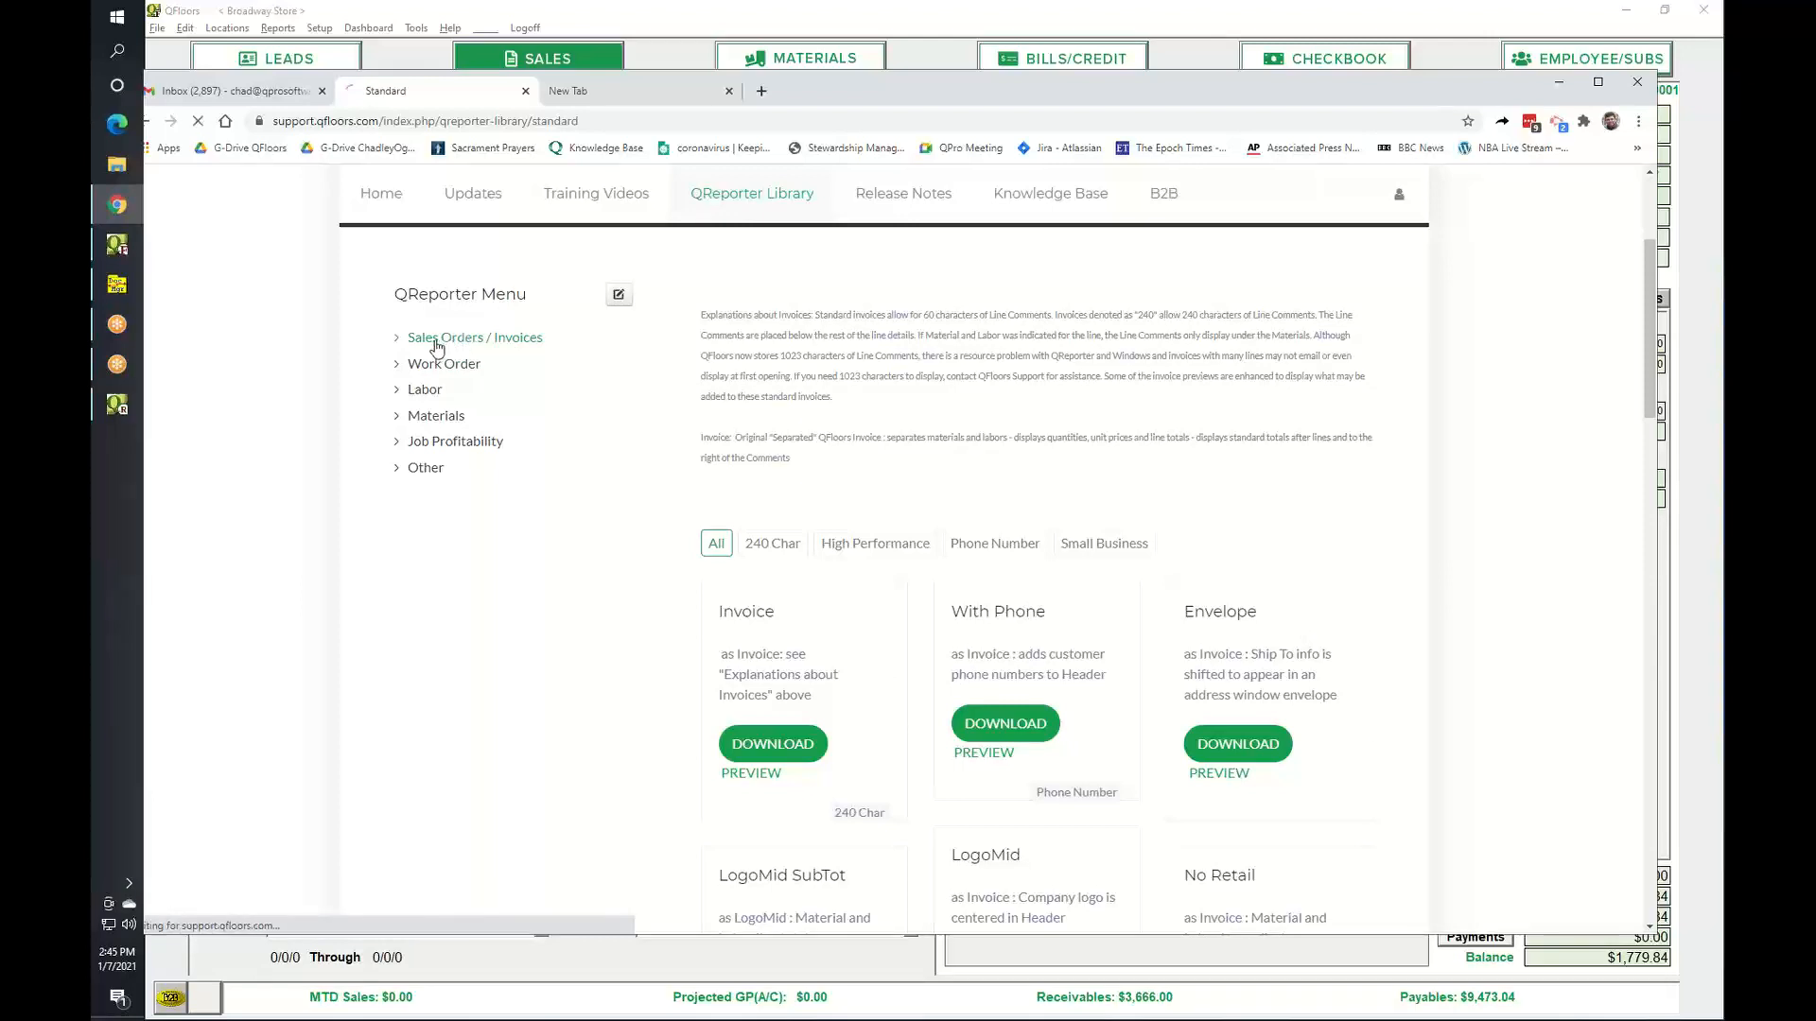
scroll(598, 581, down, 8)
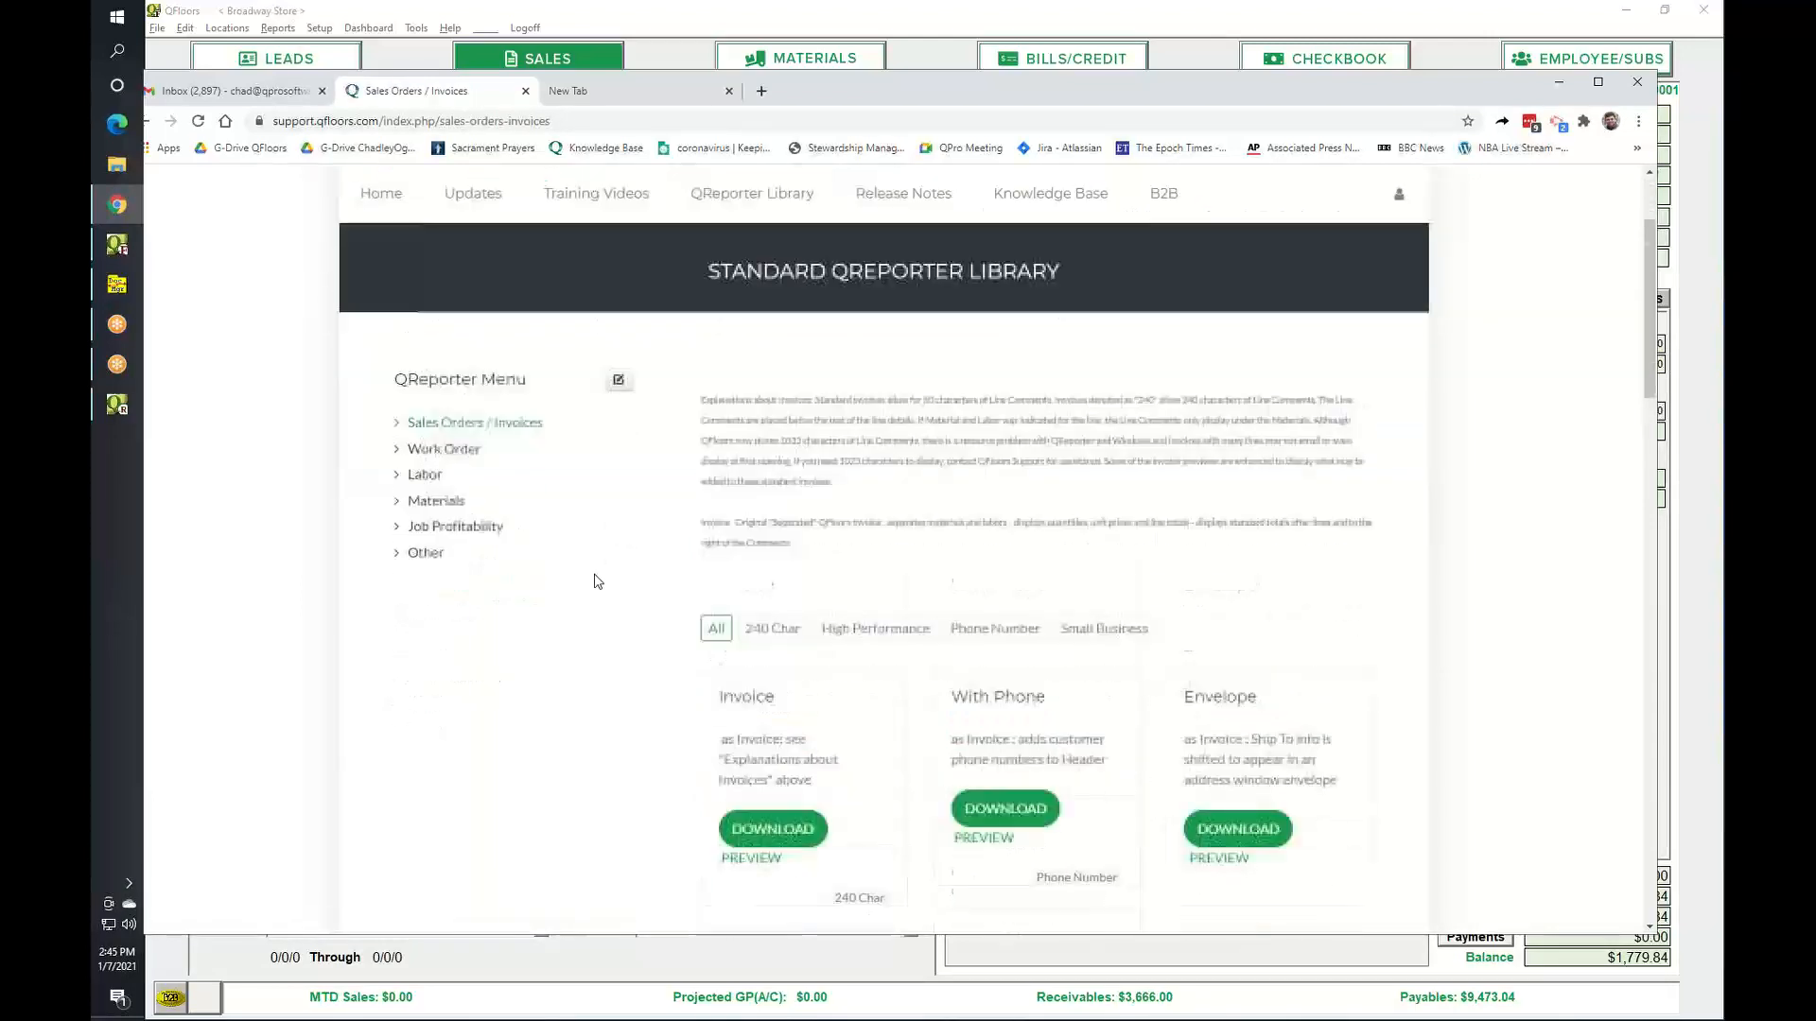
scroll(598, 580, up, 6)
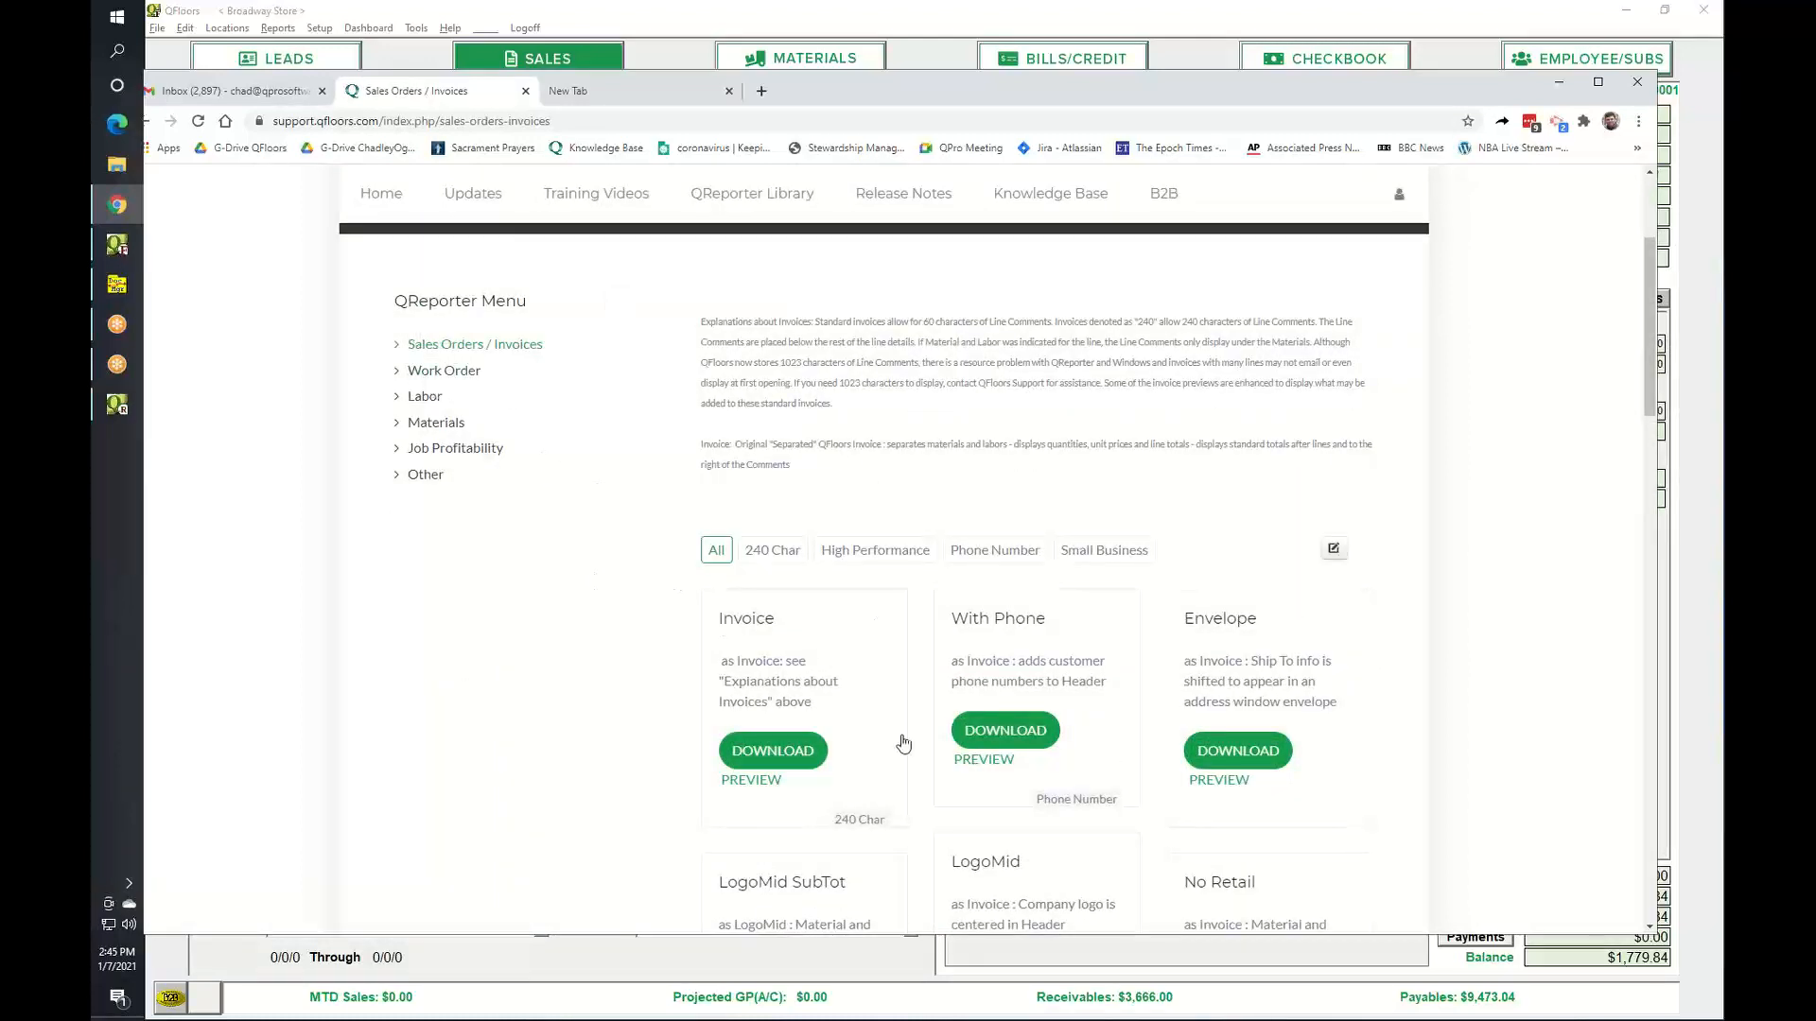
Browse the Work Order report templates, then minimize the browser to return to QFloors.
click(434, 382)
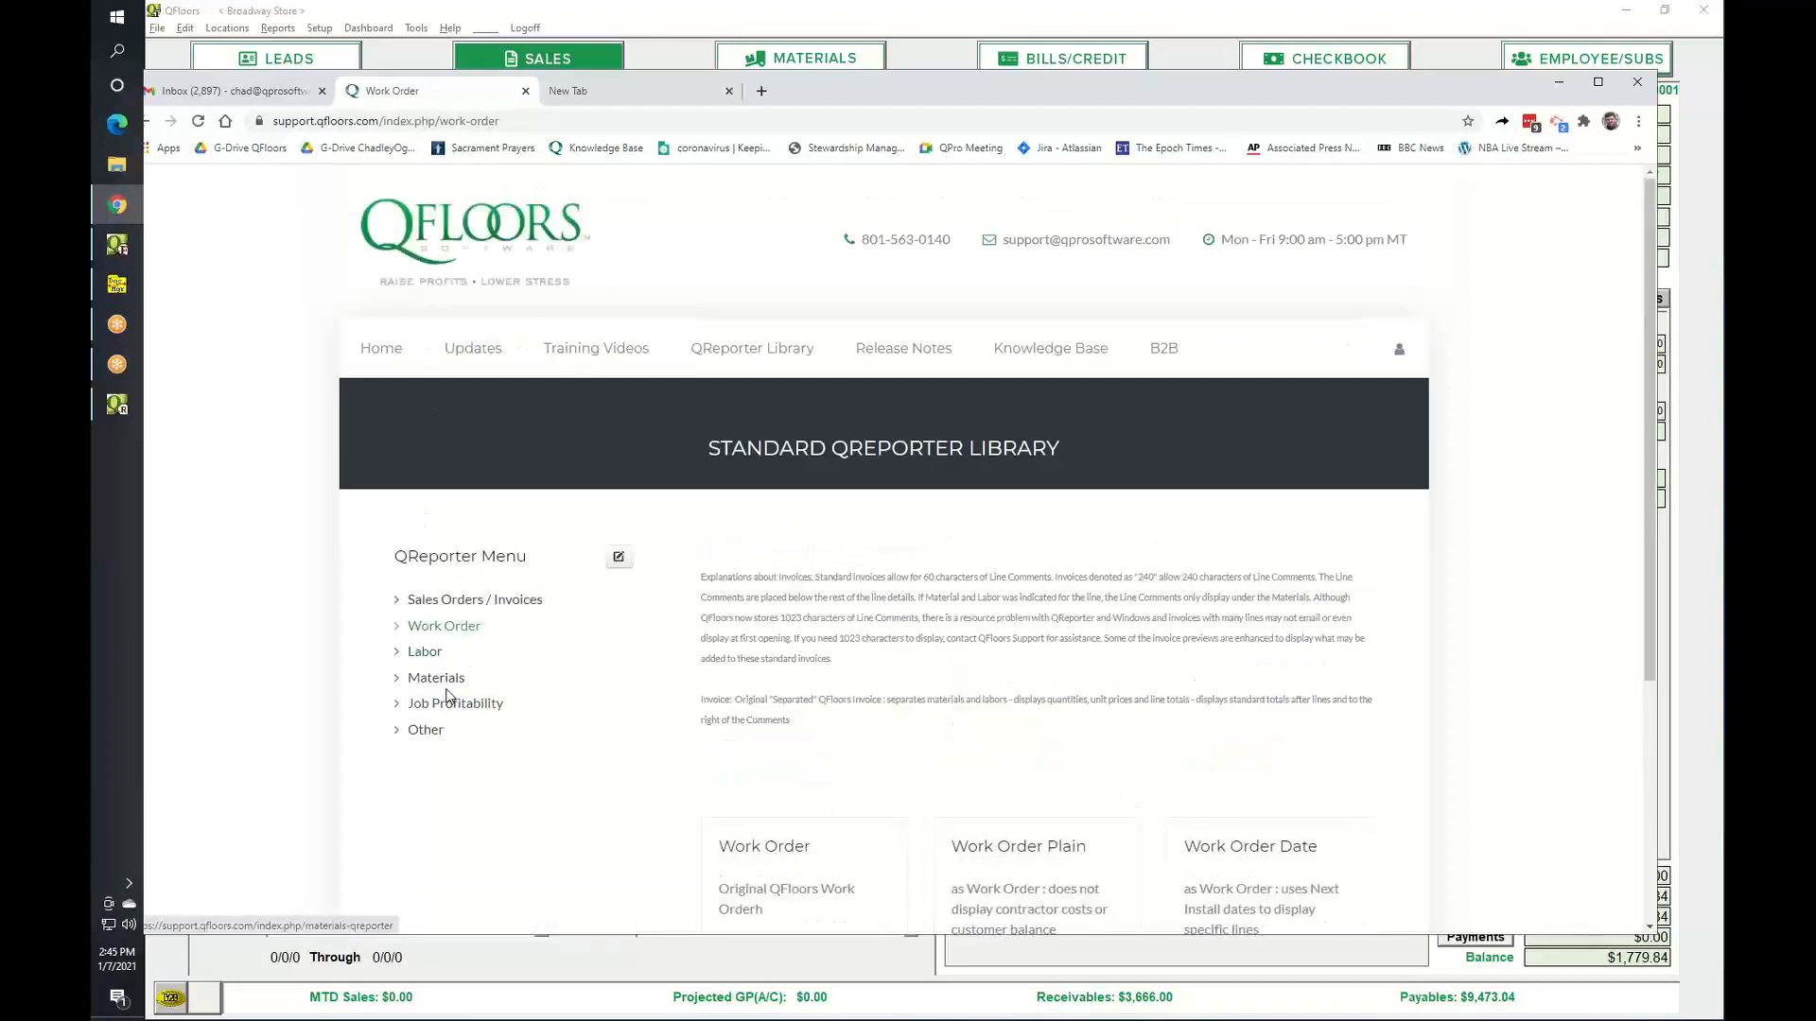
scroll(601, 782, down, 2)
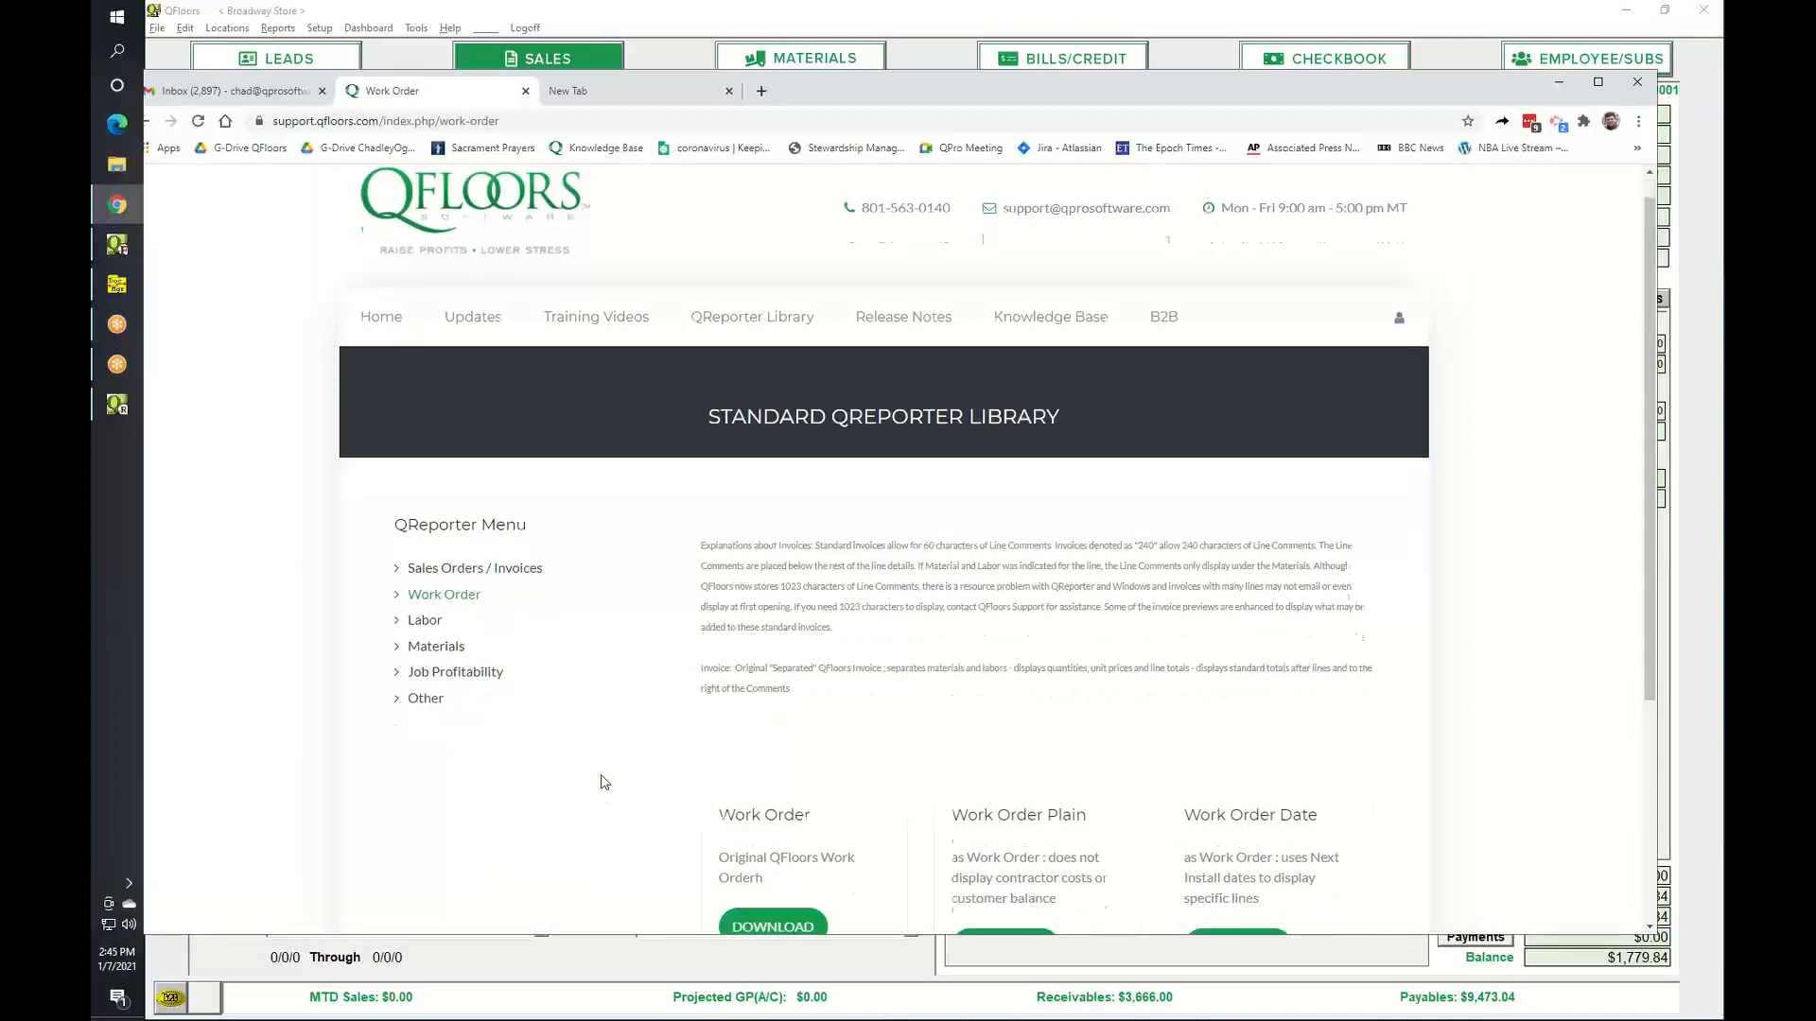
scroll(601, 781, up, 2)
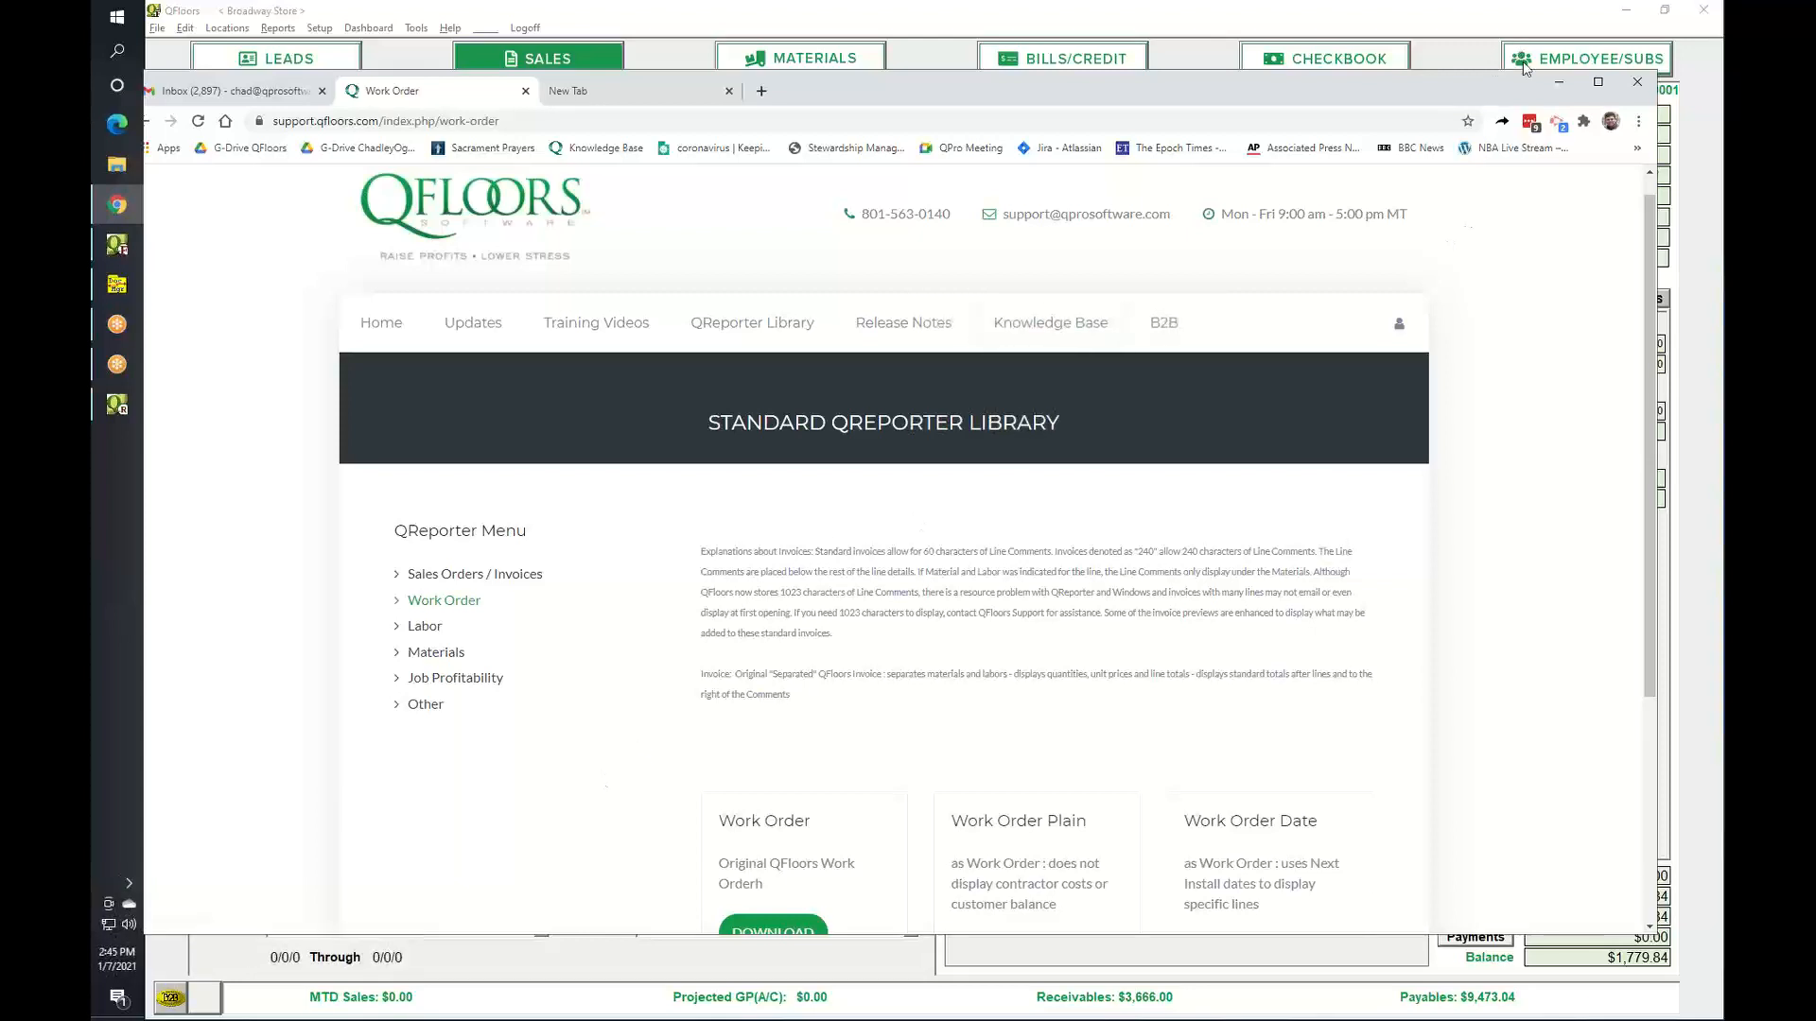
click(1558, 83)
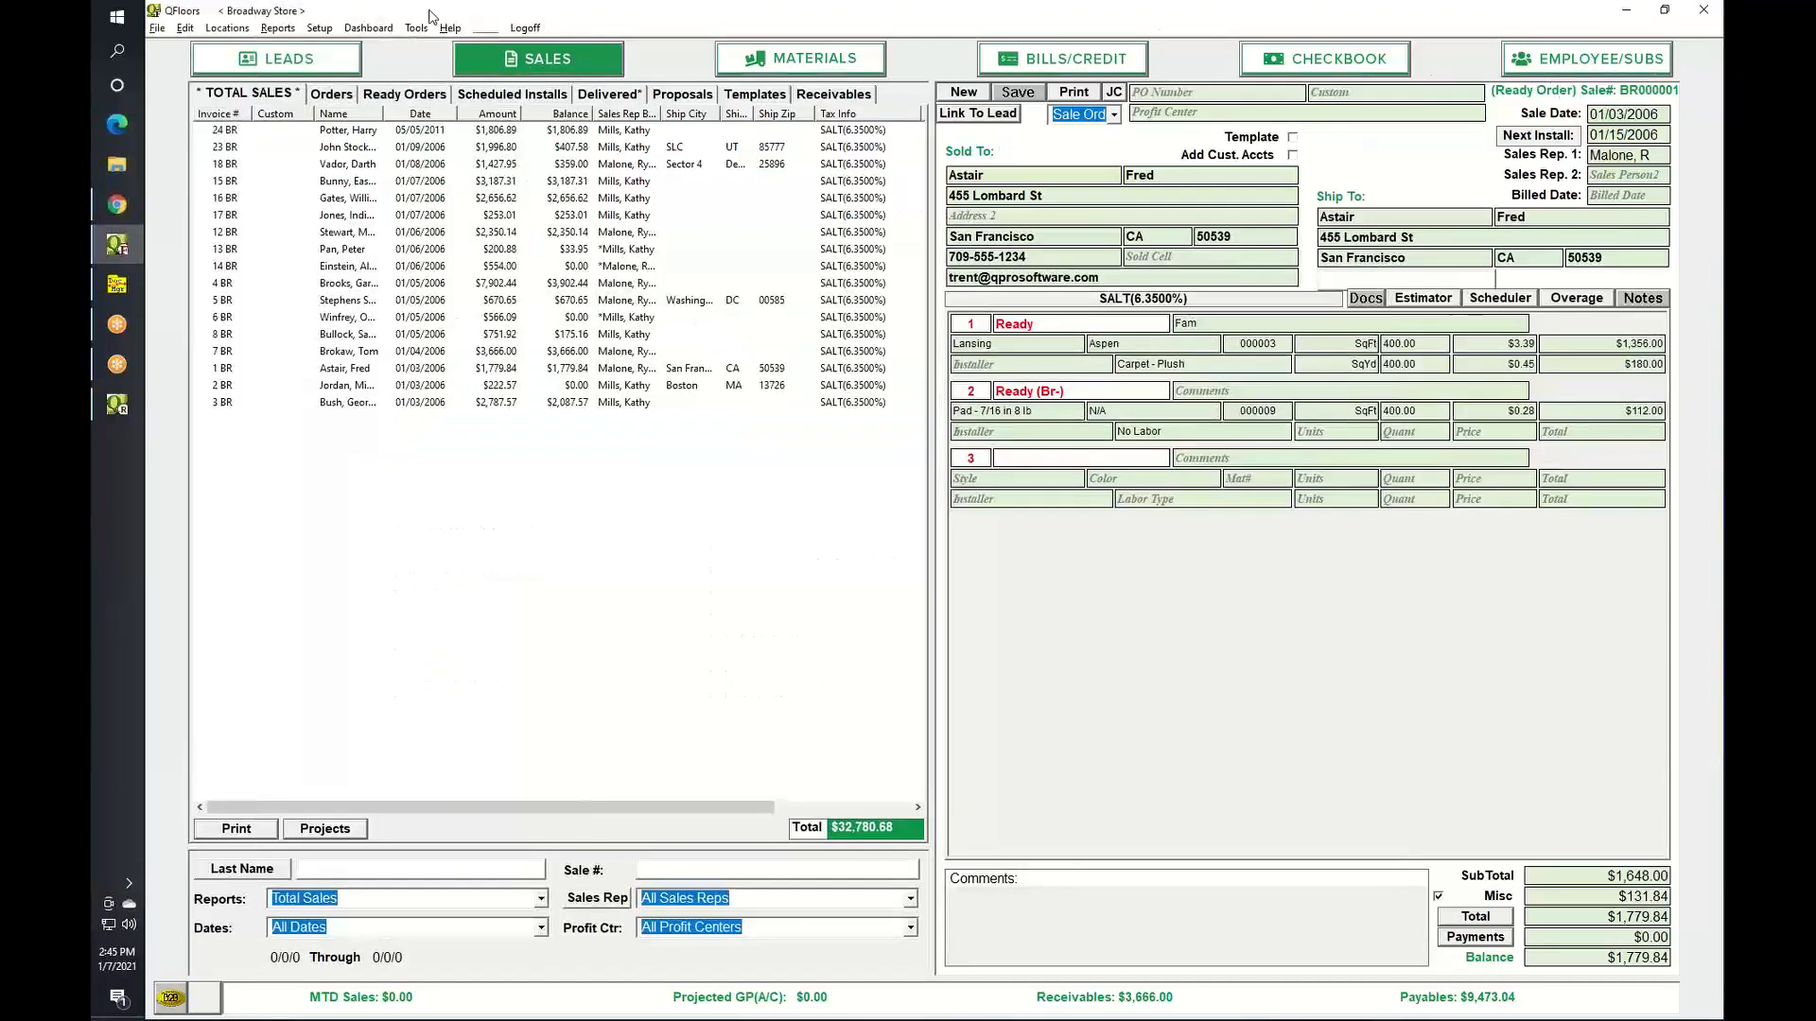
Open the Contract Labor report, cancel both pre-printing and exporting all items, then close it.
click(282, 30)
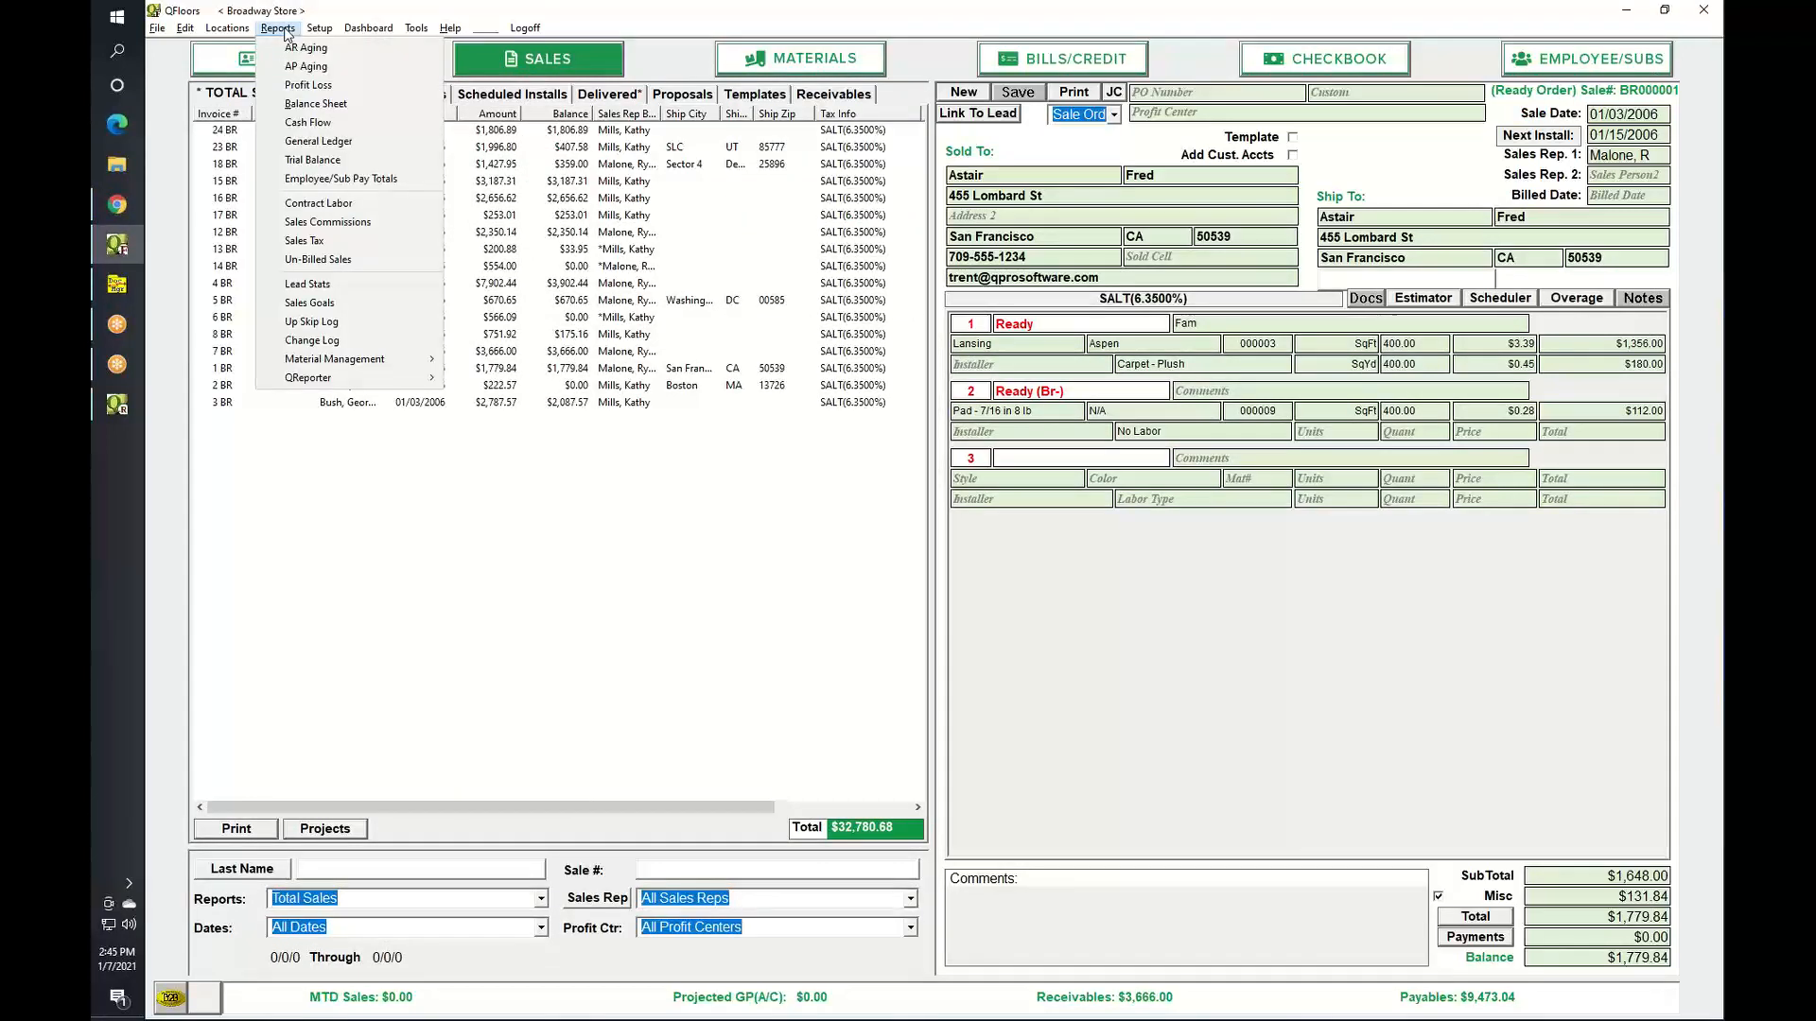
click(289, 204)
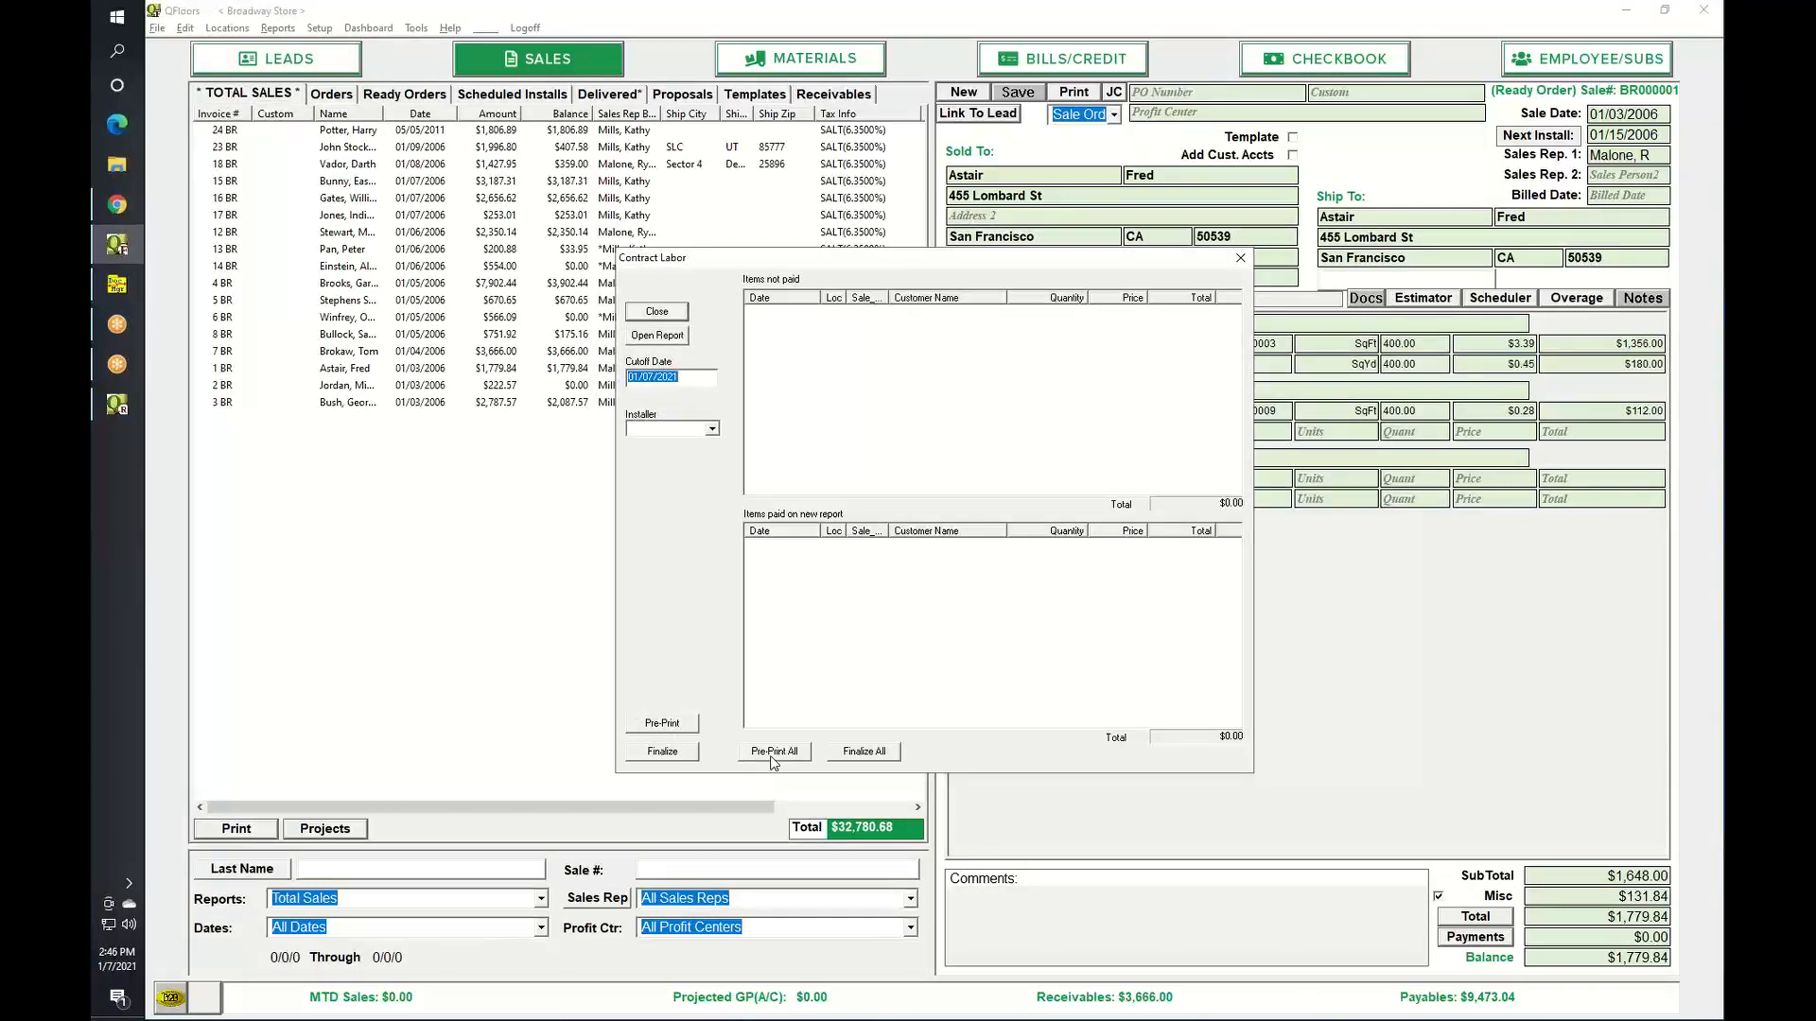
click(771, 756)
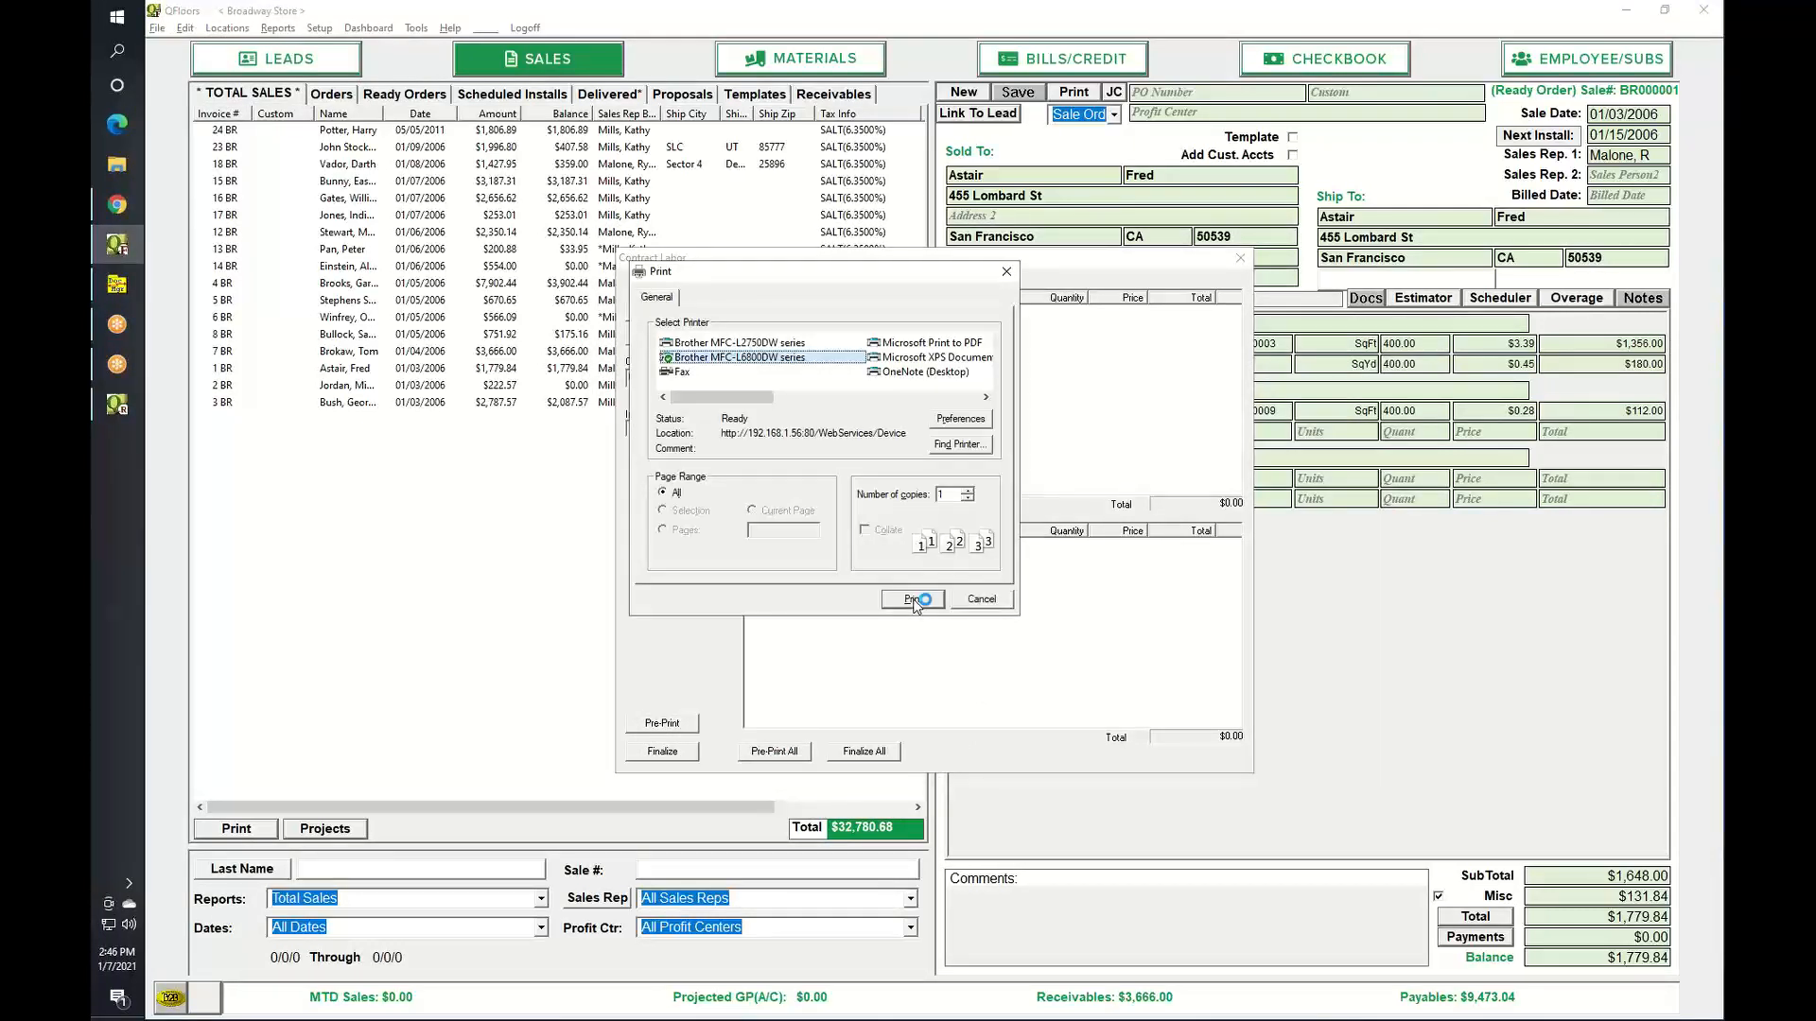
click(979, 601)
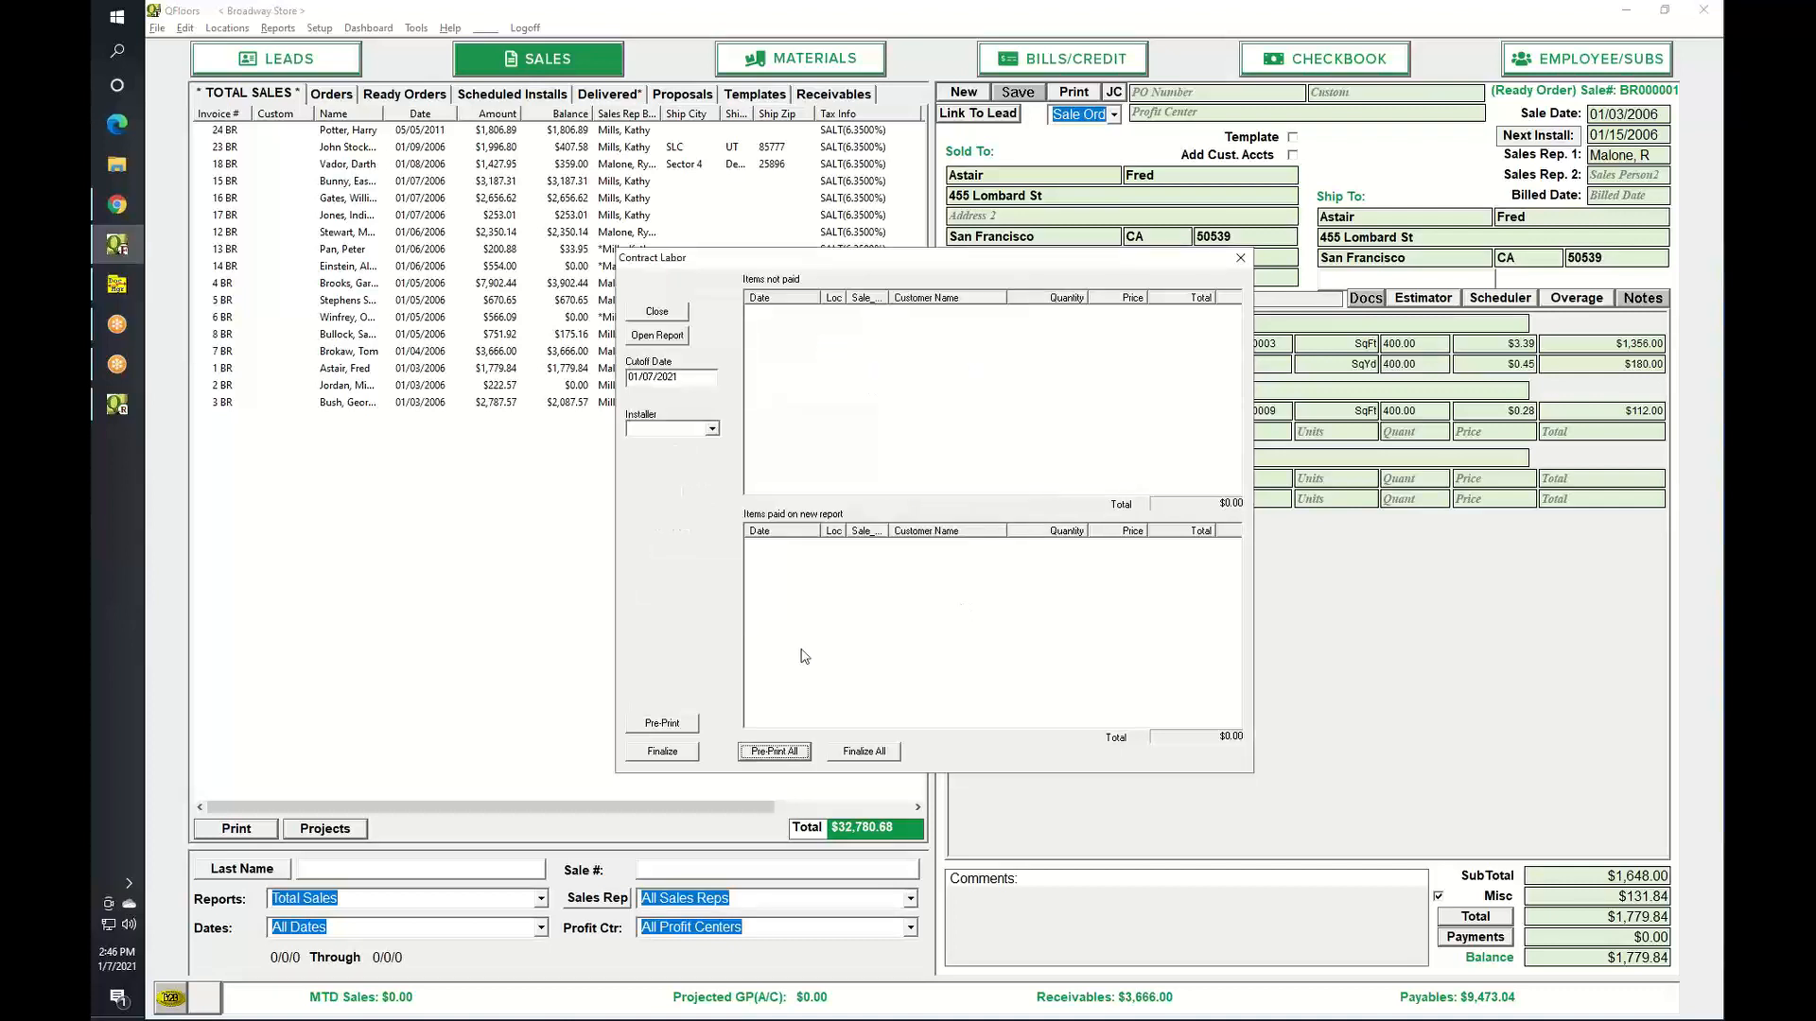
click(662, 724)
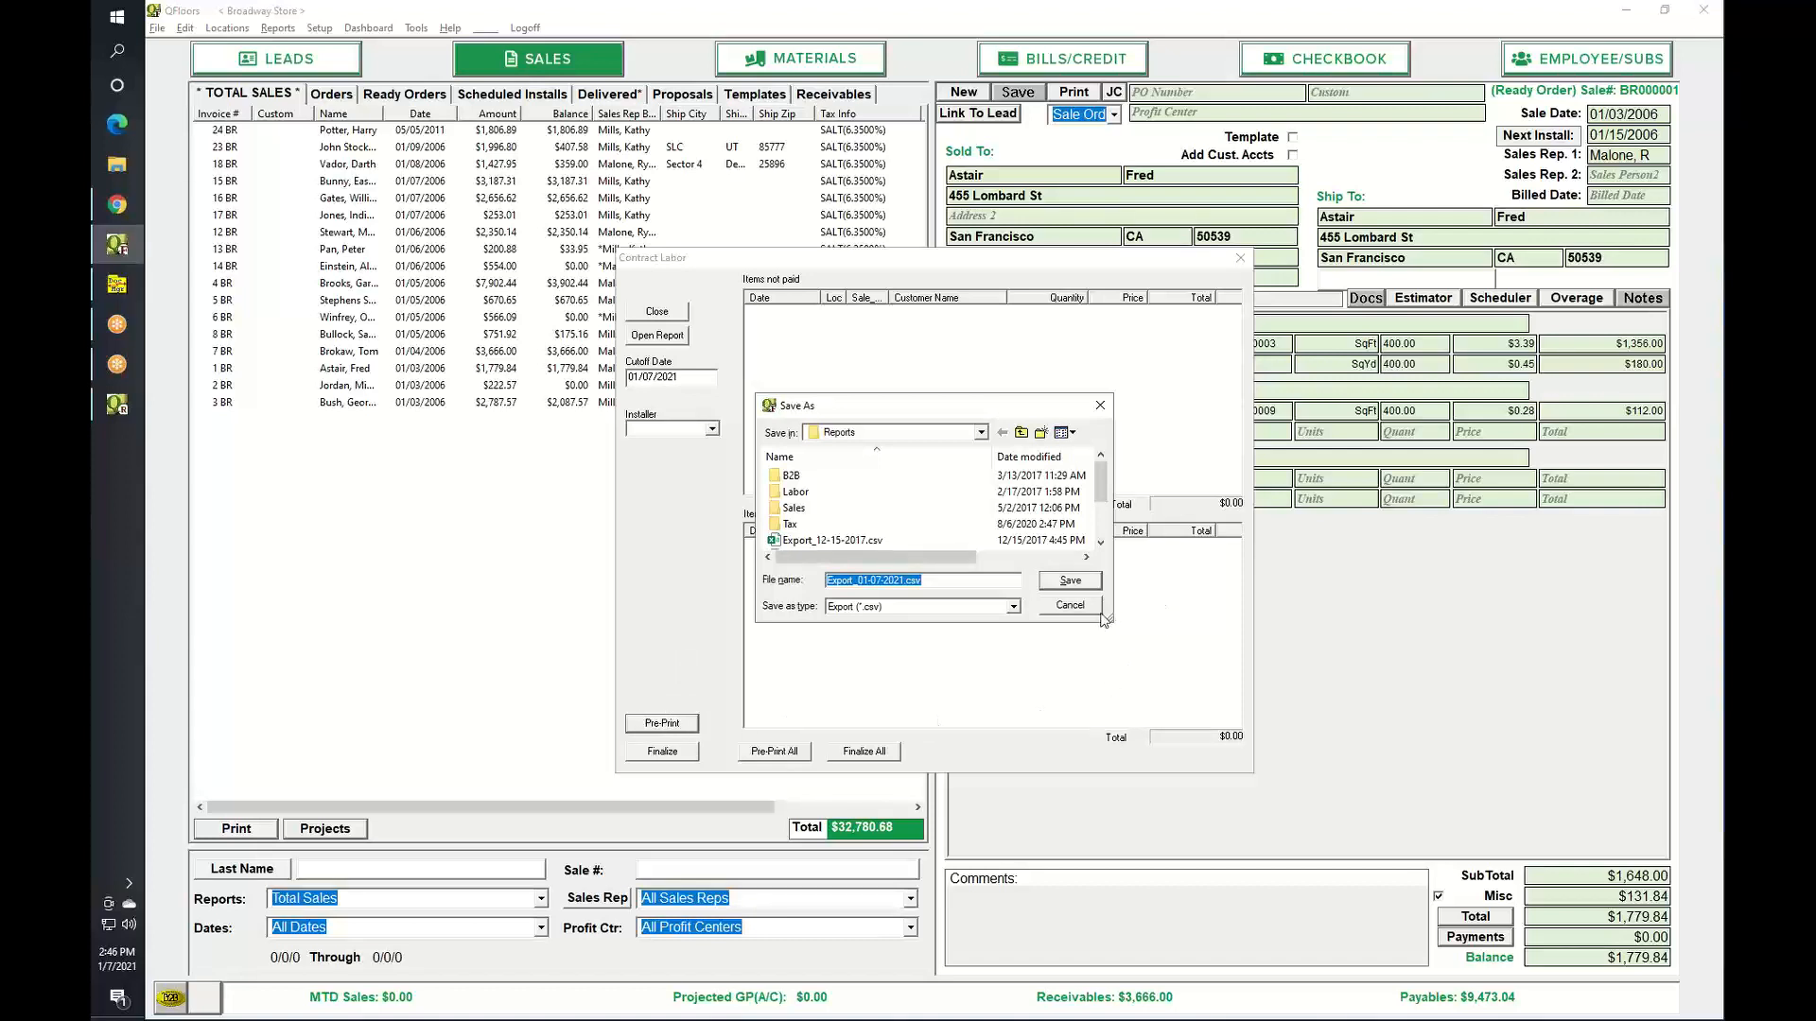
click(1070, 607)
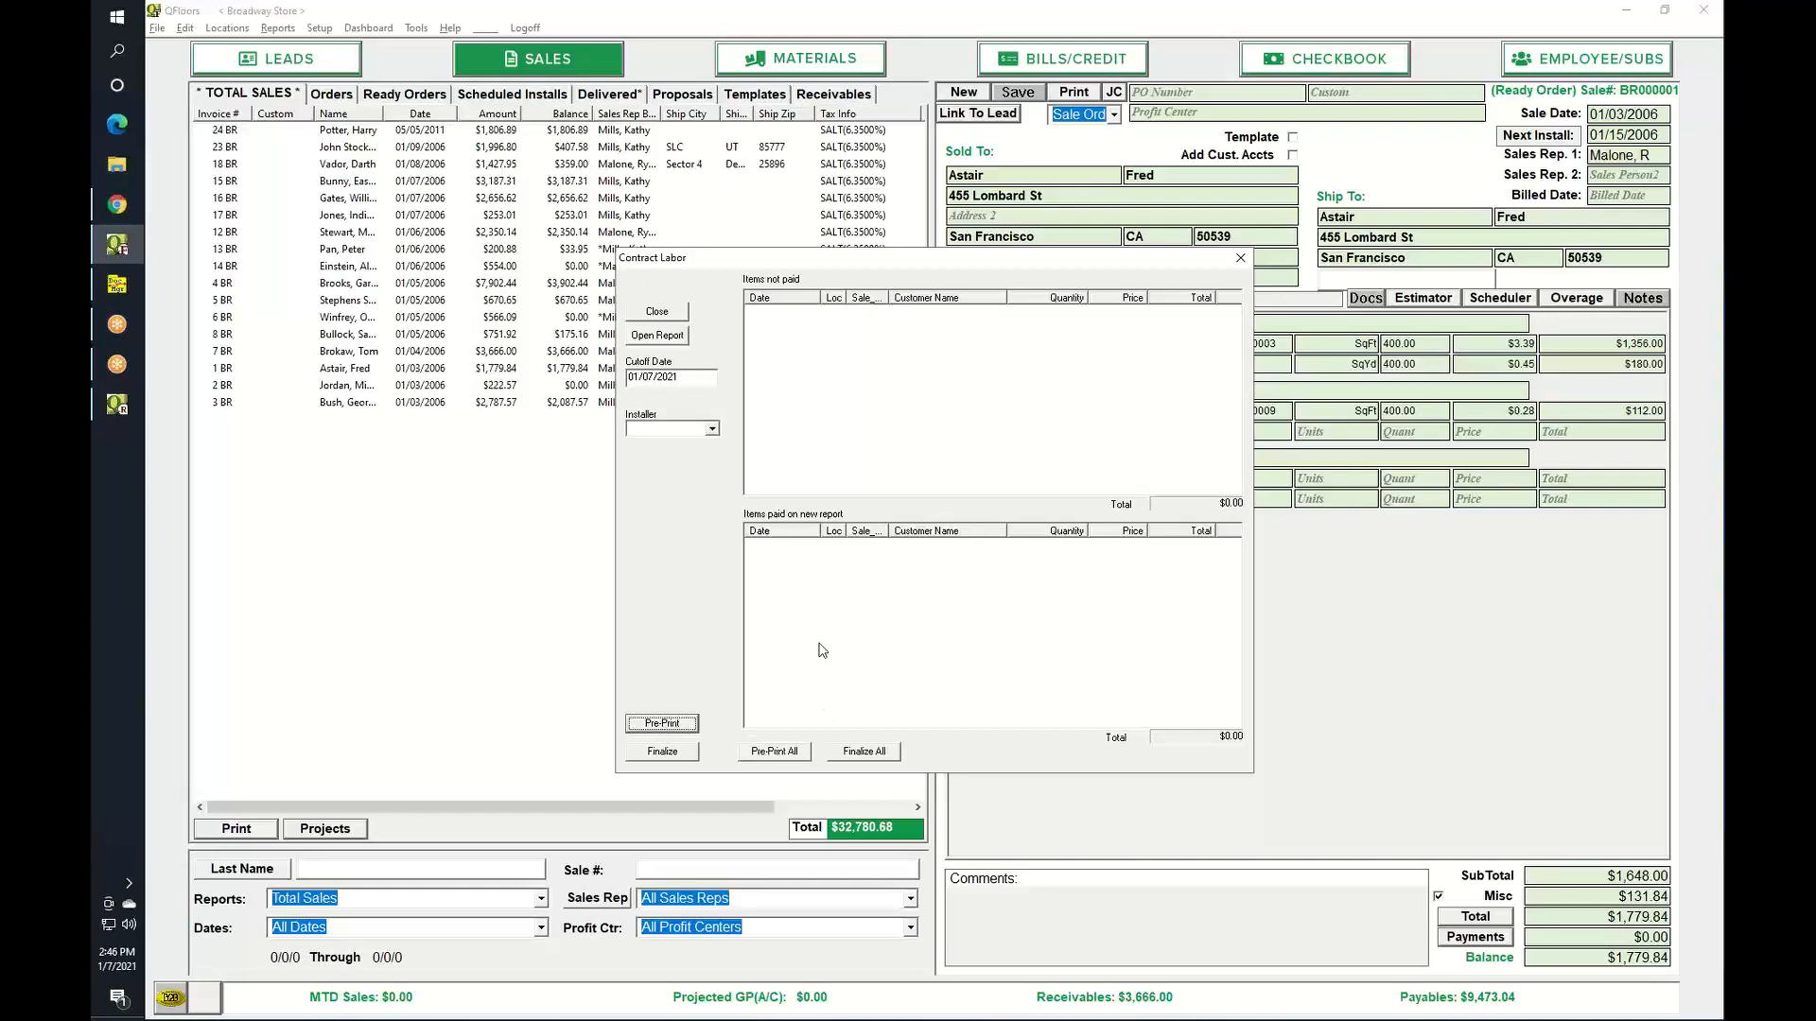
click(1238, 259)
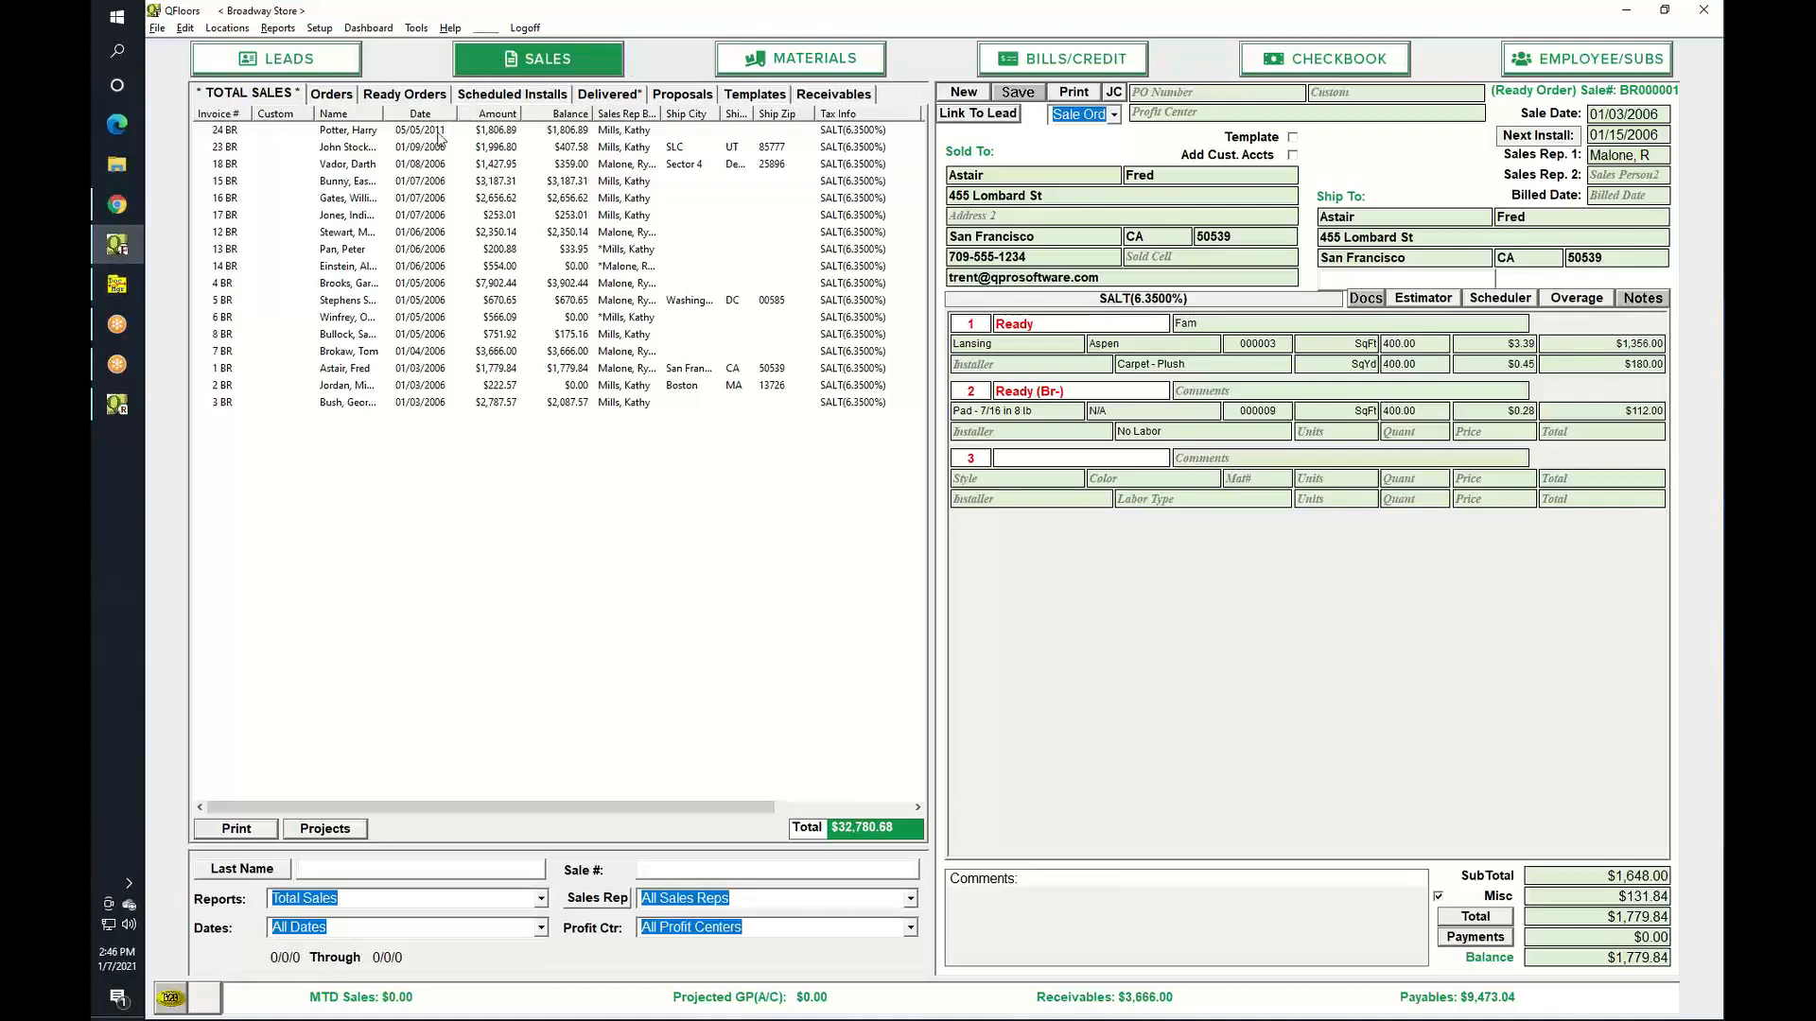
right_click(440, 118)
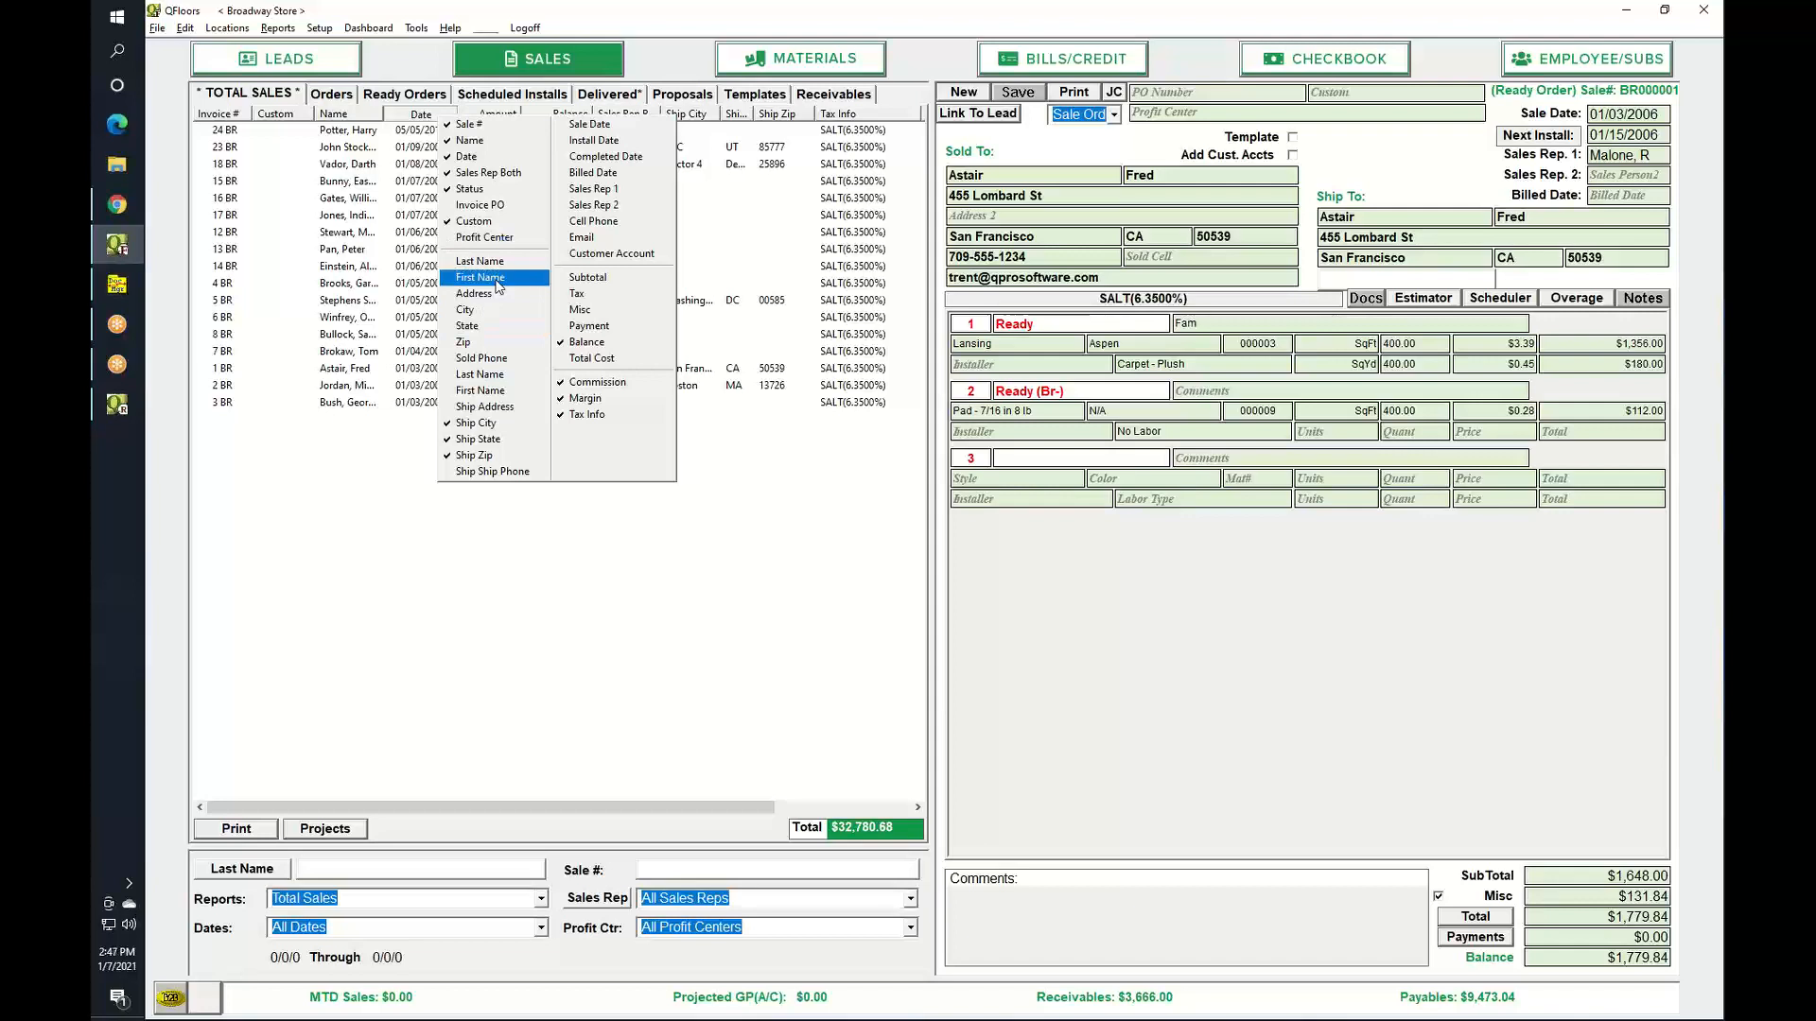
click(353, 561)
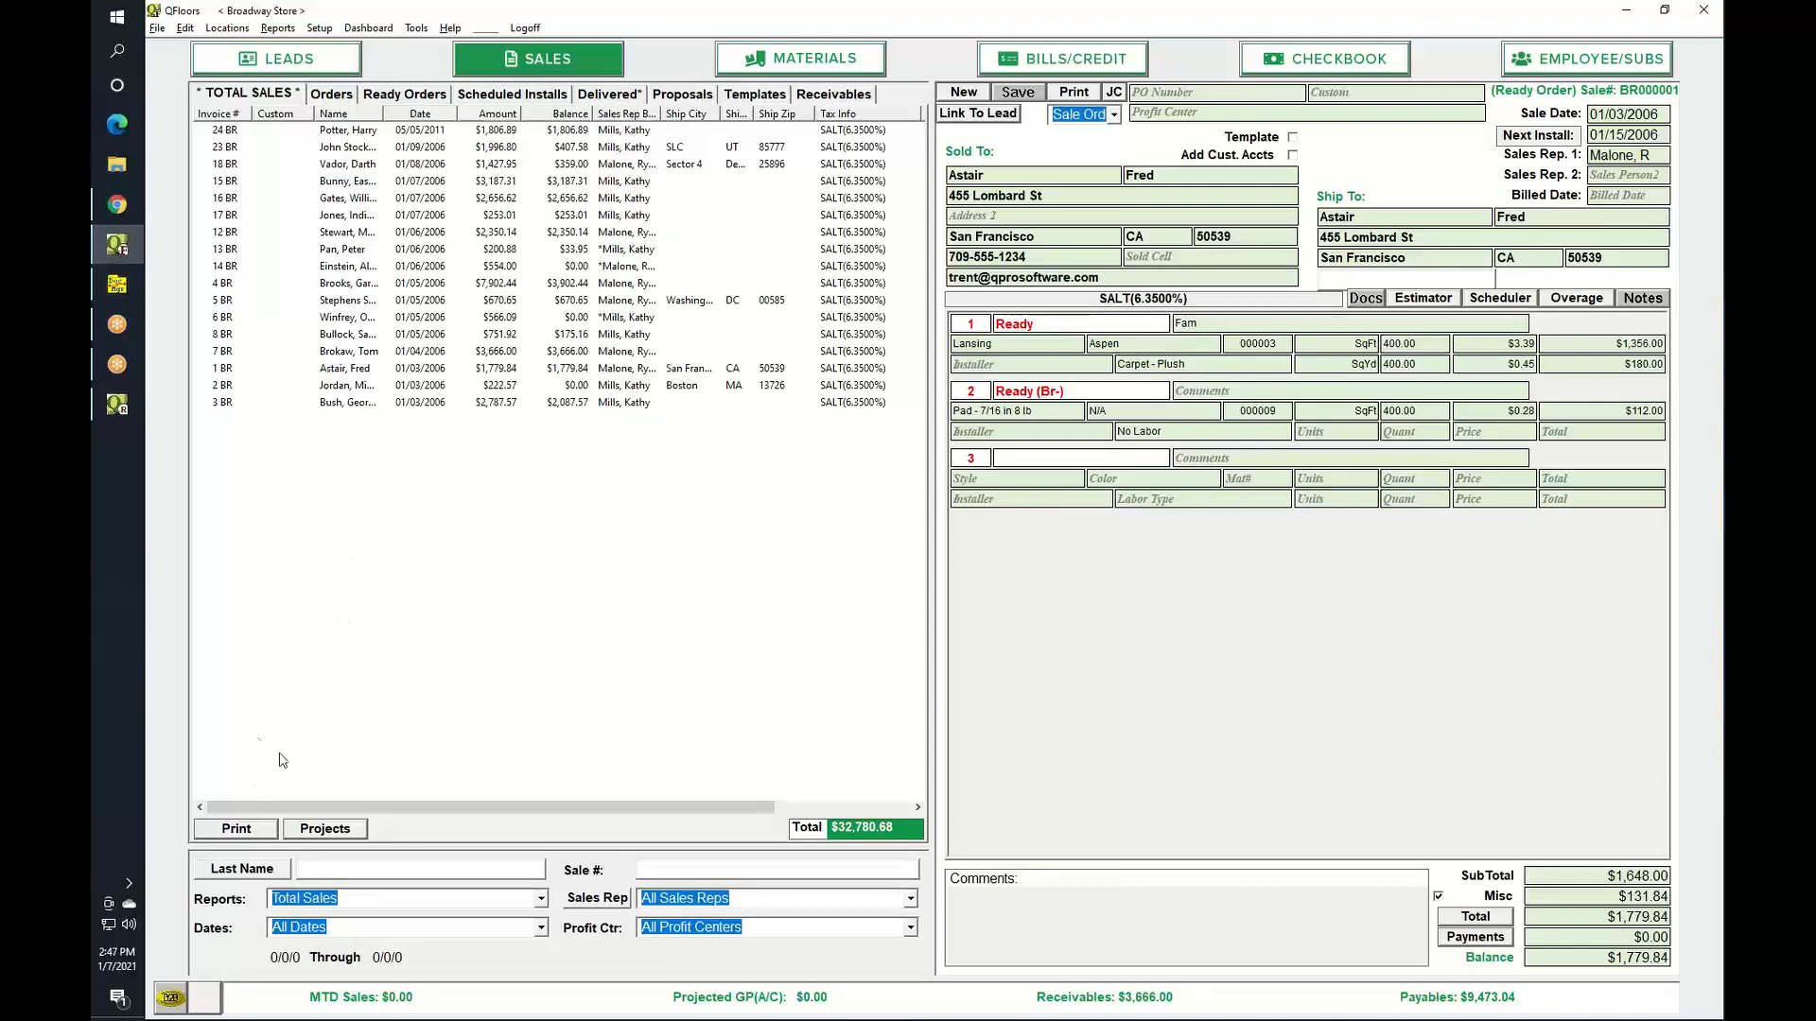
click(243, 831)
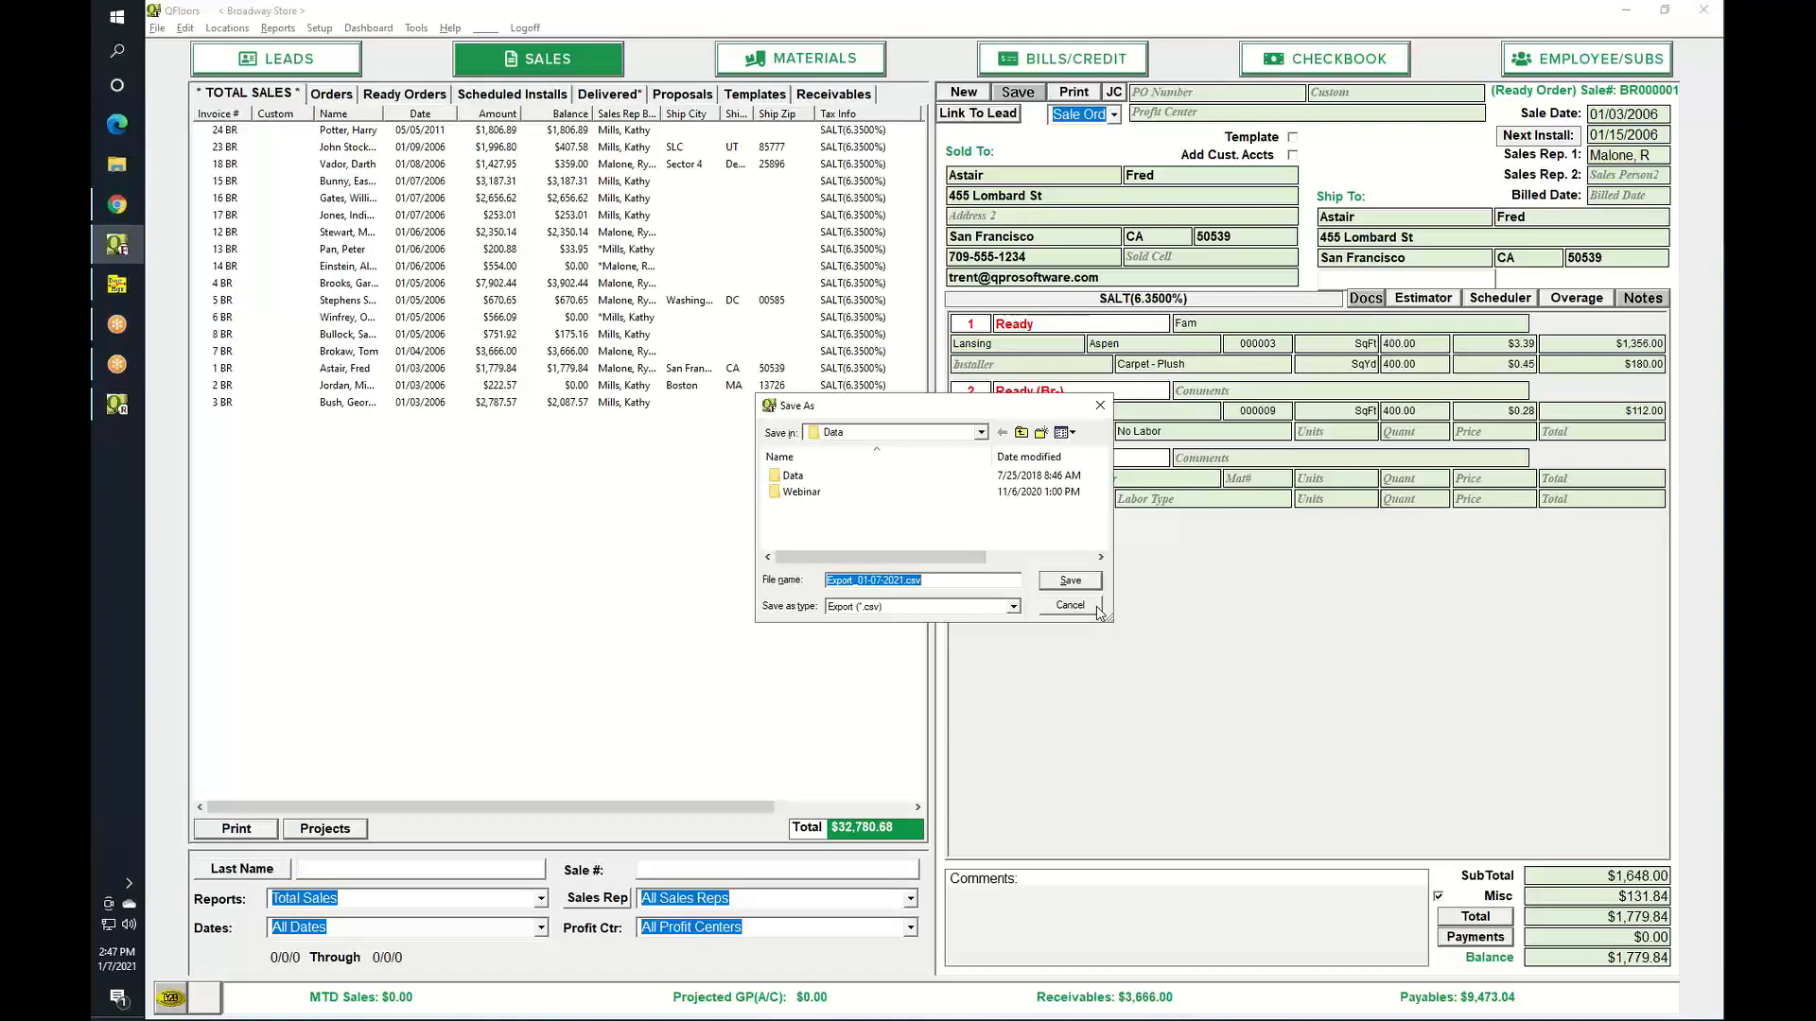
click(1095, 606)
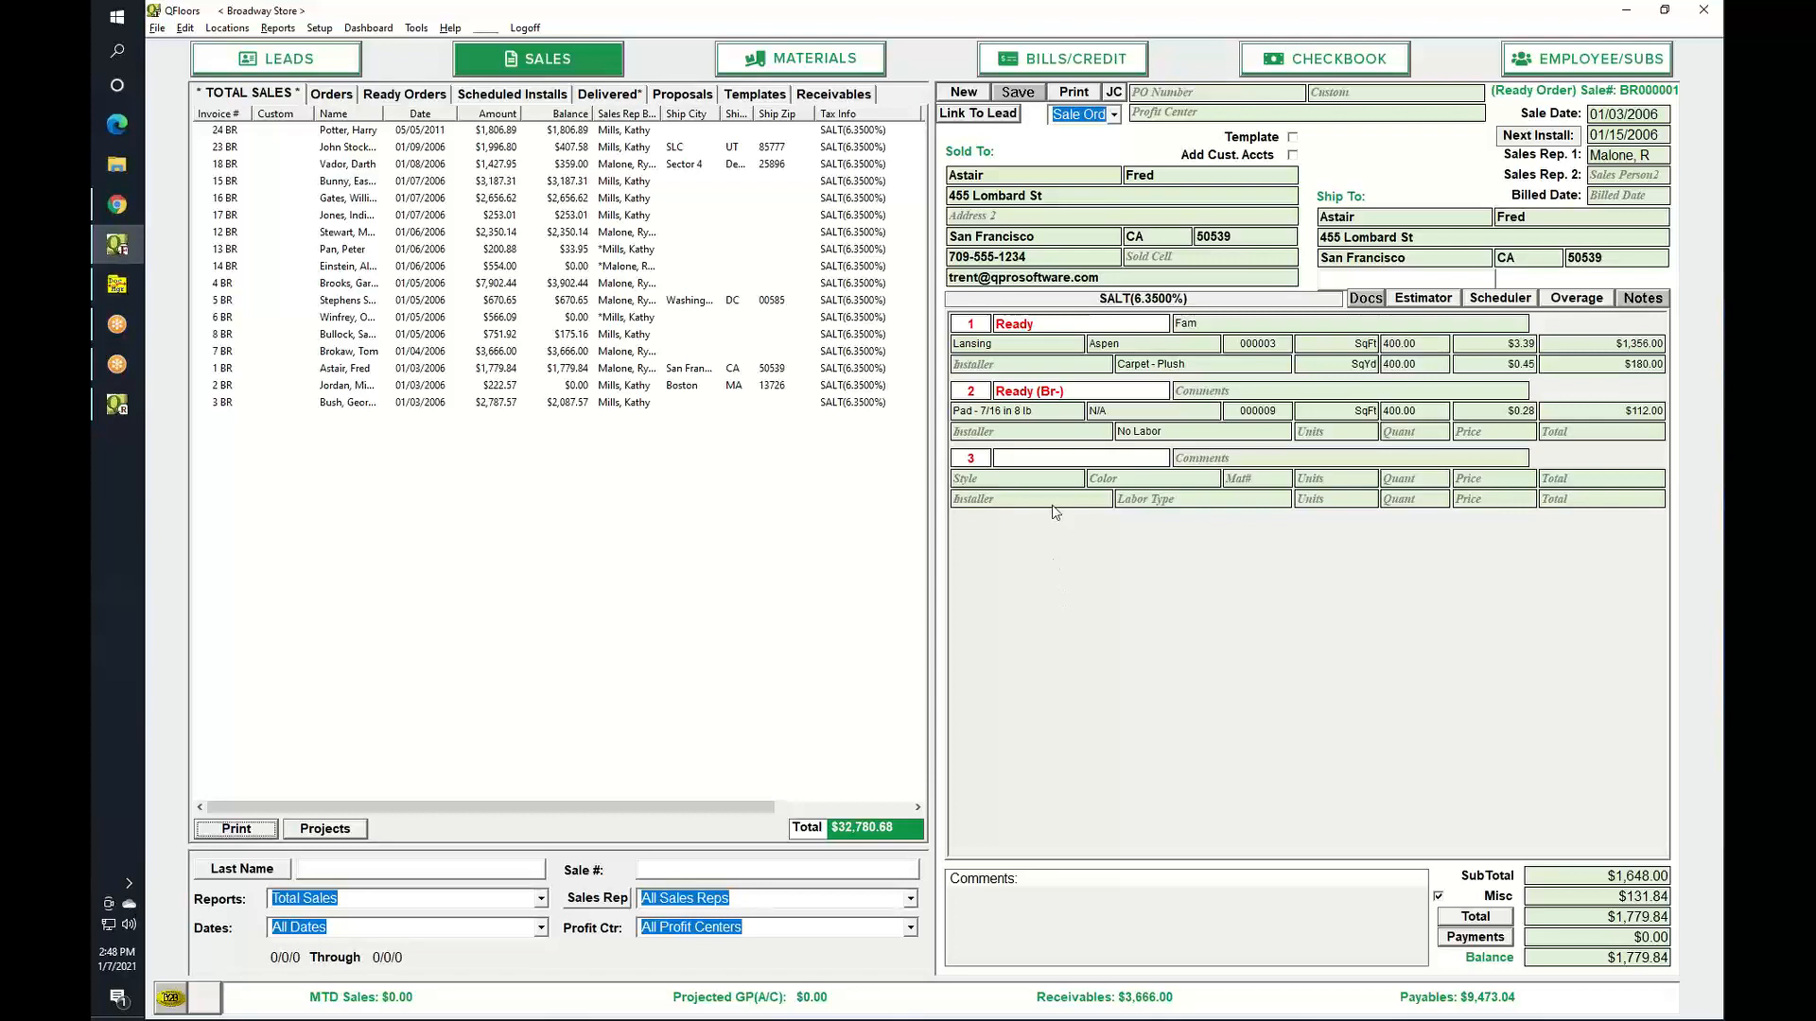
Run the Lead Stats report for 12/01/2000 through 12/31/2021, review it, then close it.
click(278, 29)
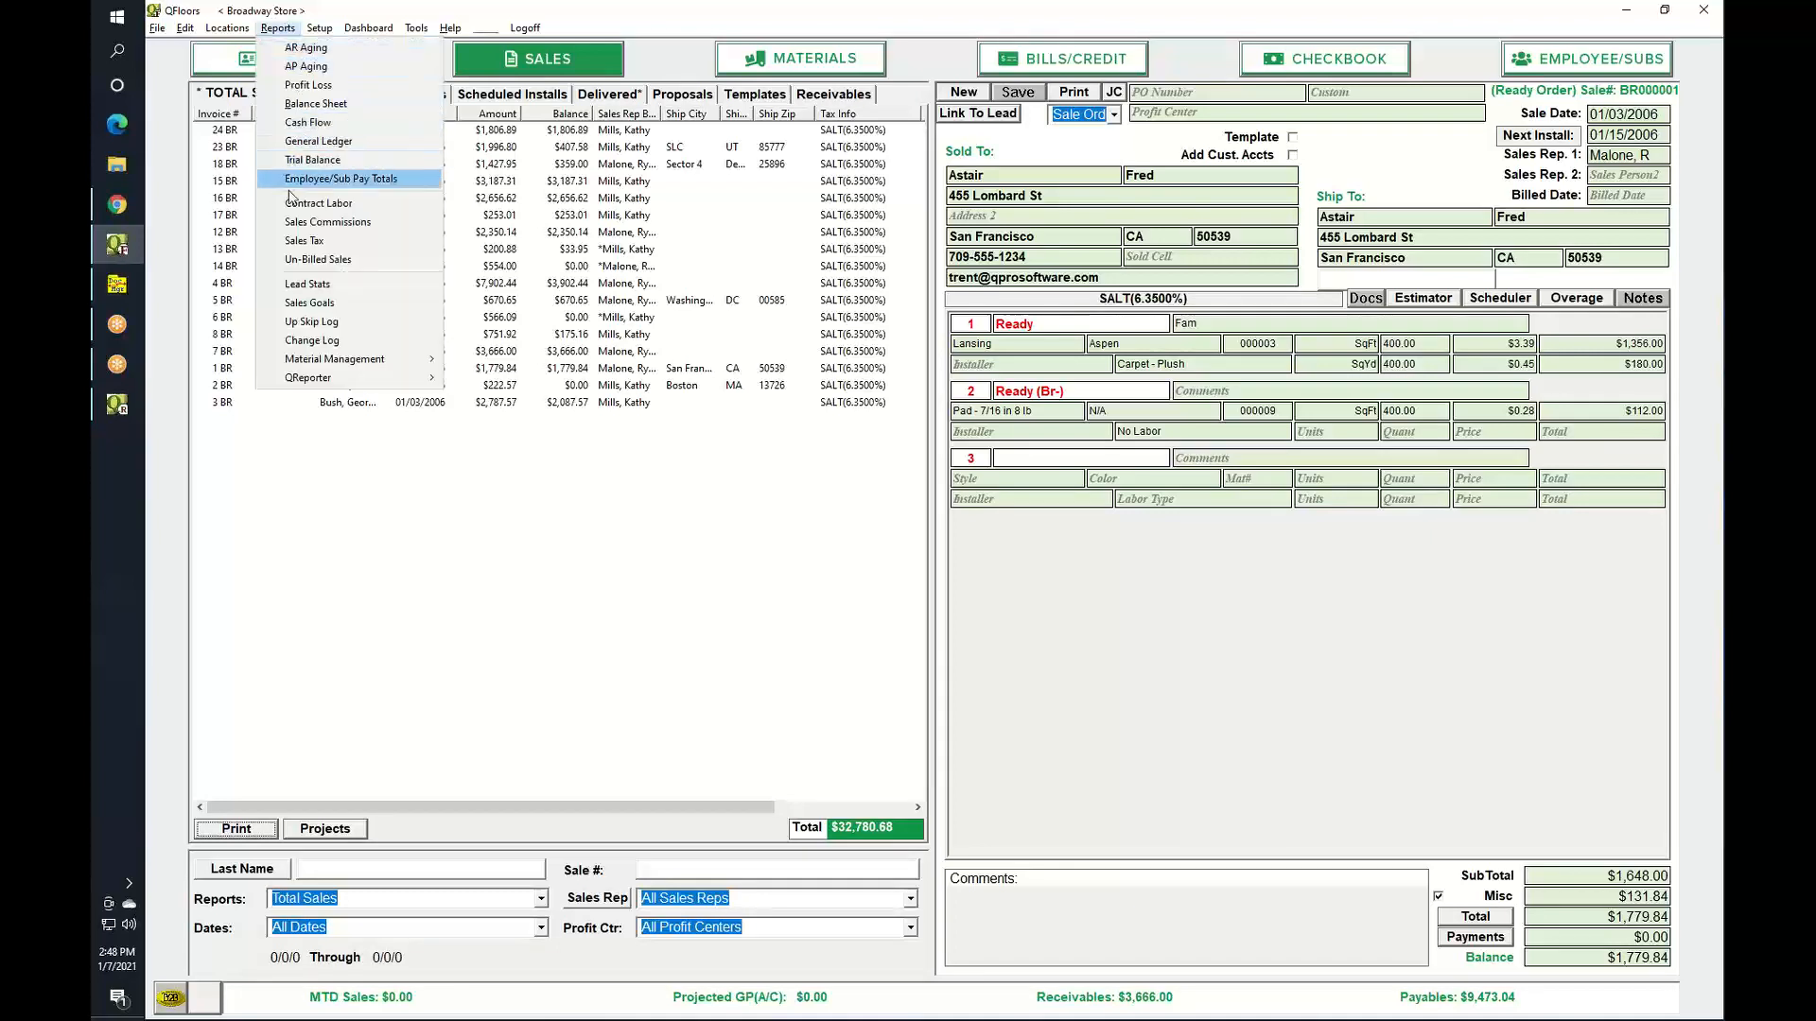
click(300, 288)
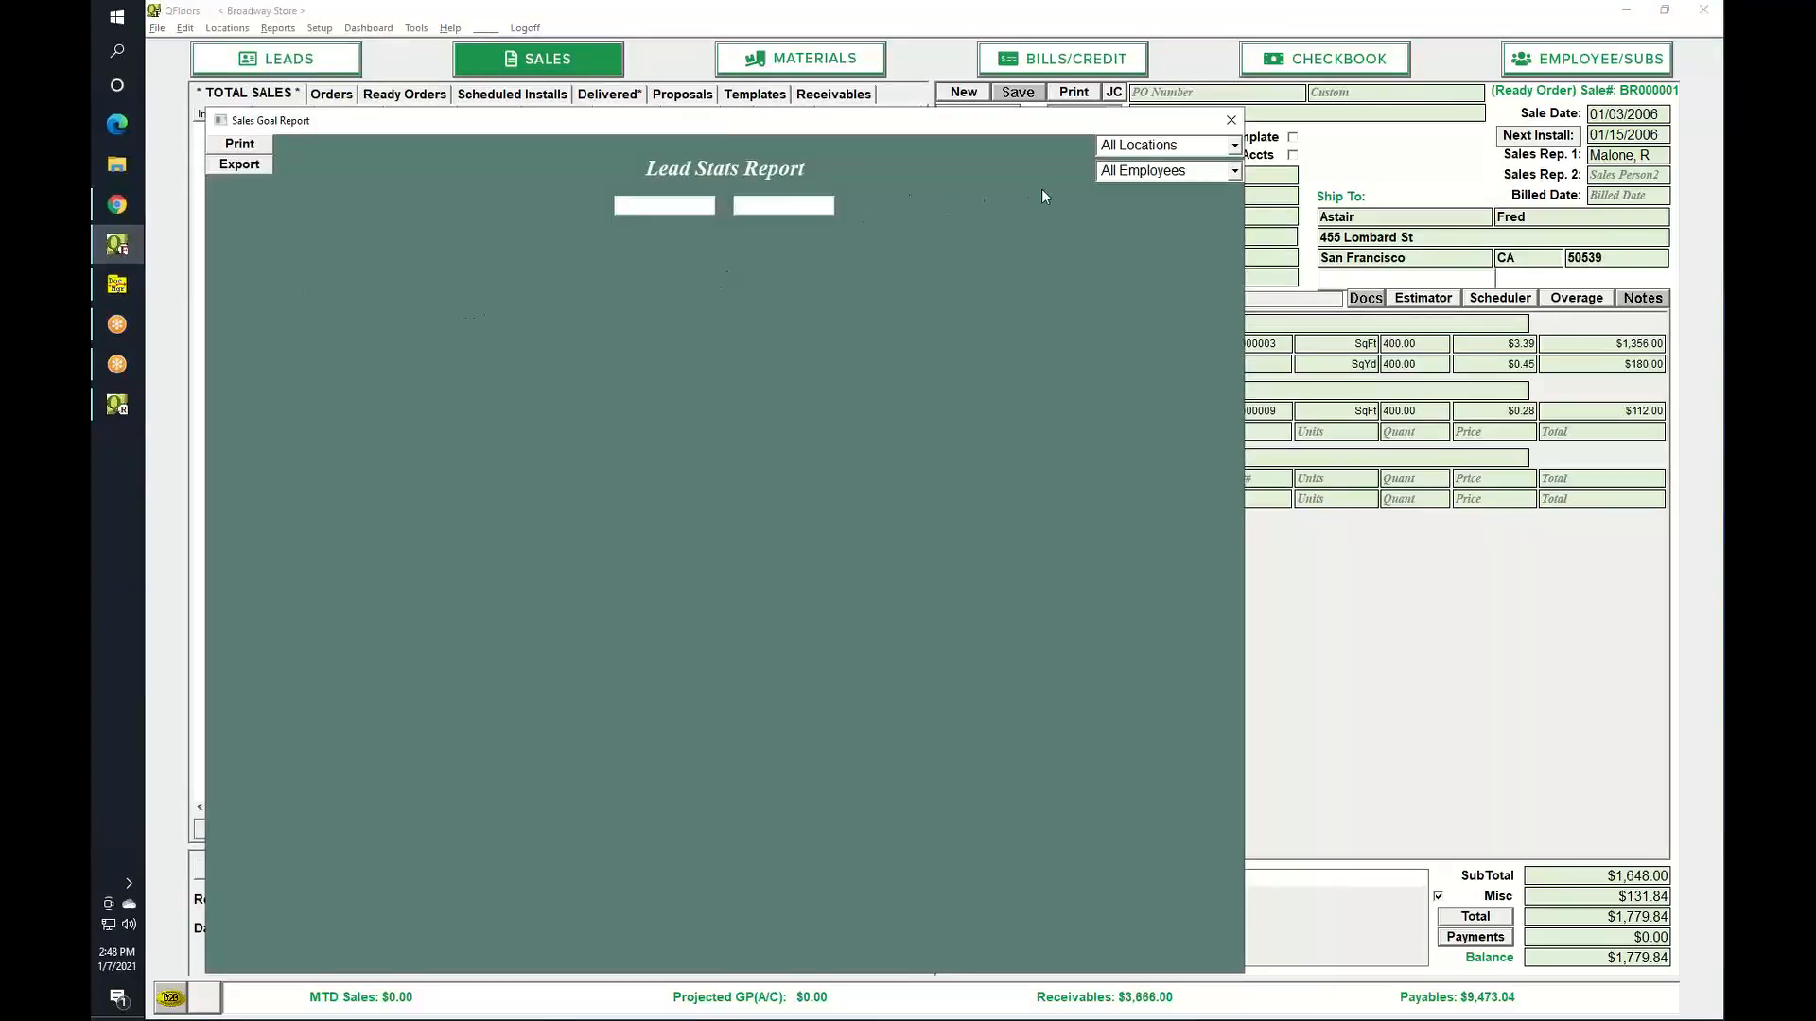
text(0)
key(BackSpace)
text(12/01/2000)
key(Tab)
text(12312021)
key(Tab)
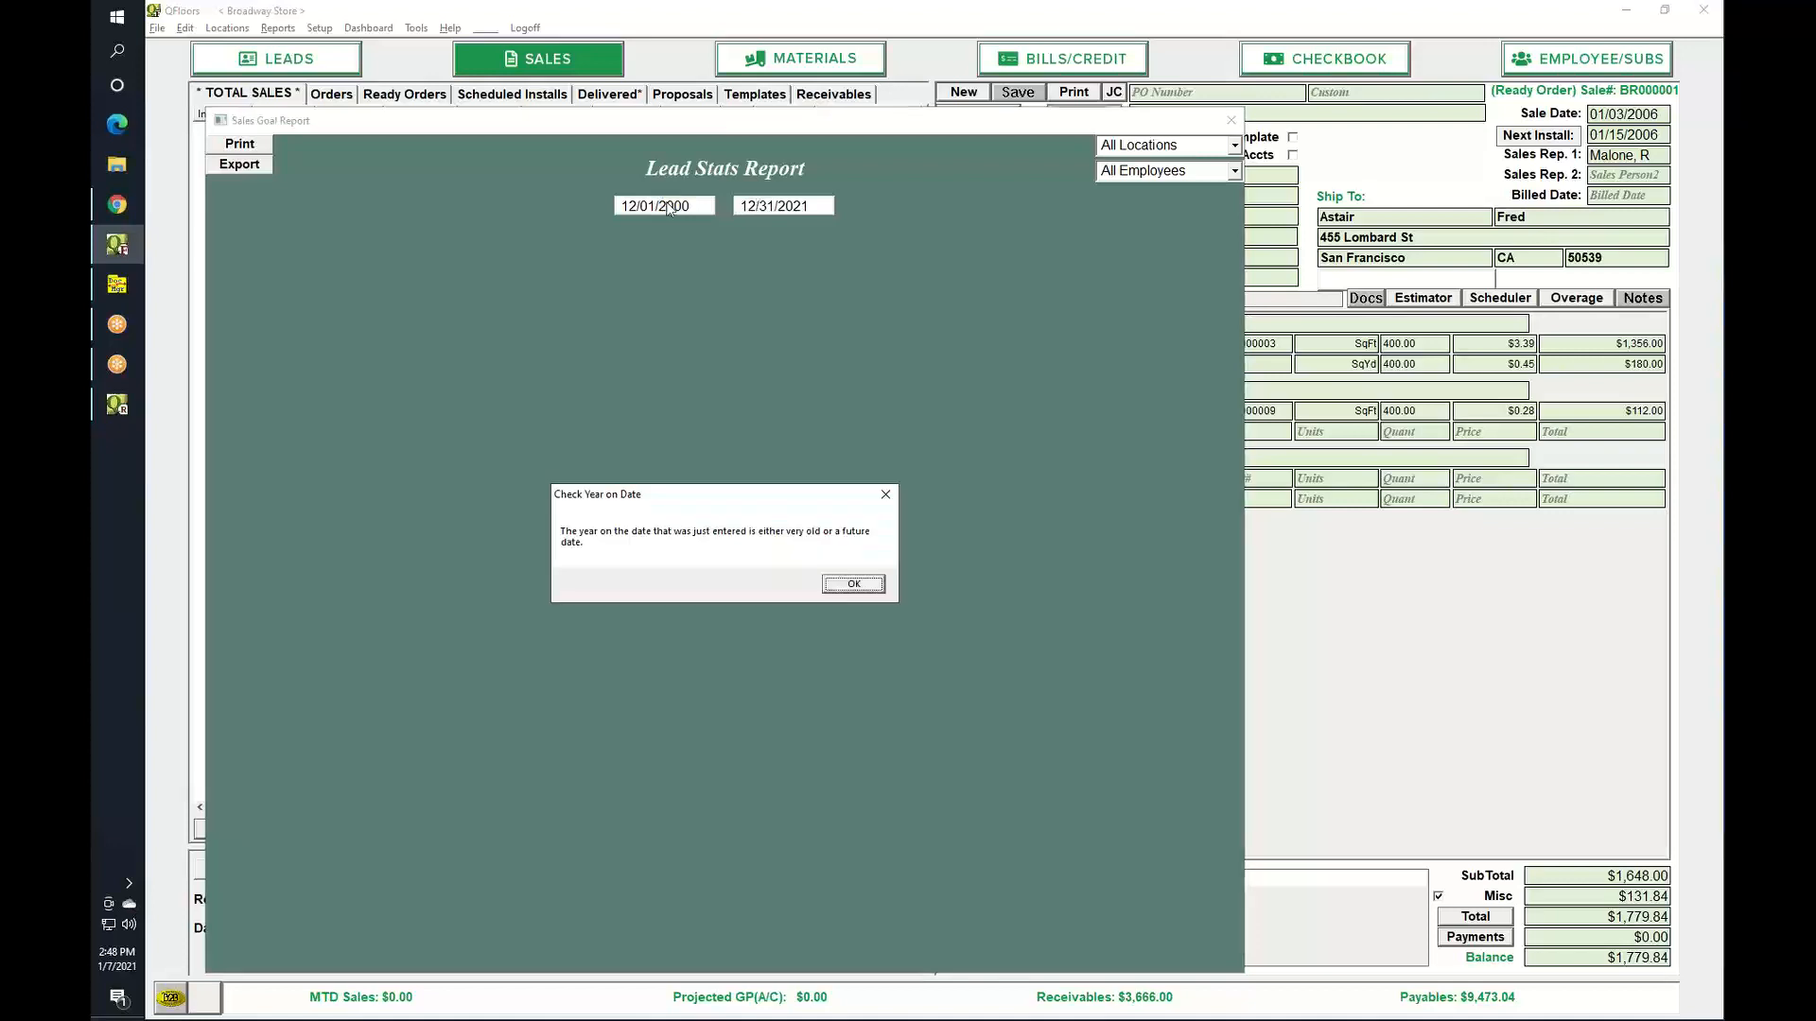
key(Return)
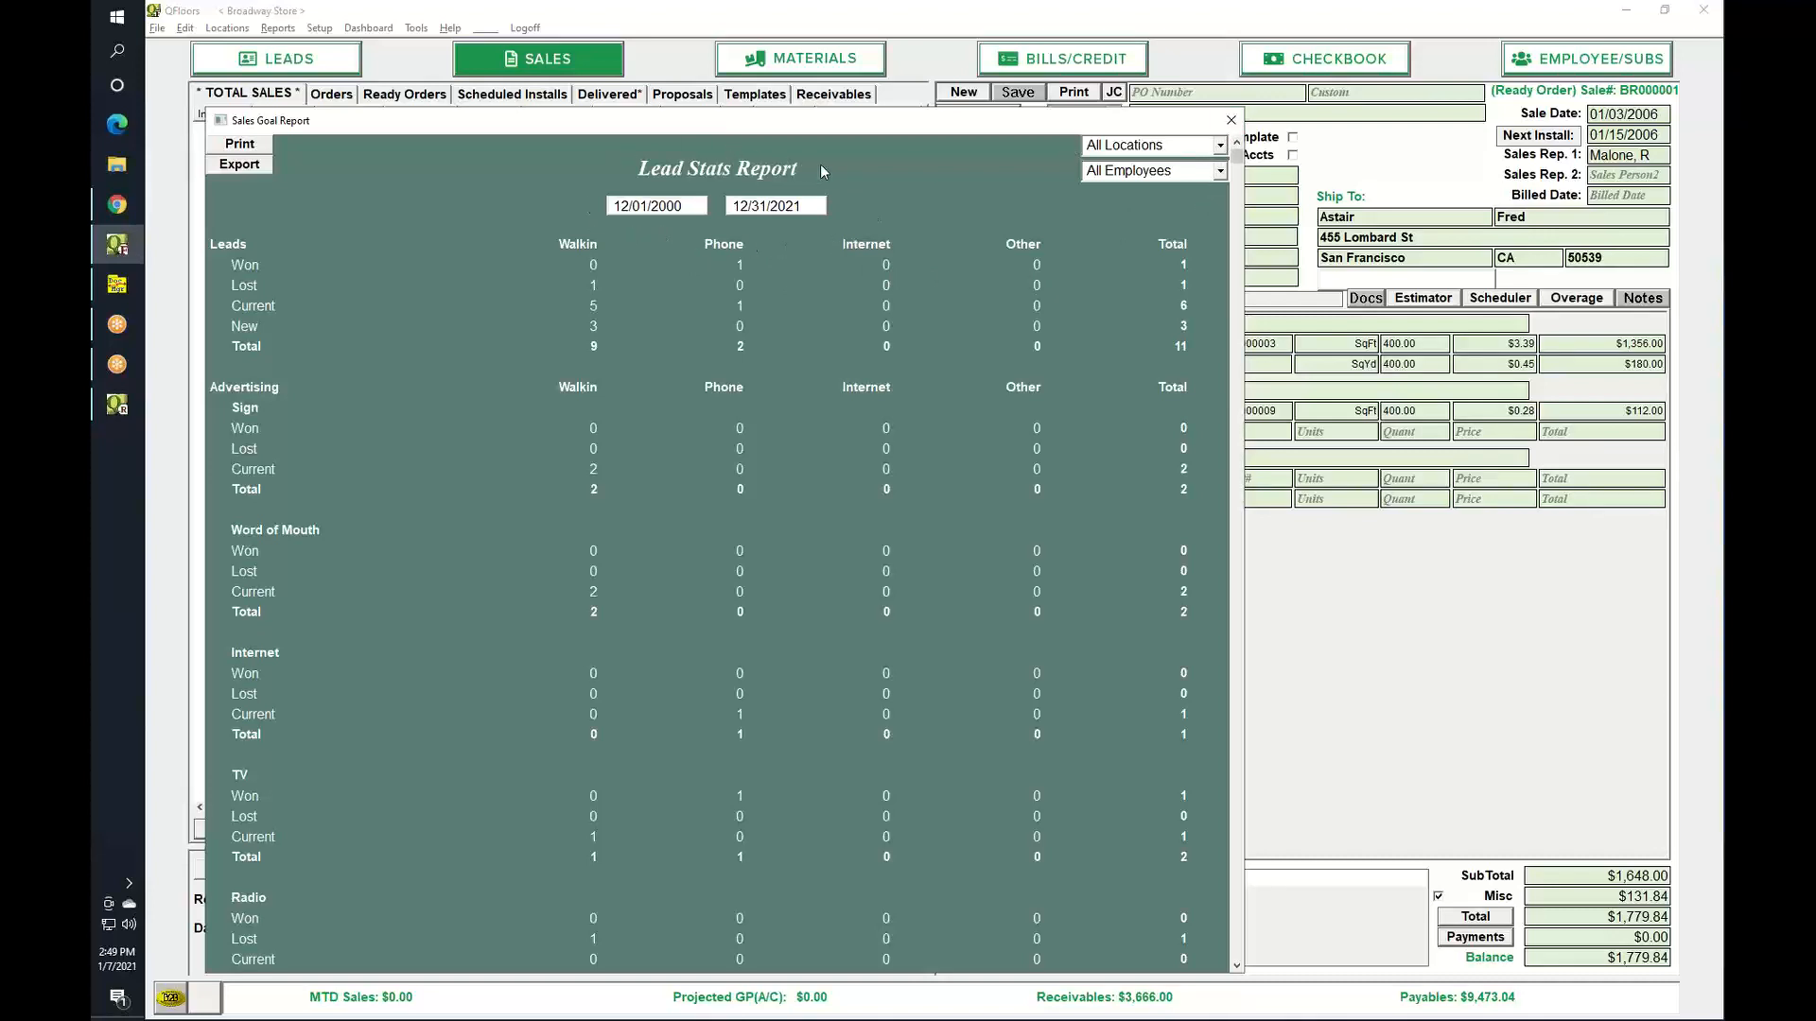
click(1228, 121)
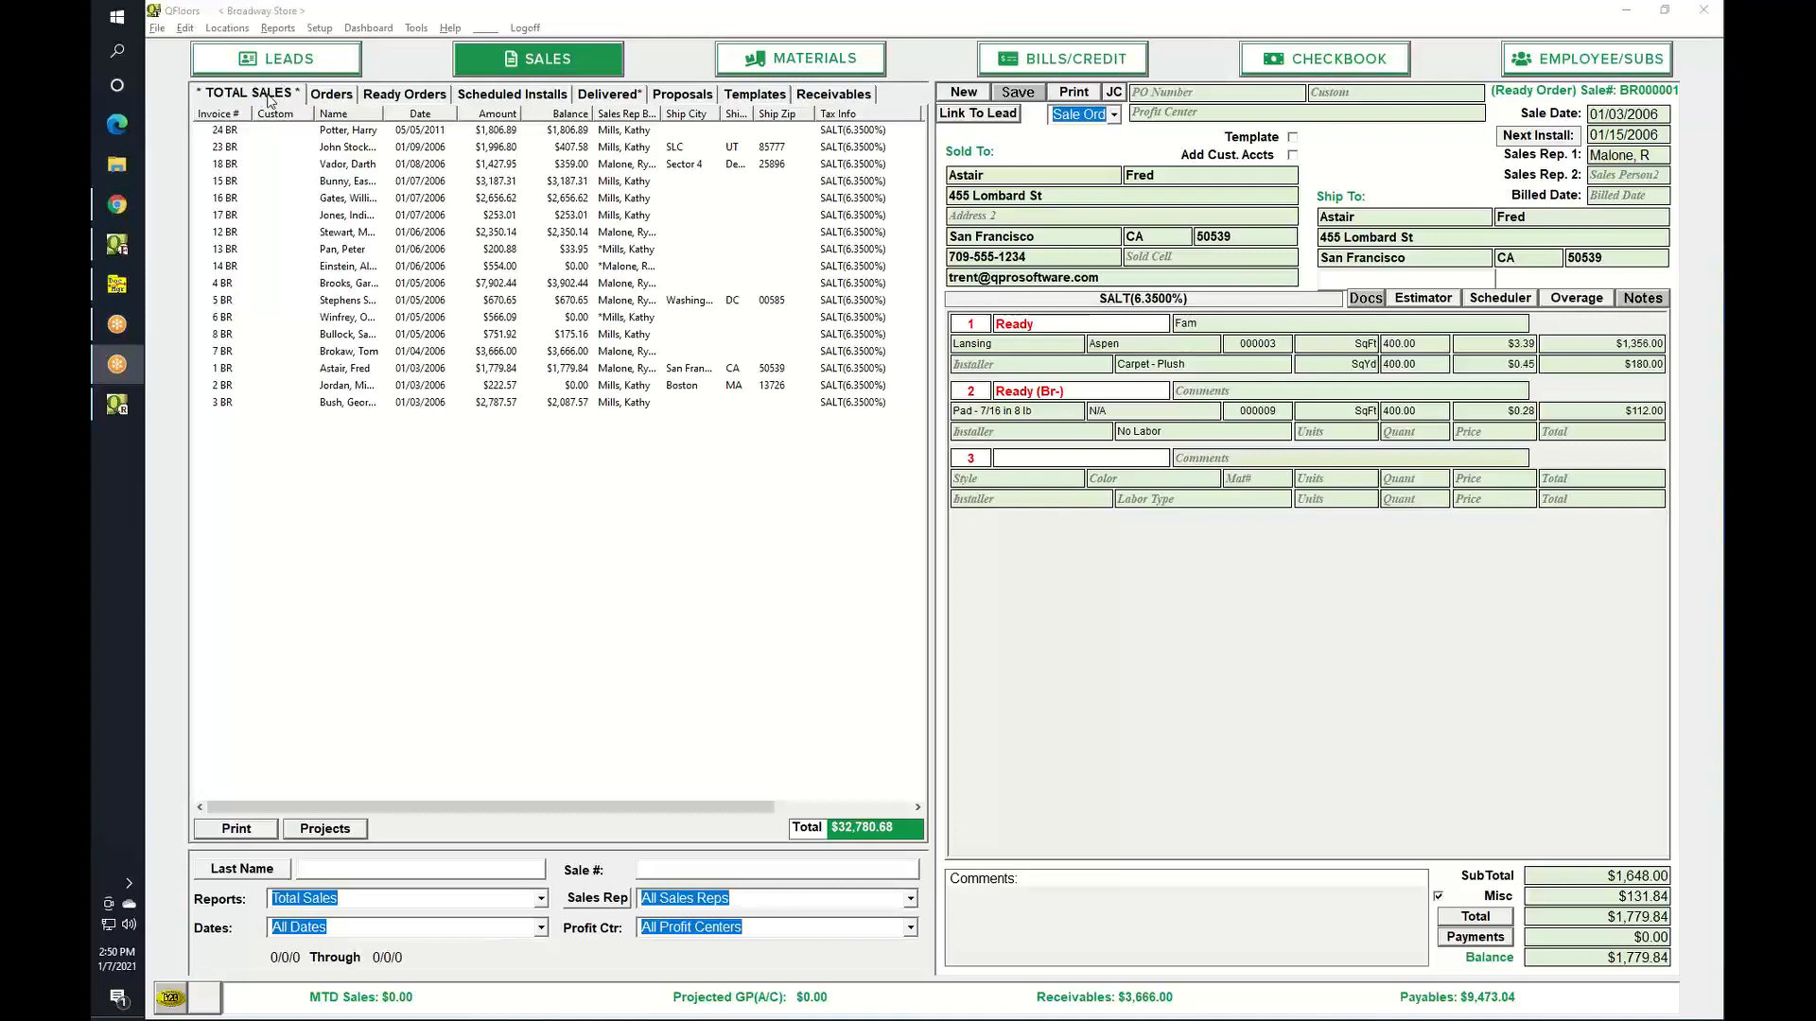
View the Proposals list, briefly check the support page, then open the Employee/Subs screen.
click(693, 99)
click(121, 212)
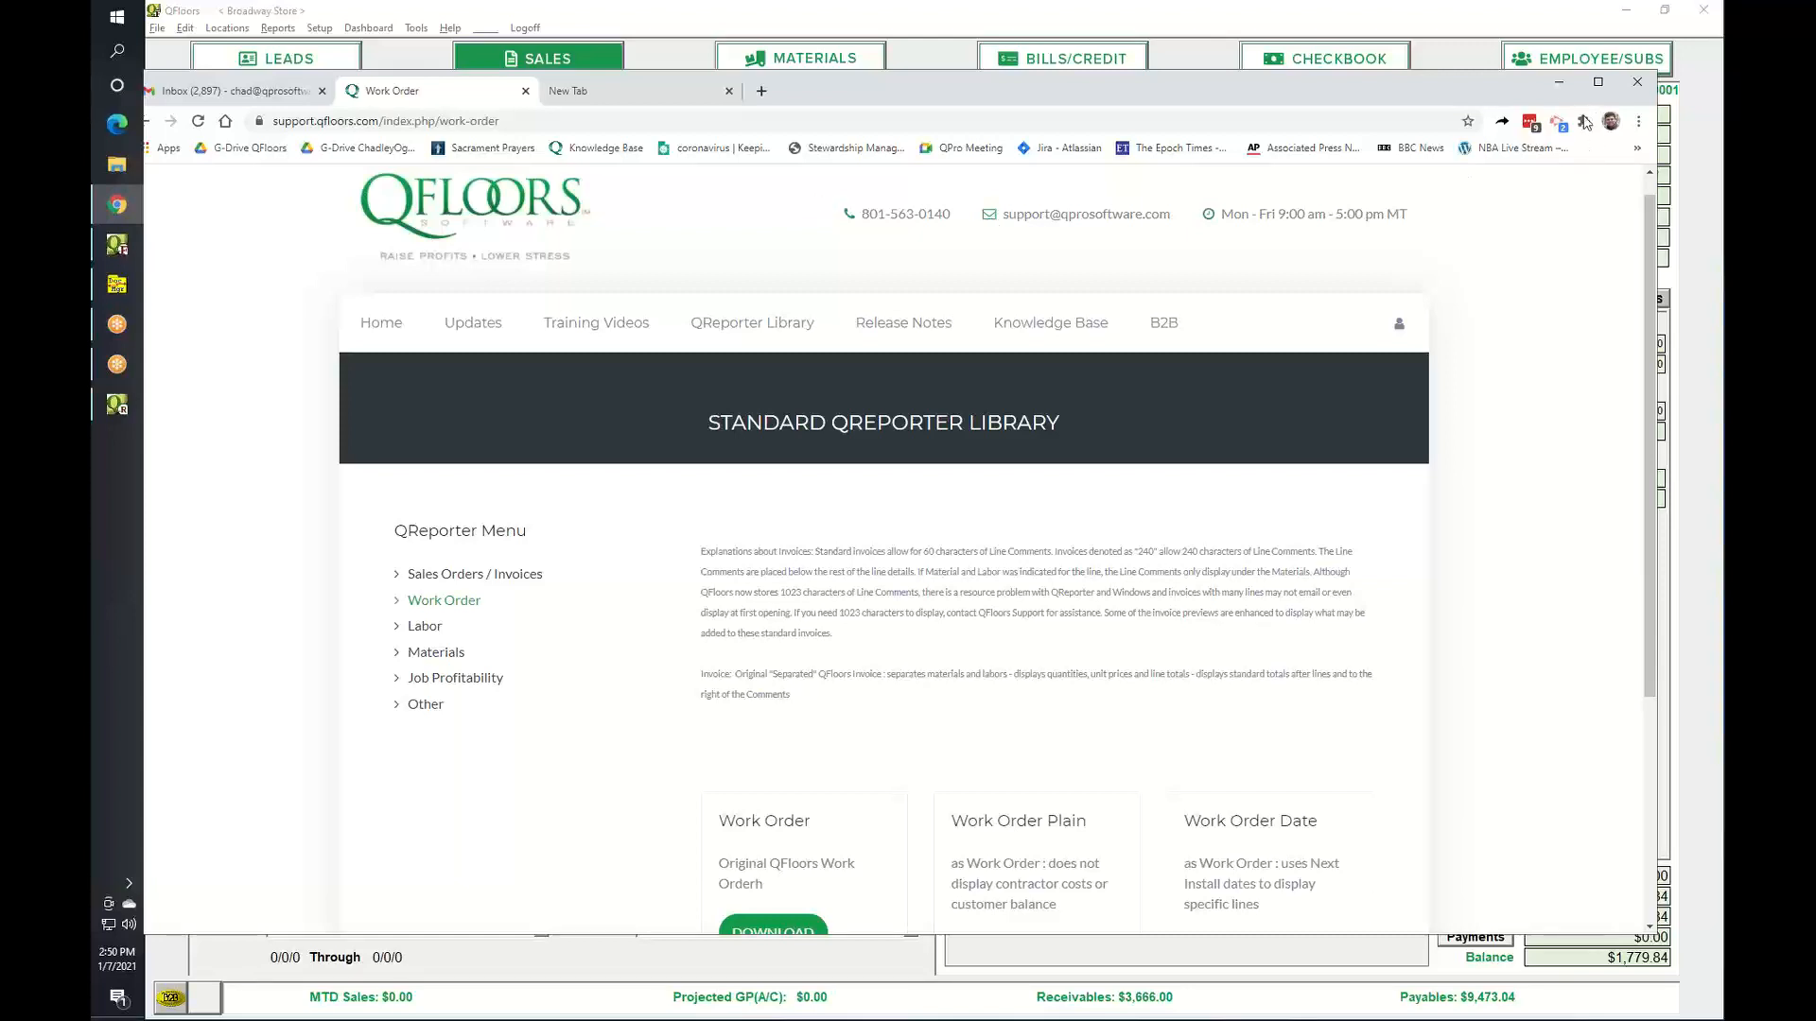
click(1560, 83)
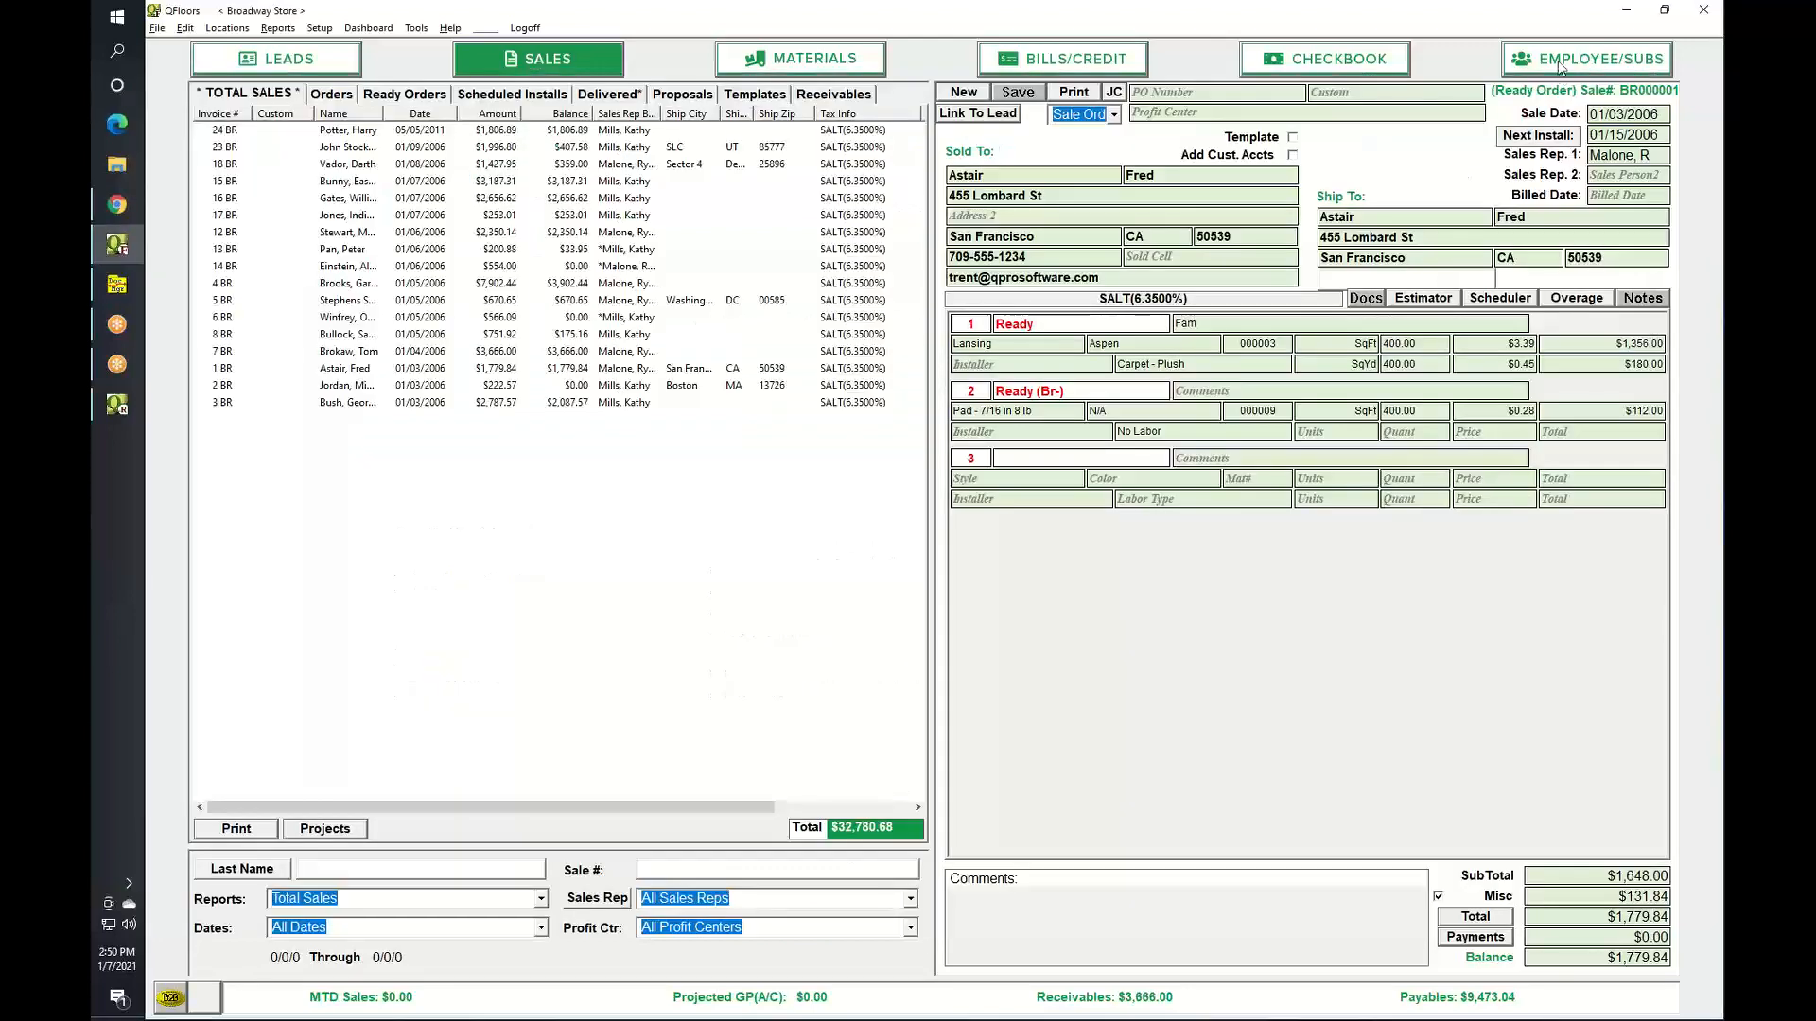
click(1559, 66)
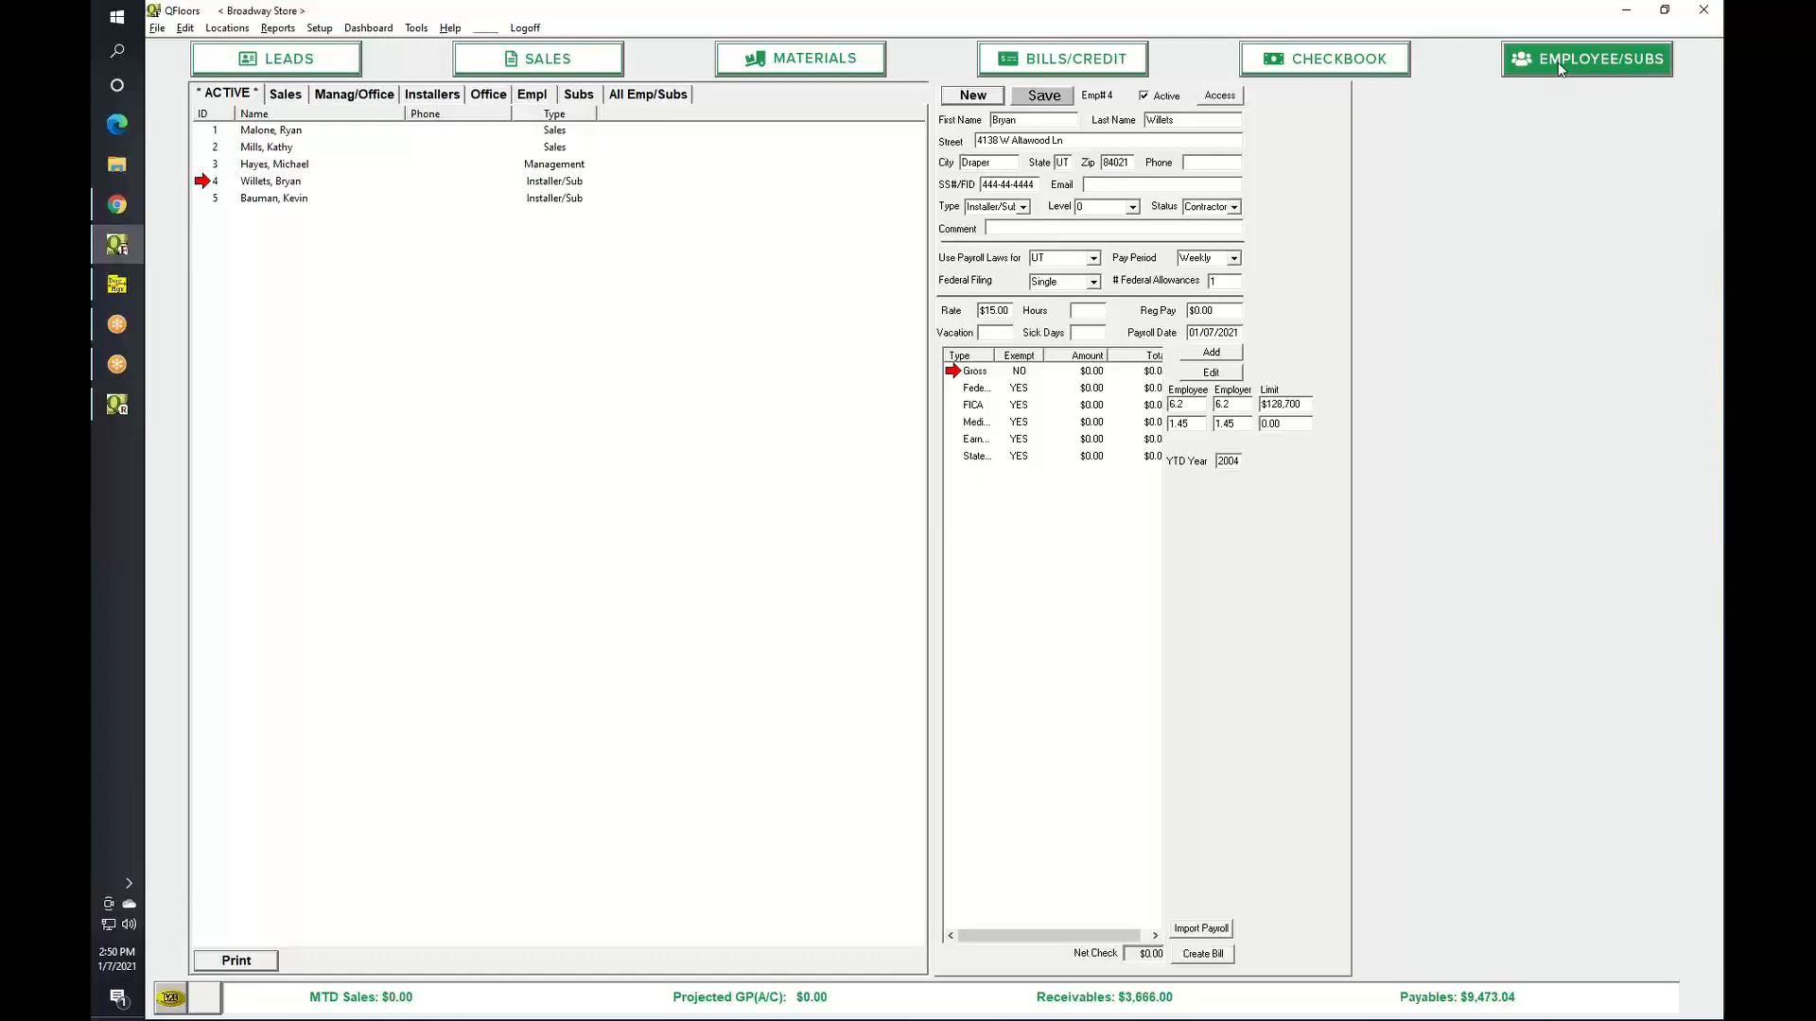
double_click(974, 375)
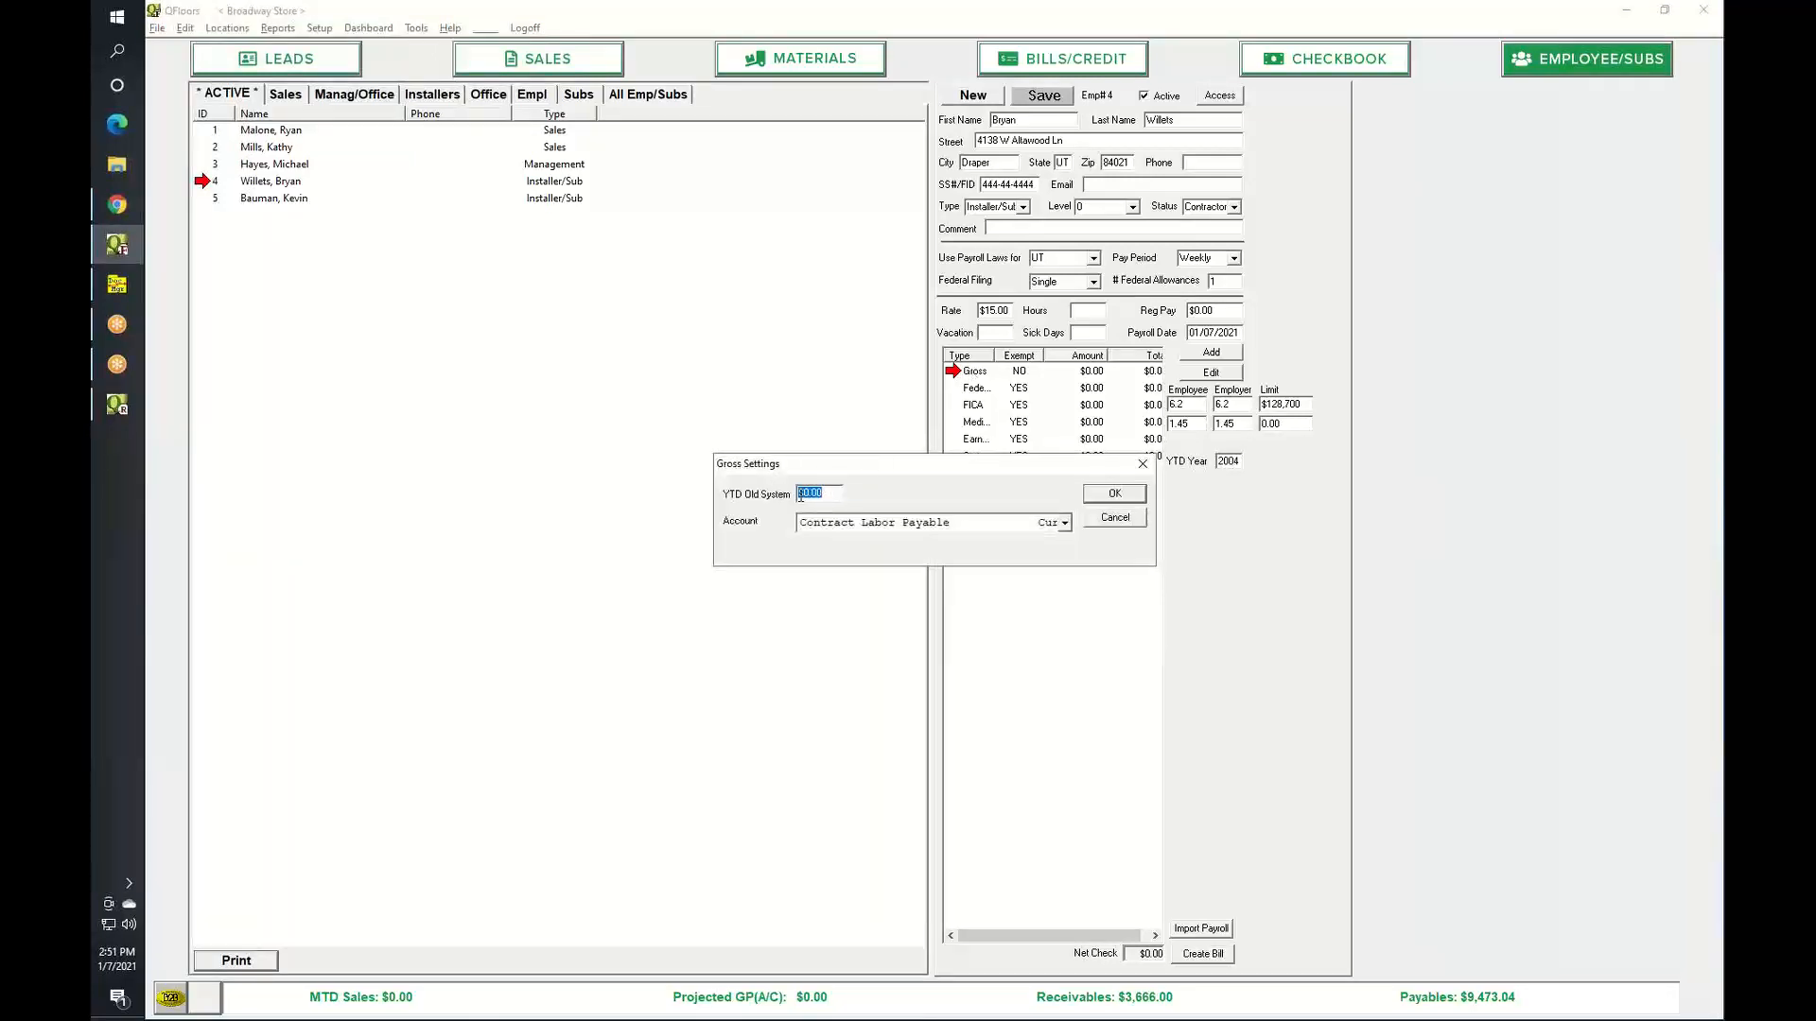
click(1115, 518)
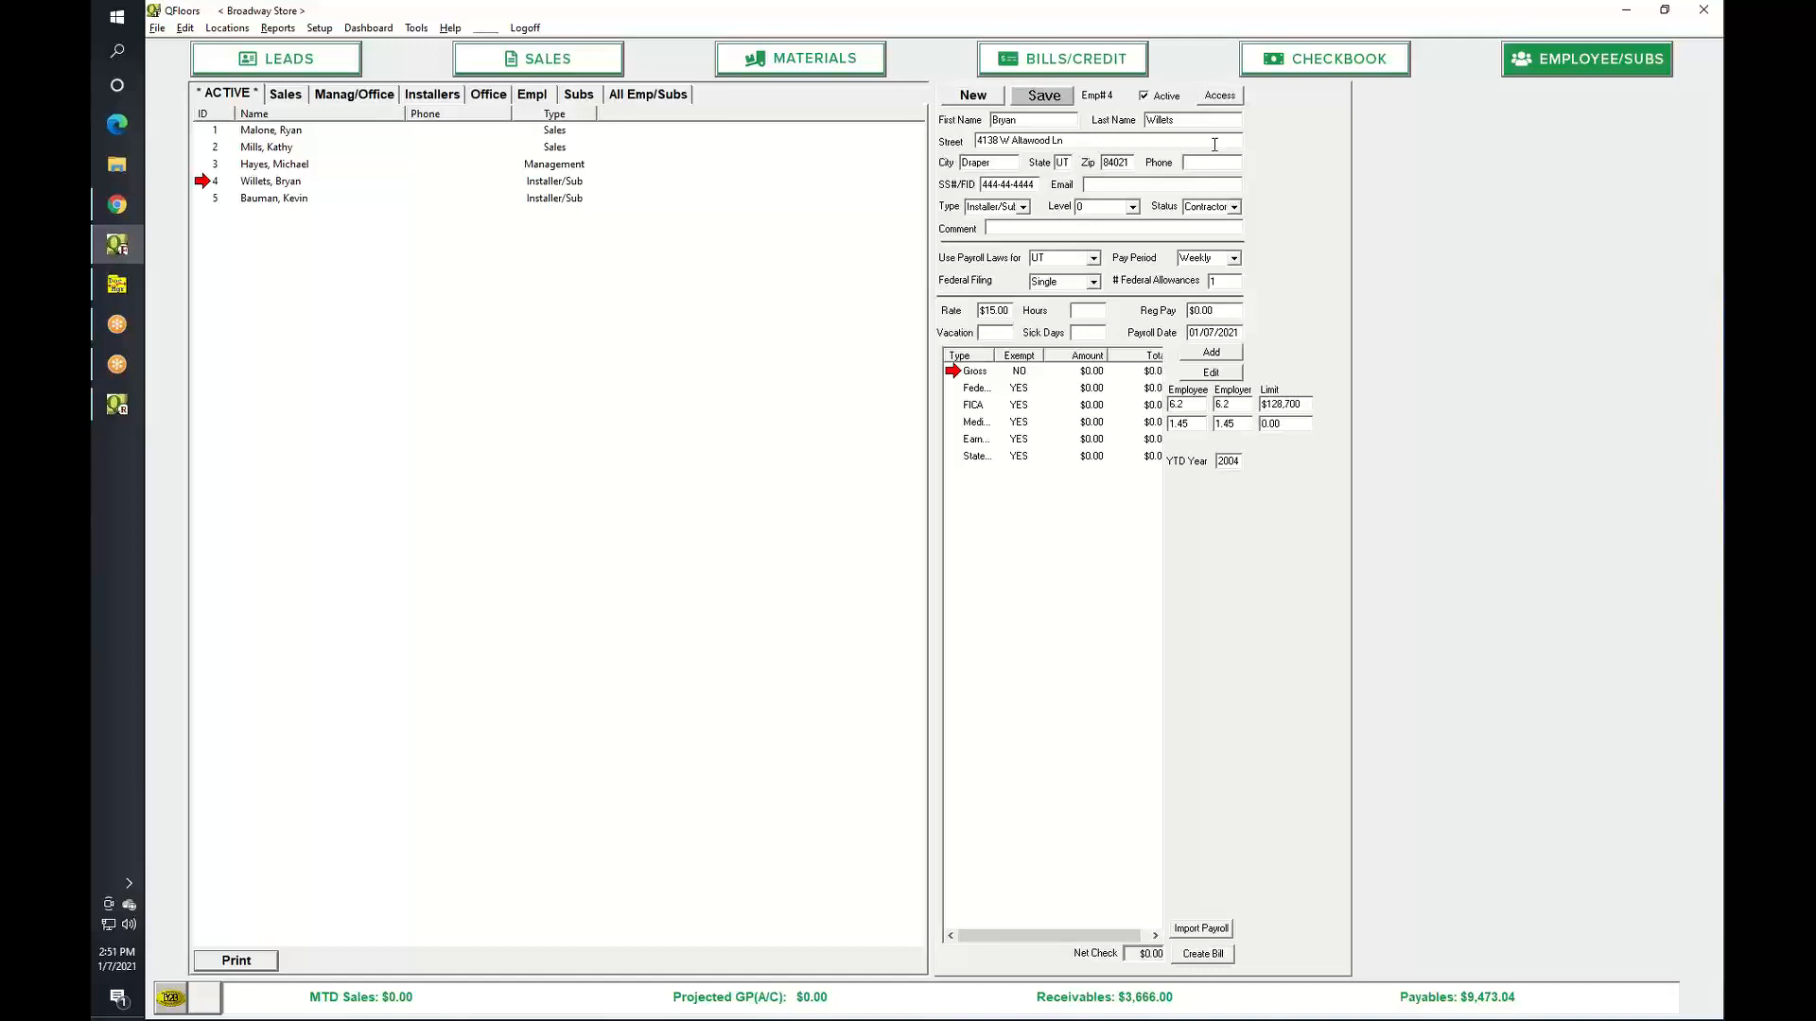
Start a payroll import from file, then cancel the Open dialog without importing anything.
click(1206, 932)
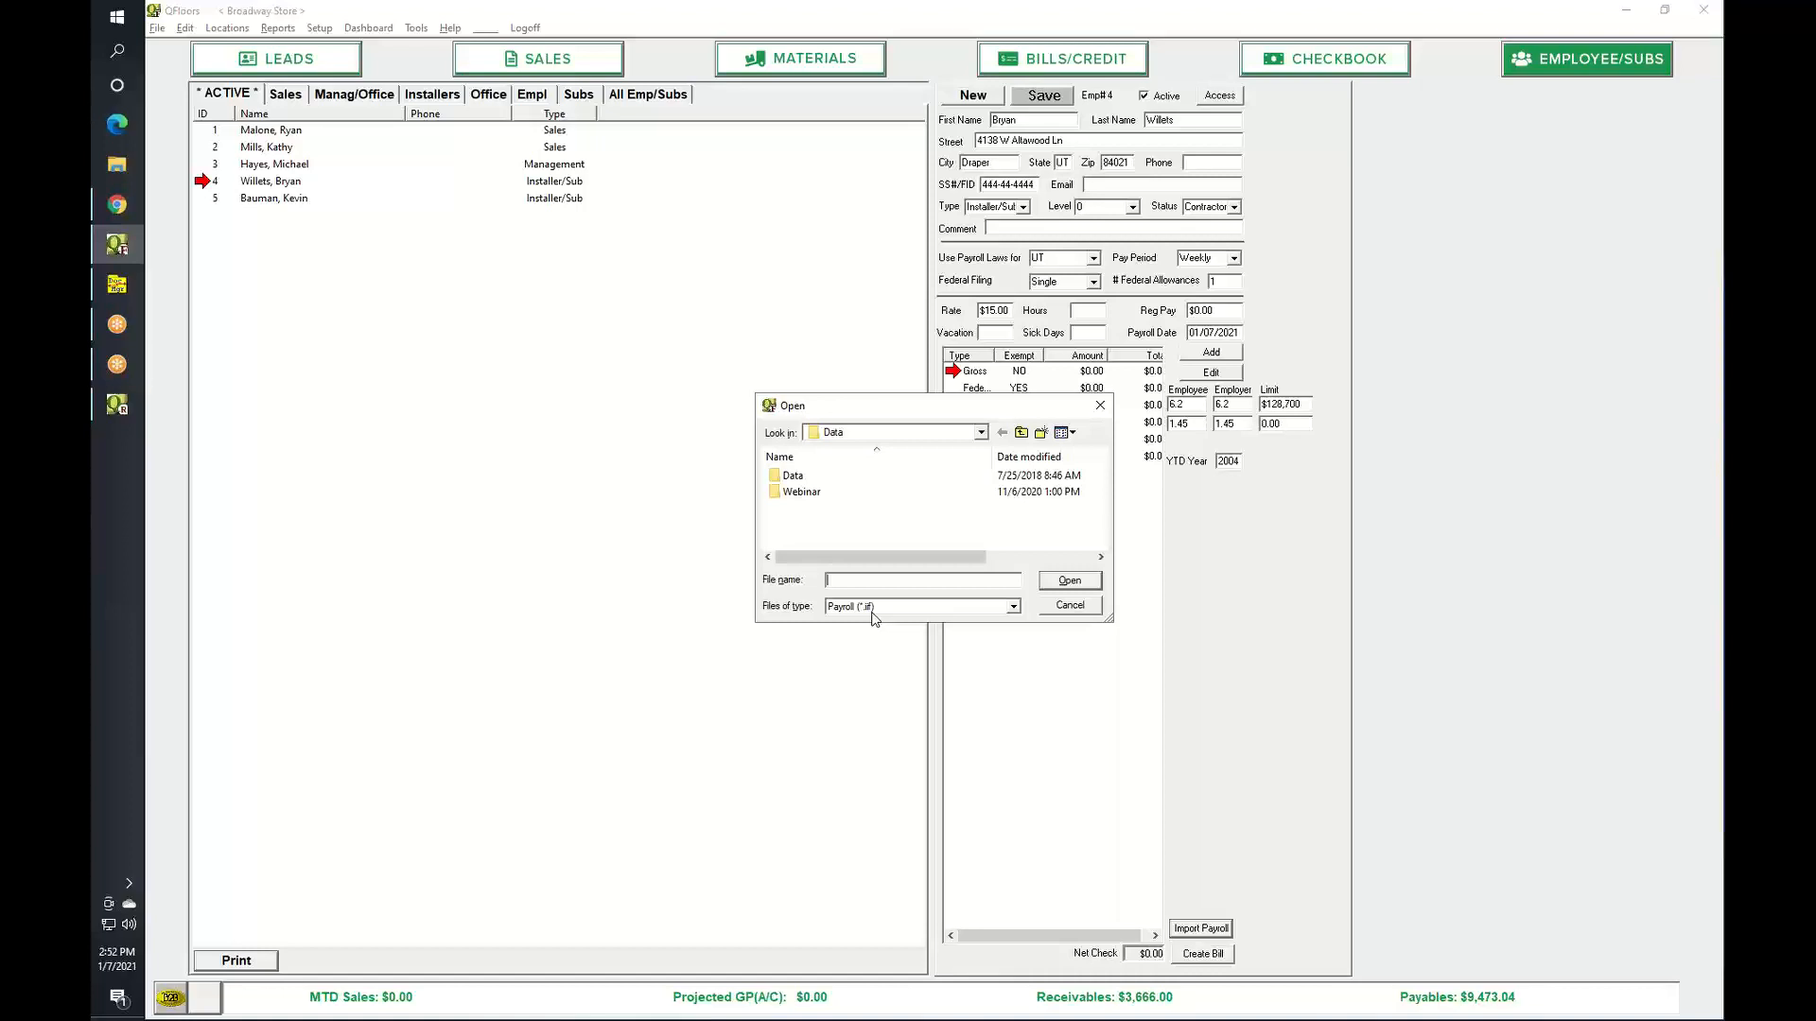
click(1072, 608)
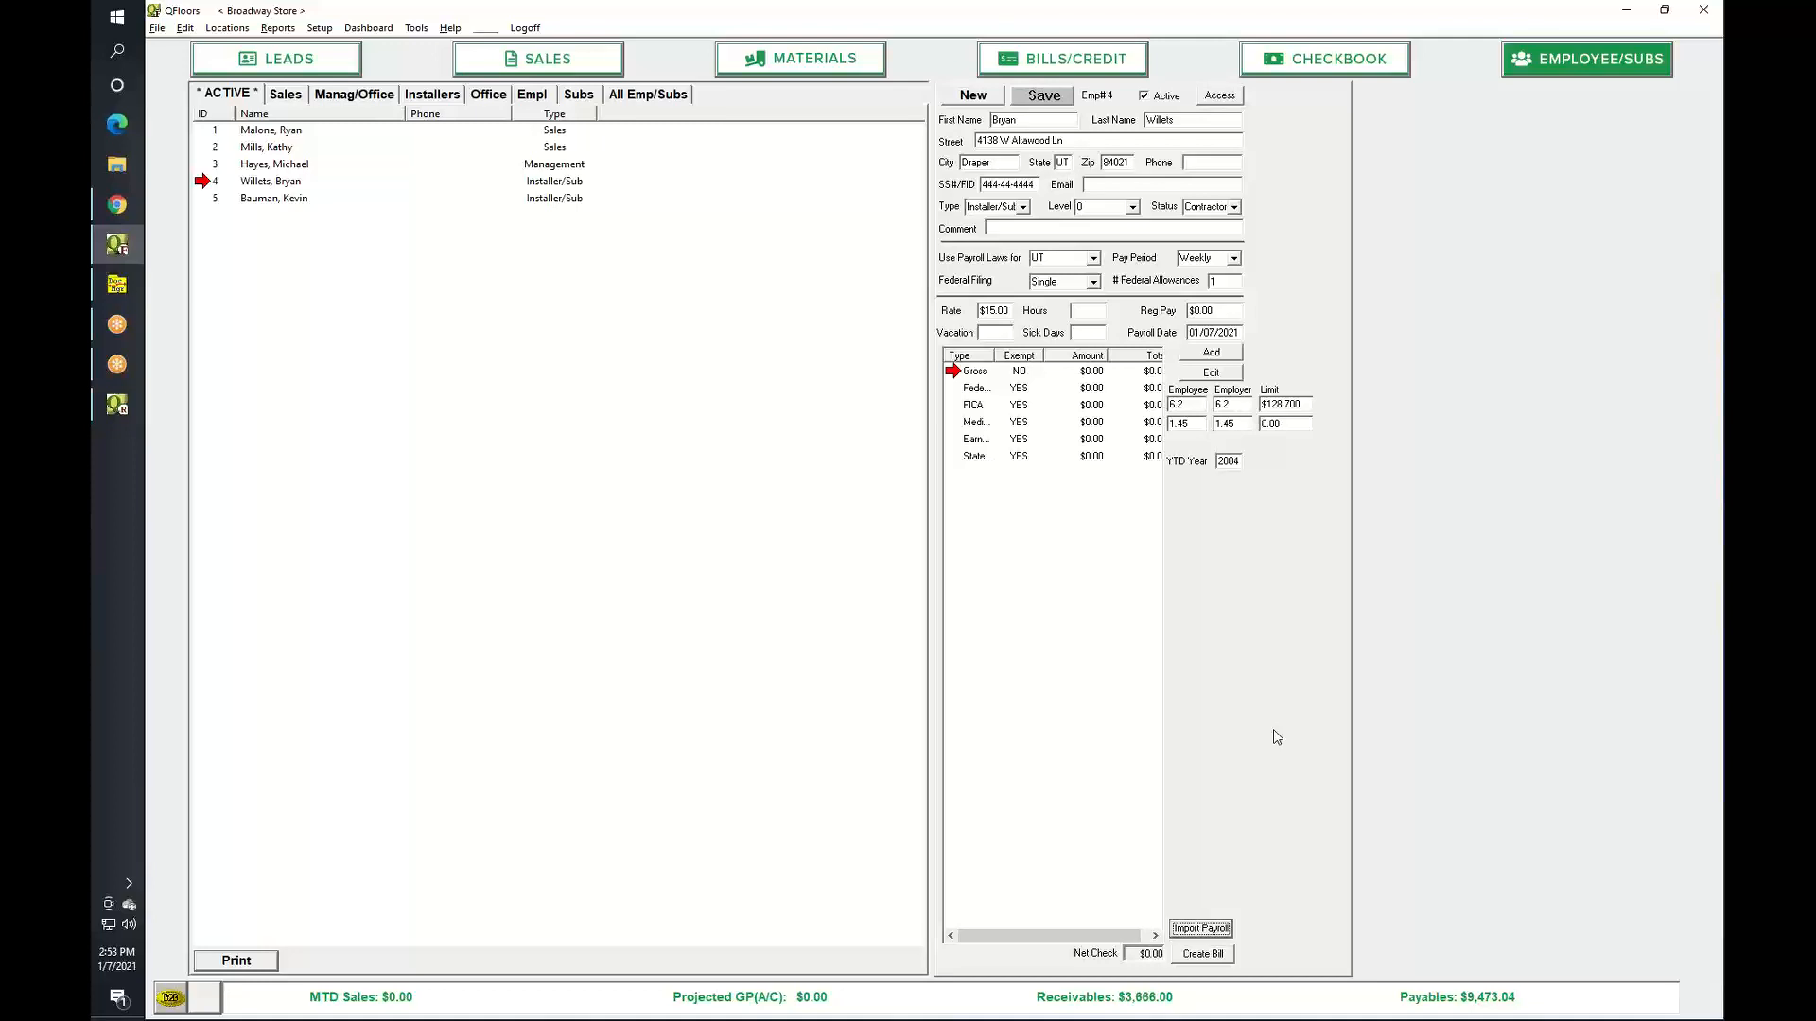
Open General Journal Entry and dismiss the warning from copying with no entry selected.
click(185, 28)
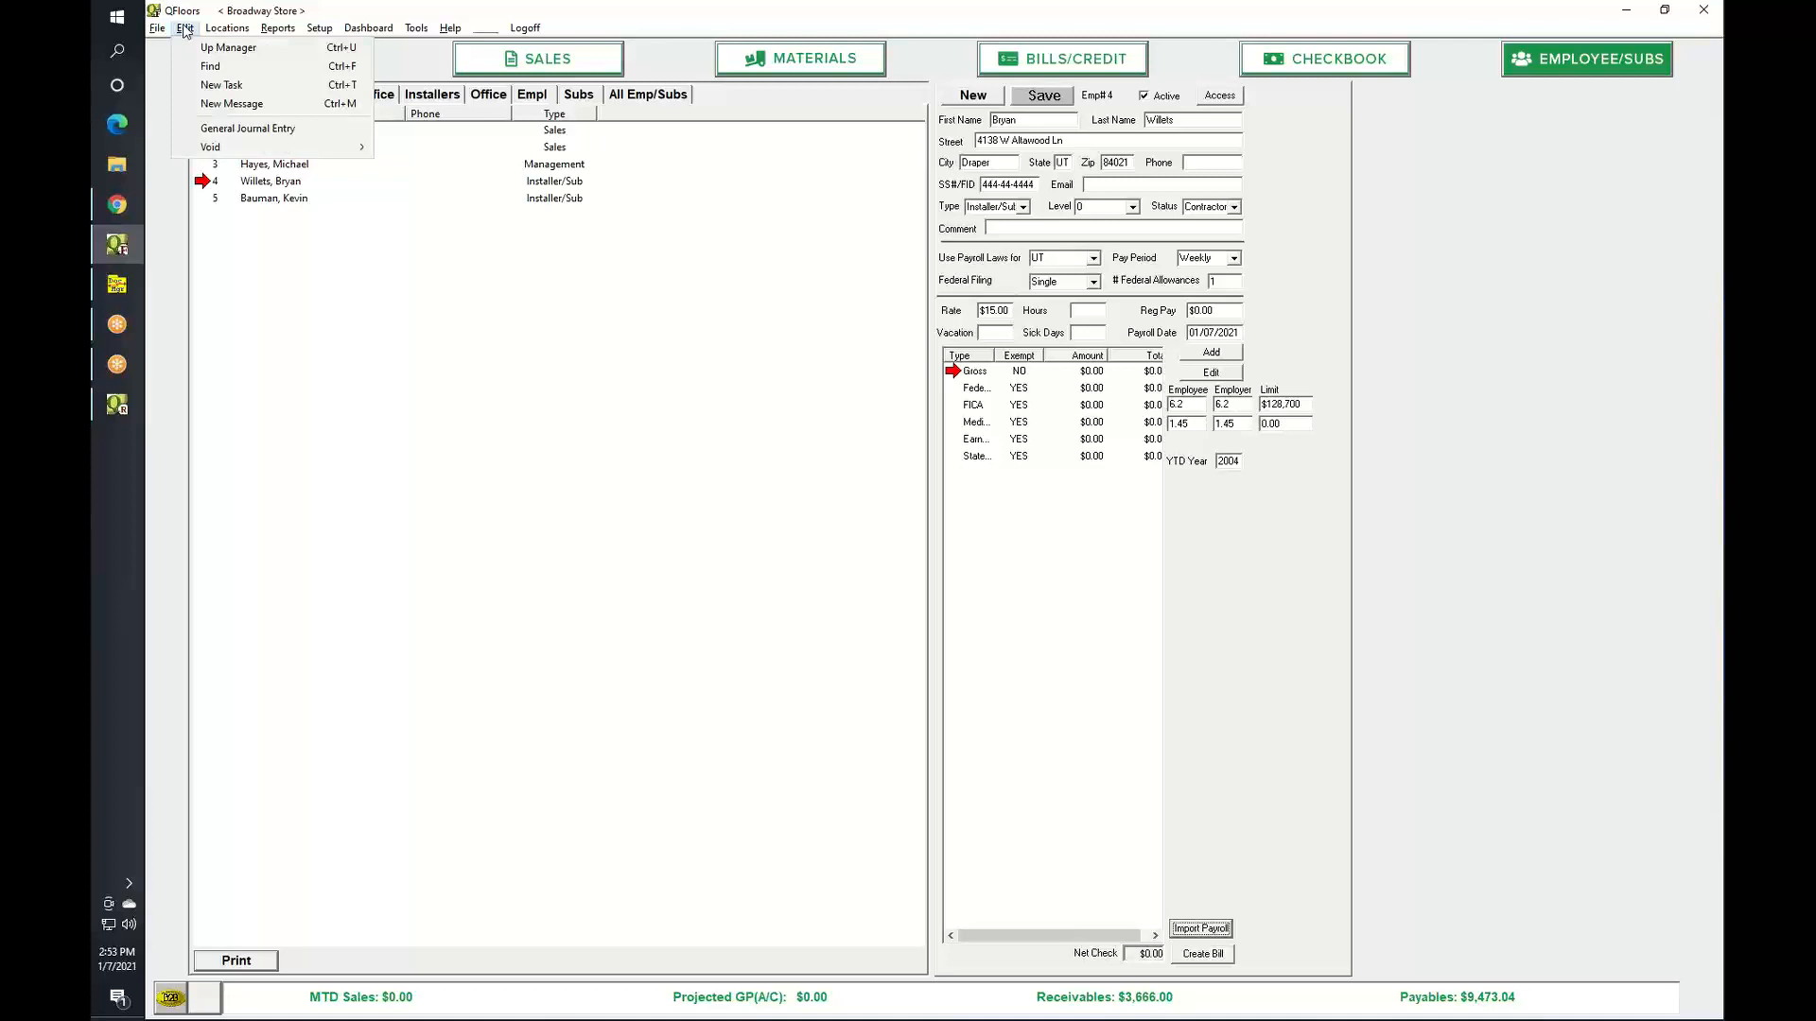
click(230, 130)
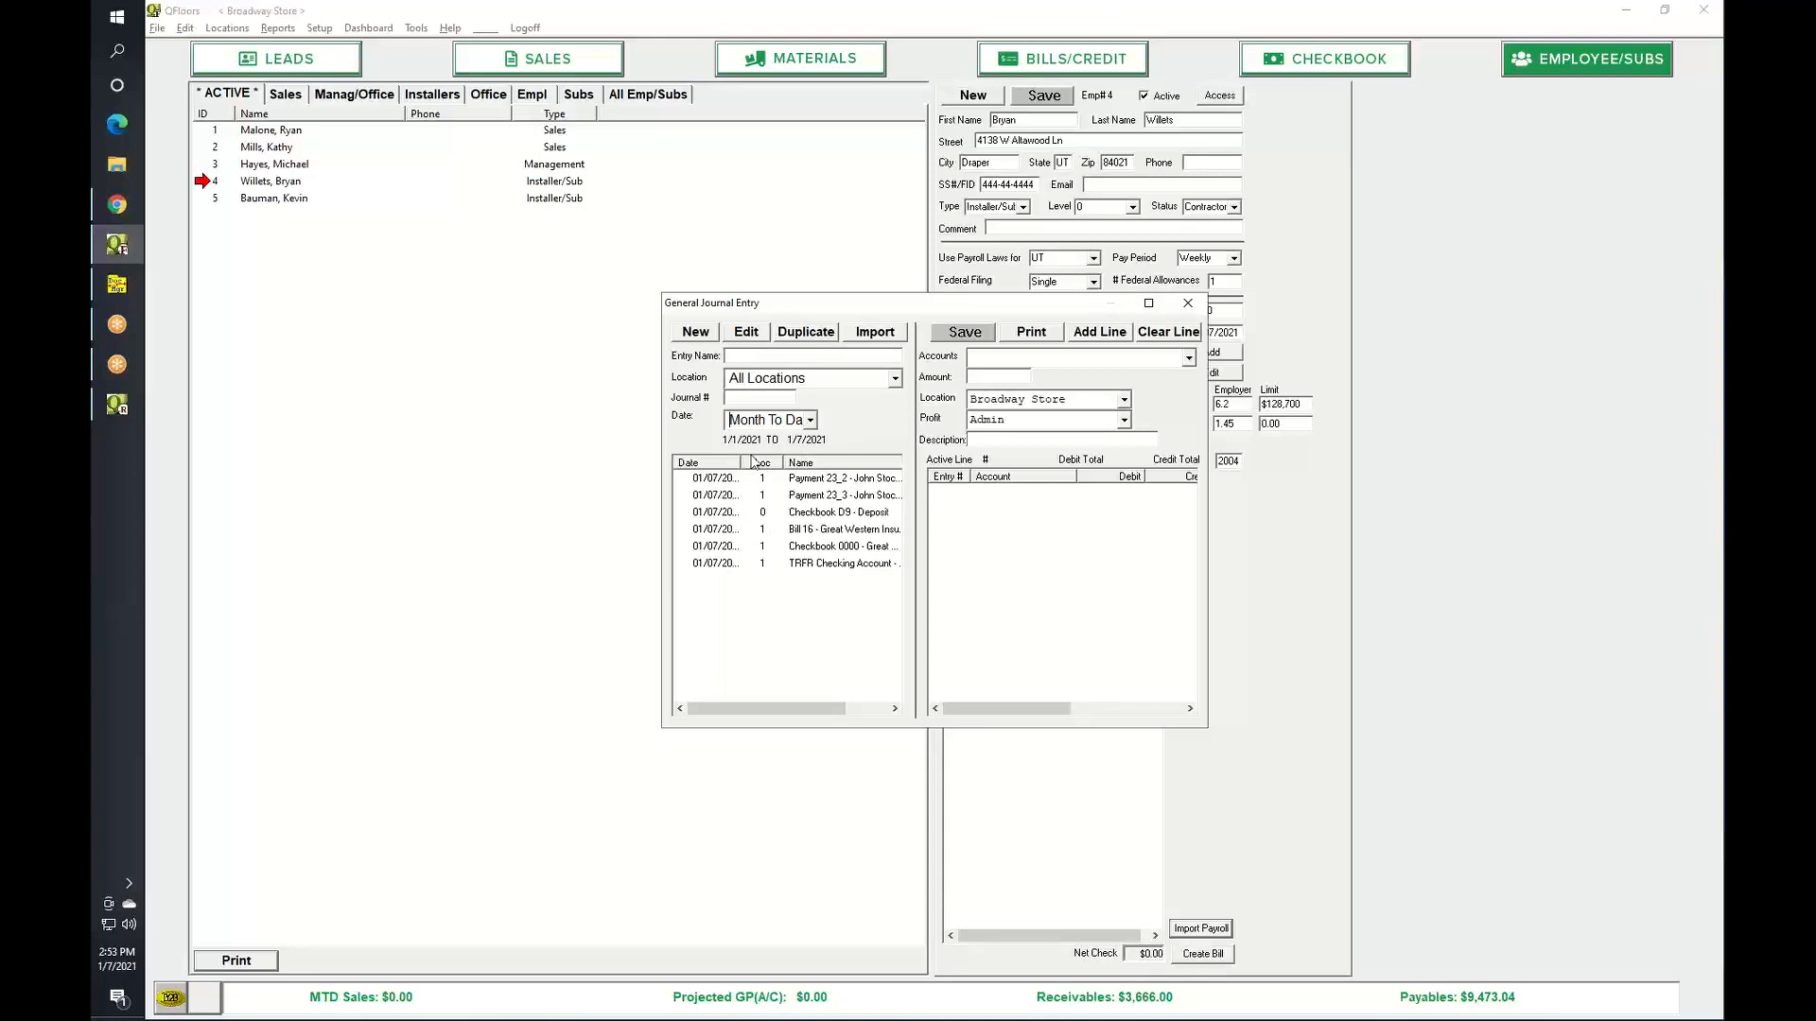
click(830, 337)
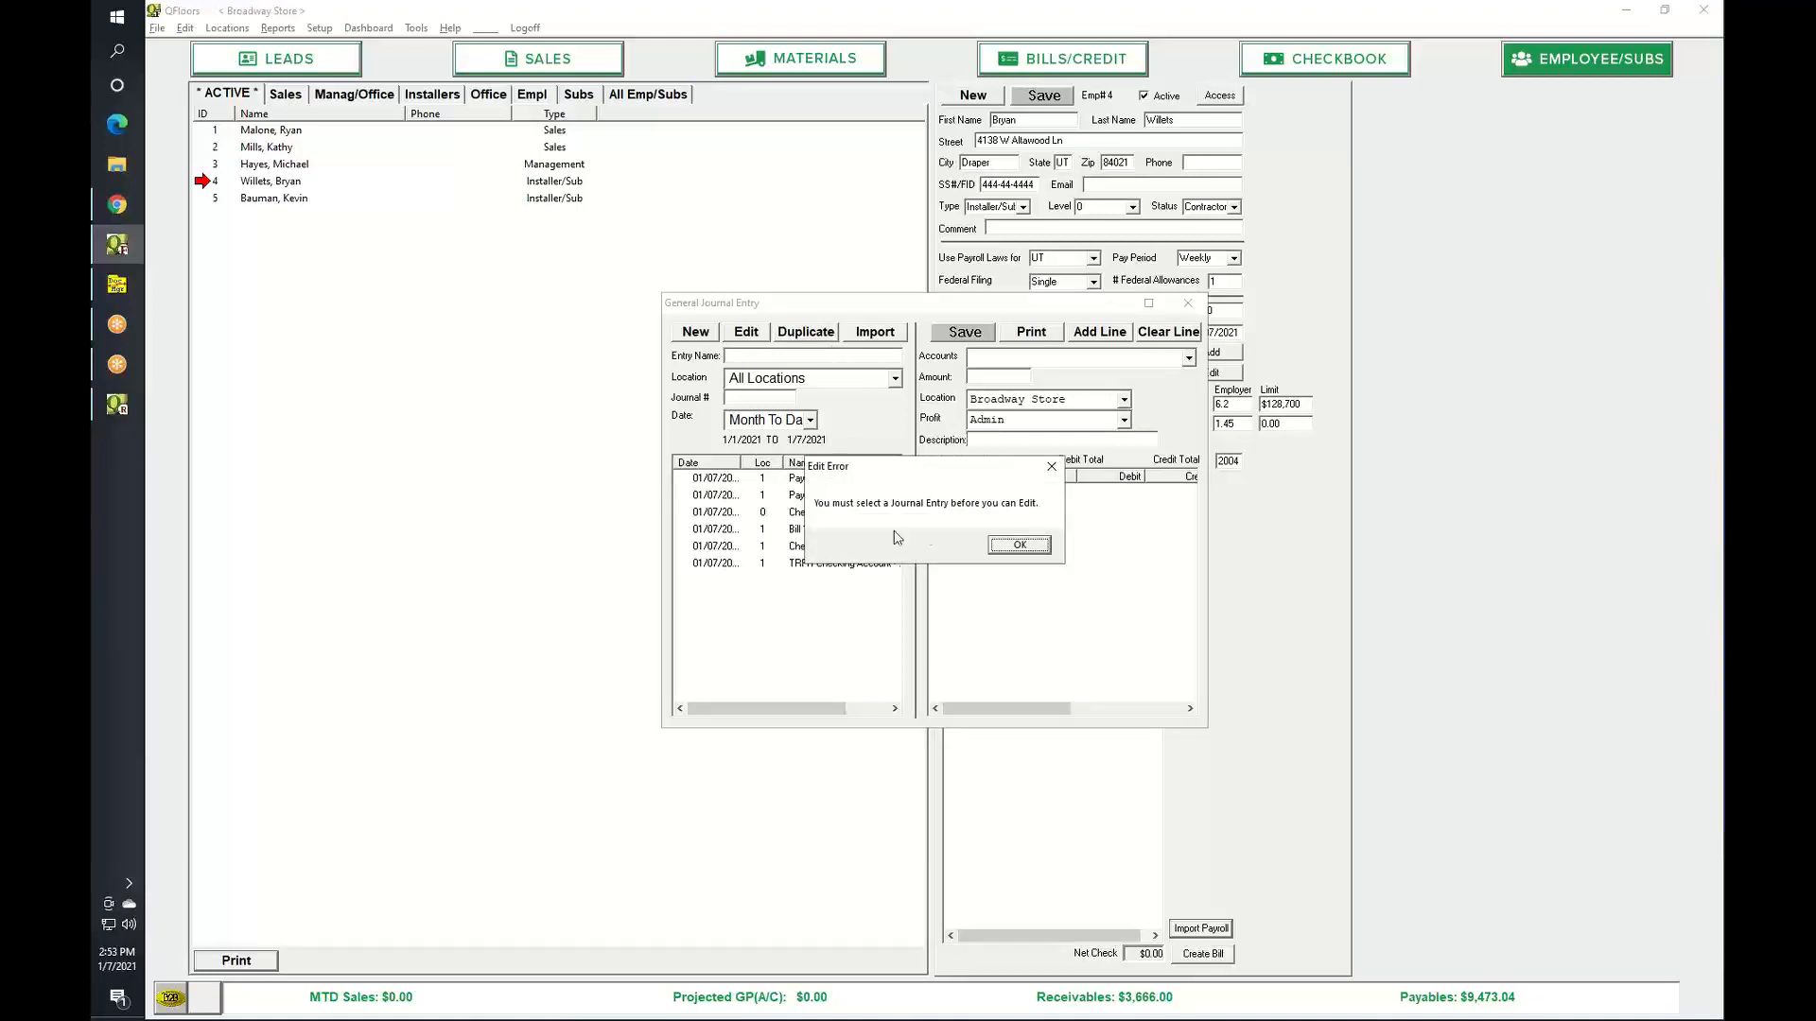
click(1013, 546)
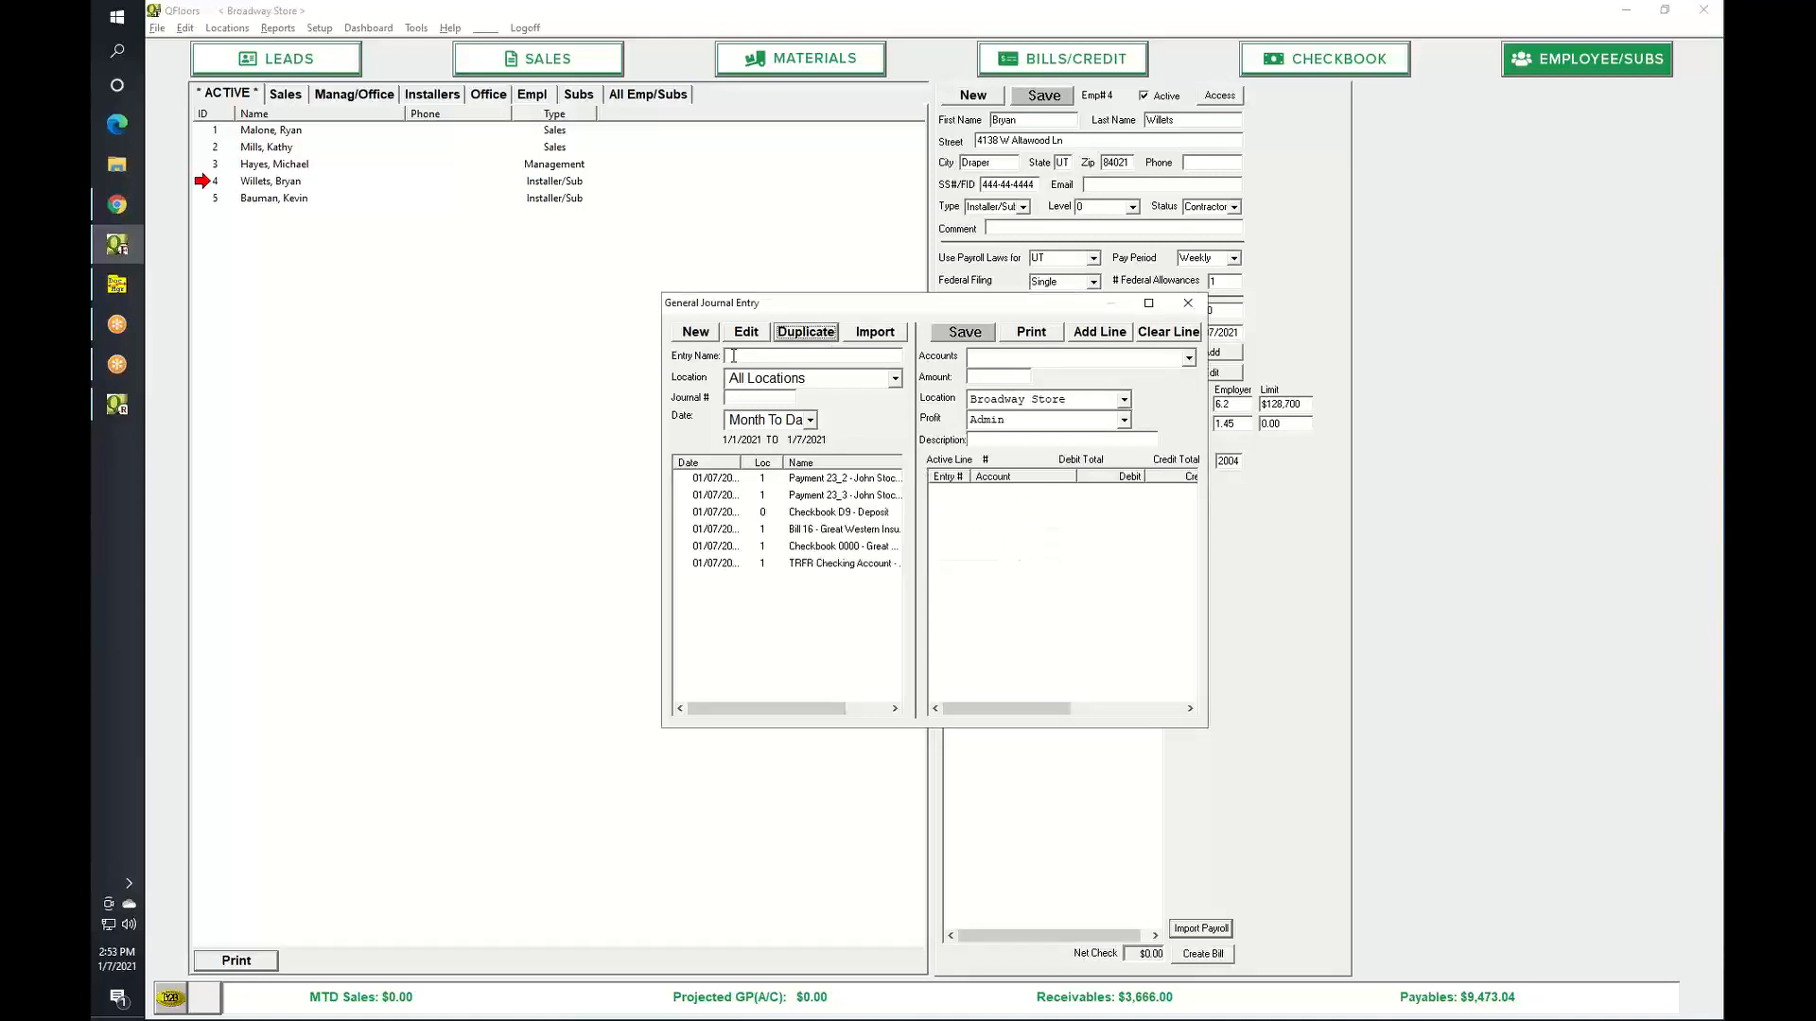
Create a new journal entry named Depreciation, dated 12/31/2020, for Broadway Store.
click(697, 334)
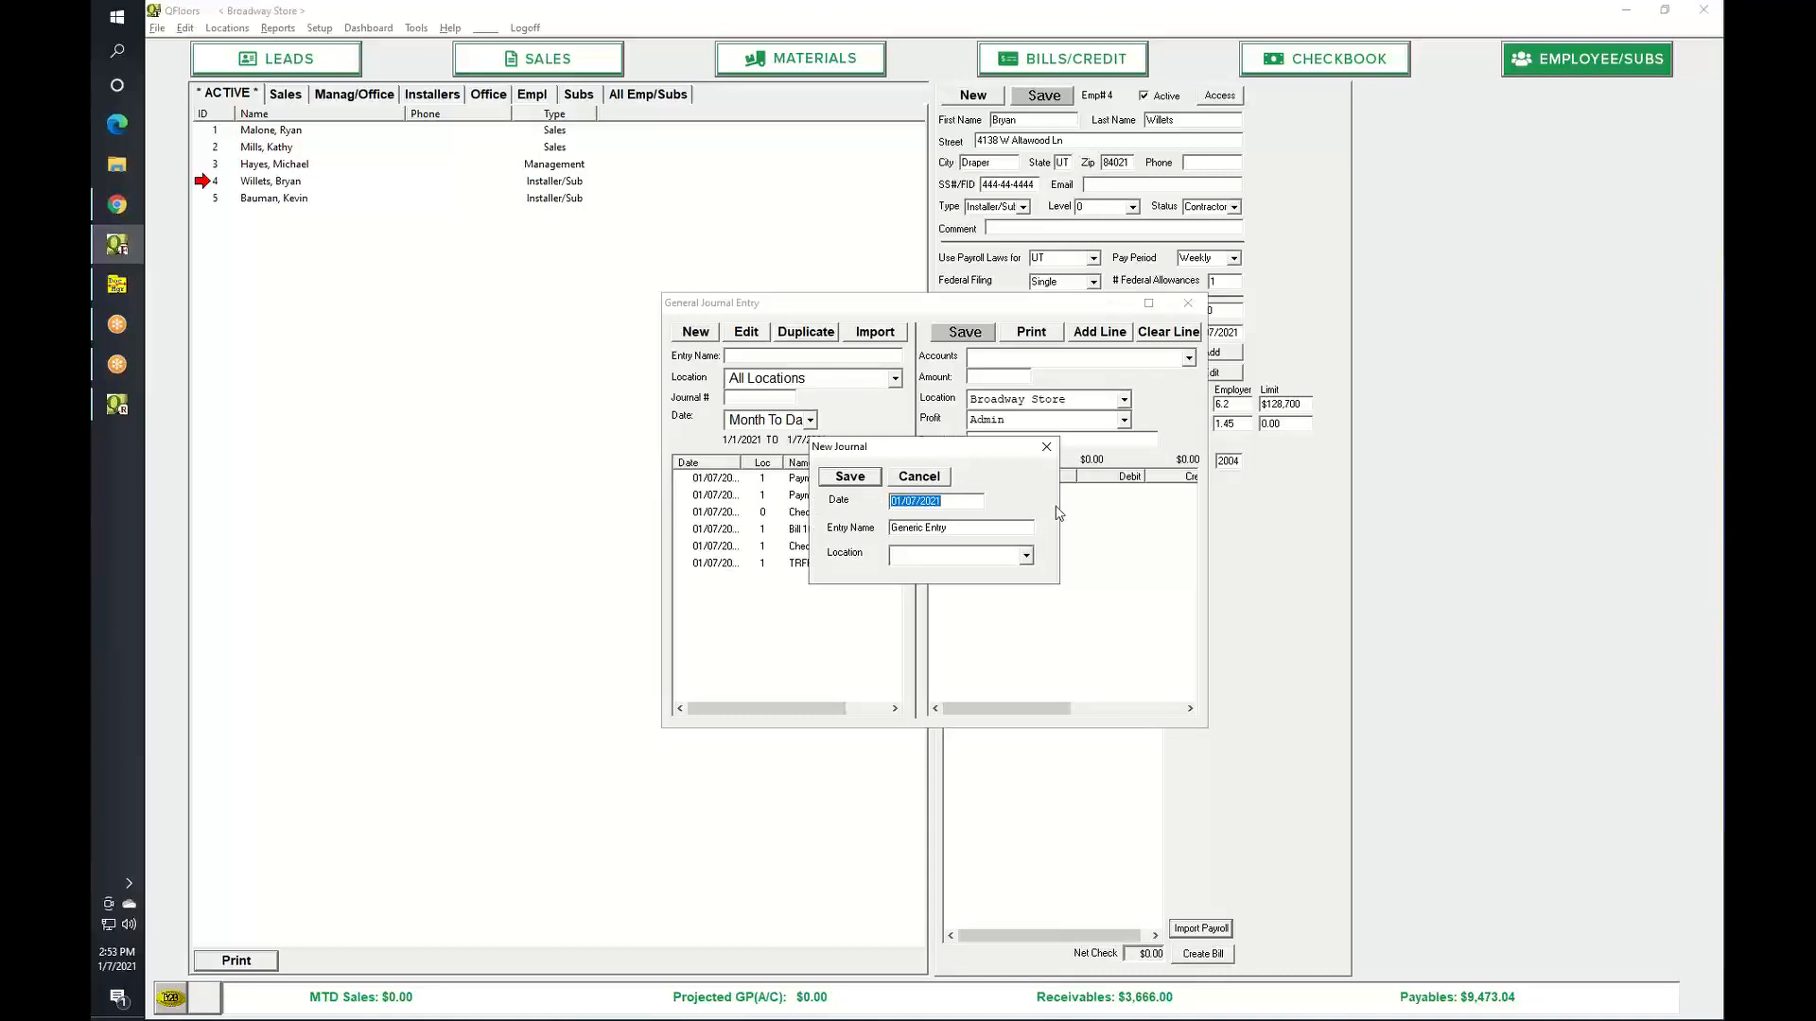
text(12/31/20)
key(Tab)
text(Depreciation)
key(Down)
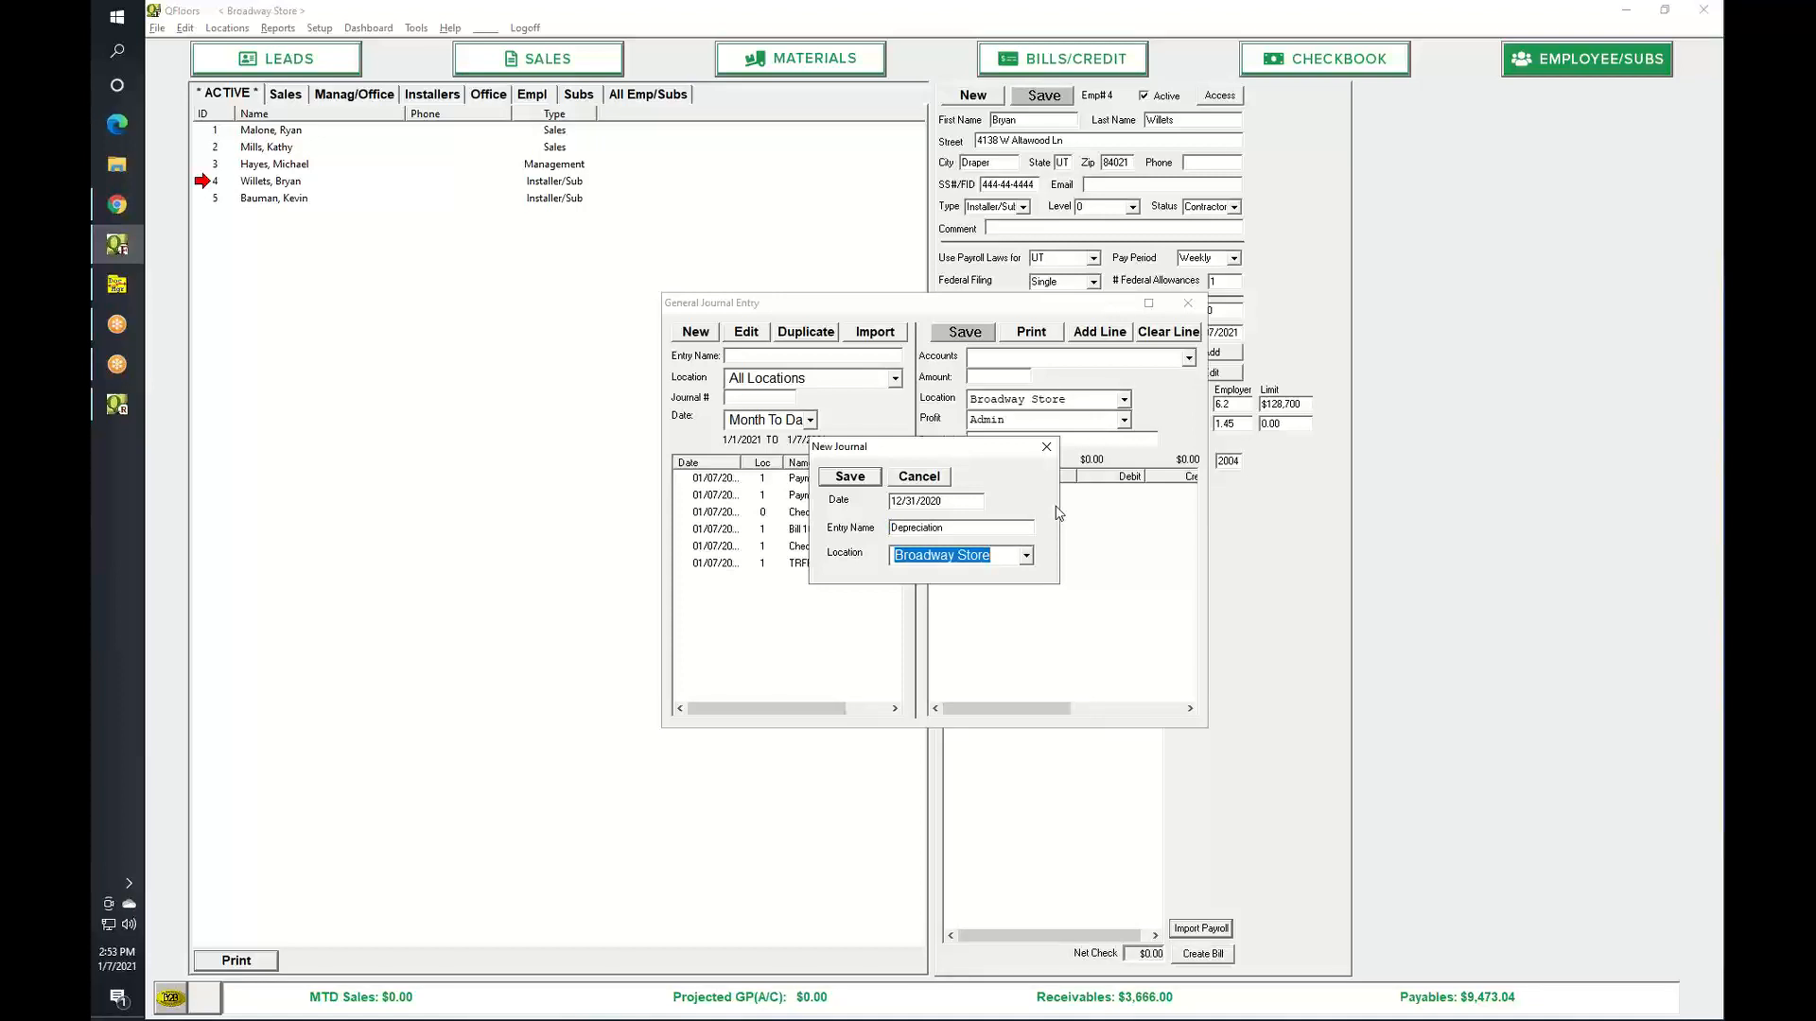
key(Return)
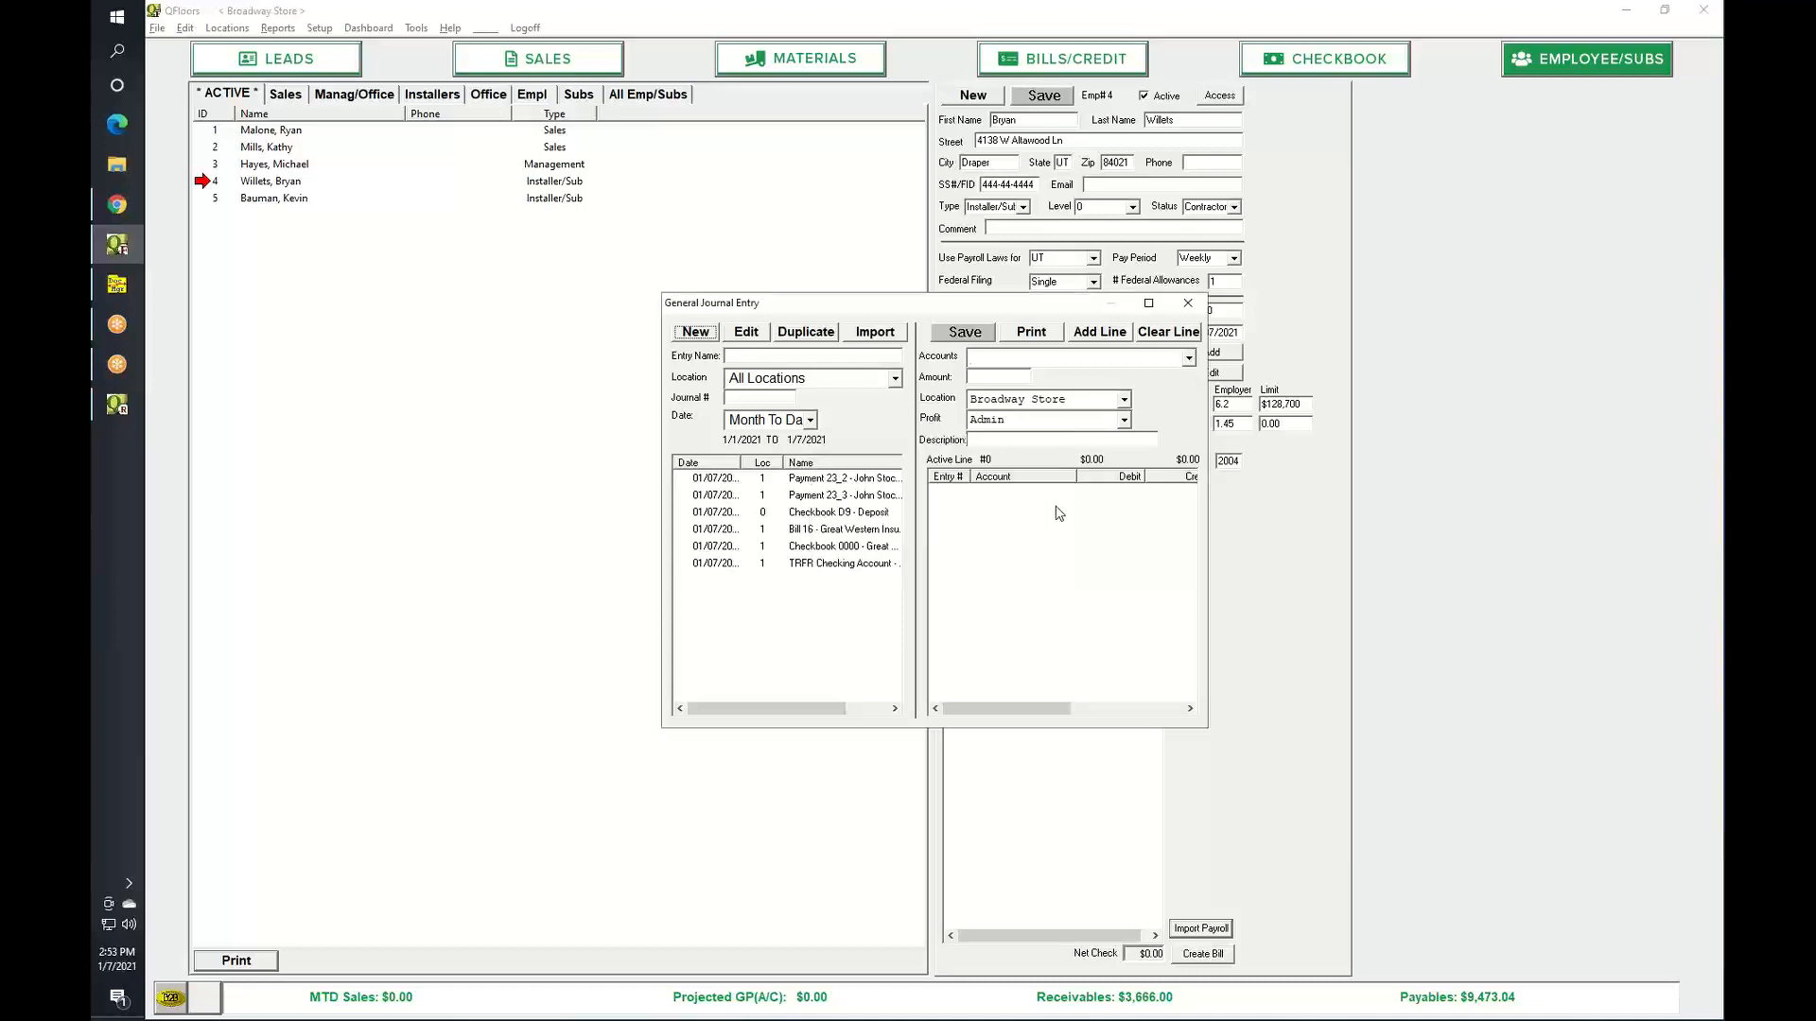
Debit Depreciation Expense 1152.45 and credit Computer Equipment Accumulated Depreciation -1152.45, then save.
text(Depreciation Expense)
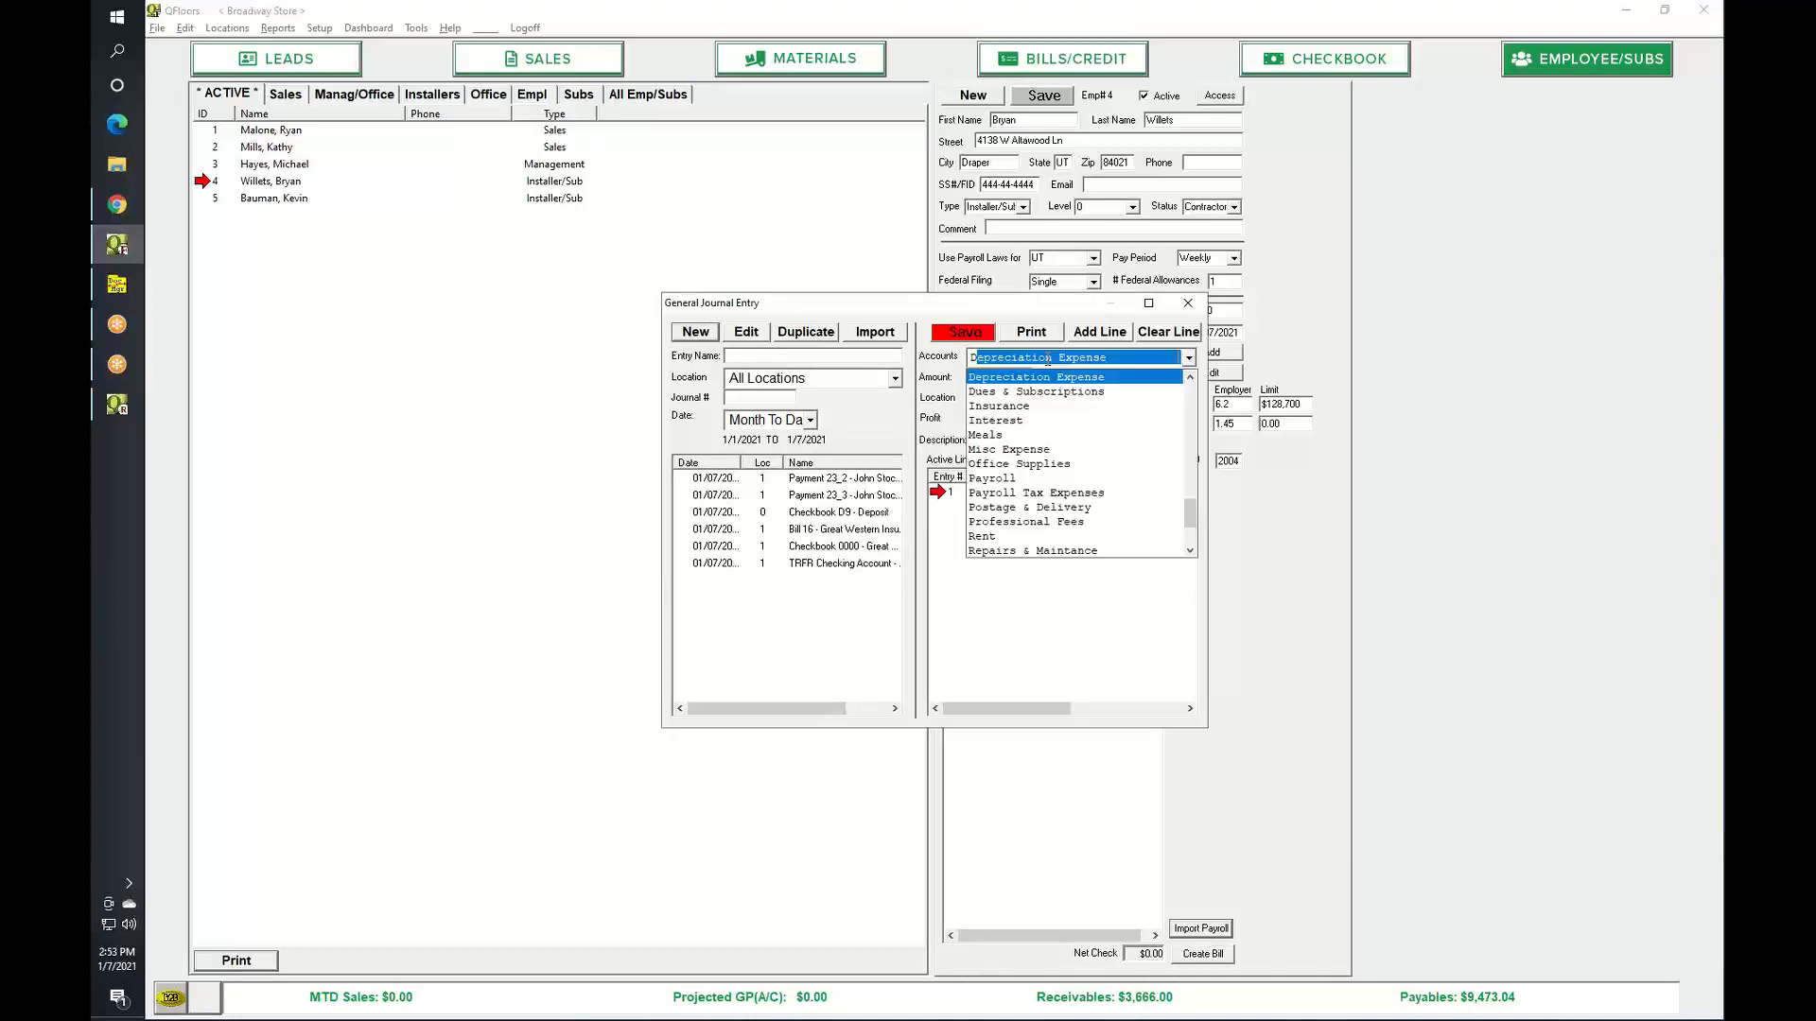
key(Return)
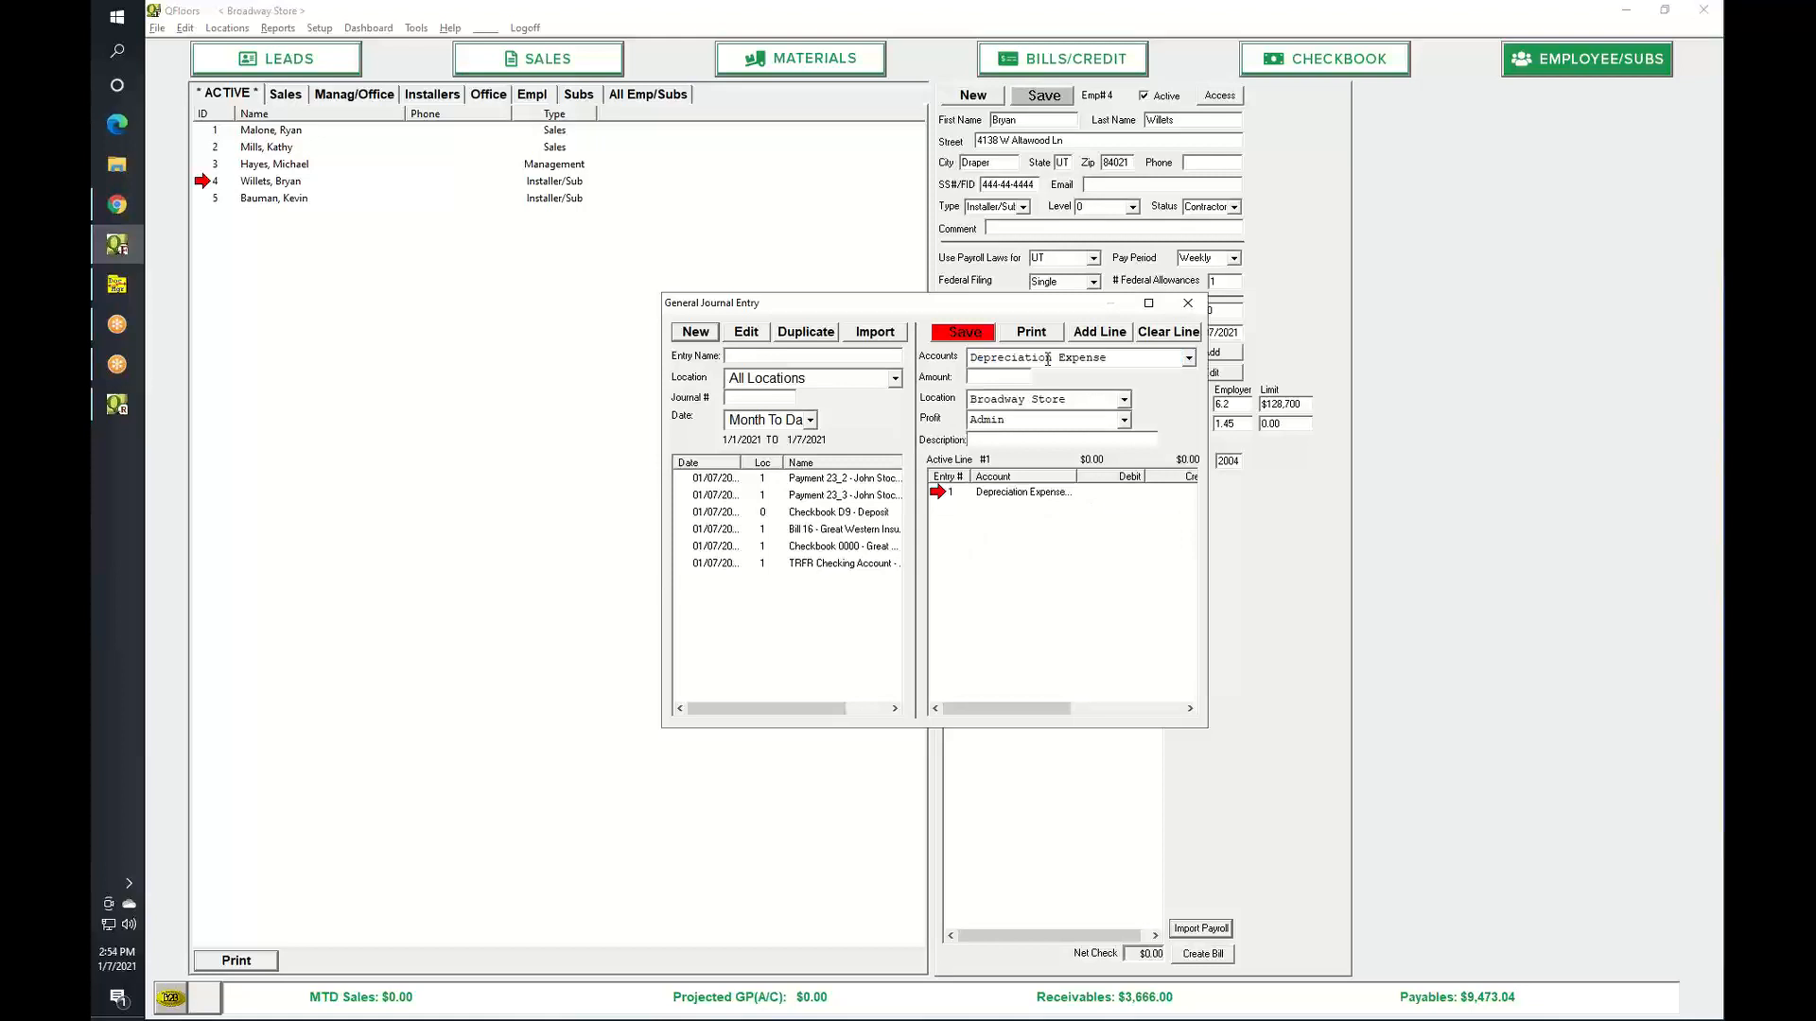
text(1152.45)
key(Return)
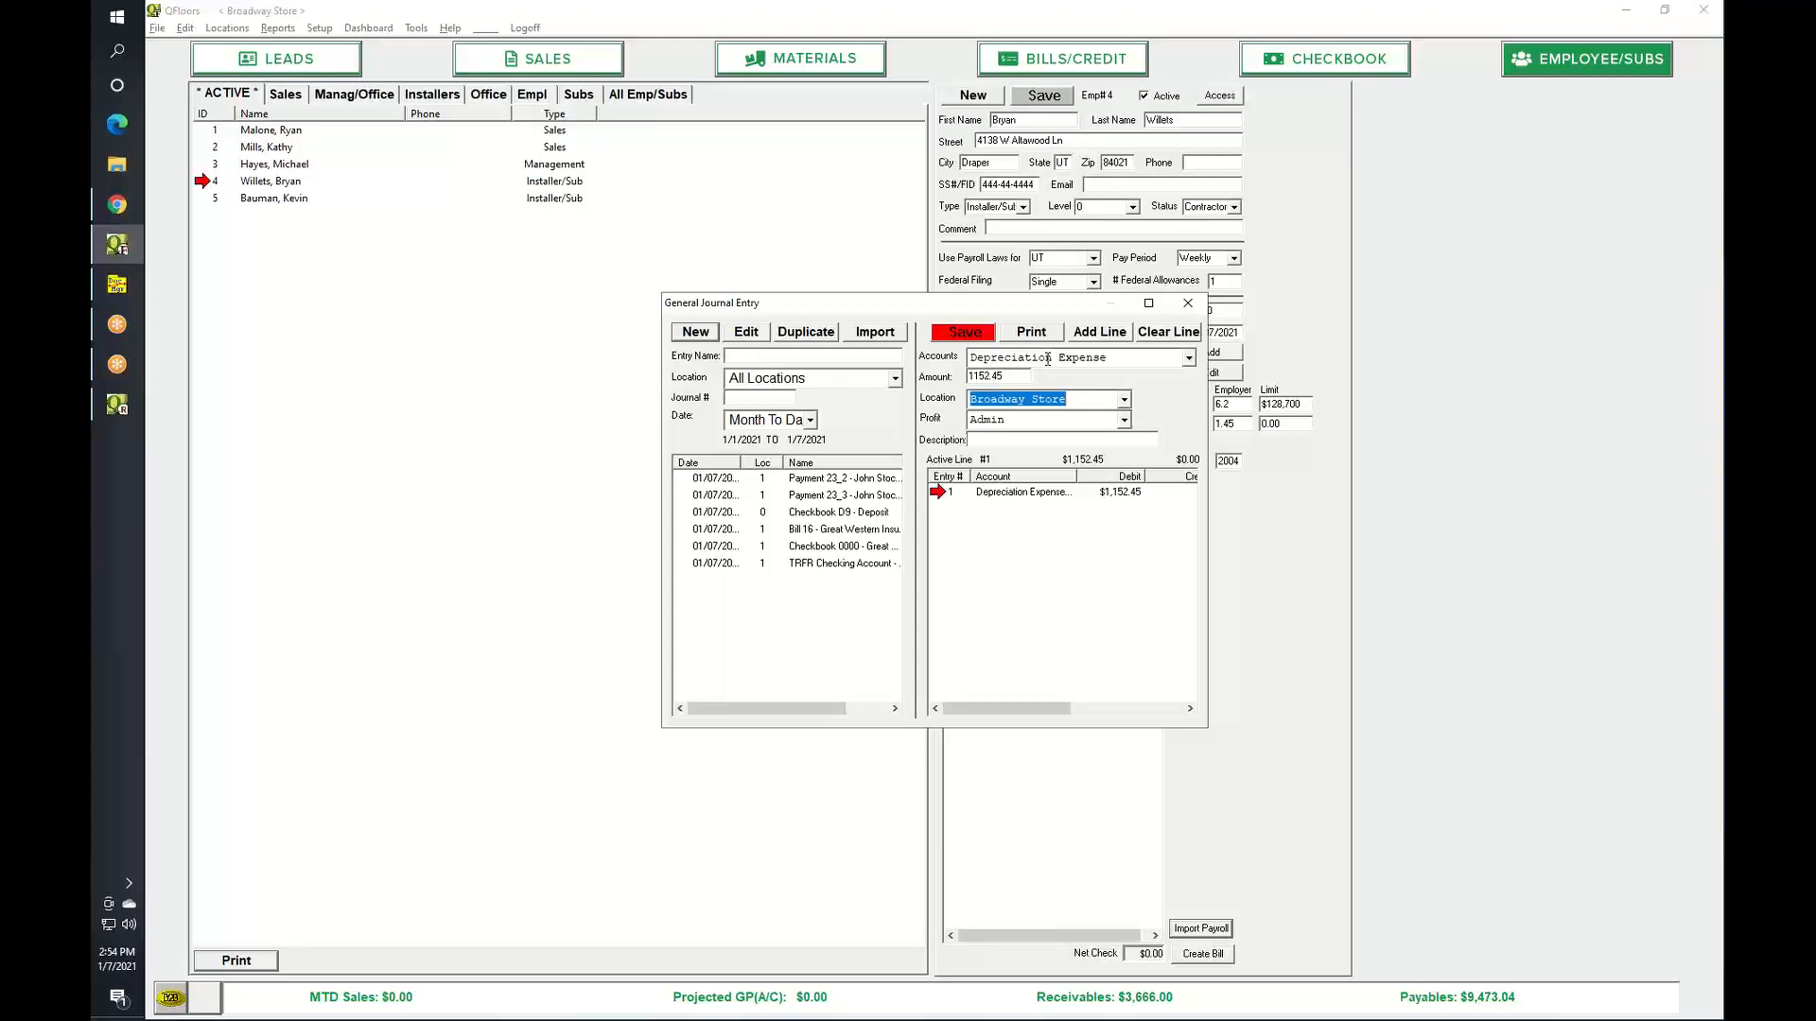
click(1109, 335)
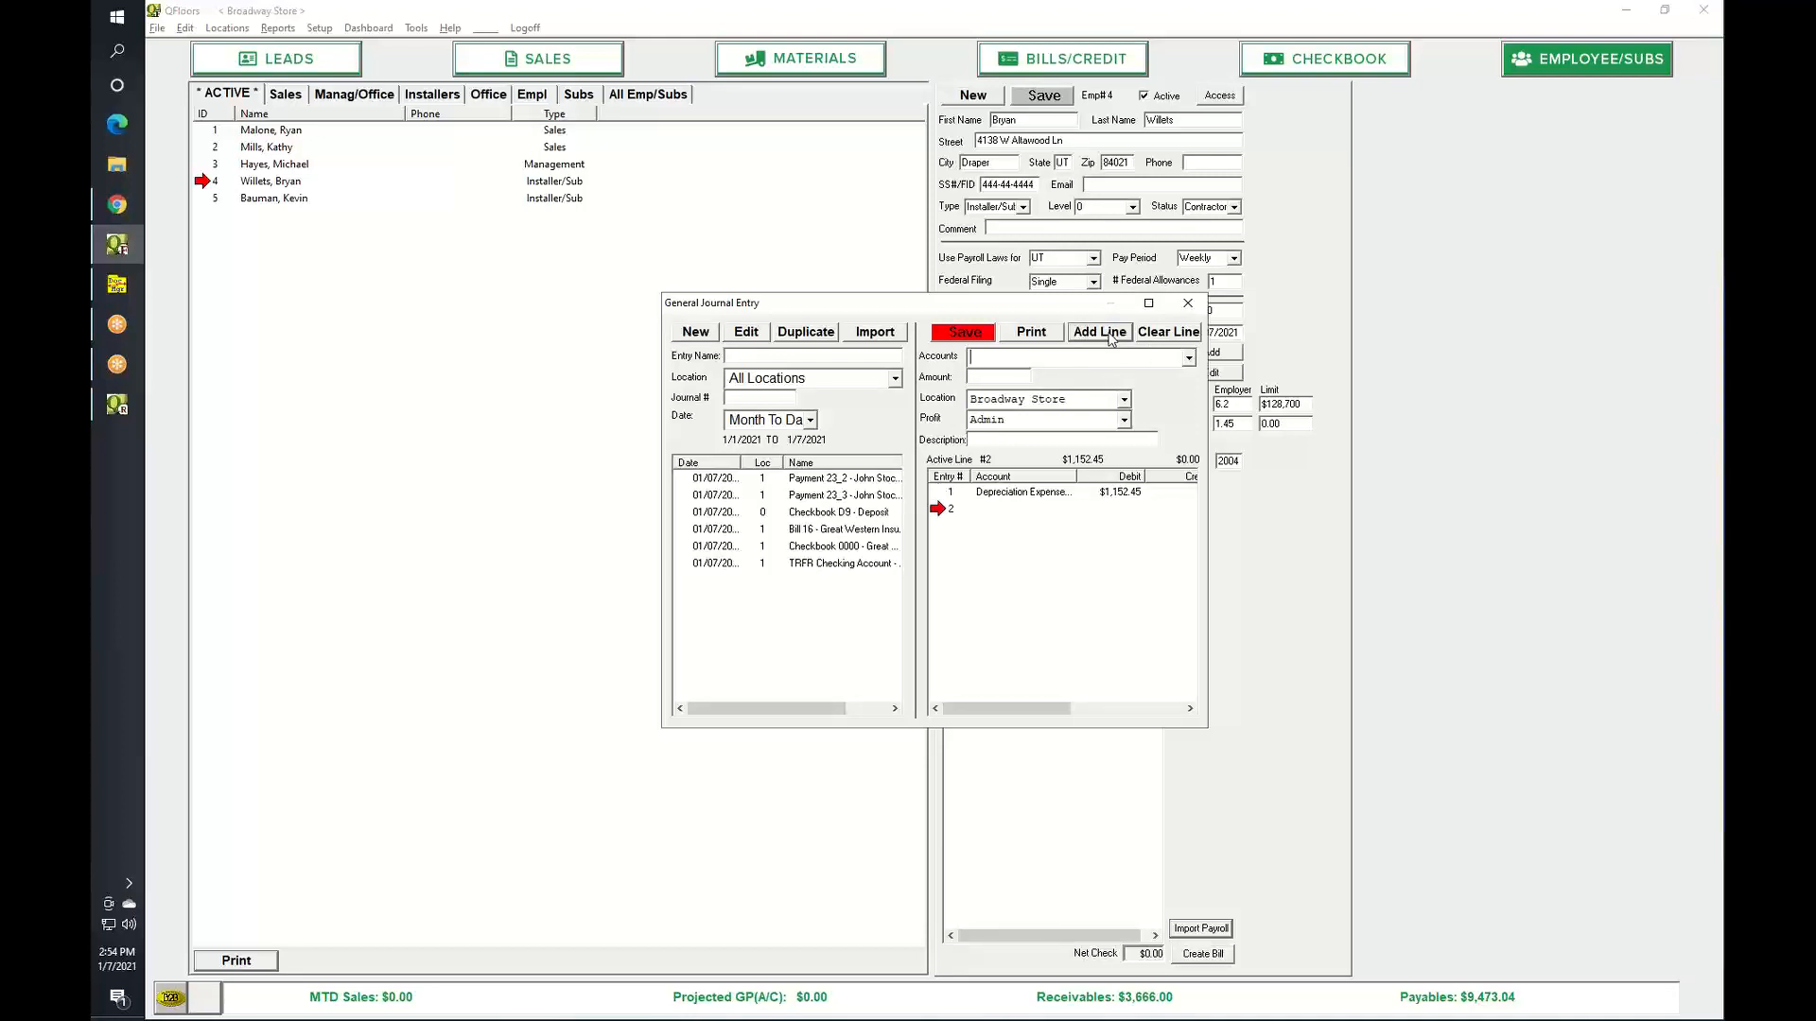
text(Accu)
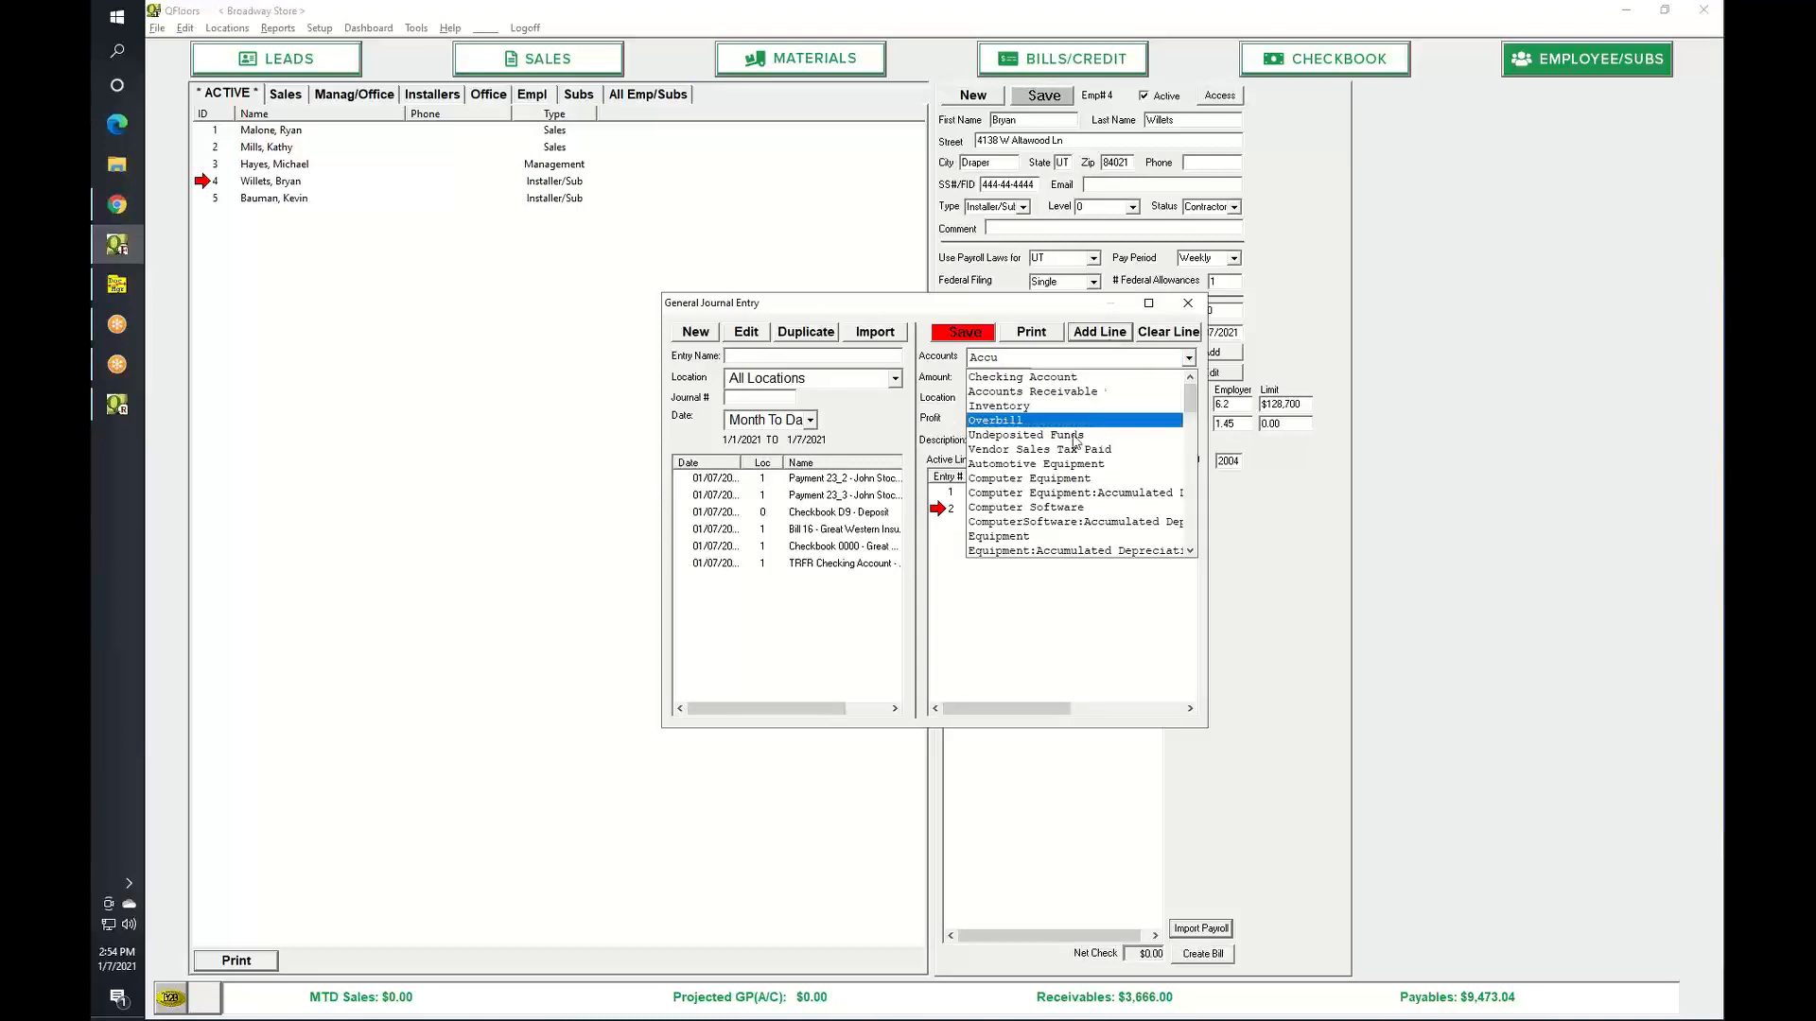
click(1054, 494)
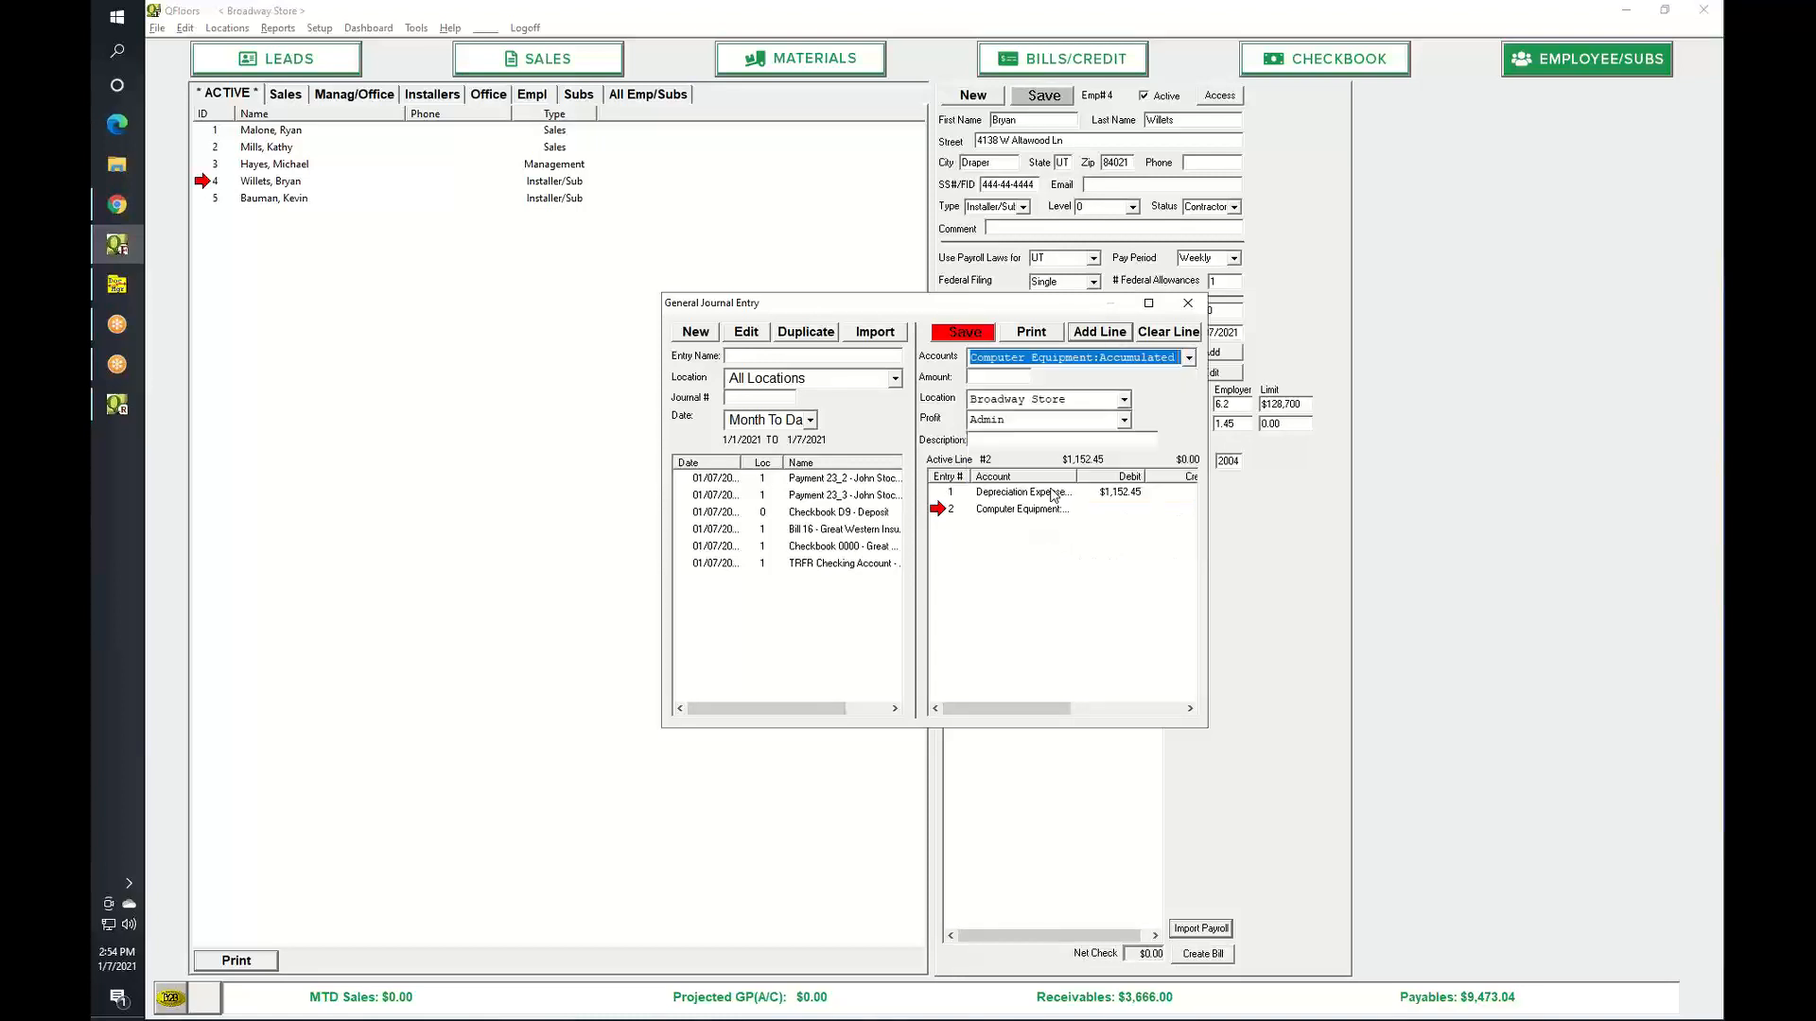
key(Tab)
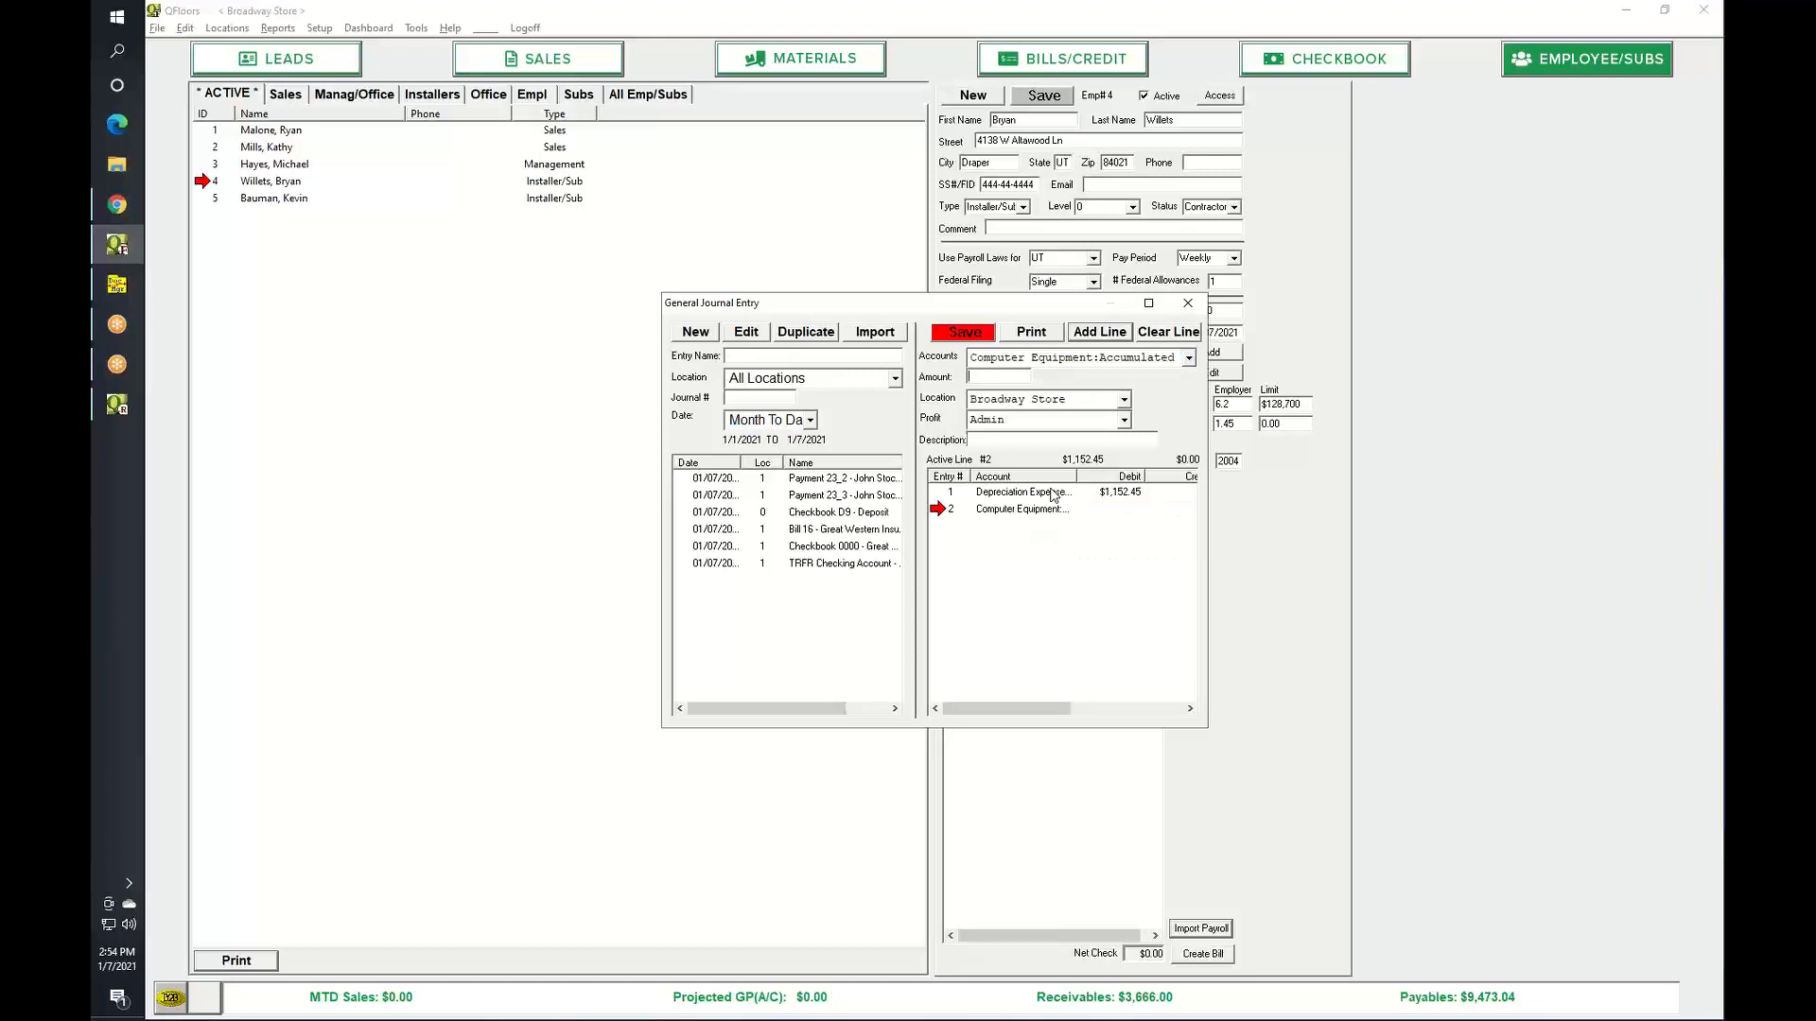
text(-1152.45)
key(Tab)
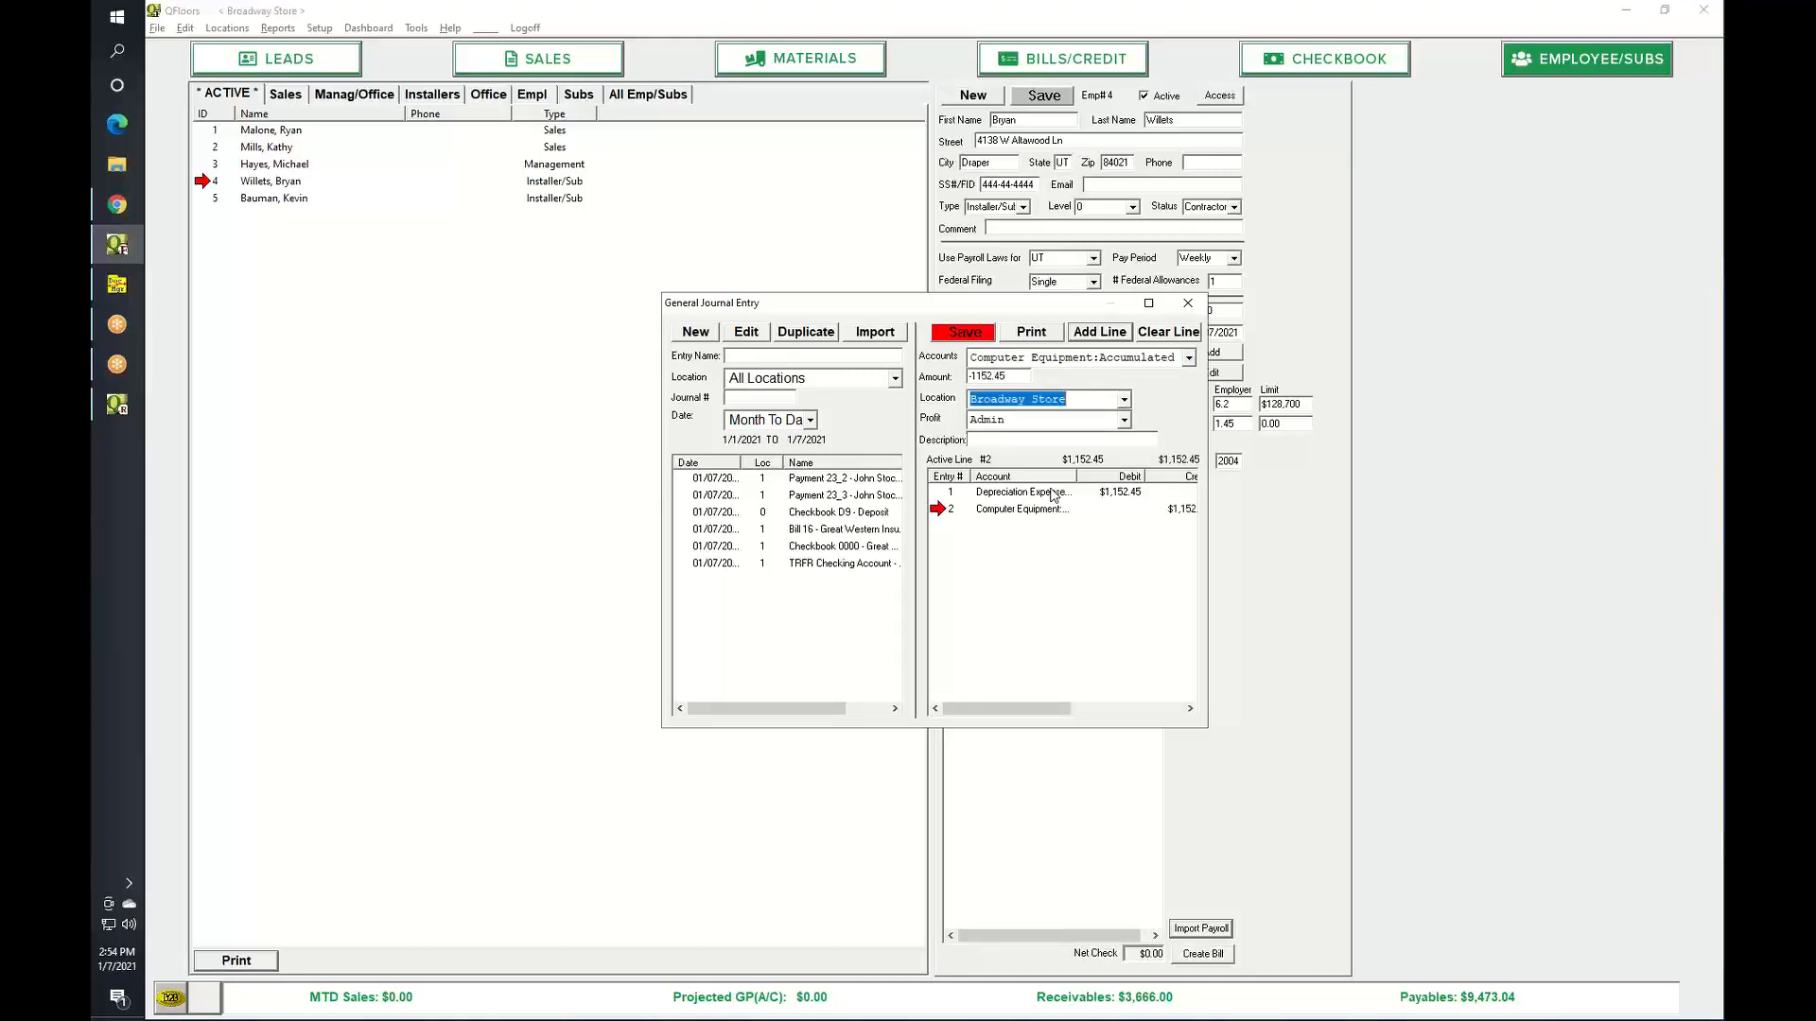
click(982, 339)
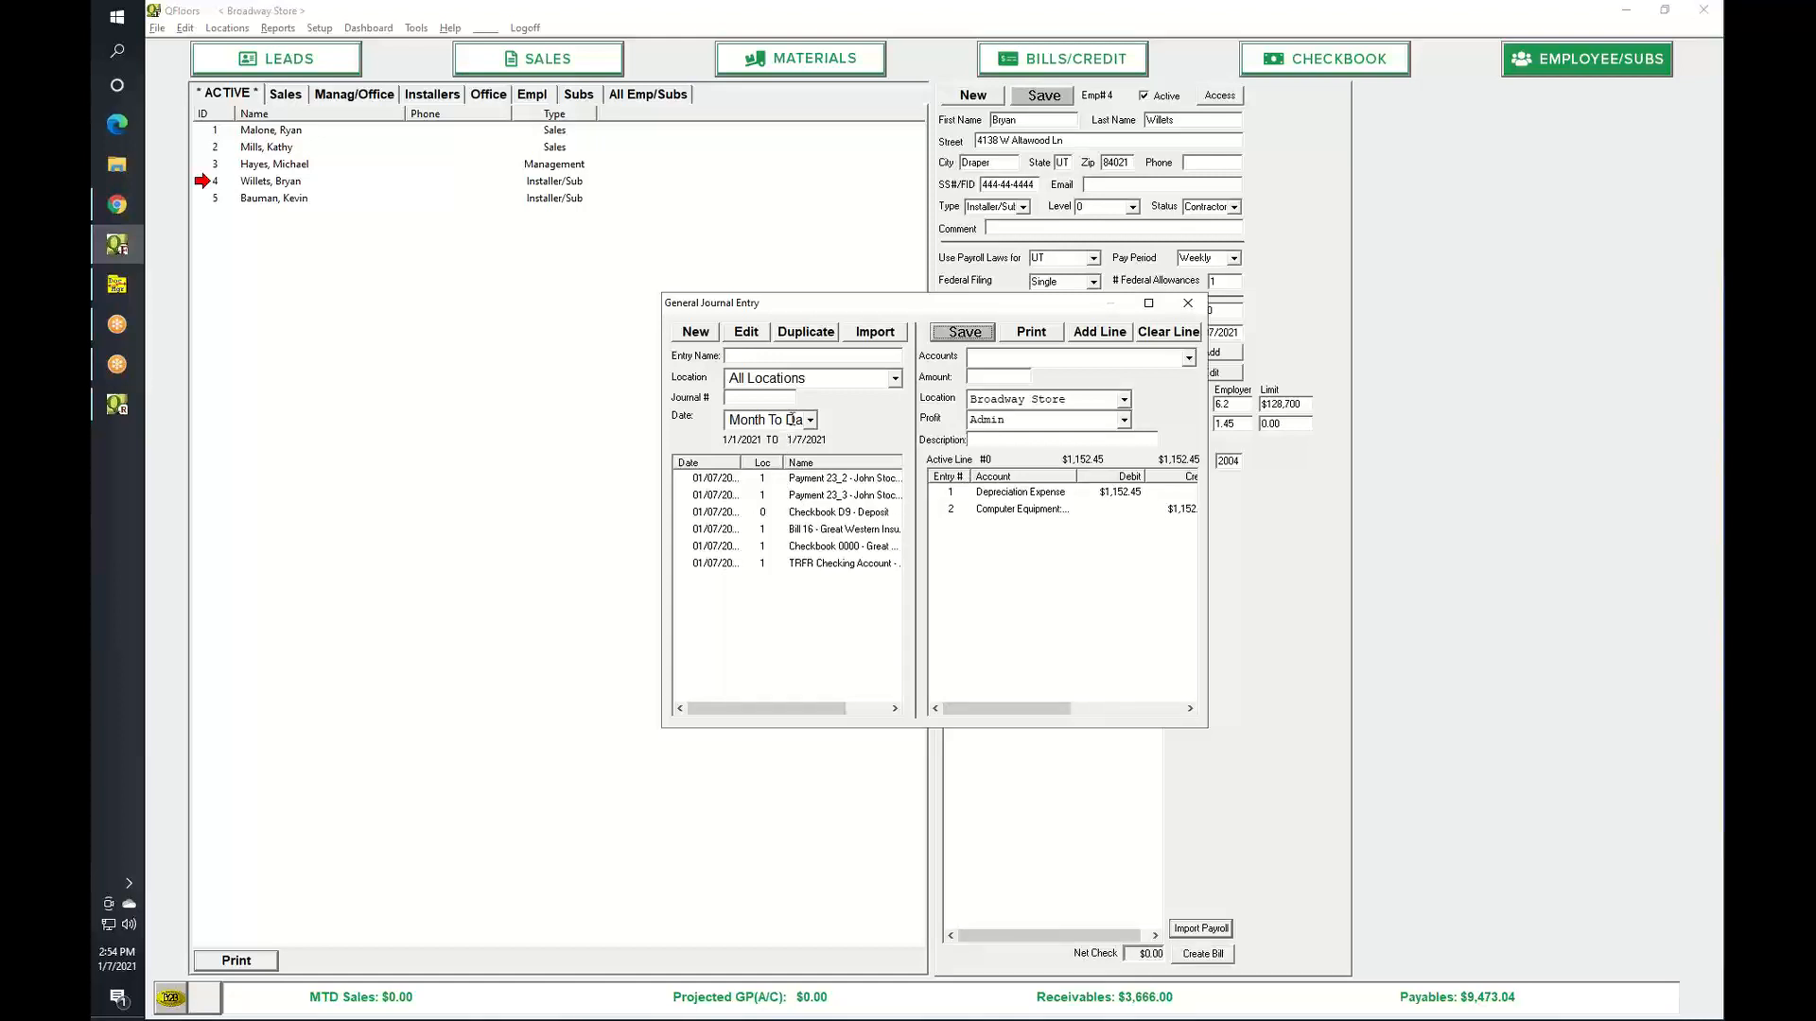
Filter journals to Last Year and copy the 12/31/2020 Depreciation entry to 01/31/2021.
click(794, 420)
text(Last Year)
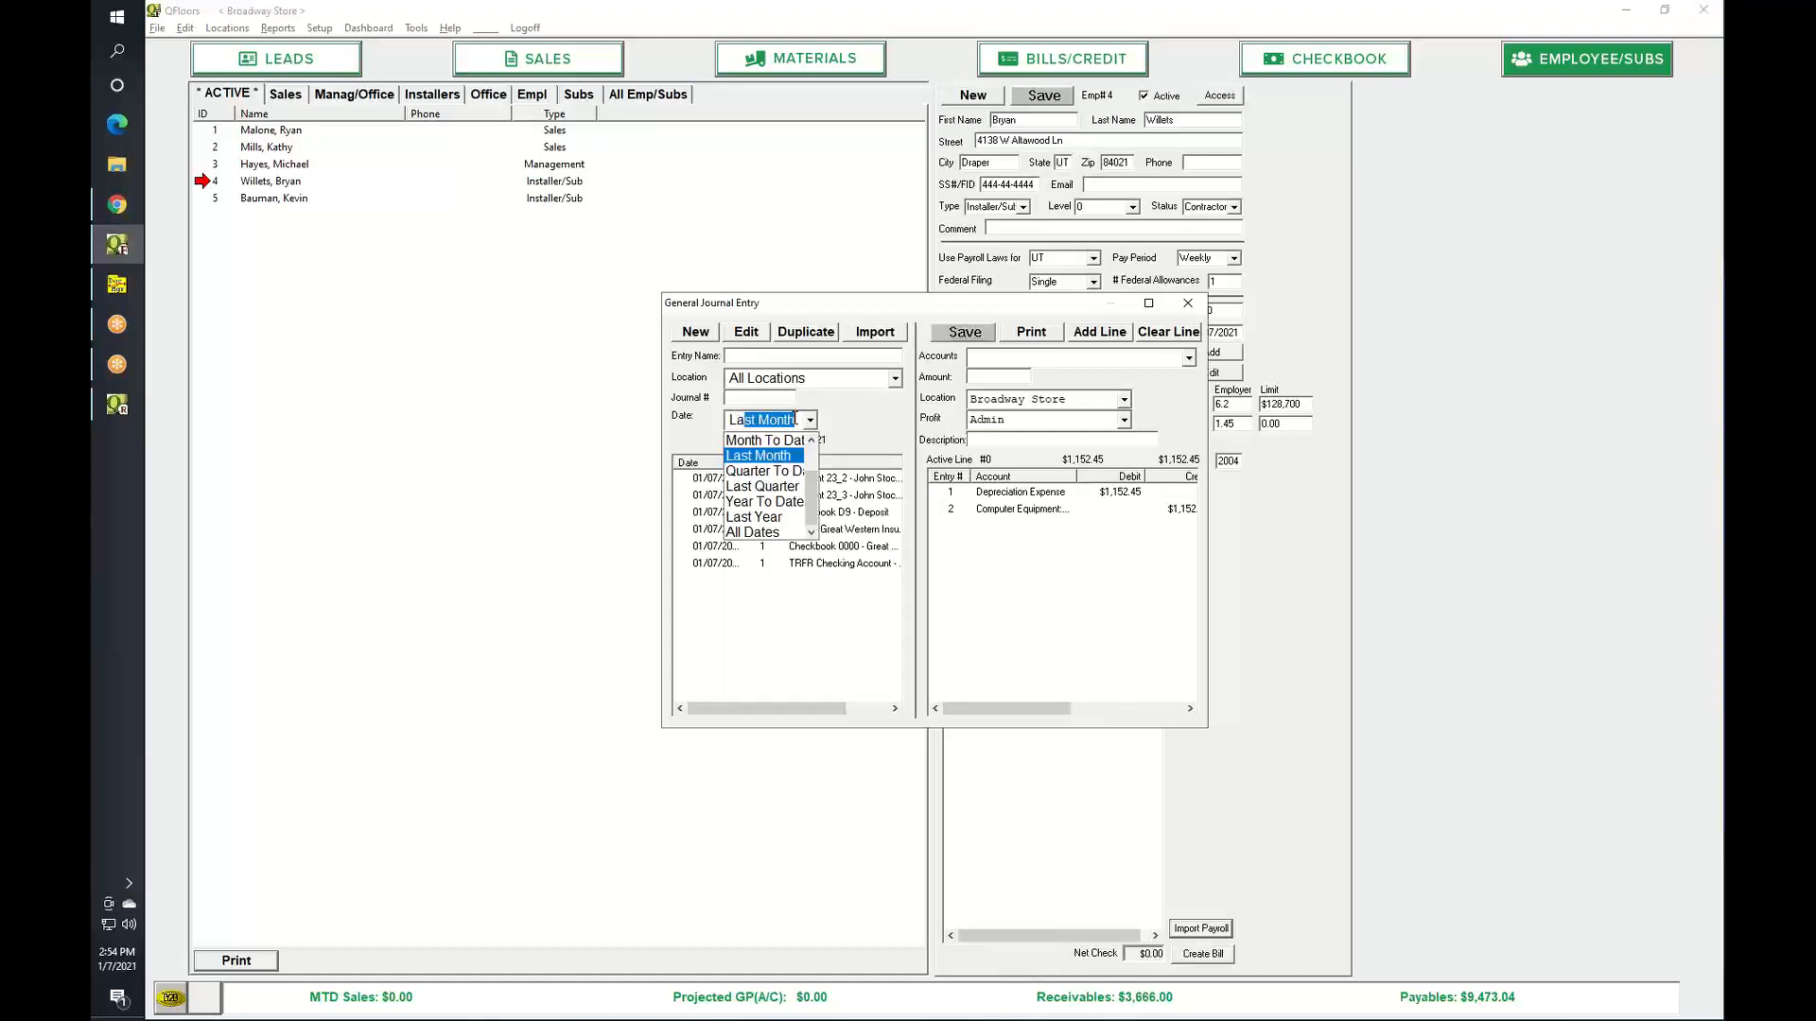
key(Return)
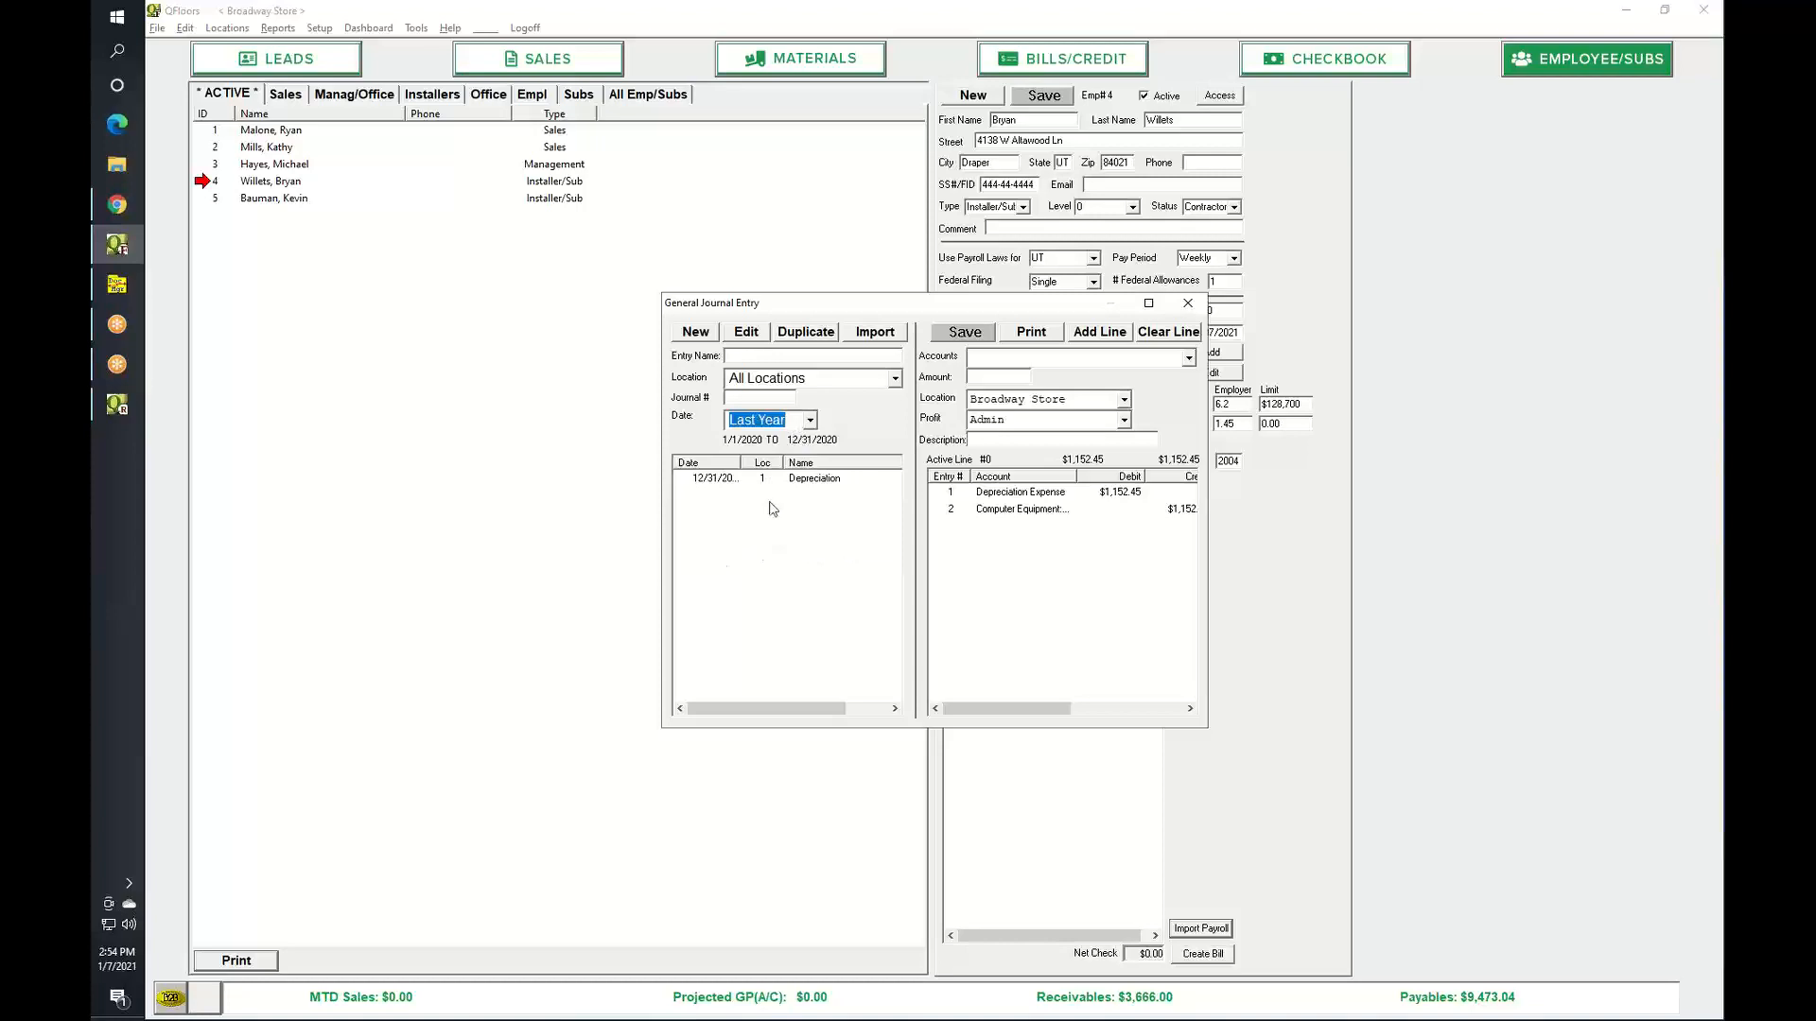
click(717, 479)
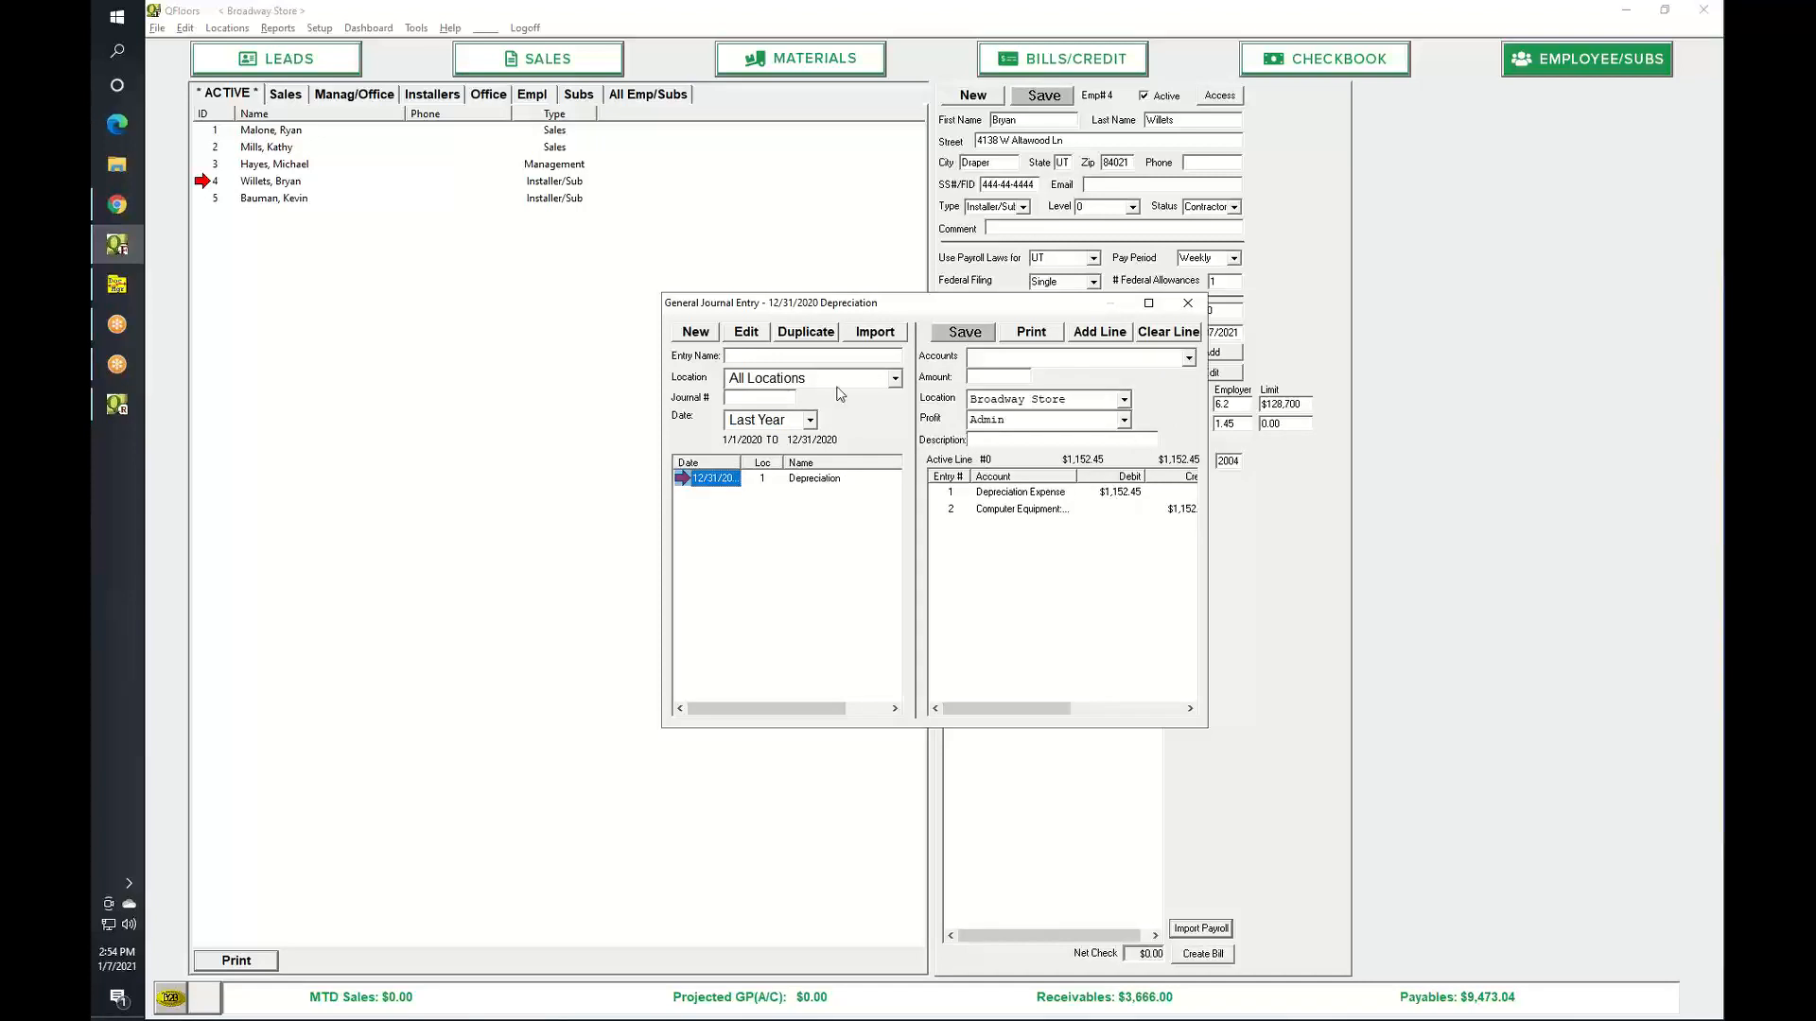
click(806, 333)
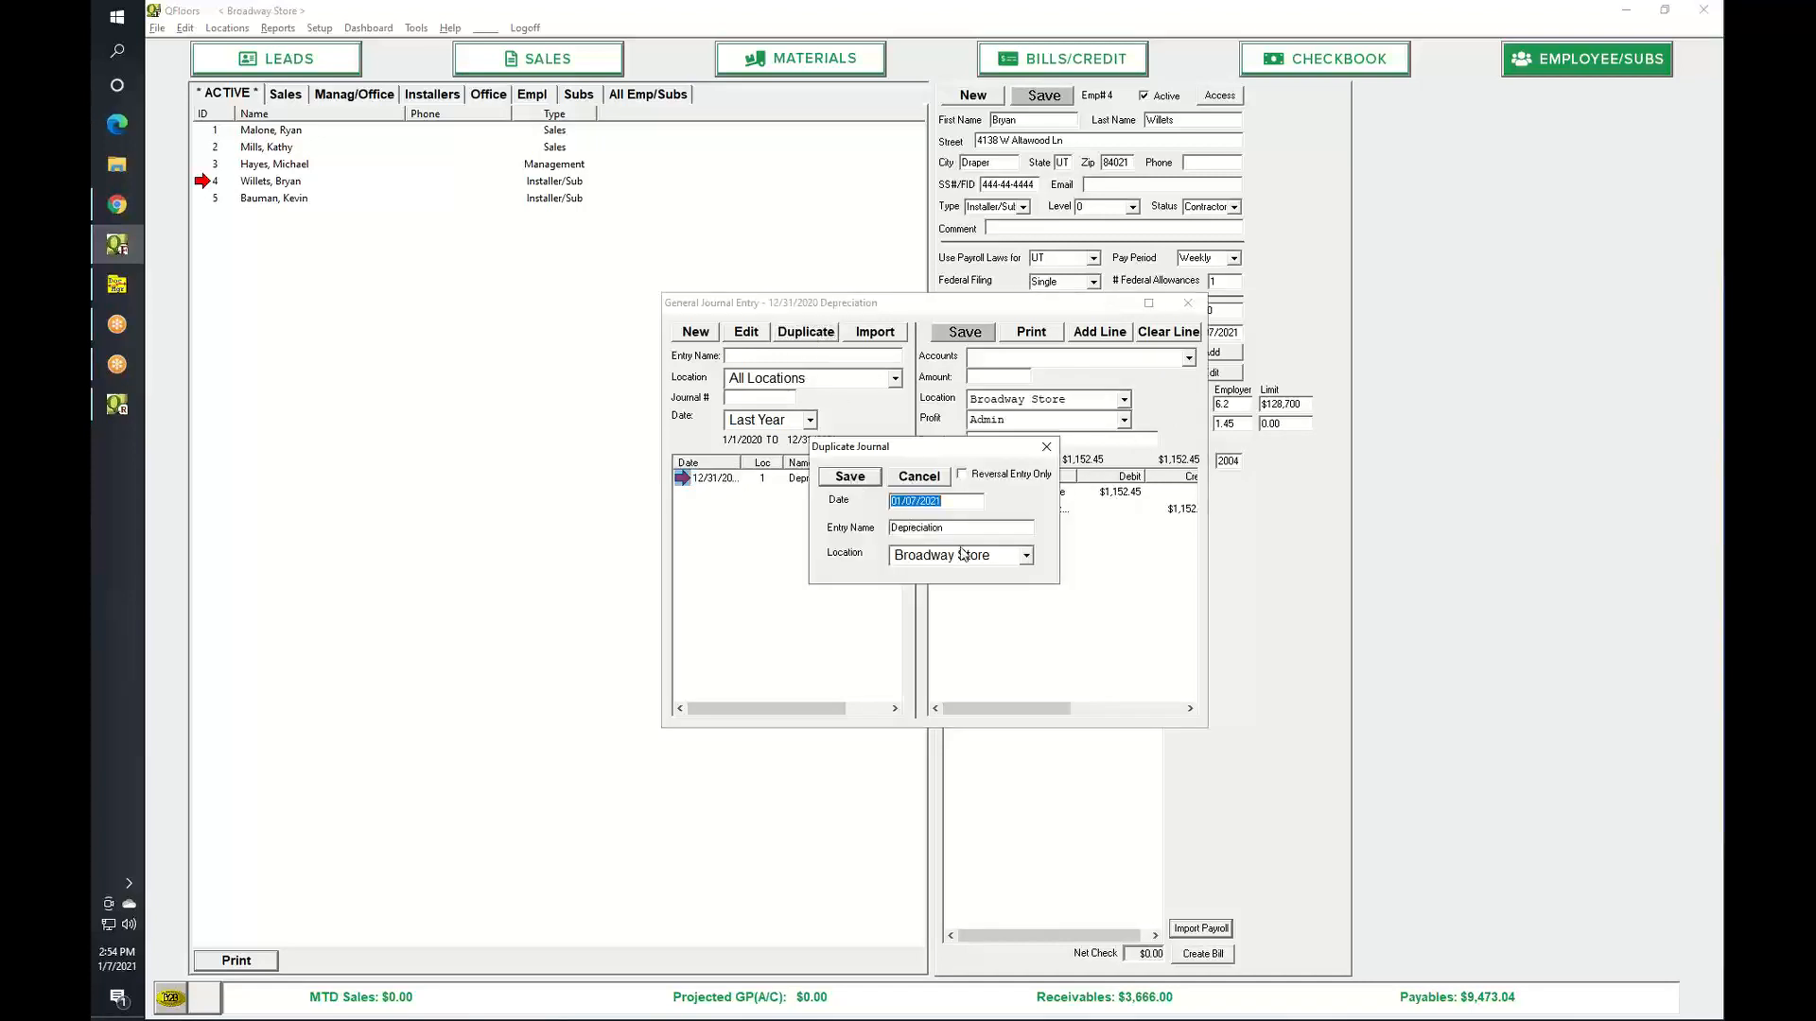
text(010)
text(31)
key(BackSpace)
key(Tab)
click(849, 477)
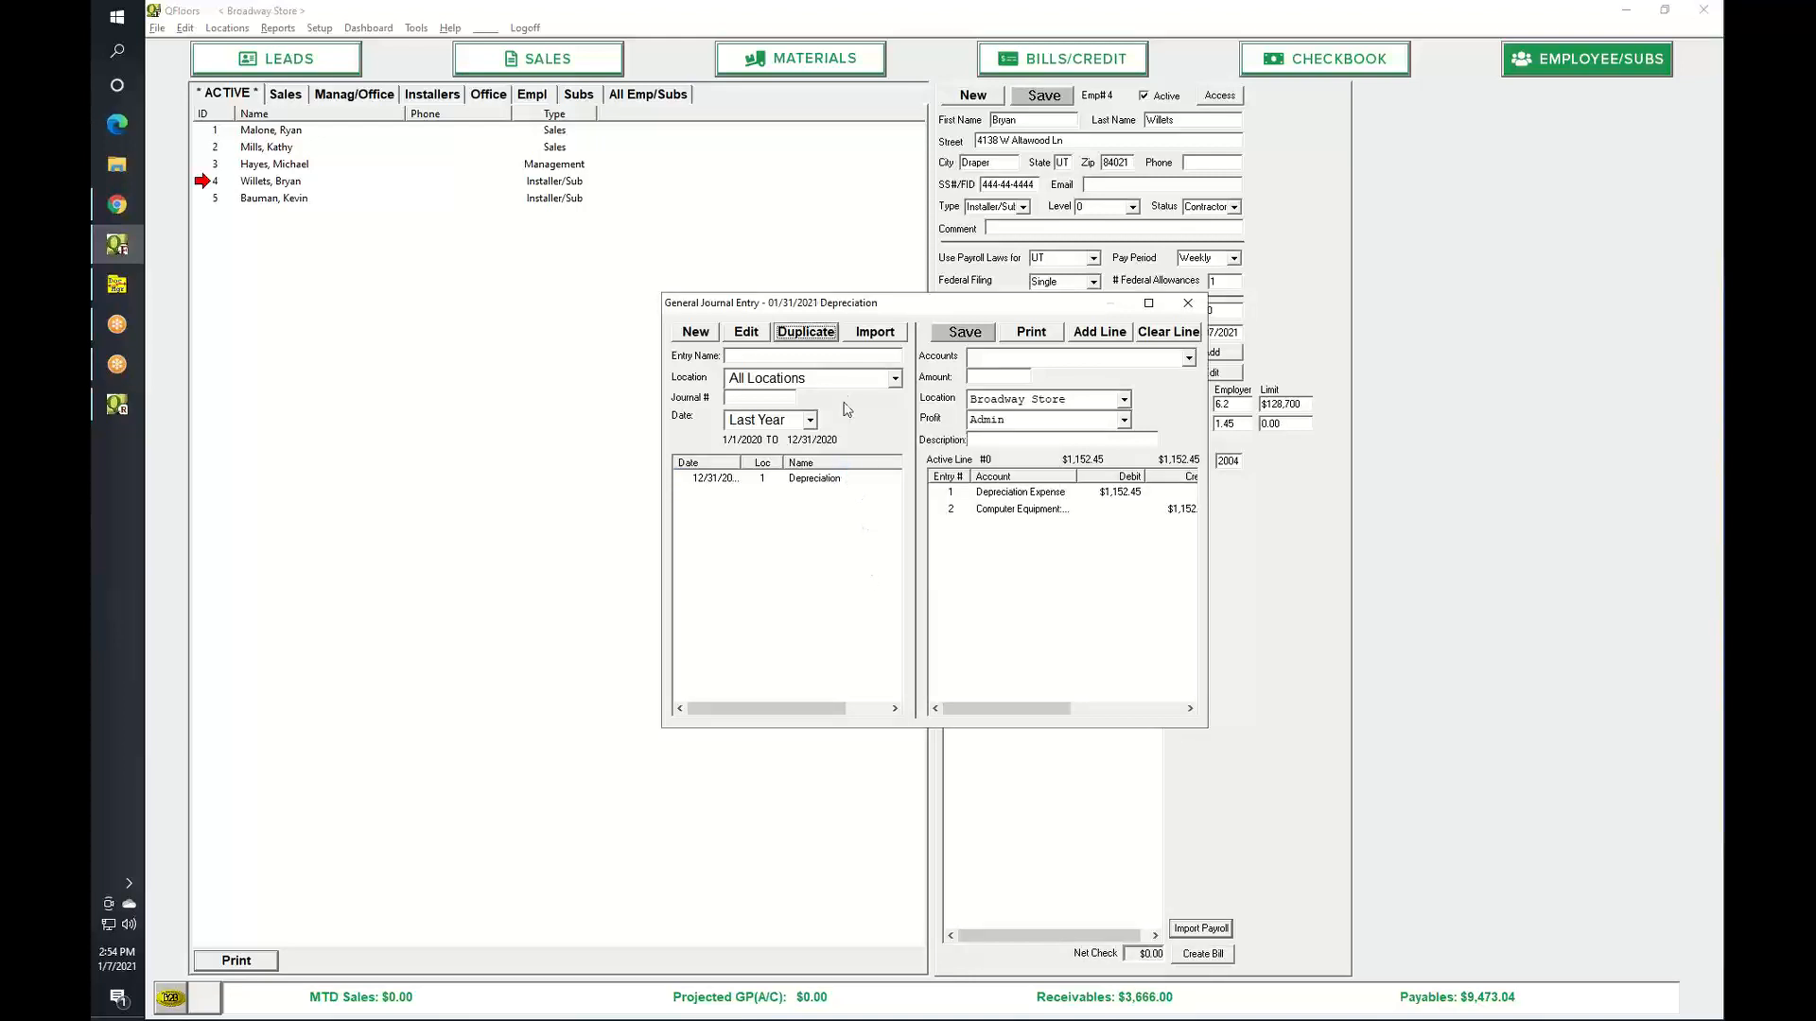
List all-date journals, open then cancel duplicating the 01/31/2021 entry, and close the journal window.
click(775, 418)
text(All Dates)
key(Return)
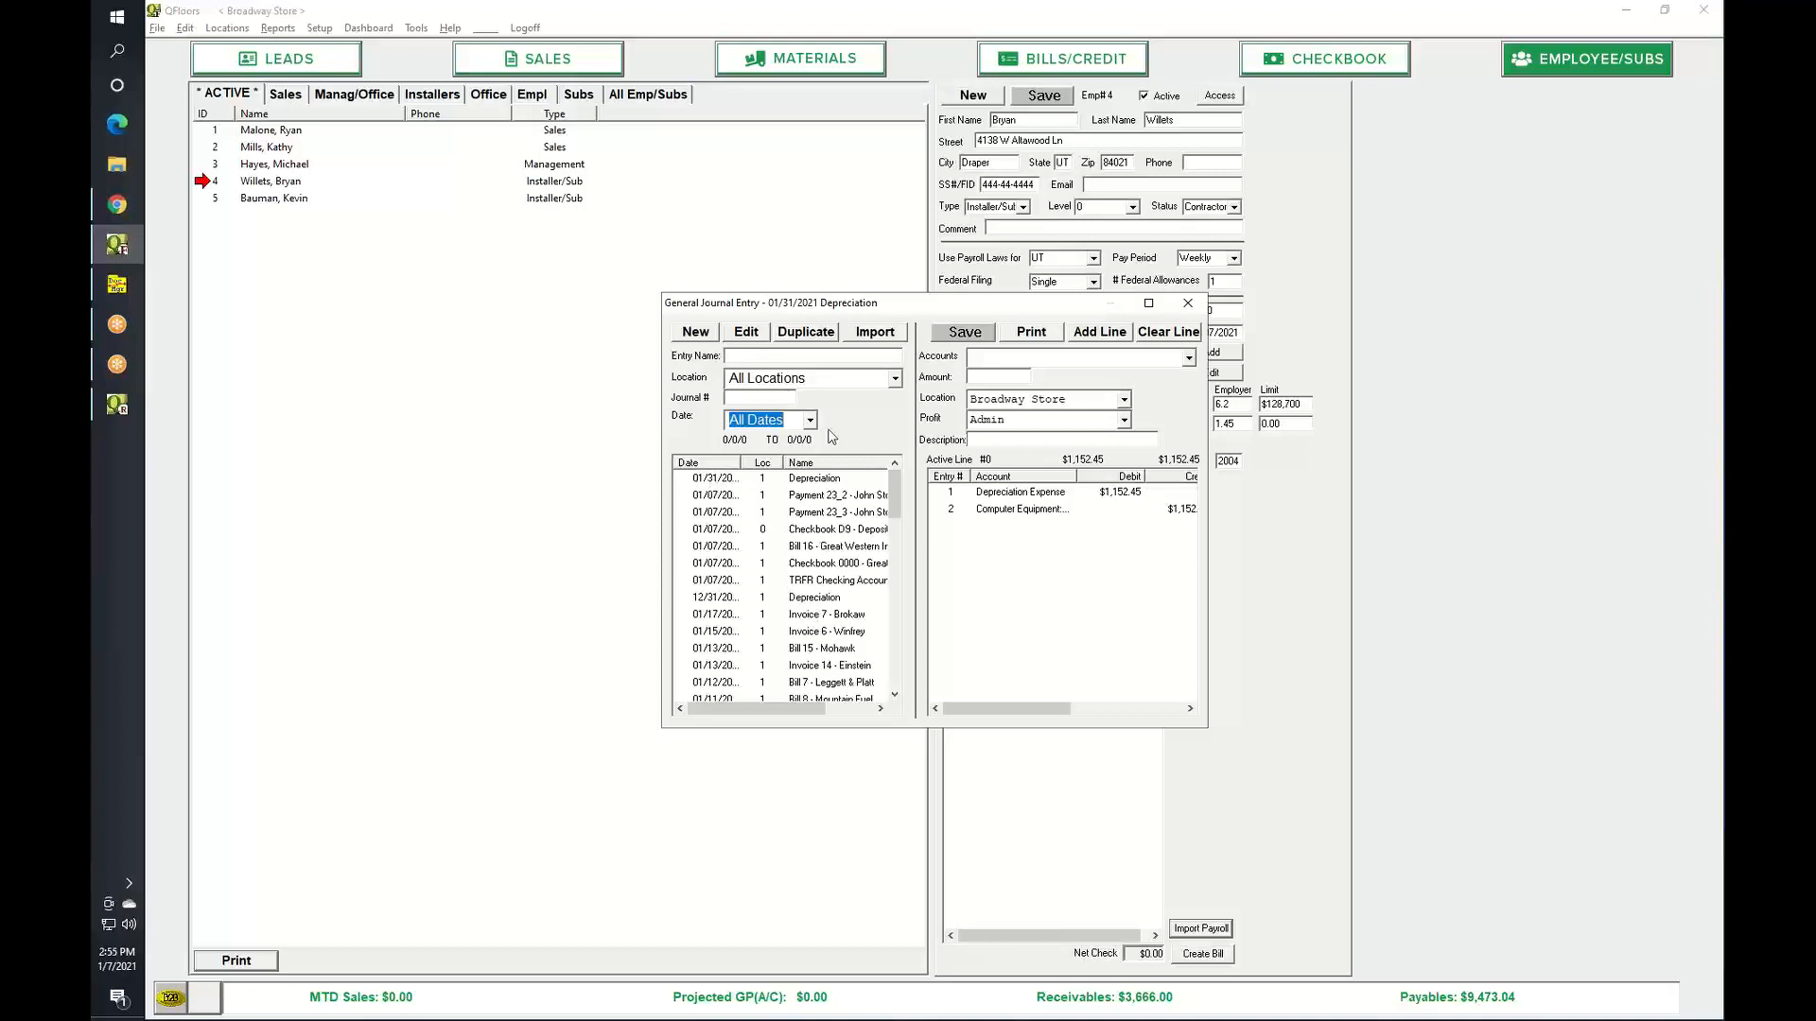
click(734, 481)
click(807, 332)
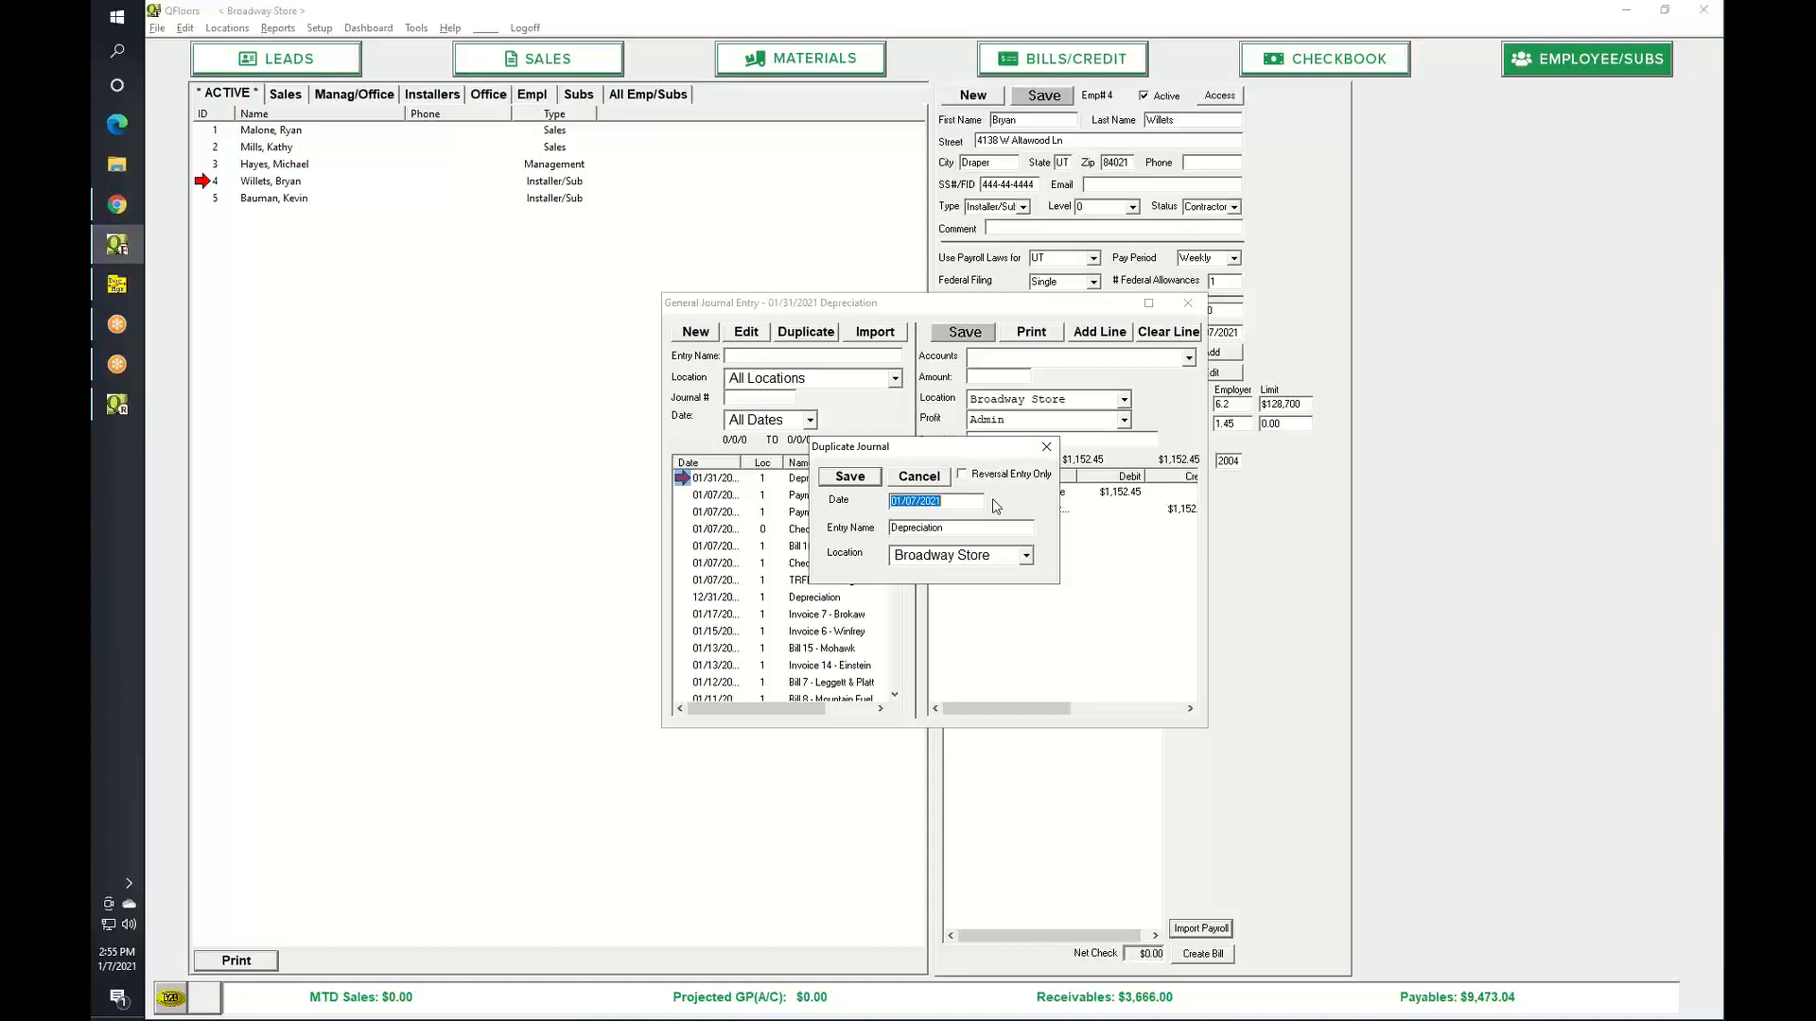
click(1046, 447)
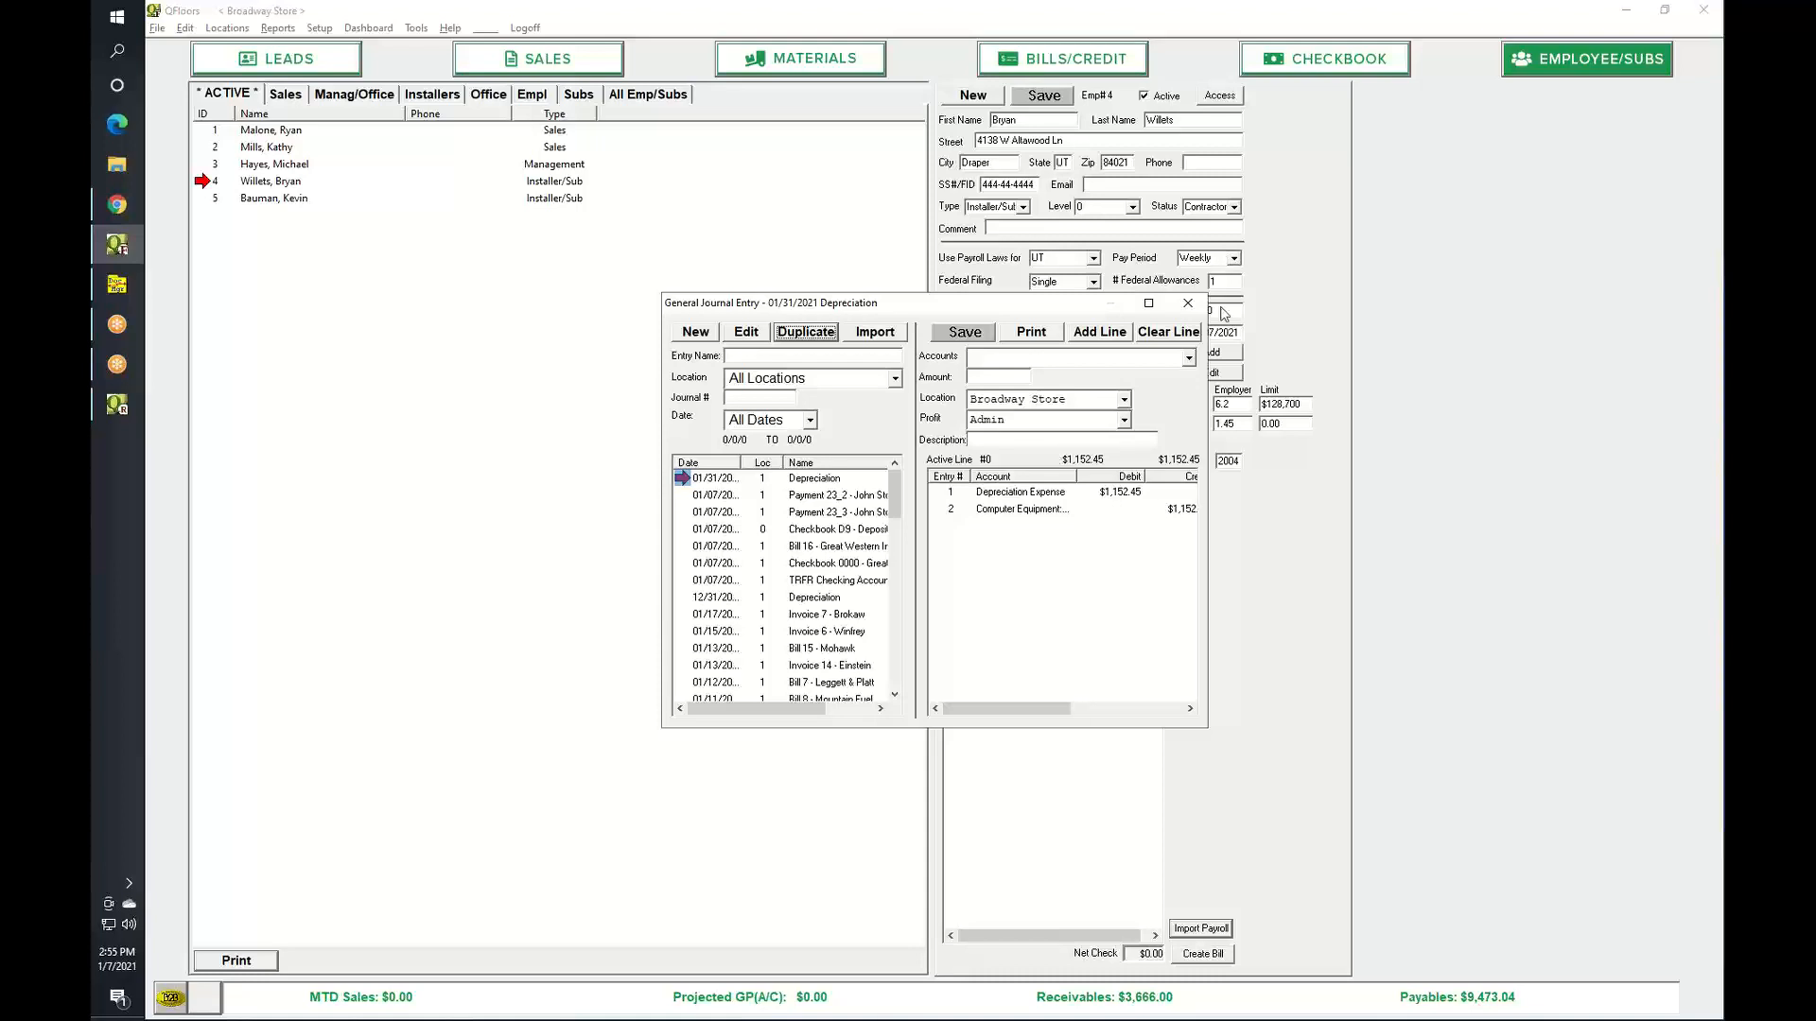
click(1188, 303)
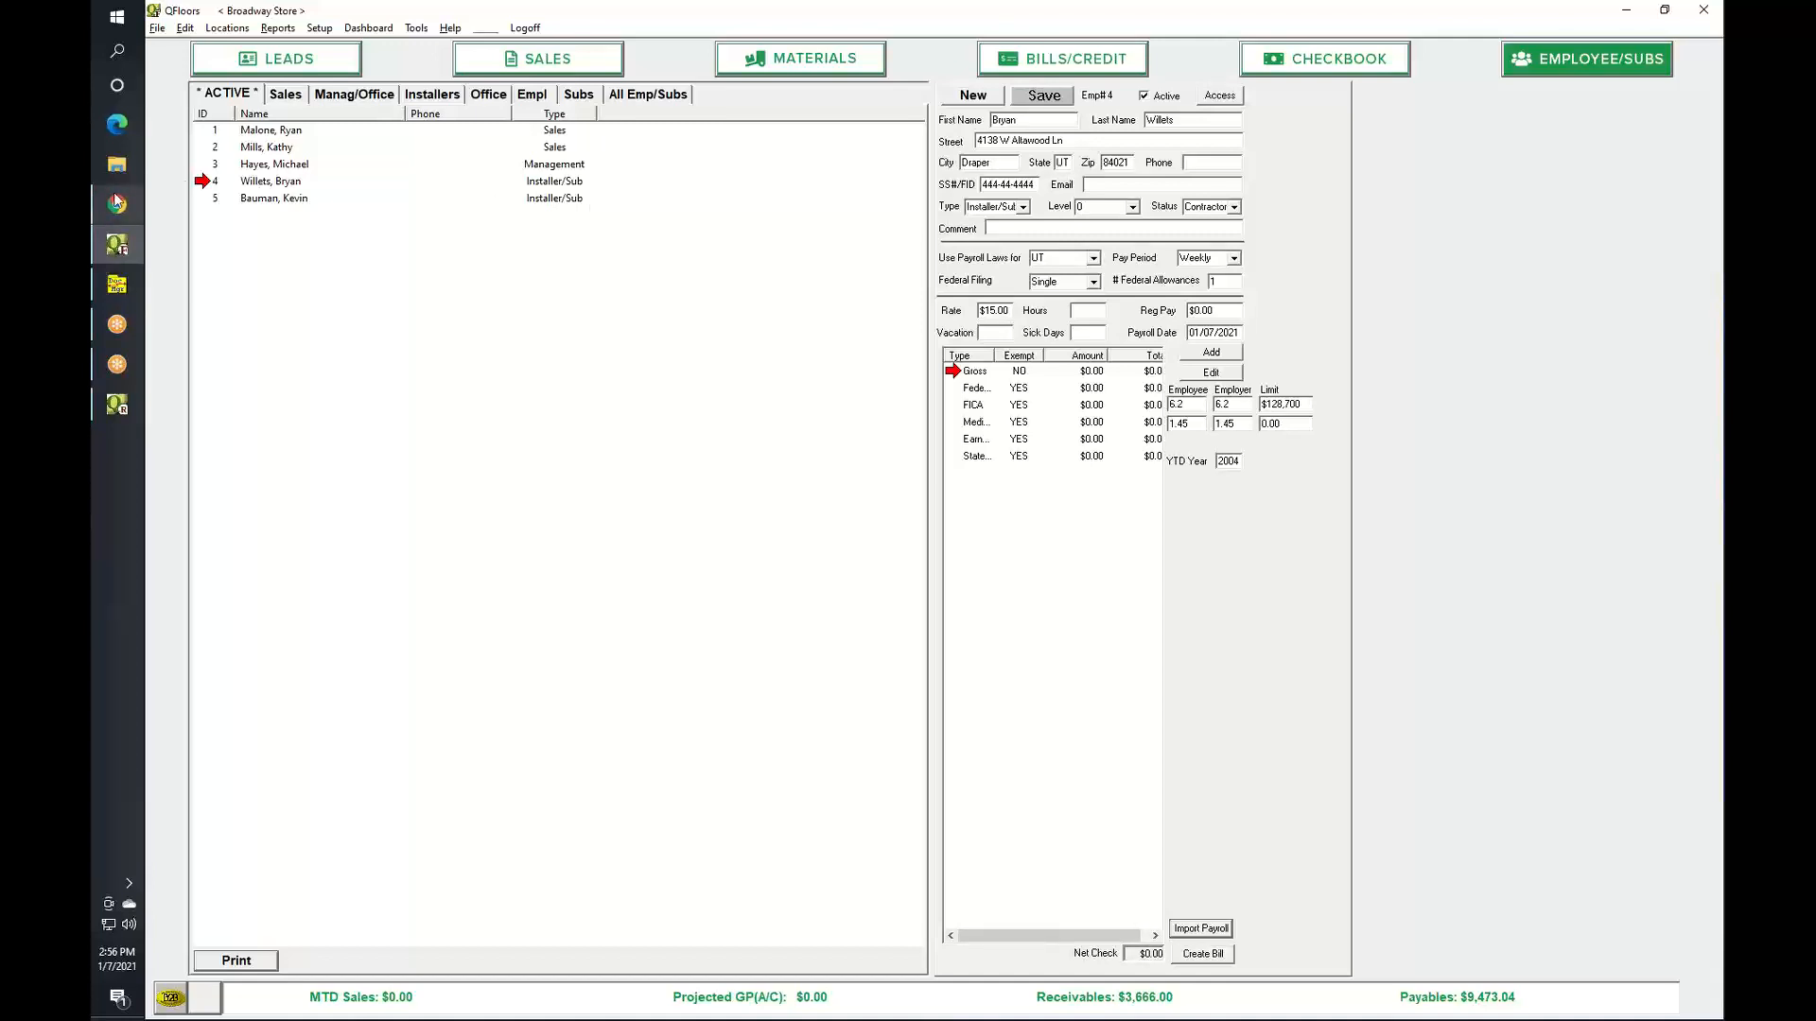
Close the period with a 12/31/2019 date, accepting the year warning and closing confirmation.
mouse_move(117, 205)
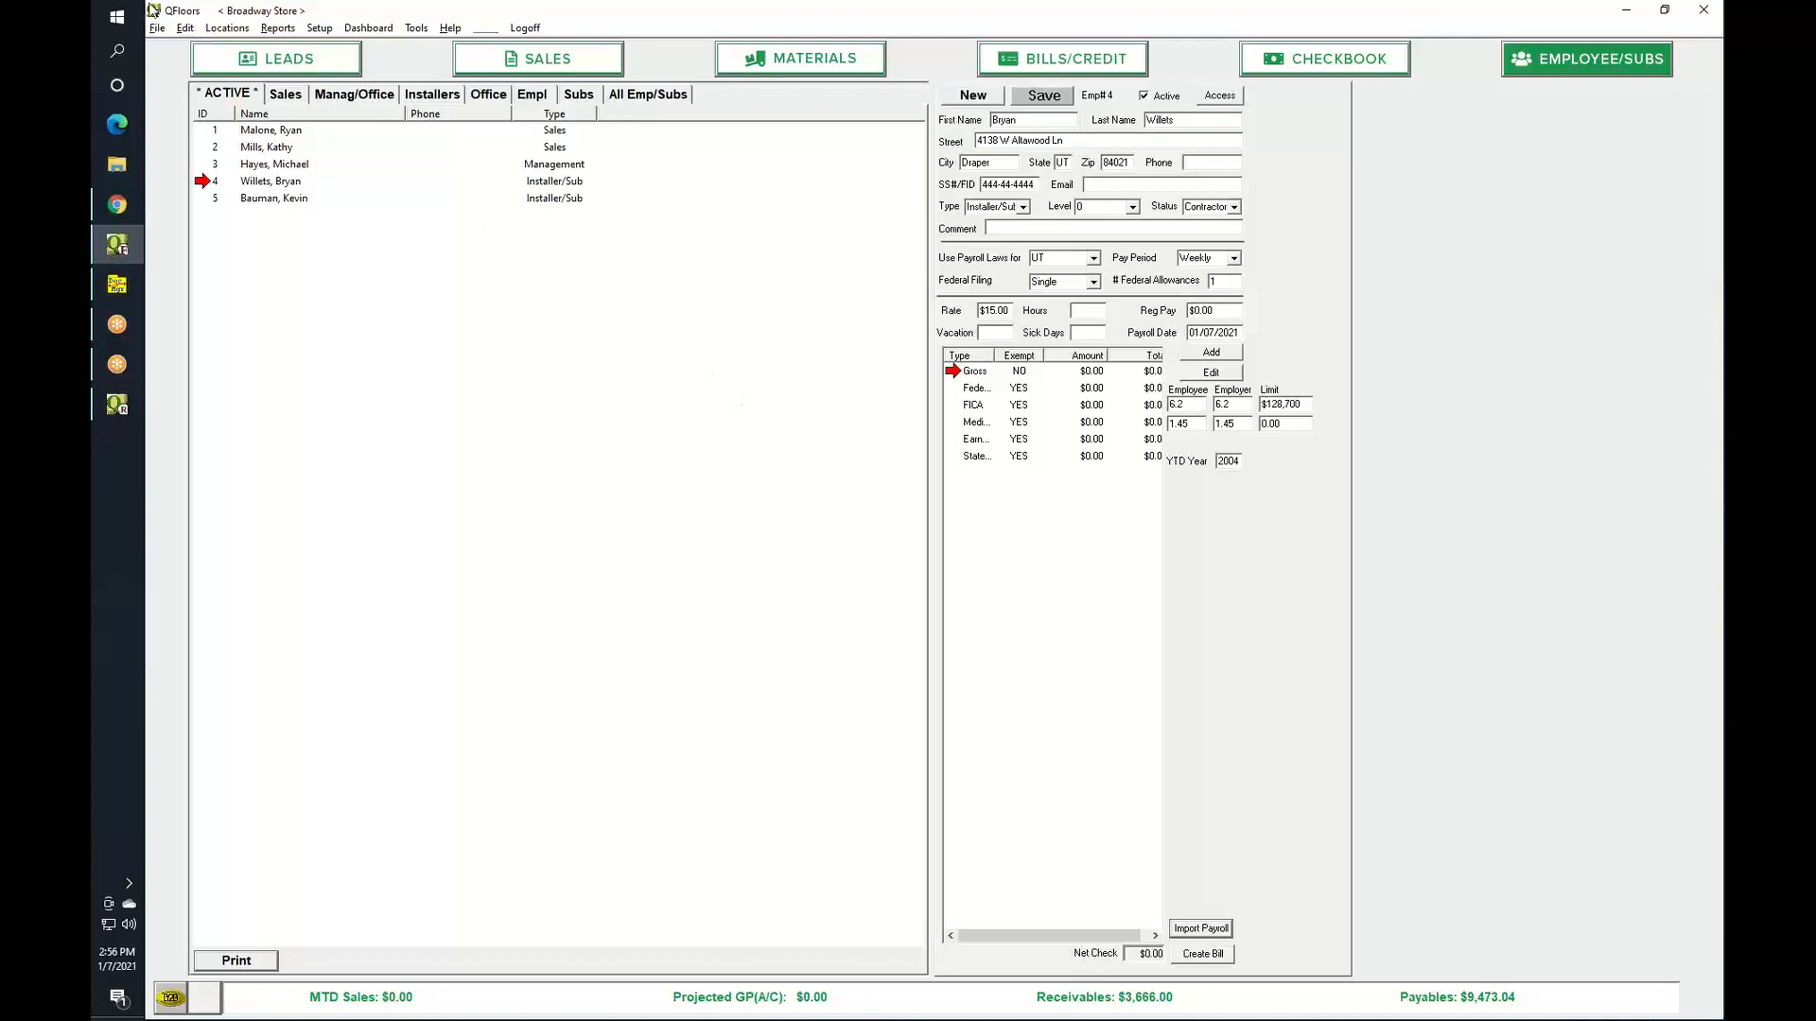
click(157, 28)
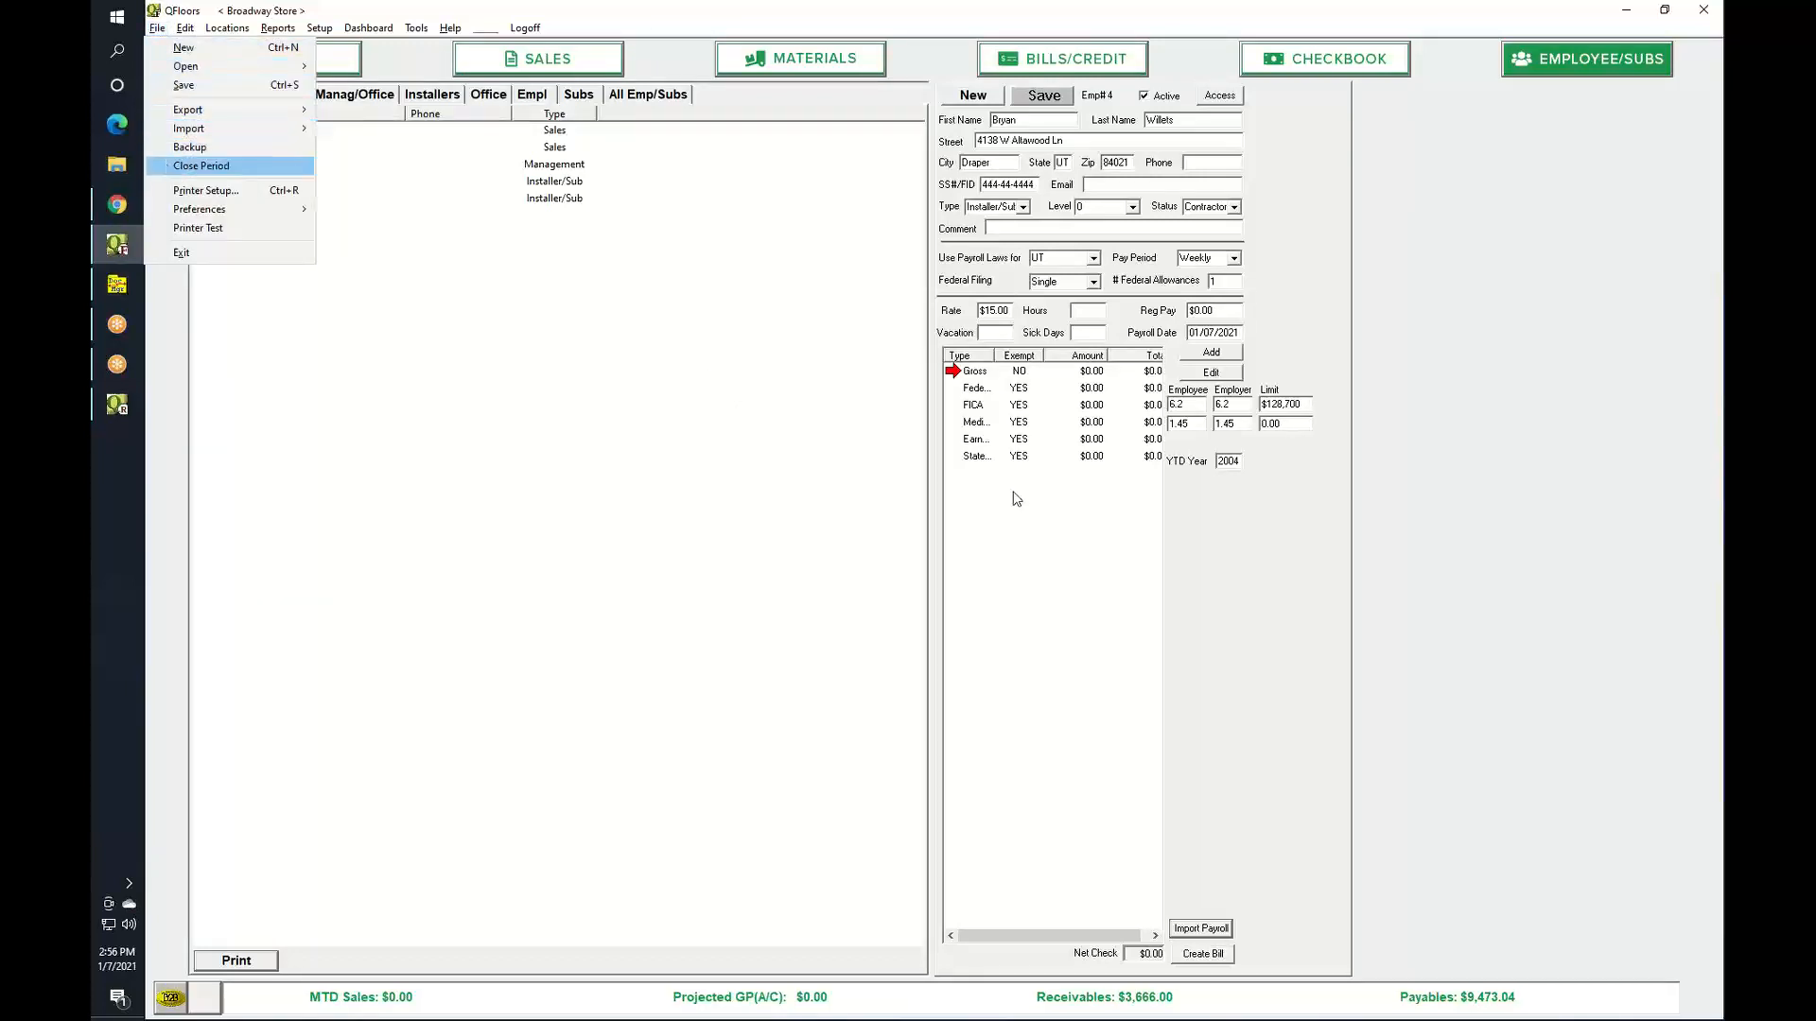
click(189, 167)
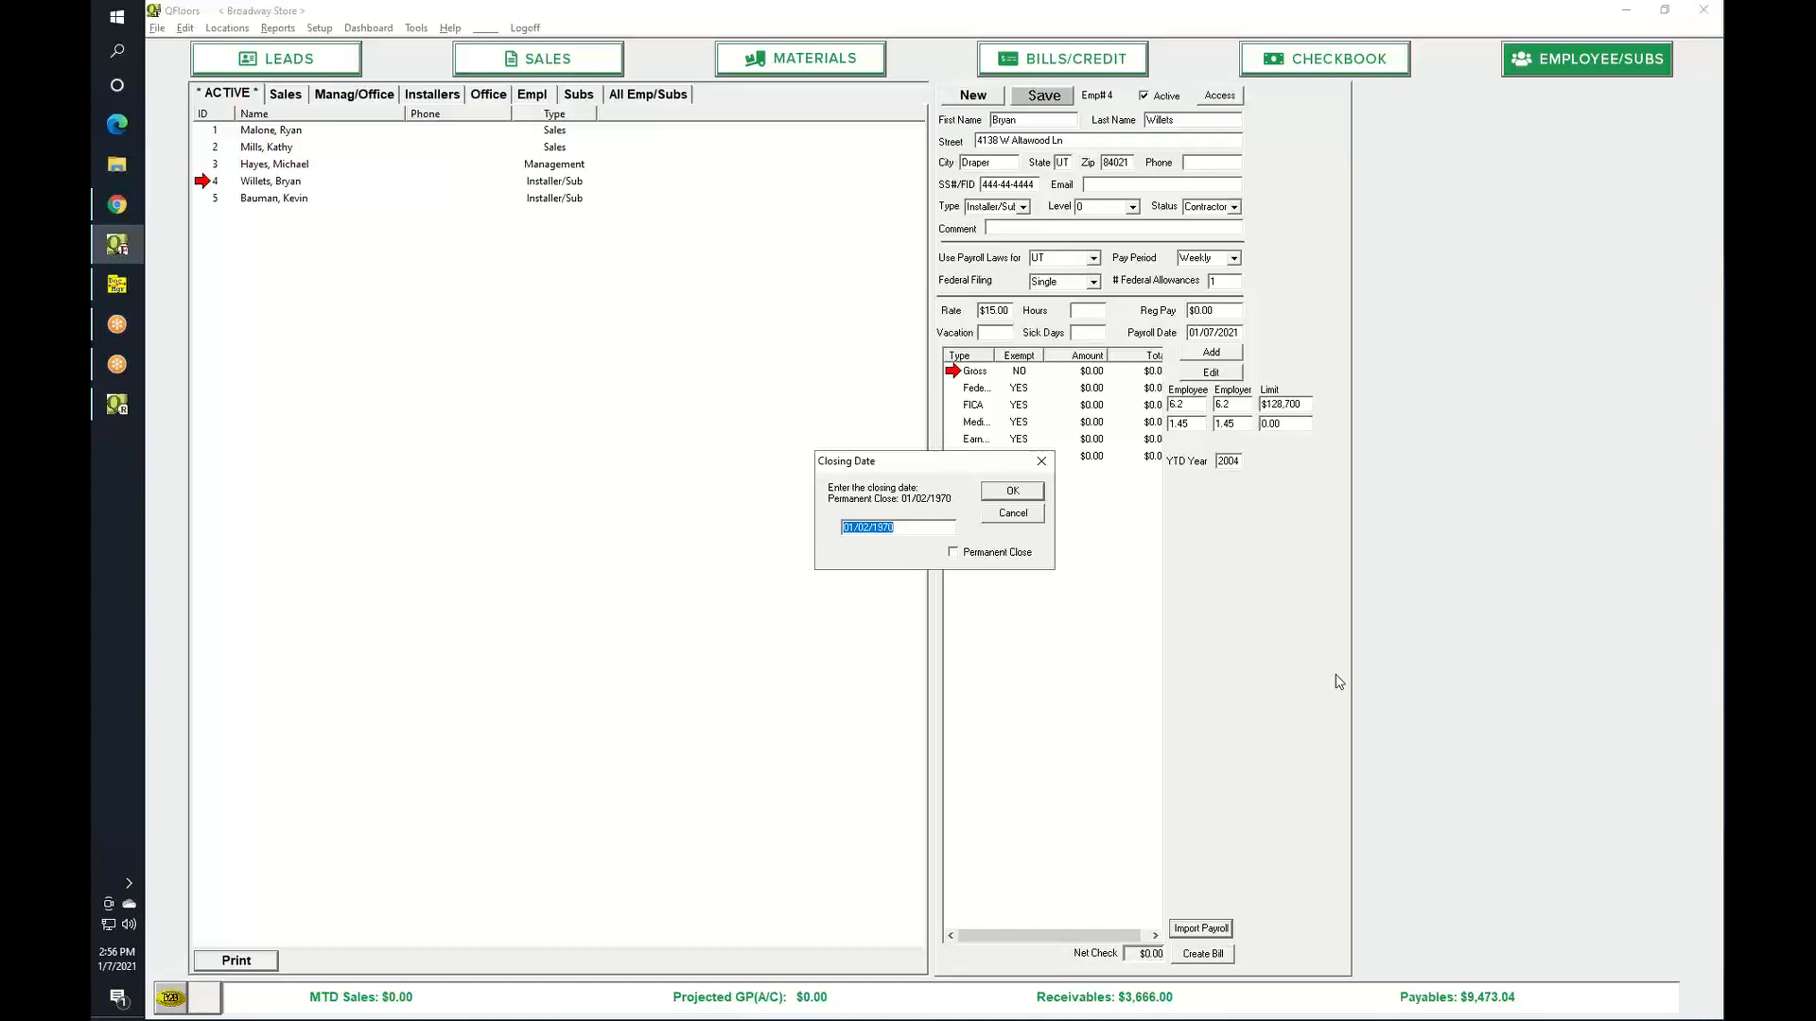
text(123119)
key(Tab)
click(1029, 497)
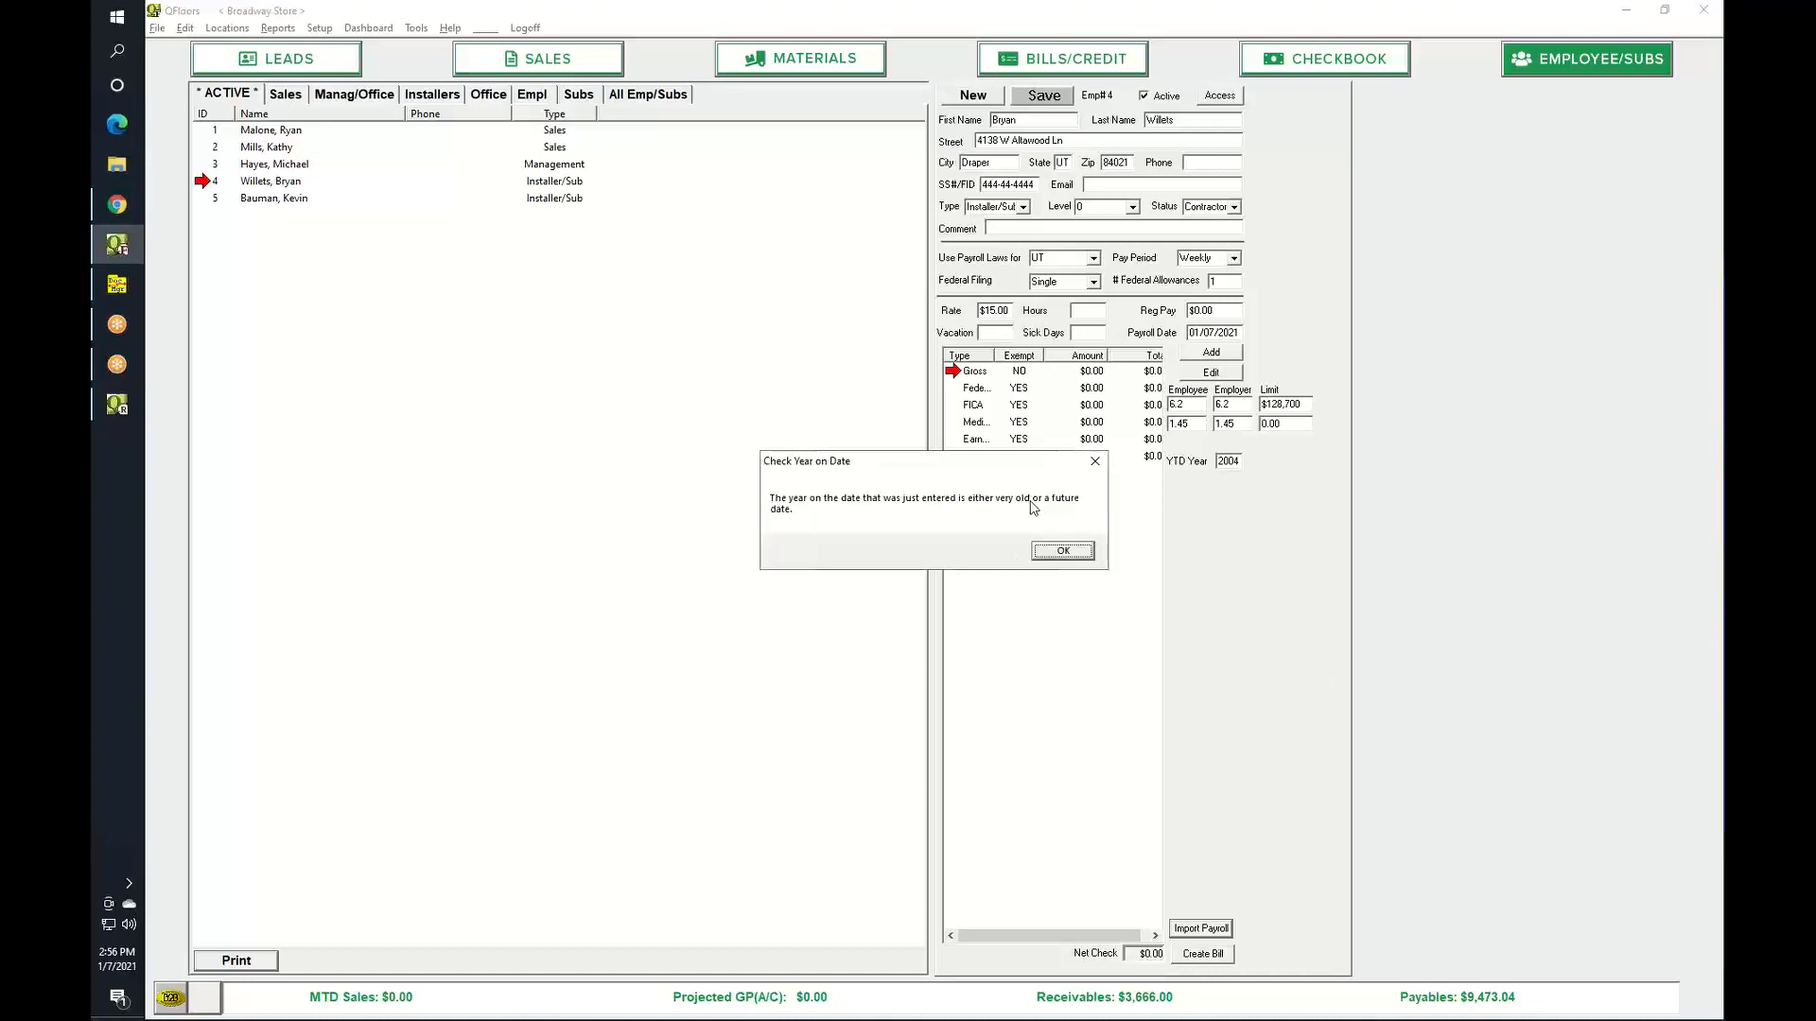
click(1056, 552)
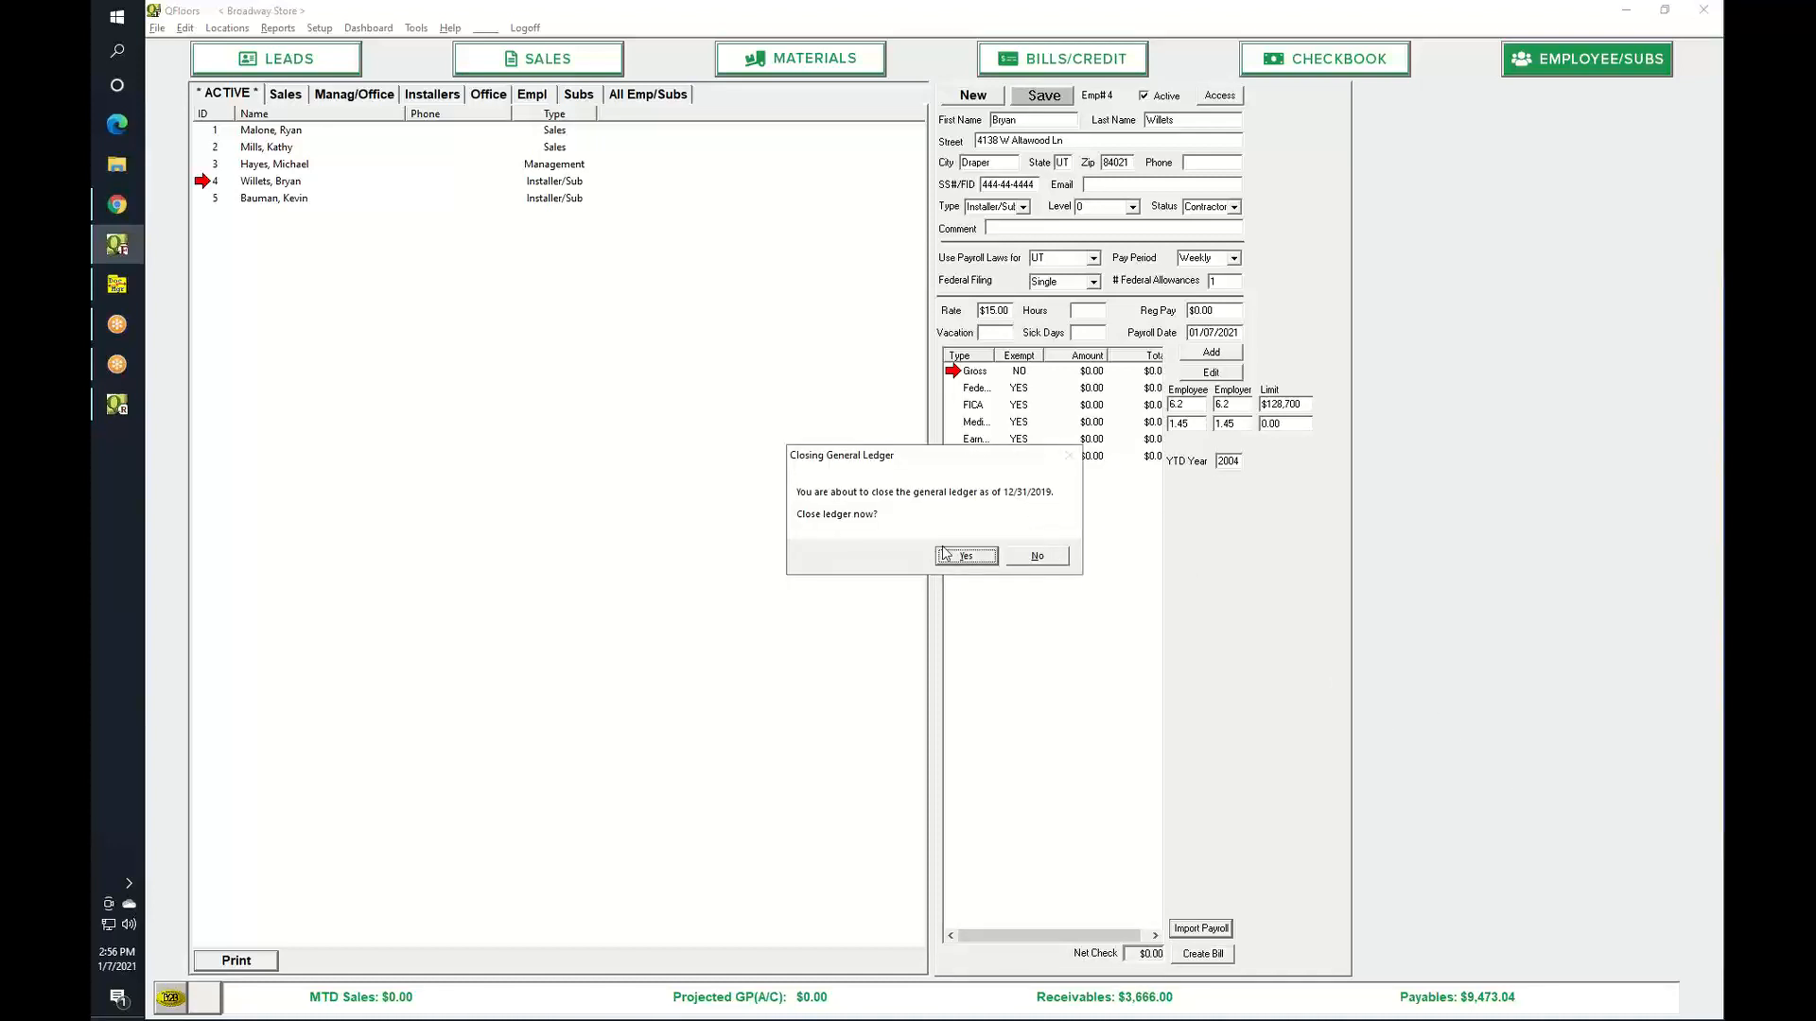
click(947, 557)
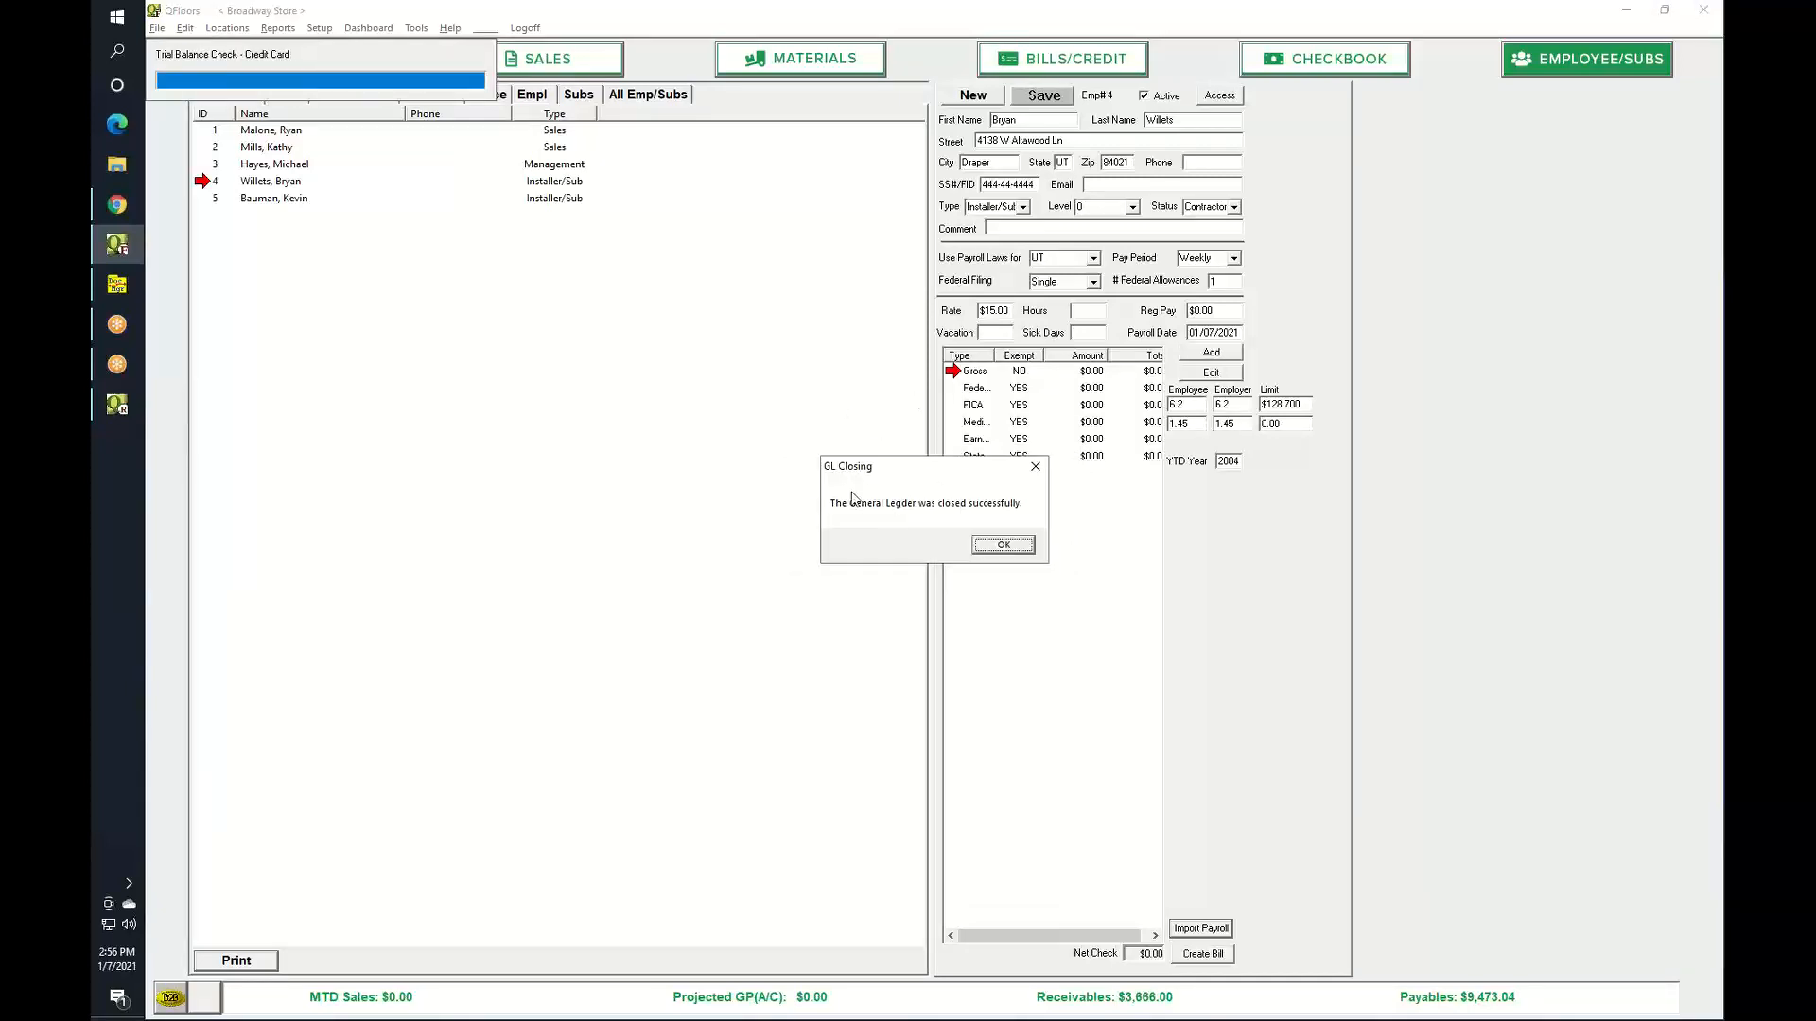
click(1002, 546)
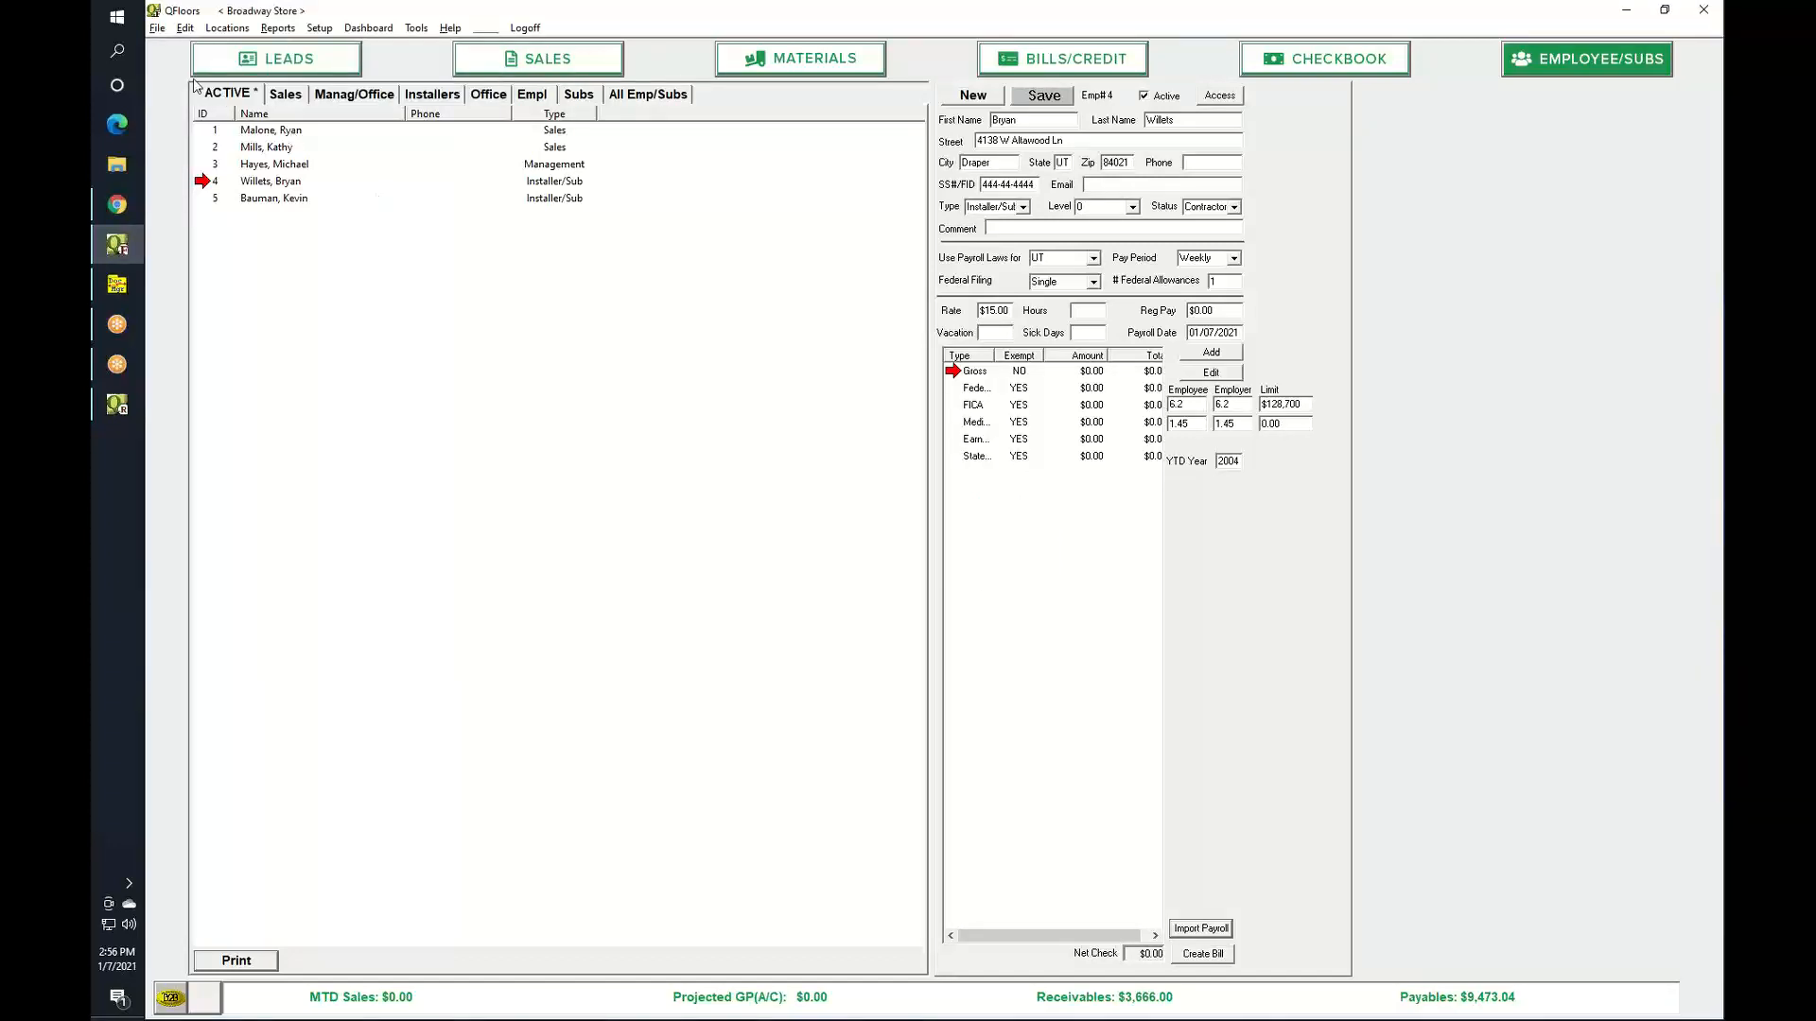
click(157, 28)
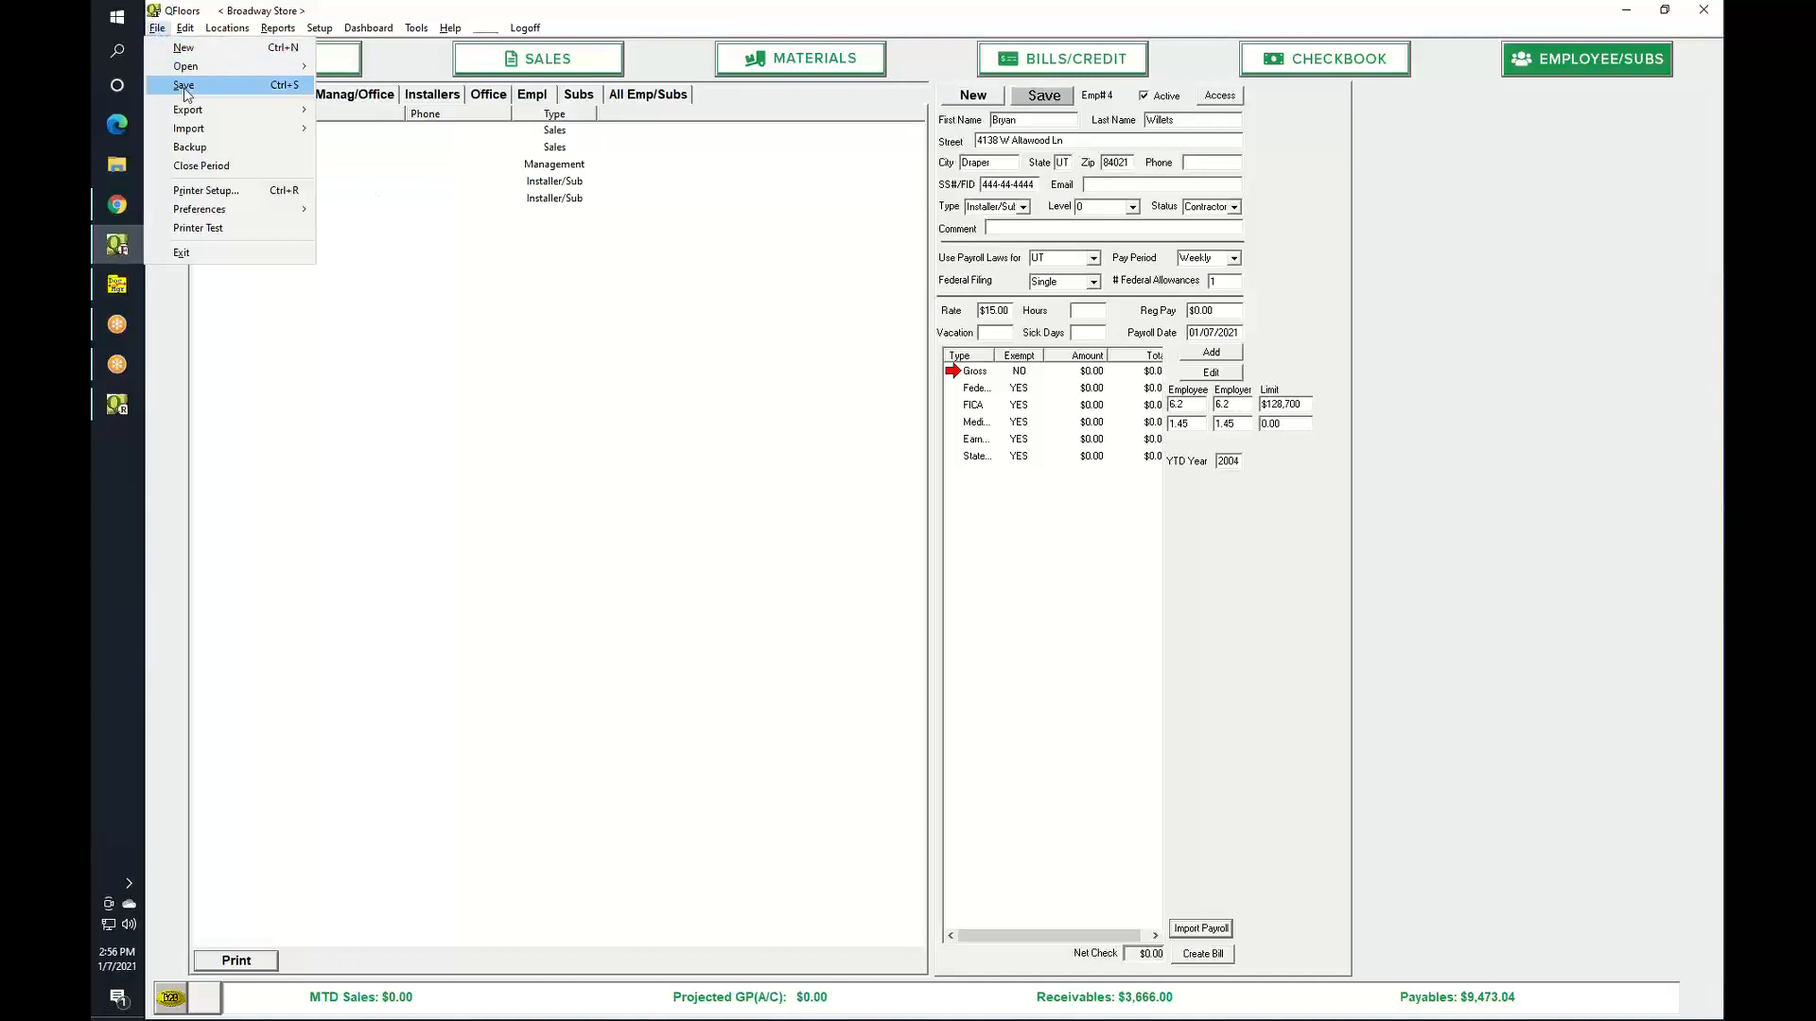
click(190, 167)
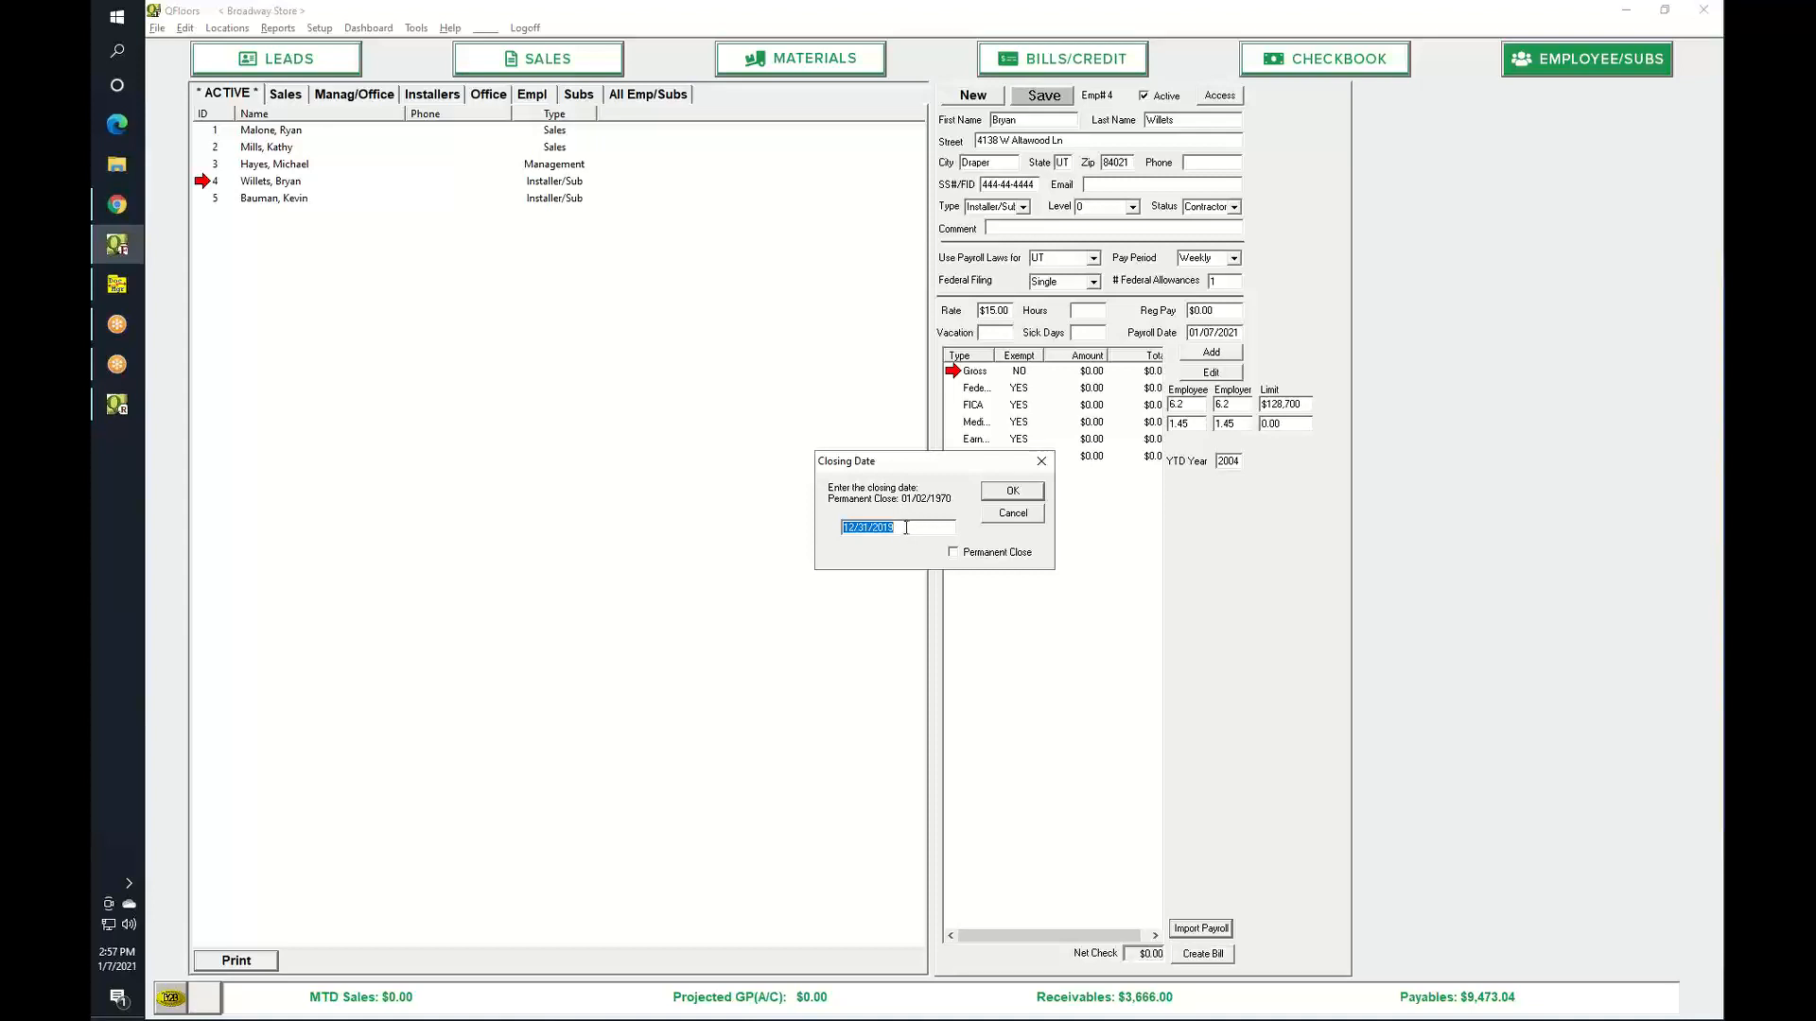
click(1013, 513)
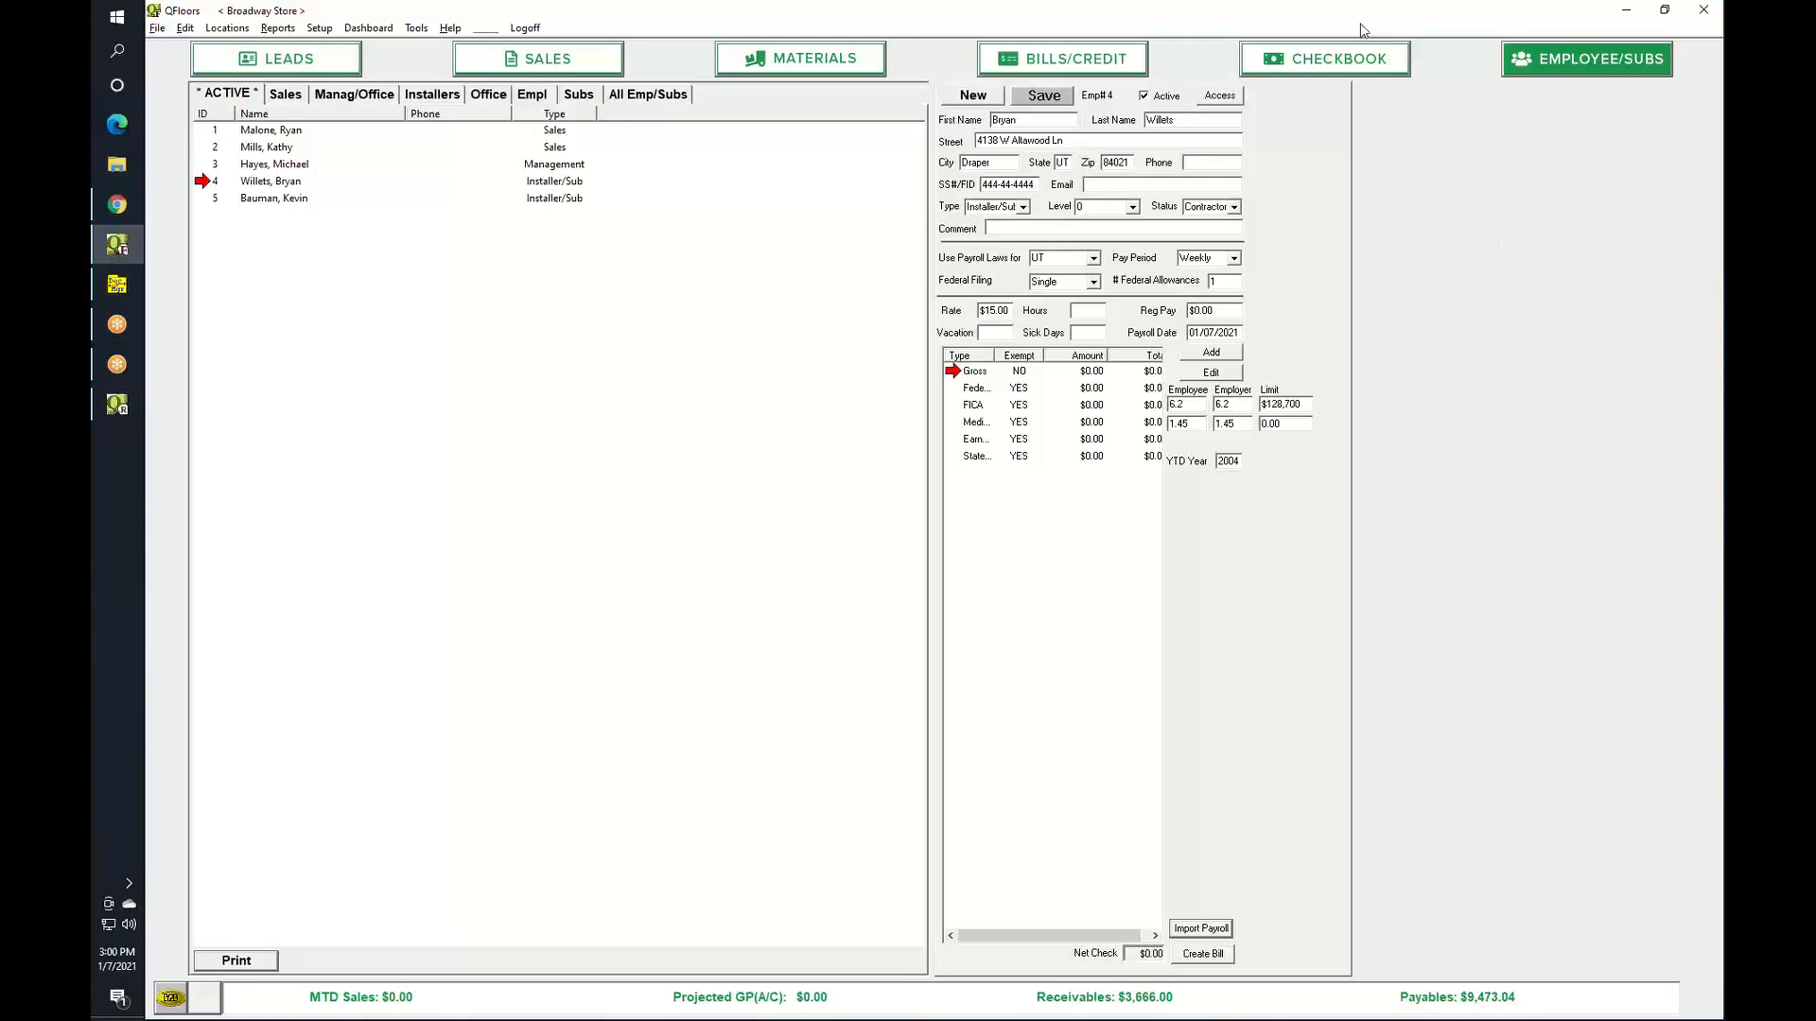
Return to the Sales screen showing the 1 BR order's $1,779.84 balance.
click(541, 62)
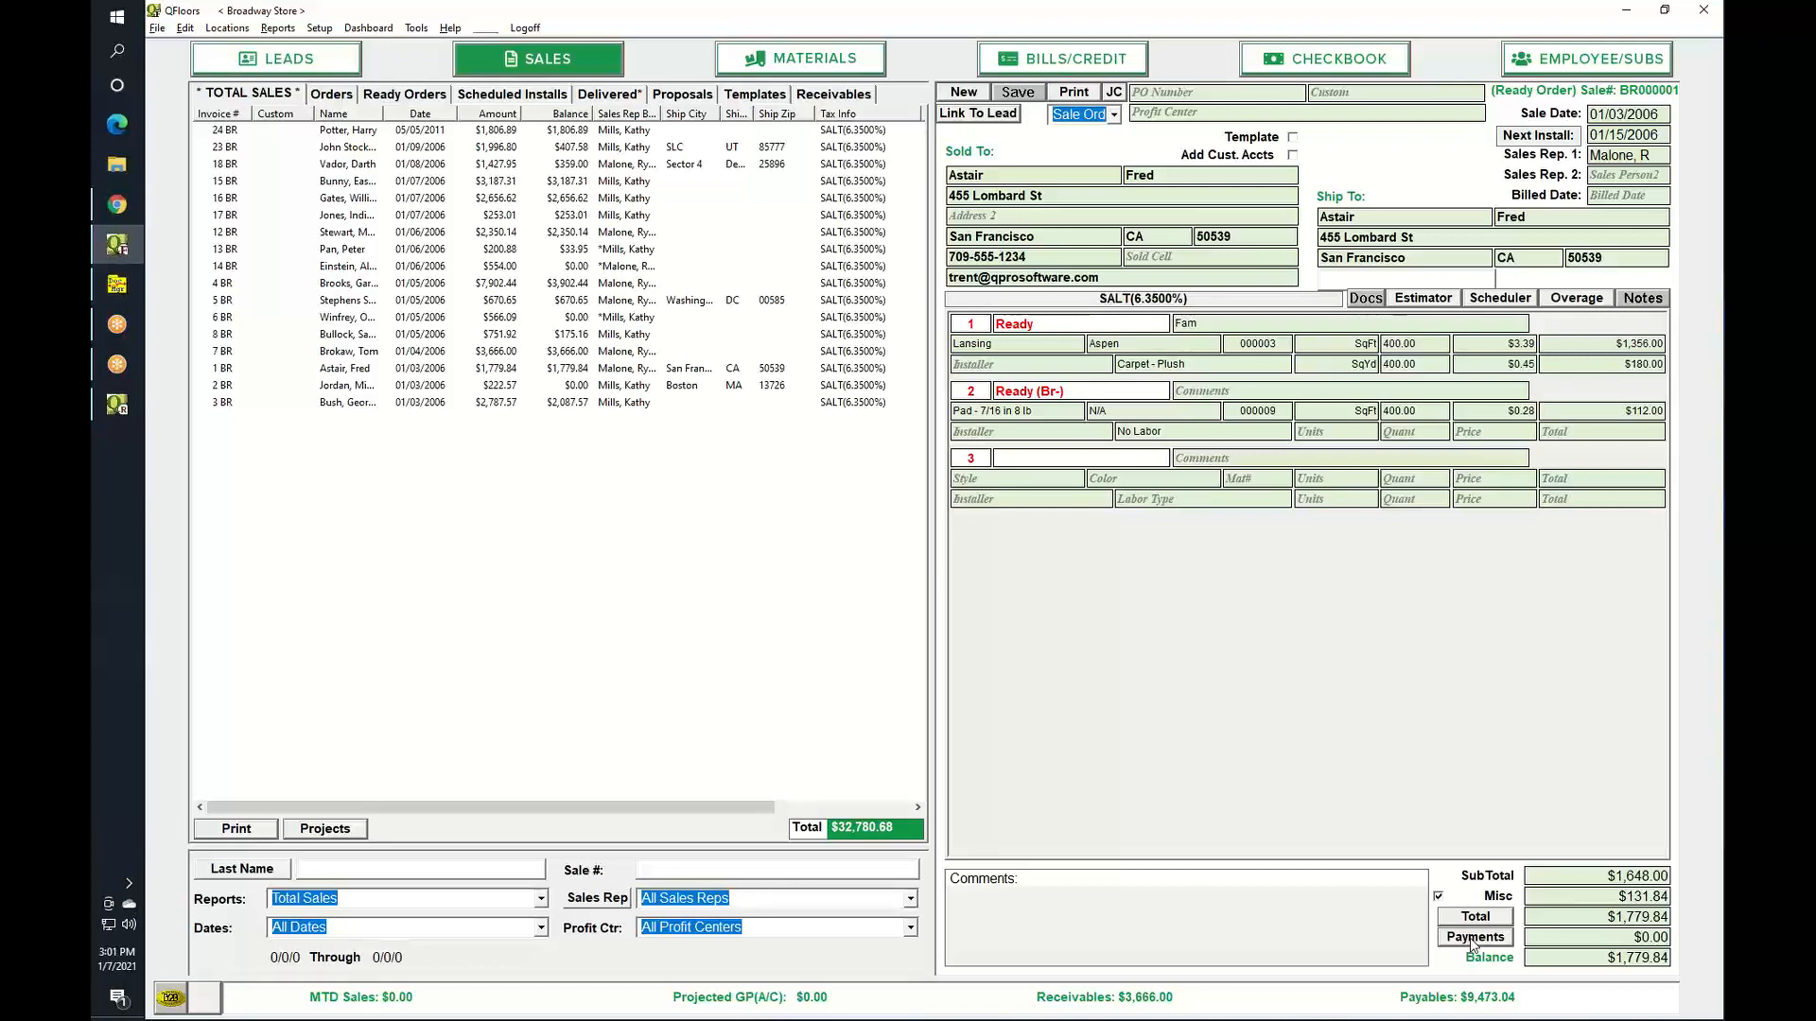
Check the Checkbook's Deposits view, then go back to the Sales screen.
click(1288, 63)
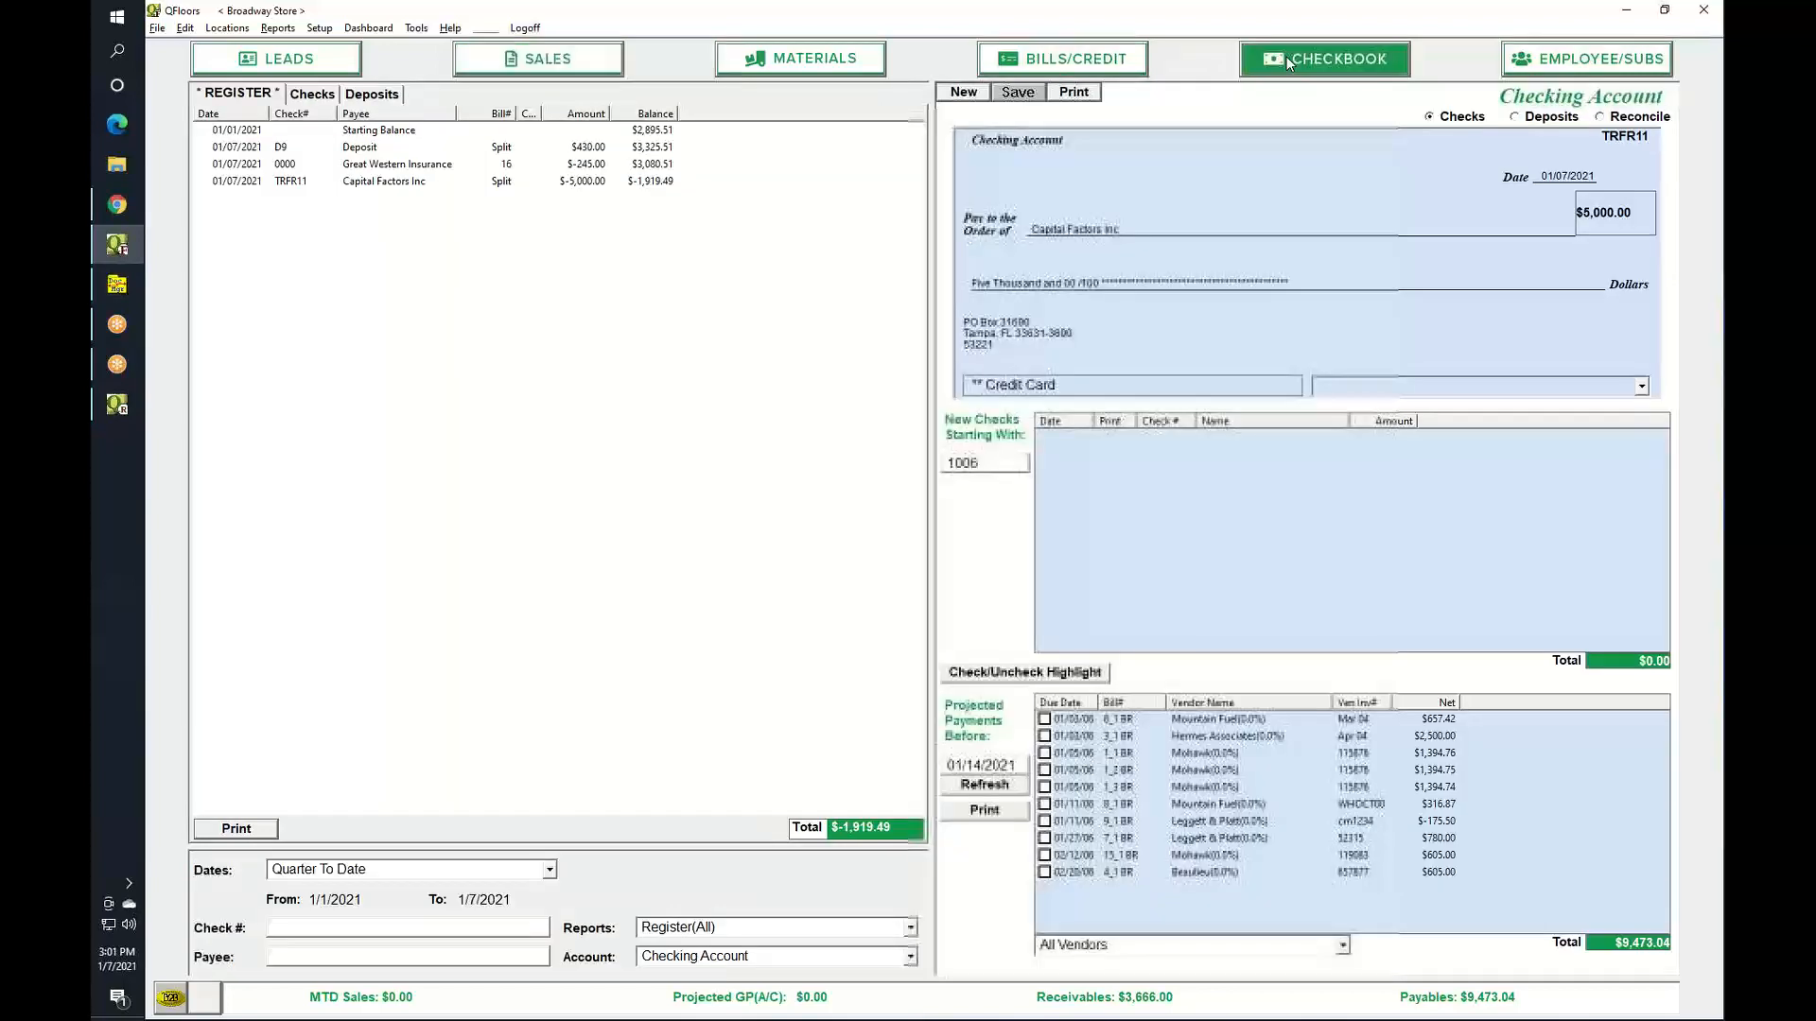
click(1514, 117)
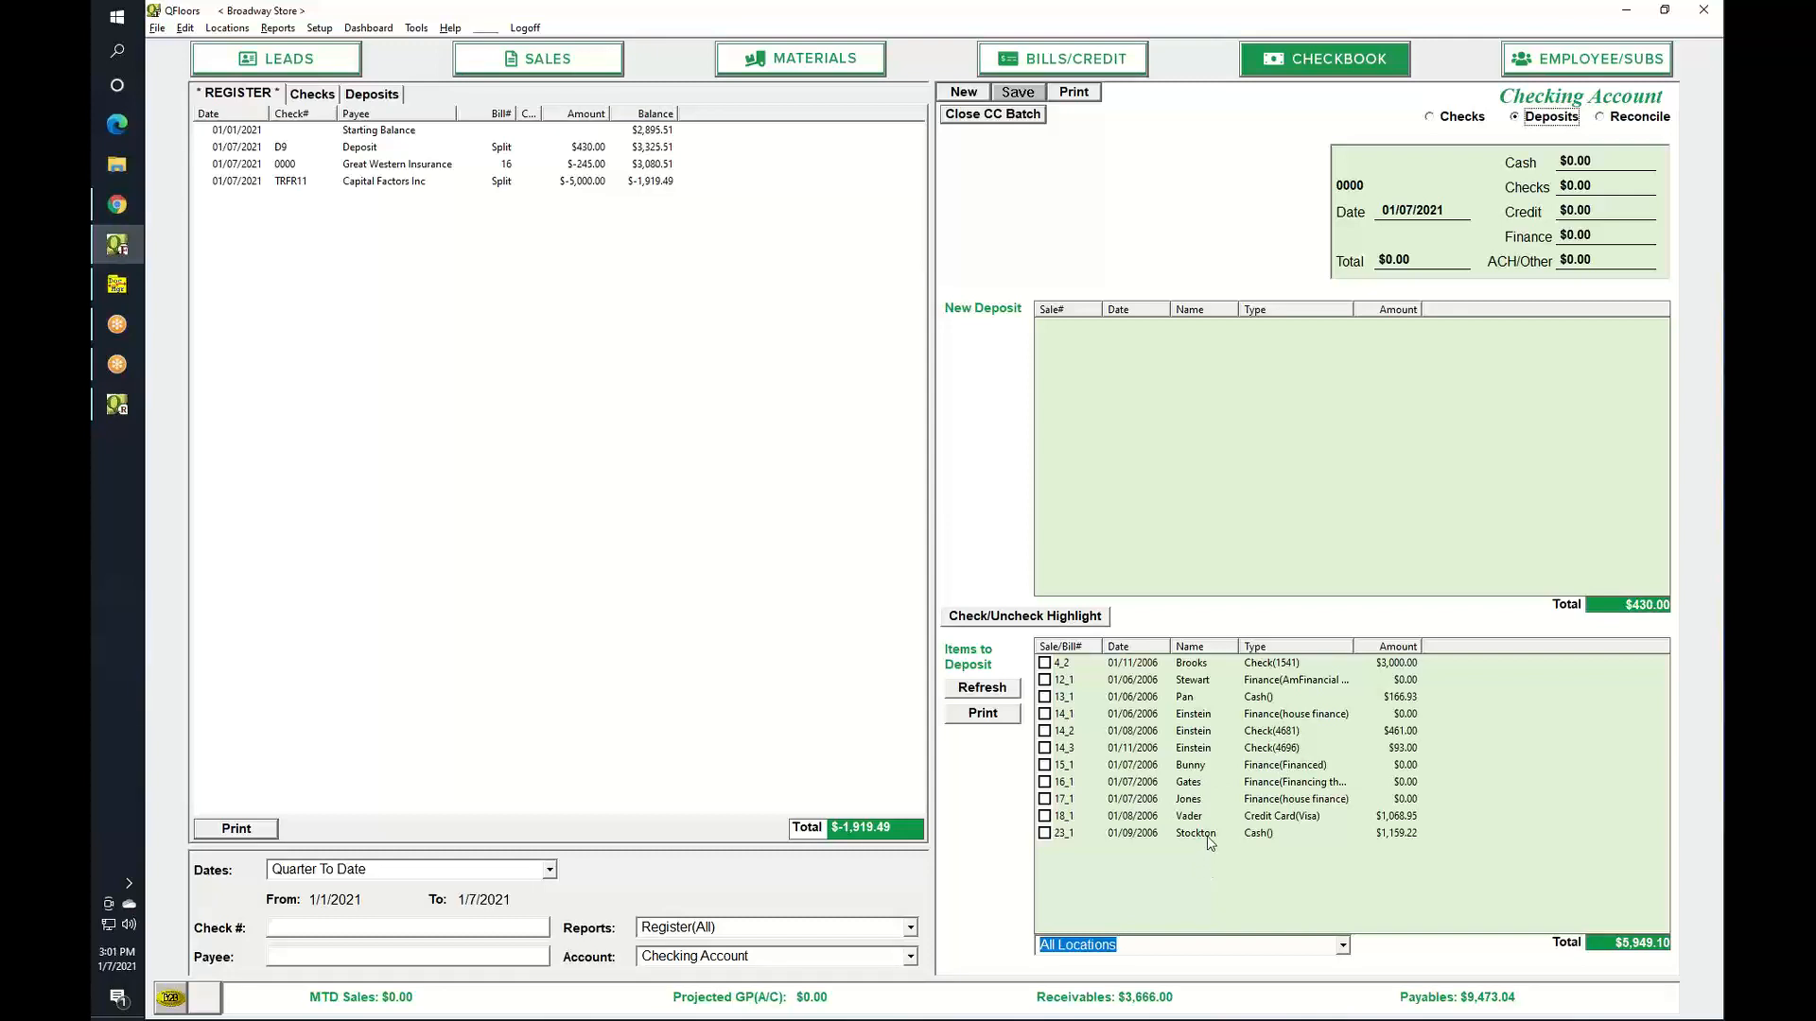
click(548, 60)
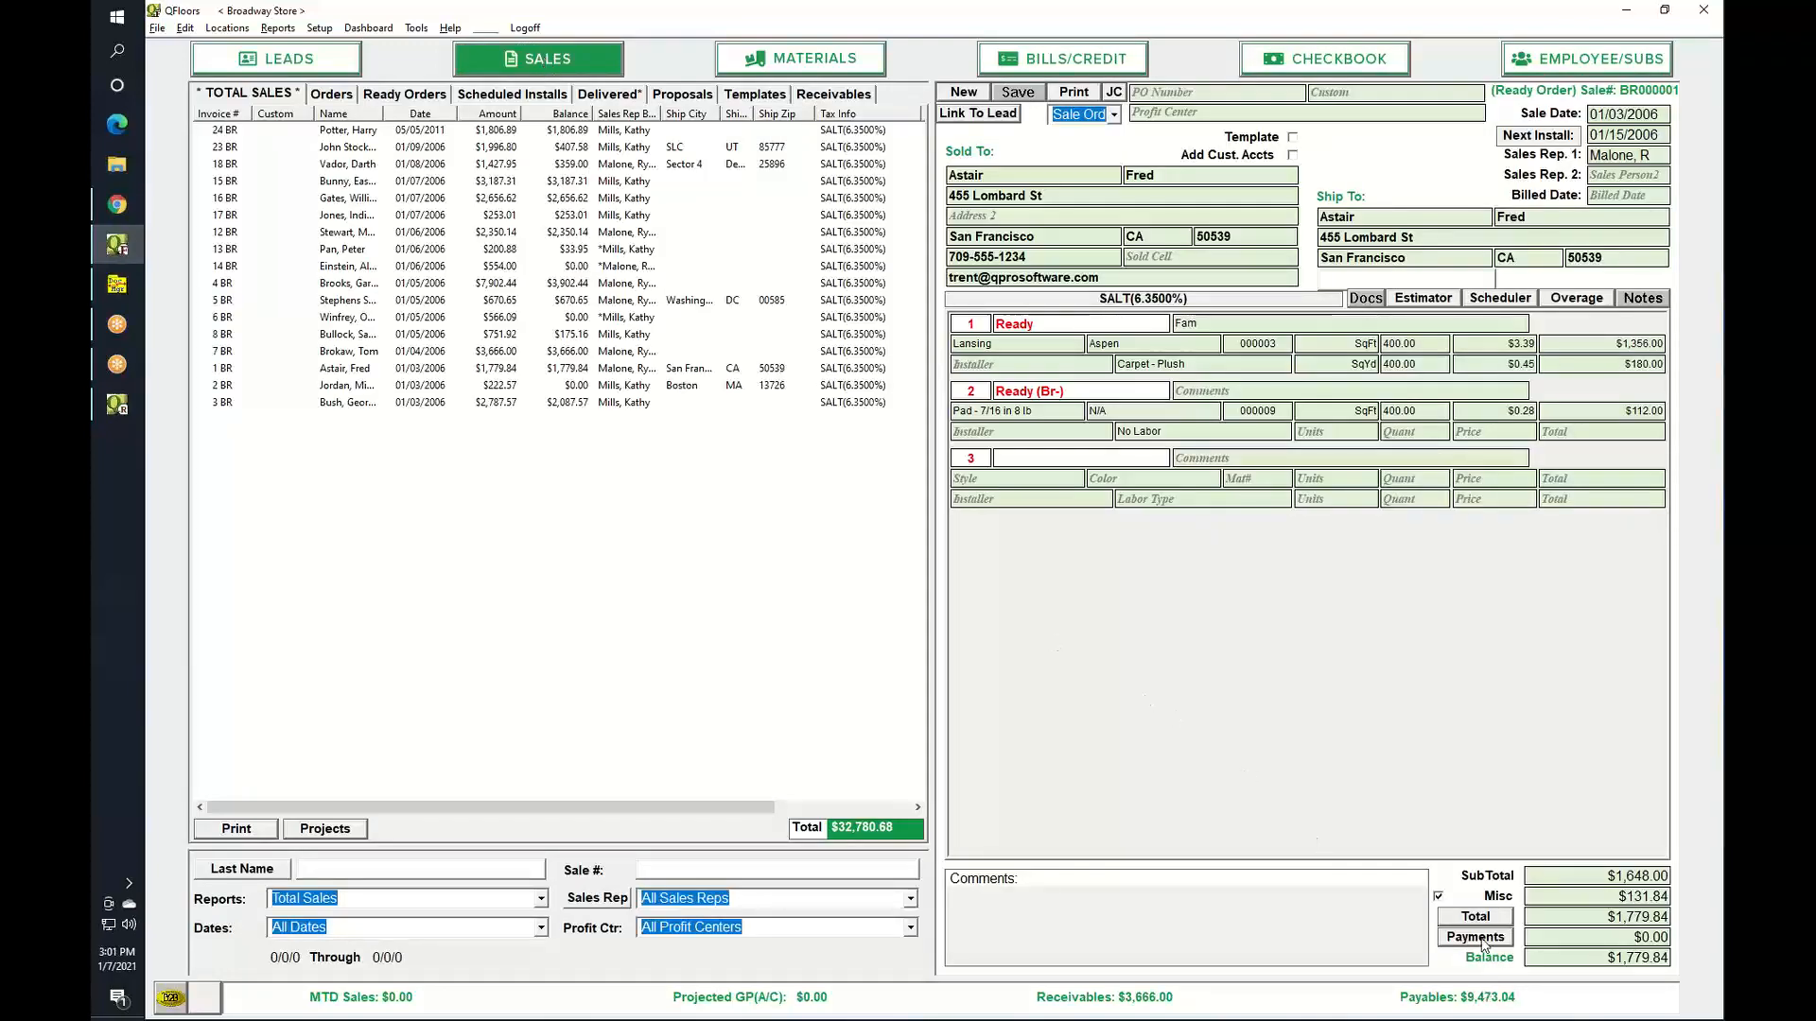
Open the sale's payments, then list payments across all the customer's sales.
click(1477, 938)
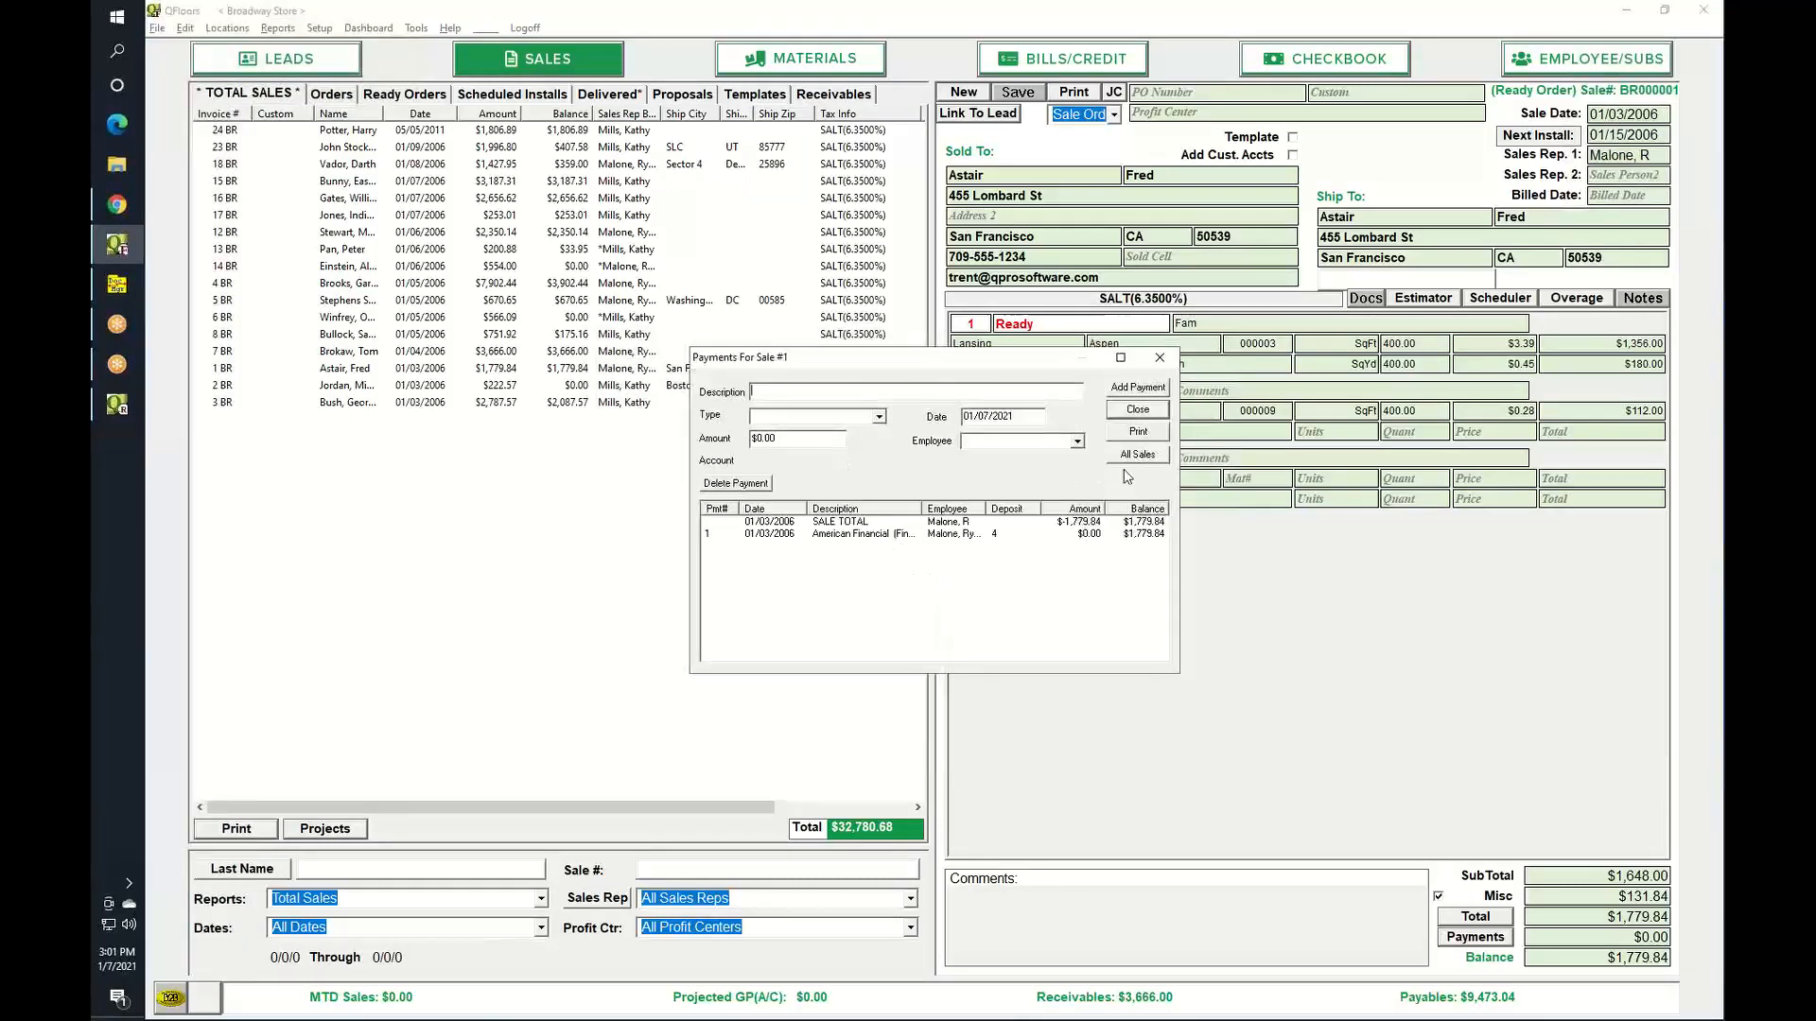
click(1146, 457)
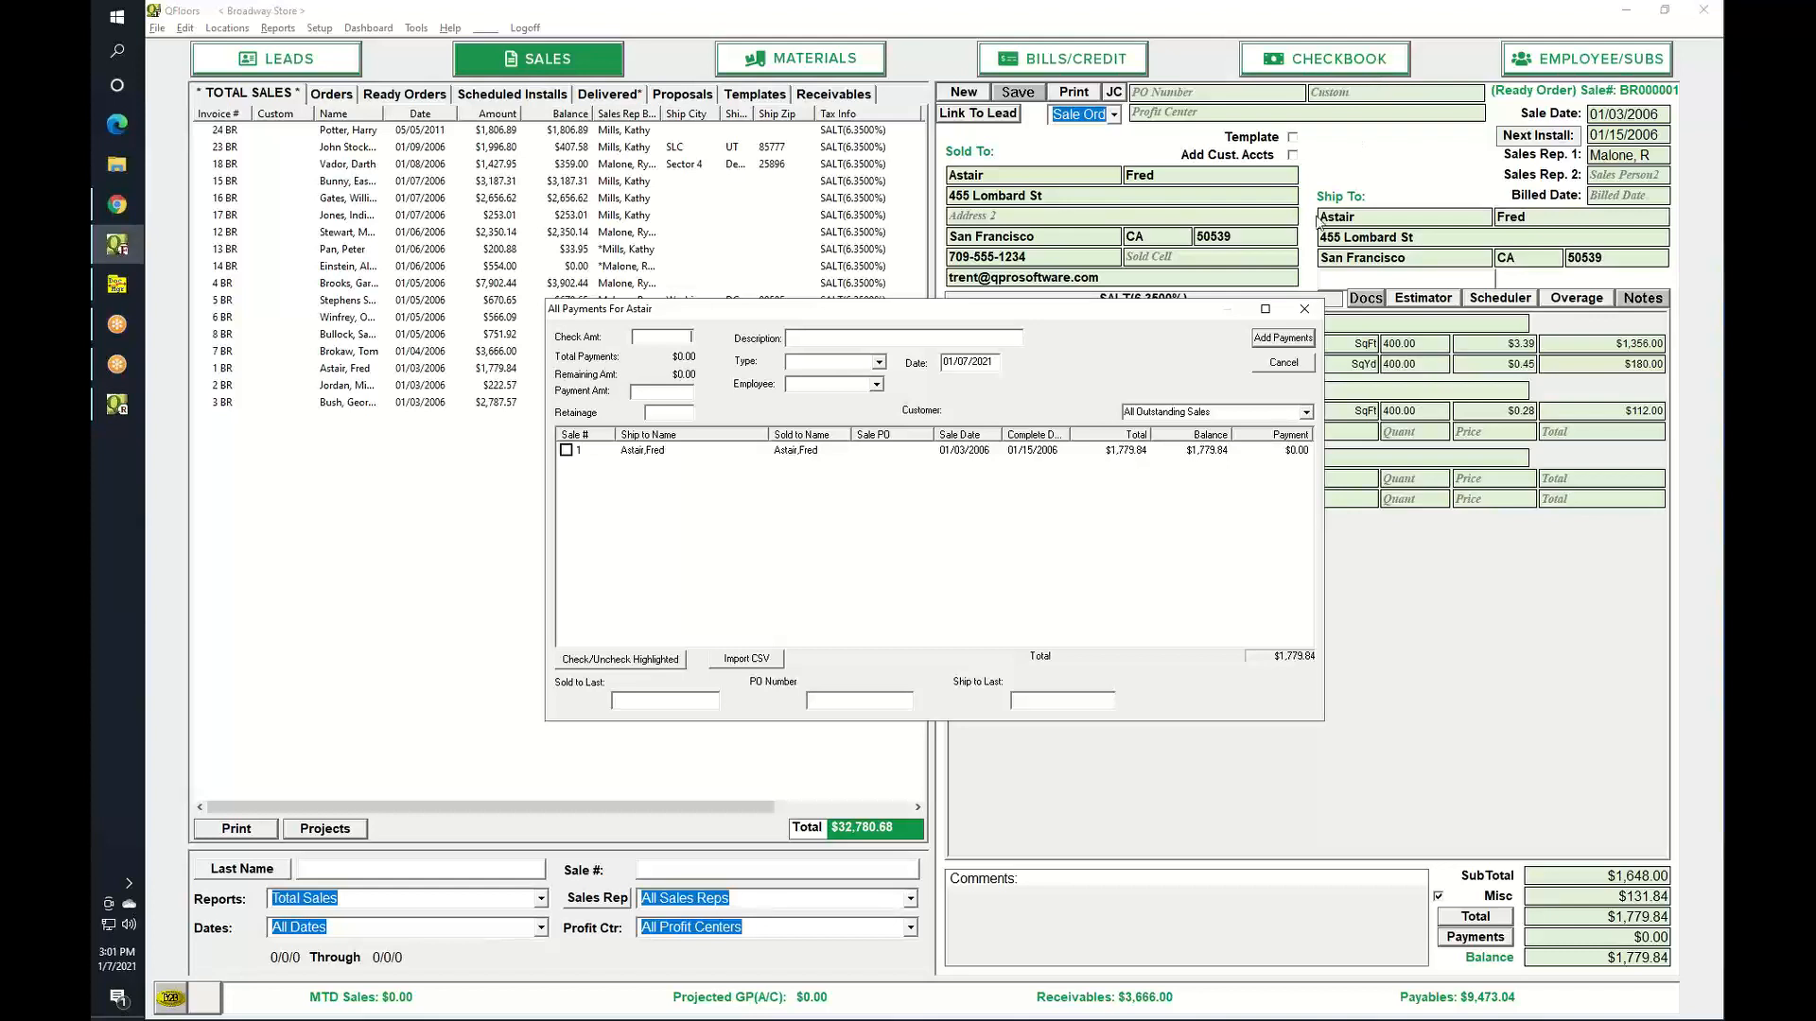
Cancel the All Payments dialog without recording any payment.
click(1283, 363)
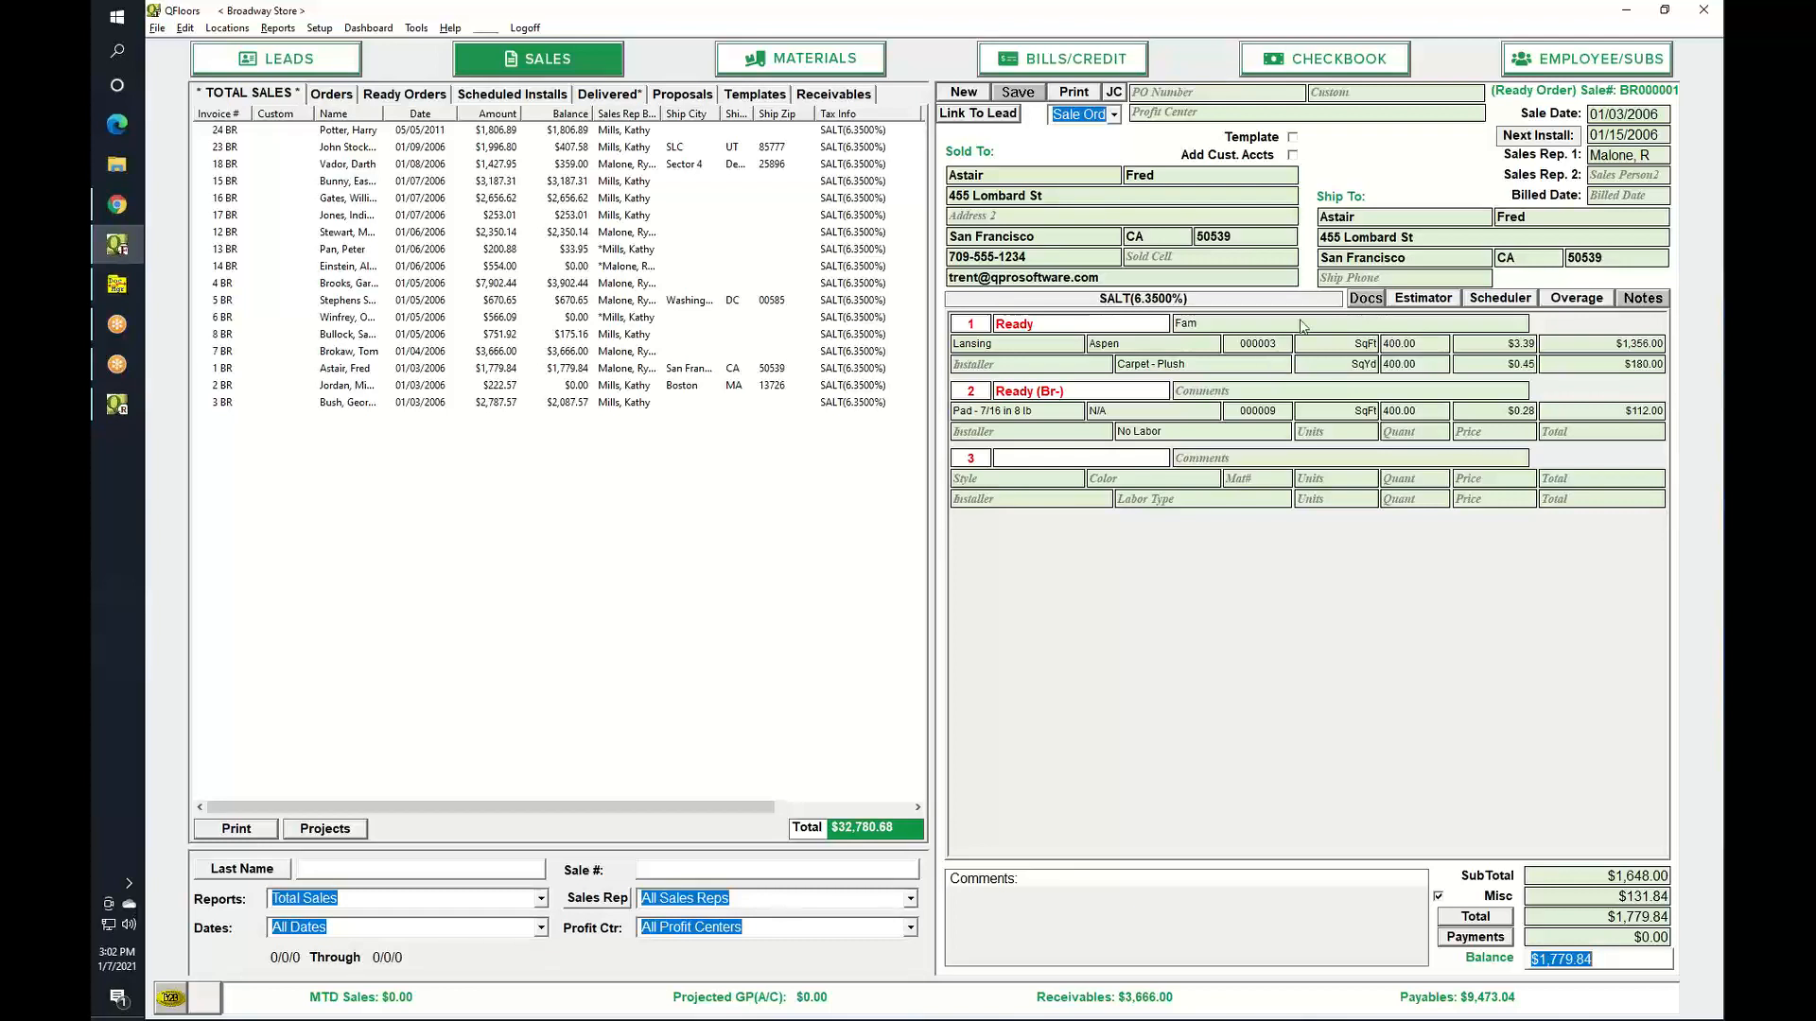
click(1578, 35)
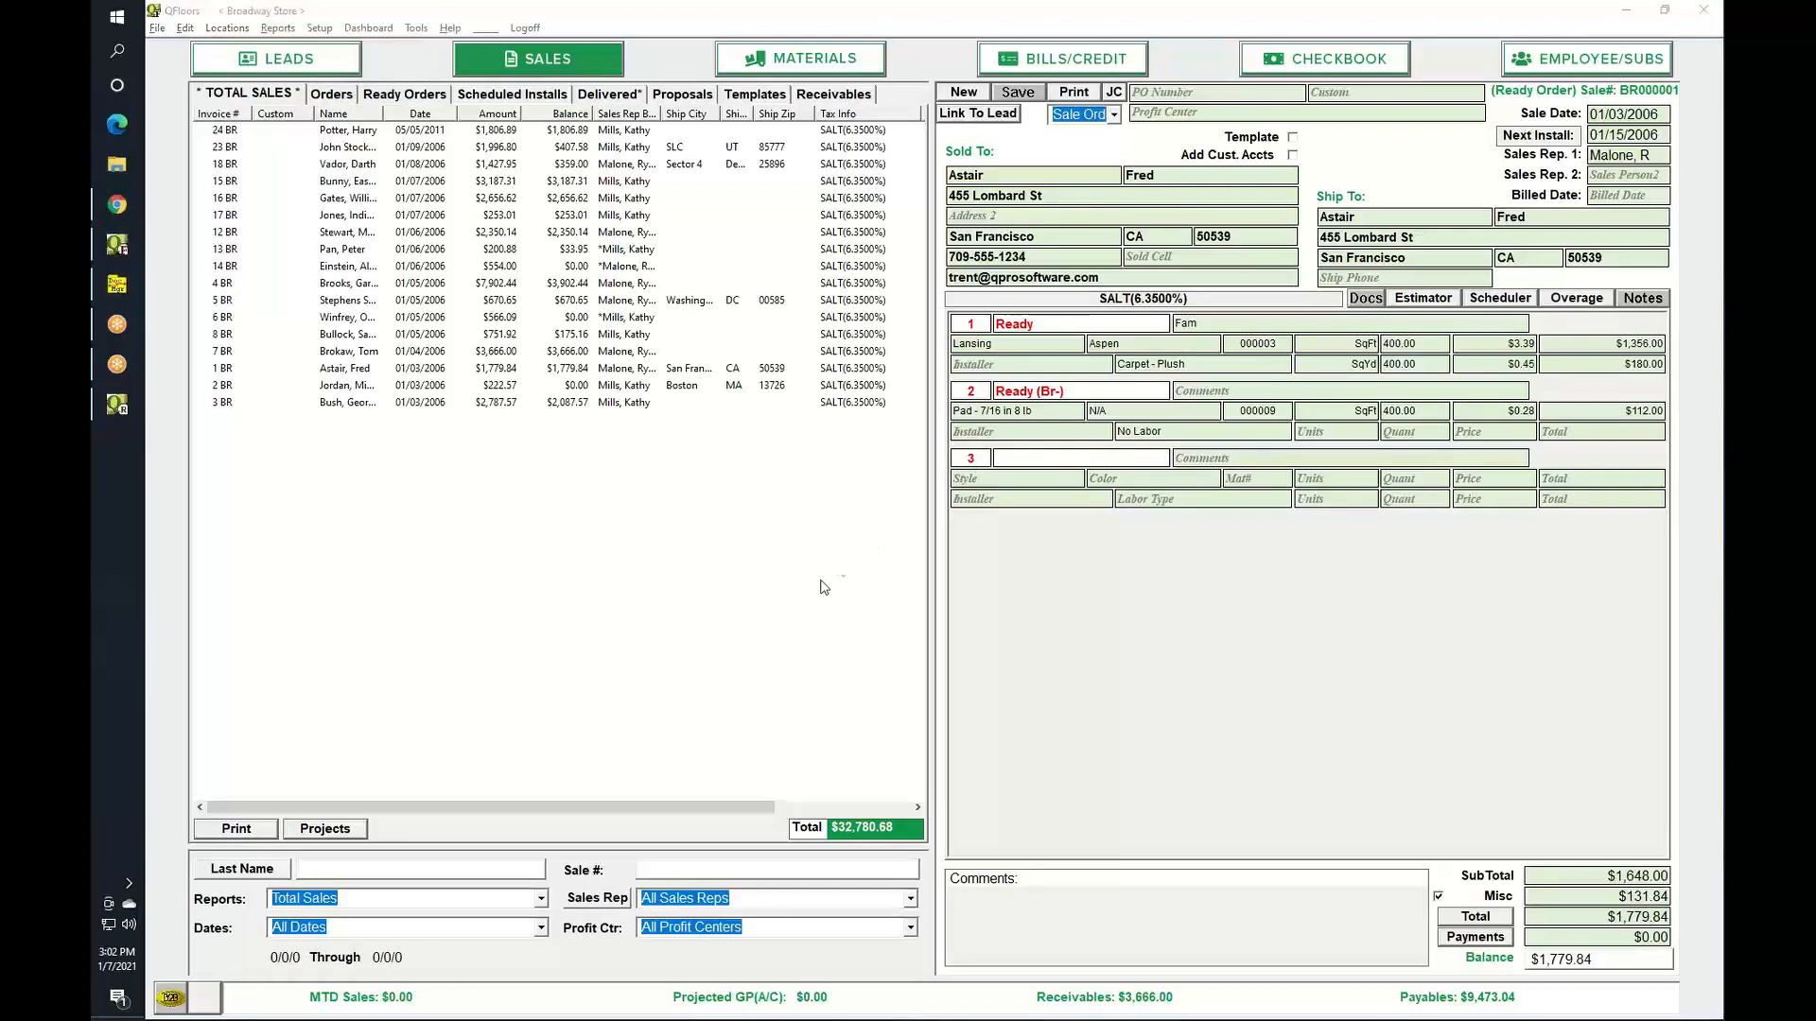